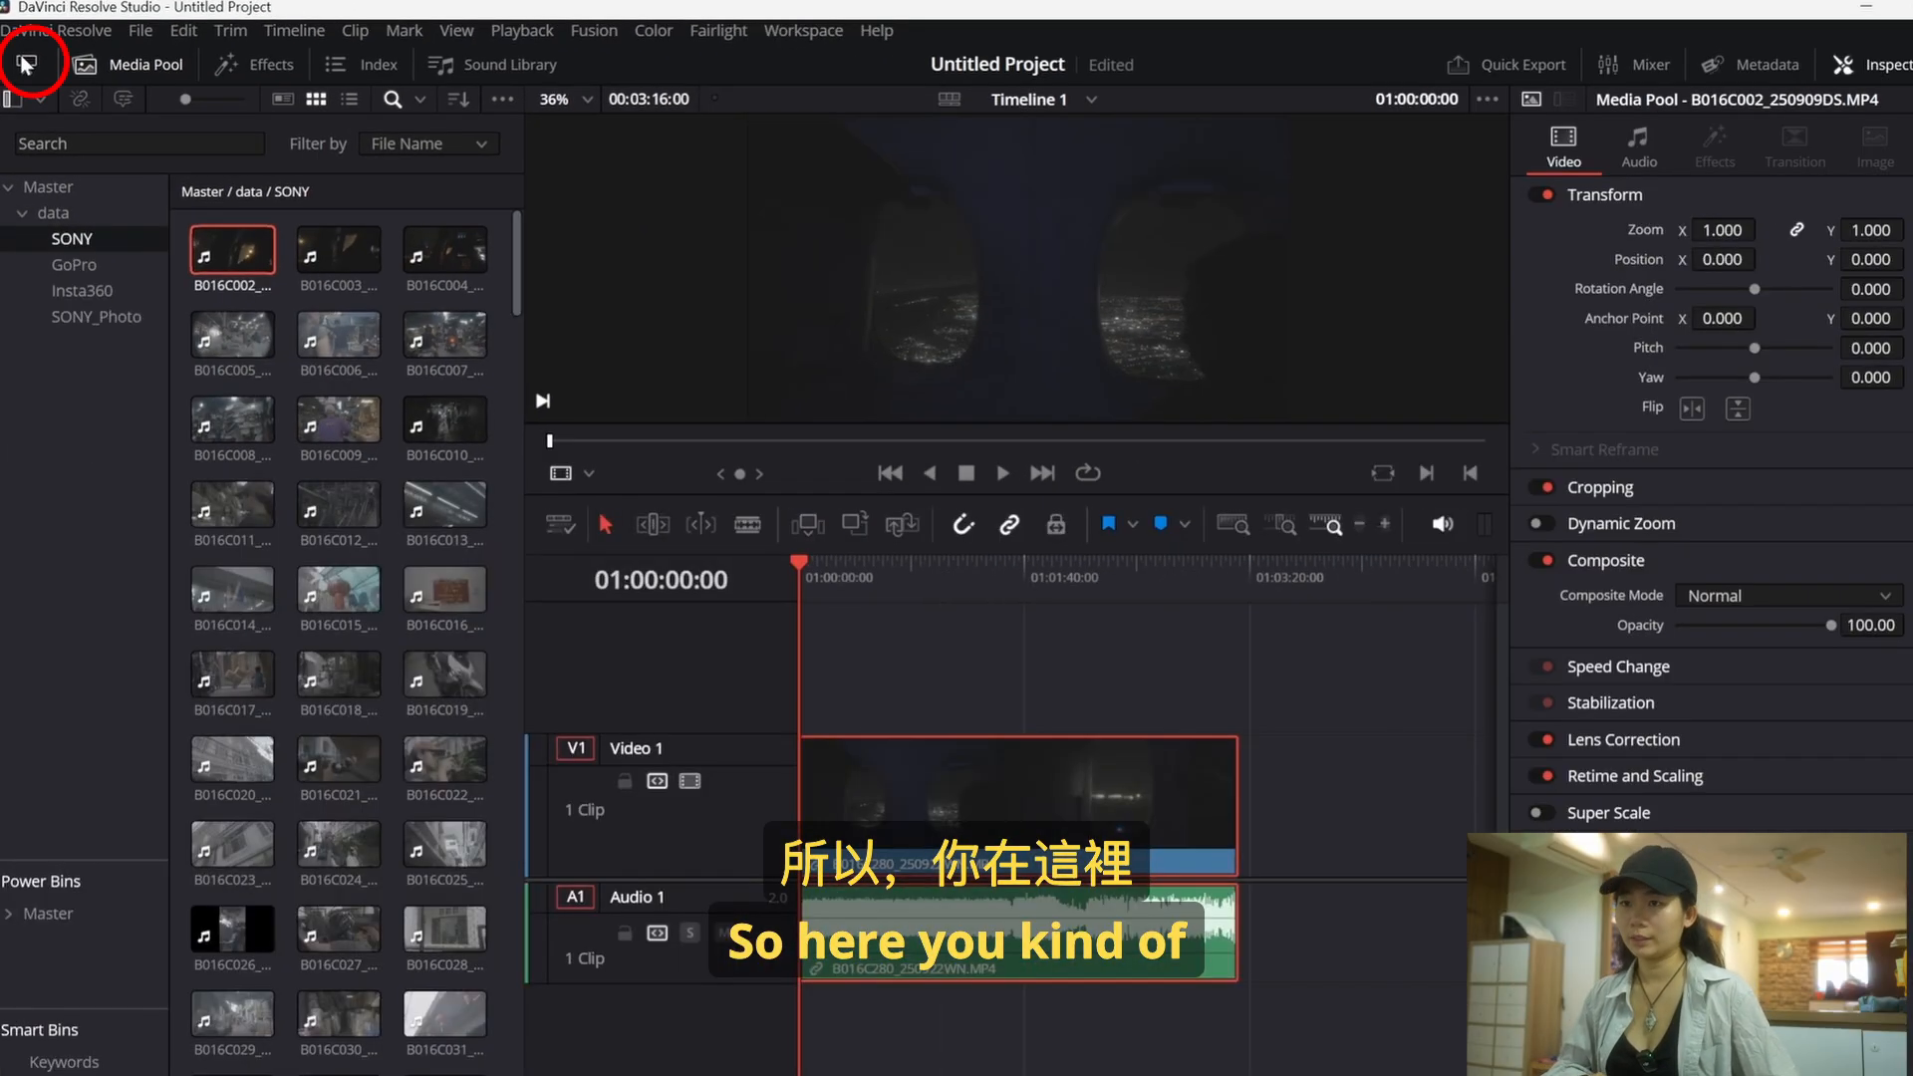
Step: Toggle the Media Pool column between full and half height, ending at half height
{"action": "left_click", "coordinate": [26, 66]}
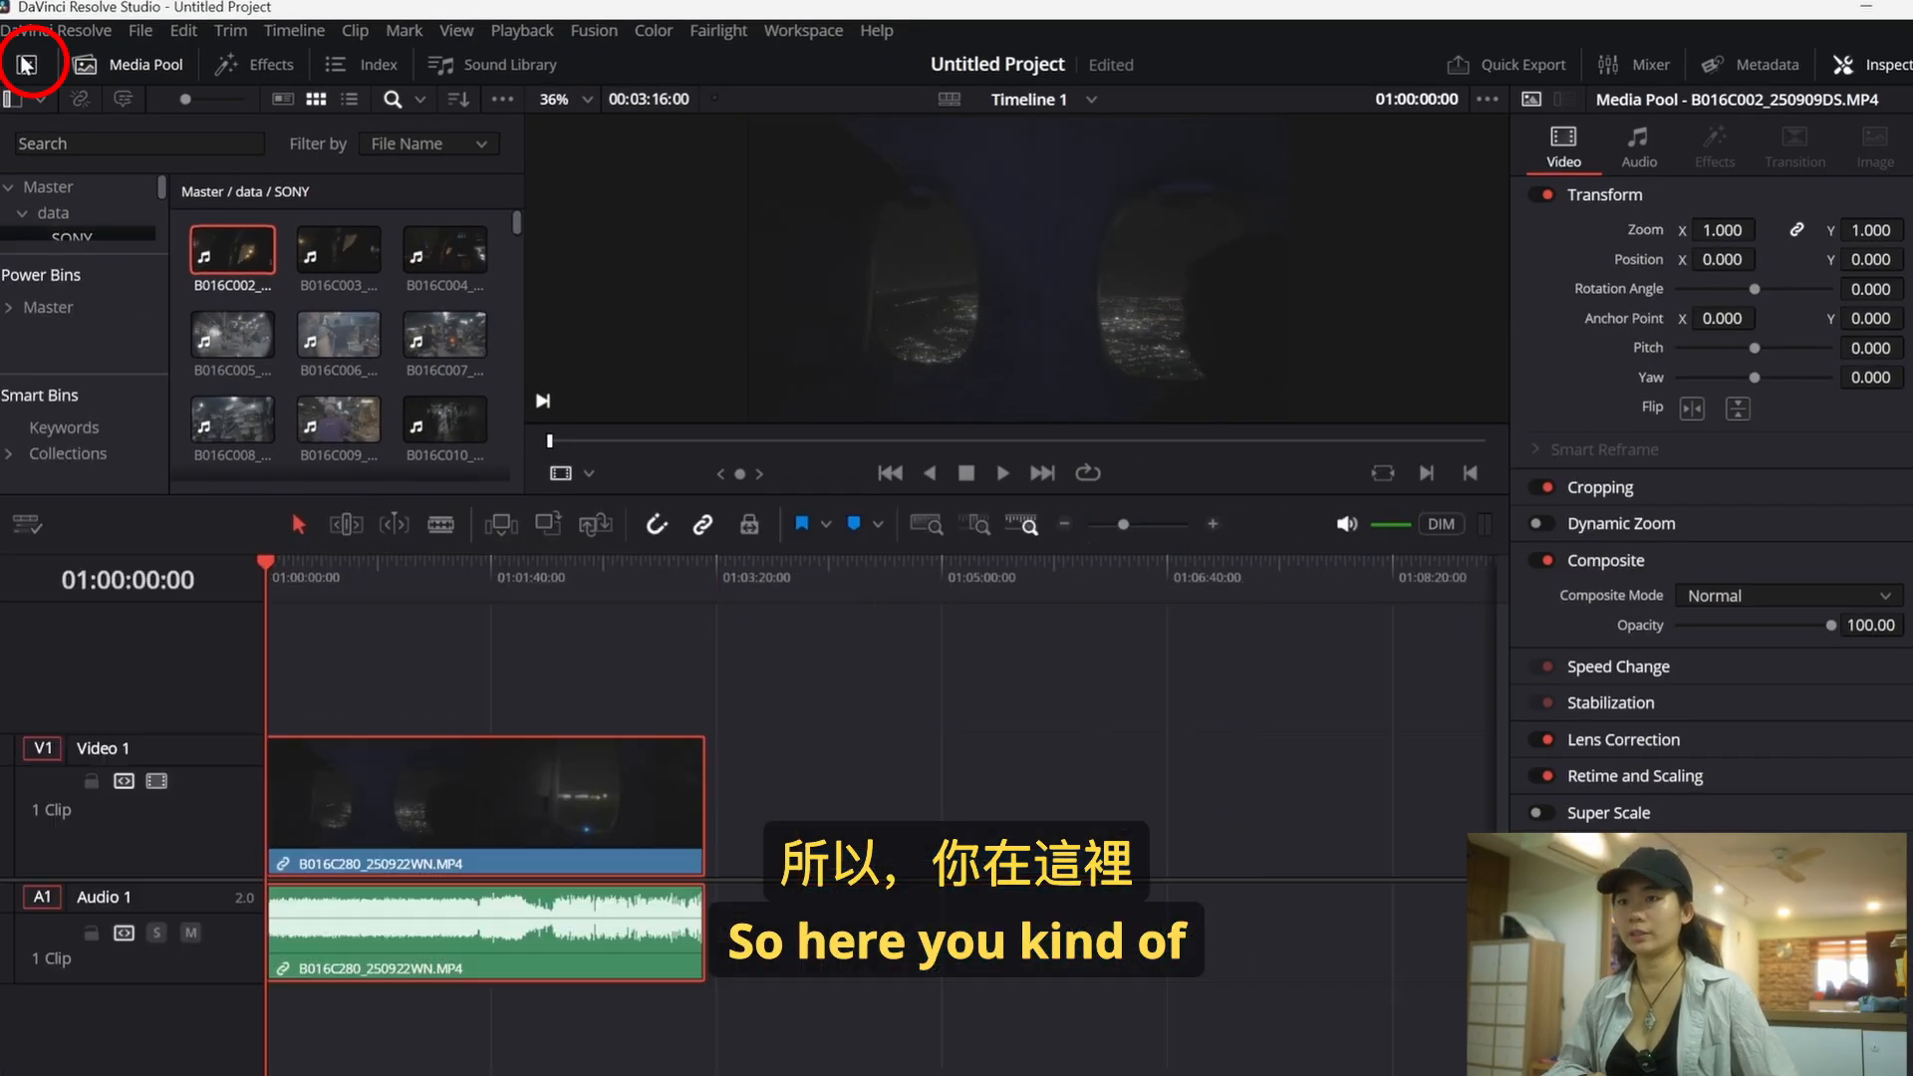
{"action": "left_click", "coordinate": [26, 66]}
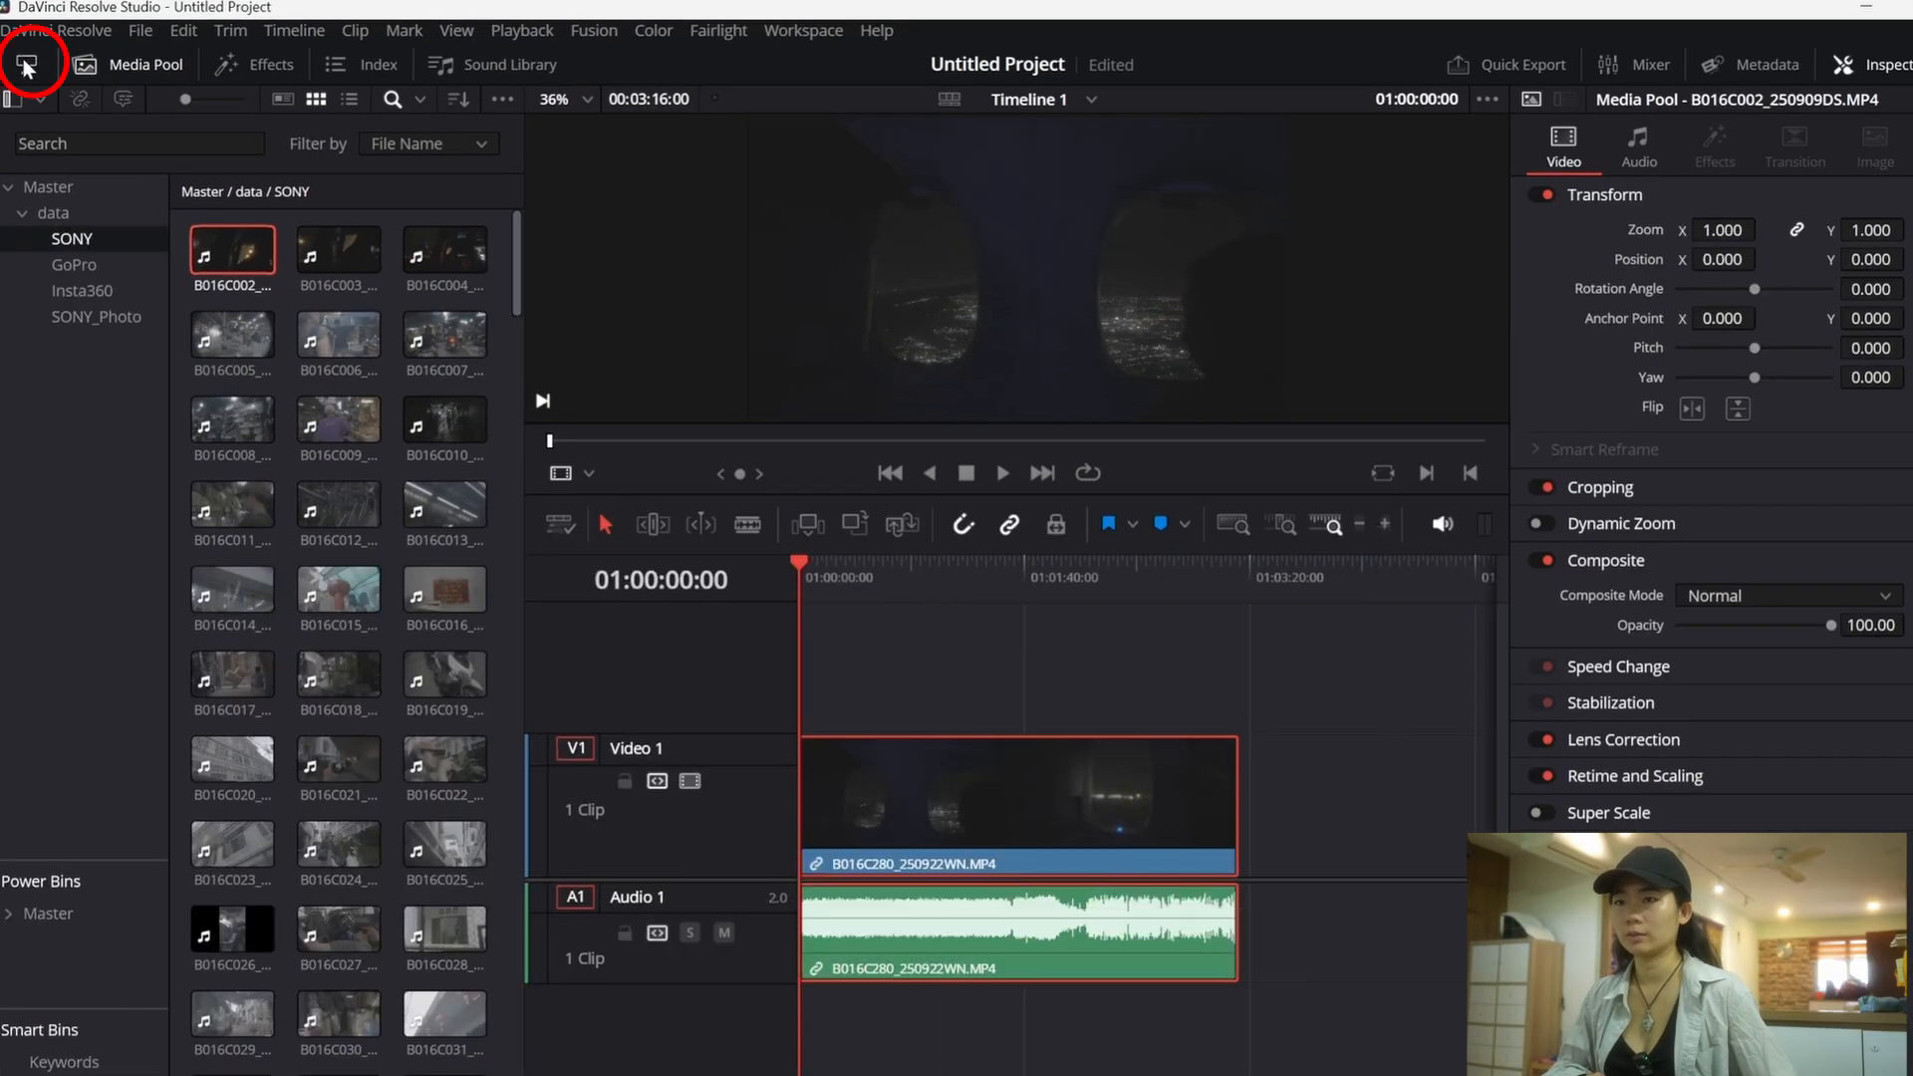
{"action": "left_click", "coordinate": [26, 65]}
{"action": "left_click", "coordinate": [26, 65]}
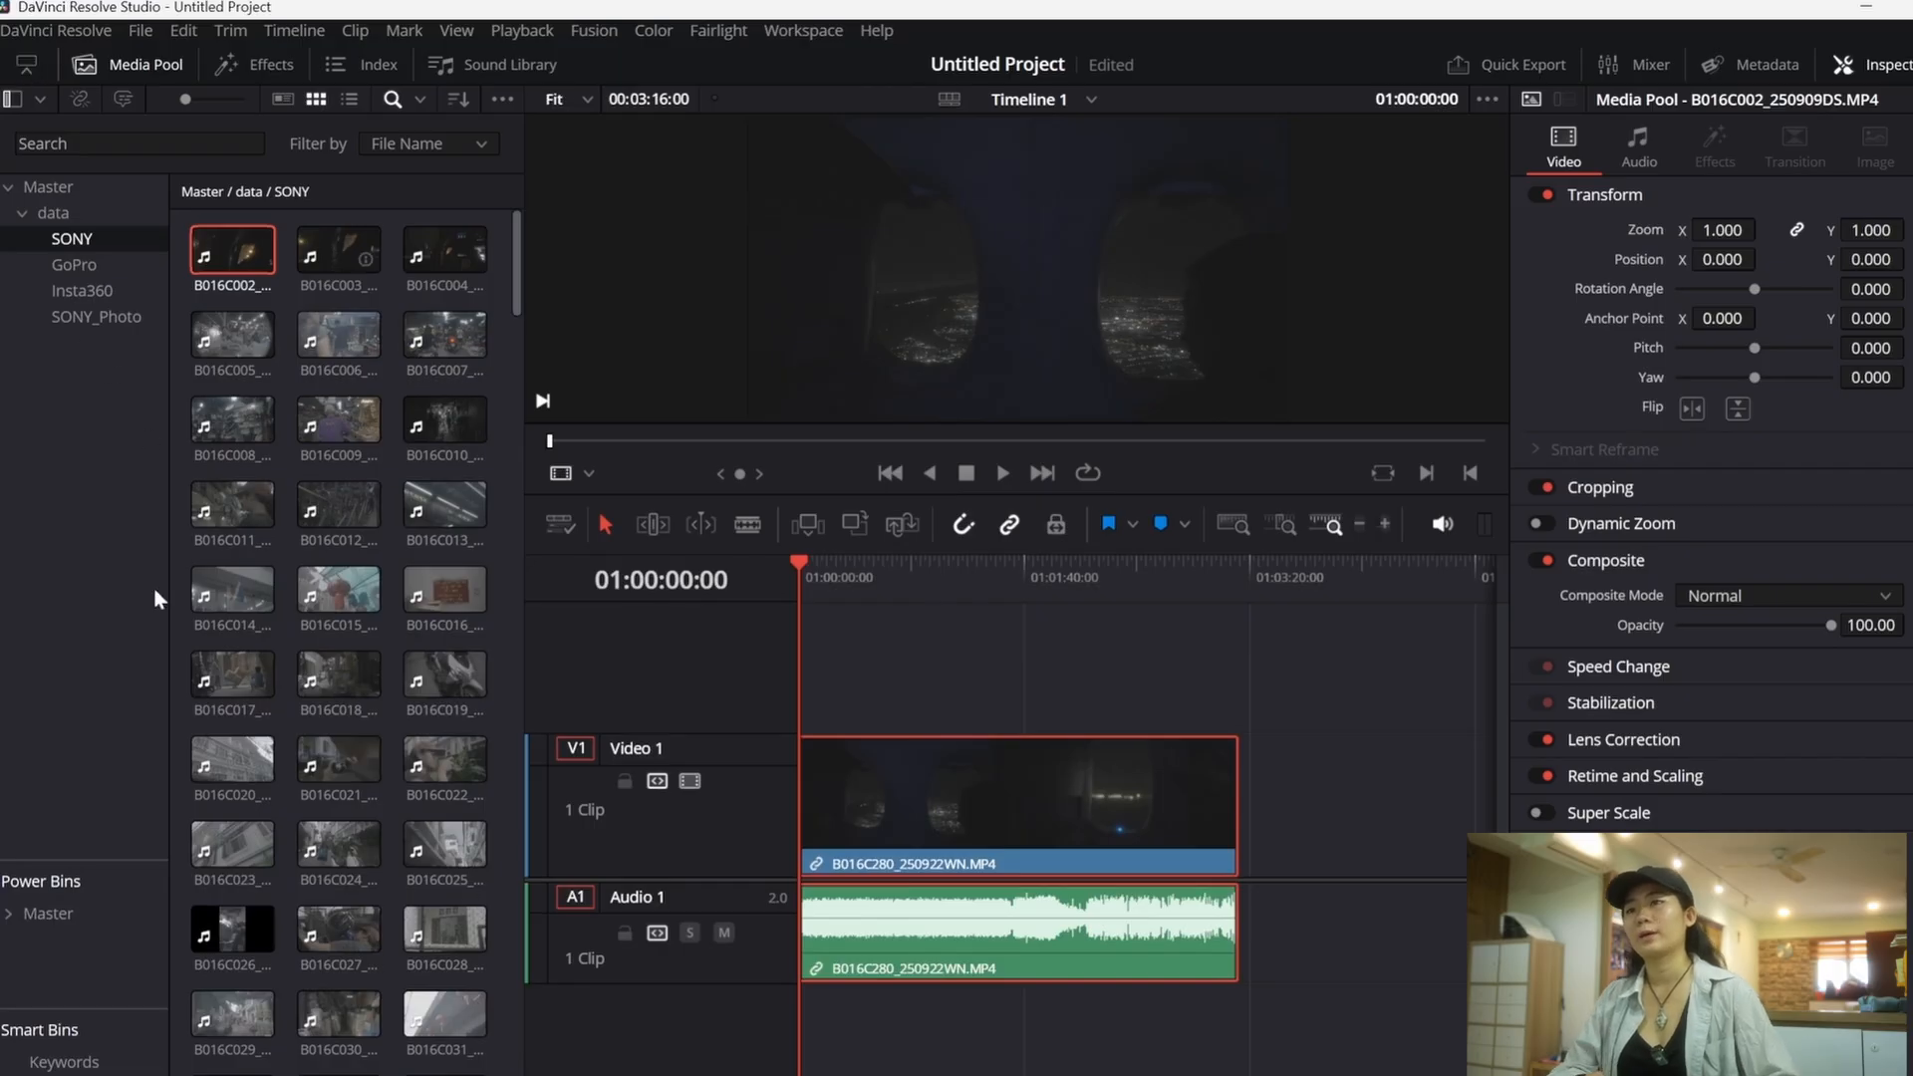
{"action": "left_click", "coordinate": [28, 67]}
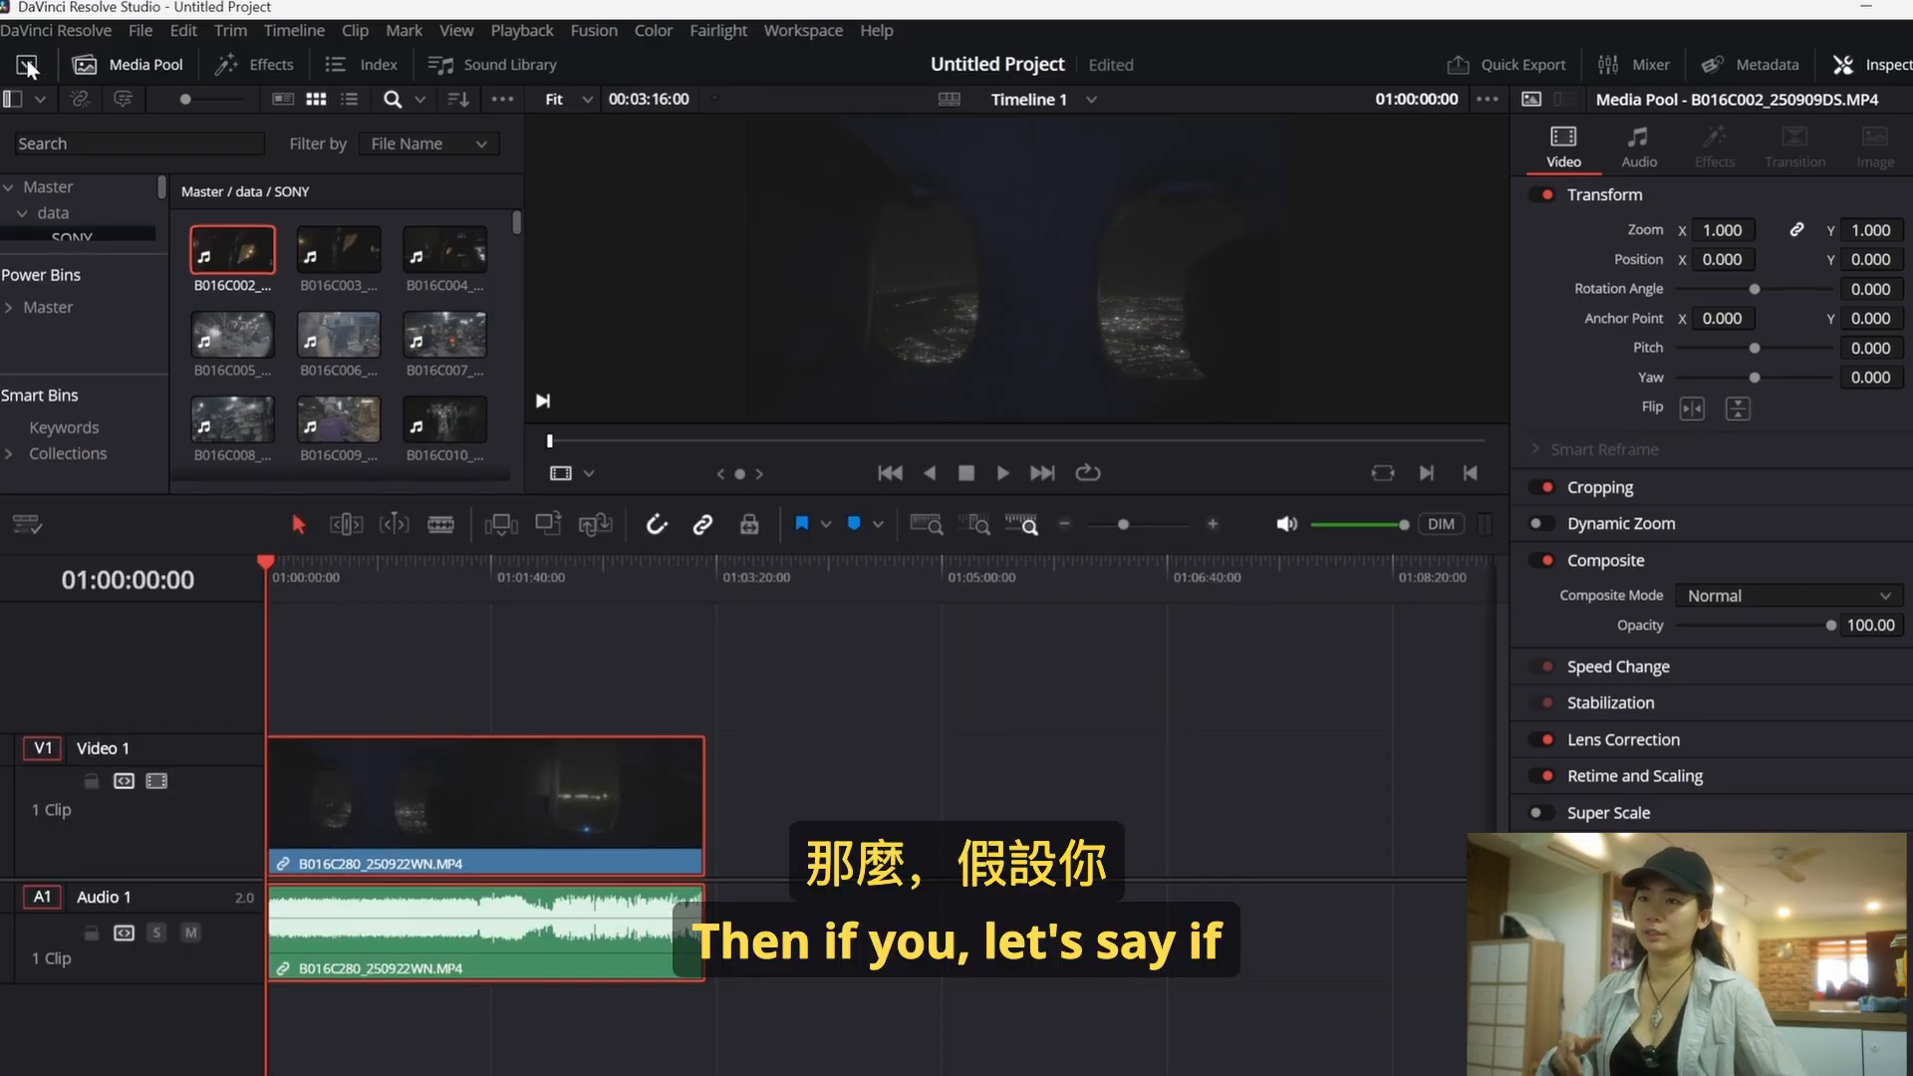
Step: Toggle the Media Pool off and on several times, ending with it hidden
{"action": "left_click", "coordinate": [120, 78]}
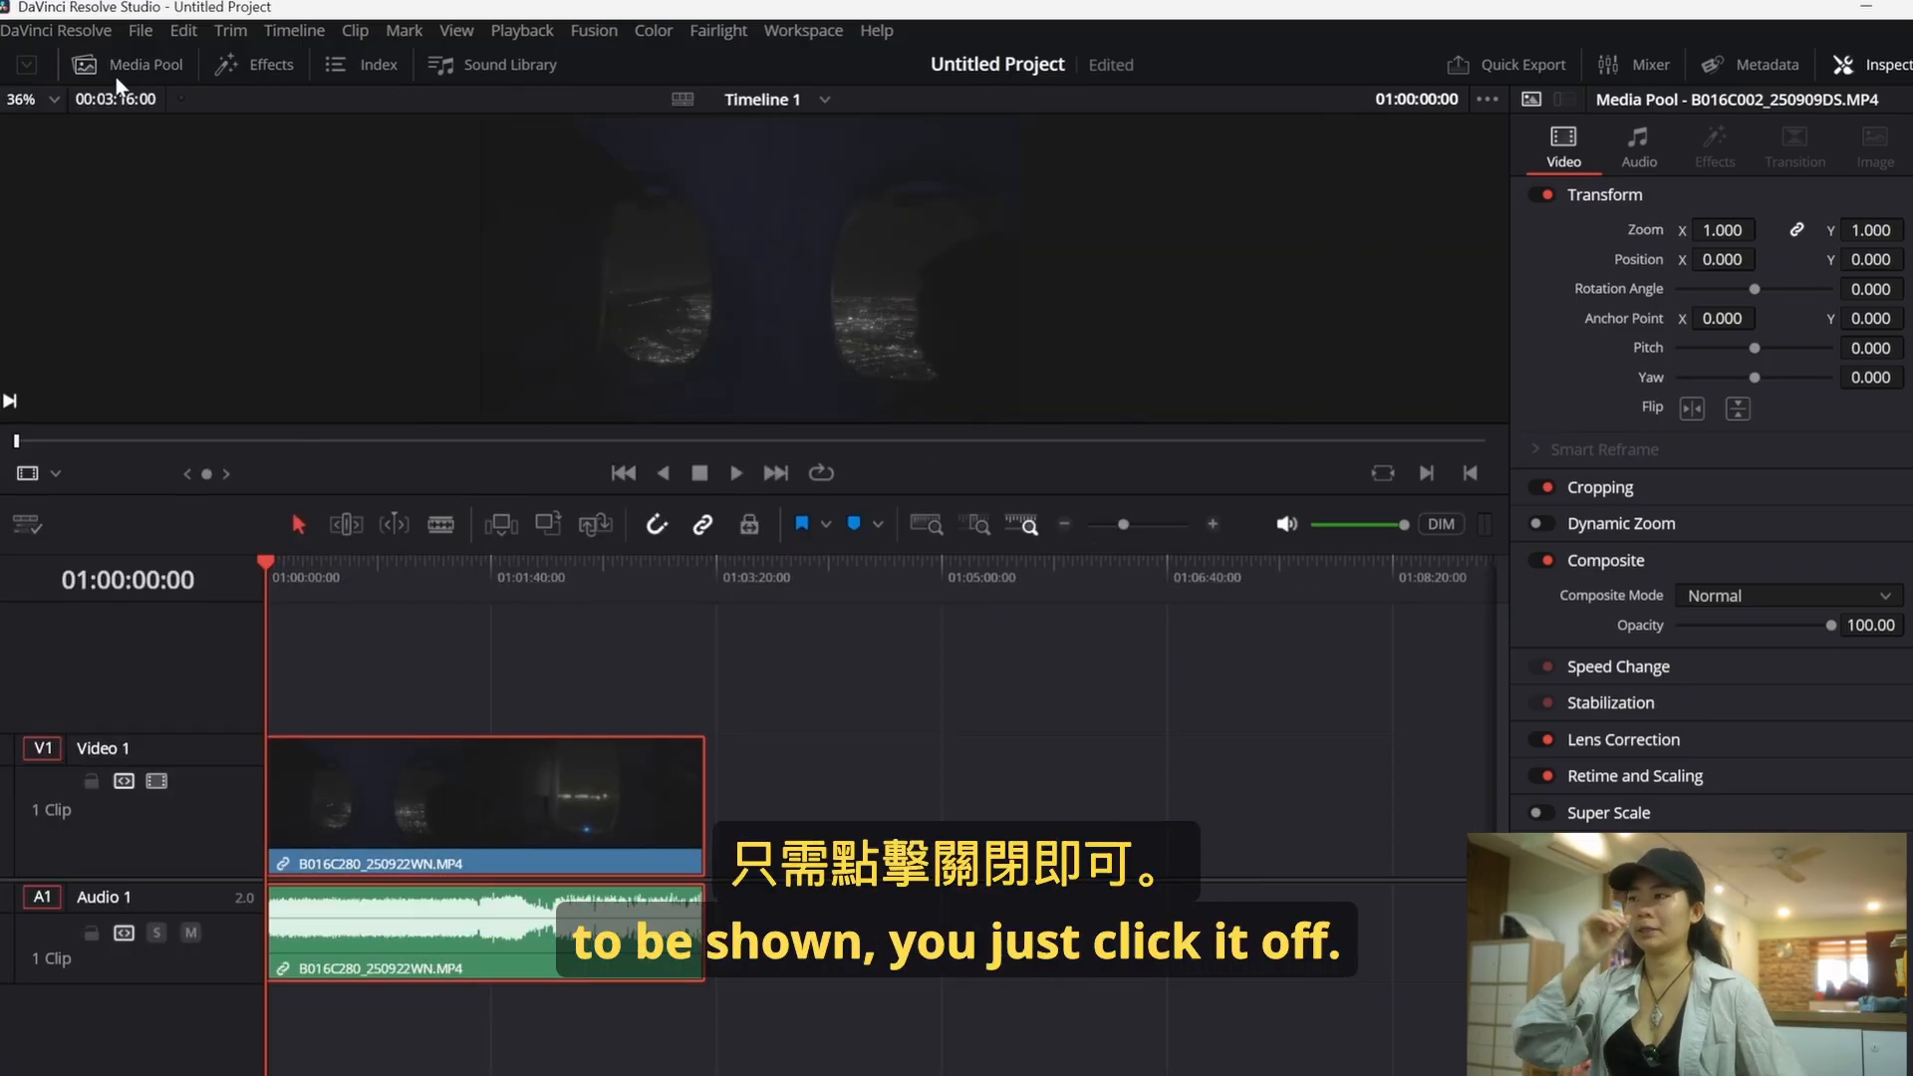
{"action": "left_click", "coordinate": [115, 76]}
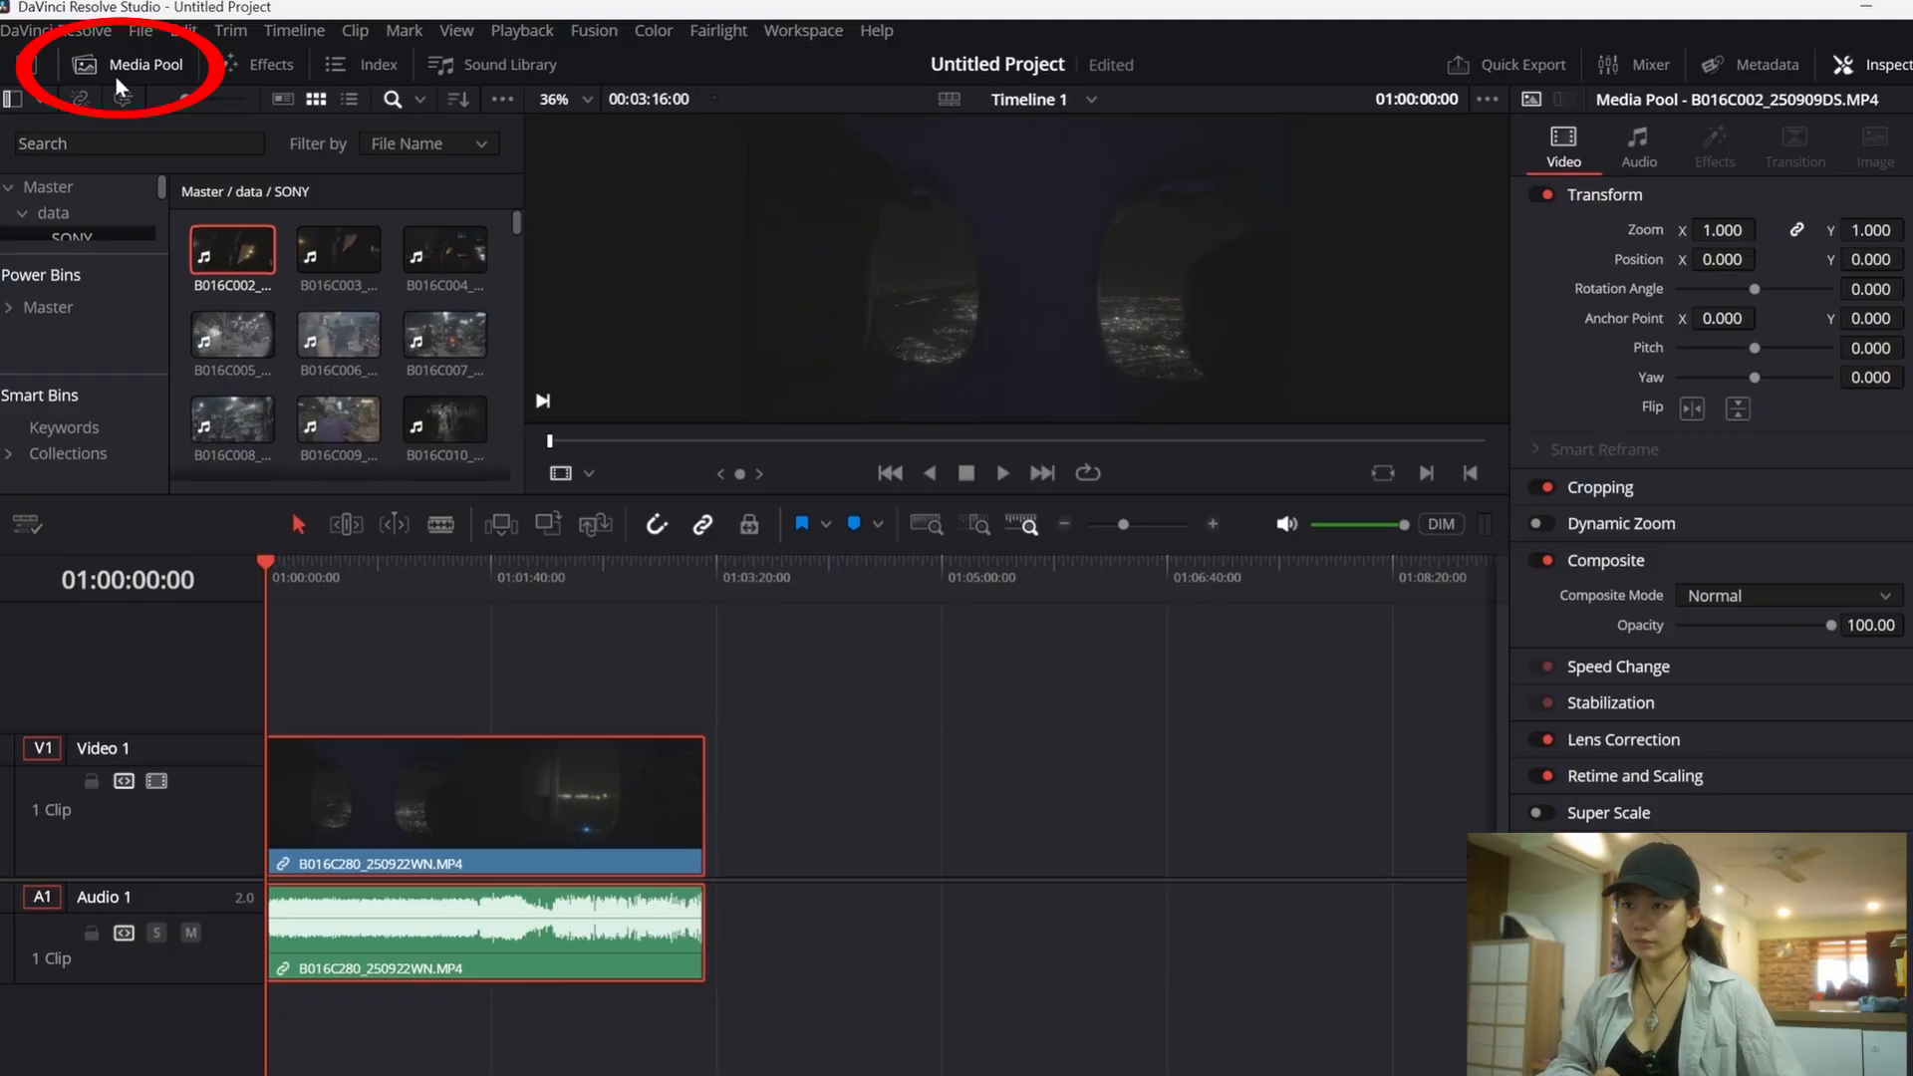
{"action": "left_click", "coordinate": [115, 78]}
{"action": "left_click", "coordinate": [117, 77]}
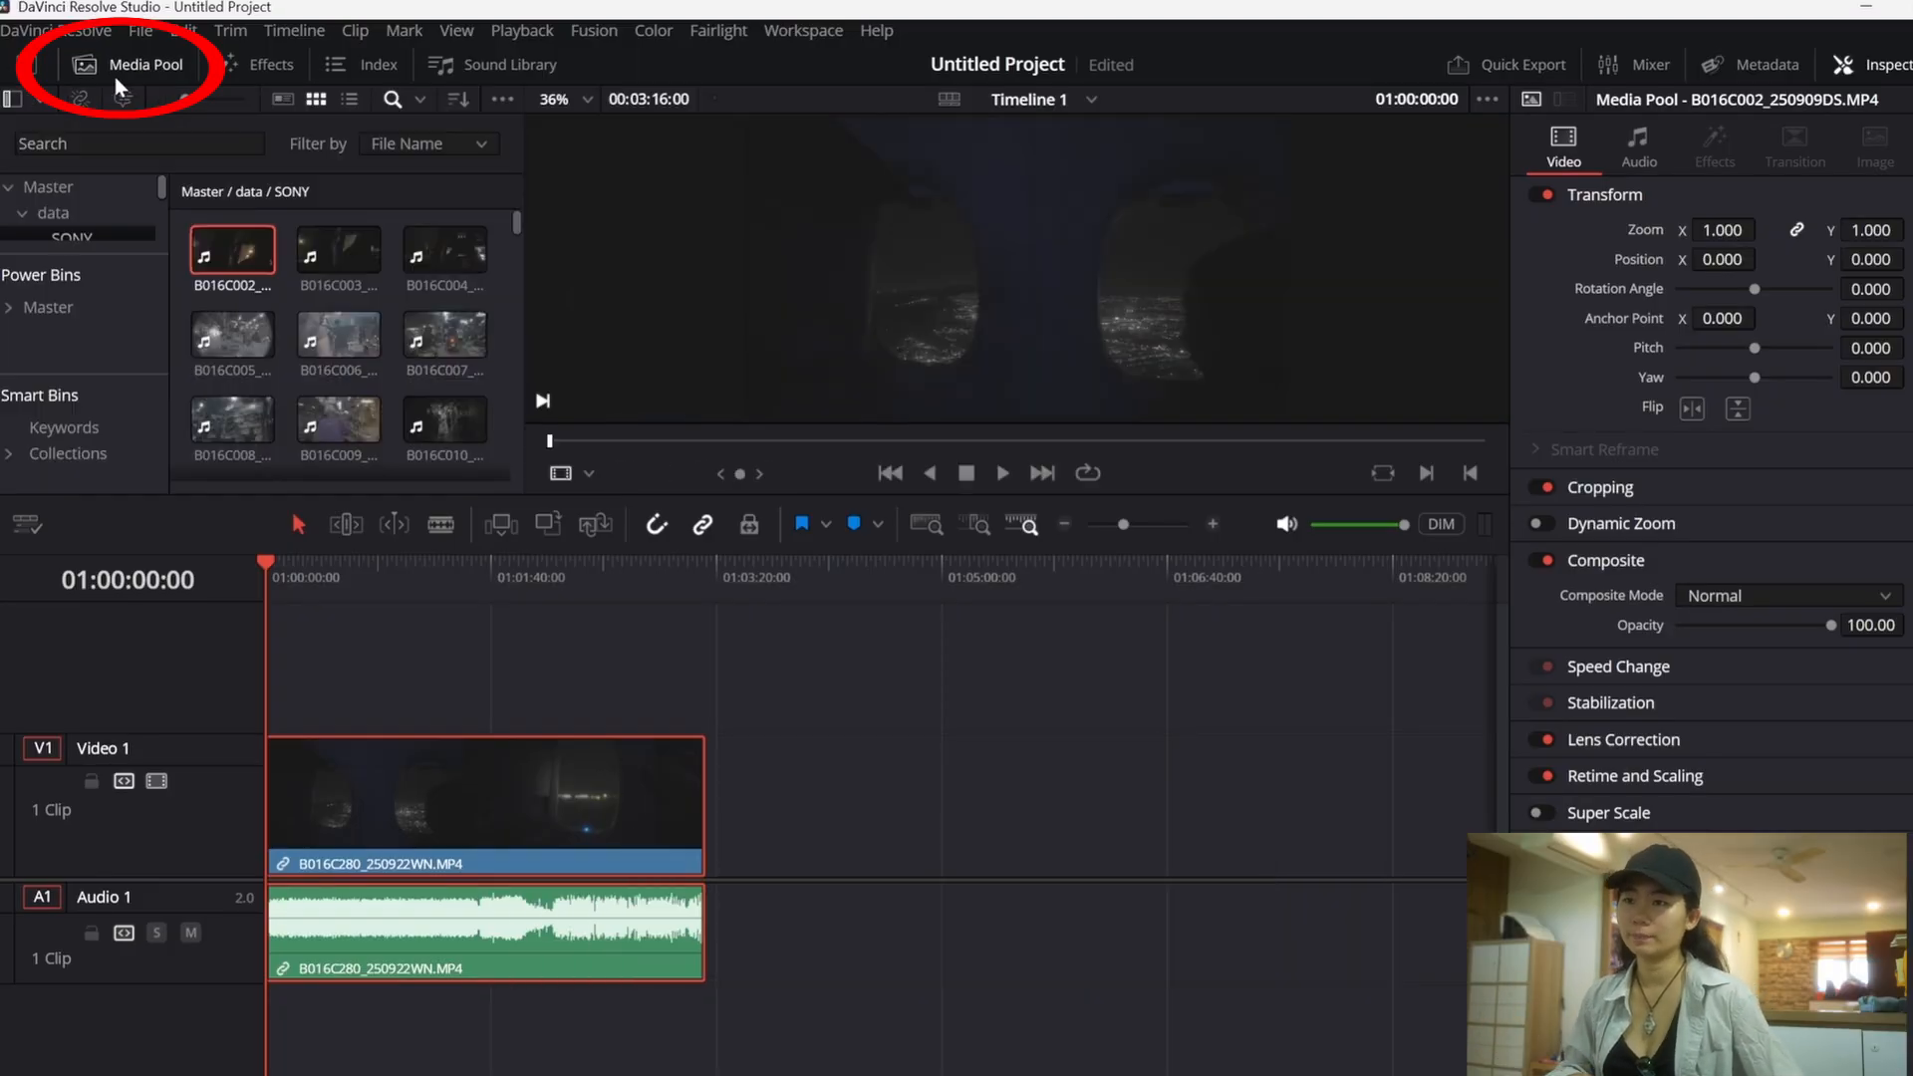
{"action": "left_click", "coordinate": [118, 76]}
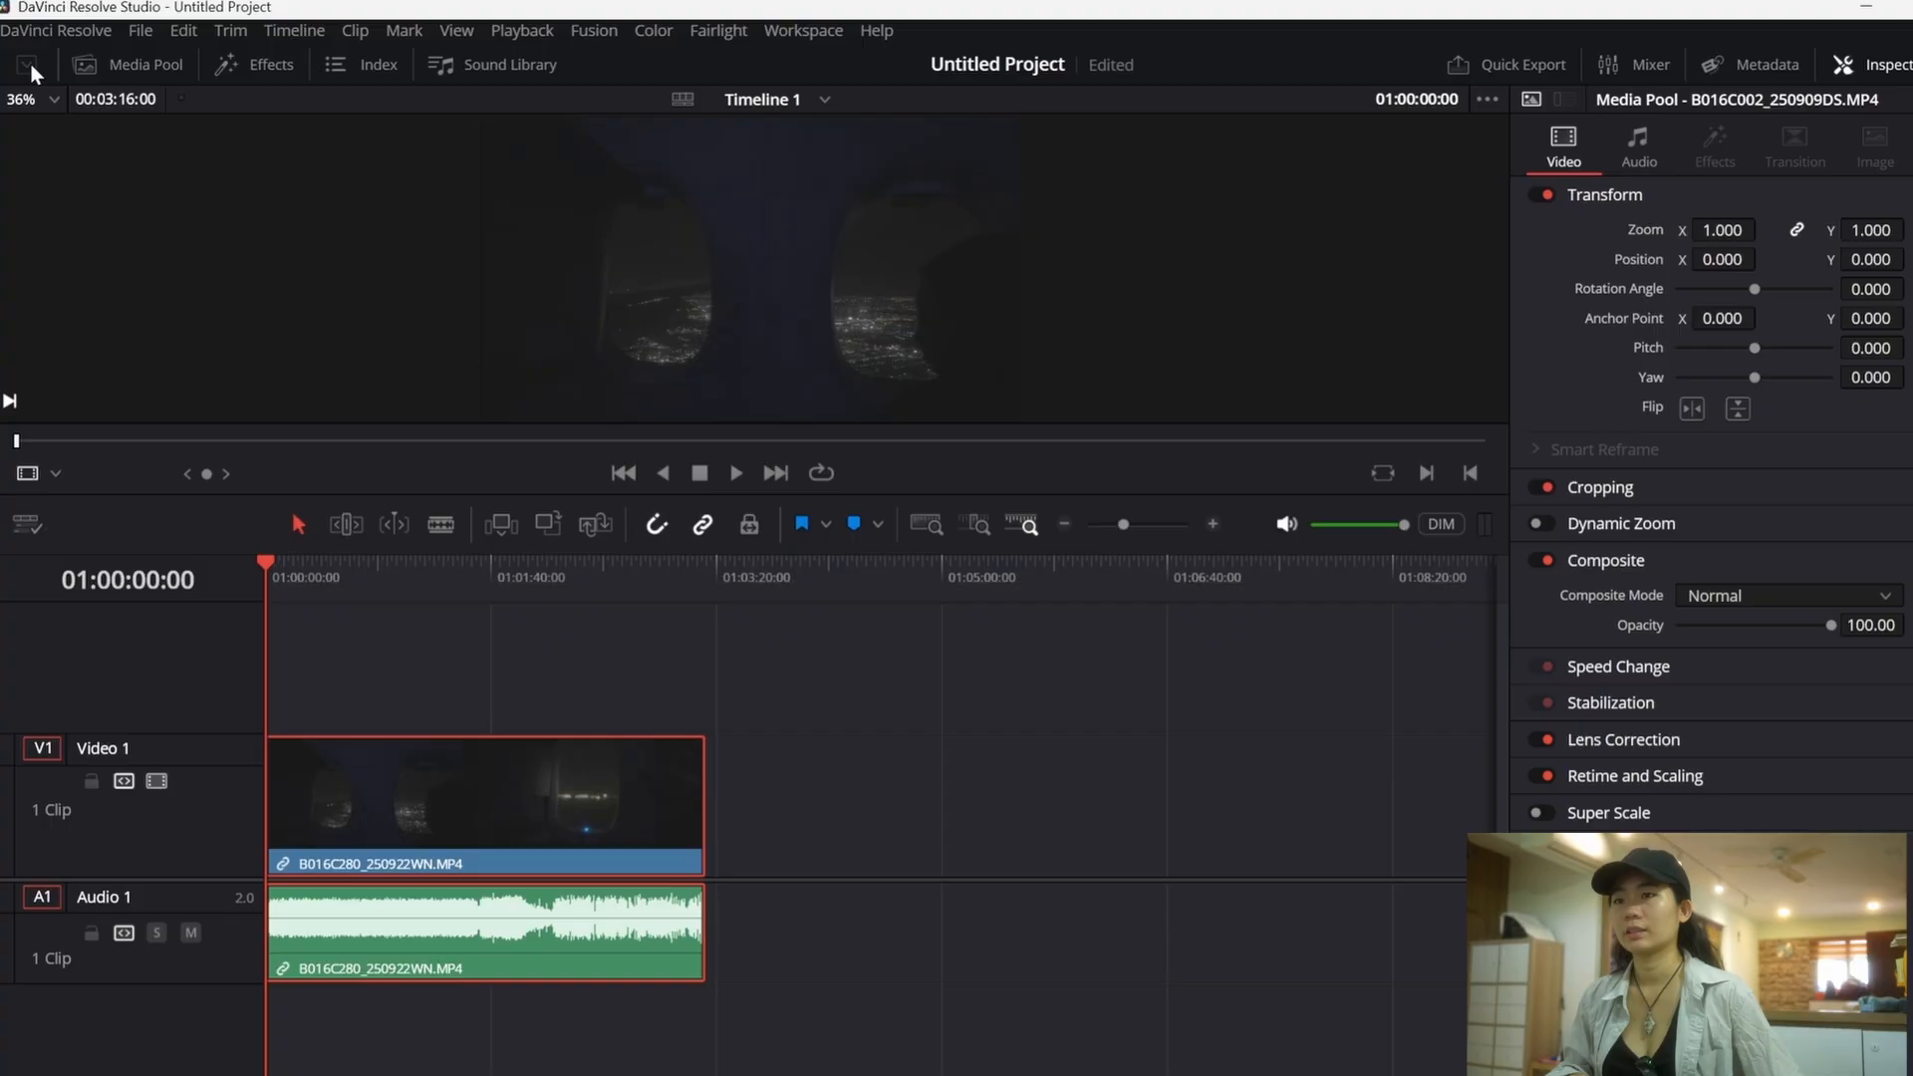
Step: Display the Effects library and Media Pool together in a full-height column and fit the viewer image
{"action": "left_click", "coordinate": [251, 66]}
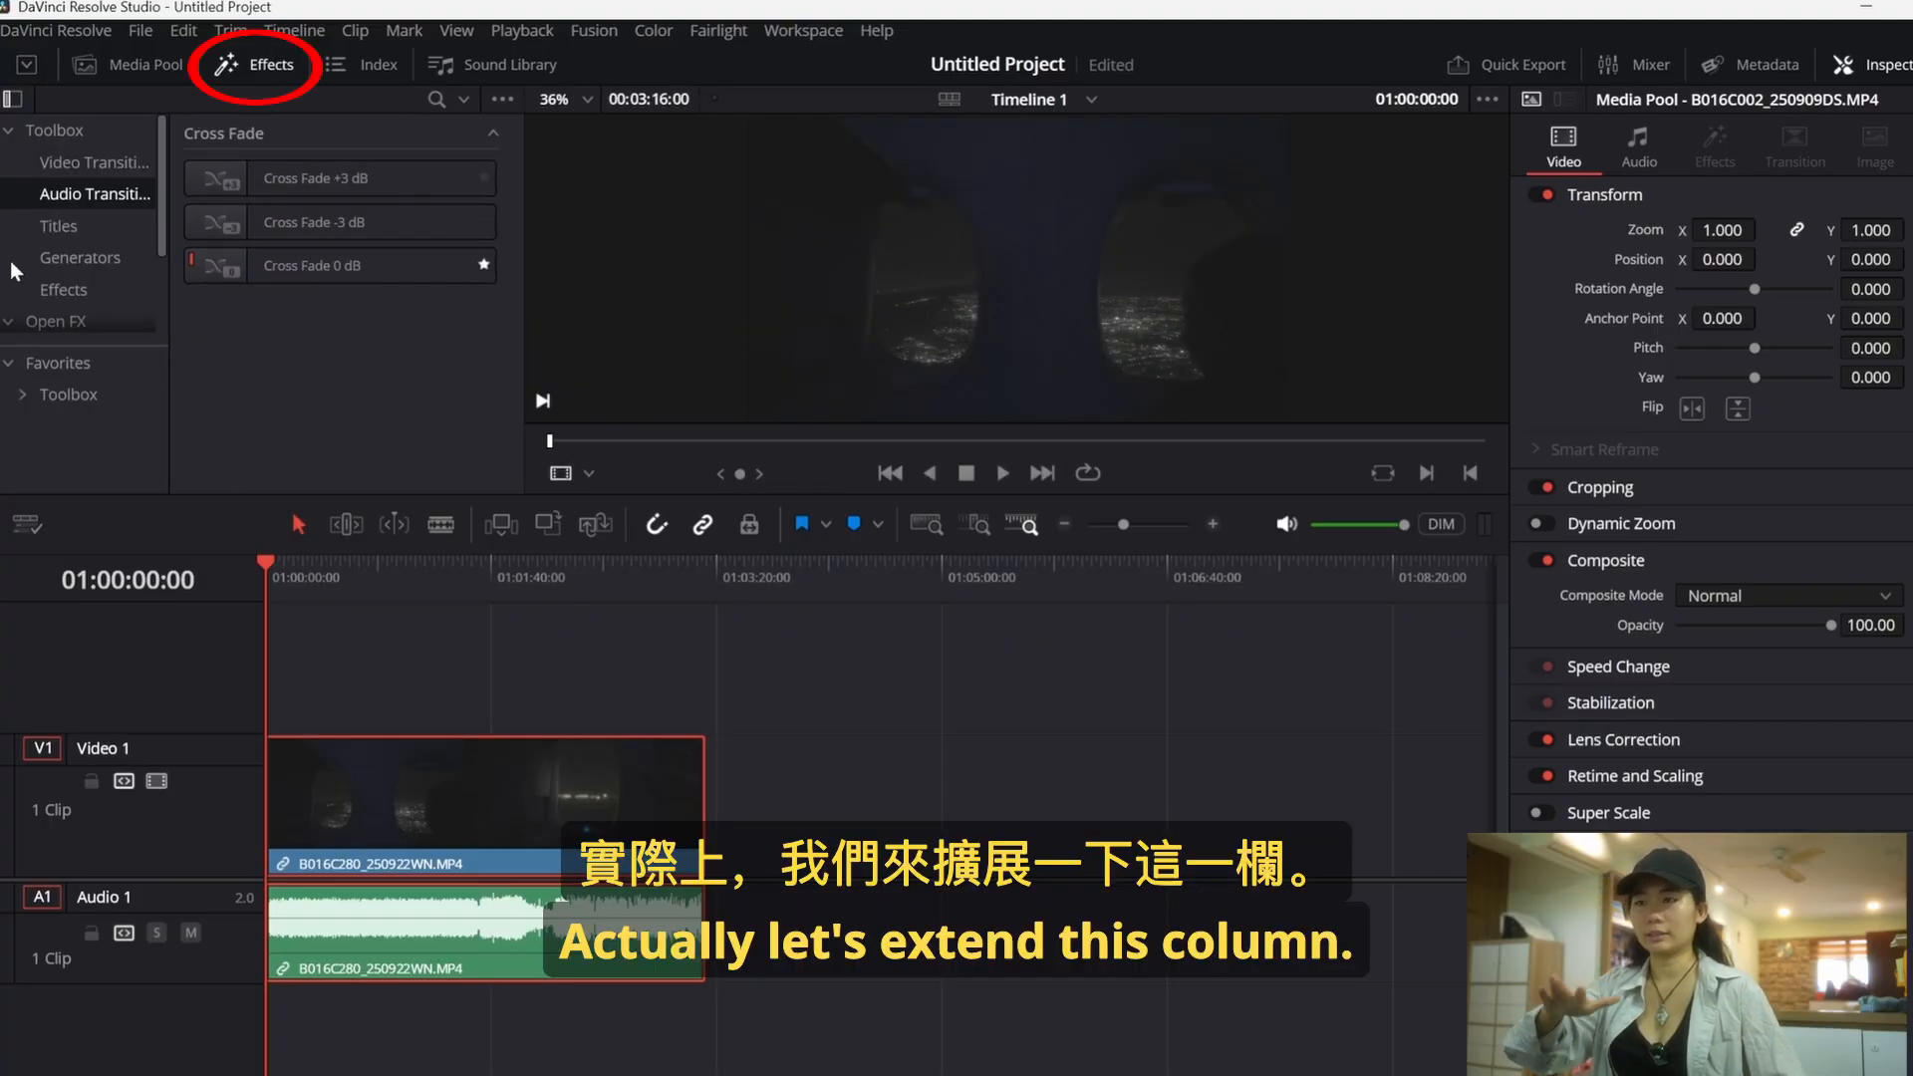
{"action": "left_click", "coordinate": [21, 69]}
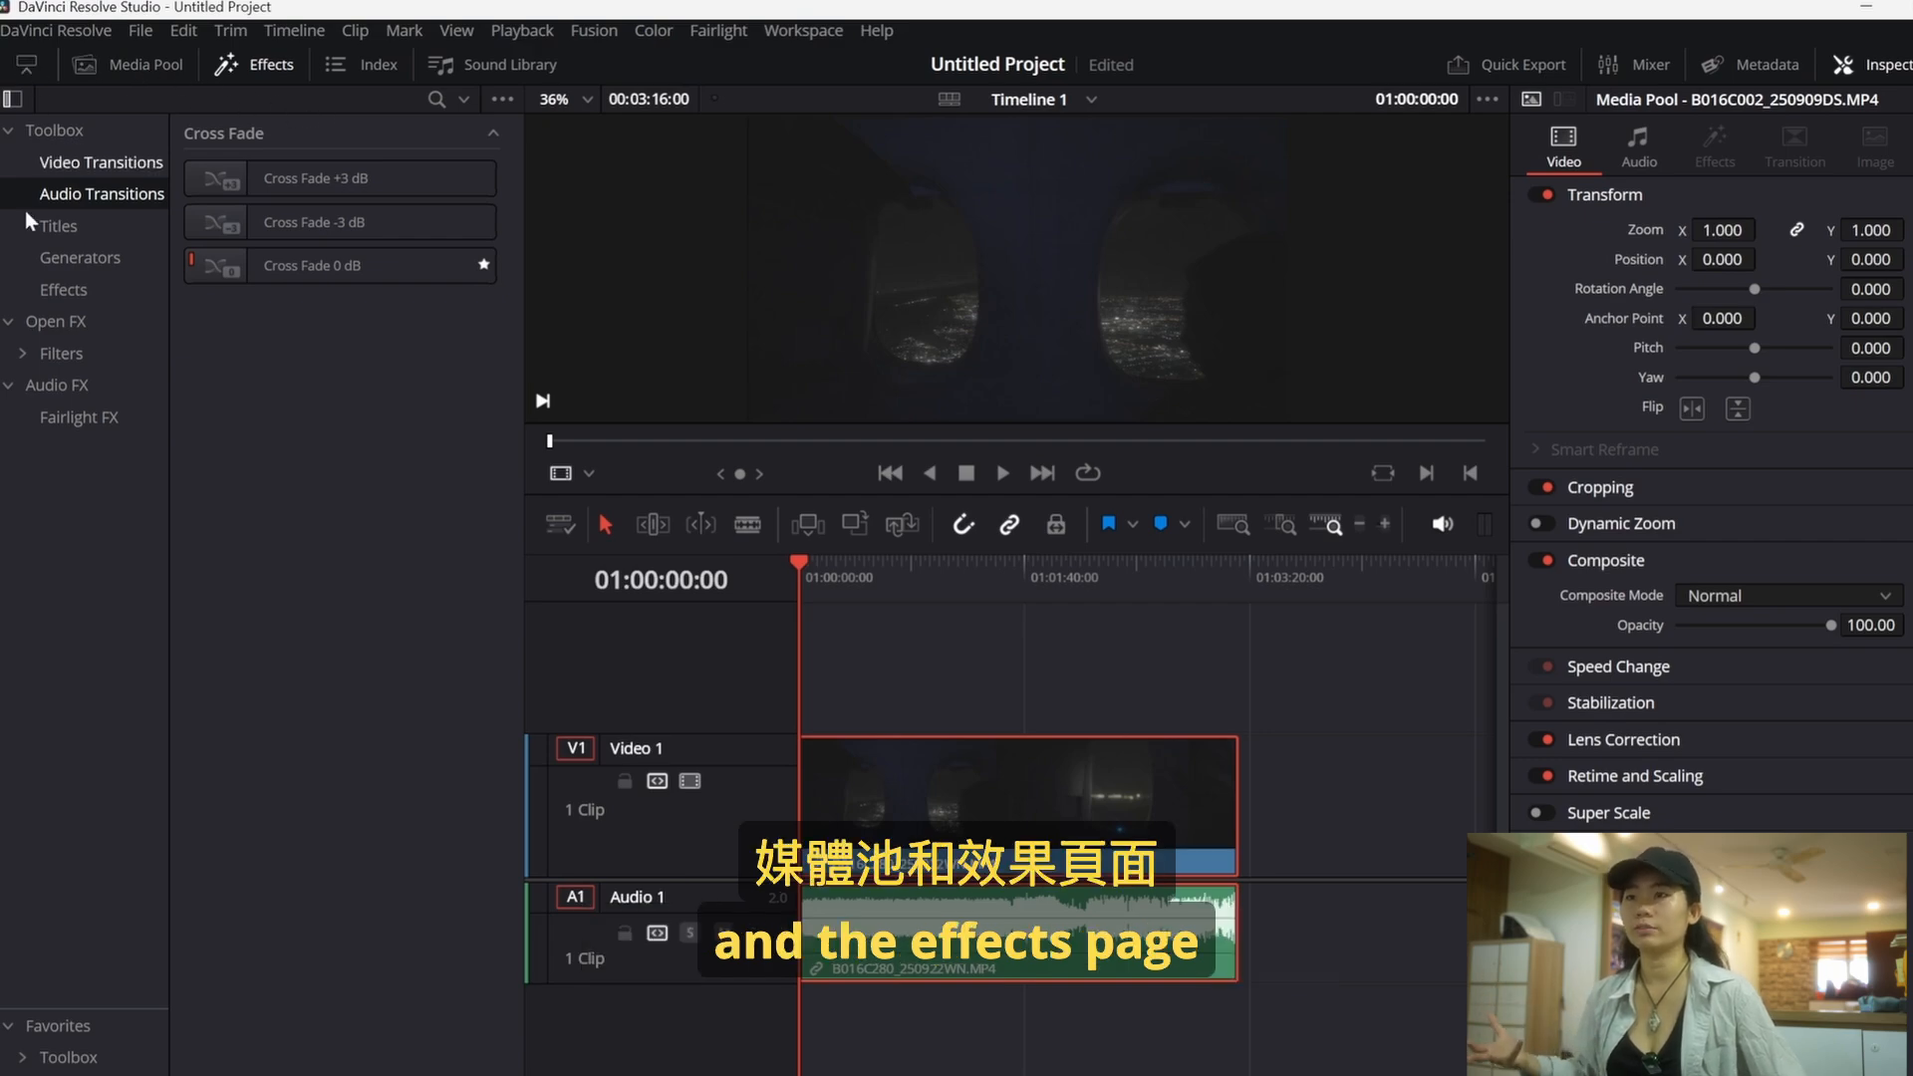
{"action": "left_click", "coordinate": [124, 80]}
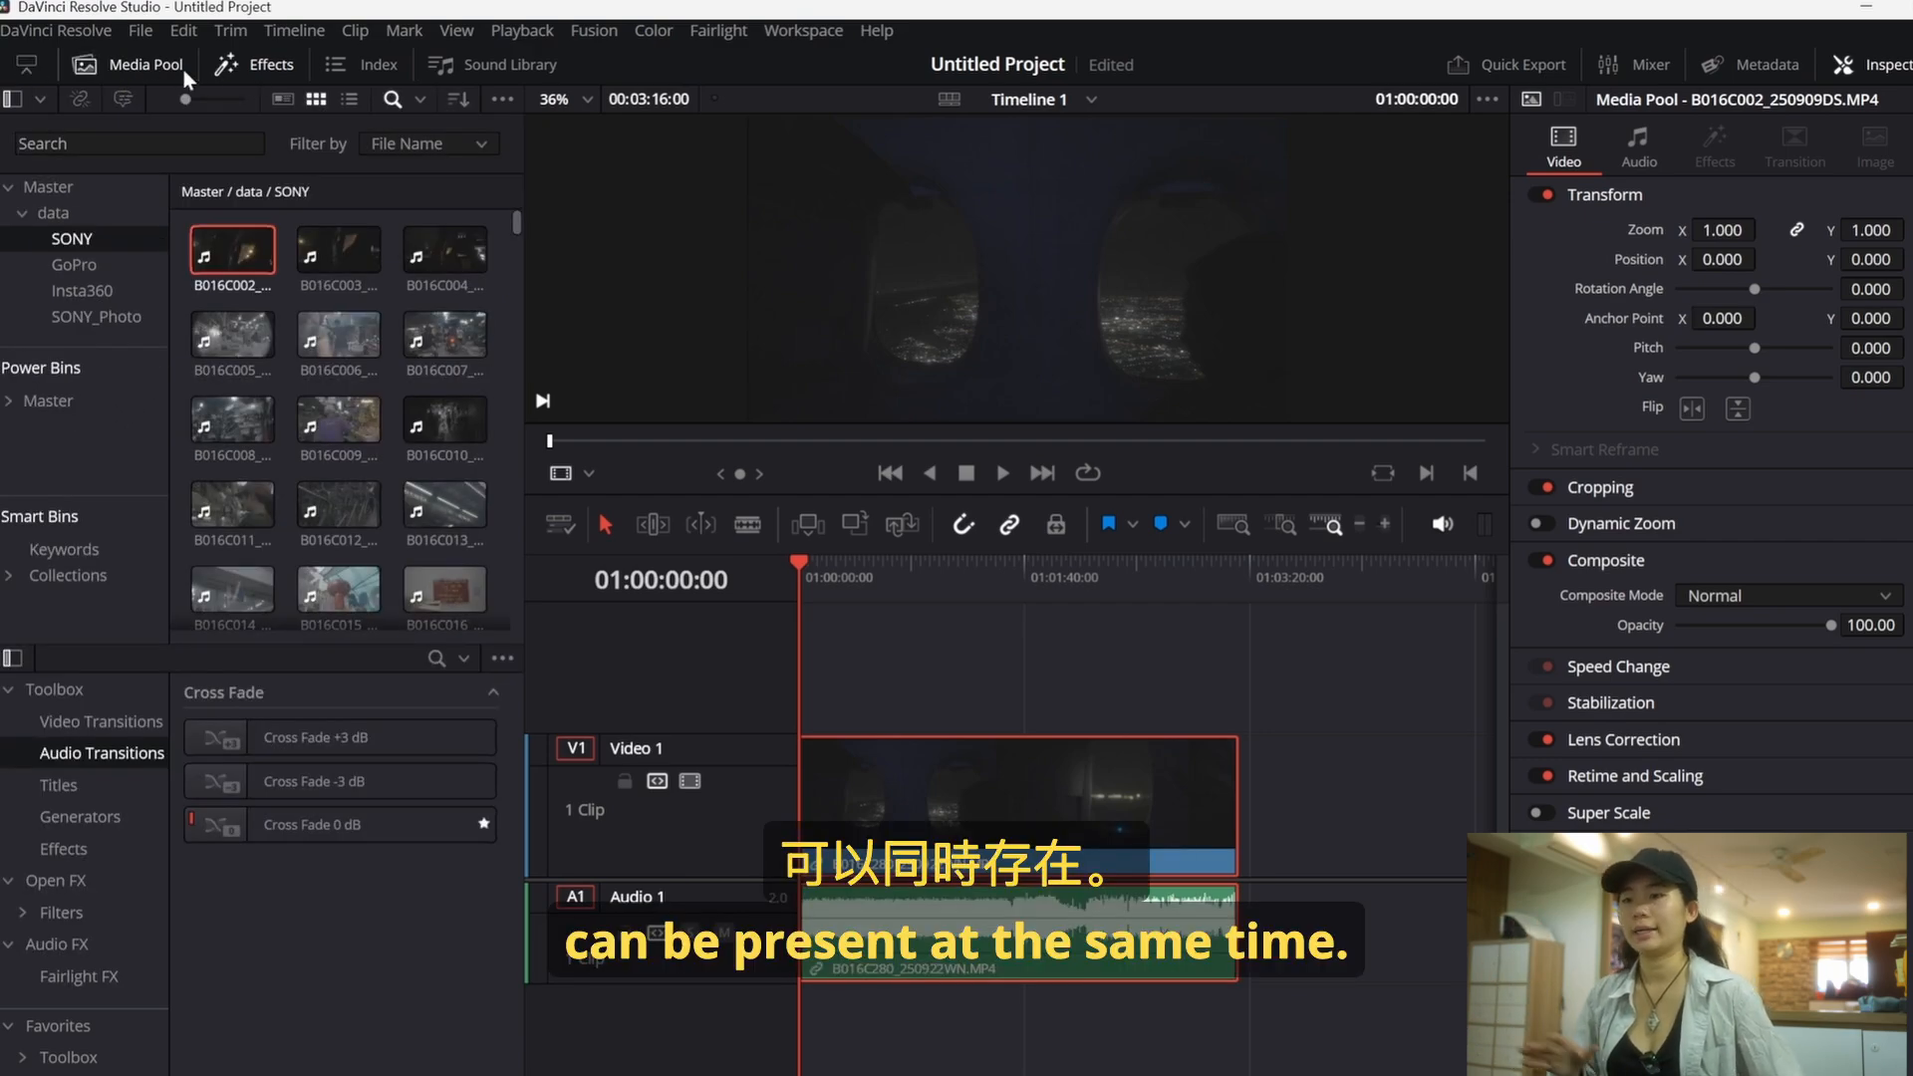
{"action": "key", "text": "shift+z"}
{"action": "scroll", "coordinate": [339, 469], "scroll_direction": "down", "scroll_amount": 5}
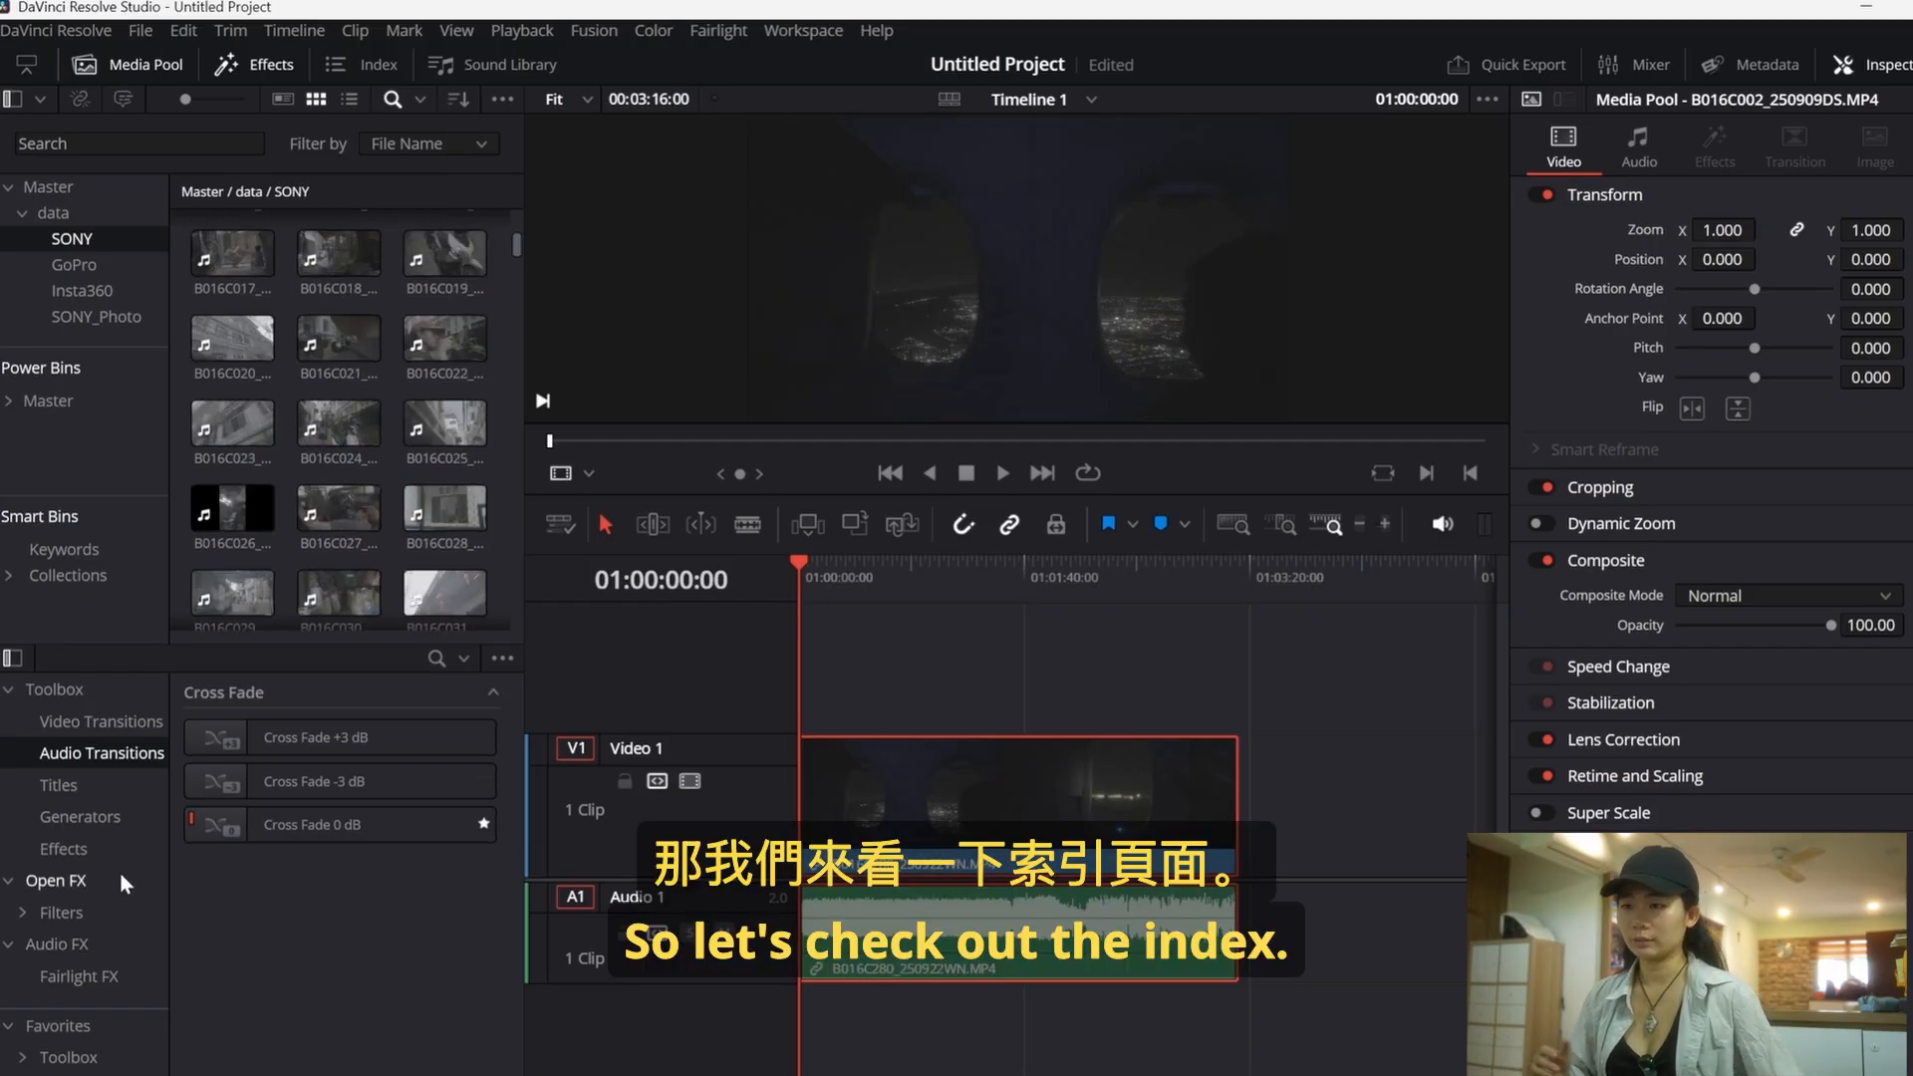
Step: Show the Index and examine its Edit Index, Tracks and Markers views
{"action": "left_click", "coordinate": [379, 64]}
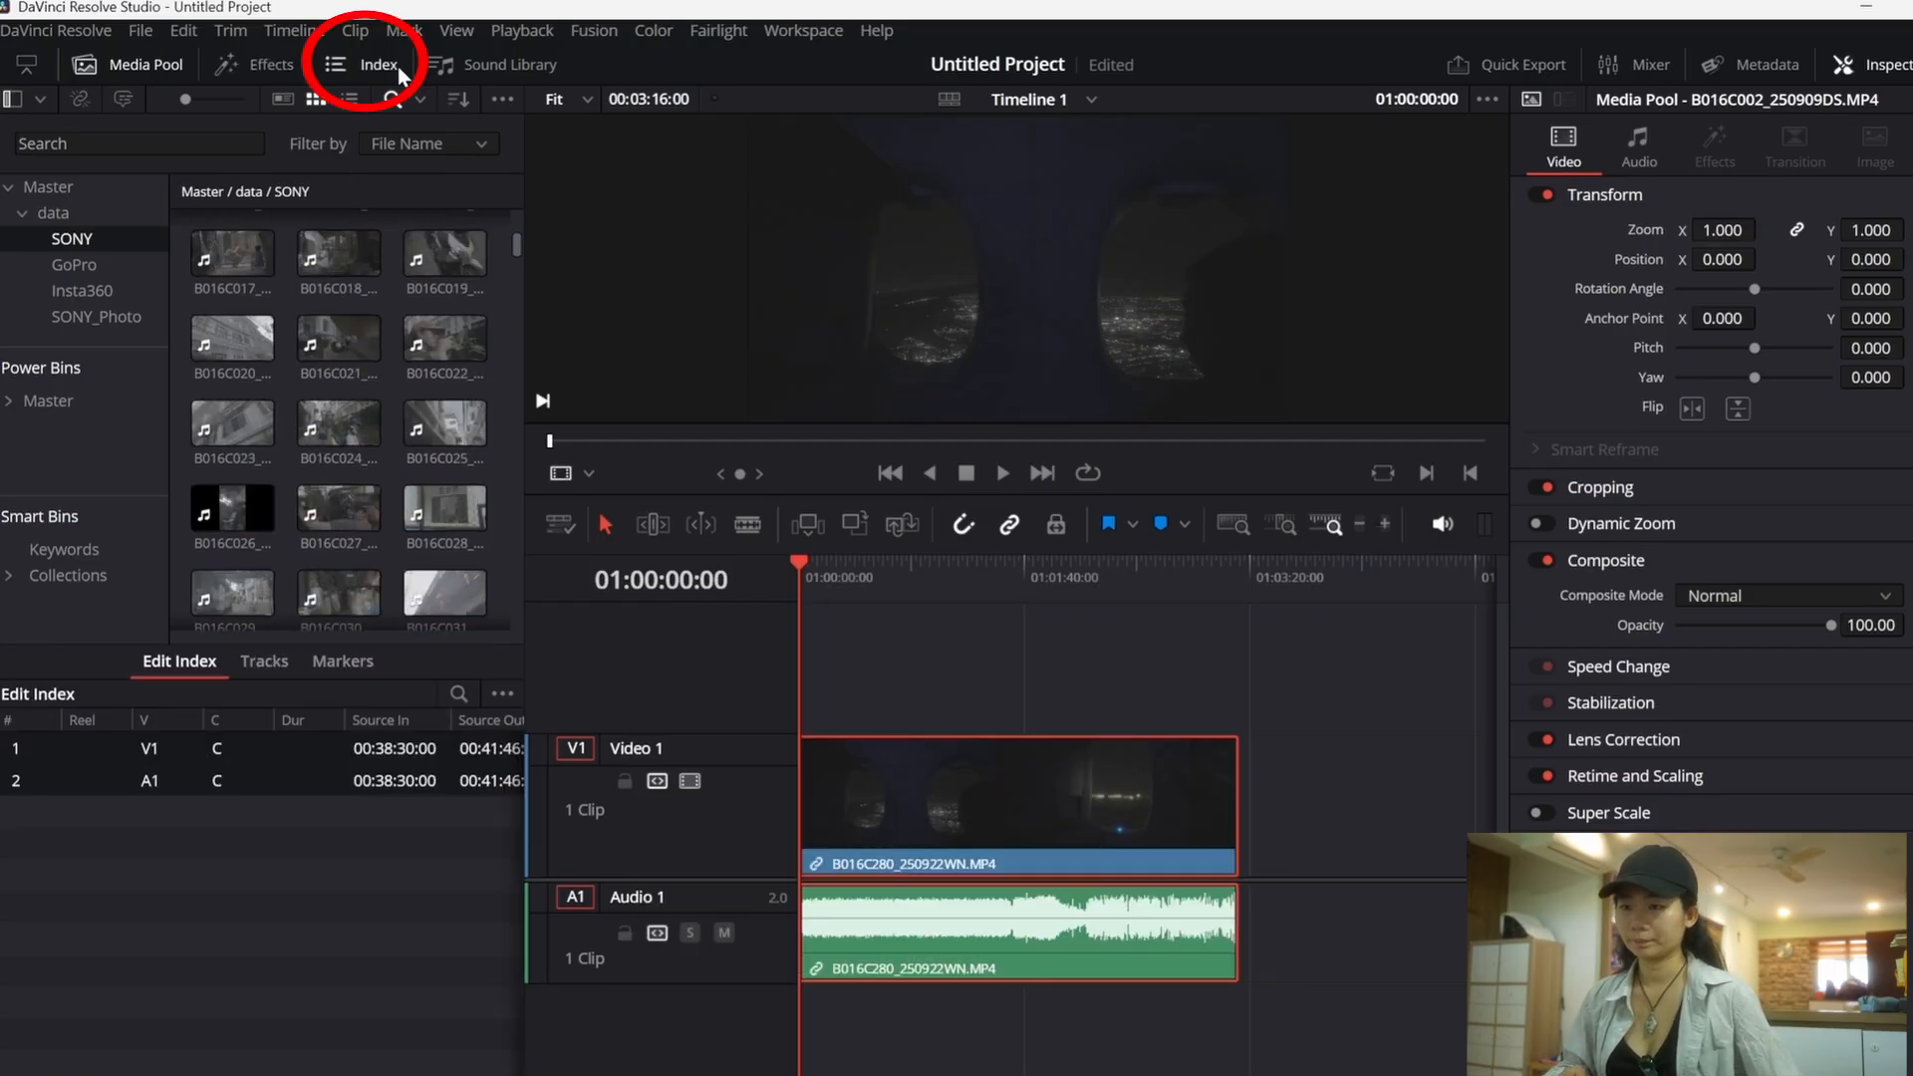
{"action": "scroll", "coordinate": [261, 767], "scroll_direction": "right", "scroll_amount": 10}
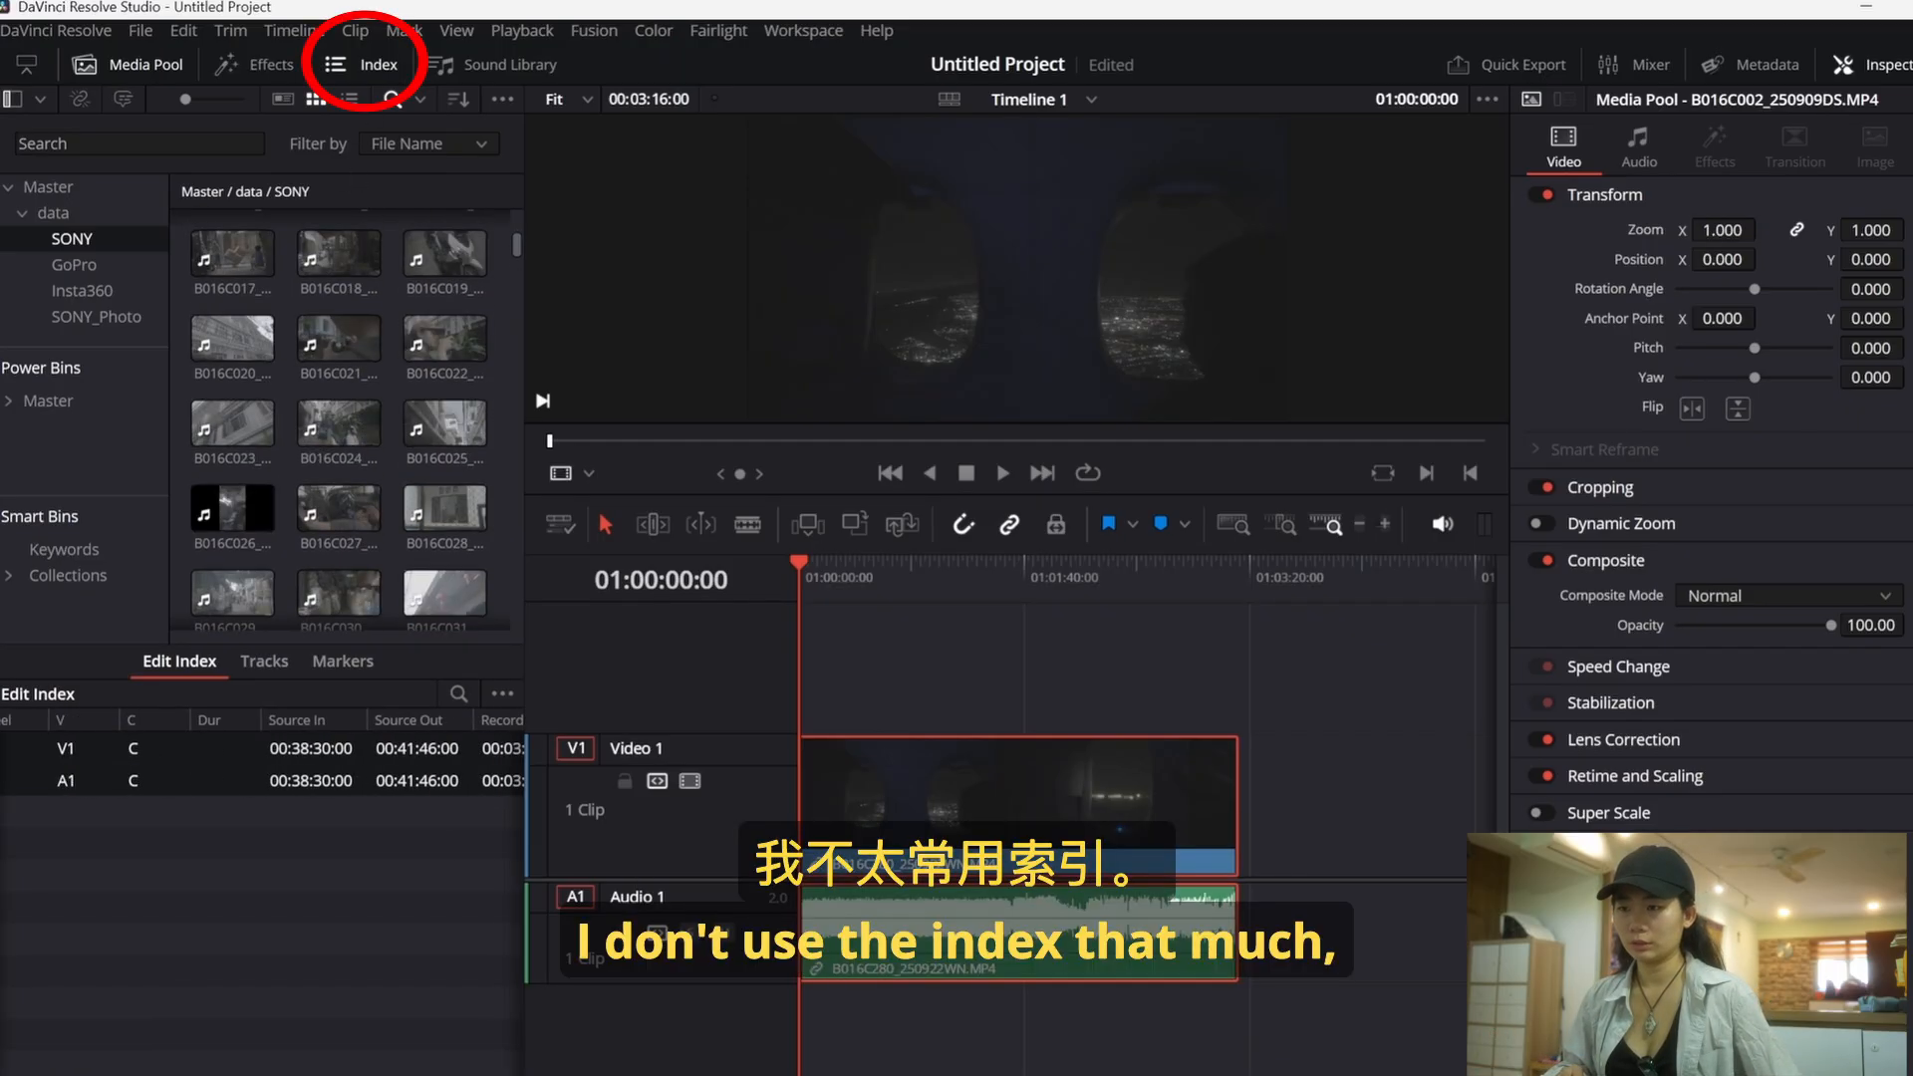
{"action": "scroll", "coordinate": [2, 1012], "scroll_direction": "left", "scroll_amount": 10}
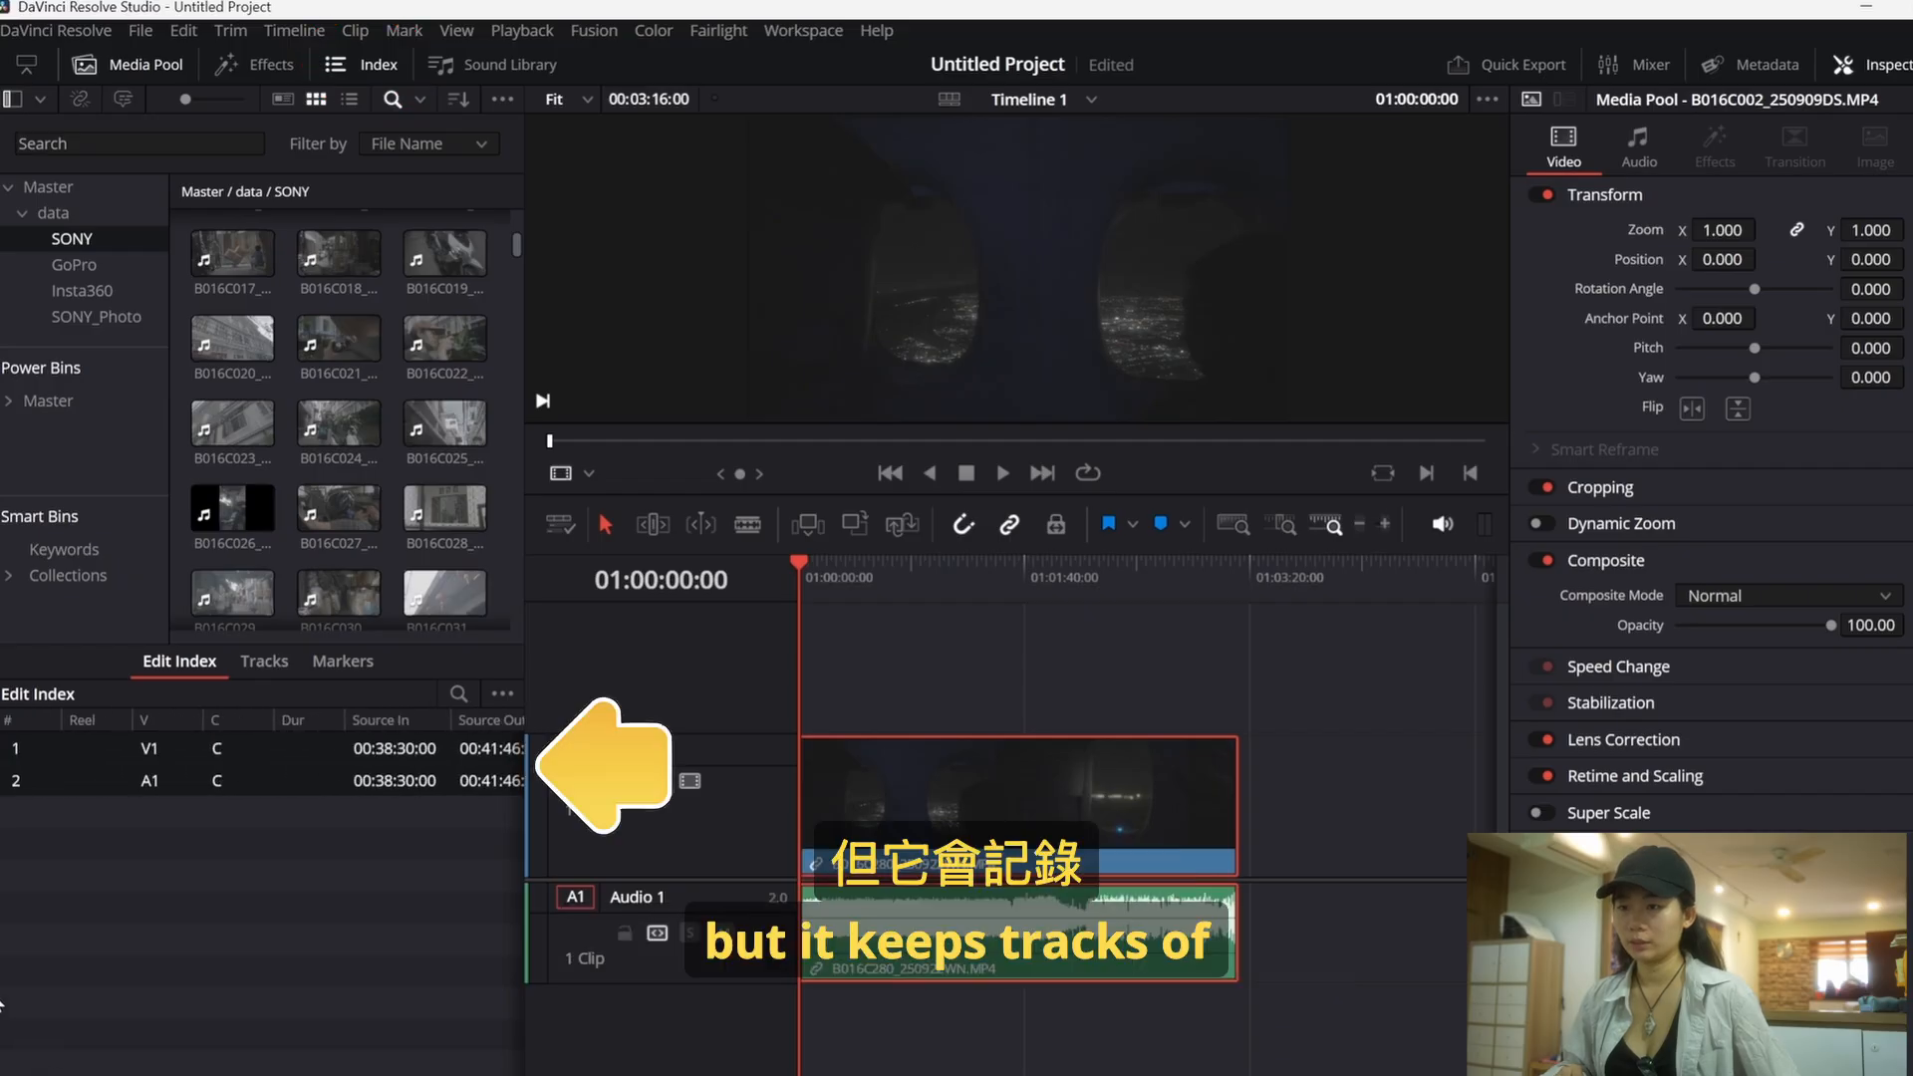
{"action": "left_click", "coordinate": [249, 665]}
{"action": "left_click", "coordinate": [374, 675]}
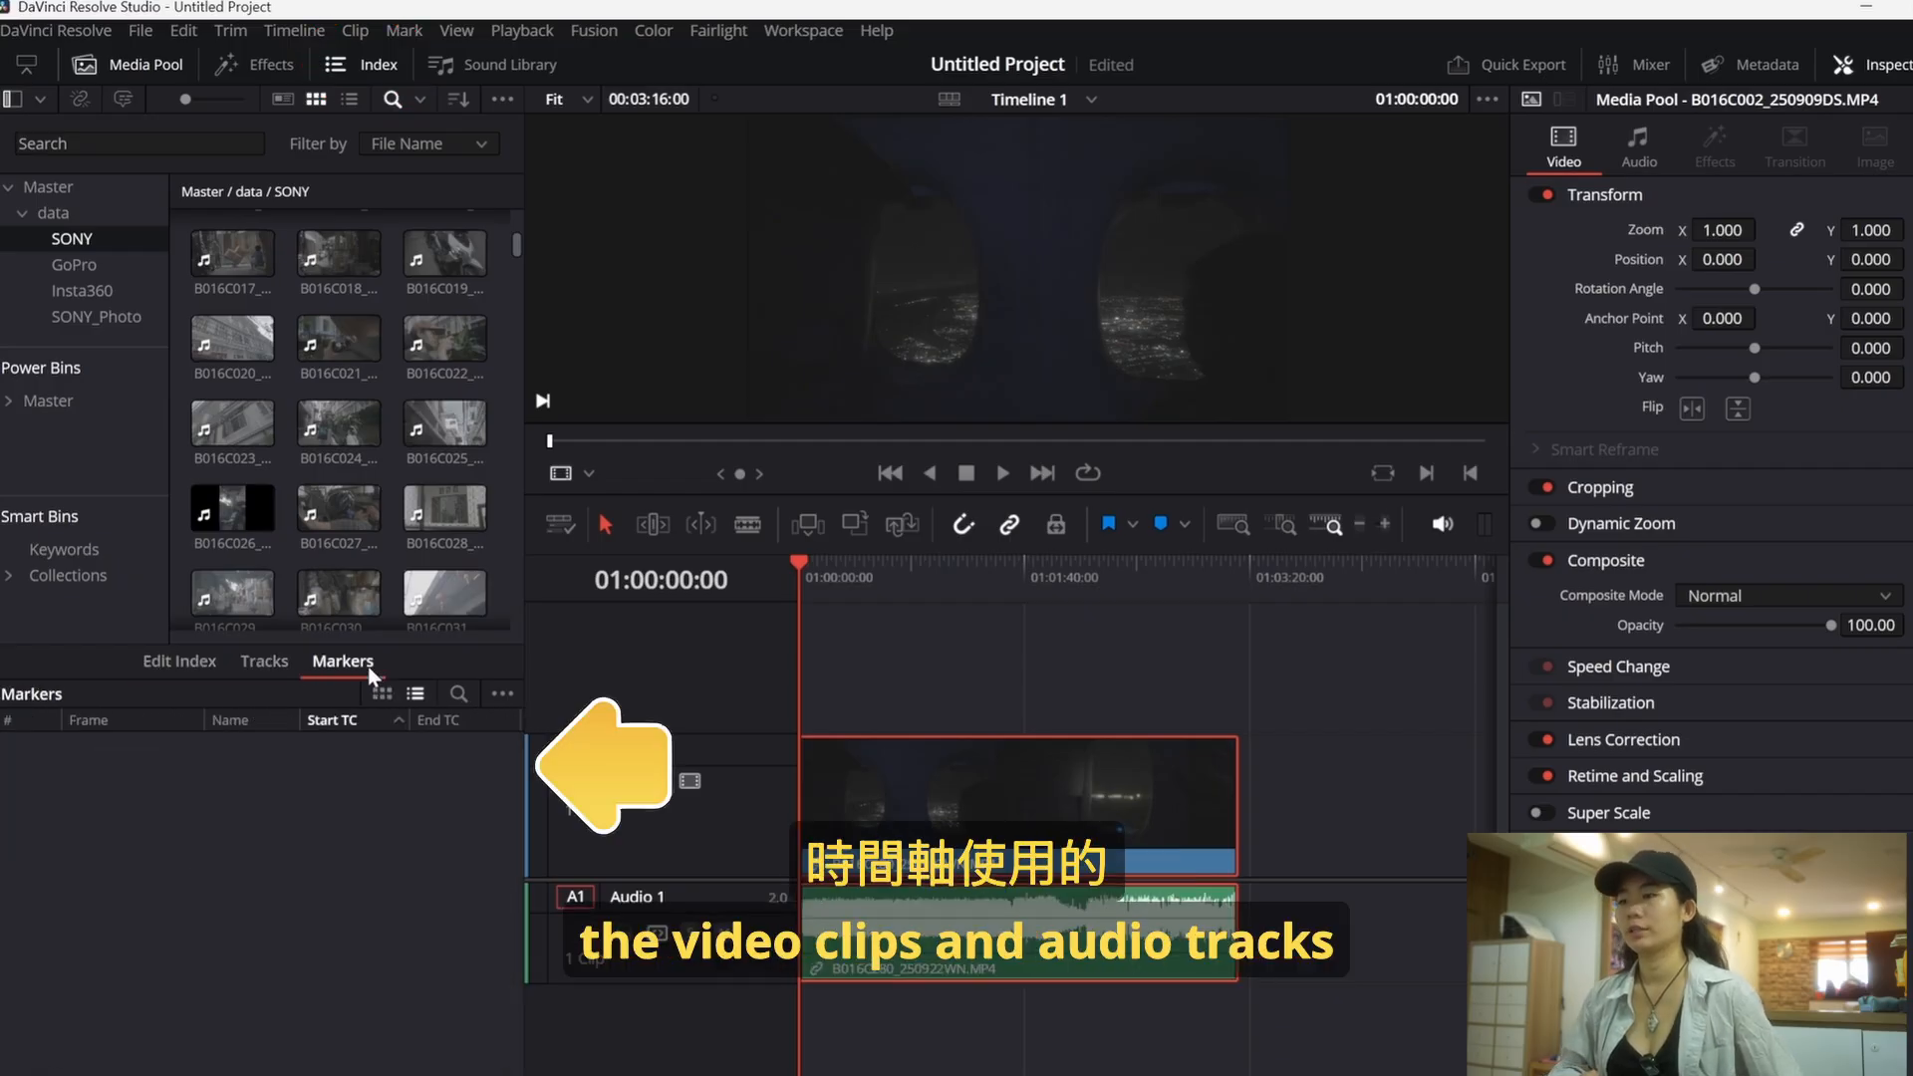
{"action": "left_click", "coordinate": [269, 673]}
{"action": "left_click", "coordinate": [196, 672]}
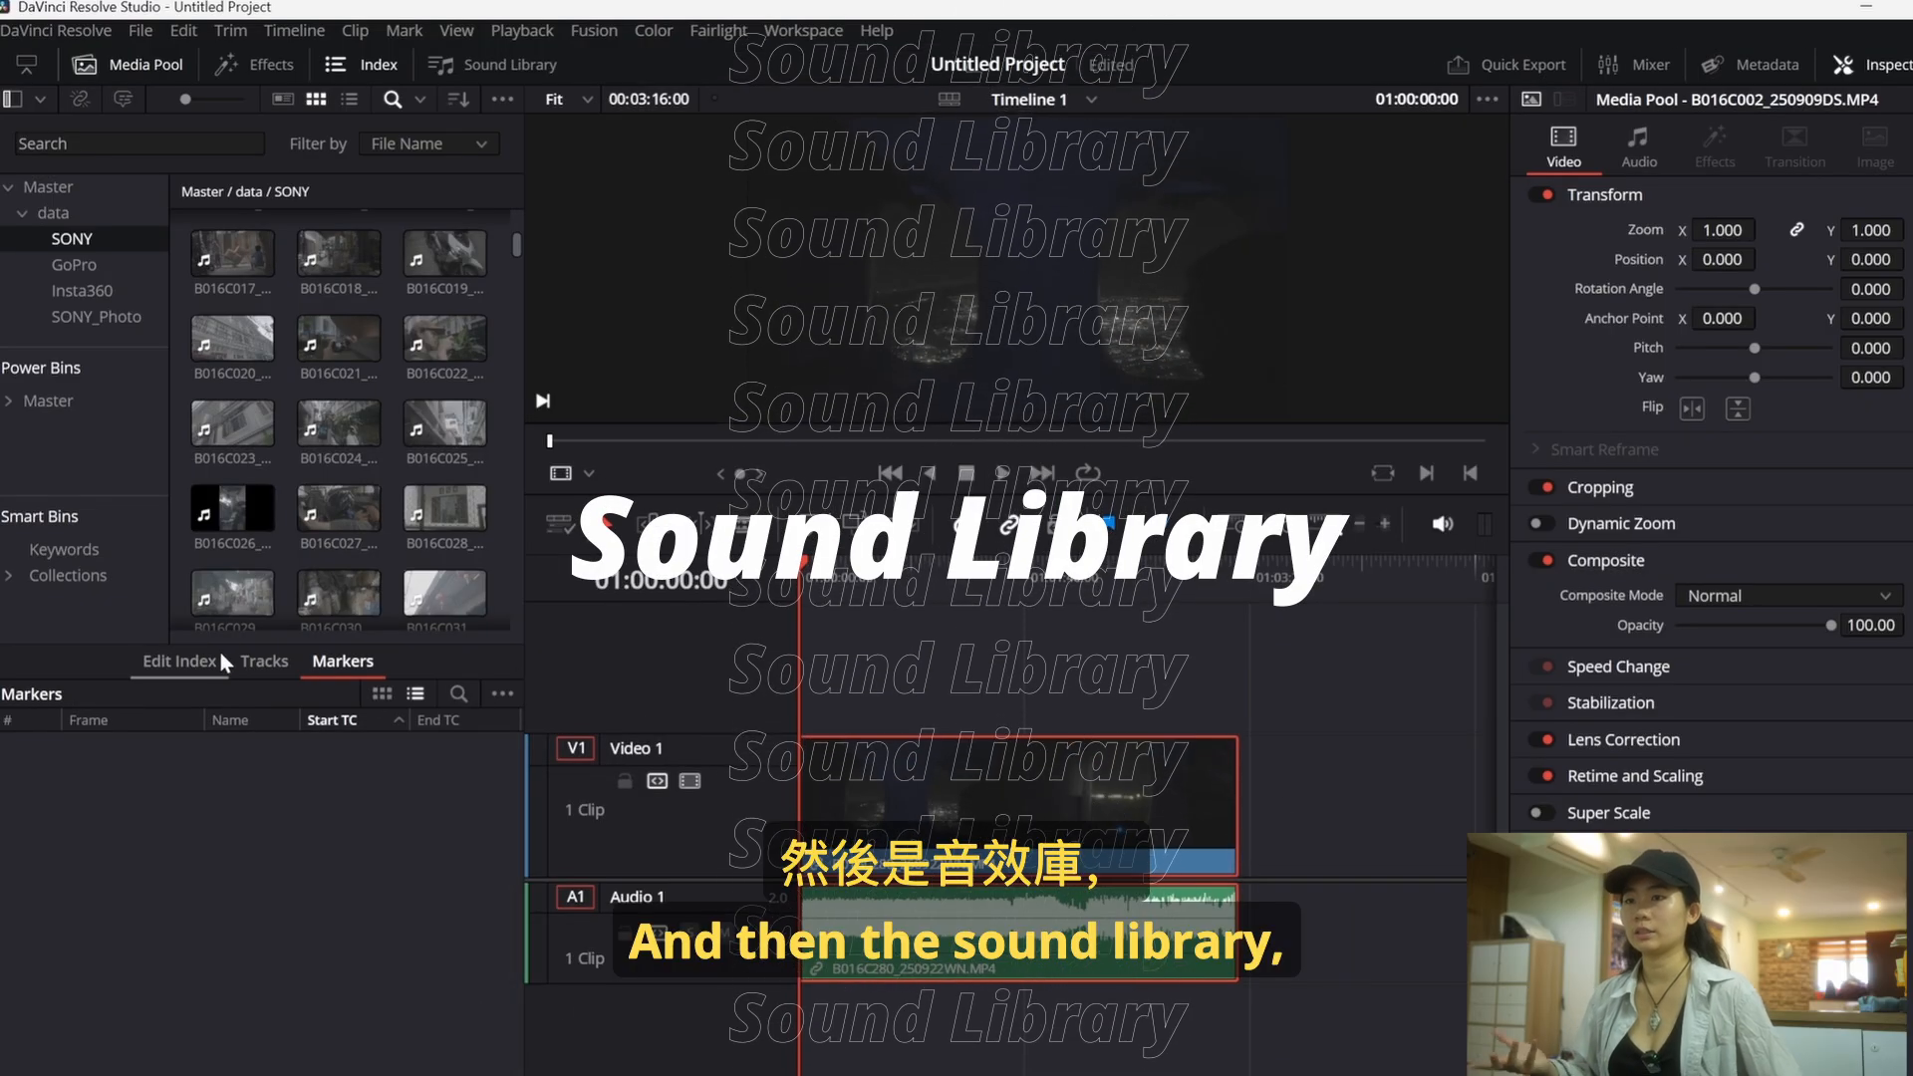
{"action": "left_click", "coordinate": [219, 661]}
{"action": "left_click", "coordinate": [227, 660]}
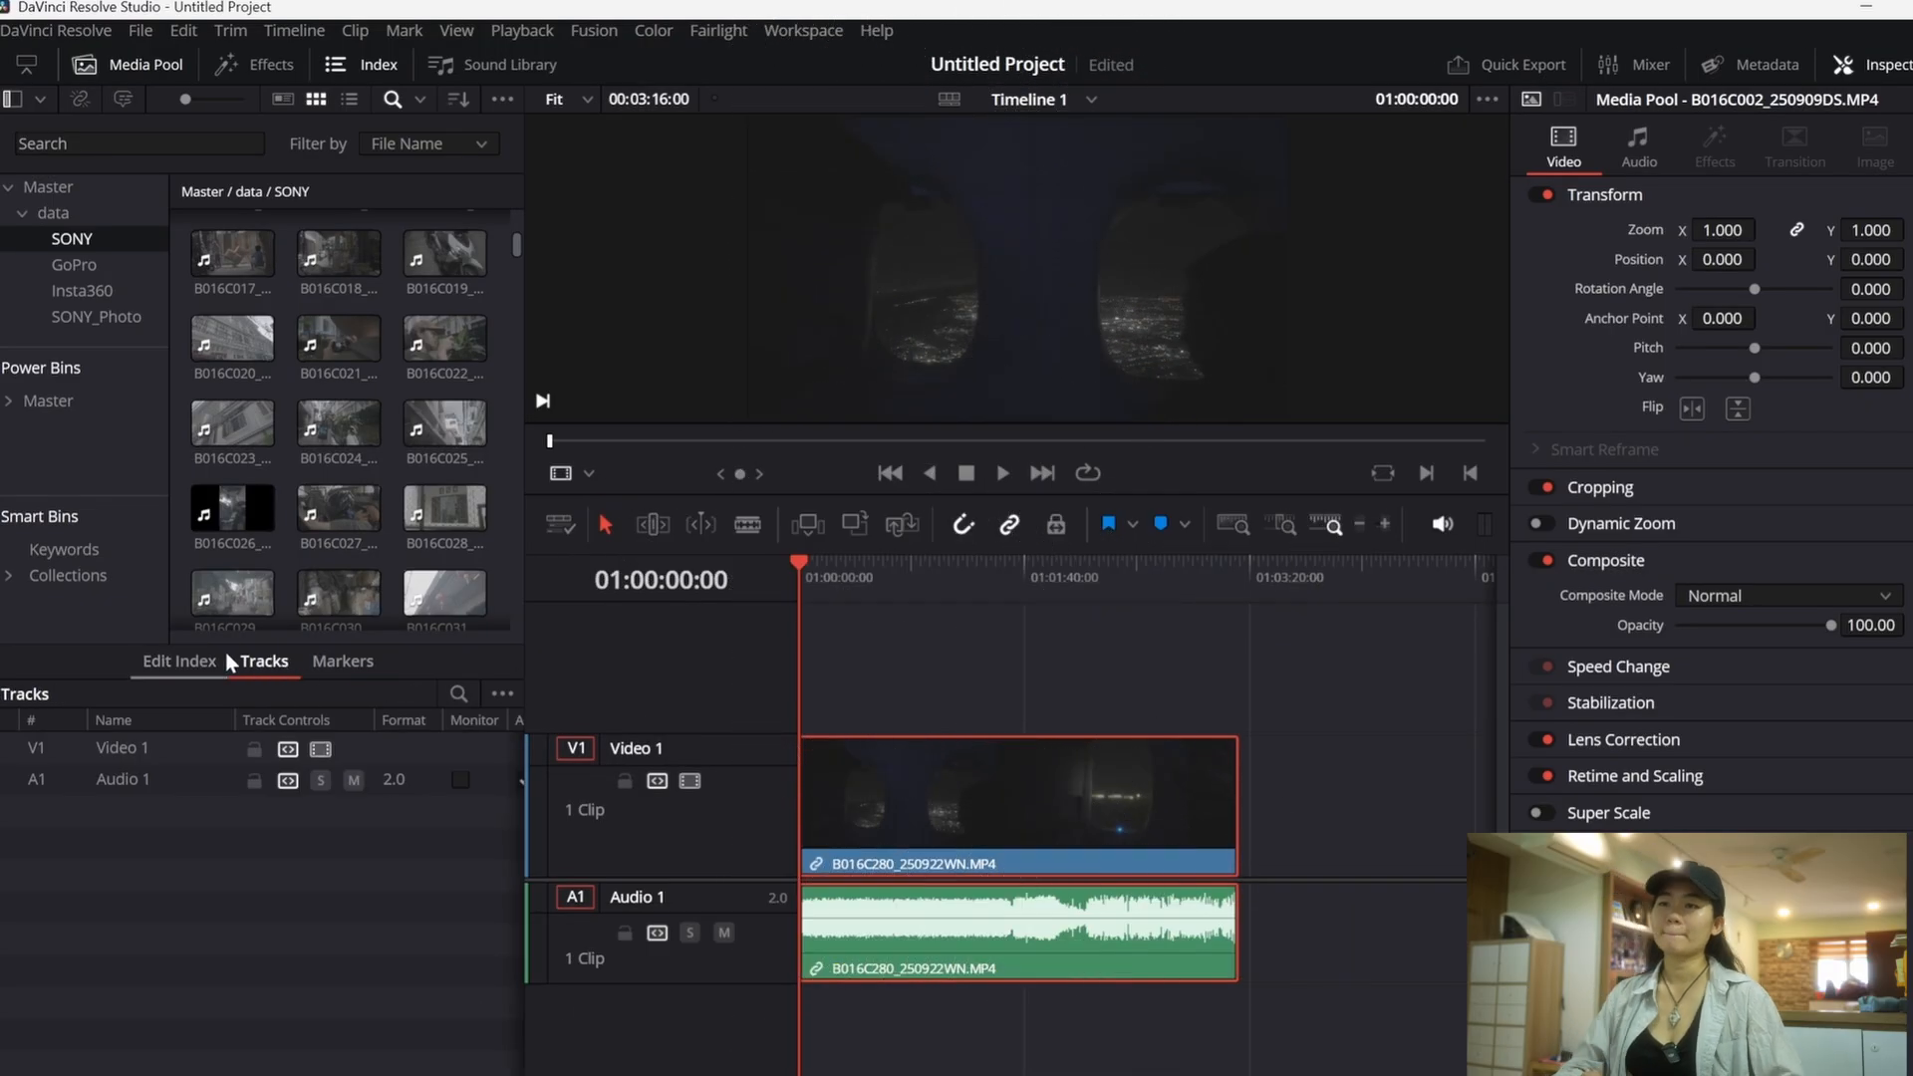
{"action": "left_click", "coordinate": [216, 661]}
Step: Show the Sound Library and the audio Mixer
{"action": "left_click", "coordinate": [439, 64]}
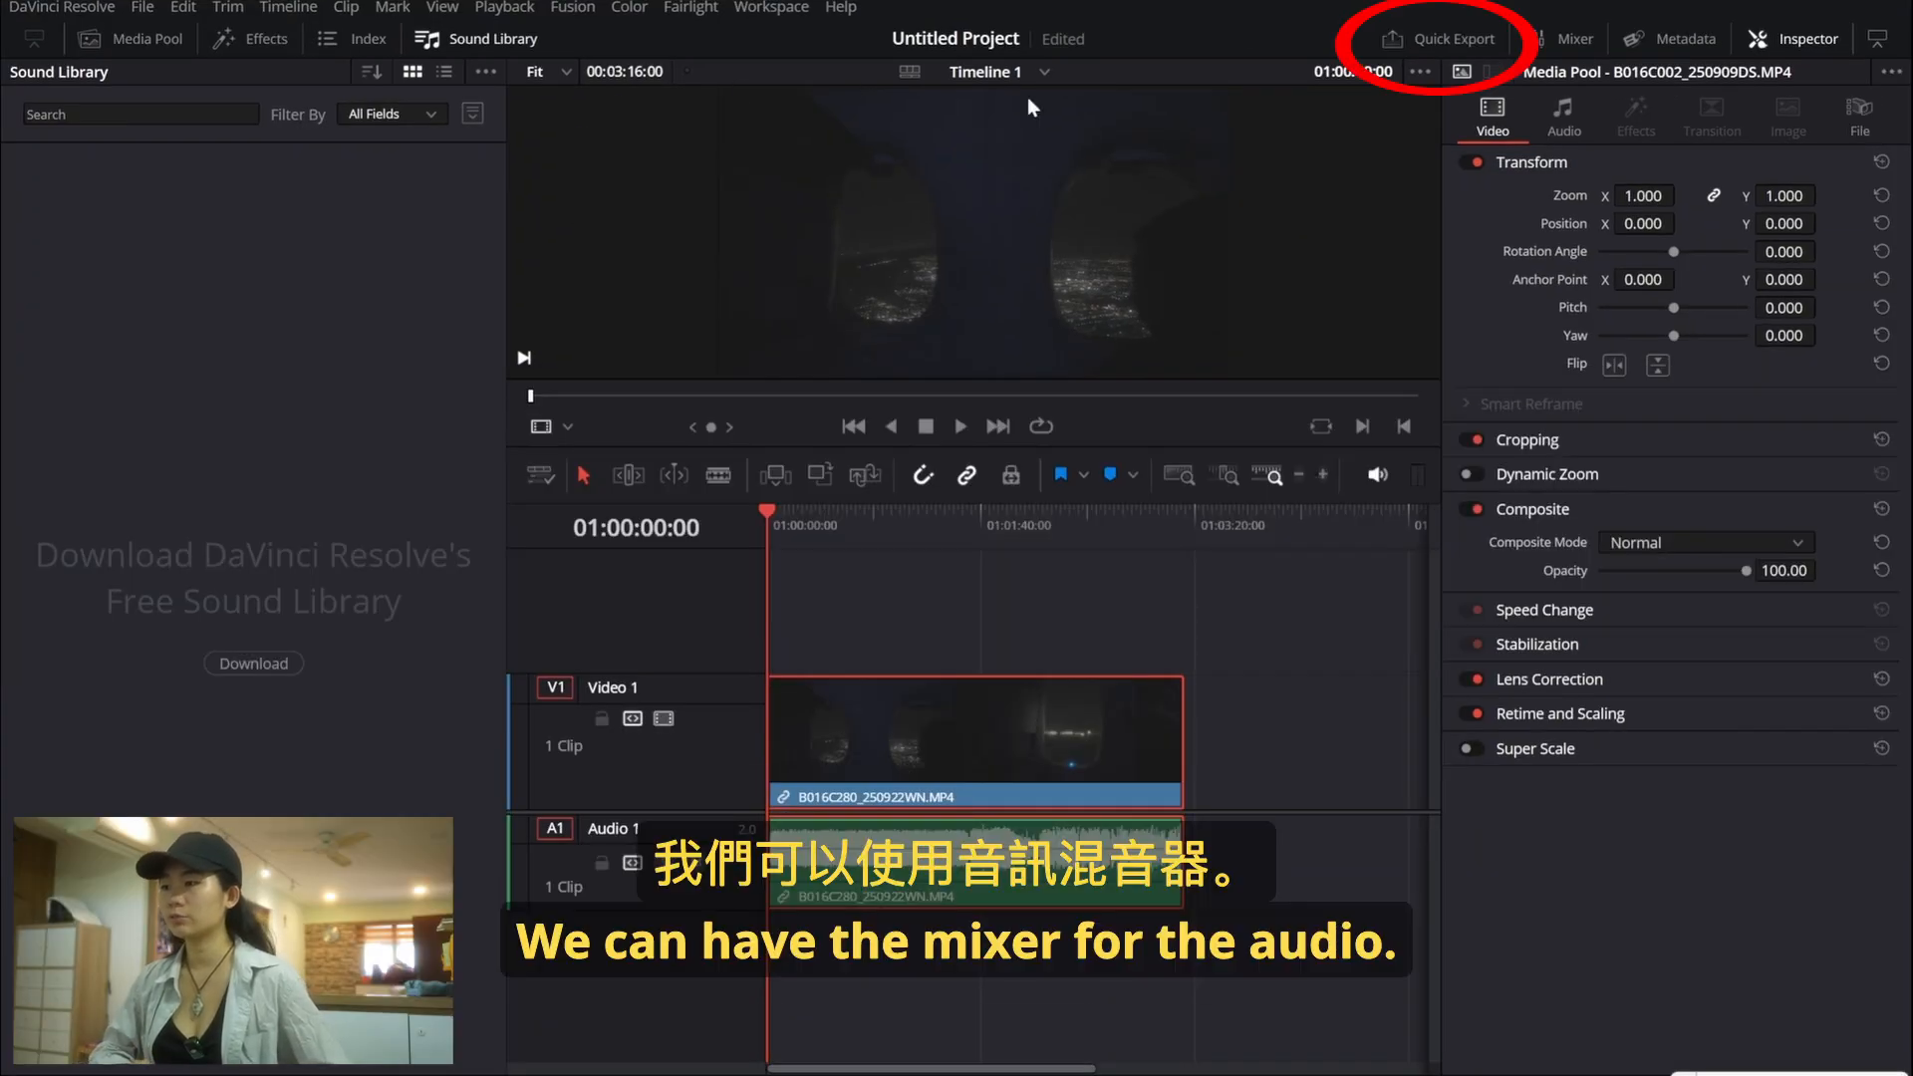
{"action": "left_click", "coordinate": [1535, 40]}
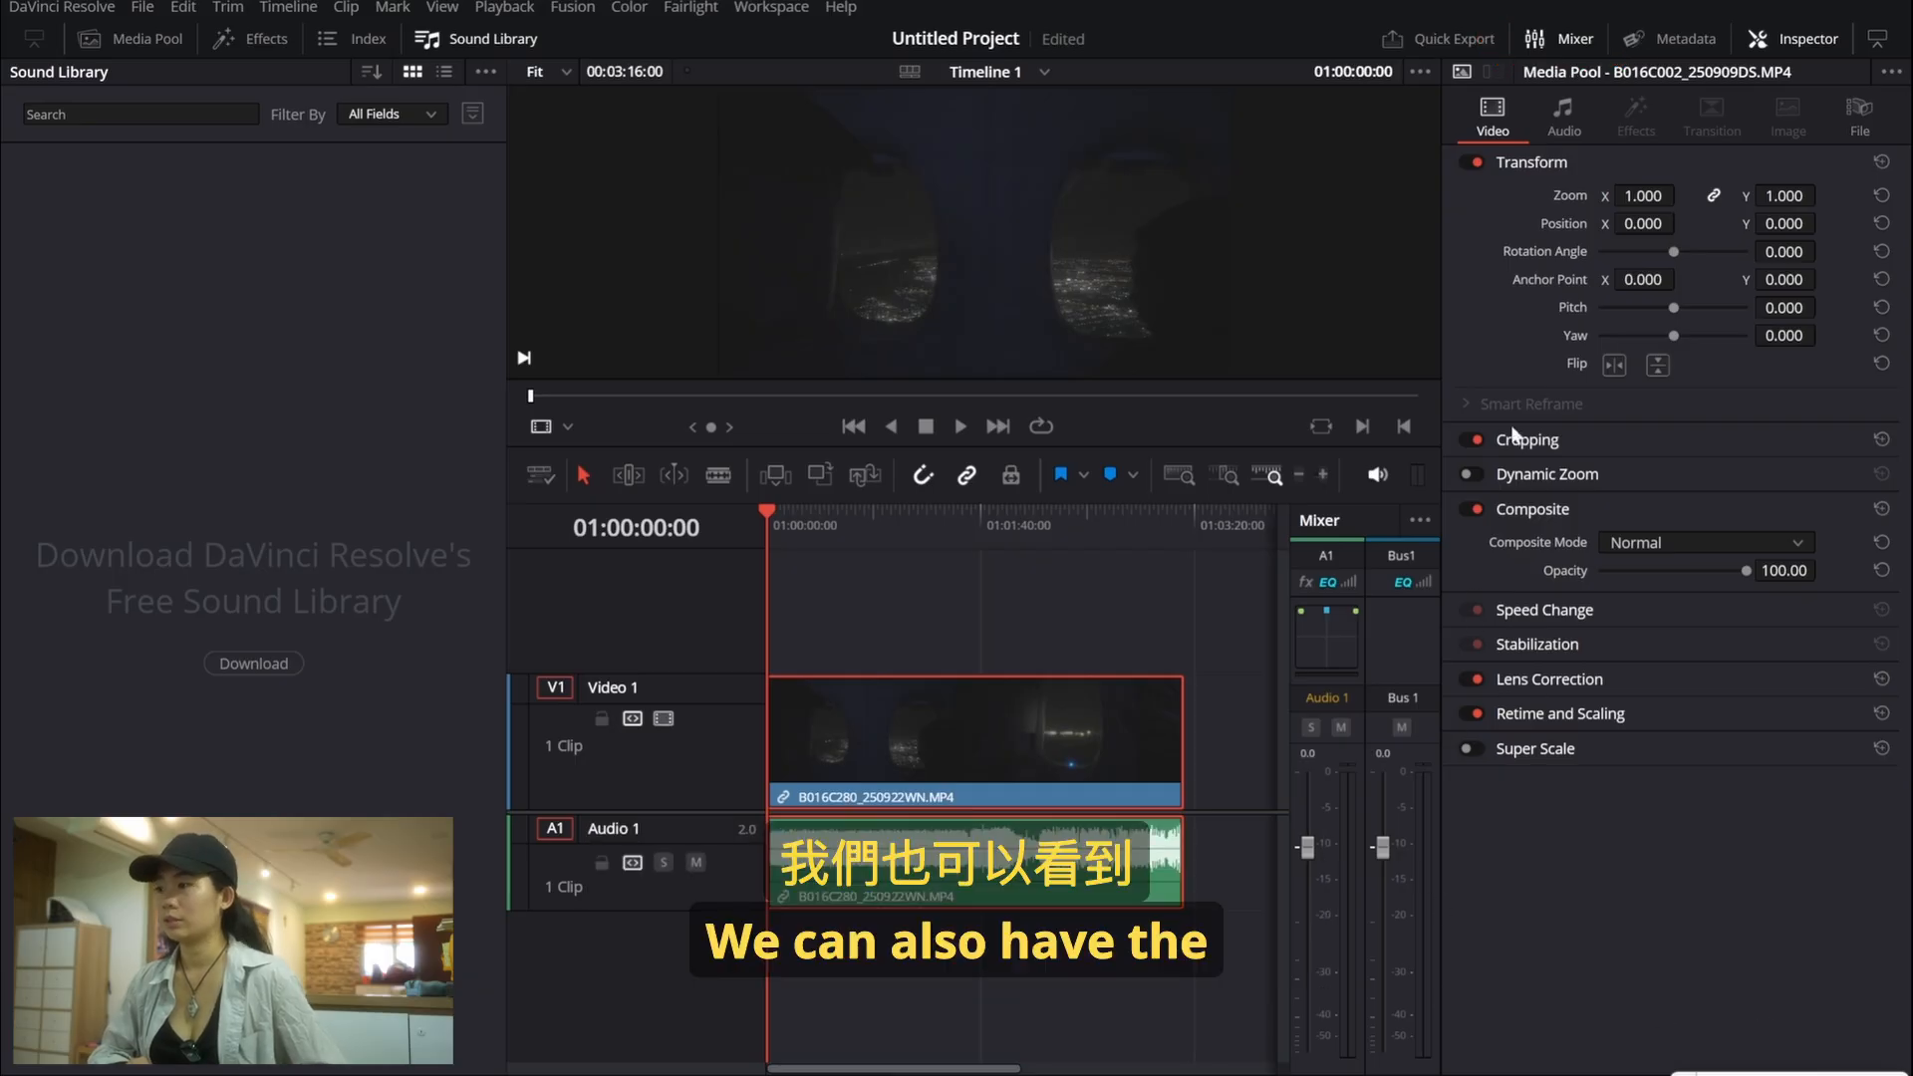
Step: View the selected clip's Metadata, hide it again, and toggle the Inspector off and back on
{"action": "left_click", "coordinate": [1684, 39]}
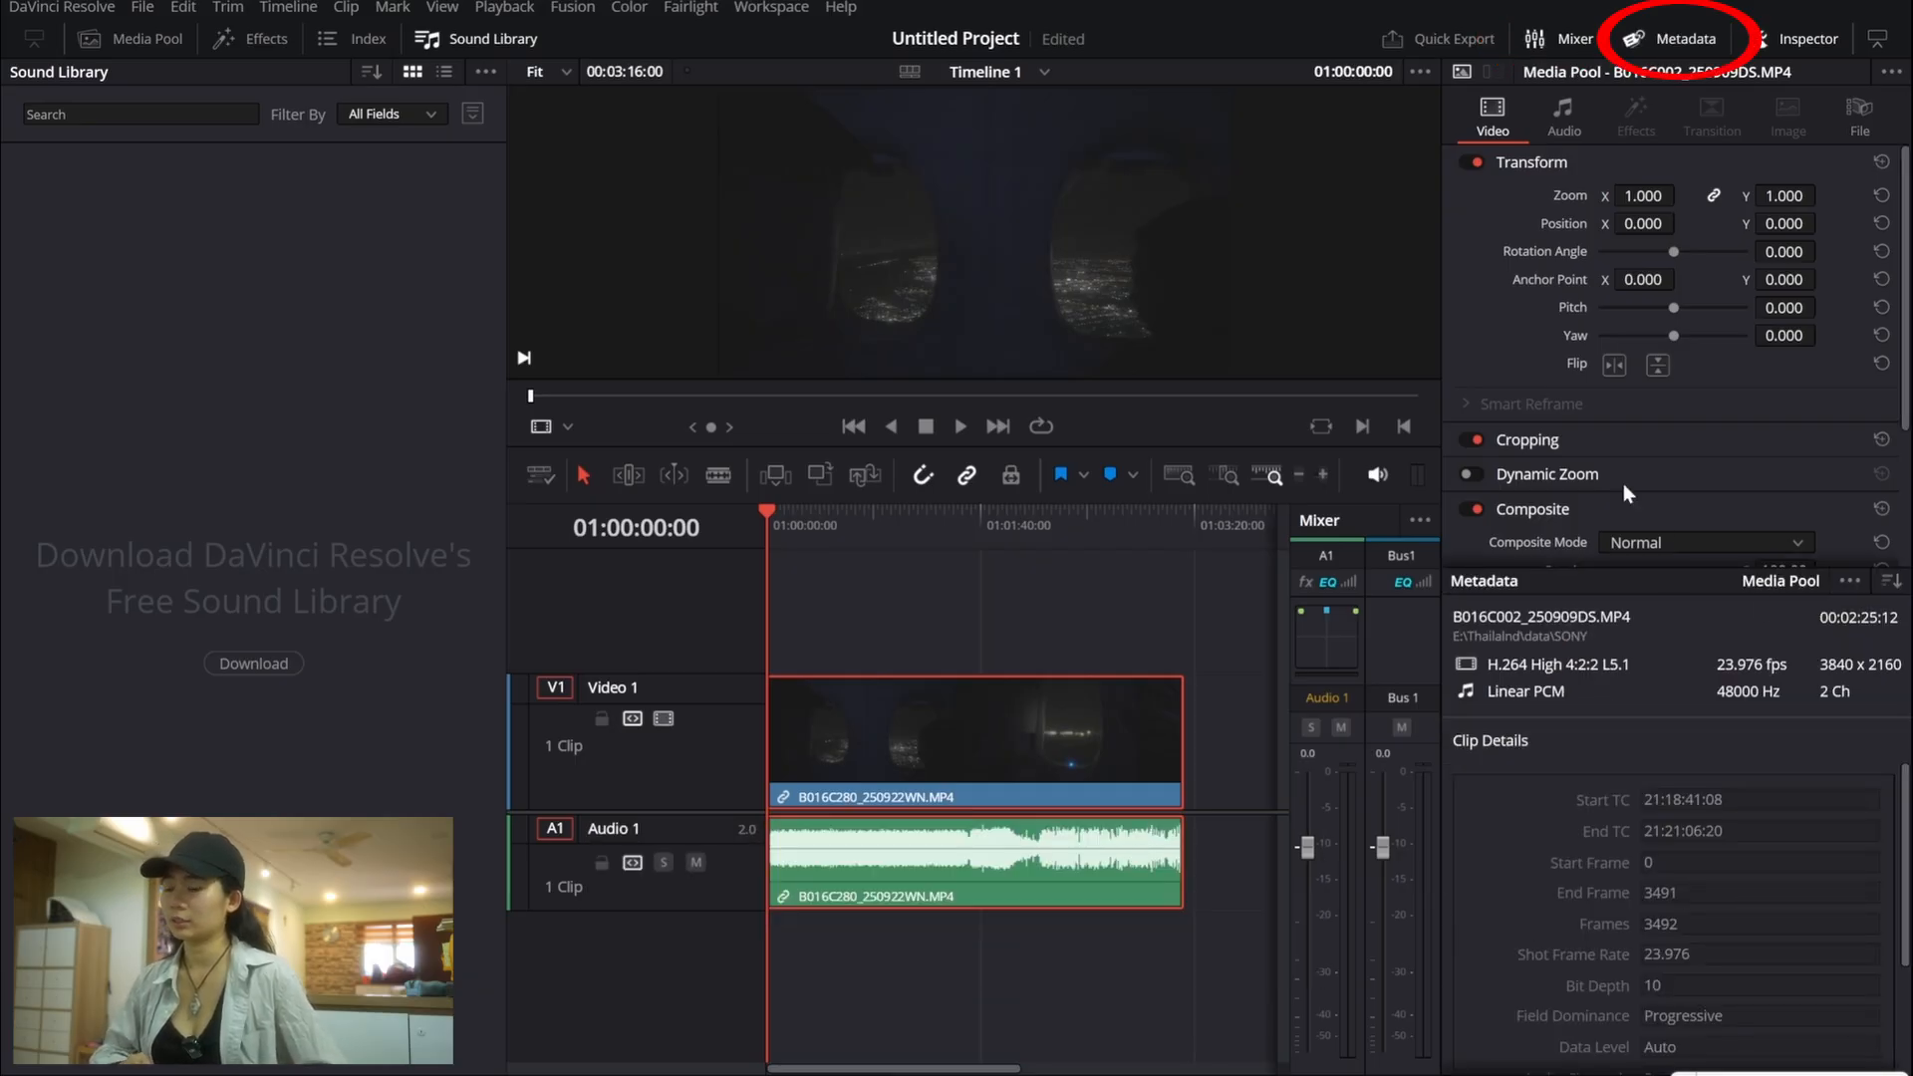
{"action": "left_click", "coordinate": [1694, 30]}
{"action": "left_click", "coordinate": [1823, 40]}
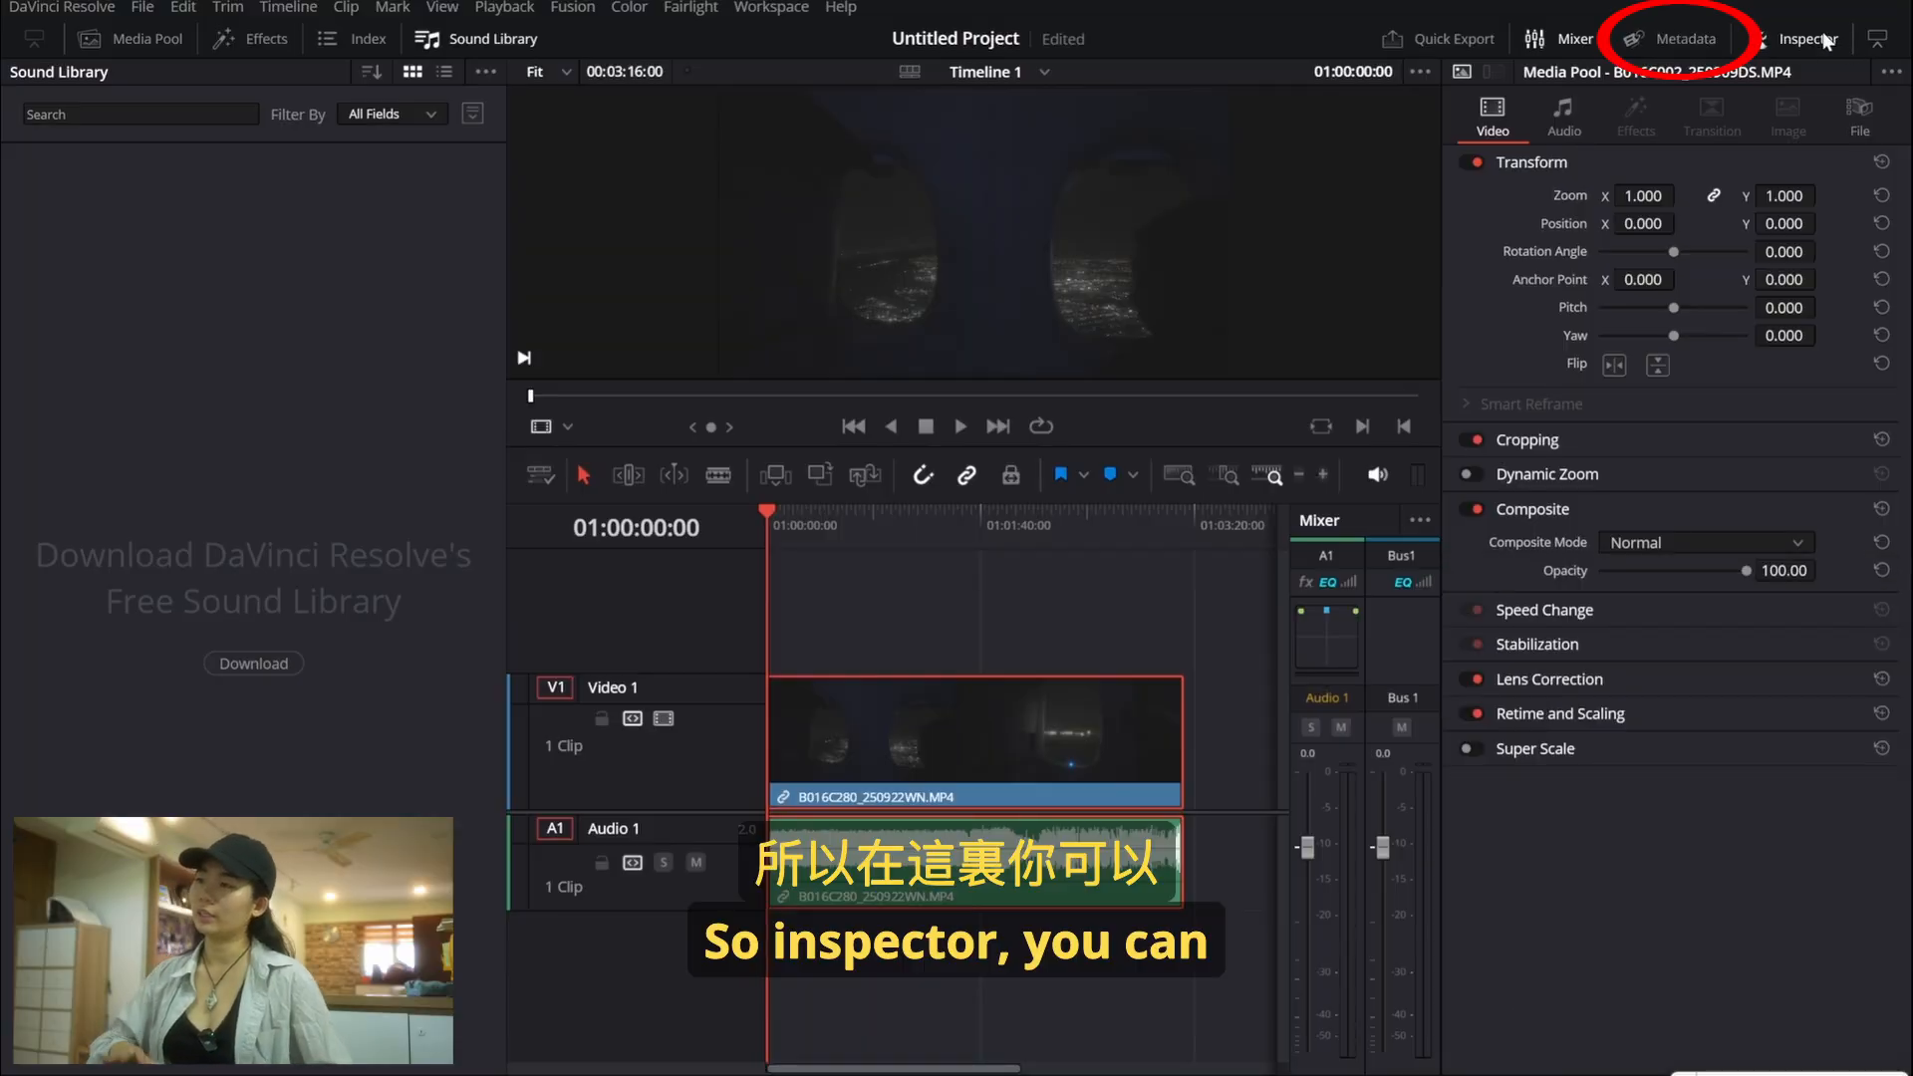
{"action": "left_click", "coordinate": [1827, 39]}
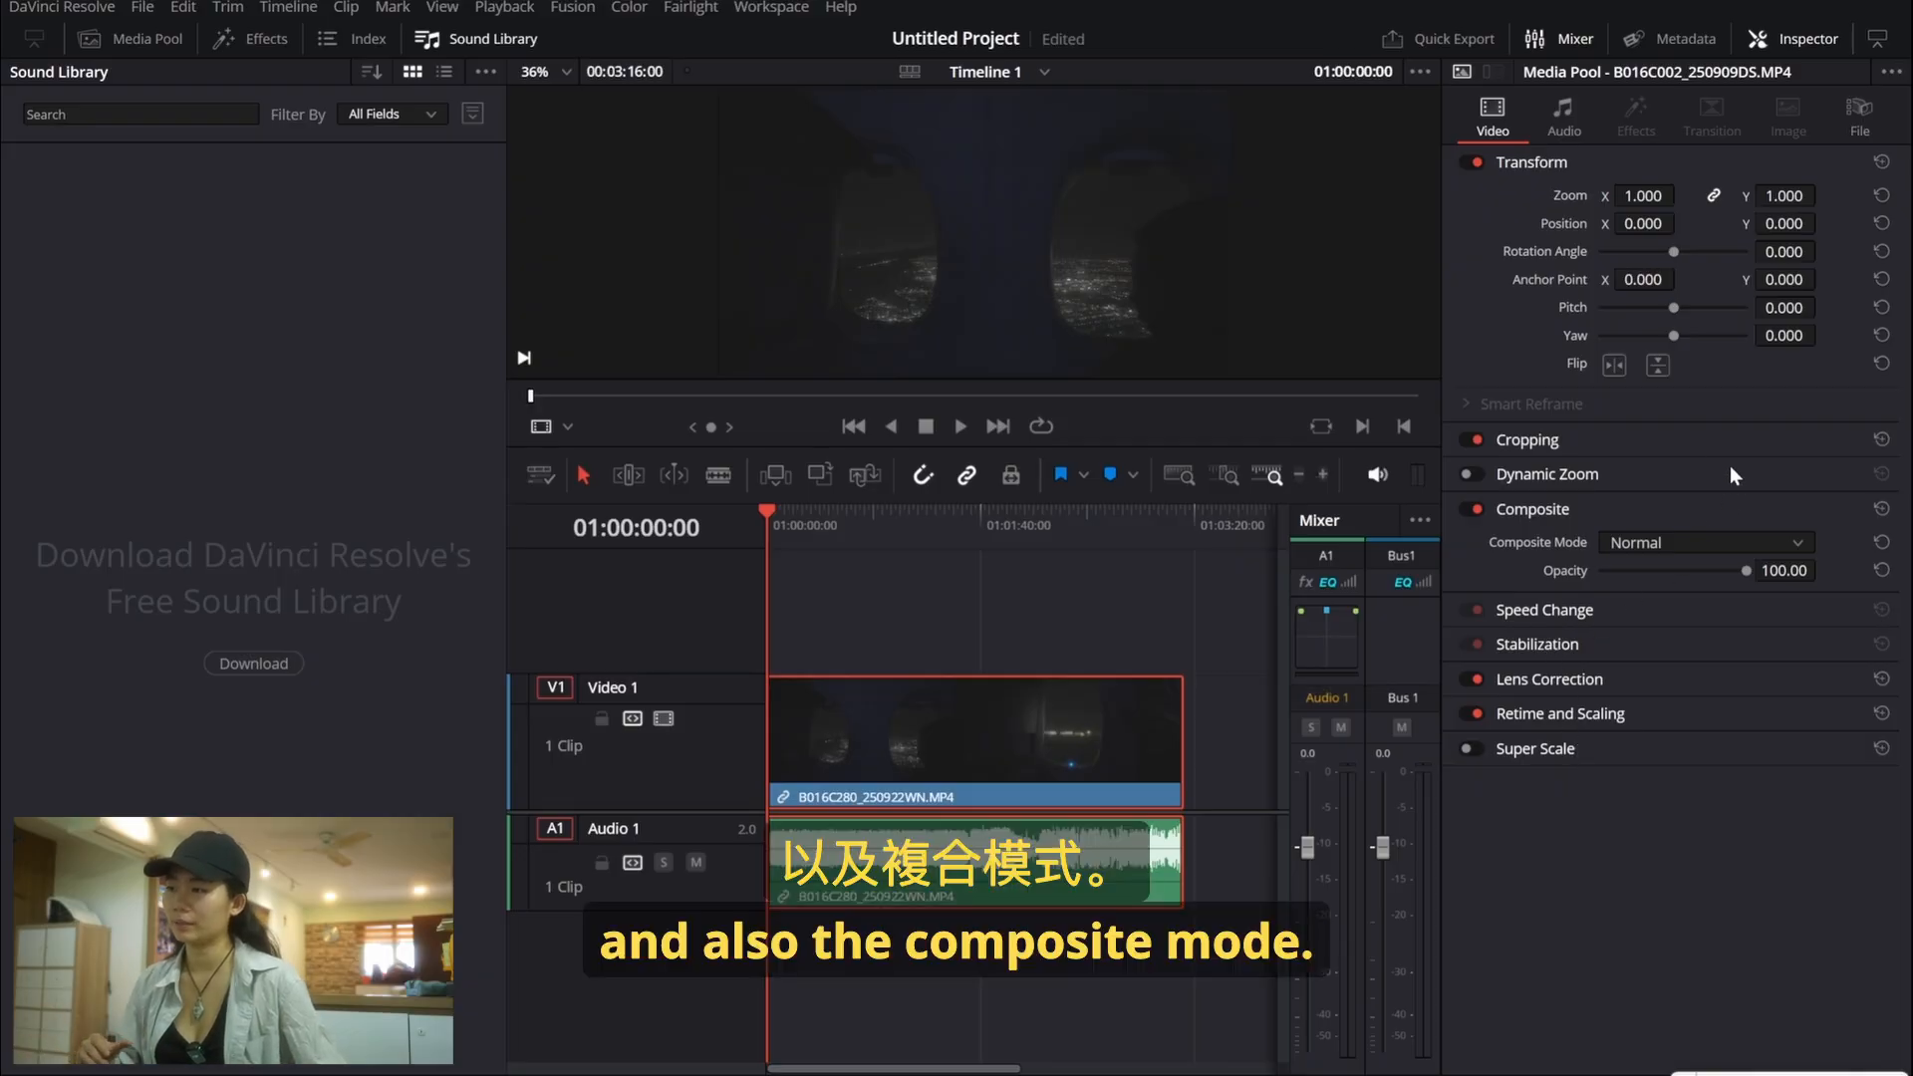
Step: View the available composite modes in the Inspector and close the list without choosing one
{"action": "left_click", "coordinate": [1663, 548]}
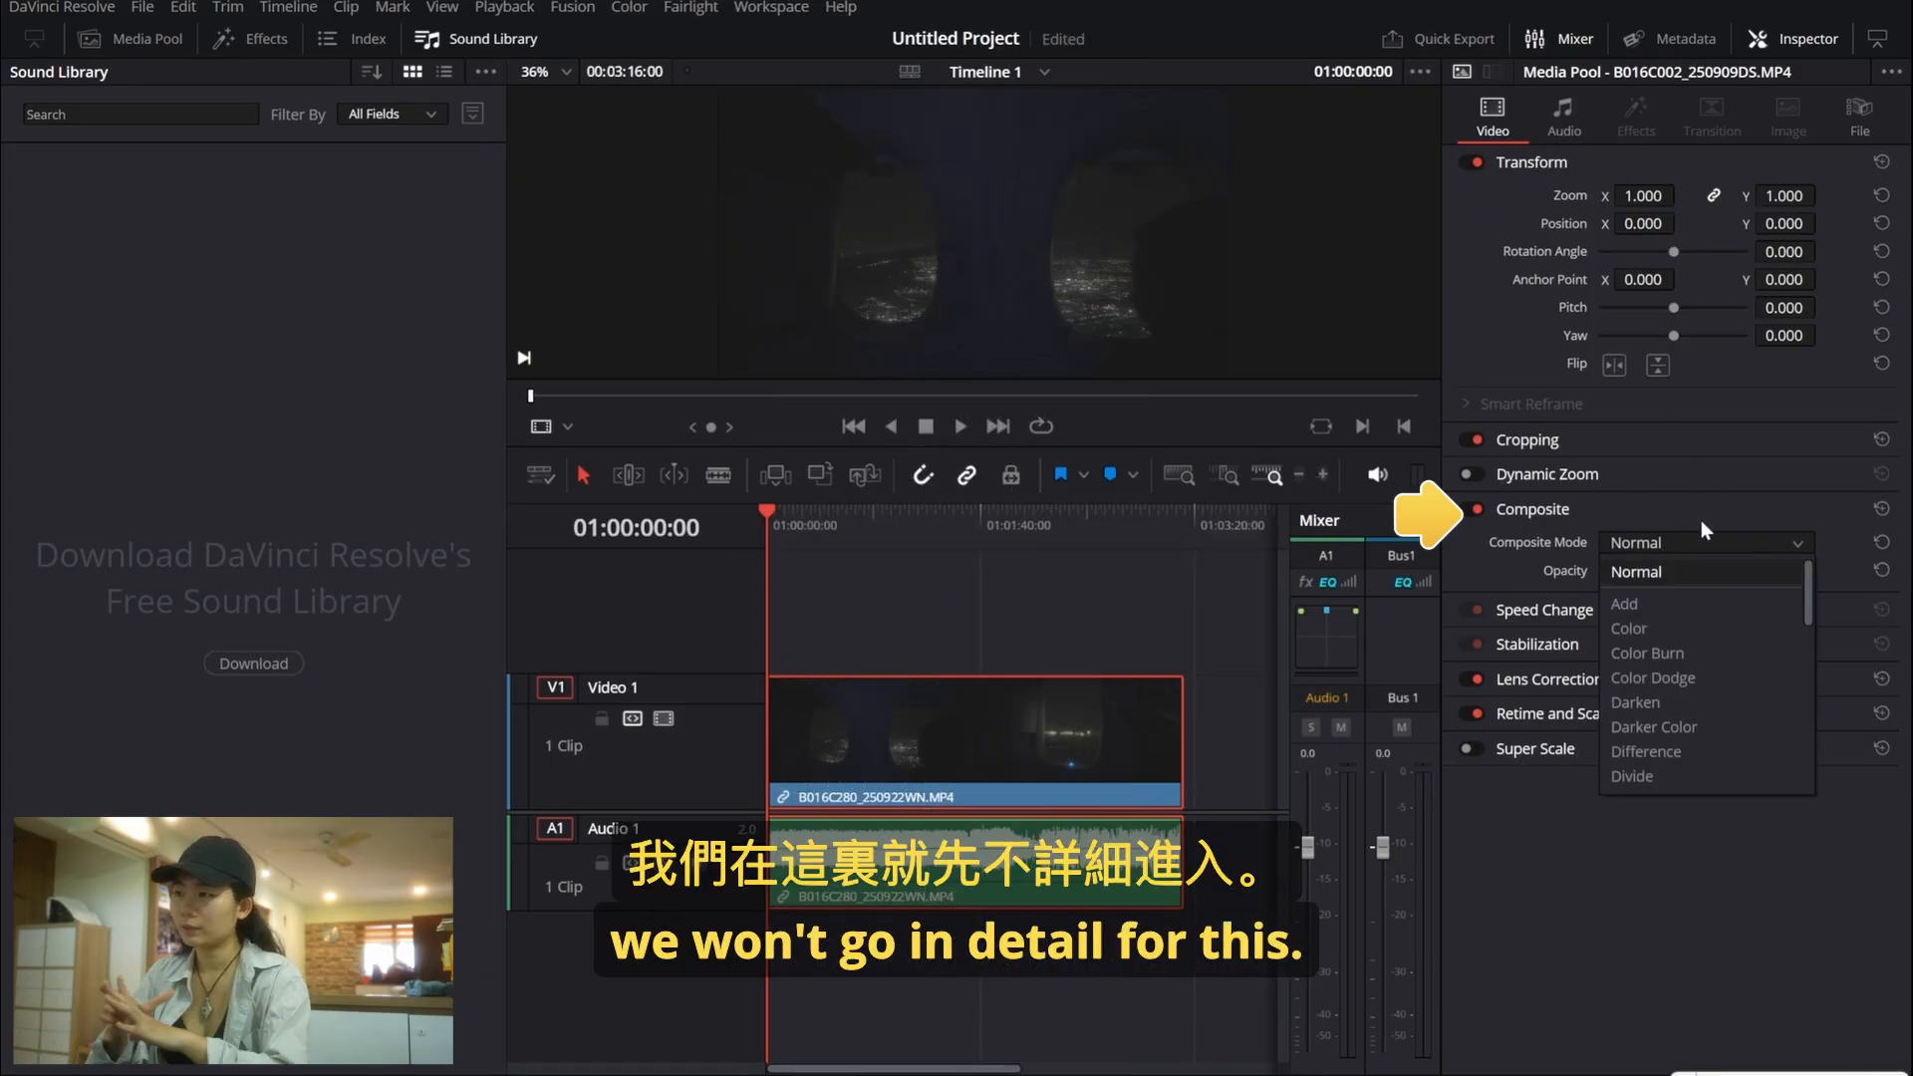
{"action": "left_click", "coordinate": [1701, 520]}
{"action": "left_click", "coordinate": [1686, 516]}
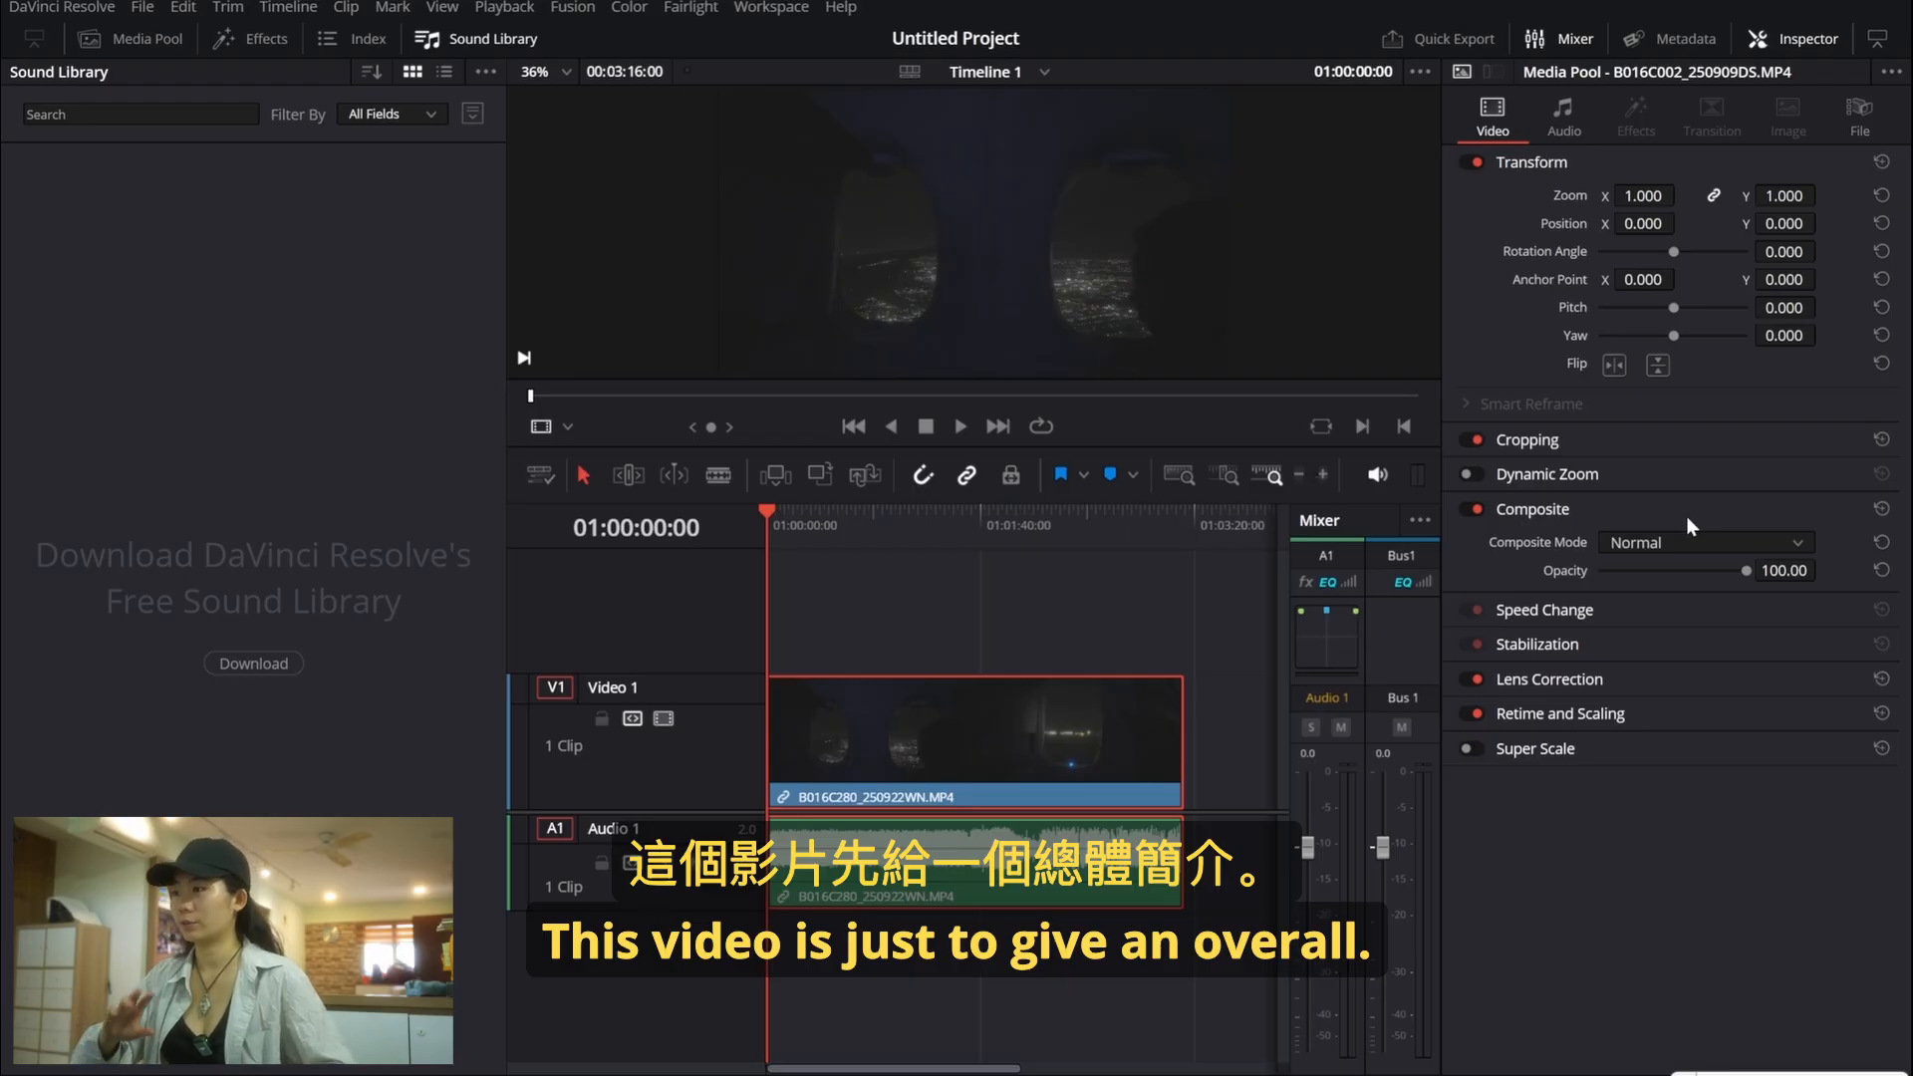
Step: Toggle the Inspector column between full and half height, ending at half height
{"action": "left_click", "coordinate": [1876, 45]}
{"action": "left_click", "coordinate": [1878, 47]}
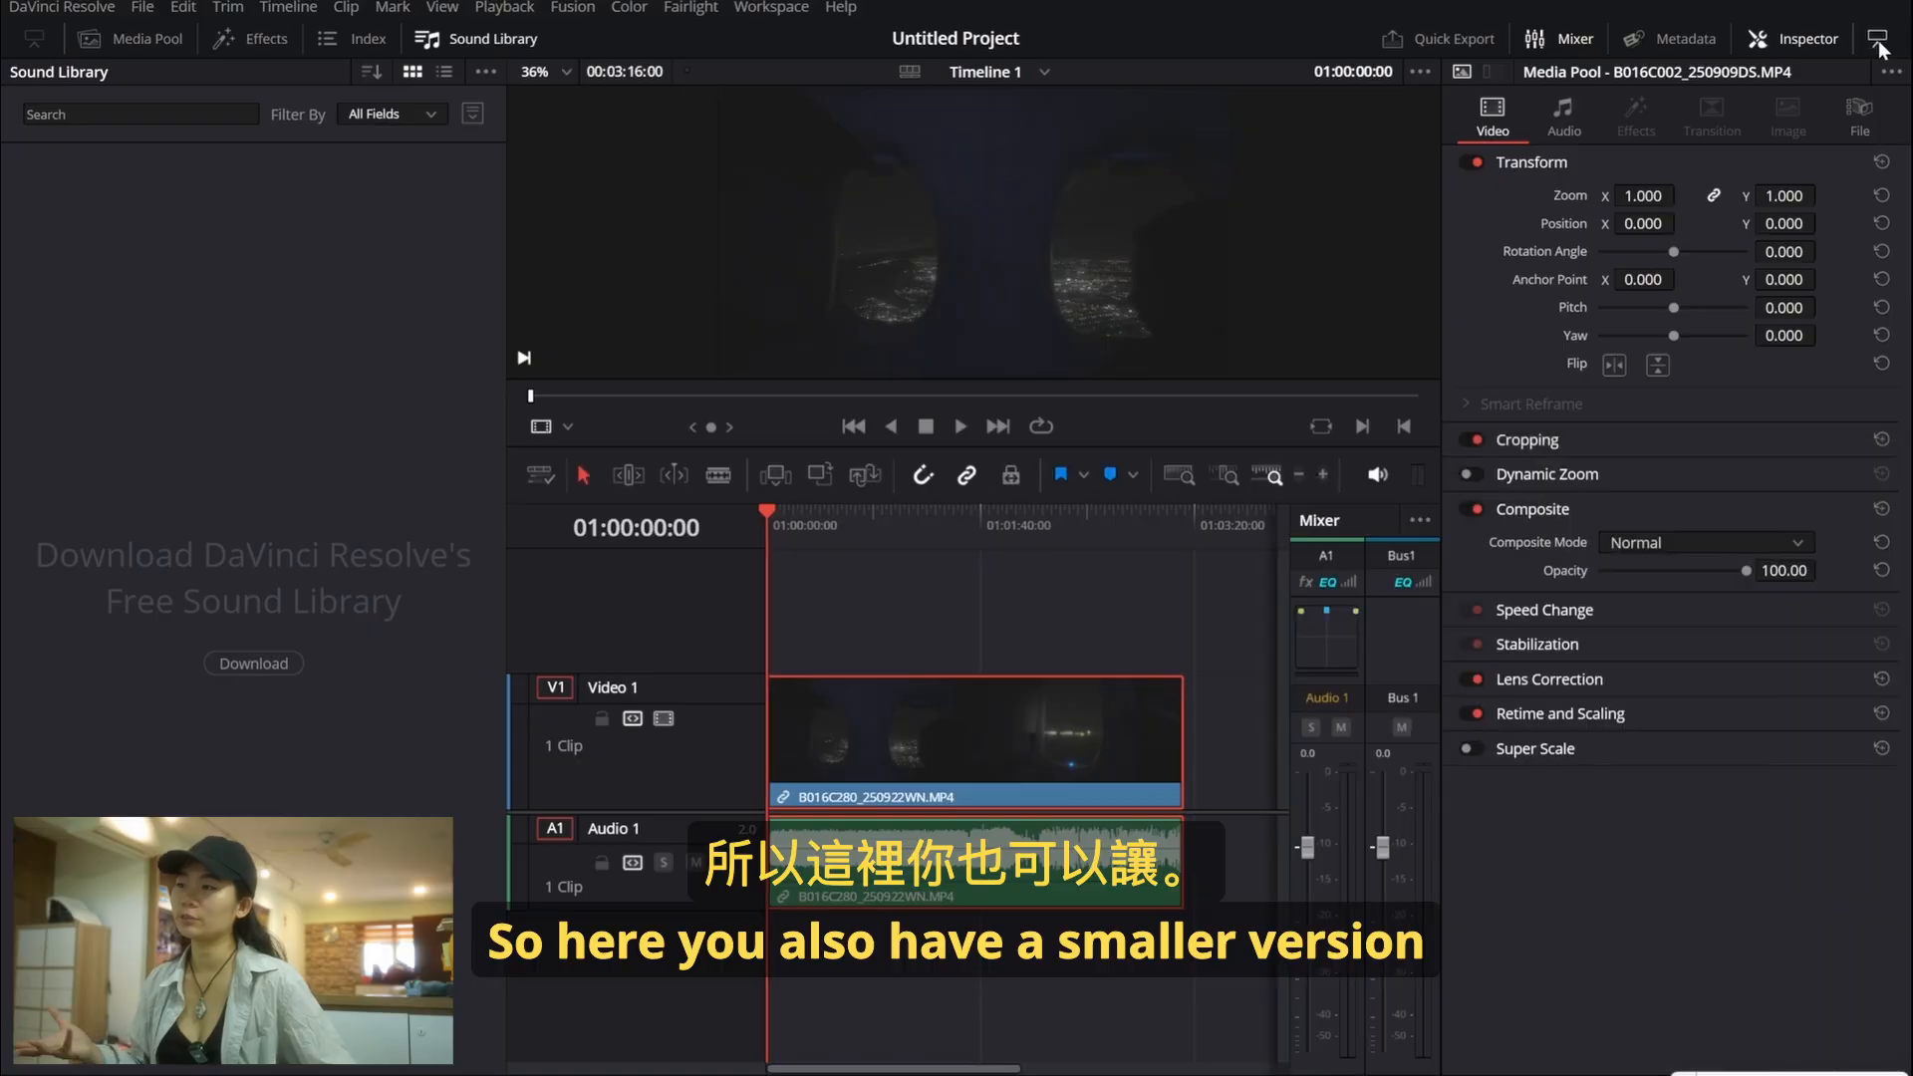
{"action": "left_click", "coordinate": [1878, 47]}
{"action": "left_click", "coordinate": [1879, 47]}
{"action": "left_click", "coordinate": [1879, 47]}
{"action": "left_click", "coordinate": [1879, 47]}
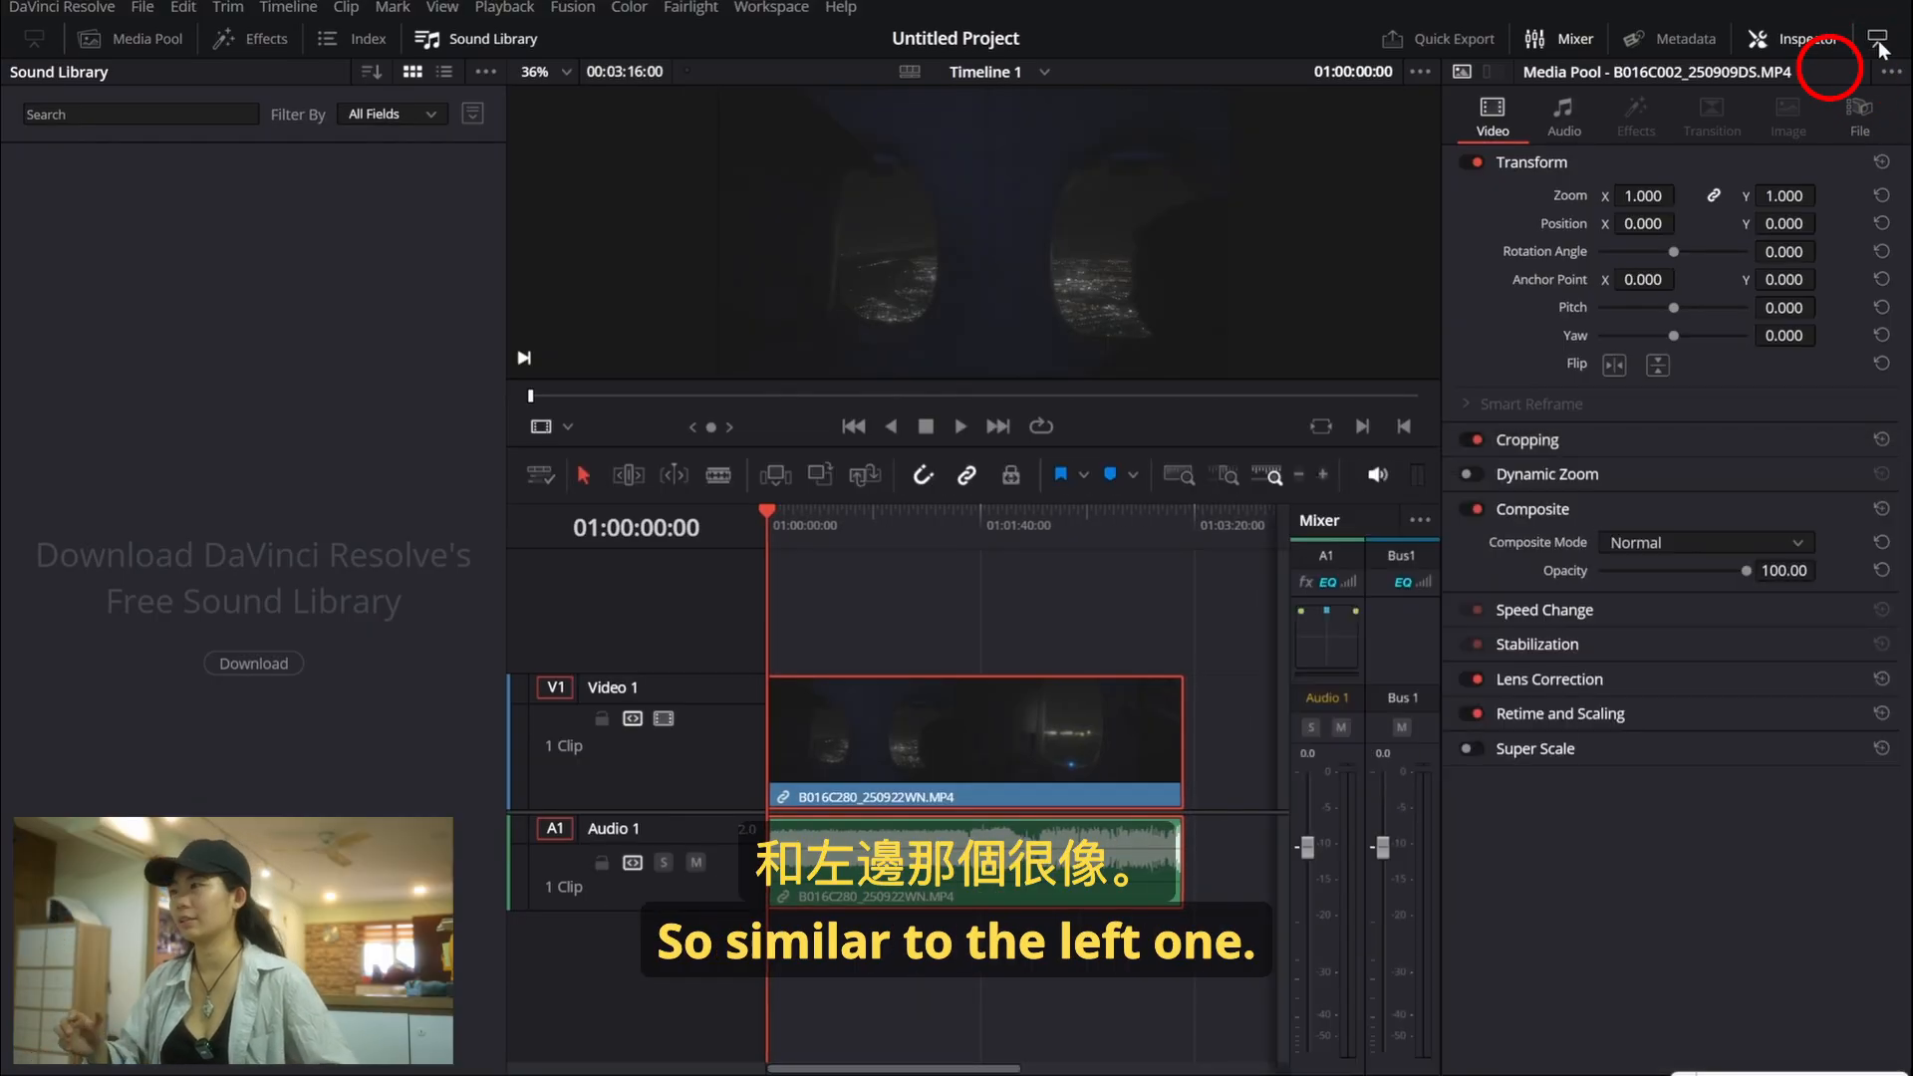
{"action": "left_click", "coordinate": [1879, 47]}
Step: Hide the Mixer and alternate the half-height column between Metadata and Inspector, ending on the Inspector
{"action": "left_click", "coordinate": [1560, 38]}
{"action": "left_click", "coordinate": [1677, 45]}
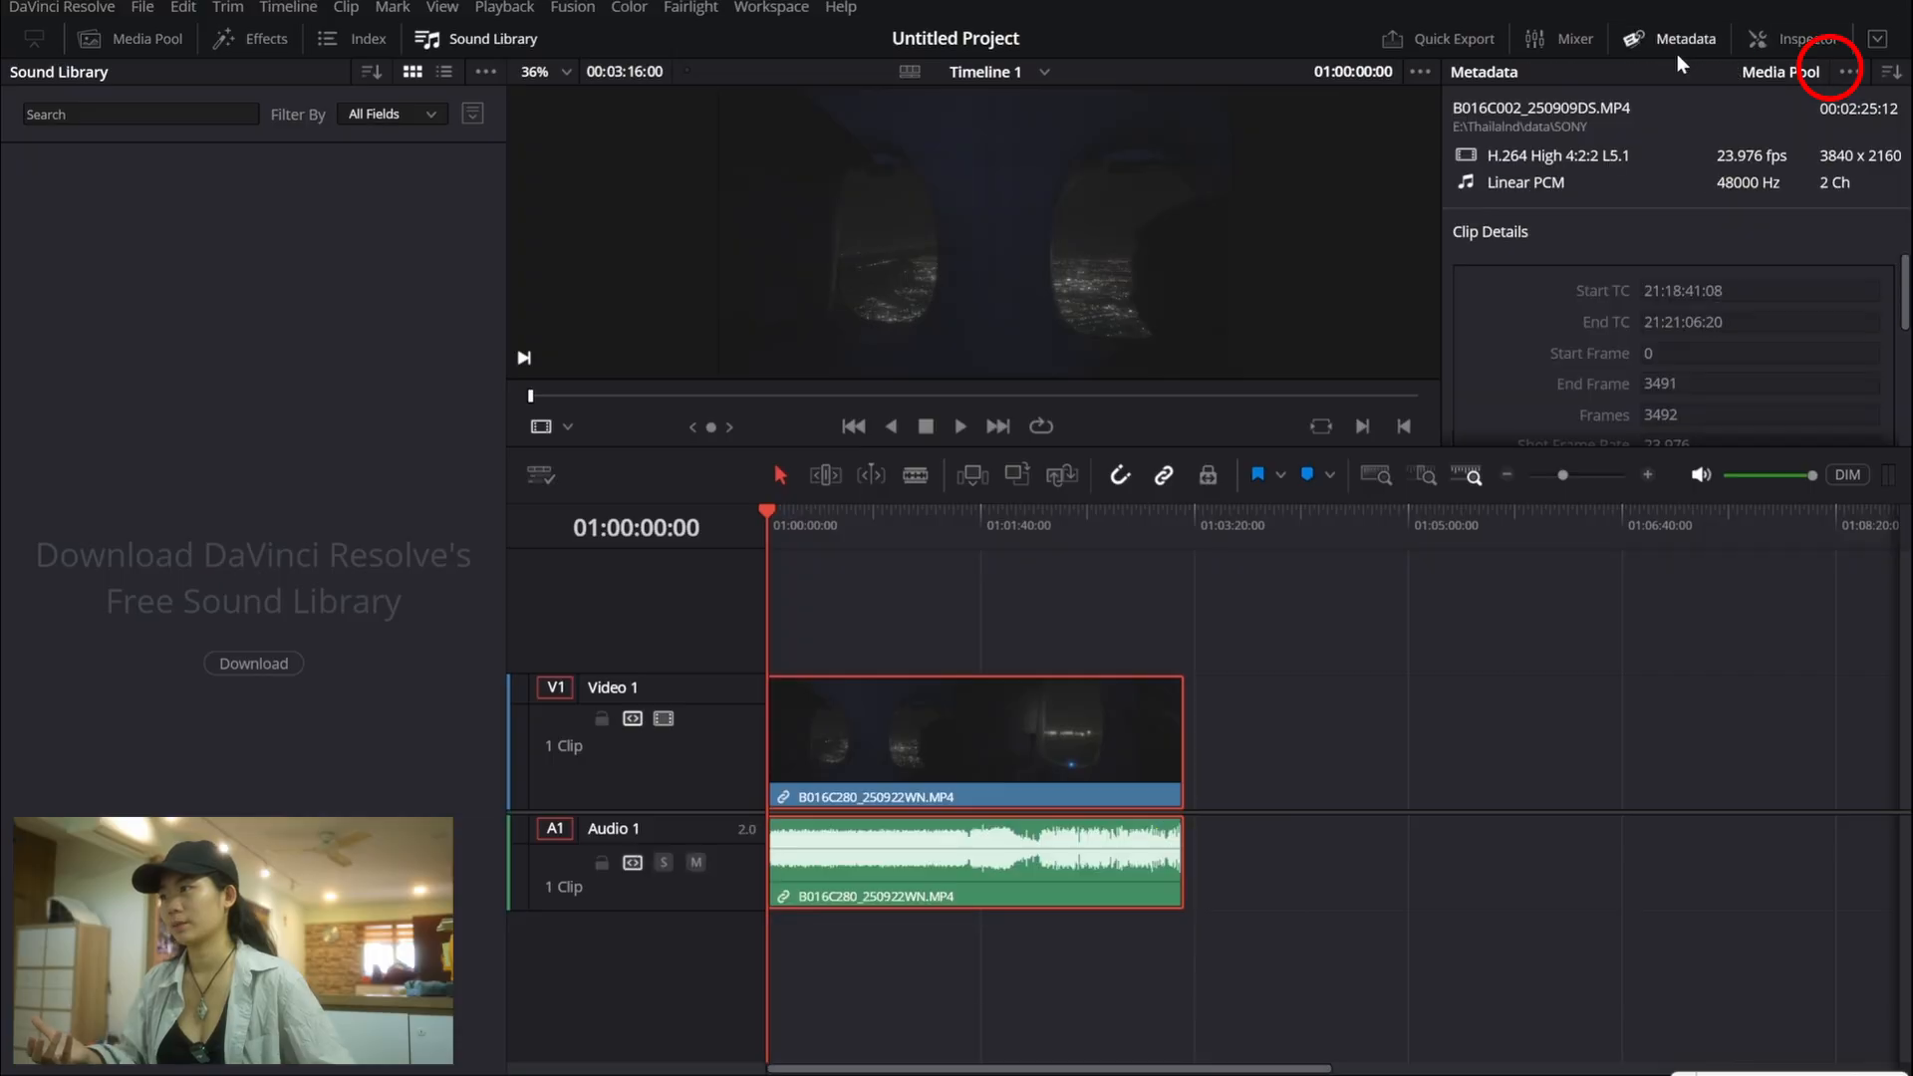
{"action": "left_click", "coordinate": [1794, 40]}
{"action": "left_click", "coordinate": [1694, 41]}
{"action": "left_click", "coordinate": [1696, 38]}
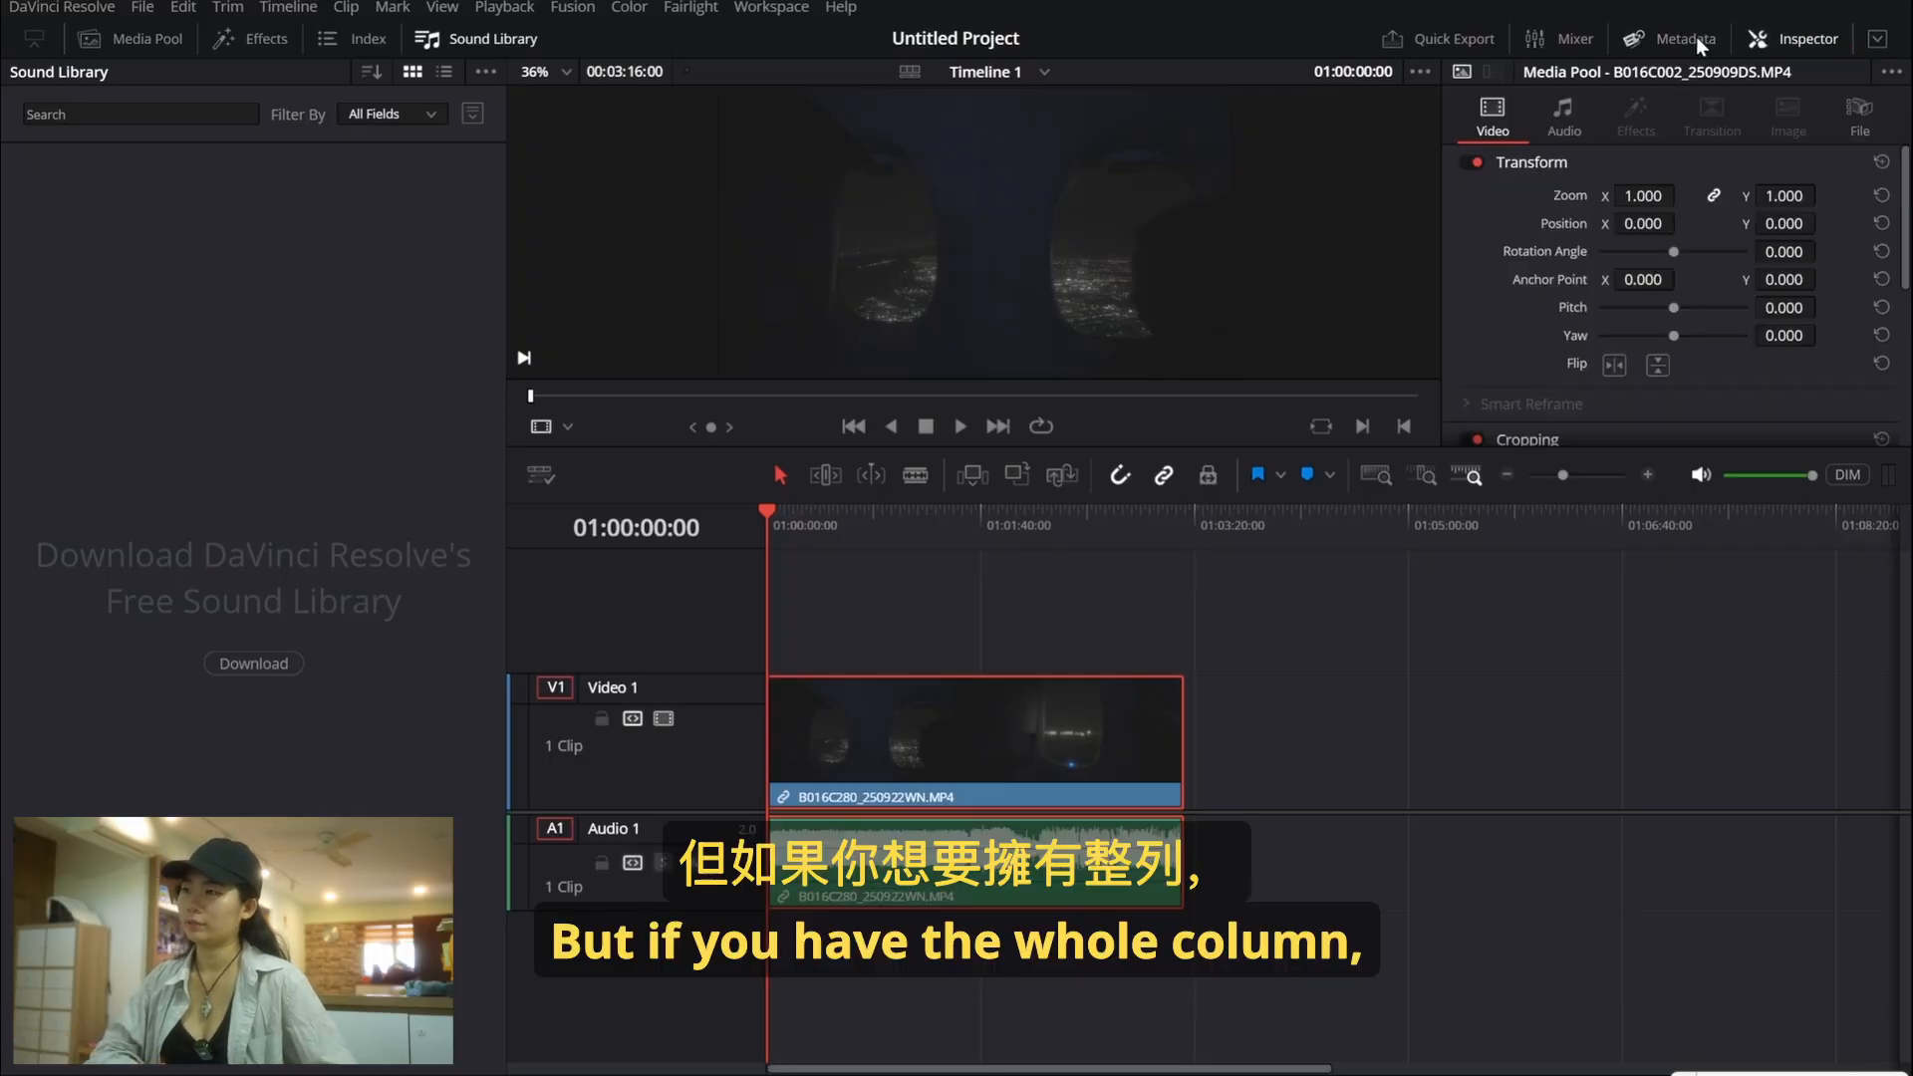
{"action": "left_click", "coordinate": [1778, 36]}
{"action": "left_click", "coordinate": [1779, 36]}
Step: Restore the Inspector column to full height and toggle Metadata and Inspector, ending with only the Inspector shown
{"action": "left_click", "coordinate": [1879, 40]}
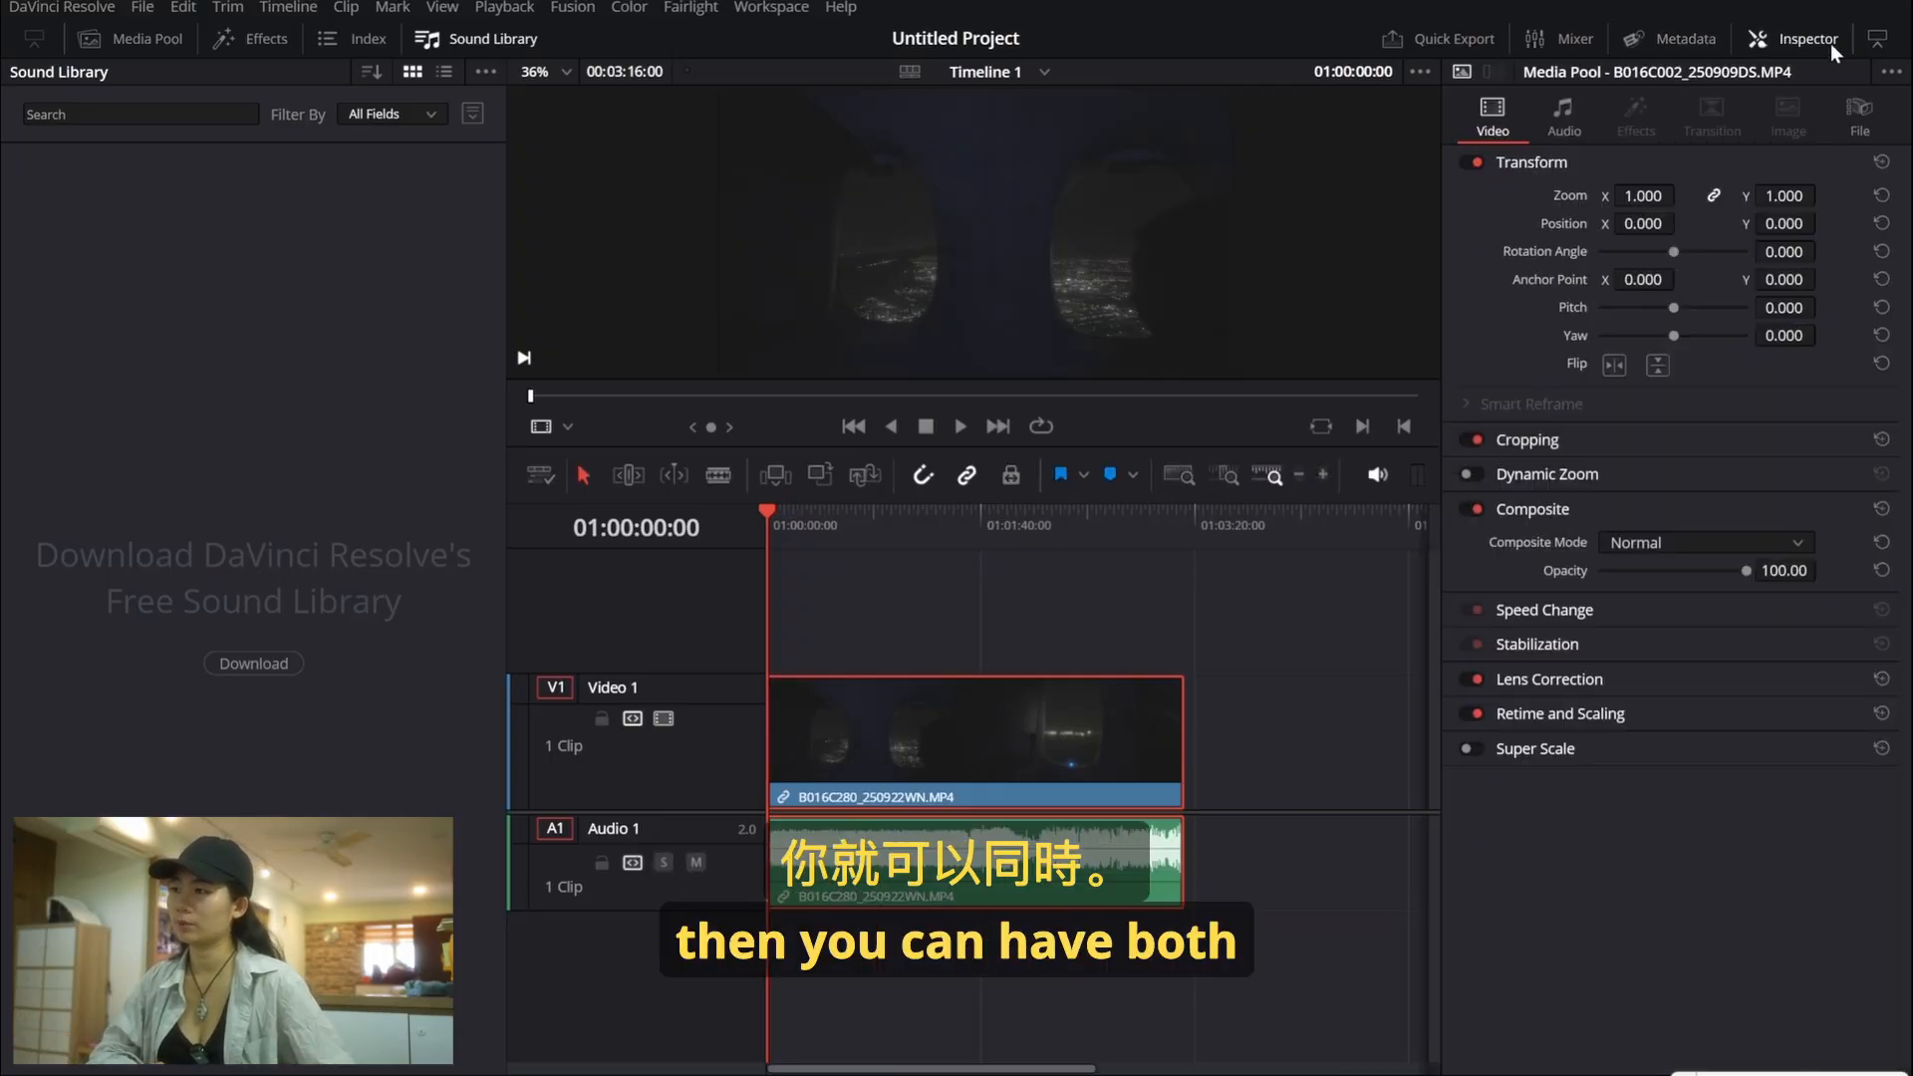
{"action": "left_click", "coordinate": [1676, 38]}
{"action": "left_click", "coordinate": [1772, 36]}
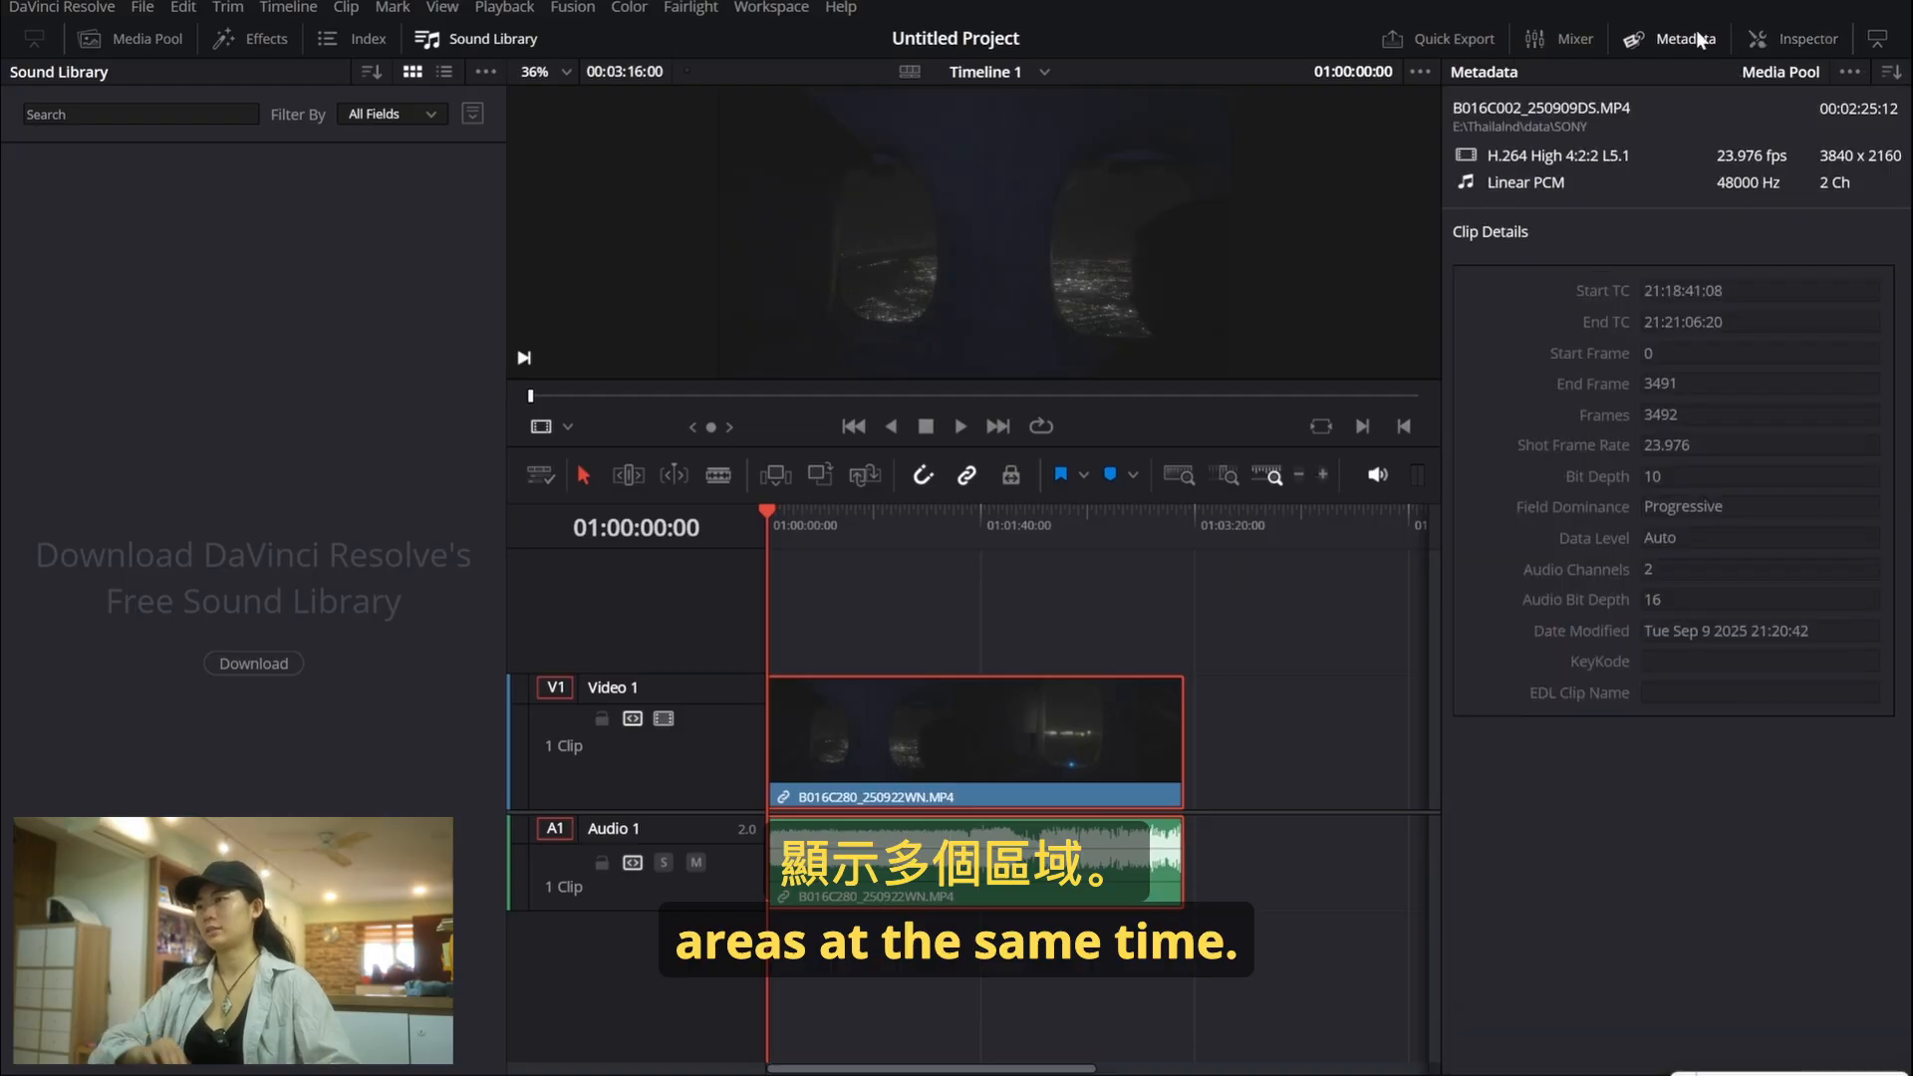
{"action": "left_click", "coordinate": [1696, 34]}
{"action": "left_click", "coordinate": [1774, 46]}
Step: Hide the Mixer and replace the Sound Library with the Effects library and Media Pool together
{"action": "left_click", "coordinate": [1573, 40]}
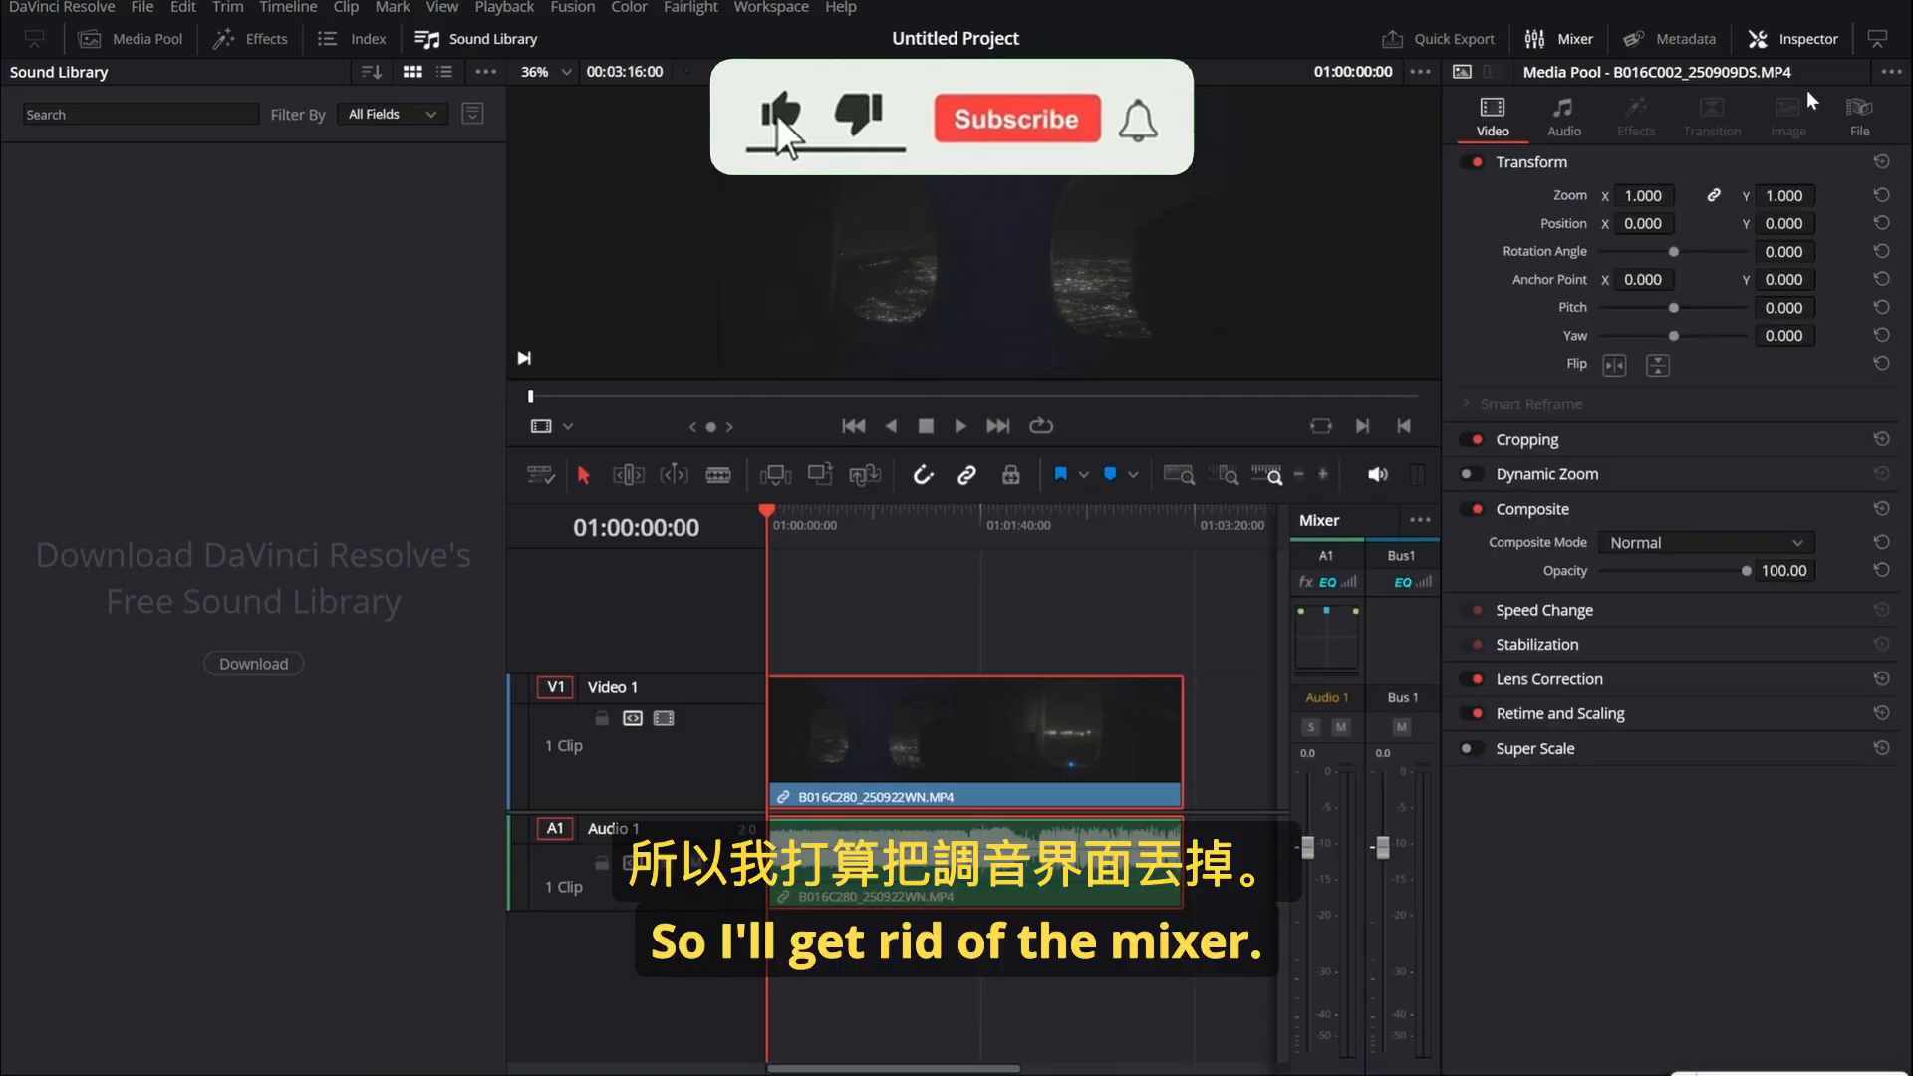
{"action": "left_click", "coordinate": [1562, 39]}
{"action": "left_click", "coordinate": [251, 39]}
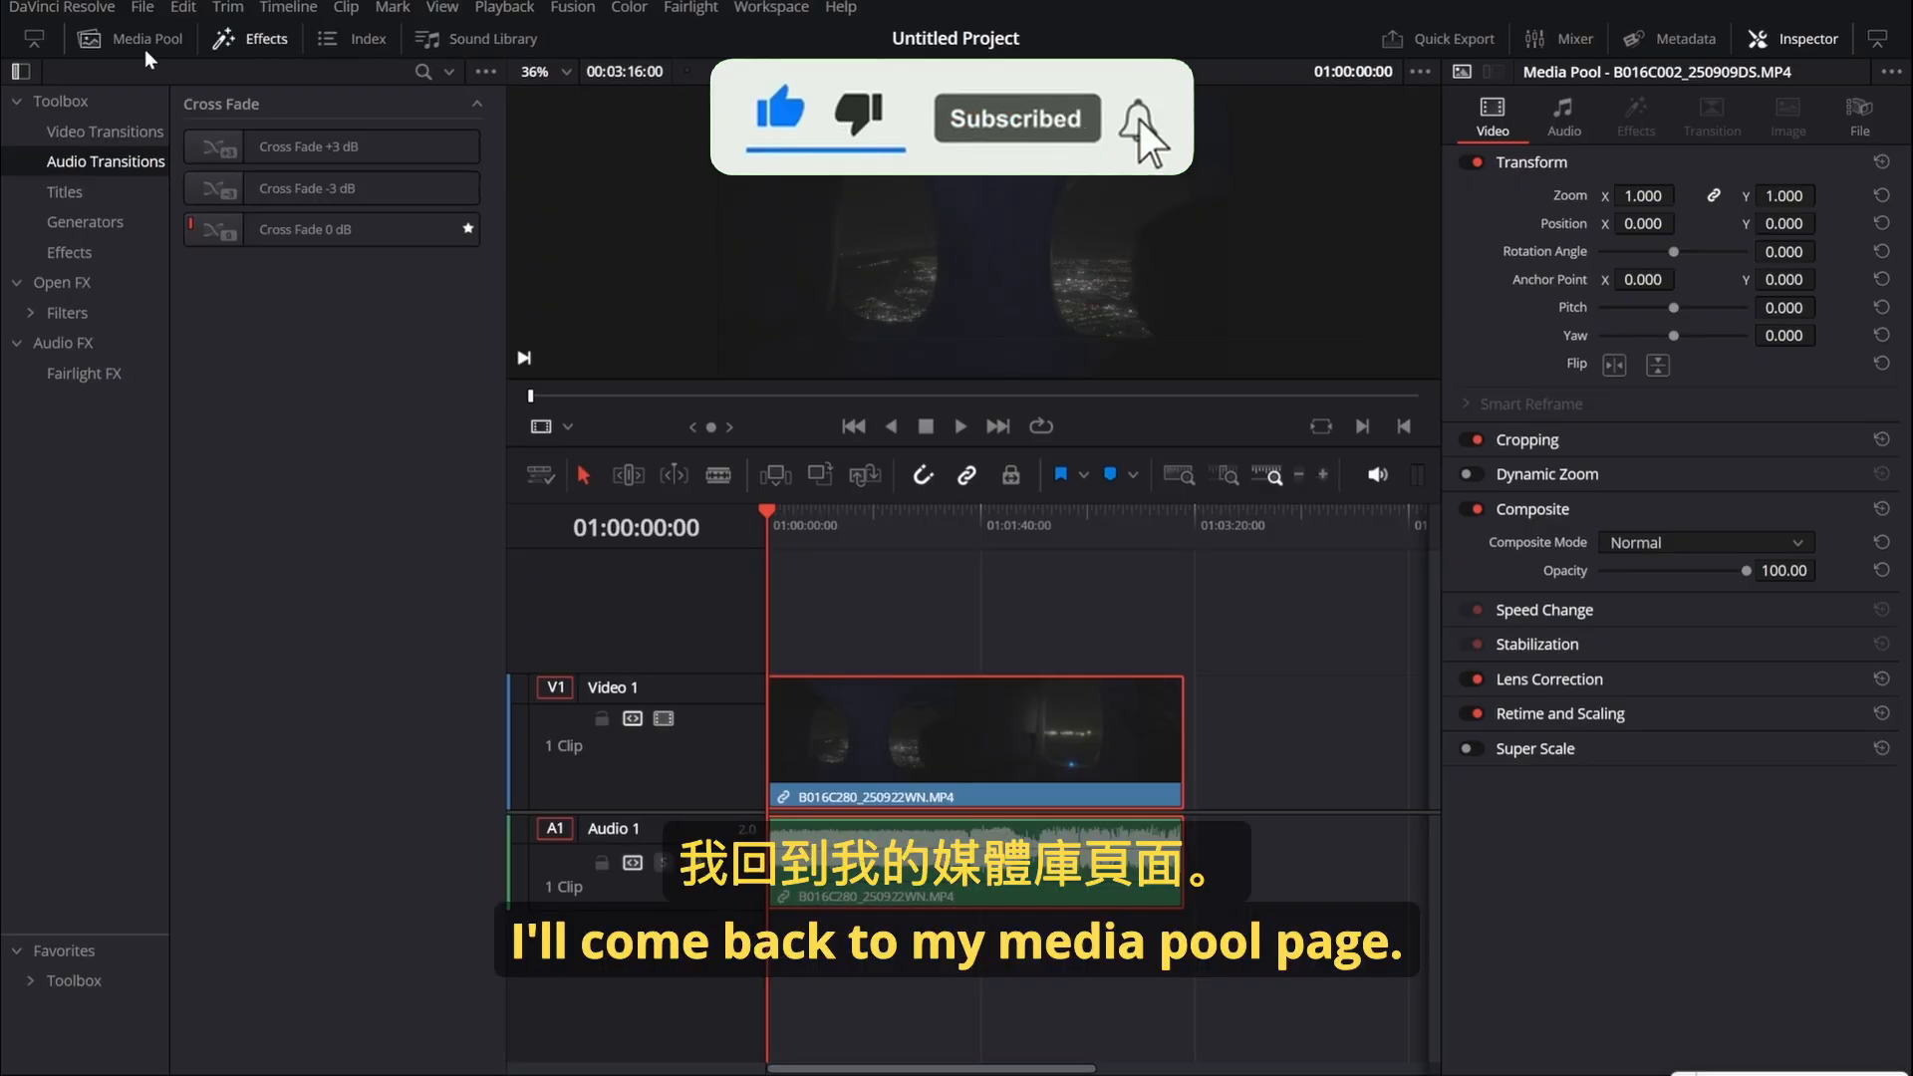
{"action": "left_click", "coordinate": [147, 40]}
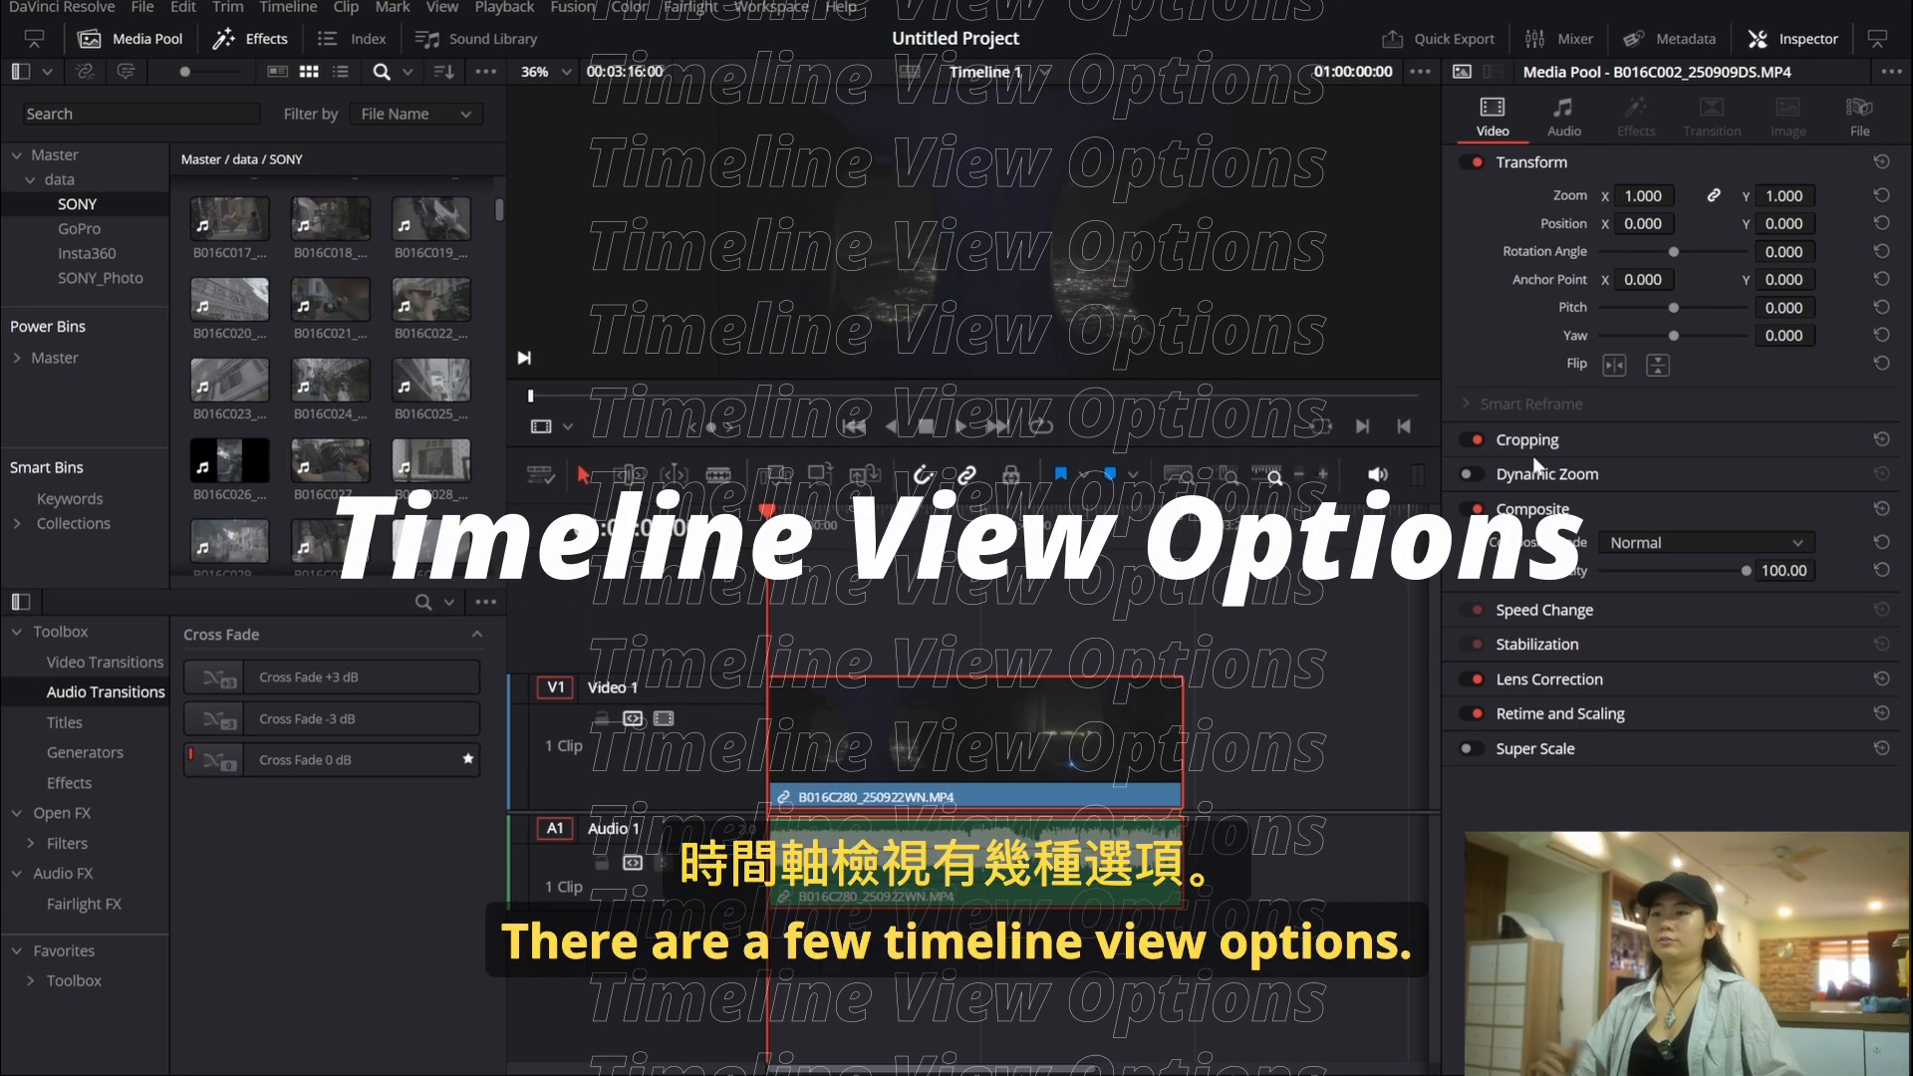
Step: Turn the display of subtitle tracks off and back on in the timeline view options
{"action": "left_click", "coordinate": [540, 476]}
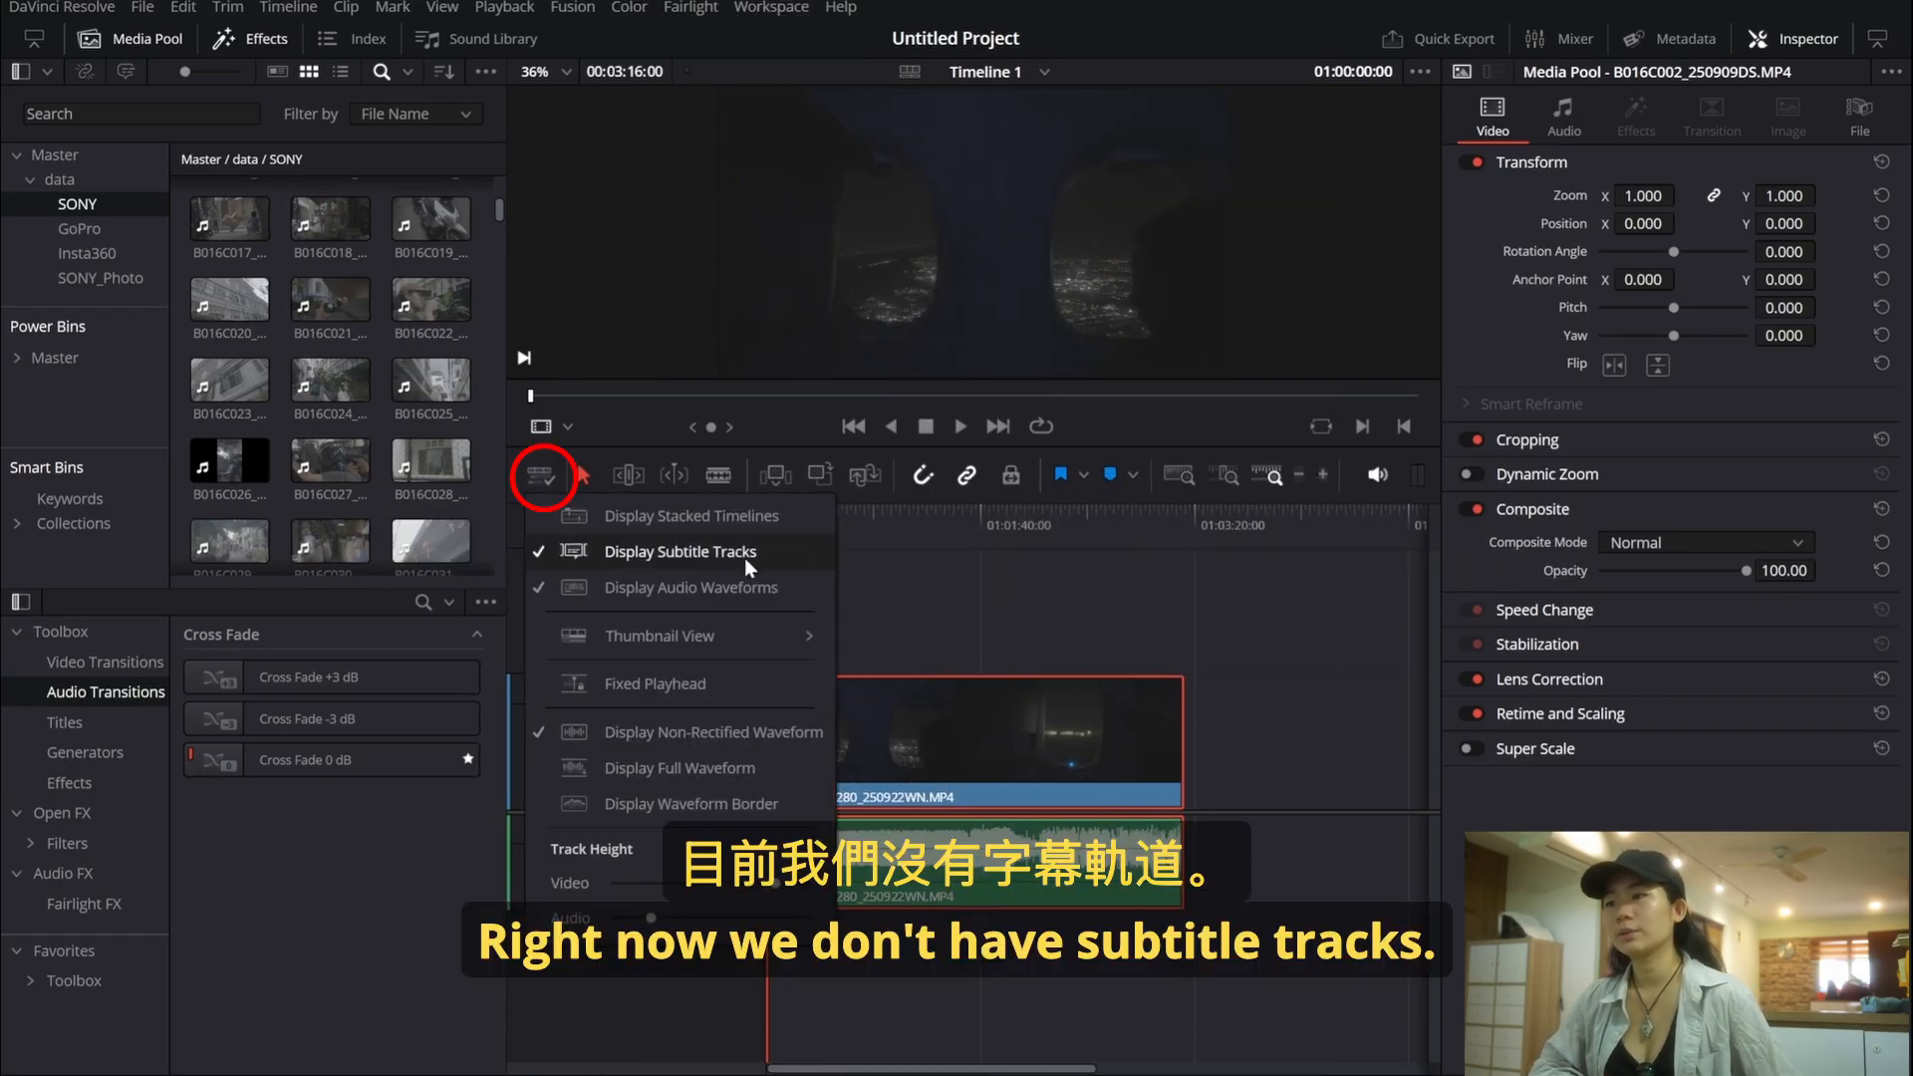
{"action": "left_click", "coordinate": [682, 554]}
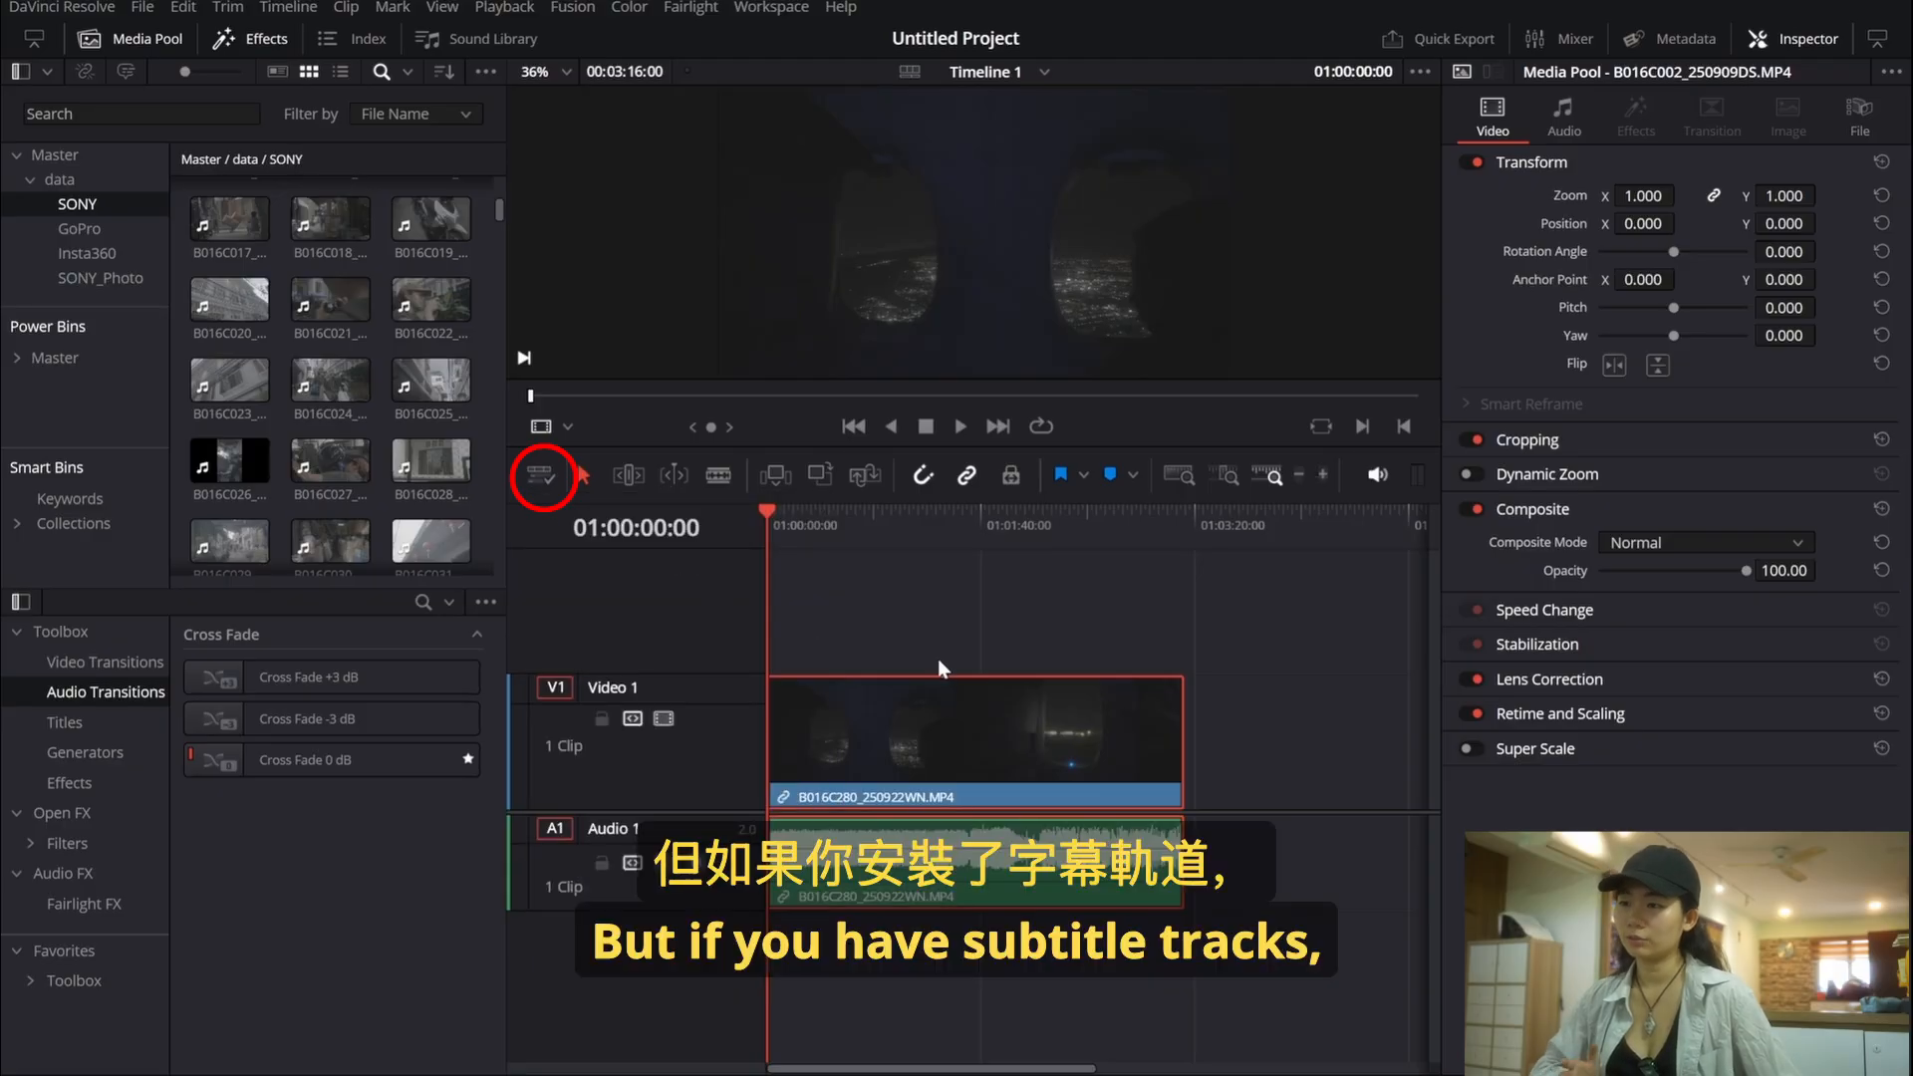
{"action": "left_click", "coordinate": [543, 476]}
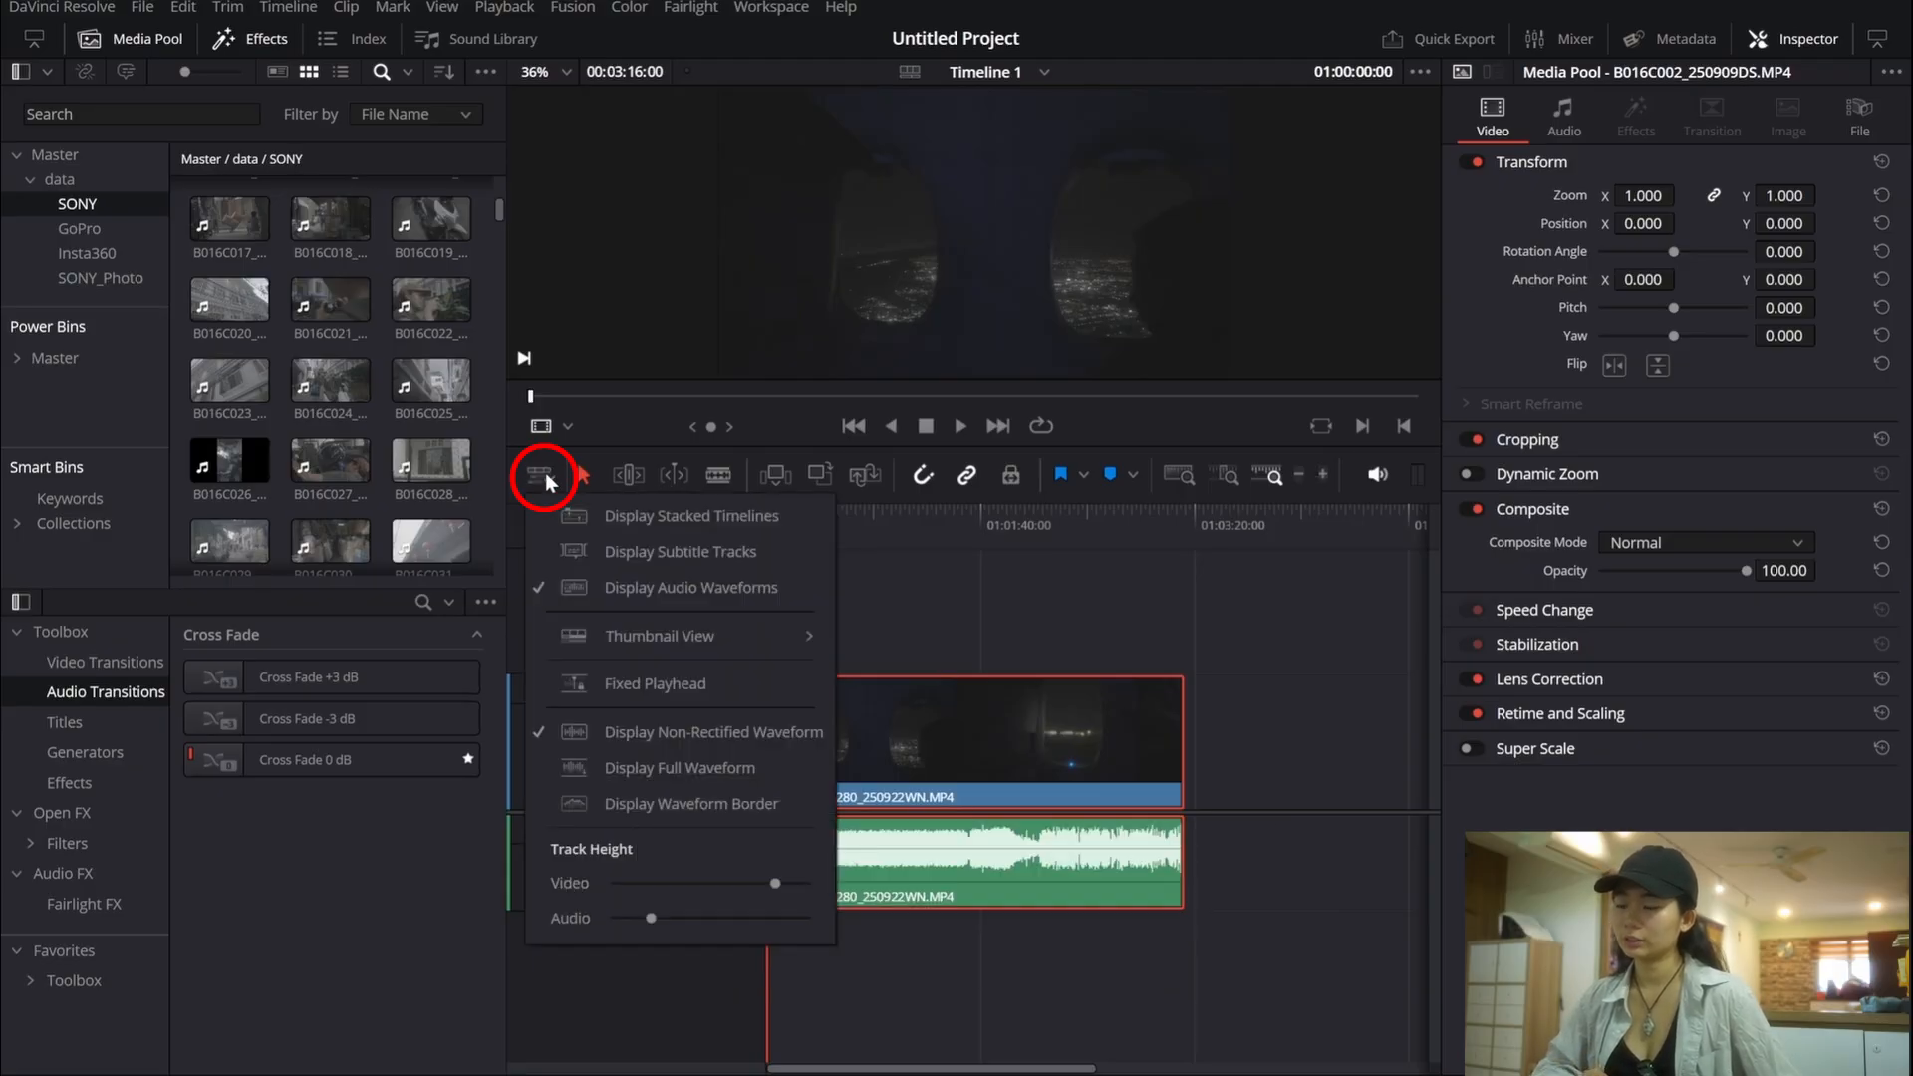
{"action": "left_click", "coordinate": [576, 553]}
{"action": "left_click", "coordinate": [540, 475]}
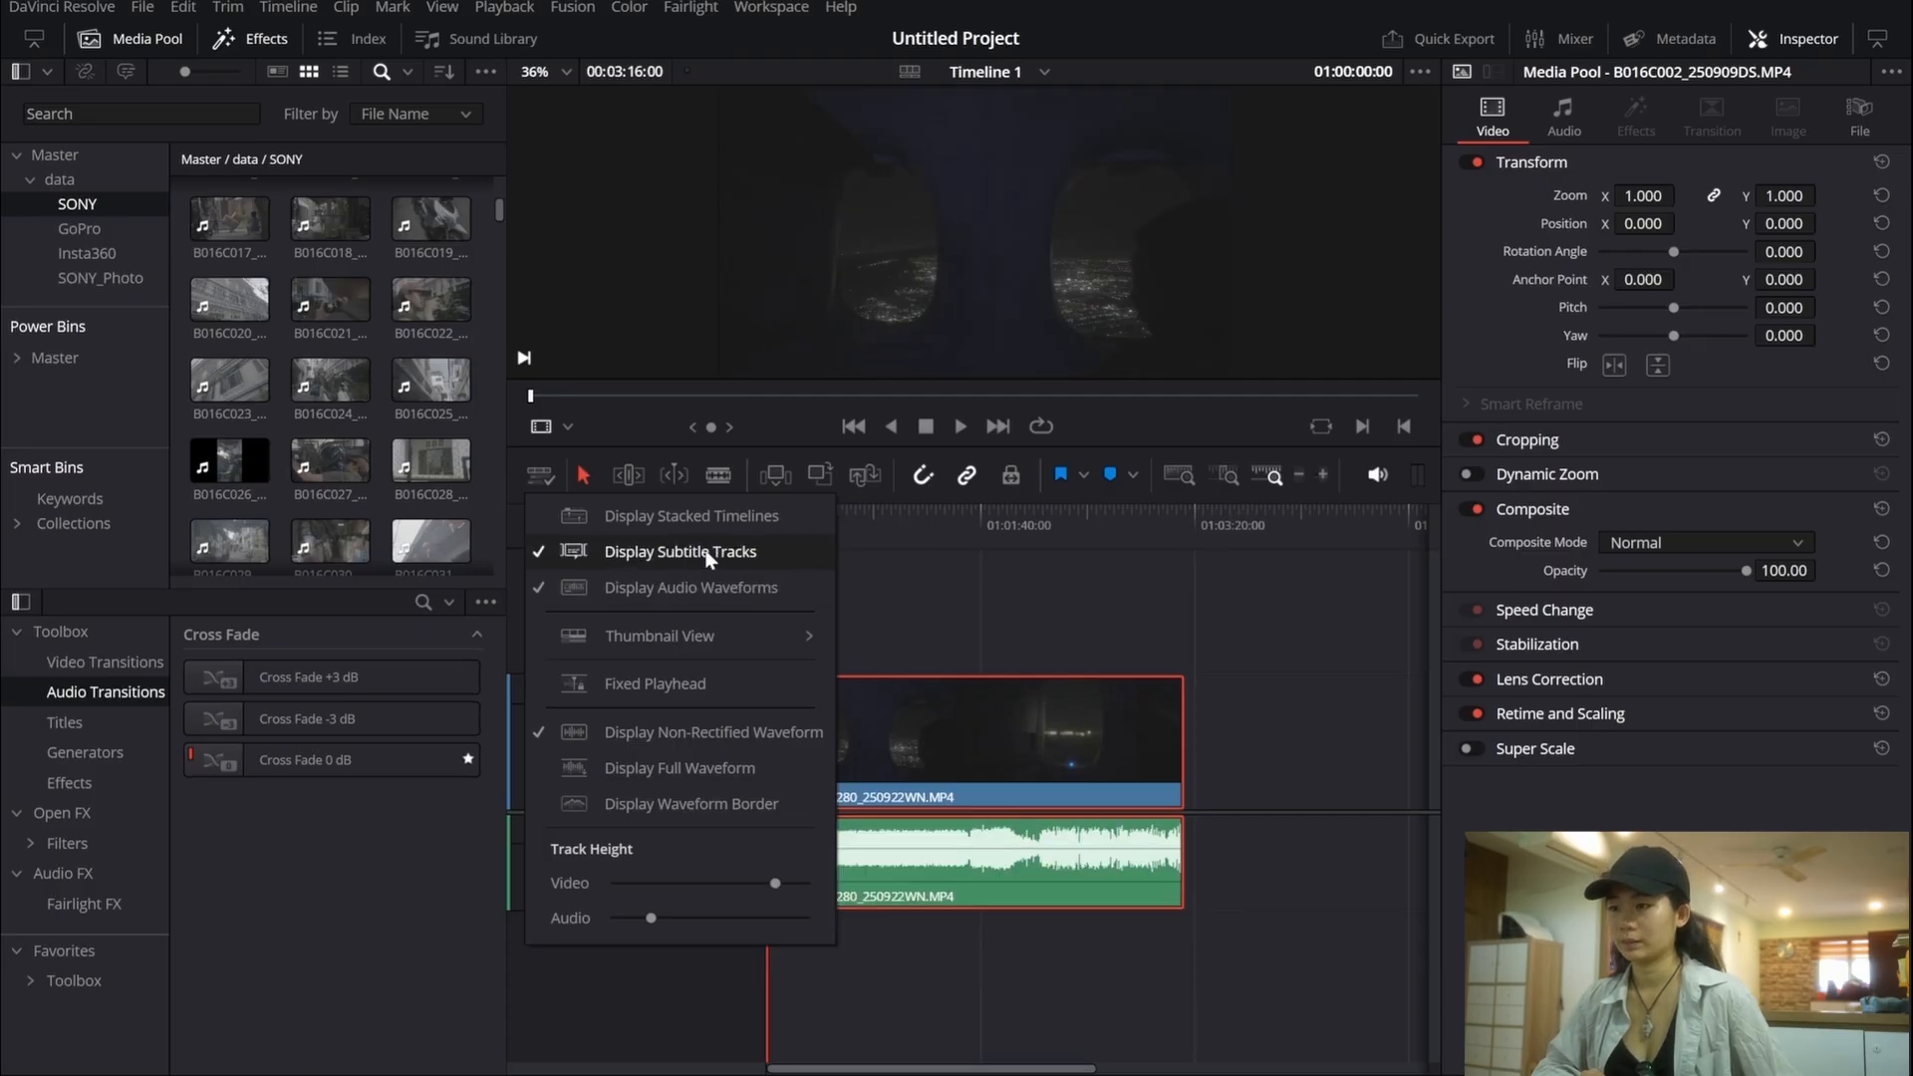
{"action": "left_click", "coordinate": [1002, 598]}
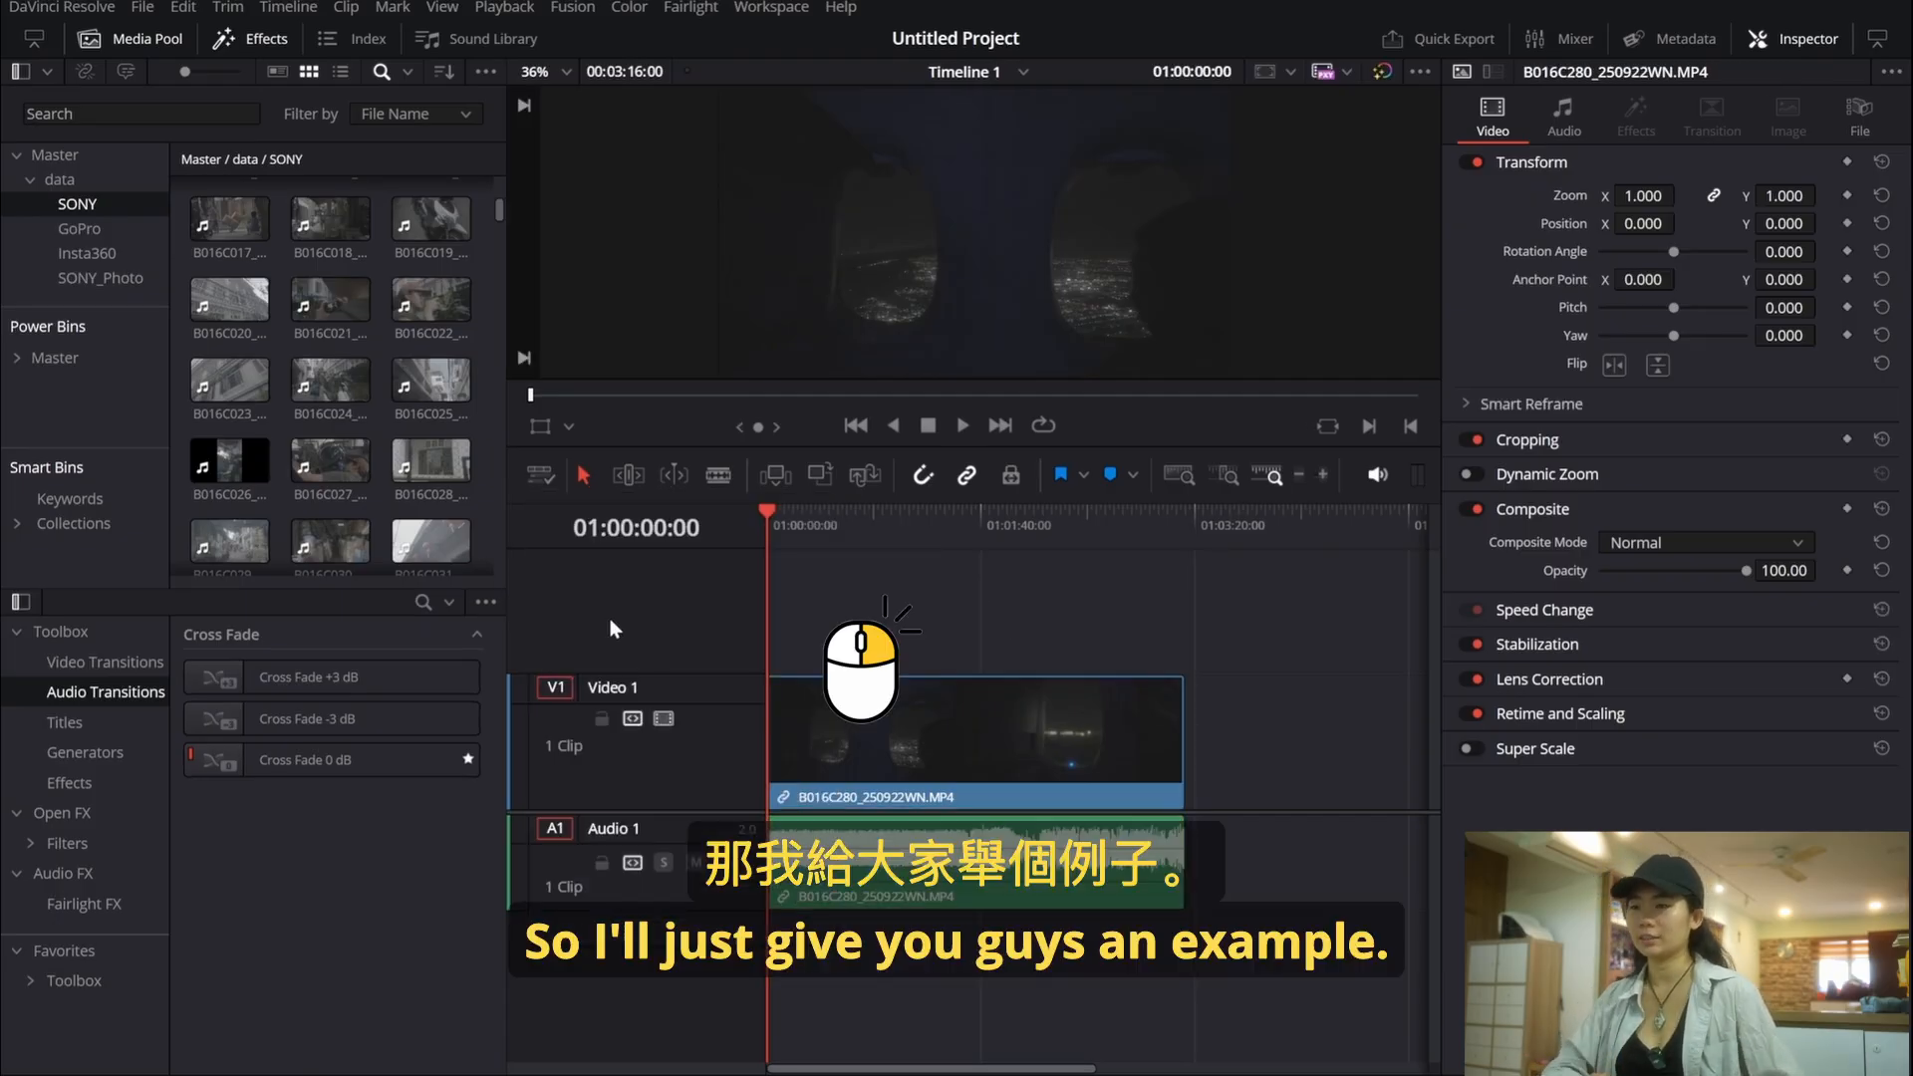
Step: Add a subtitle track to the timeline, and turn off the display of subtitle tracks to hide it
{"action": "right_click", "coordinate": [609, 619]}
{"action": "left_click", "coordinate": [653, 680]}
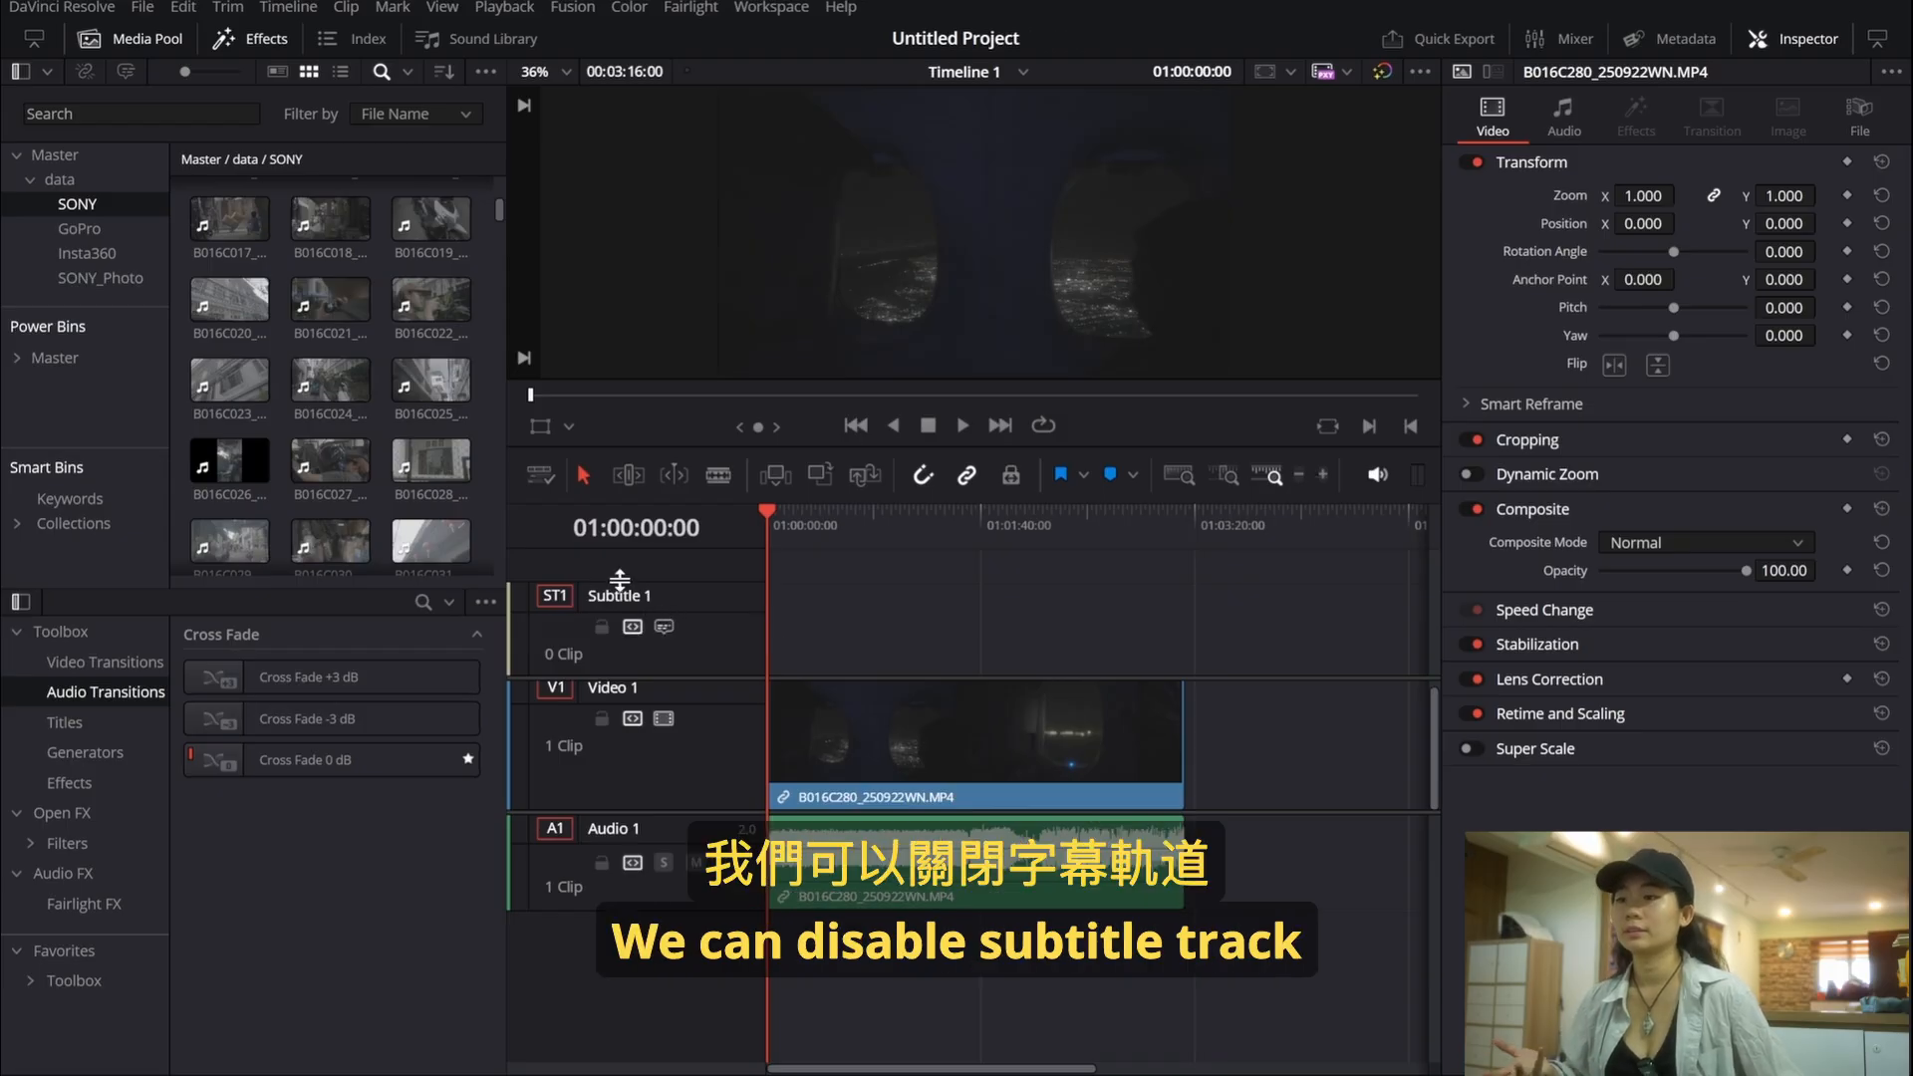
{"action": "left_click", "coordinate": [541, 477]}
{"action": "left_click", "coordinate": [608, 553]}
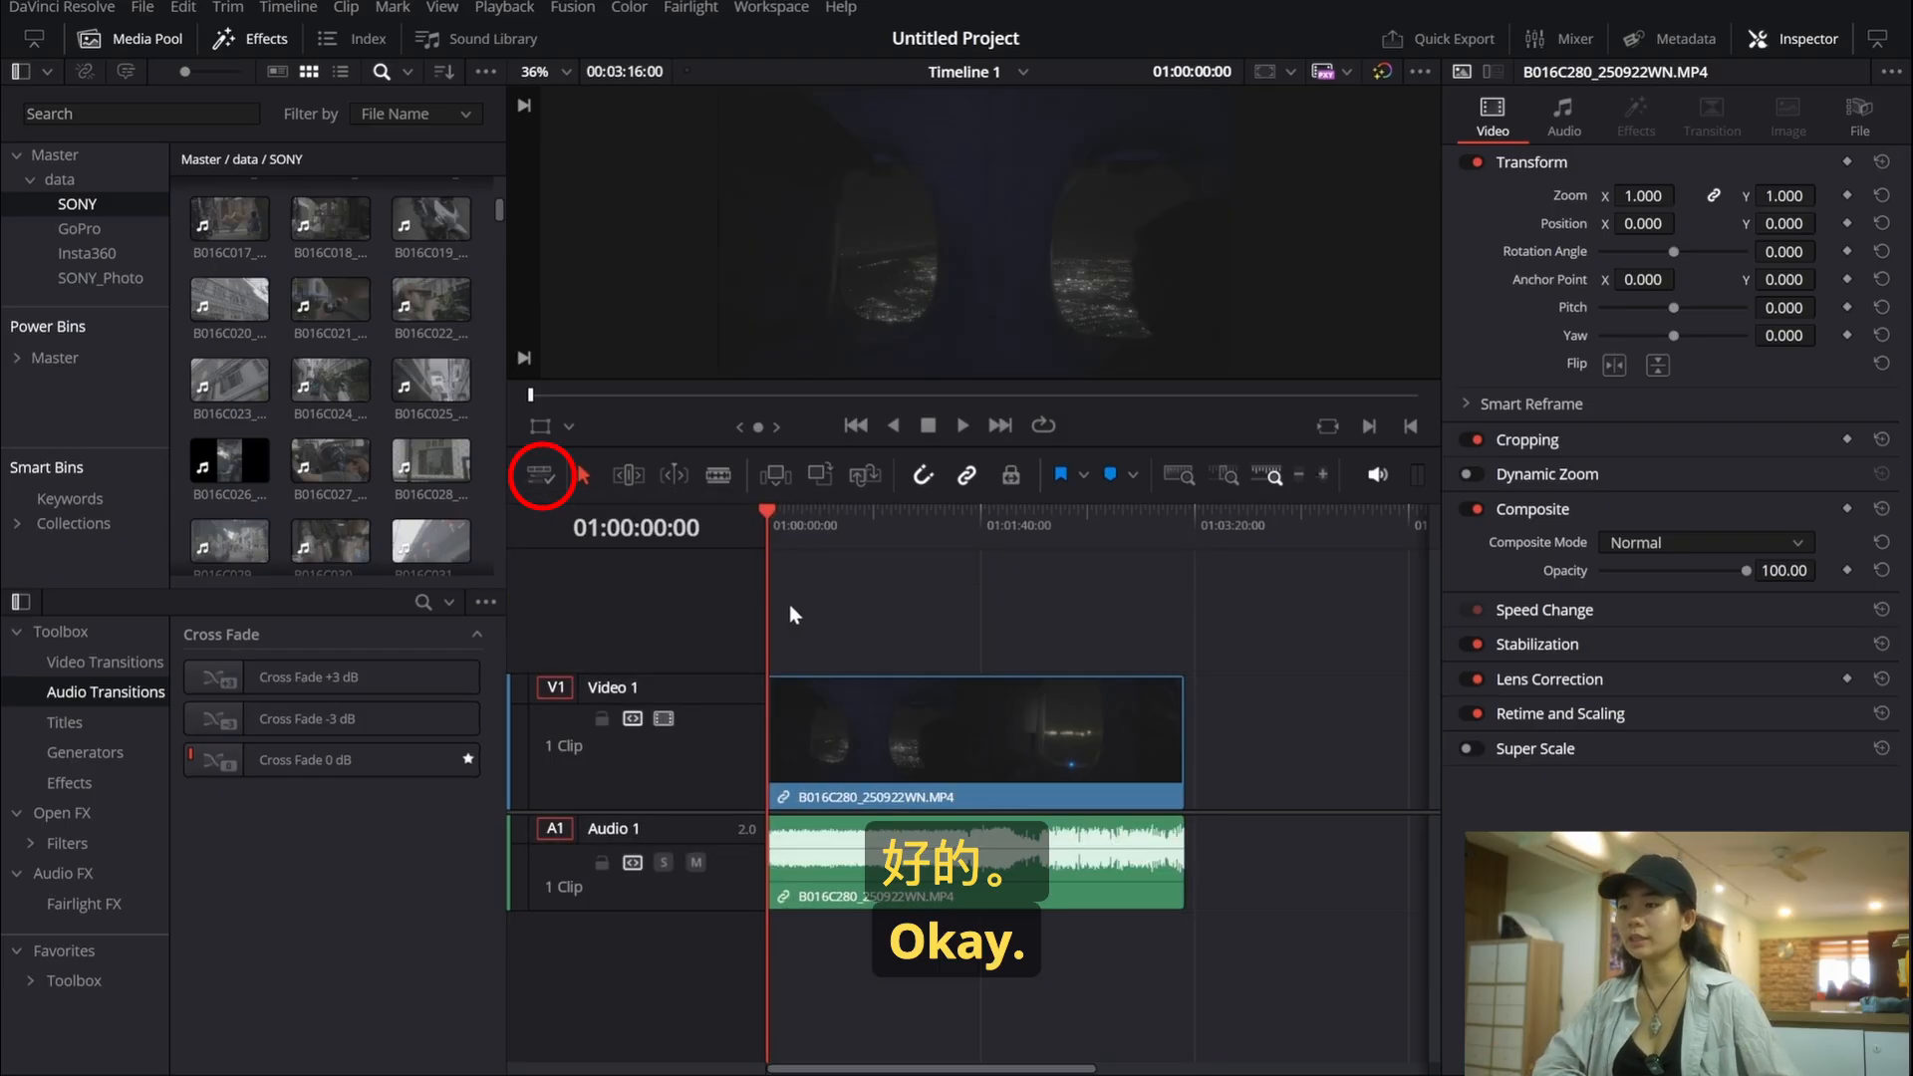
Step: Toggle the timeline's audio waveform display off and on twice, leaving the waveforms shown
{"action": "left_click", "coordinate": [538, 476]}
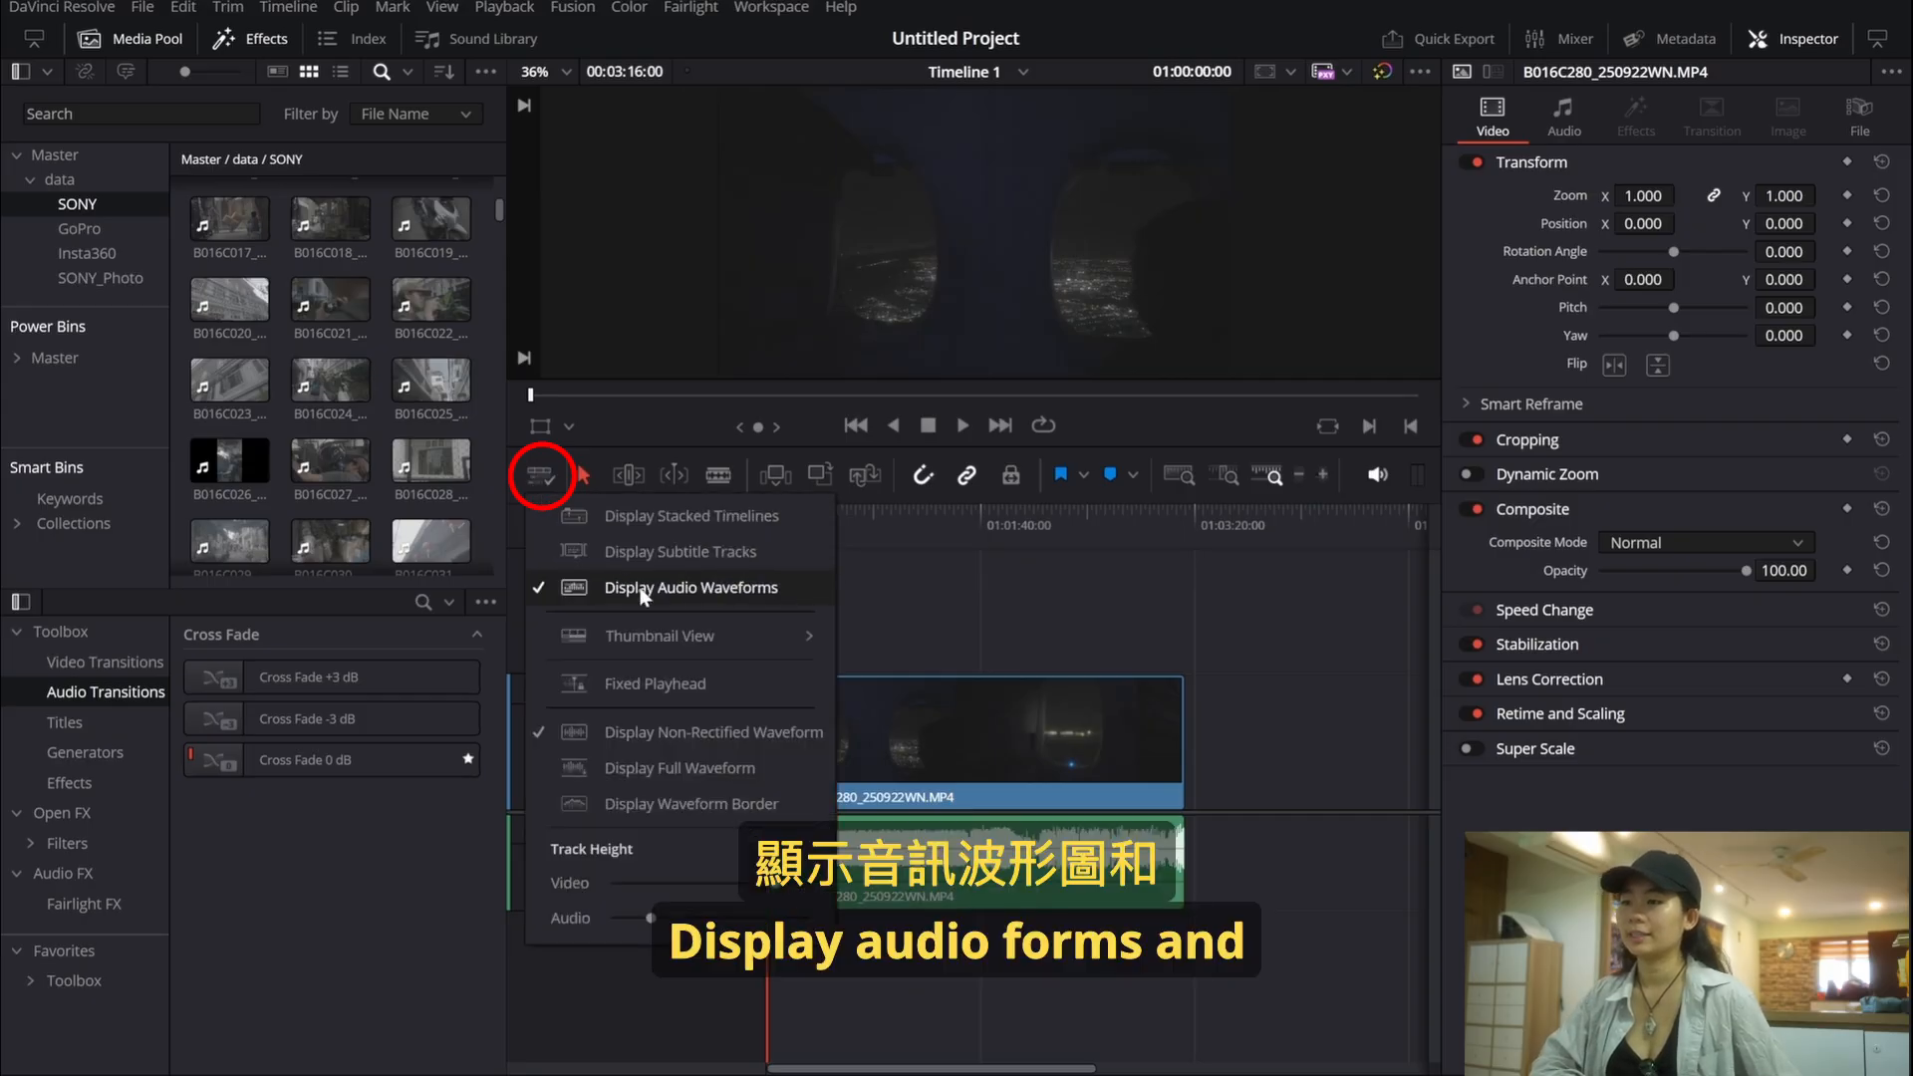
{"action": "left_click", "coordinate": [675, 600]}
{"action": "left_click", "coordinate": [541, 476]}
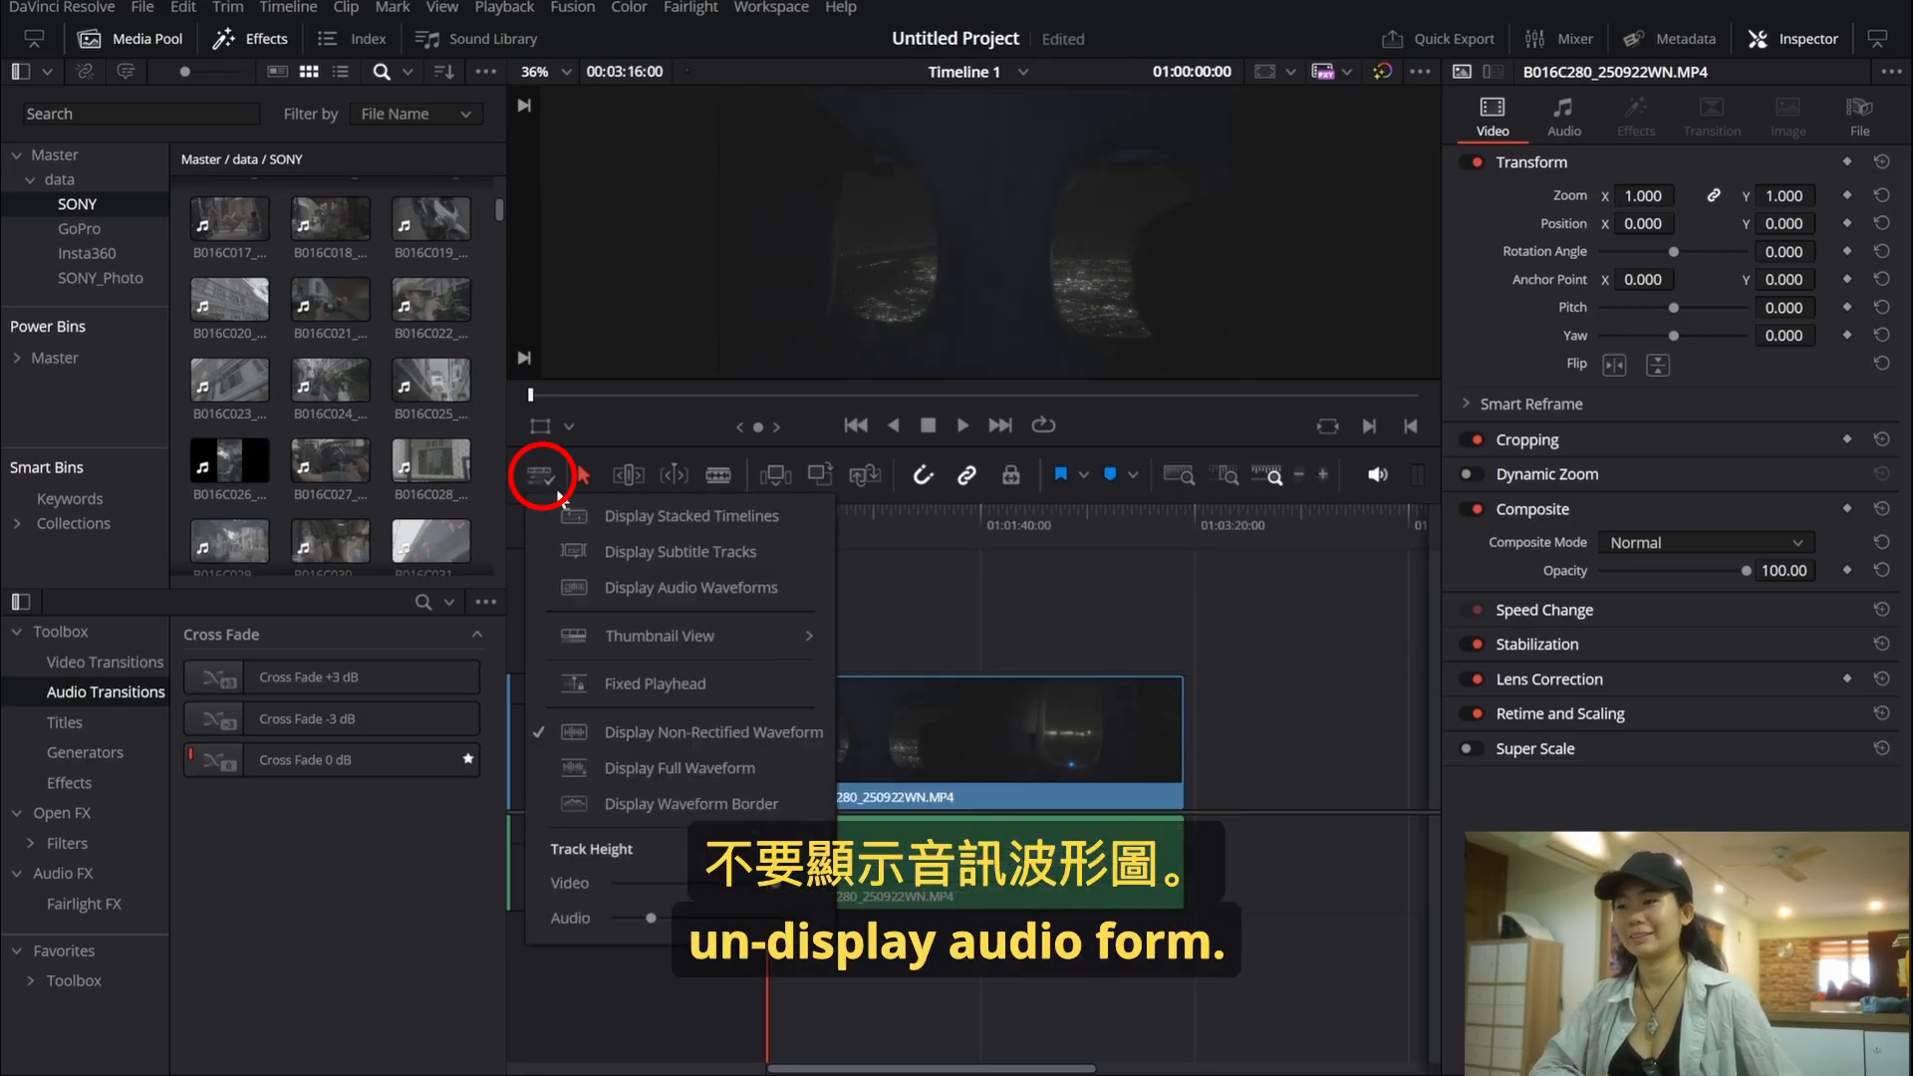
{"action": "left_click", "coordinate": [643, 589]}
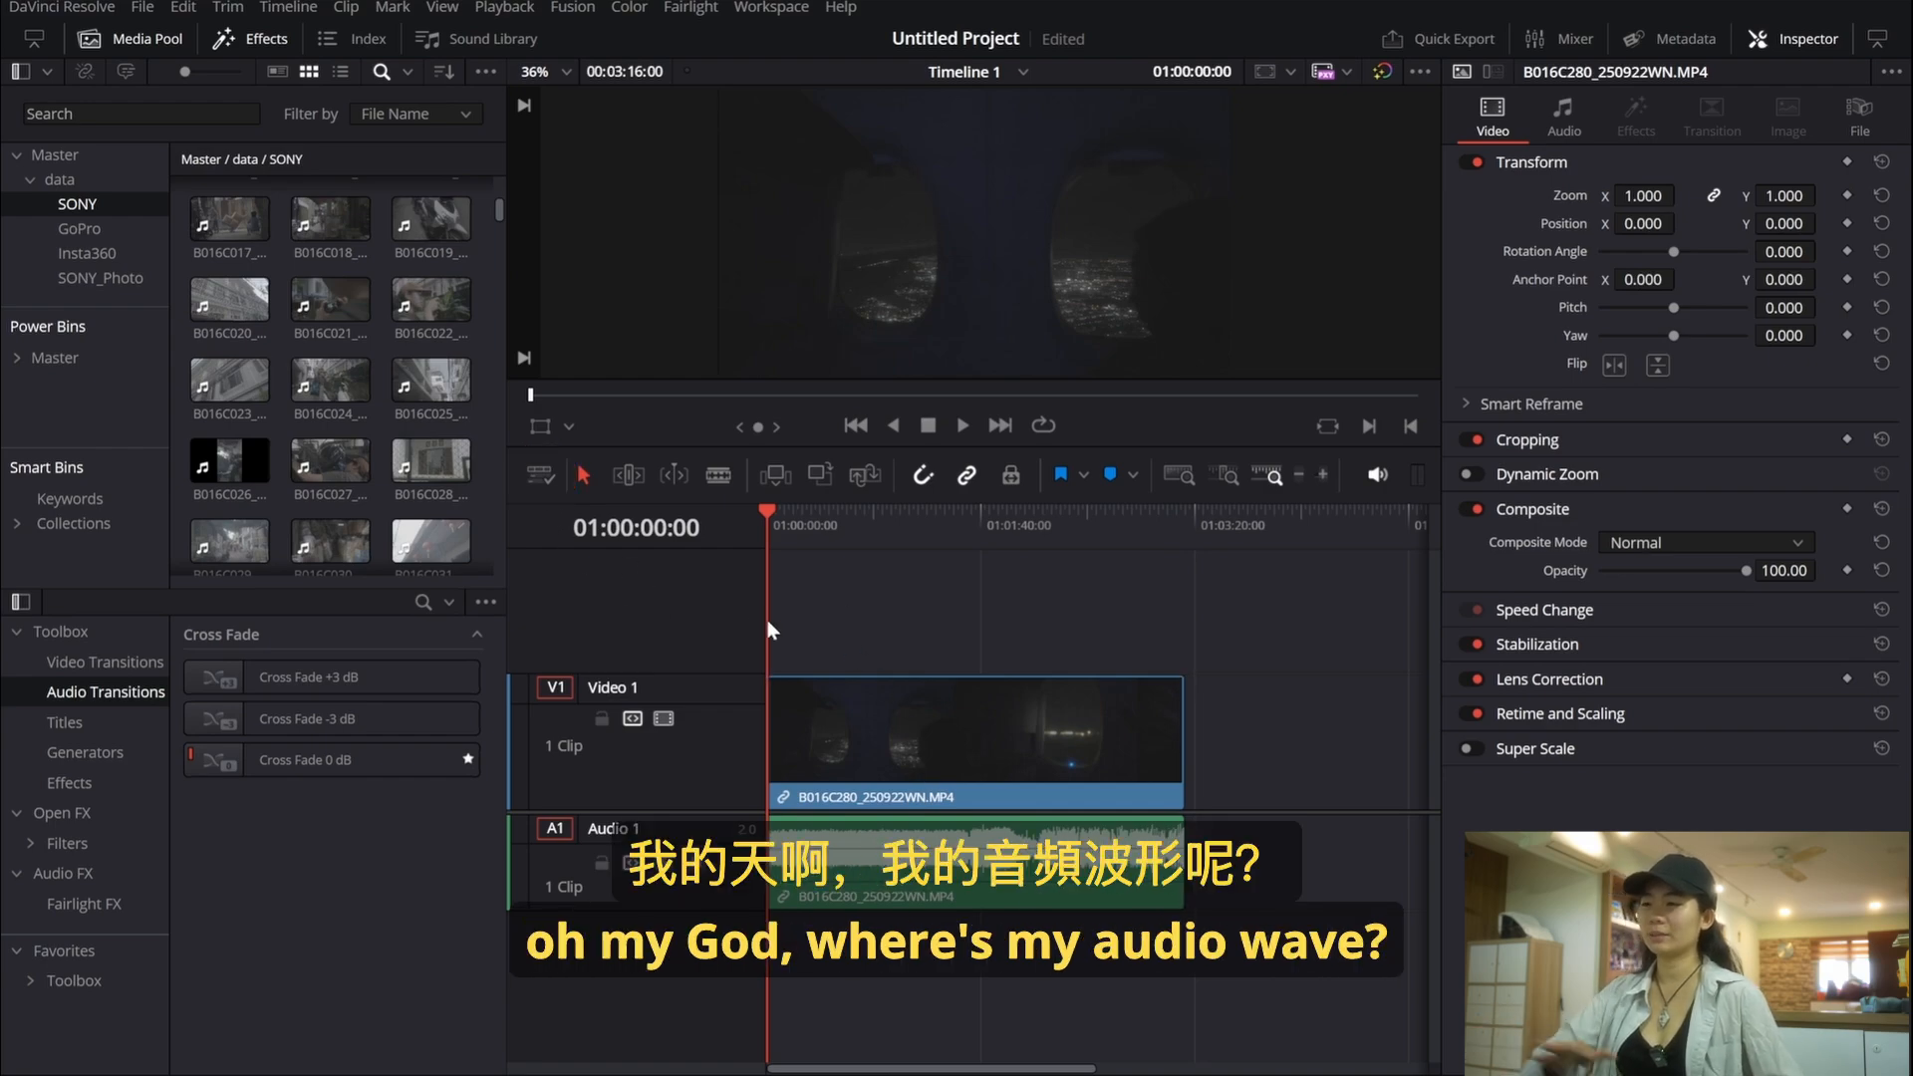
{"action": "left_click", "coordinate": [542, 475]}
{"action": "left_click", "coordinate": [644, 586]}
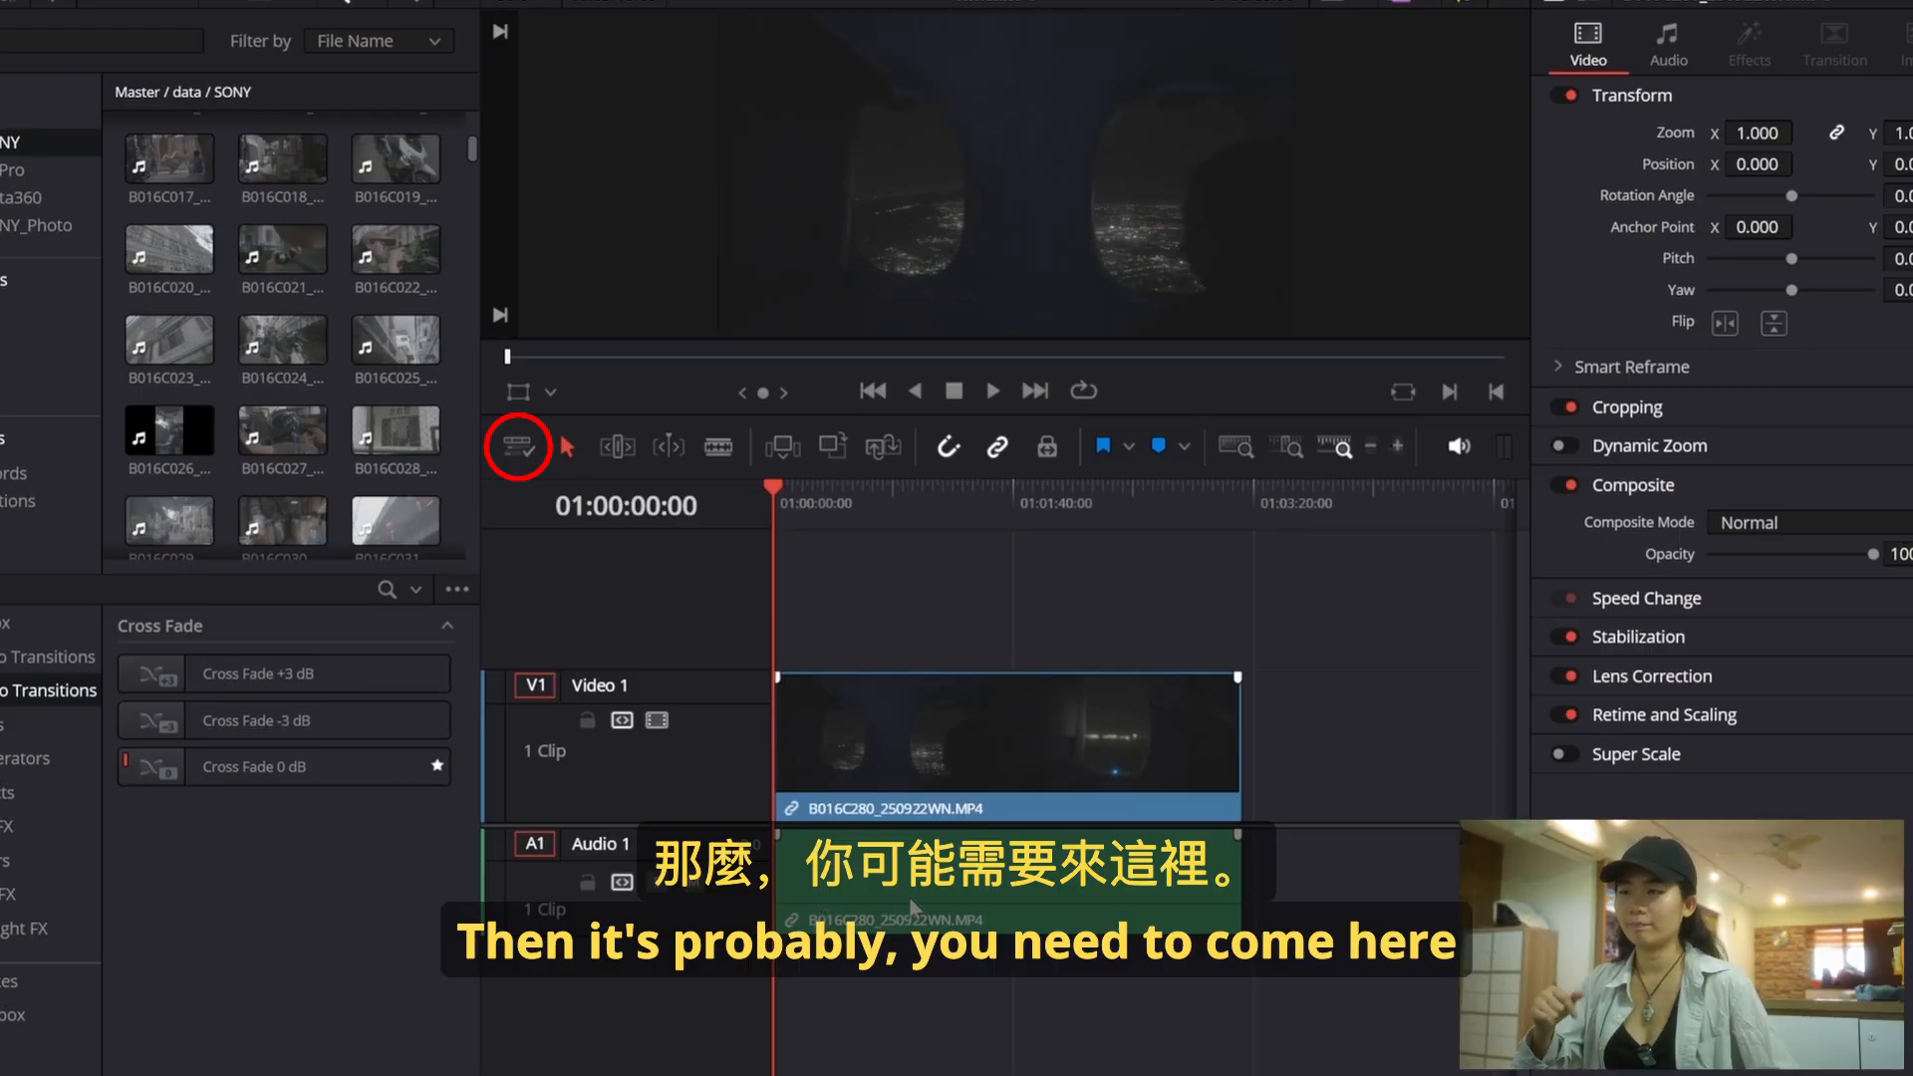
{"action": "left_click", "coordinate": [521, 448]}
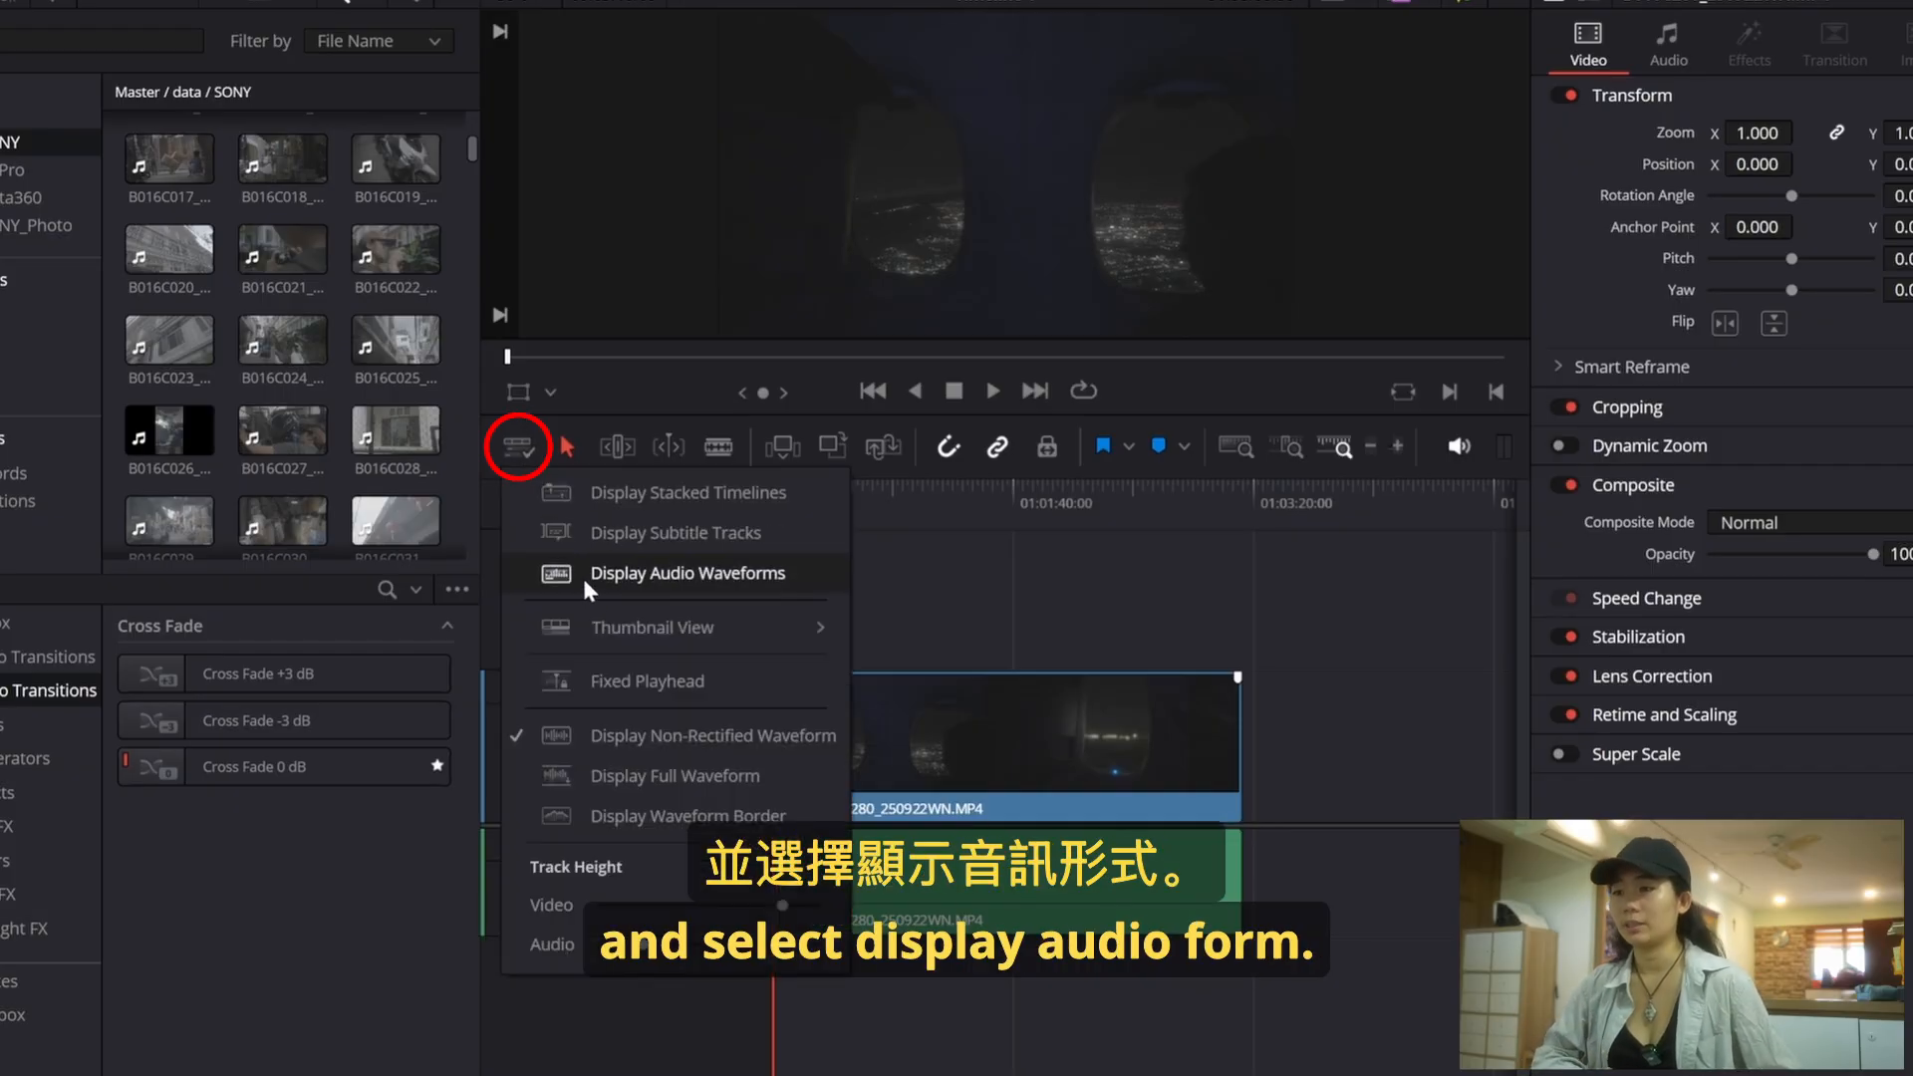
{"action": "left_click", "coordinate": [585, 583]}
Step: Turn on the display of stacked timelines and add a second timeline tab
{"action": "left_click", "coordinate": [520, 447]}
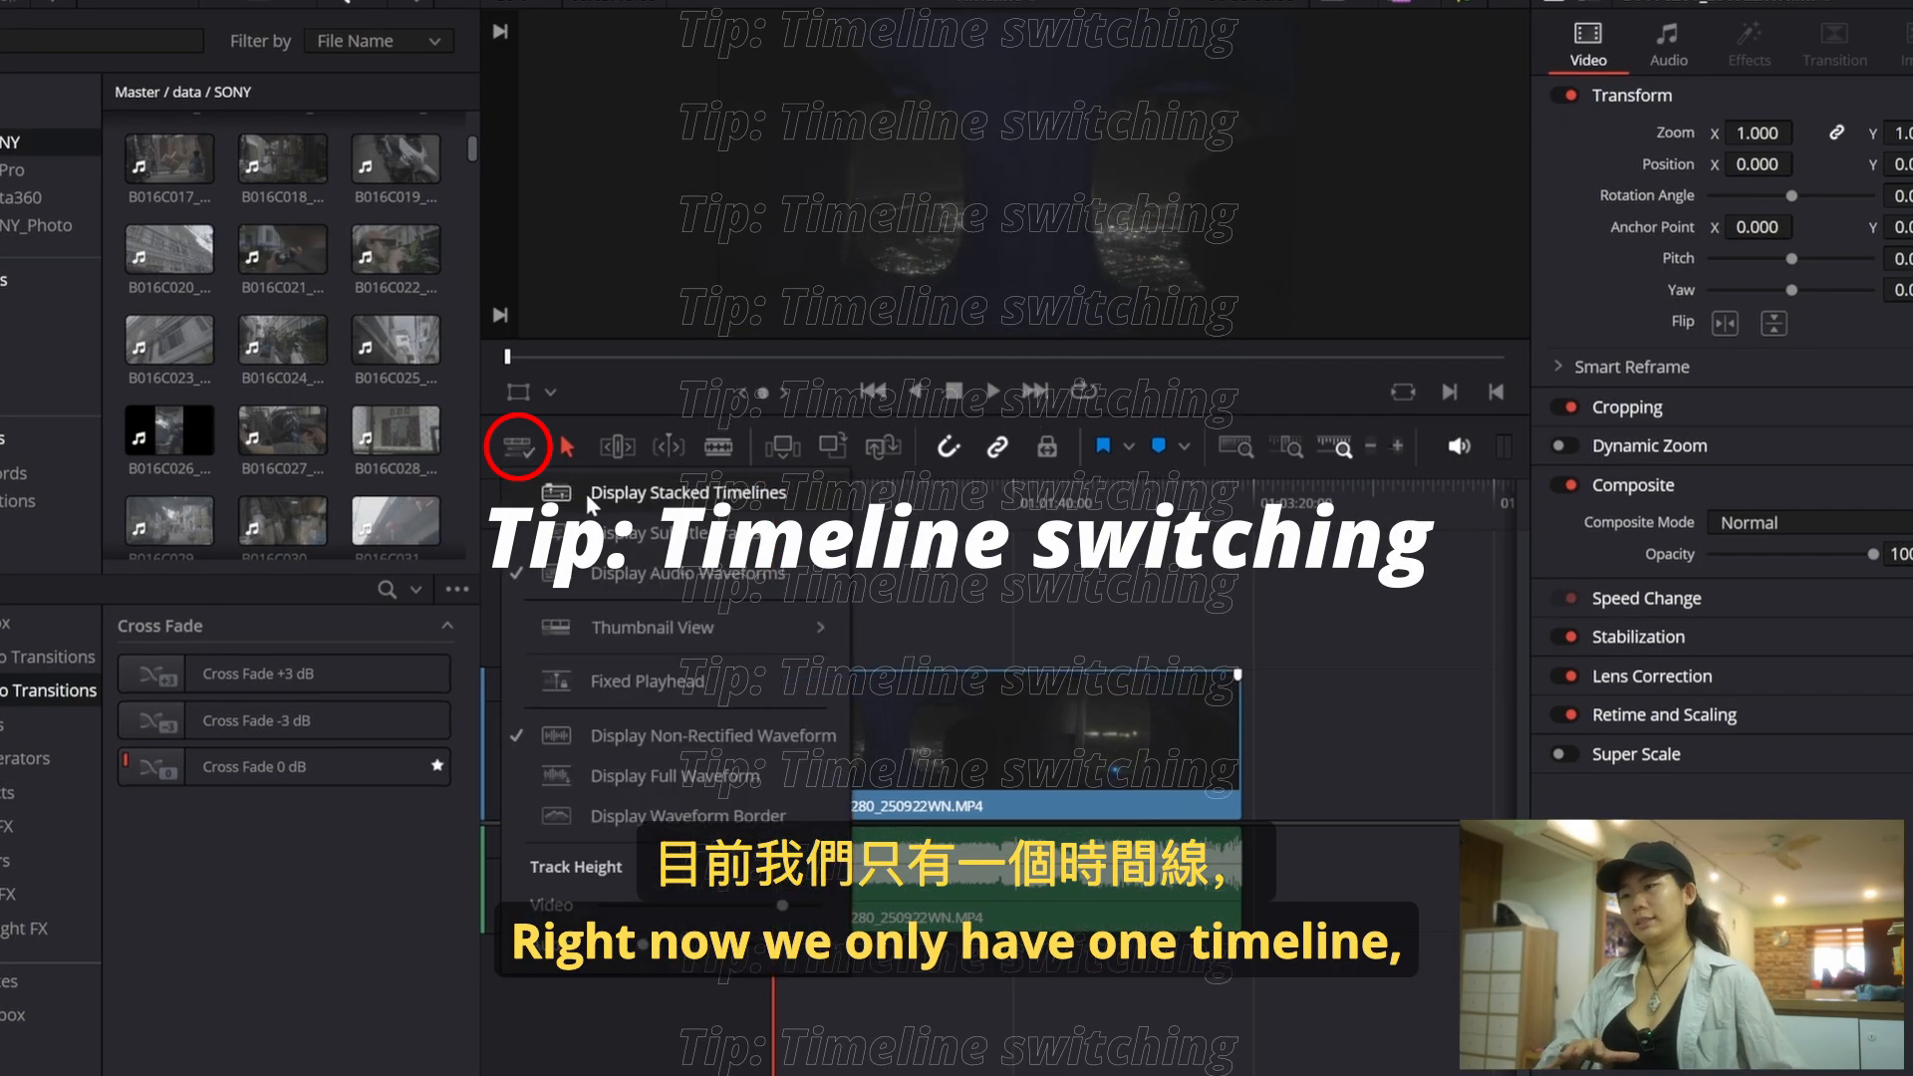
{"action": "left_click", "coordinate": [573, 495]}
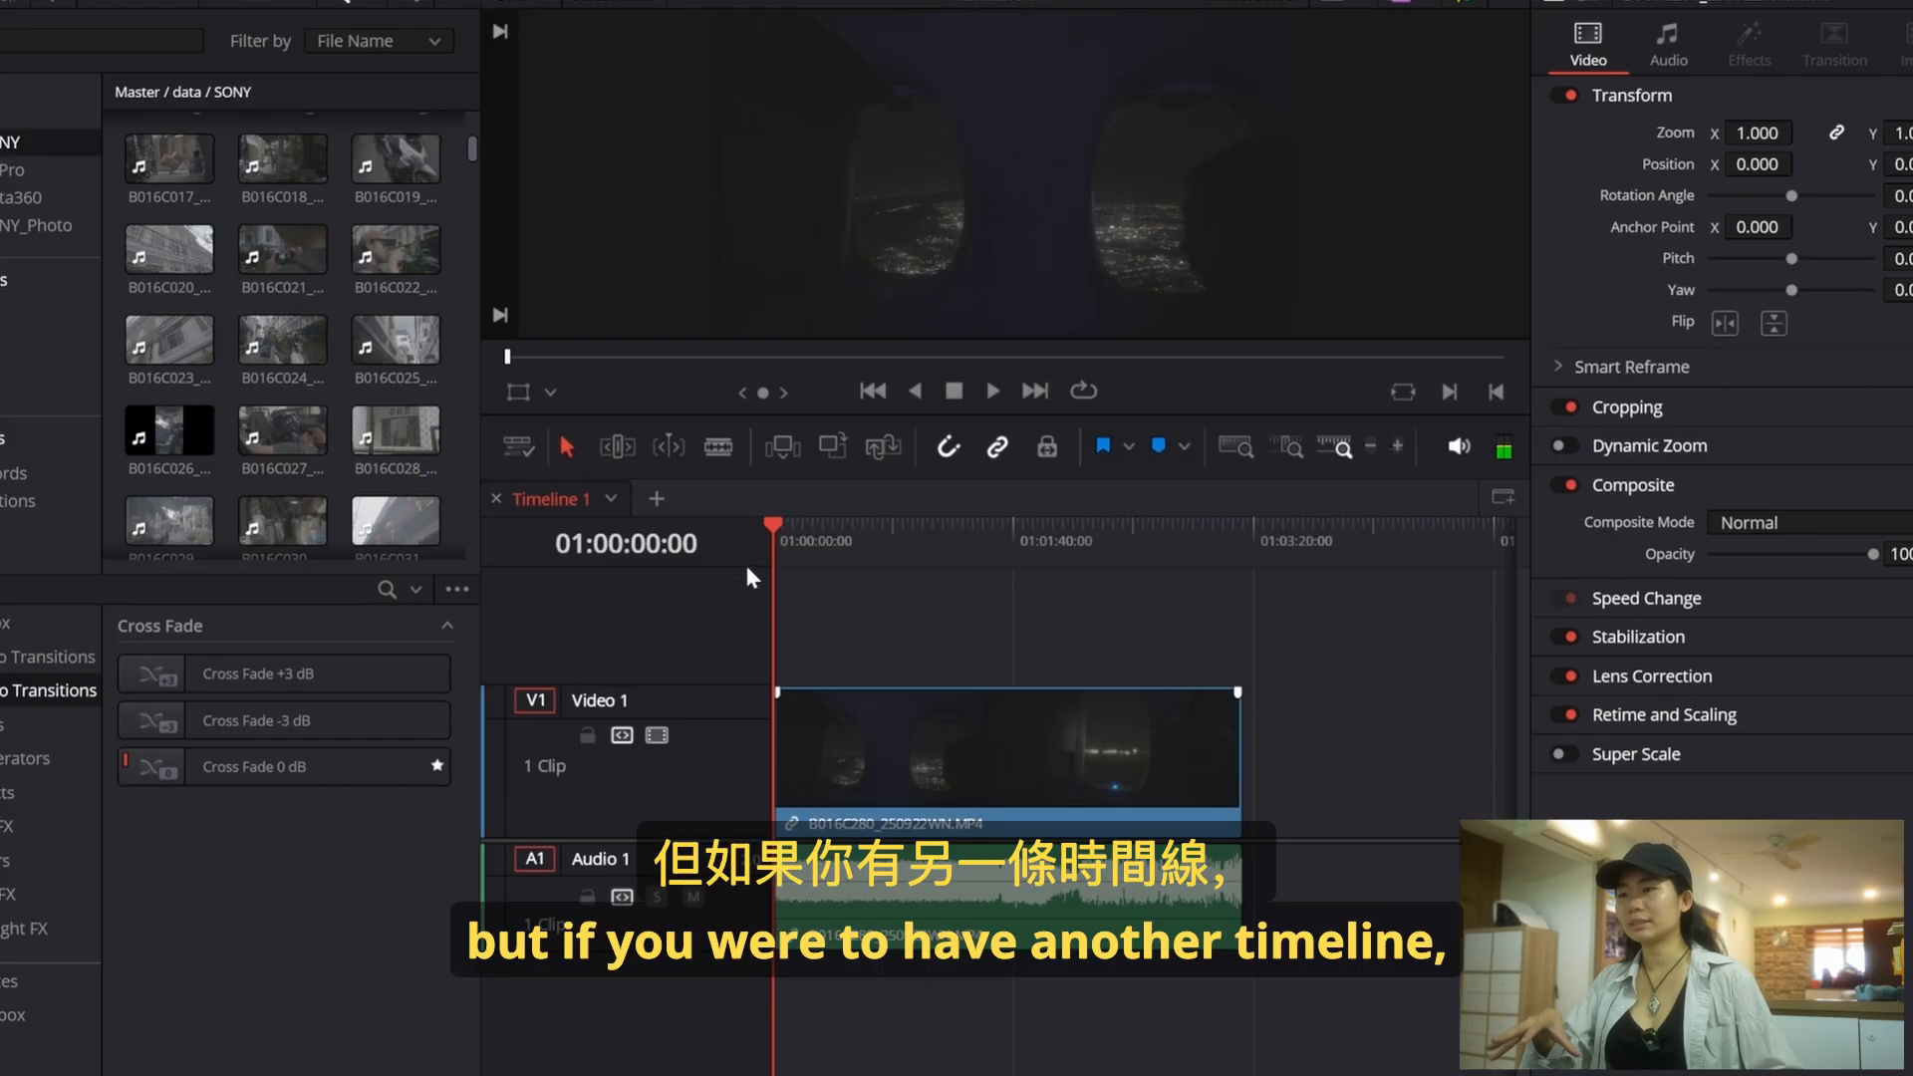
{"action": "left_click", "coordinate": [653, 503]}
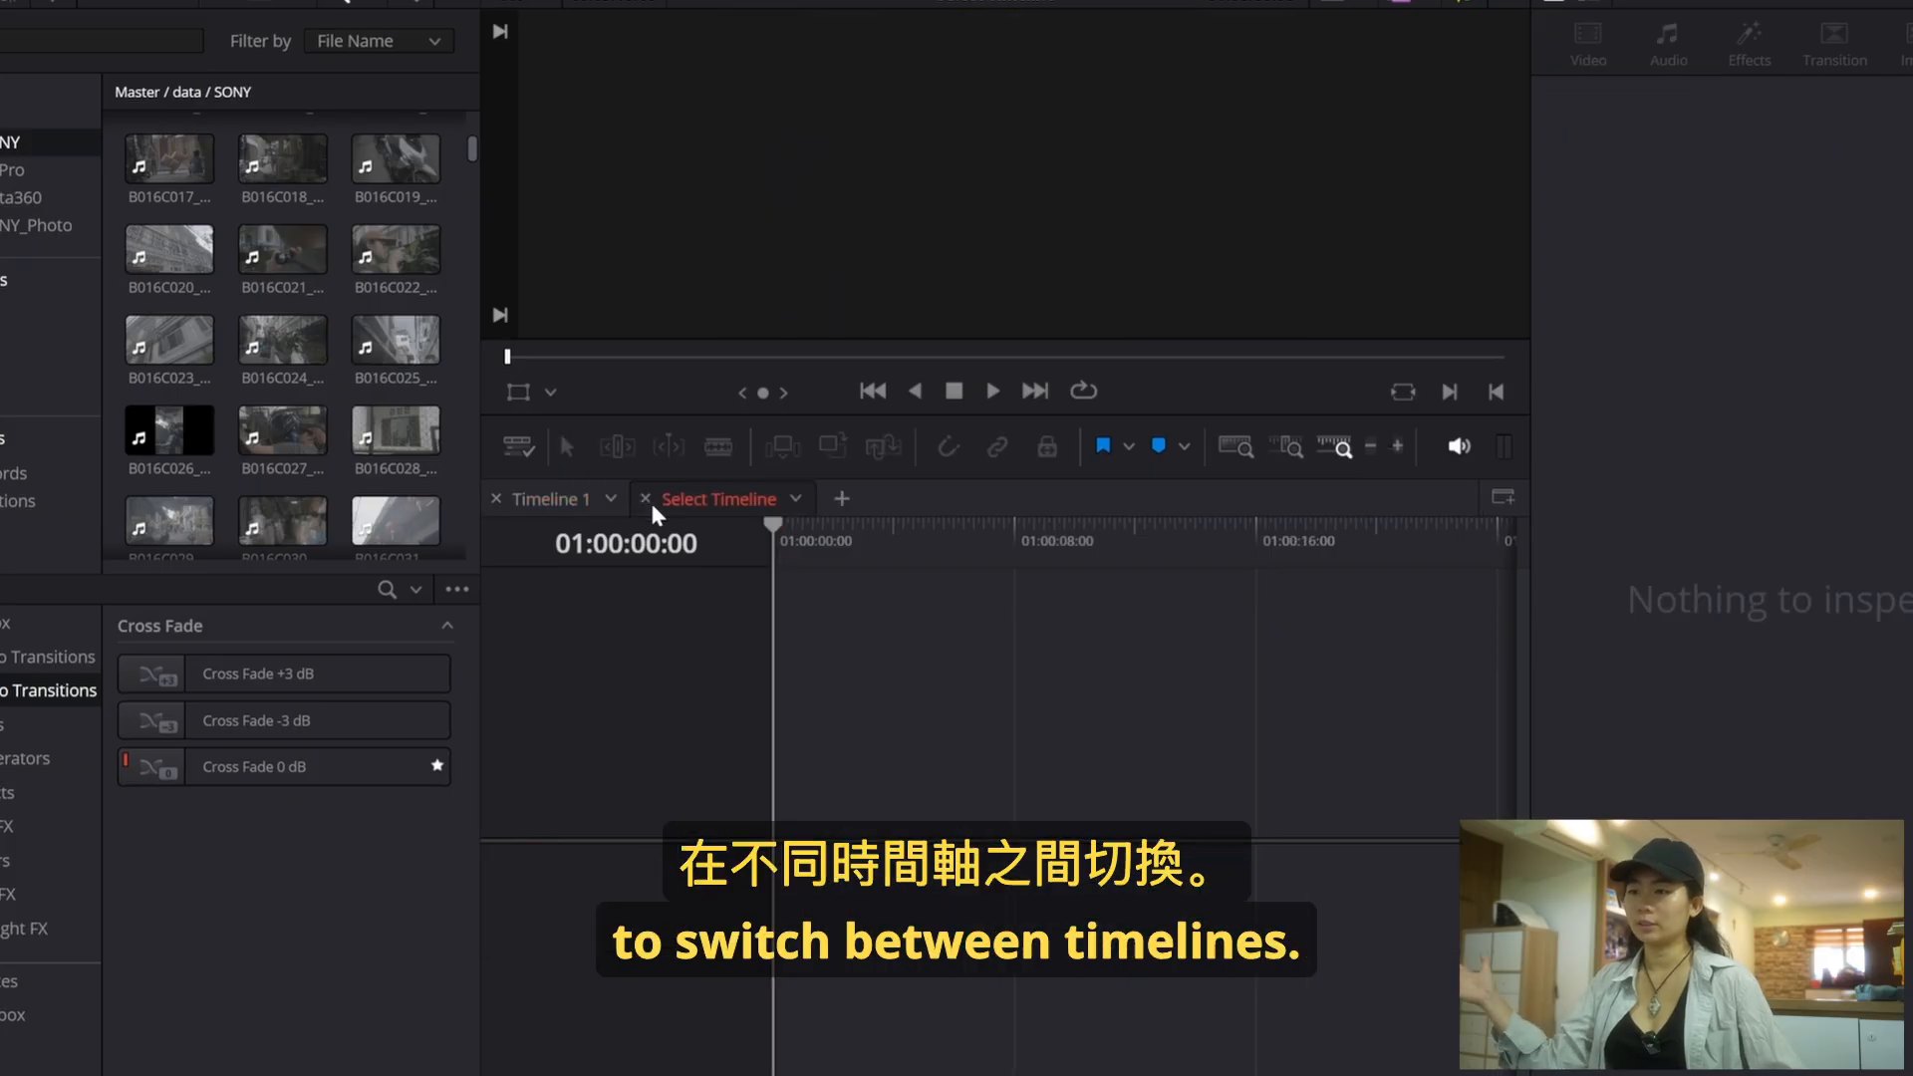
Step: Switch back and forth between Timeline 1 and the empty timeline tab, and close the empty one
{"action": "left_click", "coordinate": [553, 500]}
{"action": "left_click", "coordinate": [698, 504]}
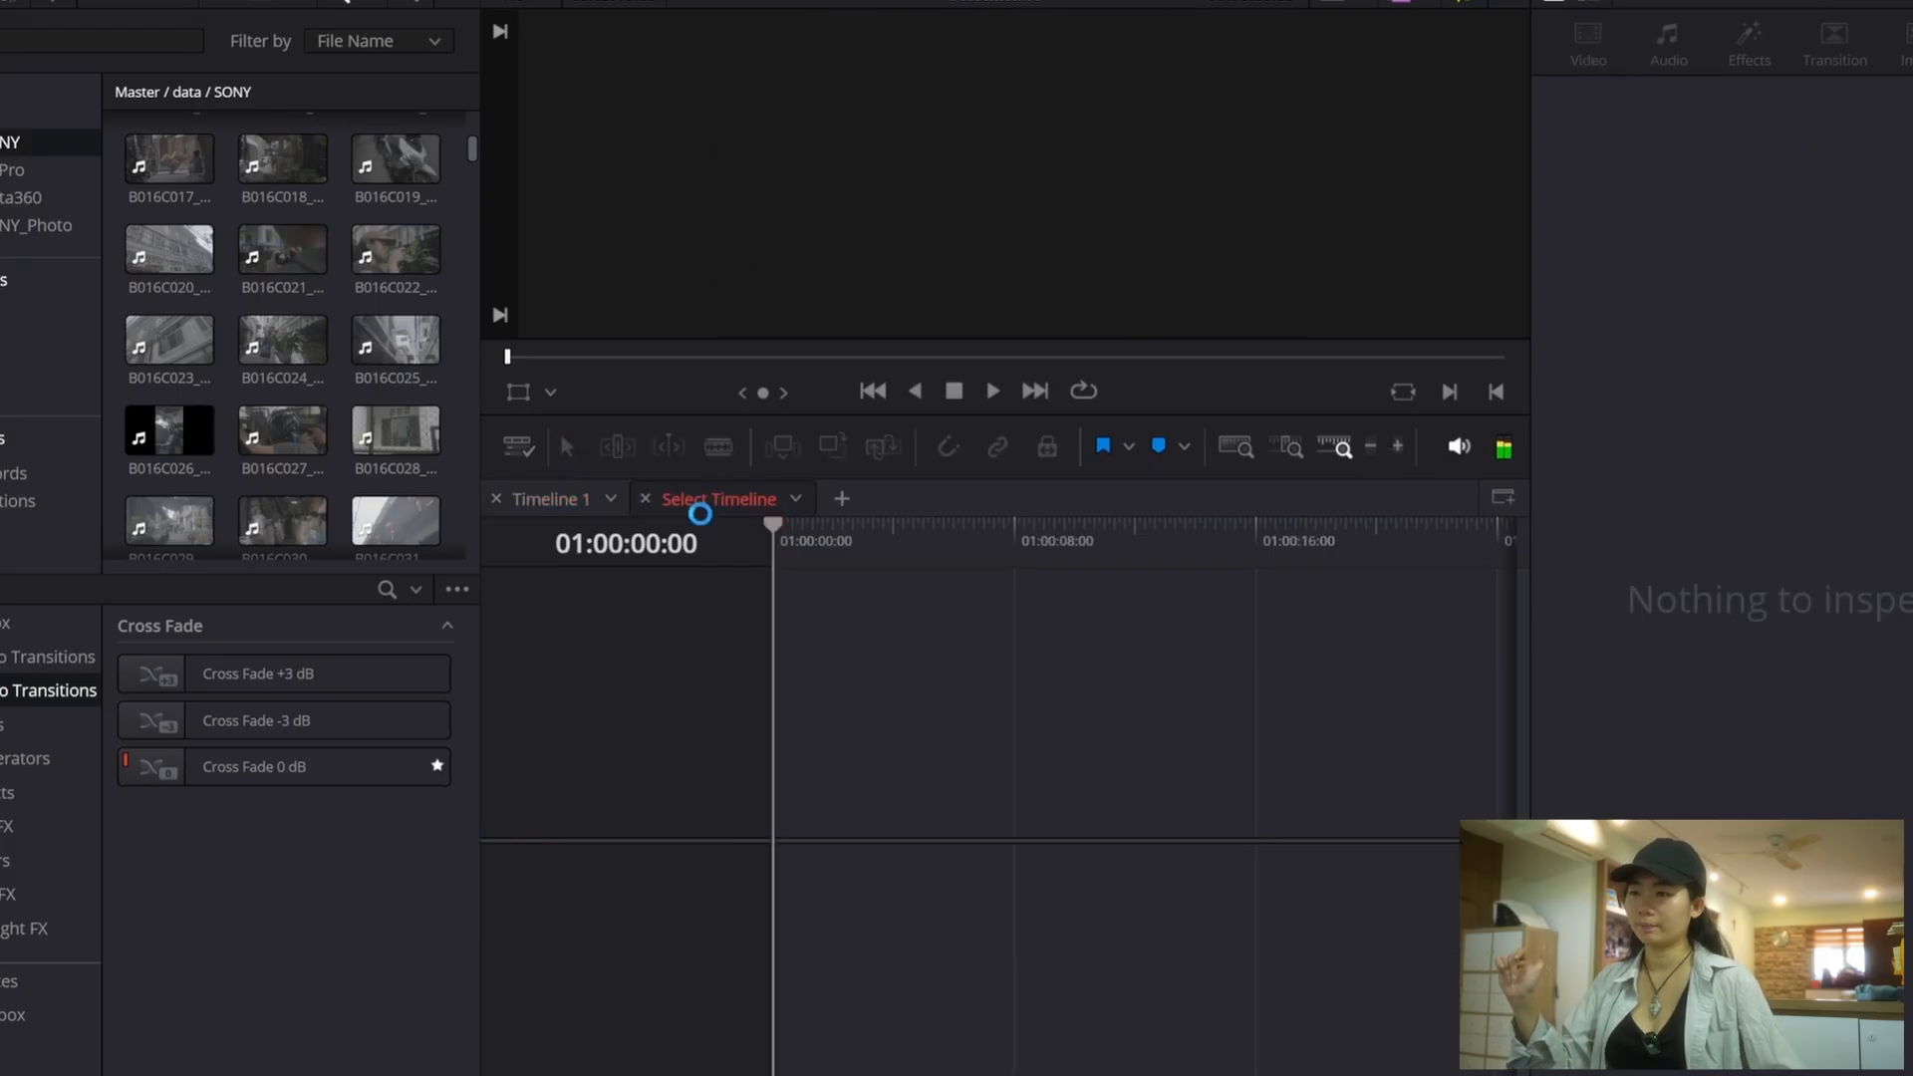
{"action": "left_click", "coordinate": [586, 498]}
{"action": "left_click", "coordinate": [654, 497]}
{"action": "left_click", "coordinate": [522, 496]}
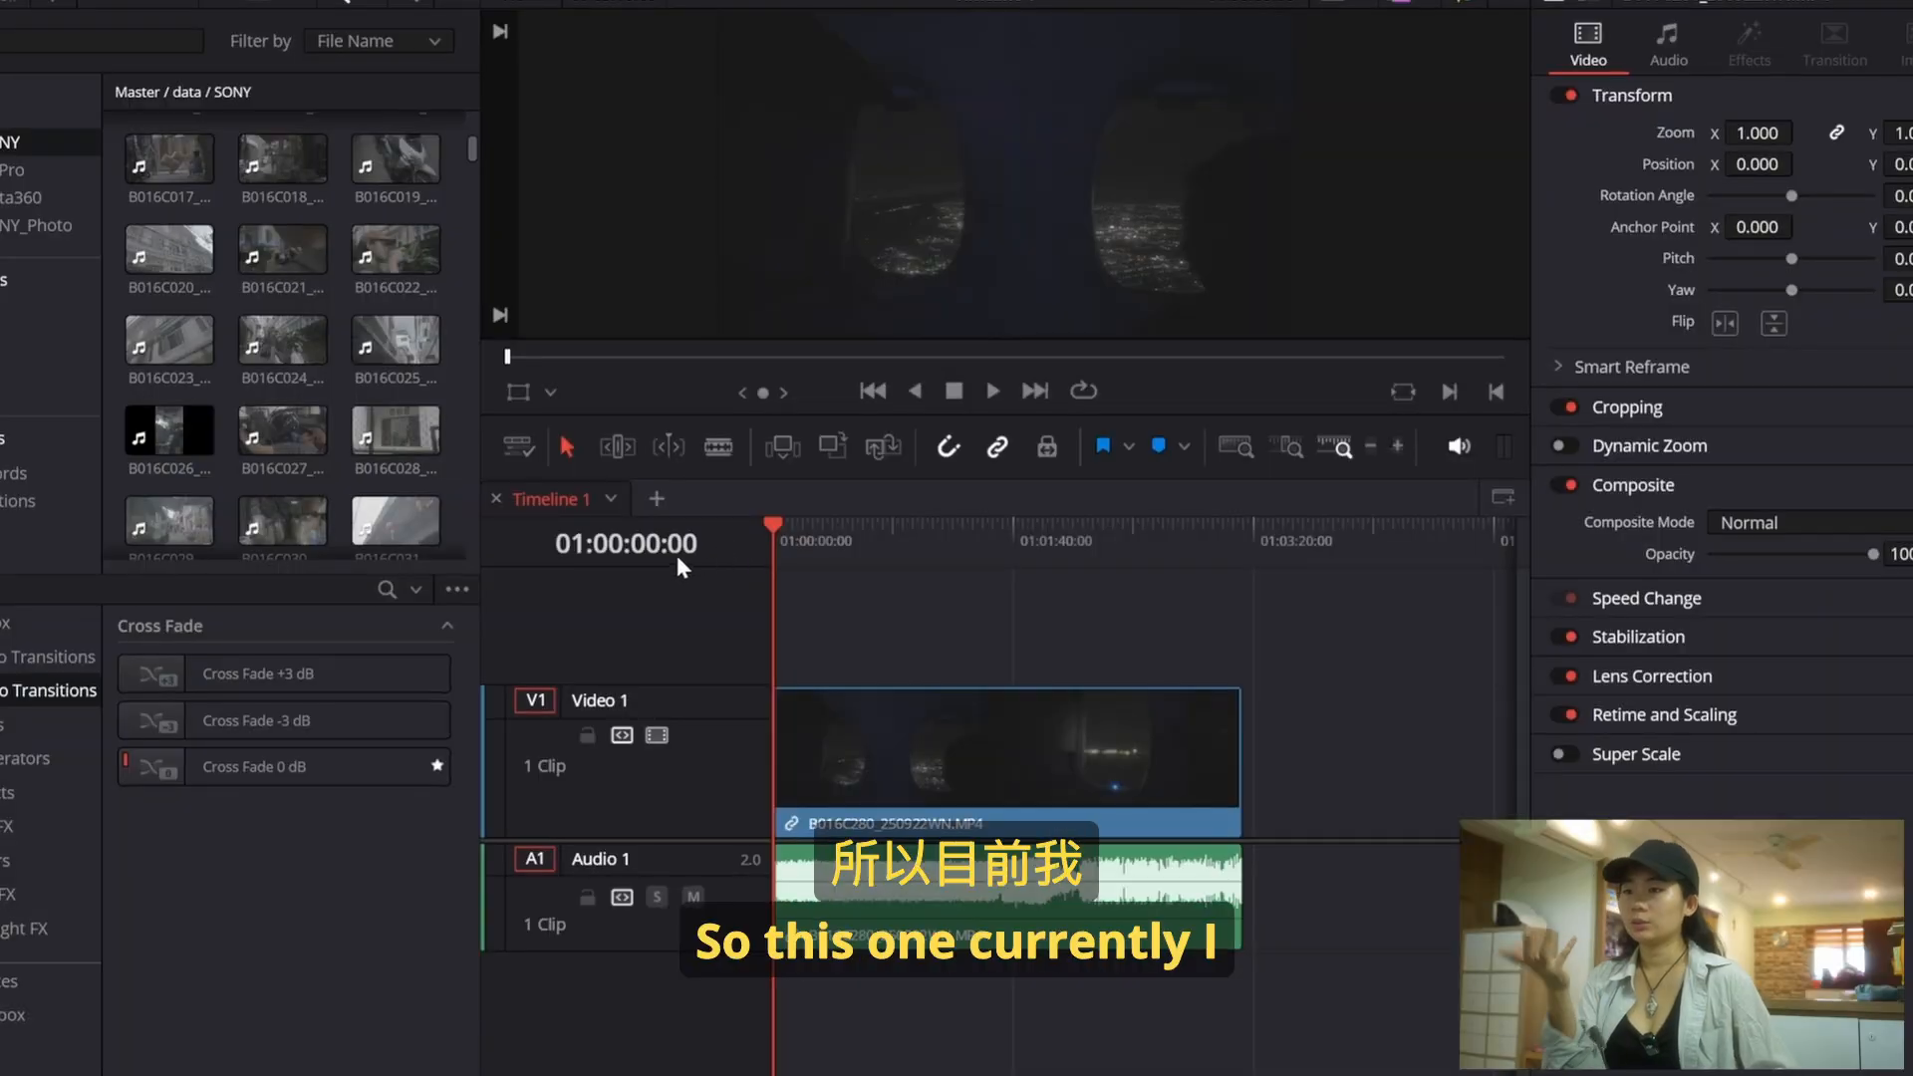
Step: Turn off the display of stacked timelines
{"action": "left_click", "coordinate": [519, 445]}
{"action": "left_click", "coordinate": [564, 498]}
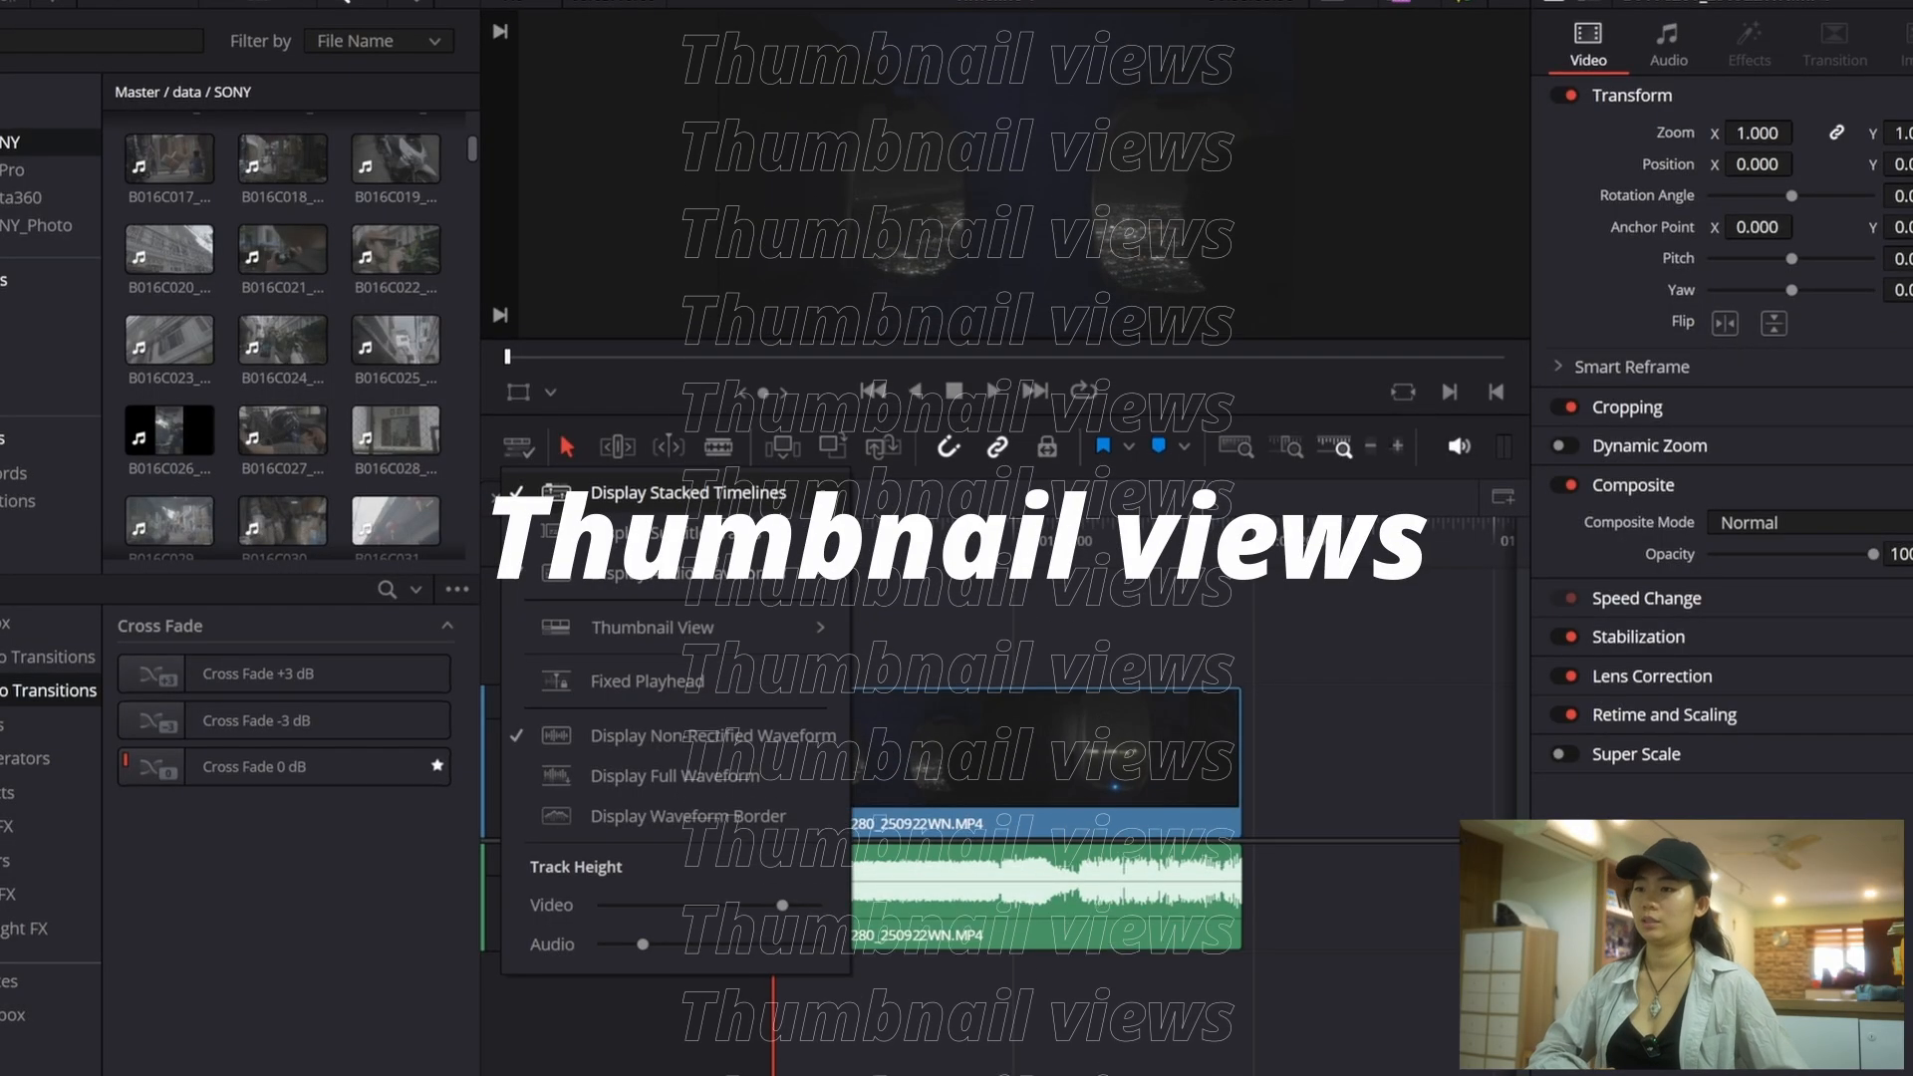
{"action": "left_click", "coordinate": [511, 449]}
Step: Set the timeline's thumbnail view to Thumbnail
{"action": "left_click", "coordinate": [511, 453]}
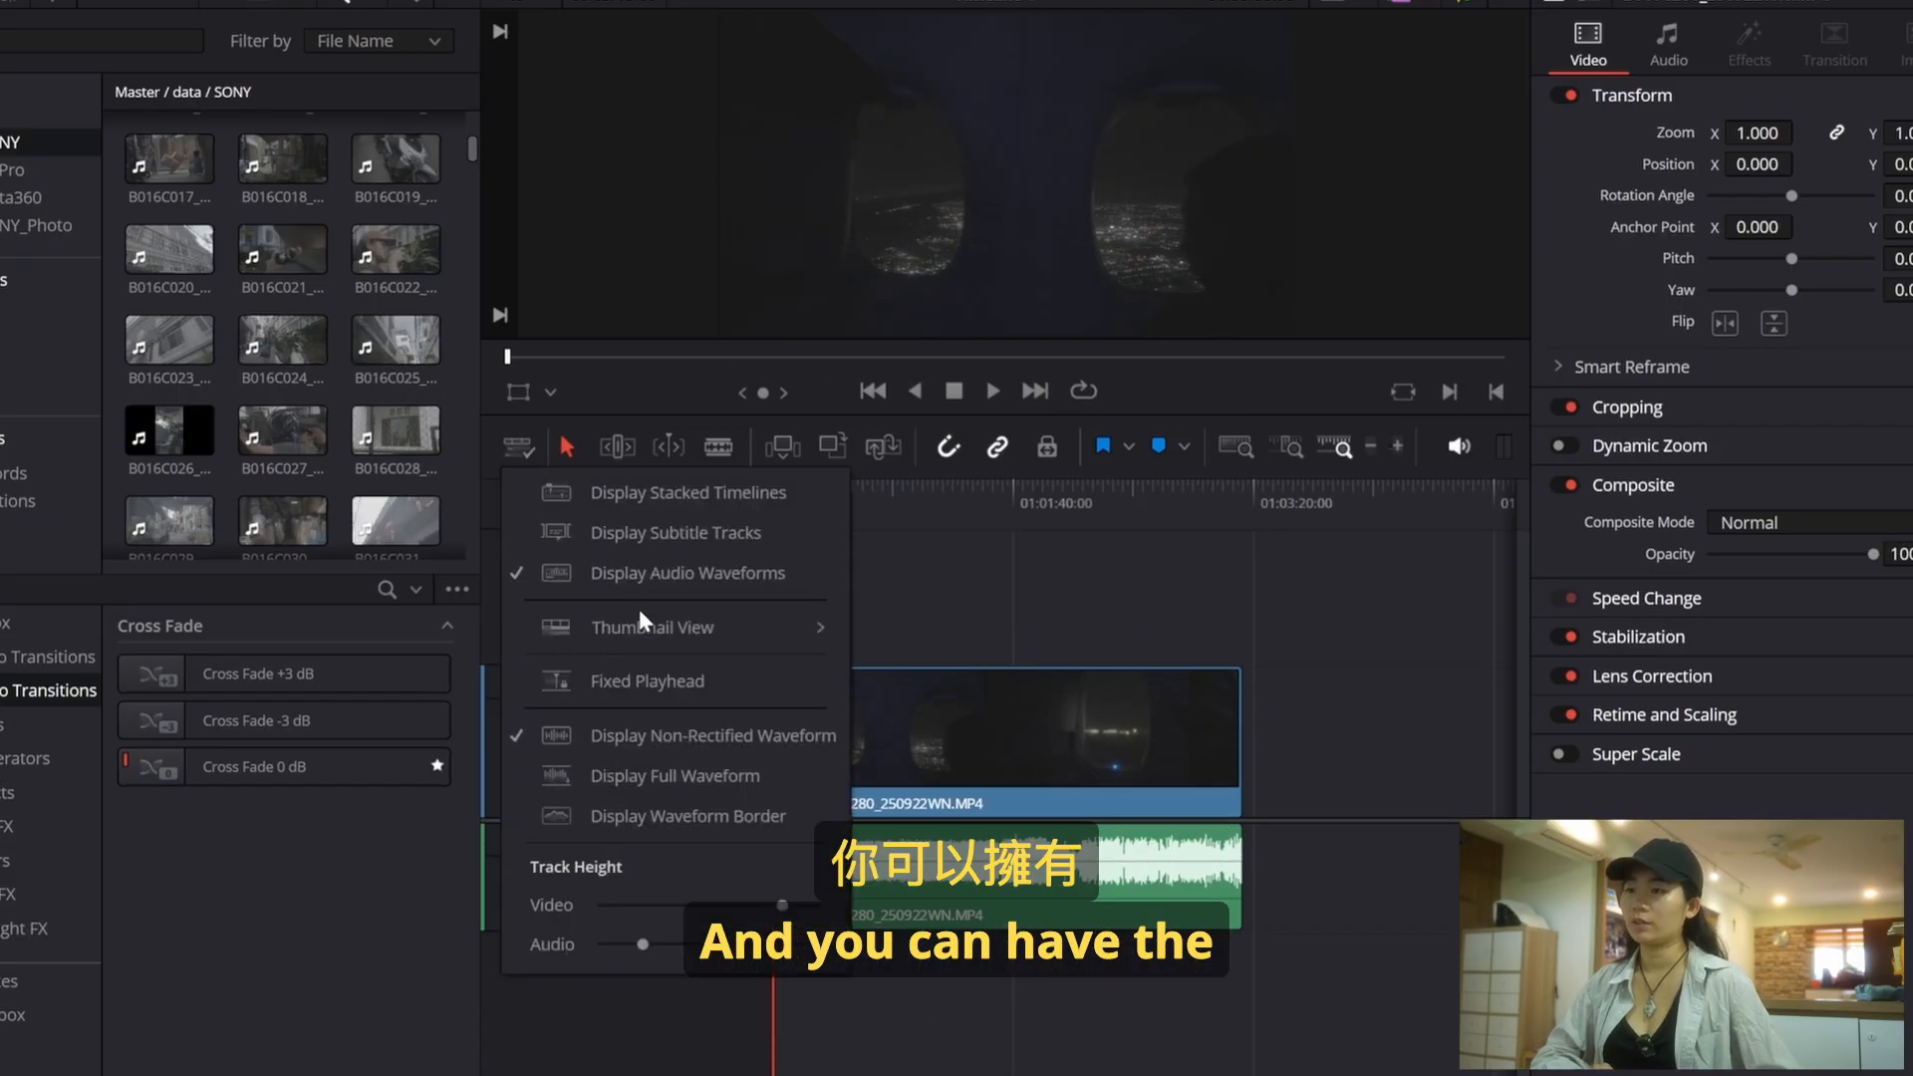
{"action": "mouse_move", "coordinate": [739, 632]}
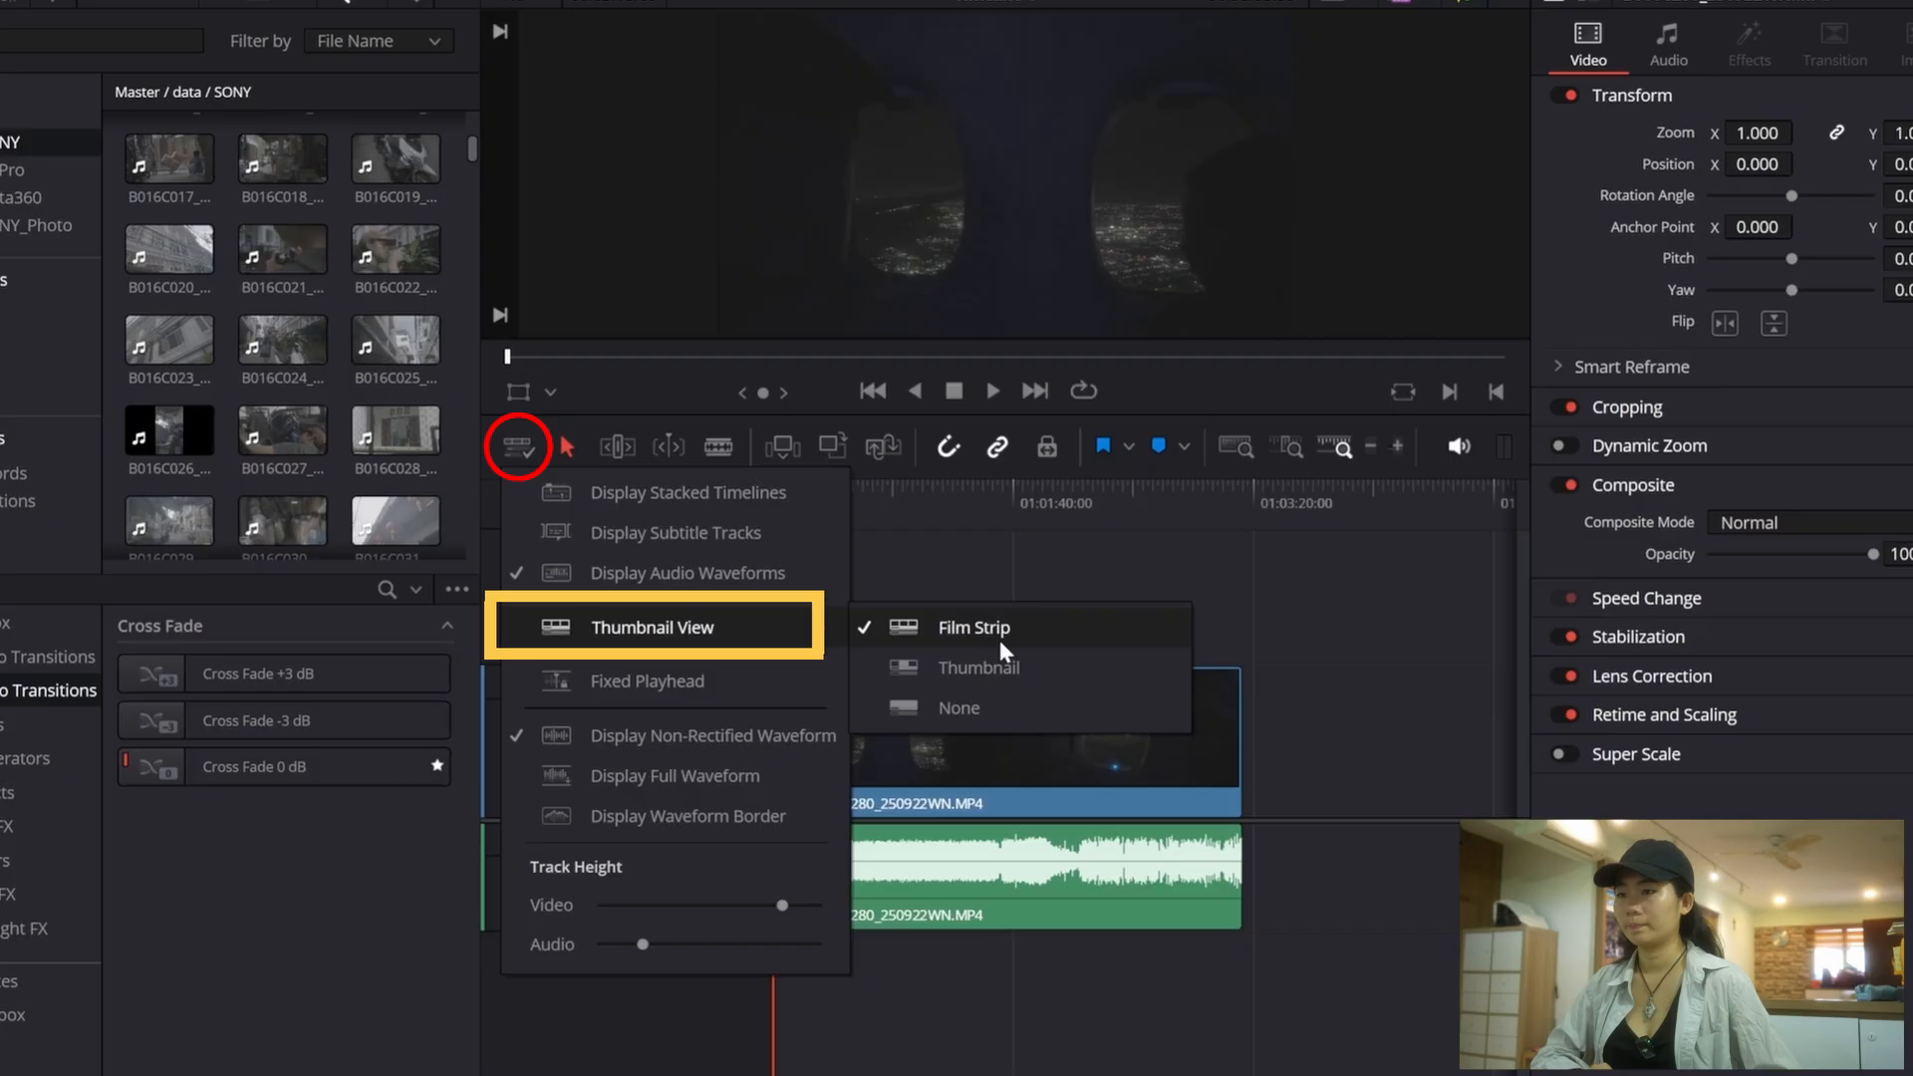
{"action": "left_click", "coordinate": [1002, 670]}
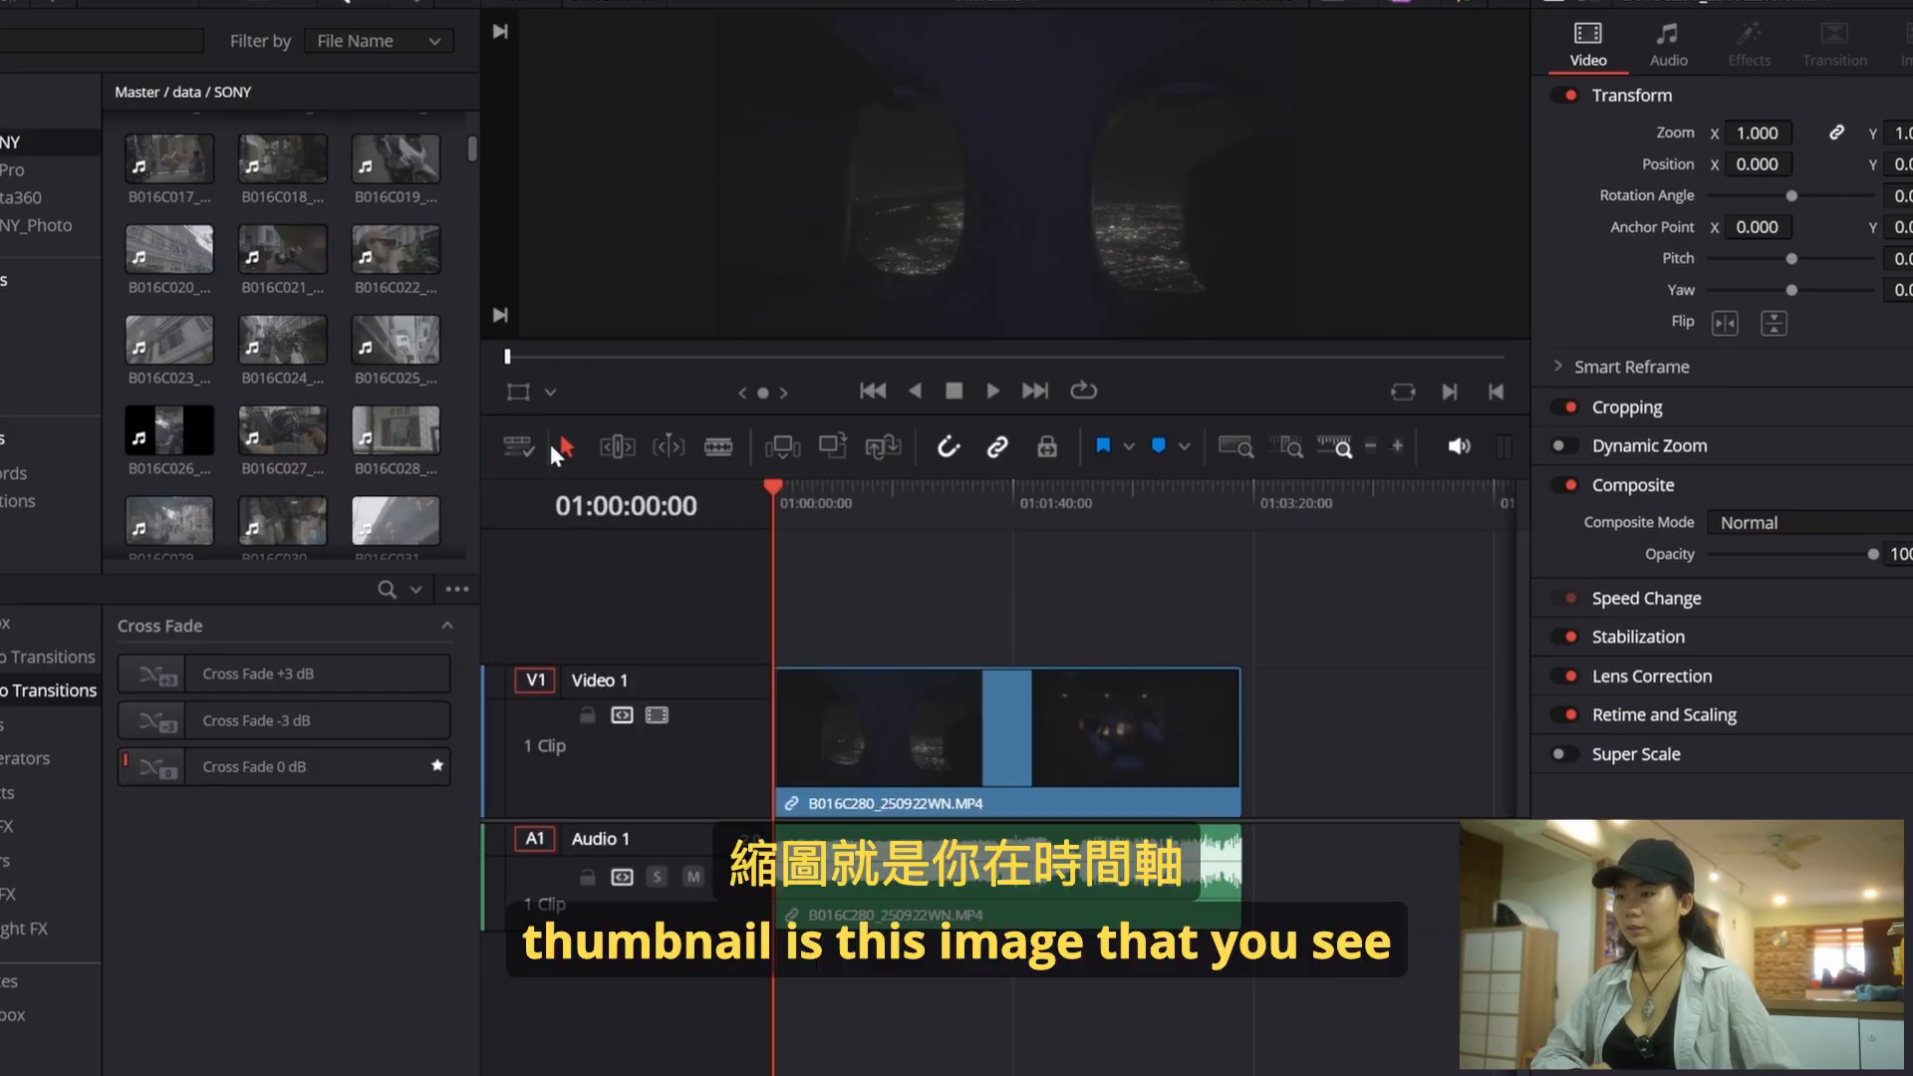
{"action": "left_click", "coordinate": [520, 447]}
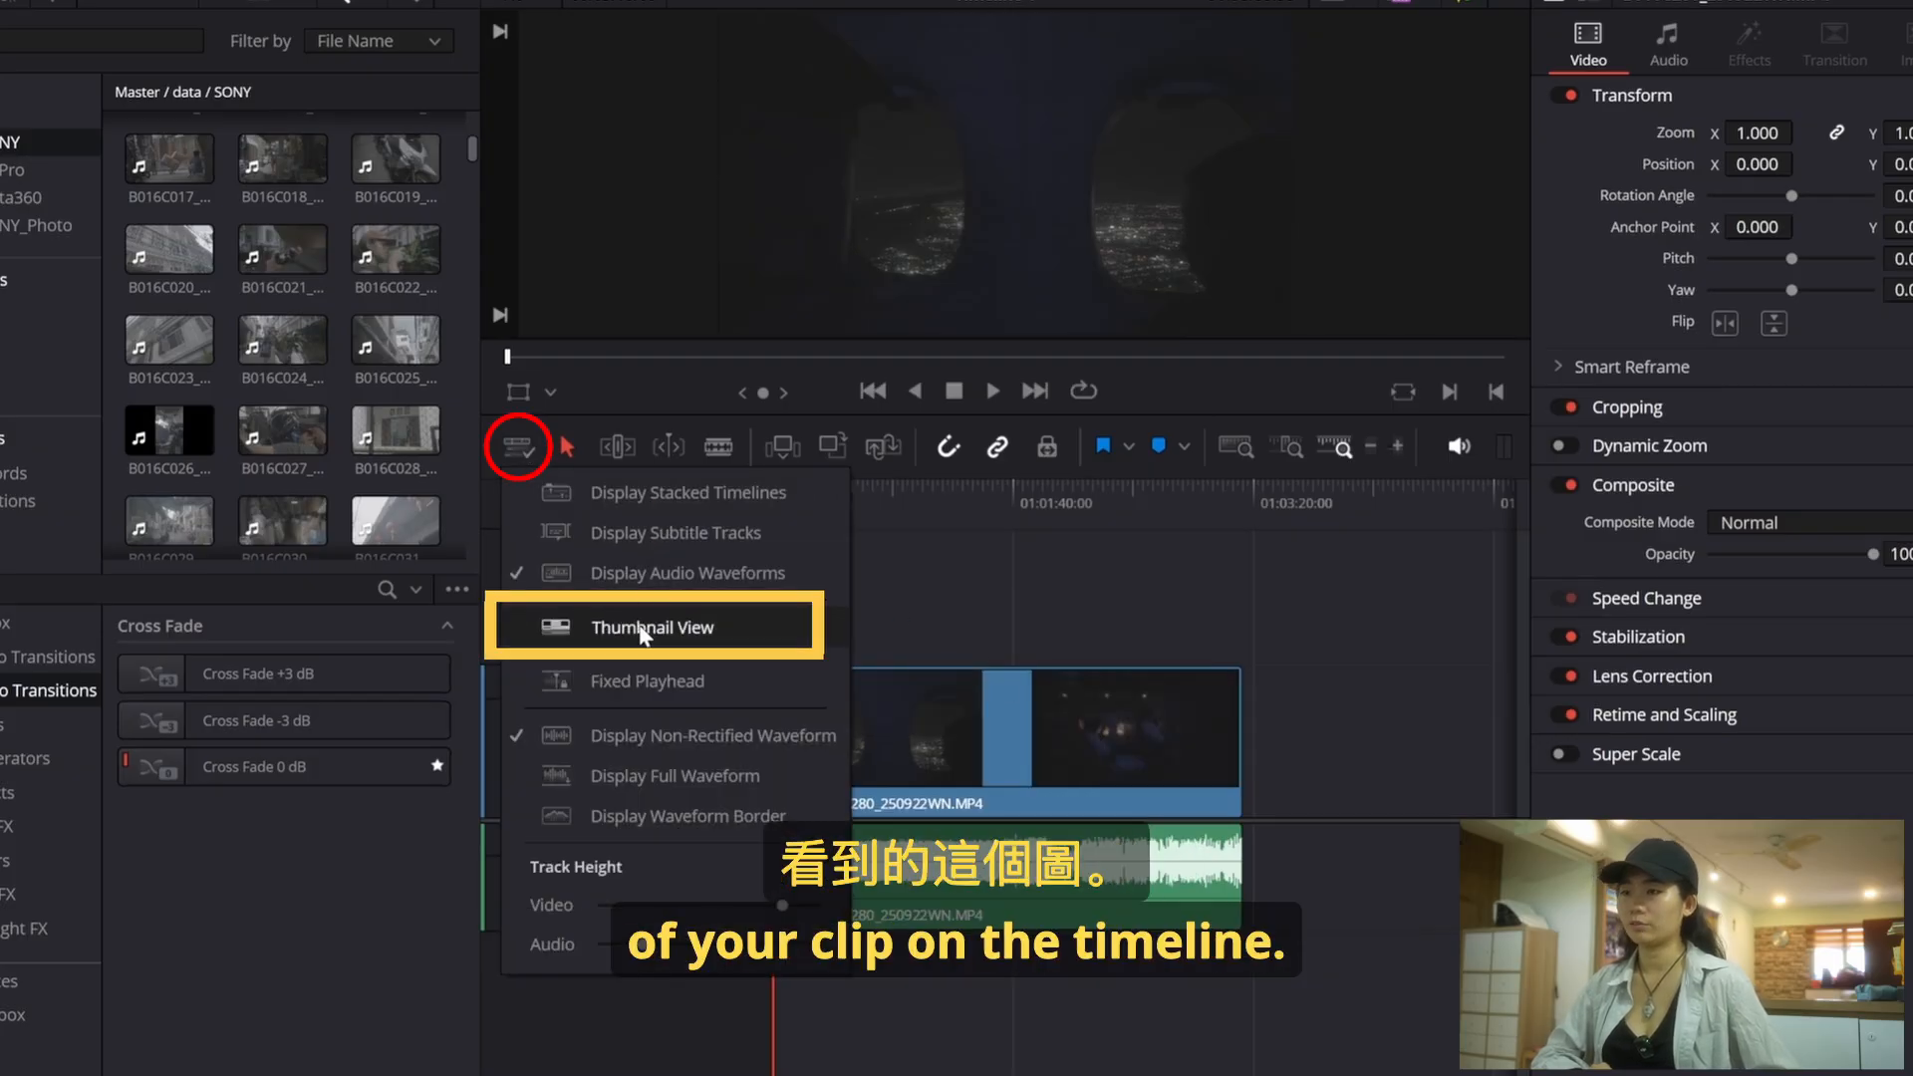
{"action": "left_click", "coordinate": [1293, 761]}
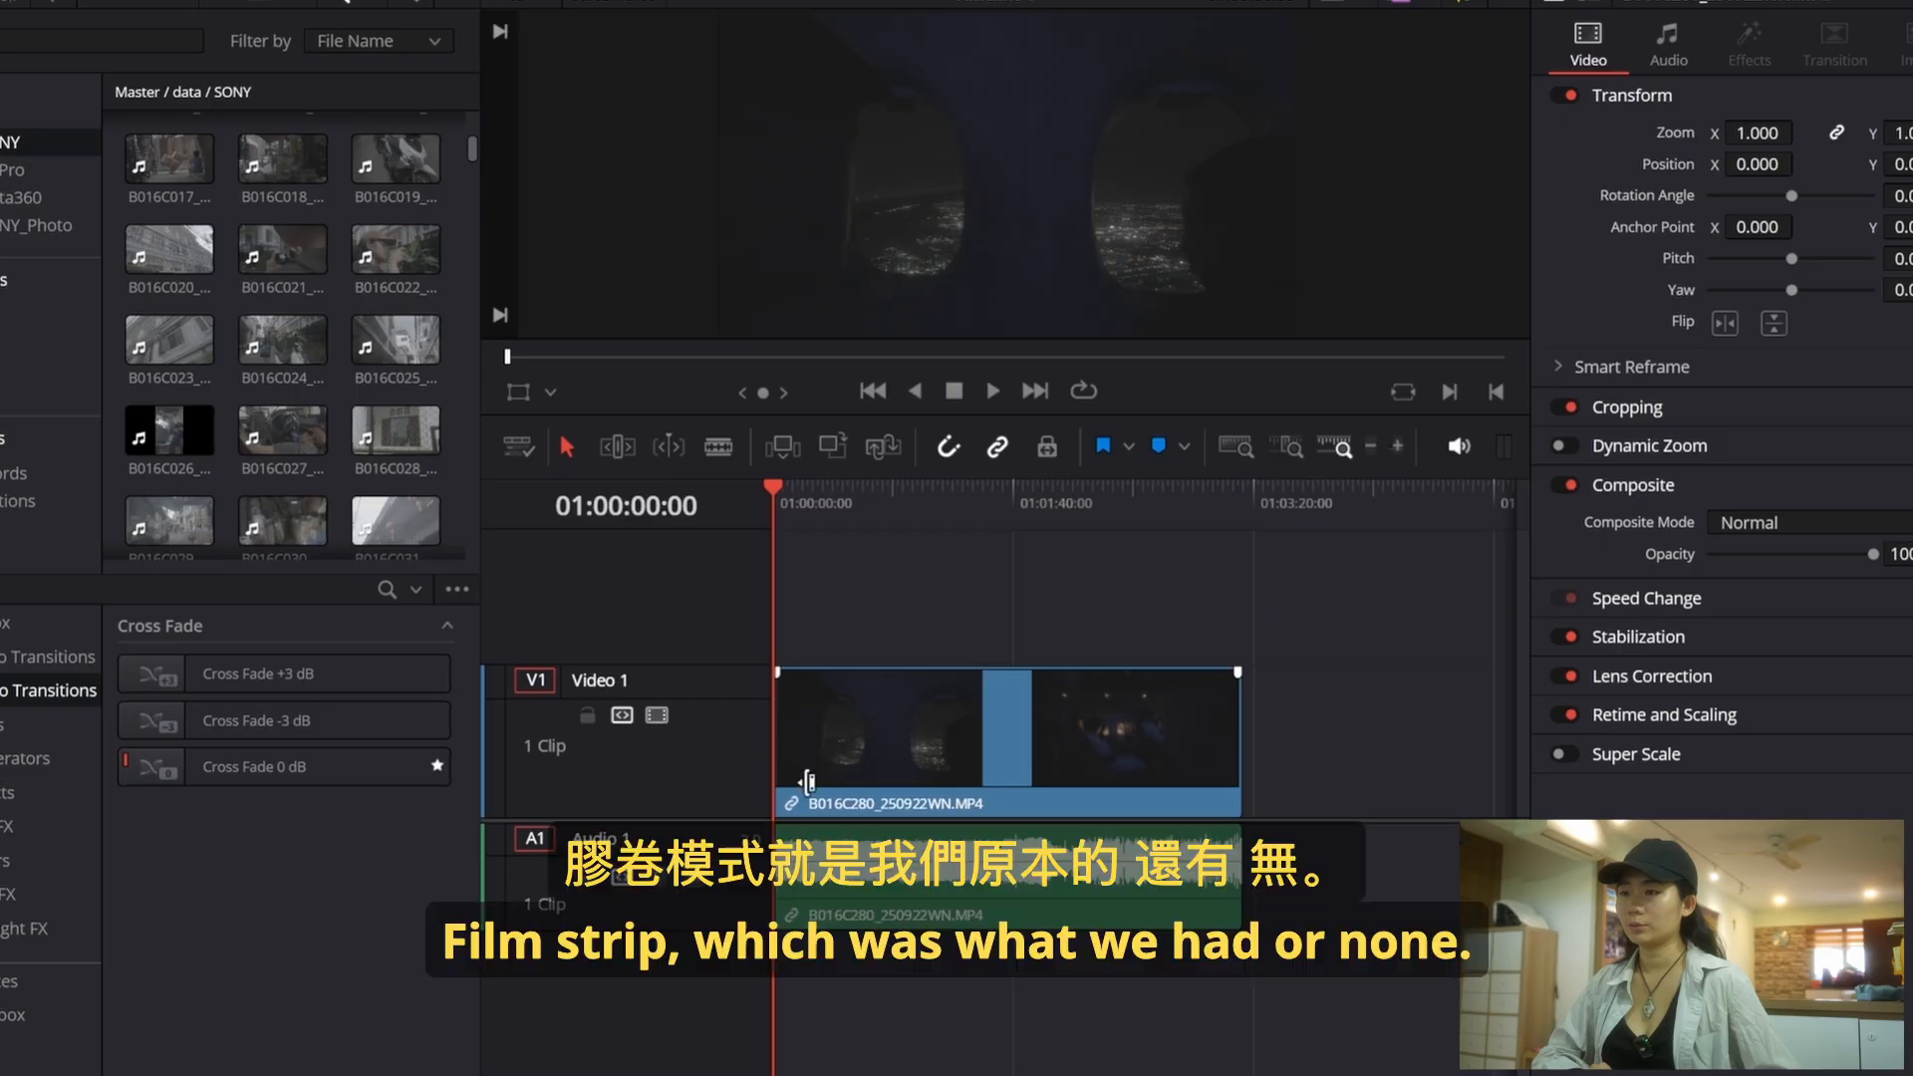
Step: Try the Film Strip thumbnail view on the timeline clip, followed by None
{"action": "left_click", "coordinate": [519, 448]}
{"action": "mouse_move", "coordinate": [751, 618]}
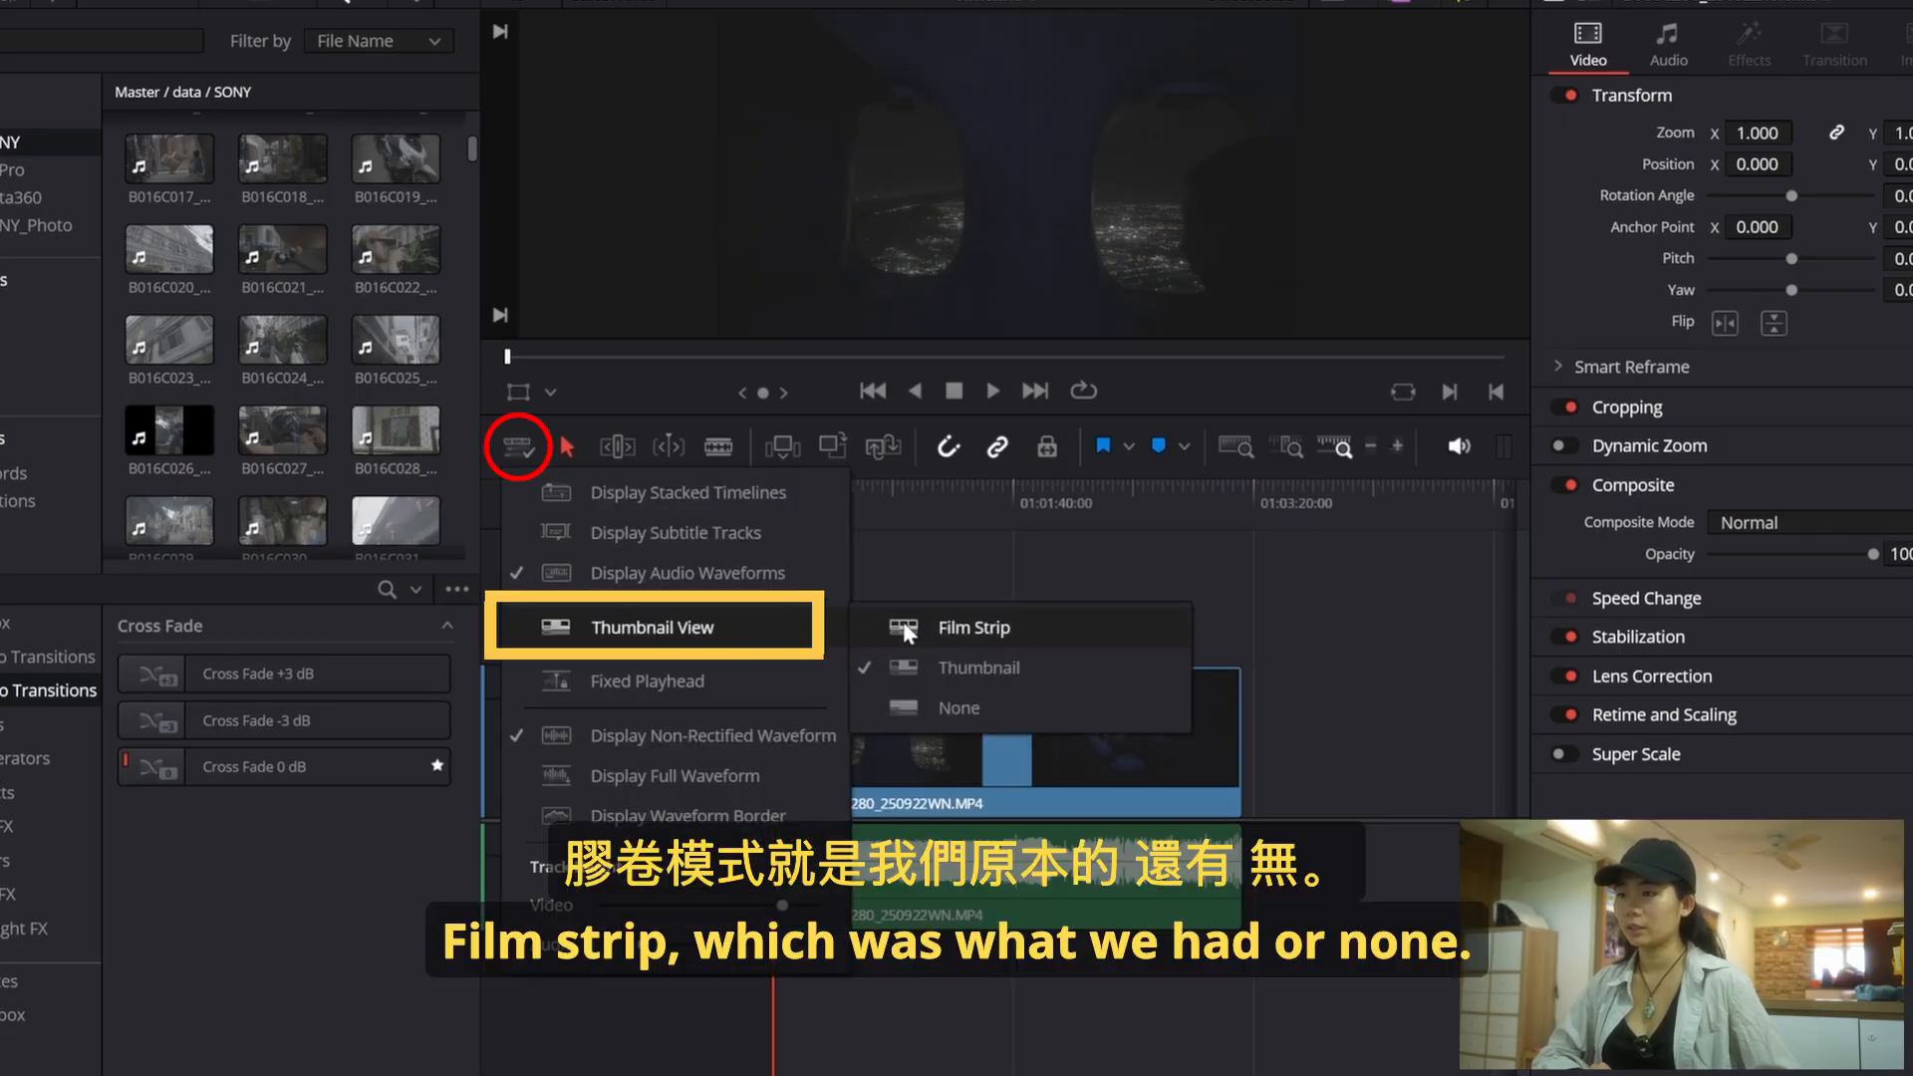
{"action": "left_click", "coordinate": [926, 619]}
{"action": "left_click", "coordinate": [519, 447]}
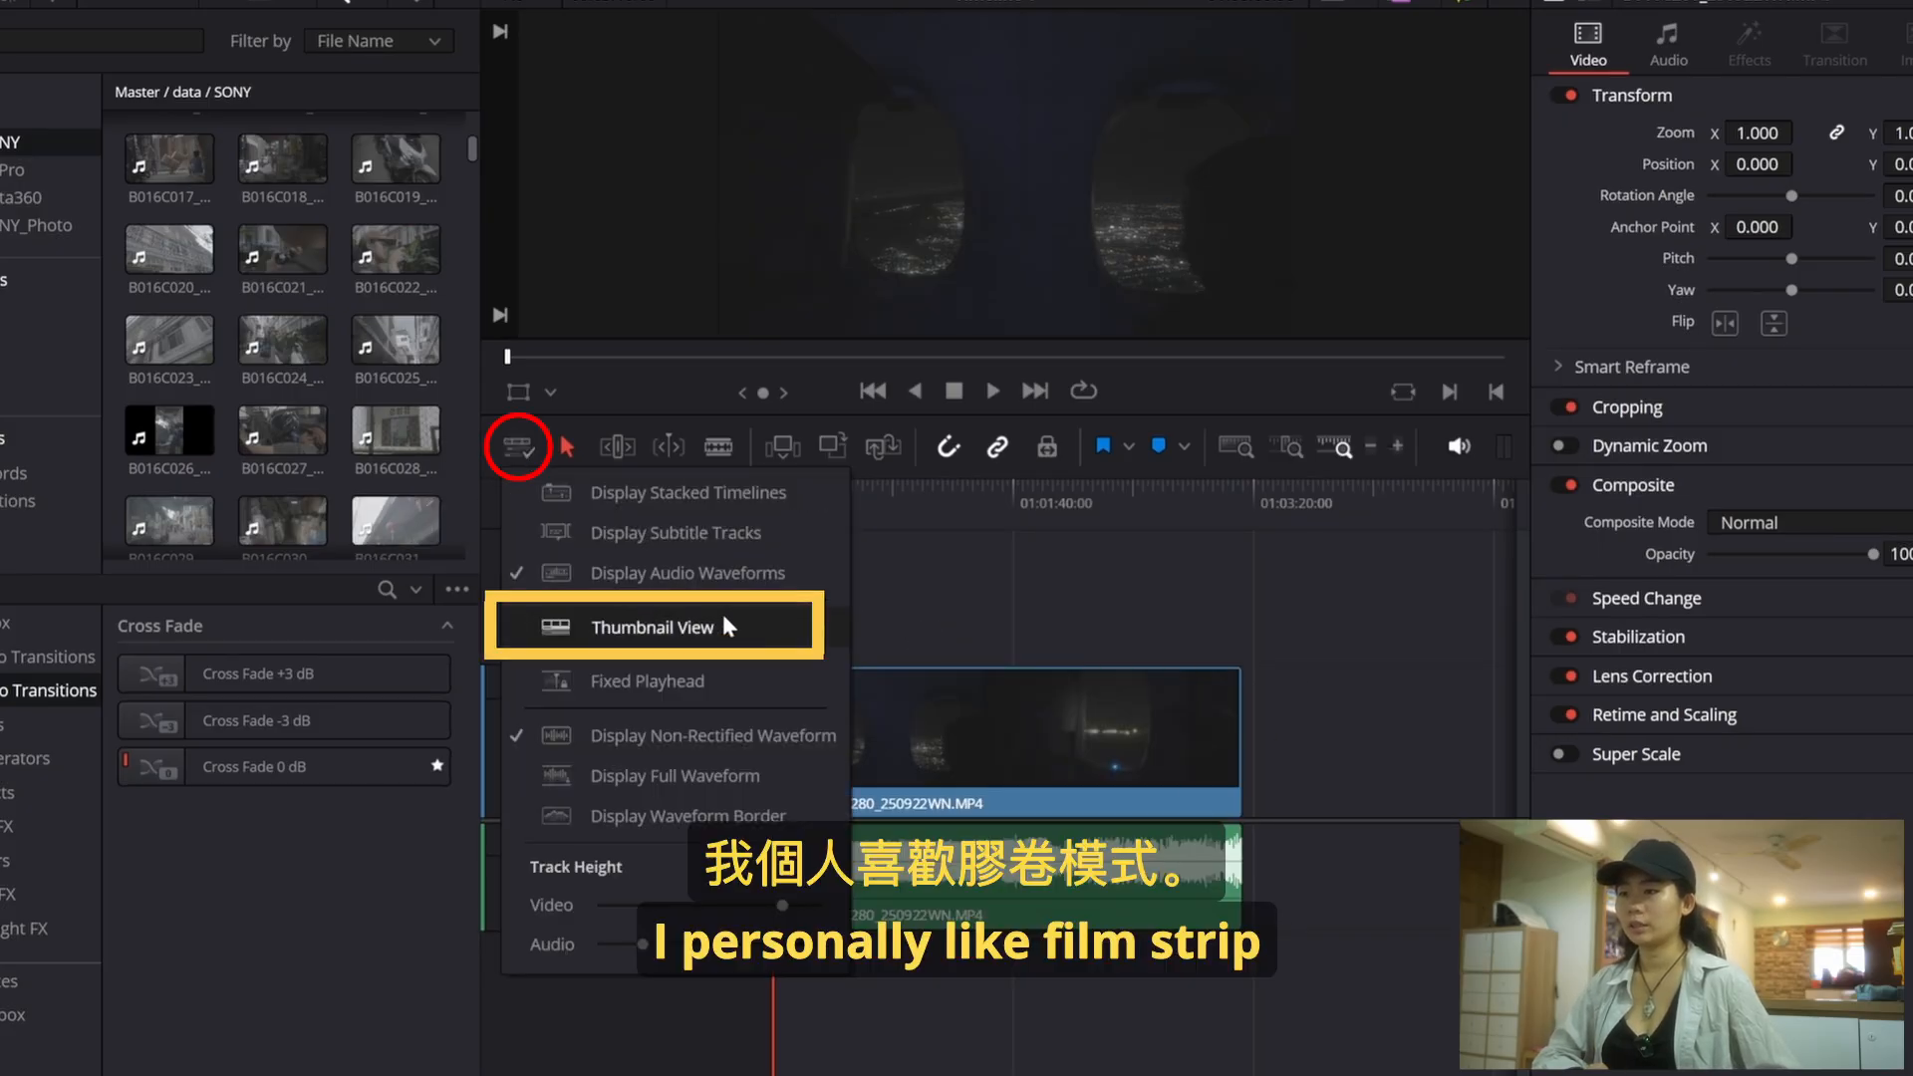
{"action": "left_click", "coordinate": [955, 709]}
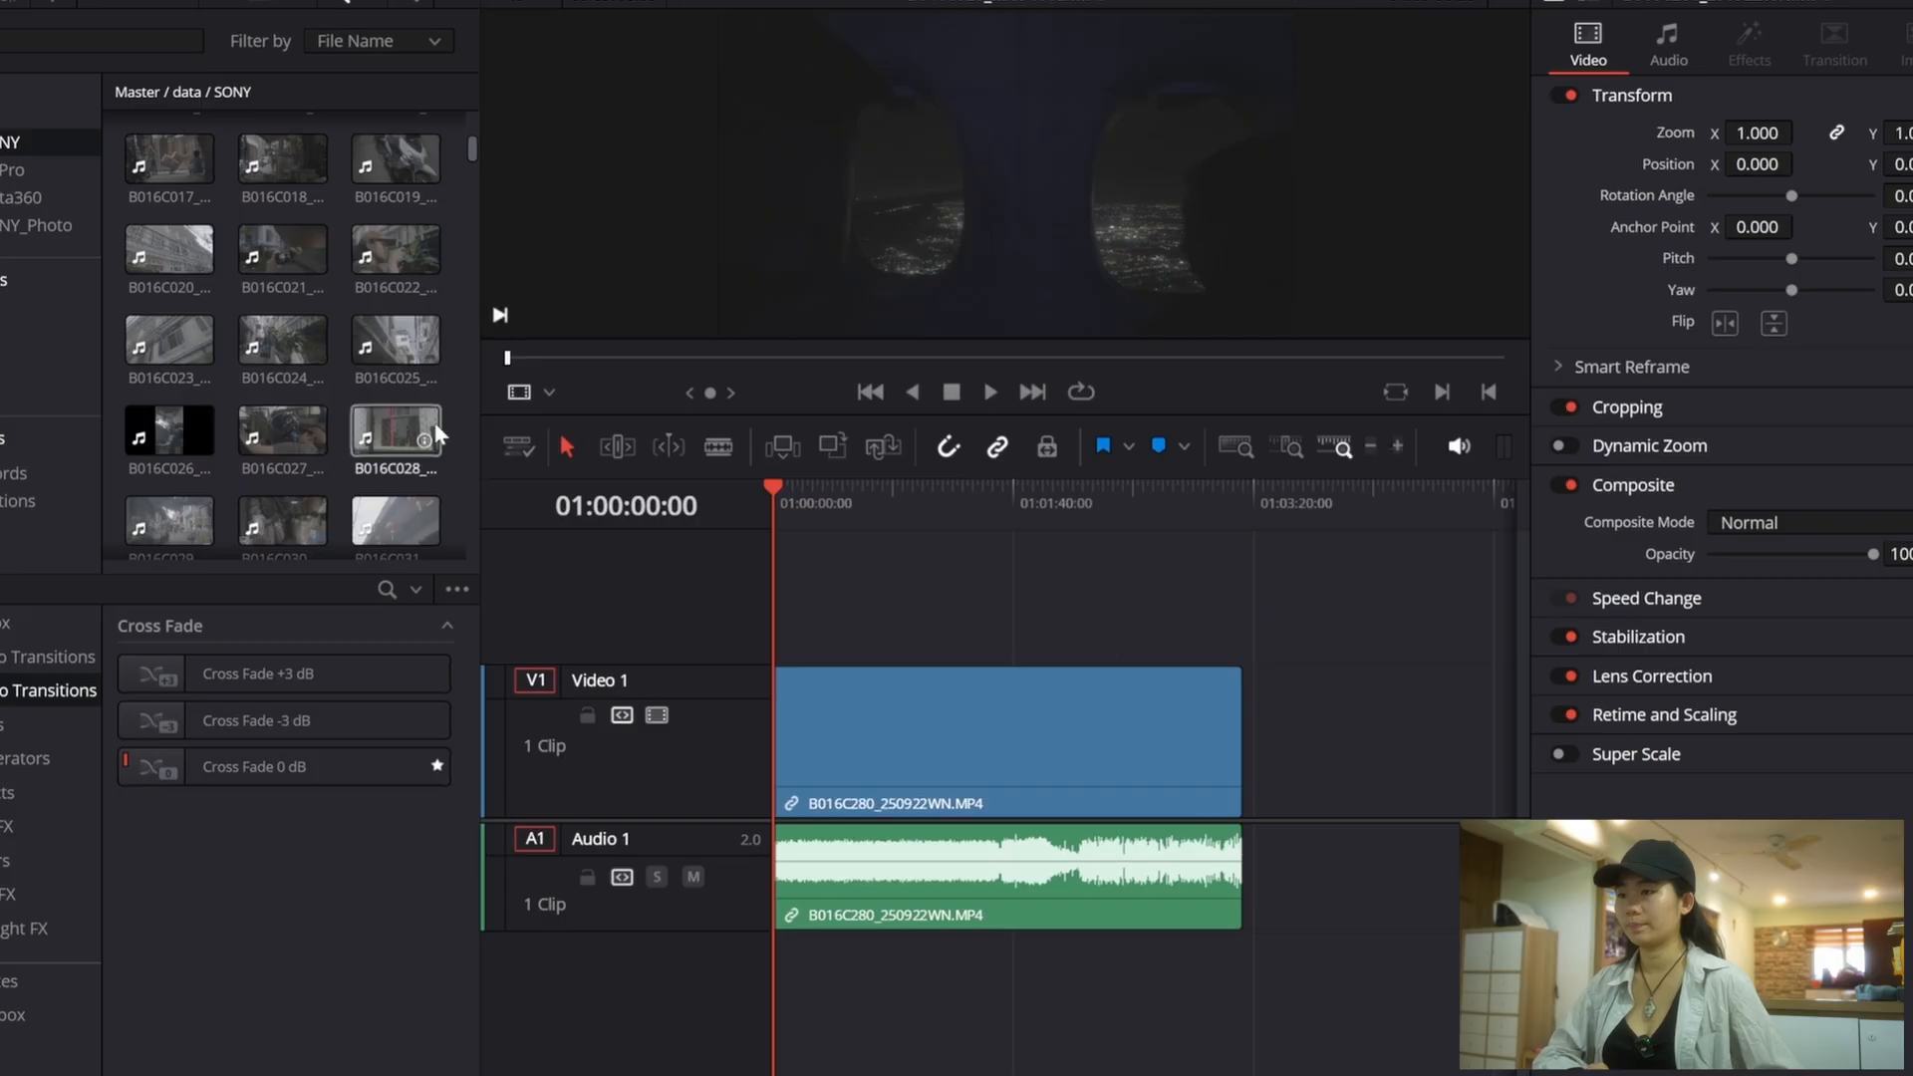
Step: Set the thumbnail view to Film Strip and scrub the playhead to about 01:02:55 in the clip
{"action": "left_click", "coordinate": [522, 448]}
{"action": "mouse_move", "coordinate": [738, 628]}
{"action": "left_click", "coordinate": [895, 628]}
{"action": "left_click_drag", "start_coordinate": [882, 493], "coordinate": [1195, 505]}
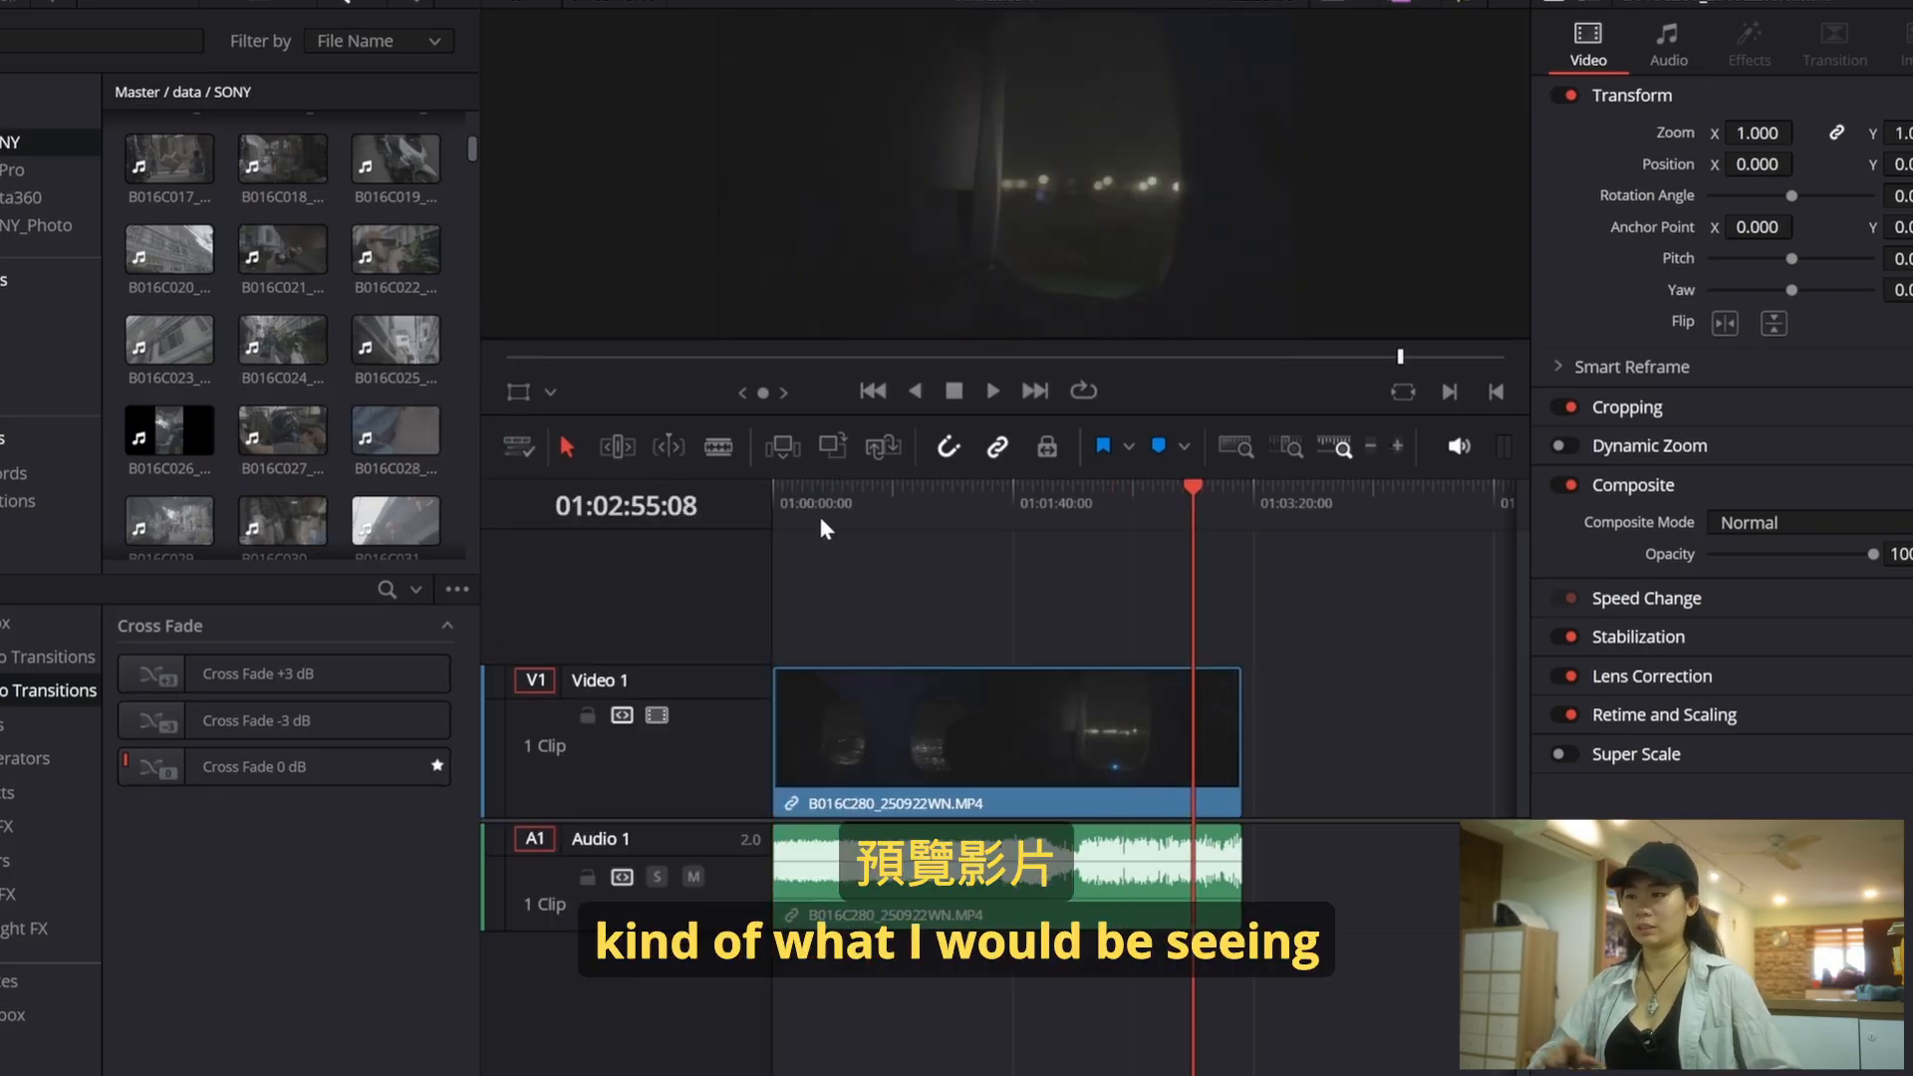
Step: Turn on Fixed Playhead and scrub back and forth so the timeline moves beneath the playhead
{"action": "left_click", "coordinate": [520, 447]}
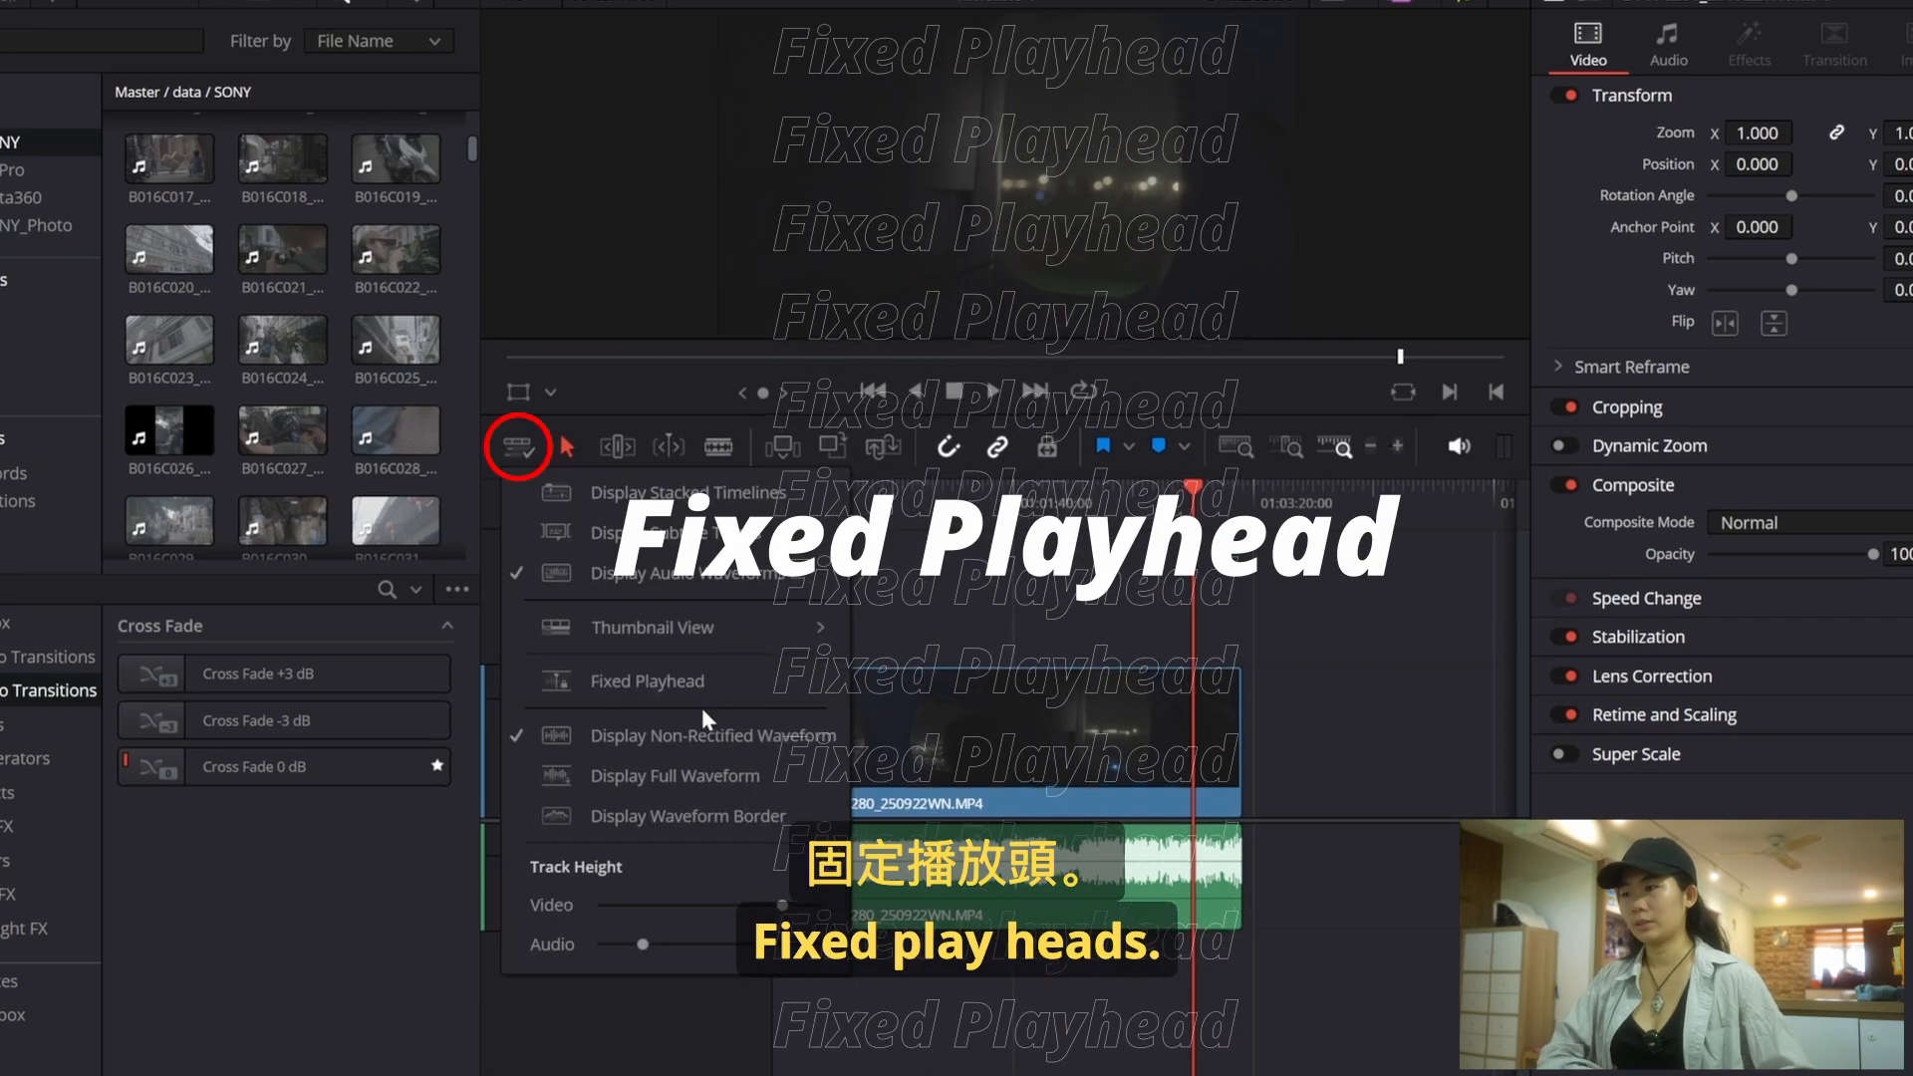
{"action": "left_click", "coordinate": [713, 691]}
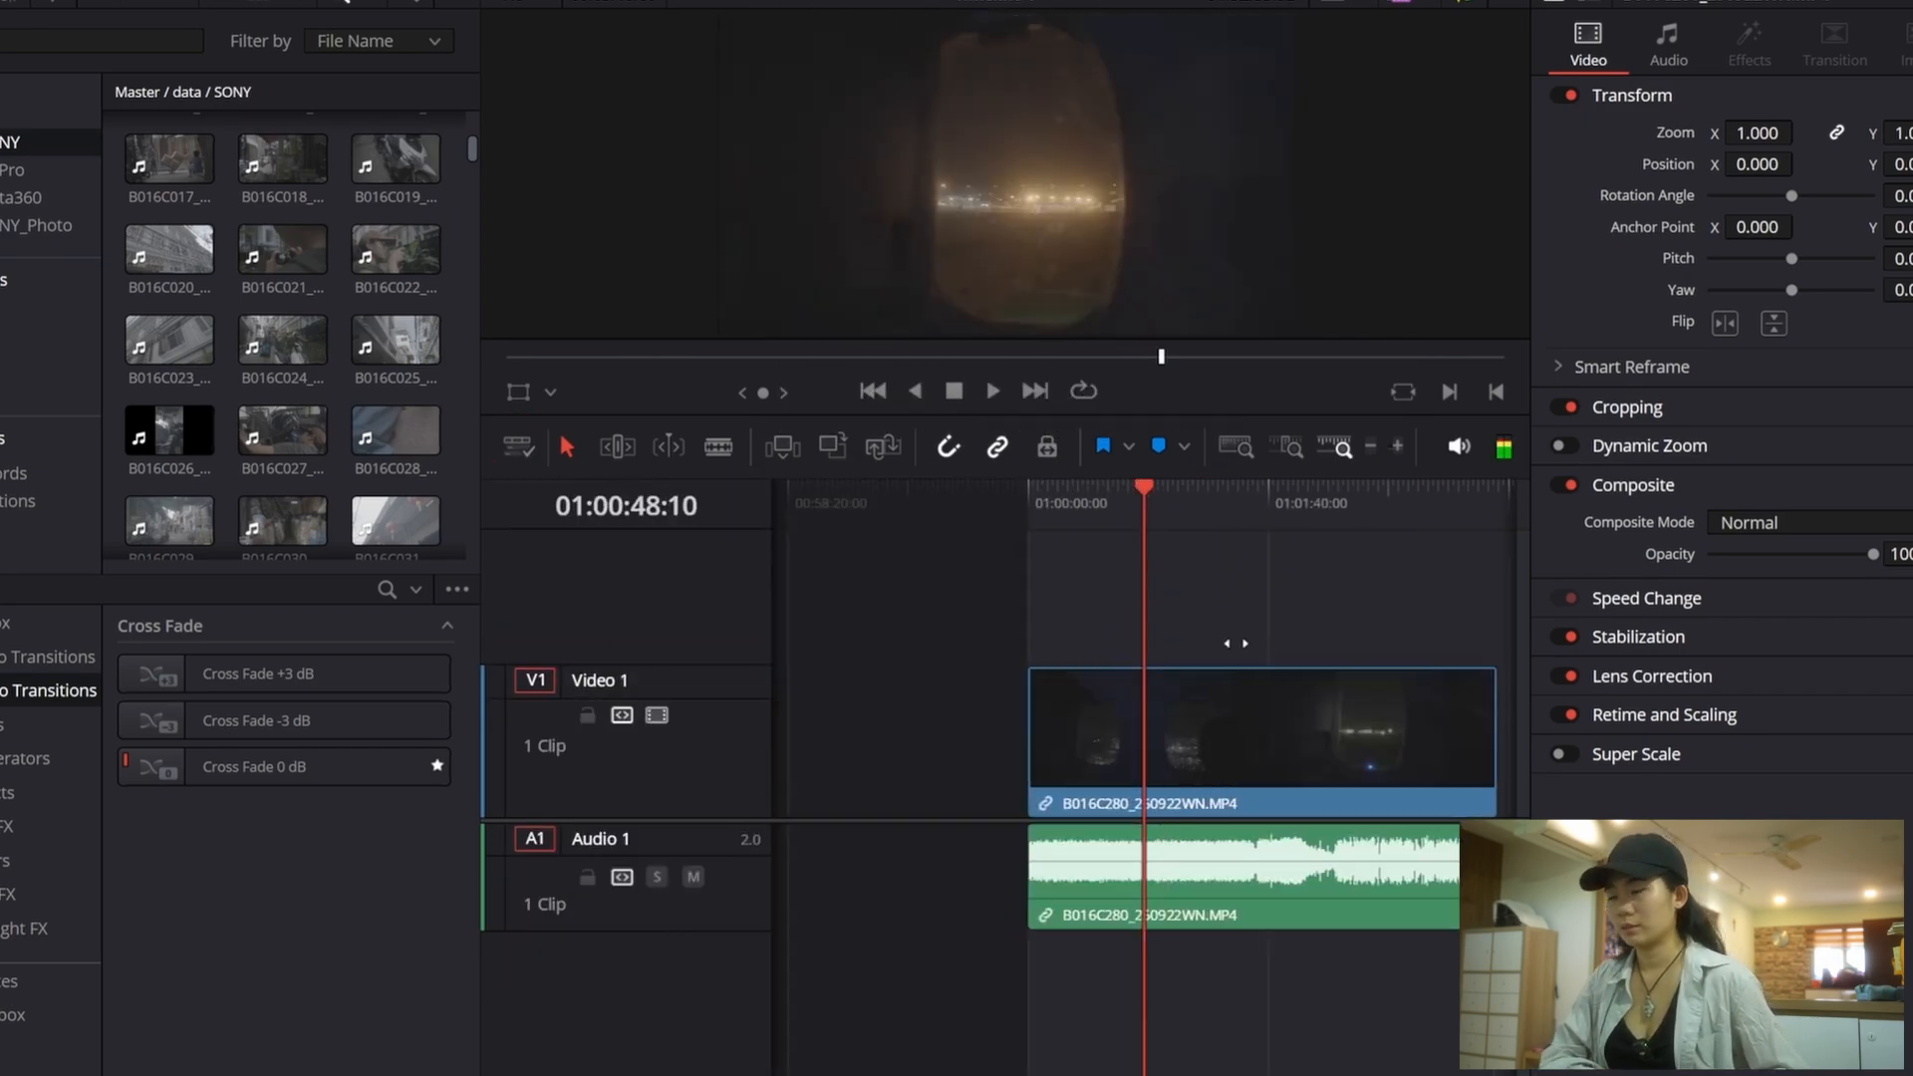
{"action": "left_click_drag", "start_coordinate": [1234, 645], "coordinate": [1145, 501]}
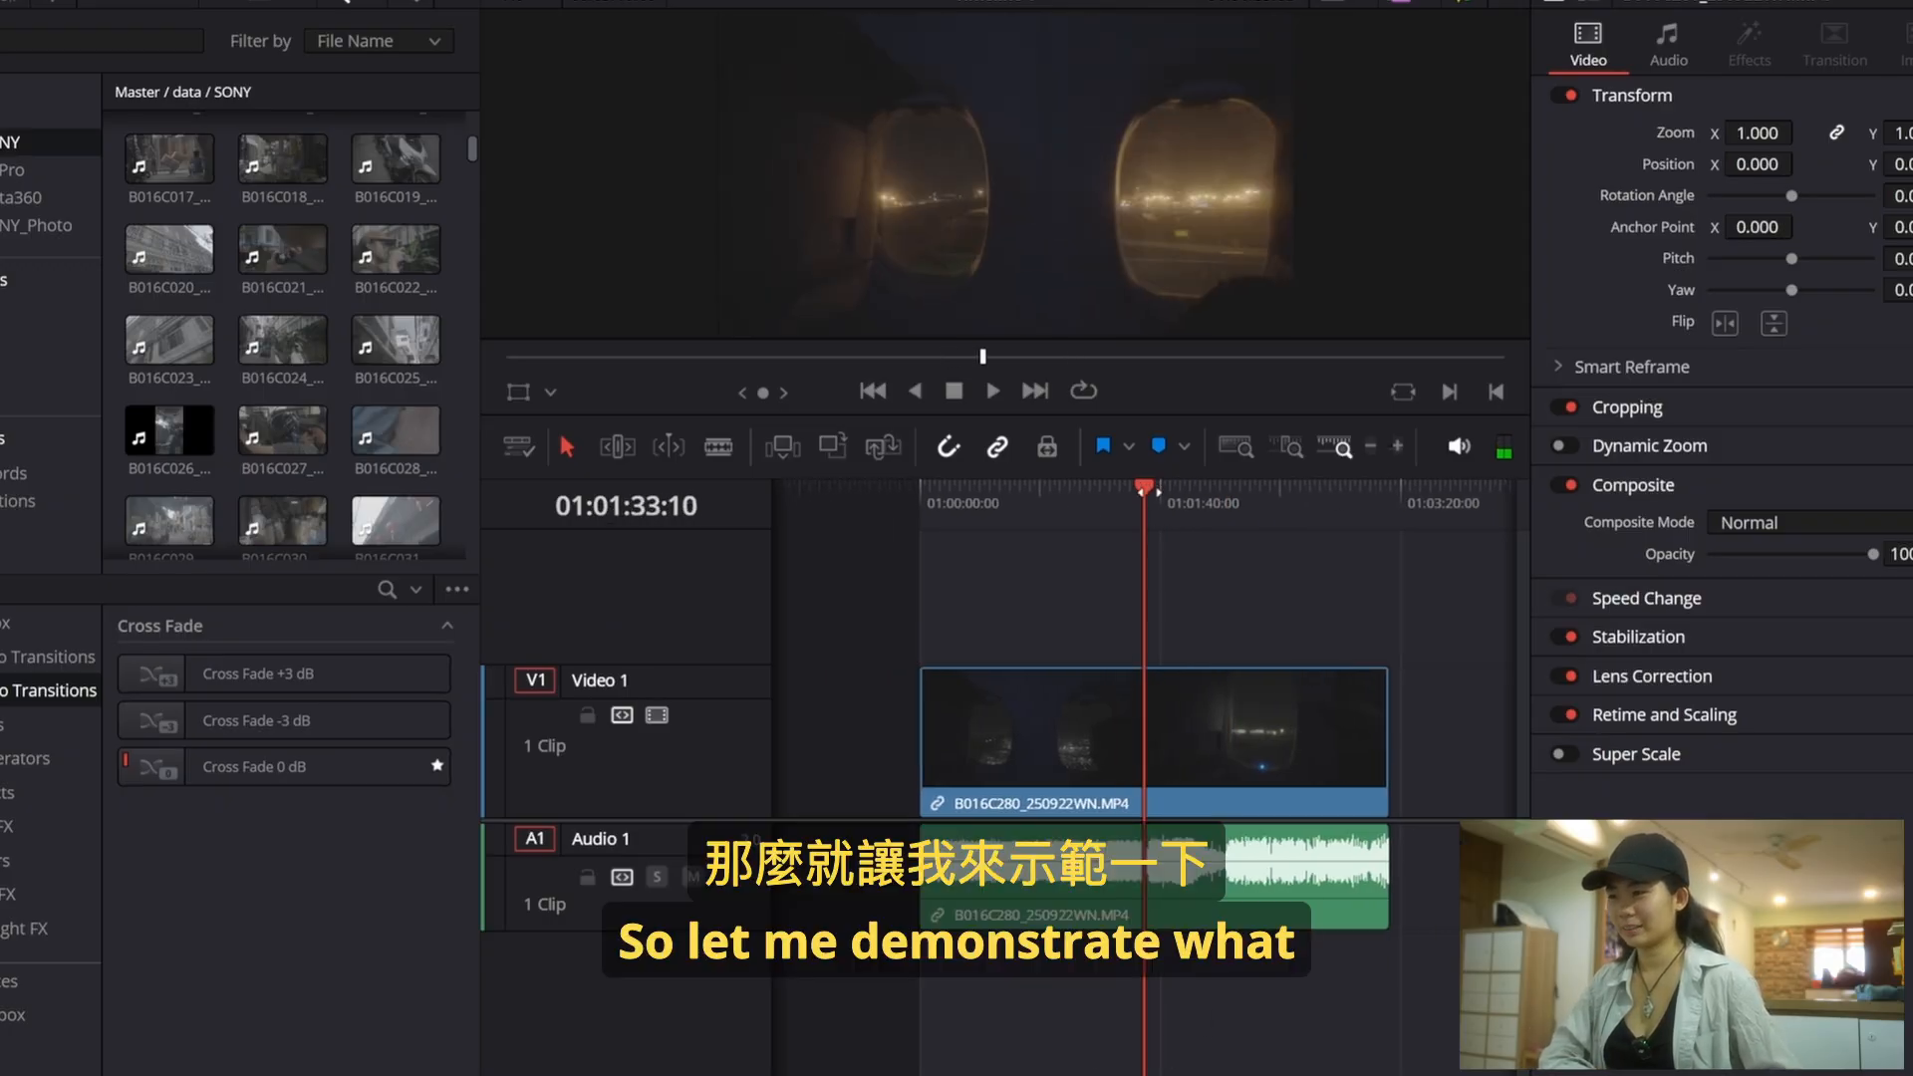
{"action": "left_click_drag", "start_coordinate": [1143, 518], "coordinate": [1010, 615]}
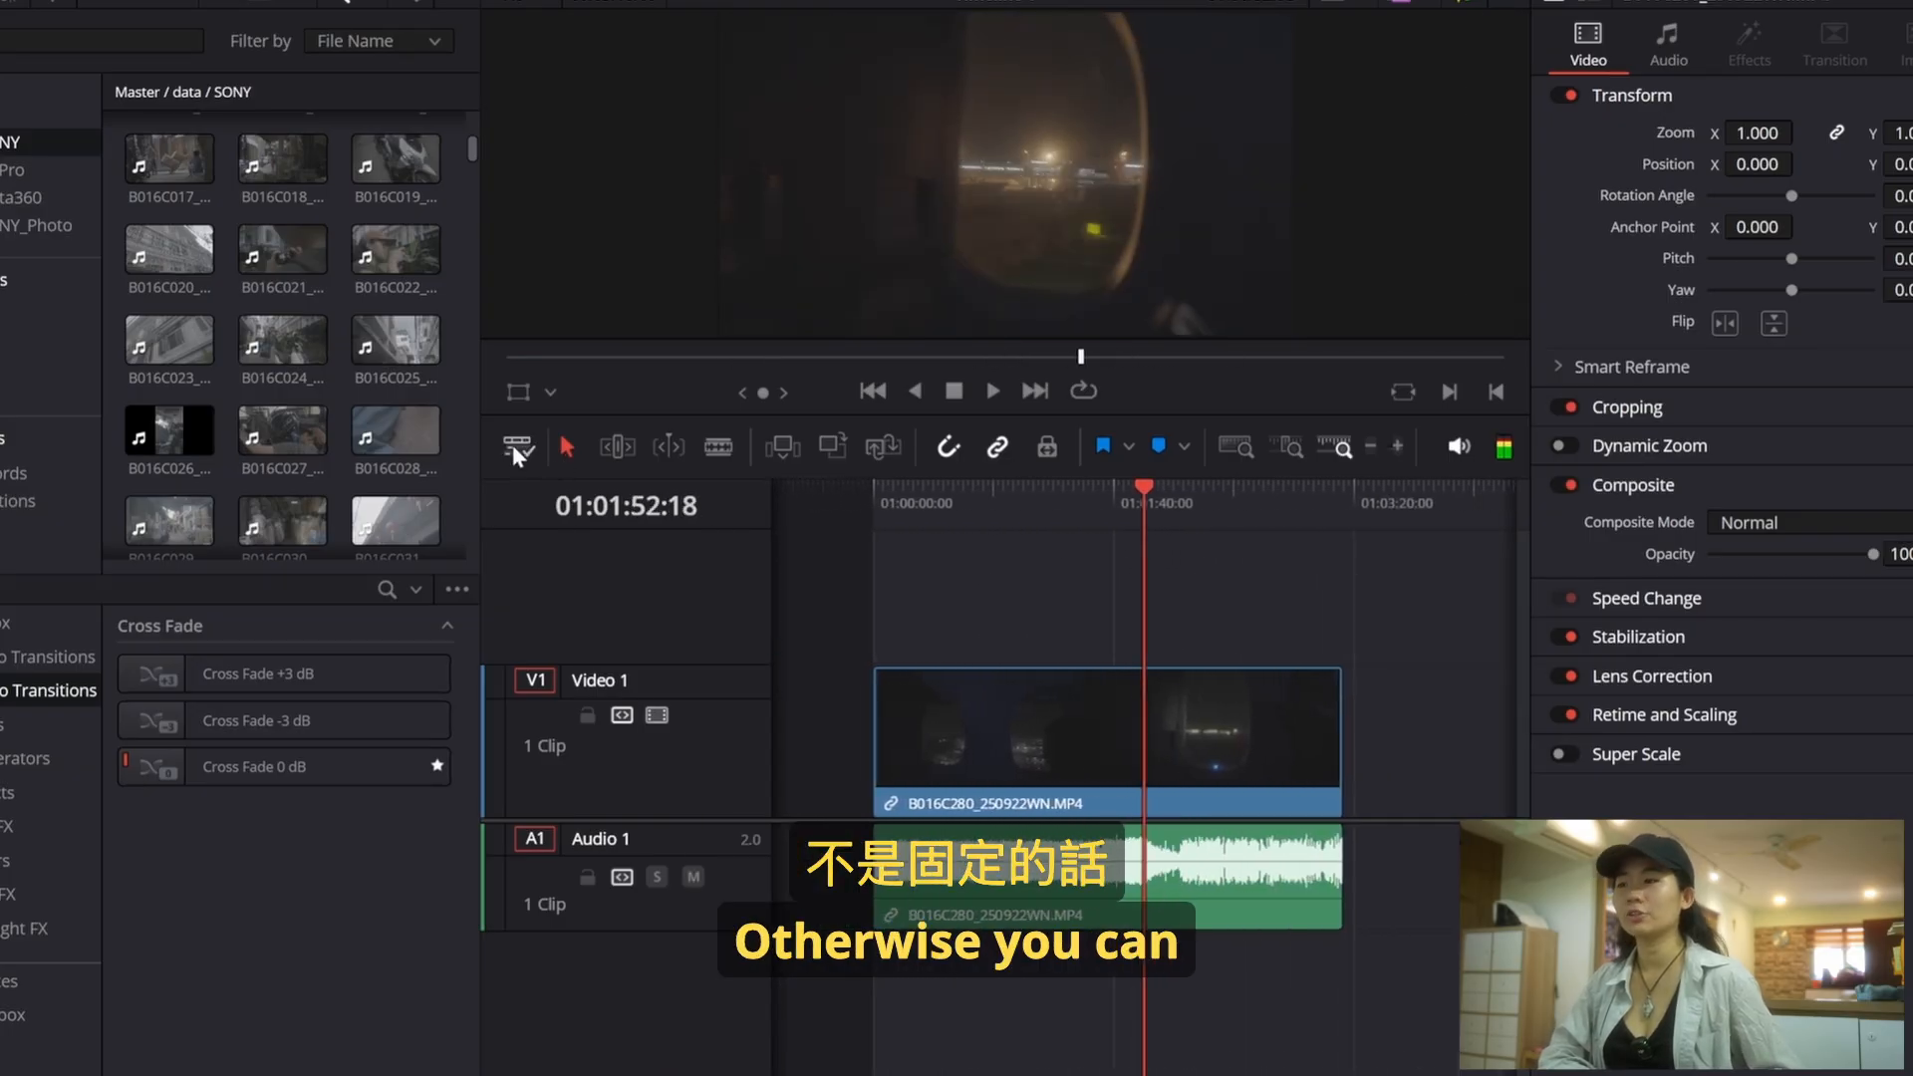
Step: Turn off Fixed Playhead and scrub the playhead to about 01:01:25 in the clip
{"action": "left_click", "coordinate": [518, 450]}
{"action": "left_click", "coordinate": [598, 670]}
{"action": "left_click", "coordinate": [1027, 507]}
{"action": "left_click_drag", "start_coordinate": [1027, 506], "coordinate": [975, 517]}
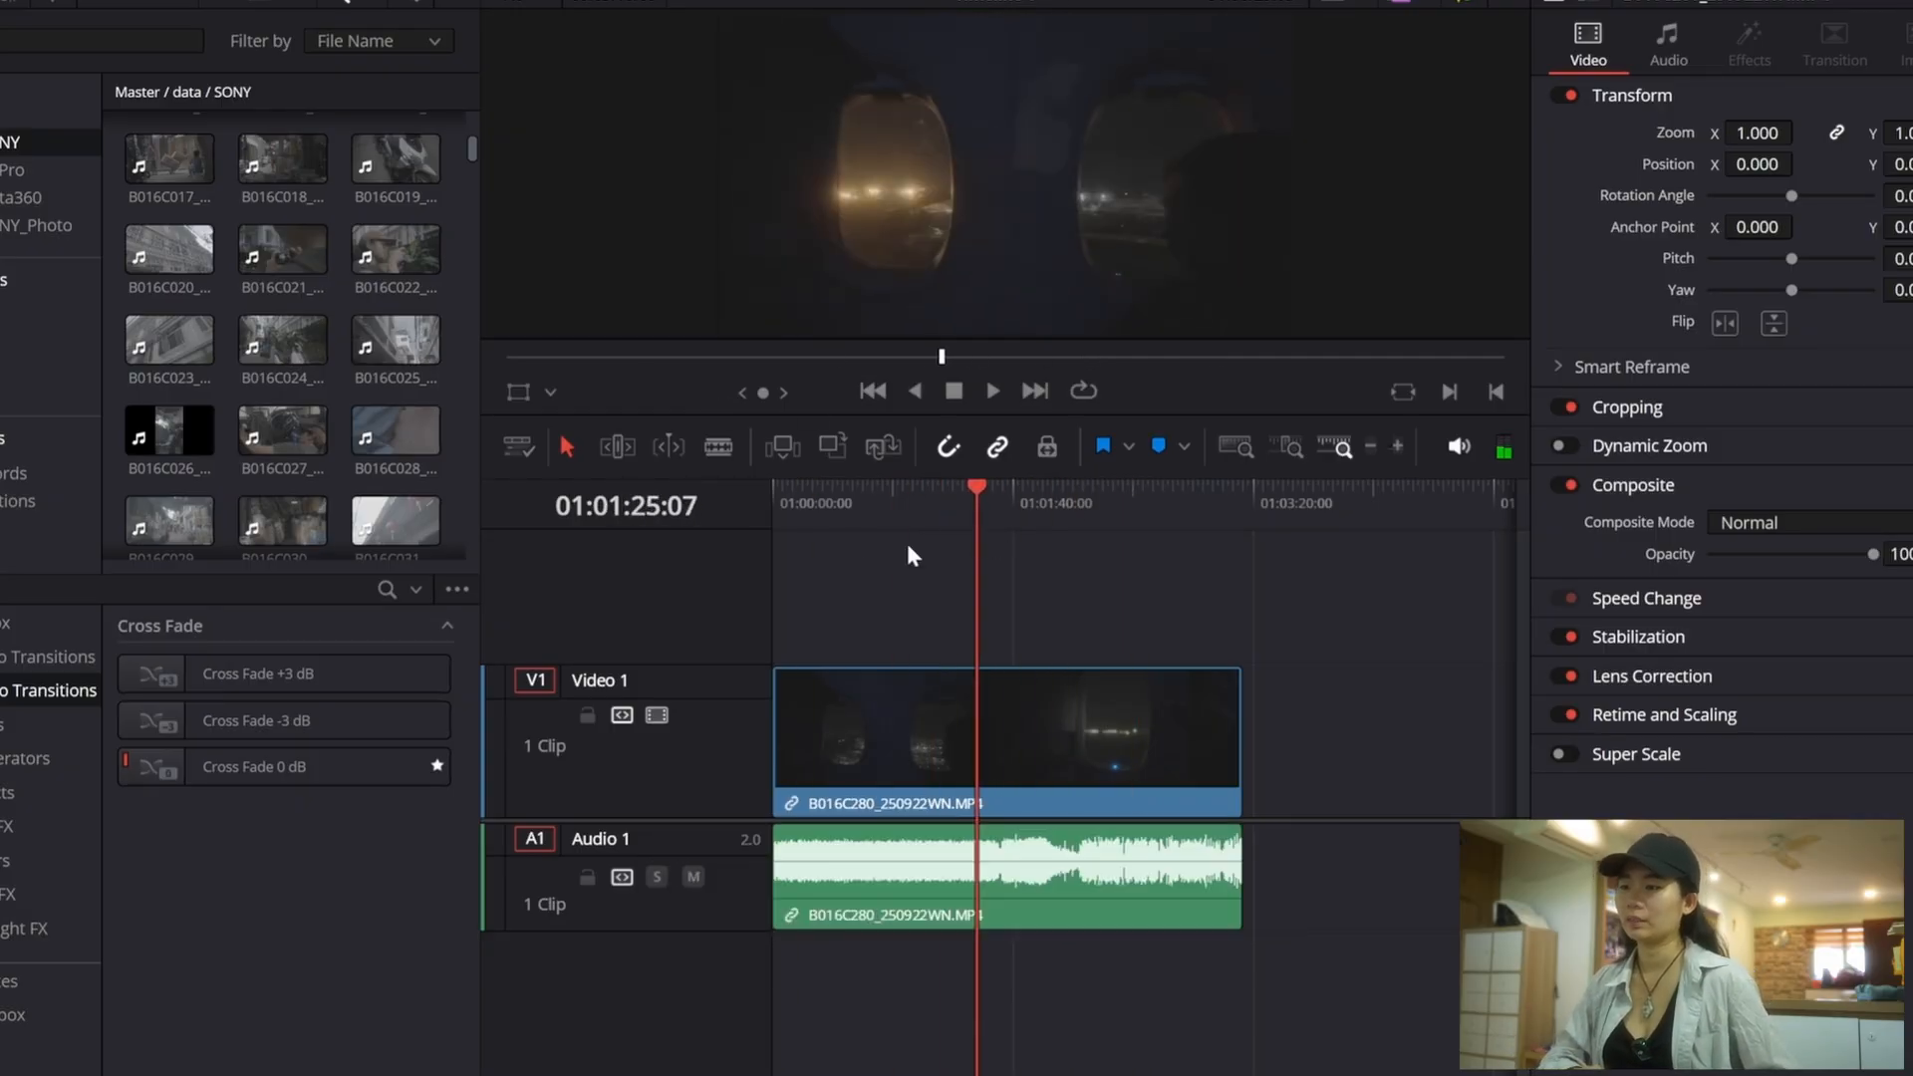
Step: Turn the full waveform display for the audio clip on and back off
{"action": "left_click", "coordinate": [518, 451]}
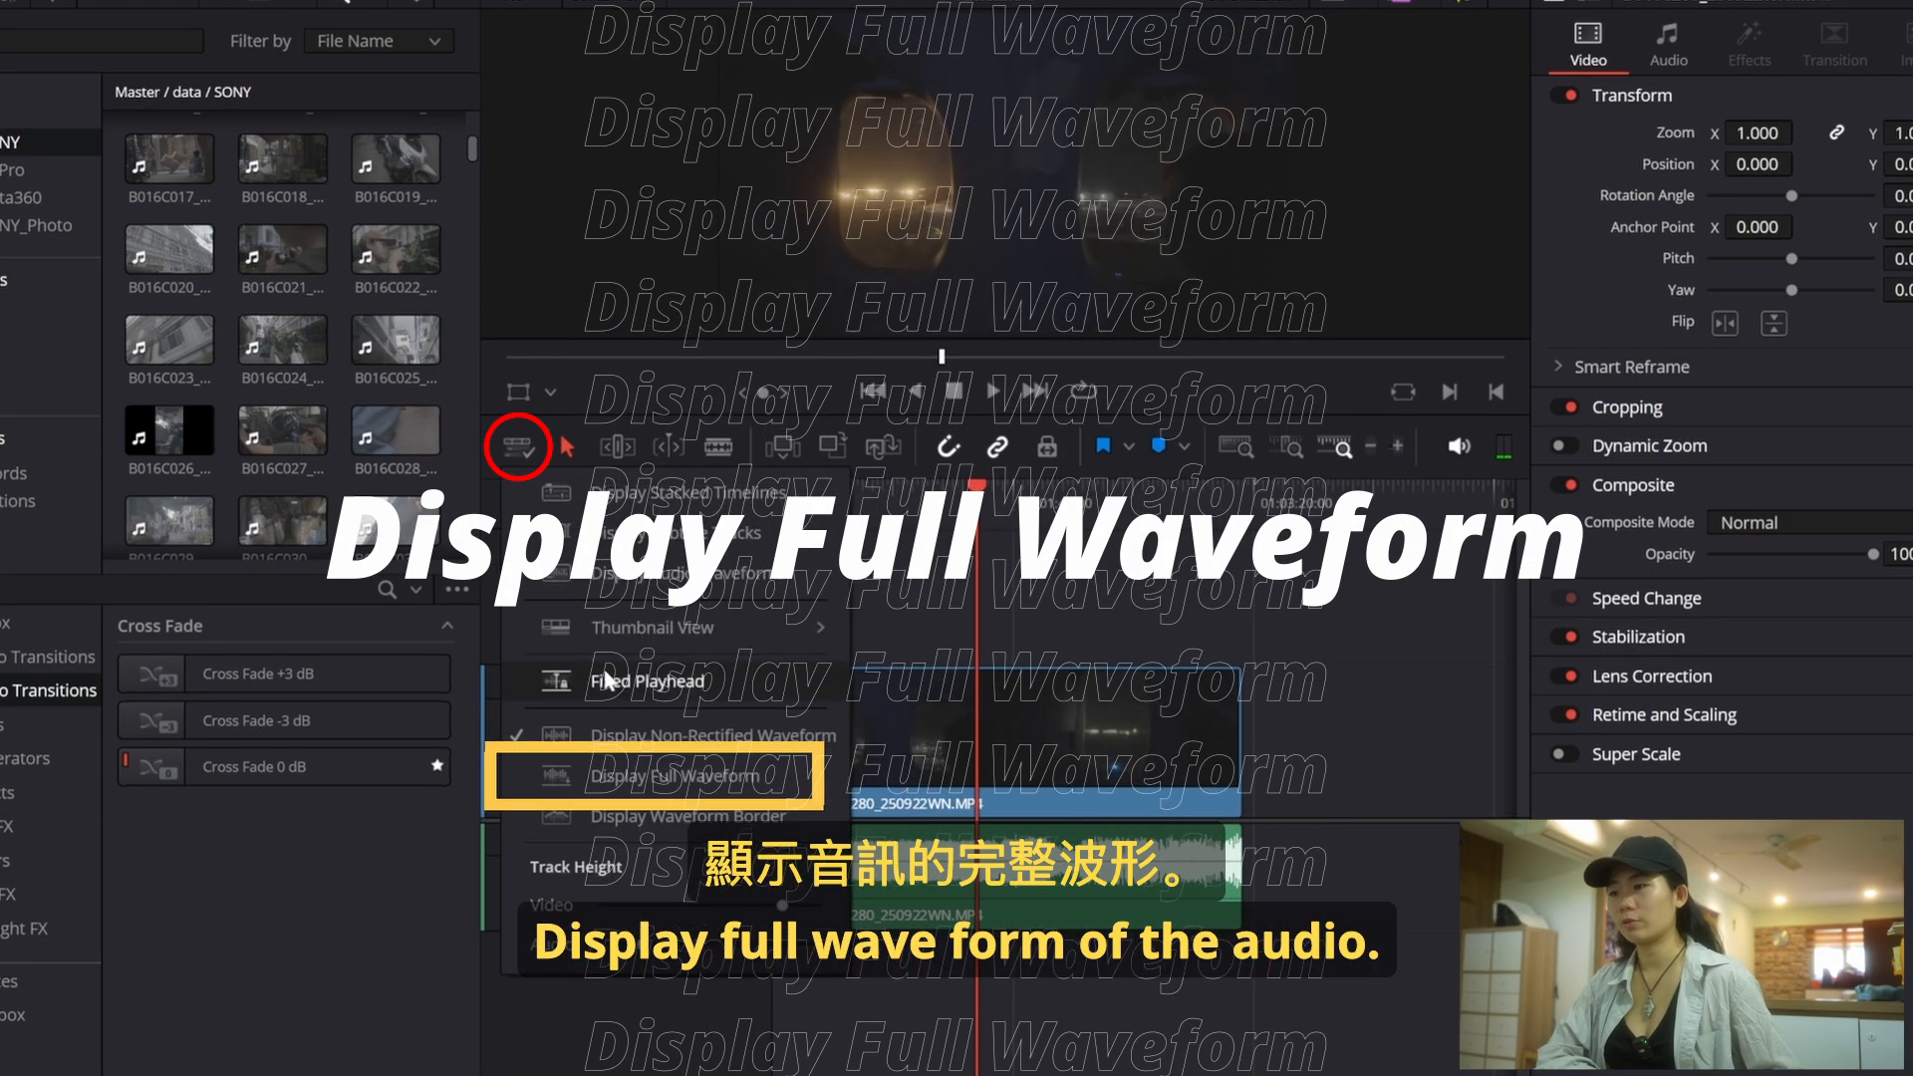
{"action": "left_click", "coordinate": [660, 788]}
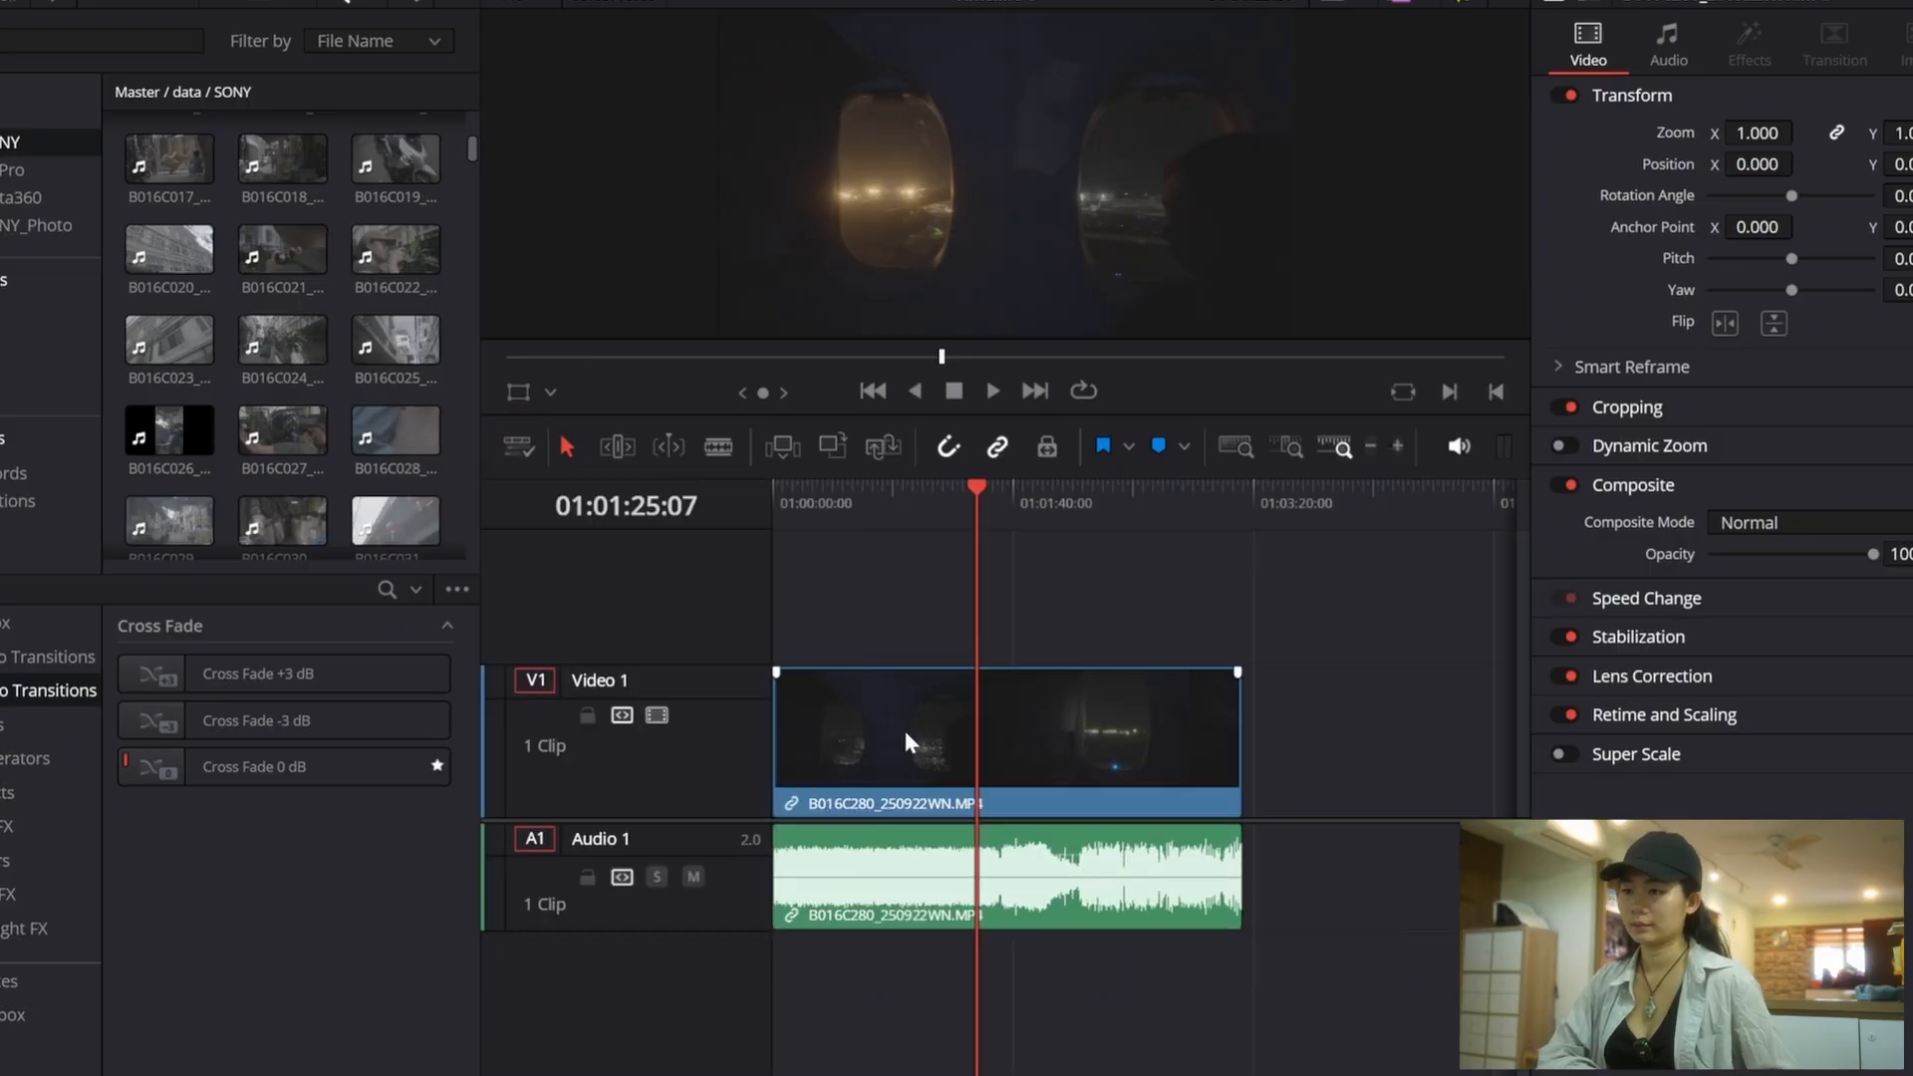
{"action": "left_click", "coordinate": [519, 447]}
{"action": "left_click", "coordinate": [613, 798]}
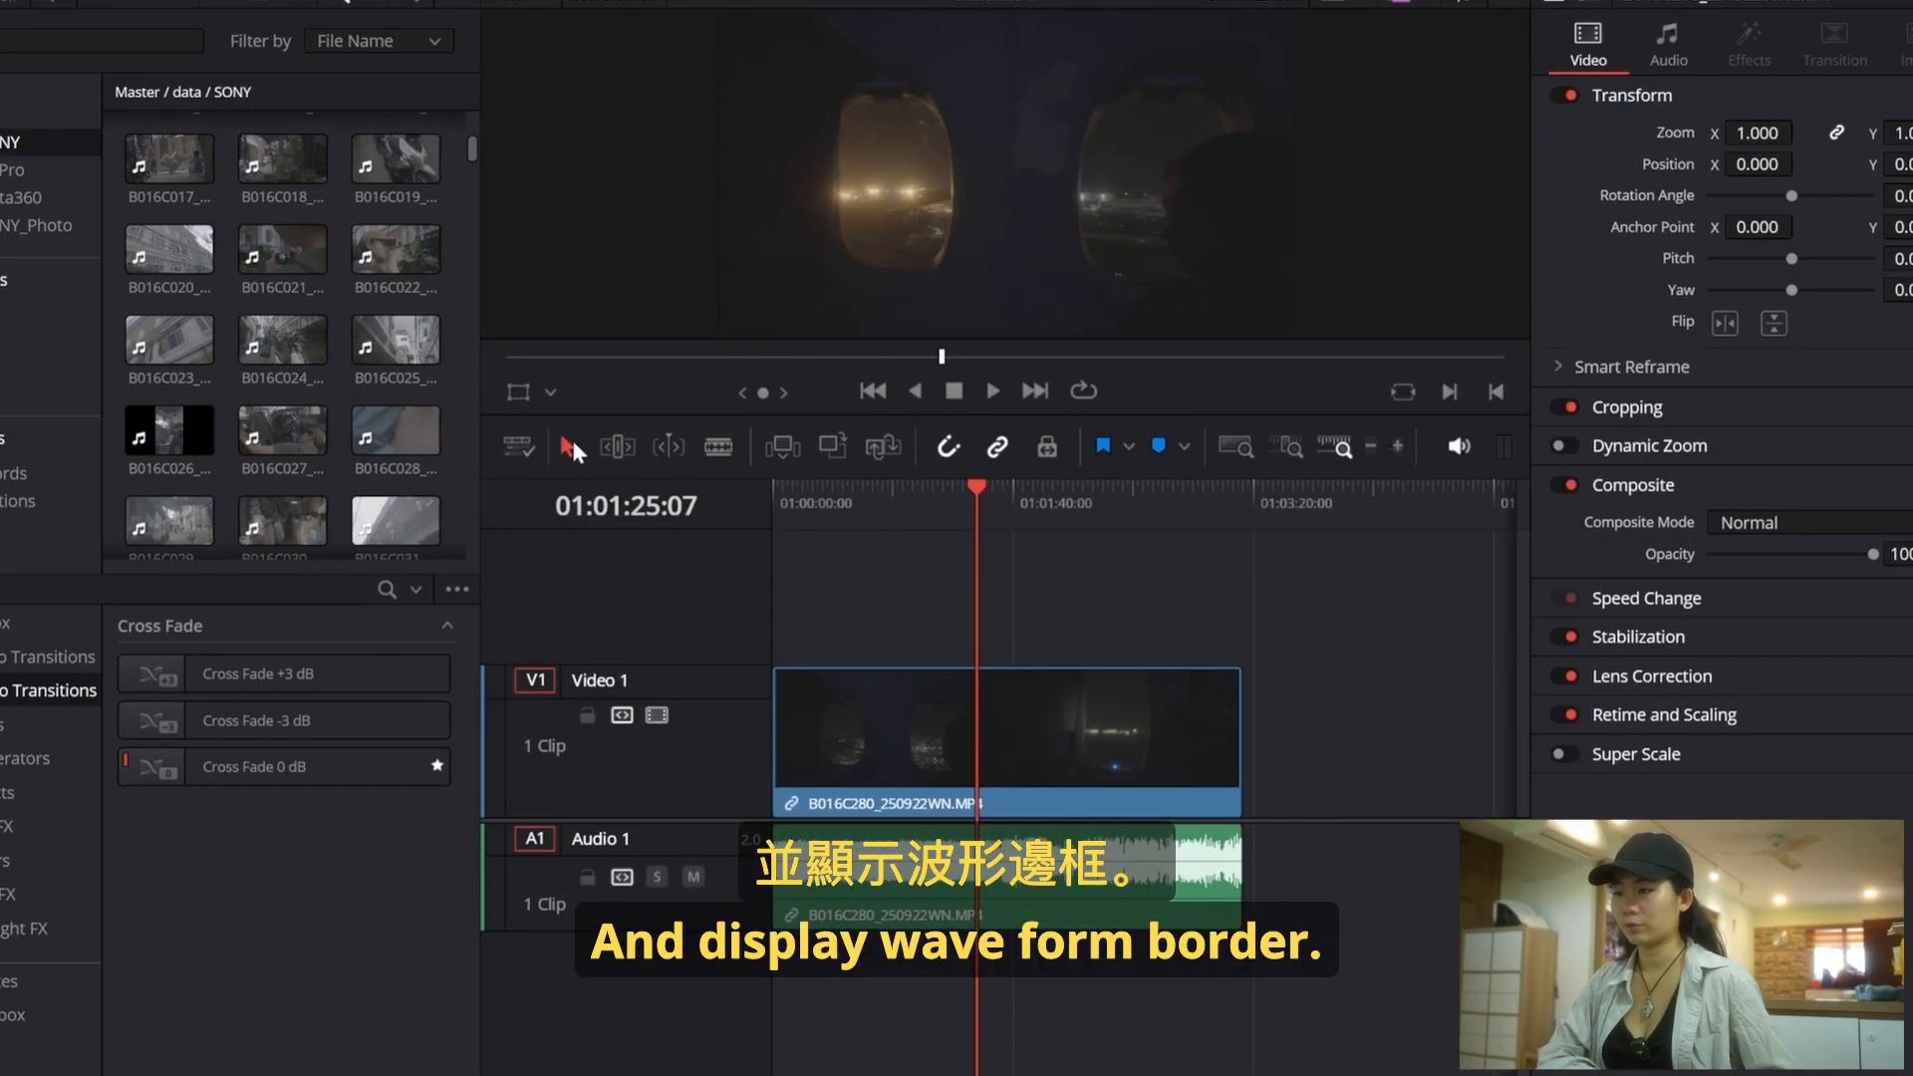
Step: Turn the waveform border display for the audio clip on and back off
{"action": "left_click", "coordinate": [519, 448]}
{"action": "left_click", "coordinate": [642, 823]}
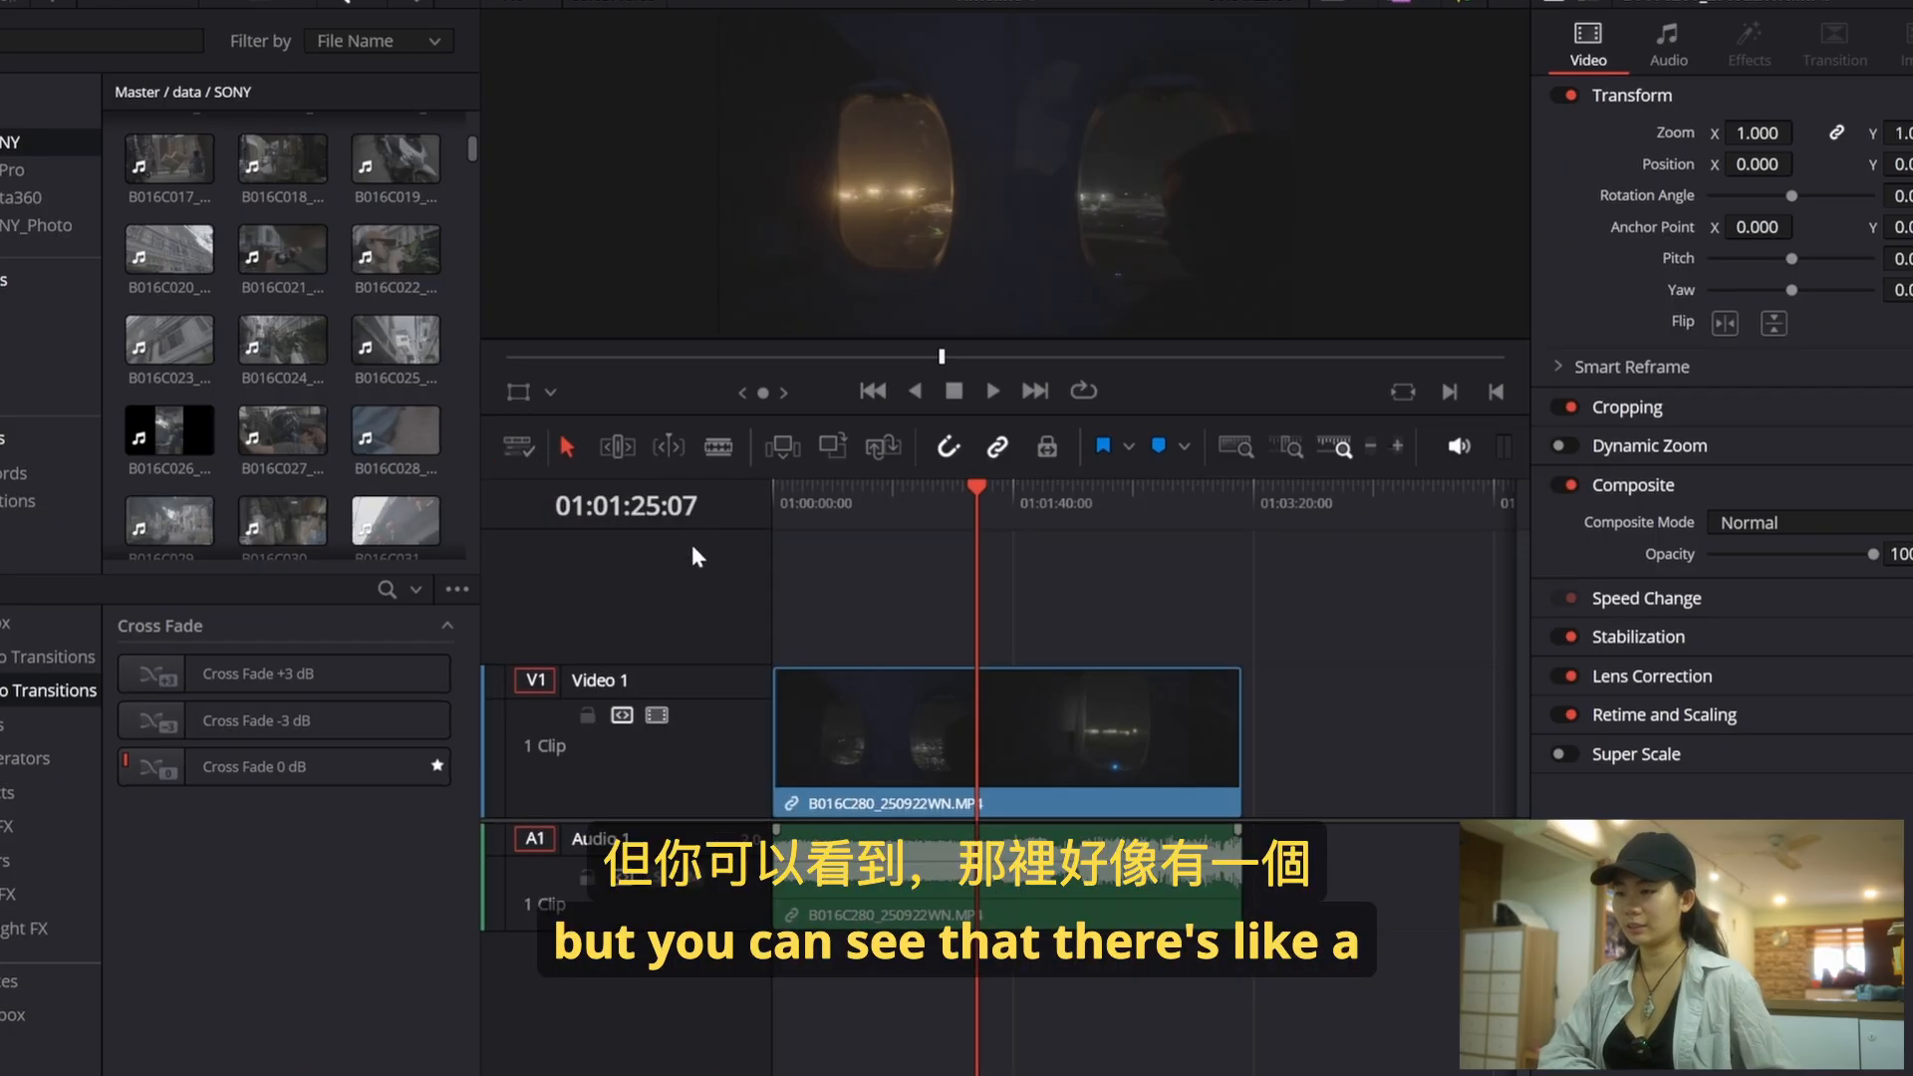
{"action": "left_click", "coordinate": [525, 456]}
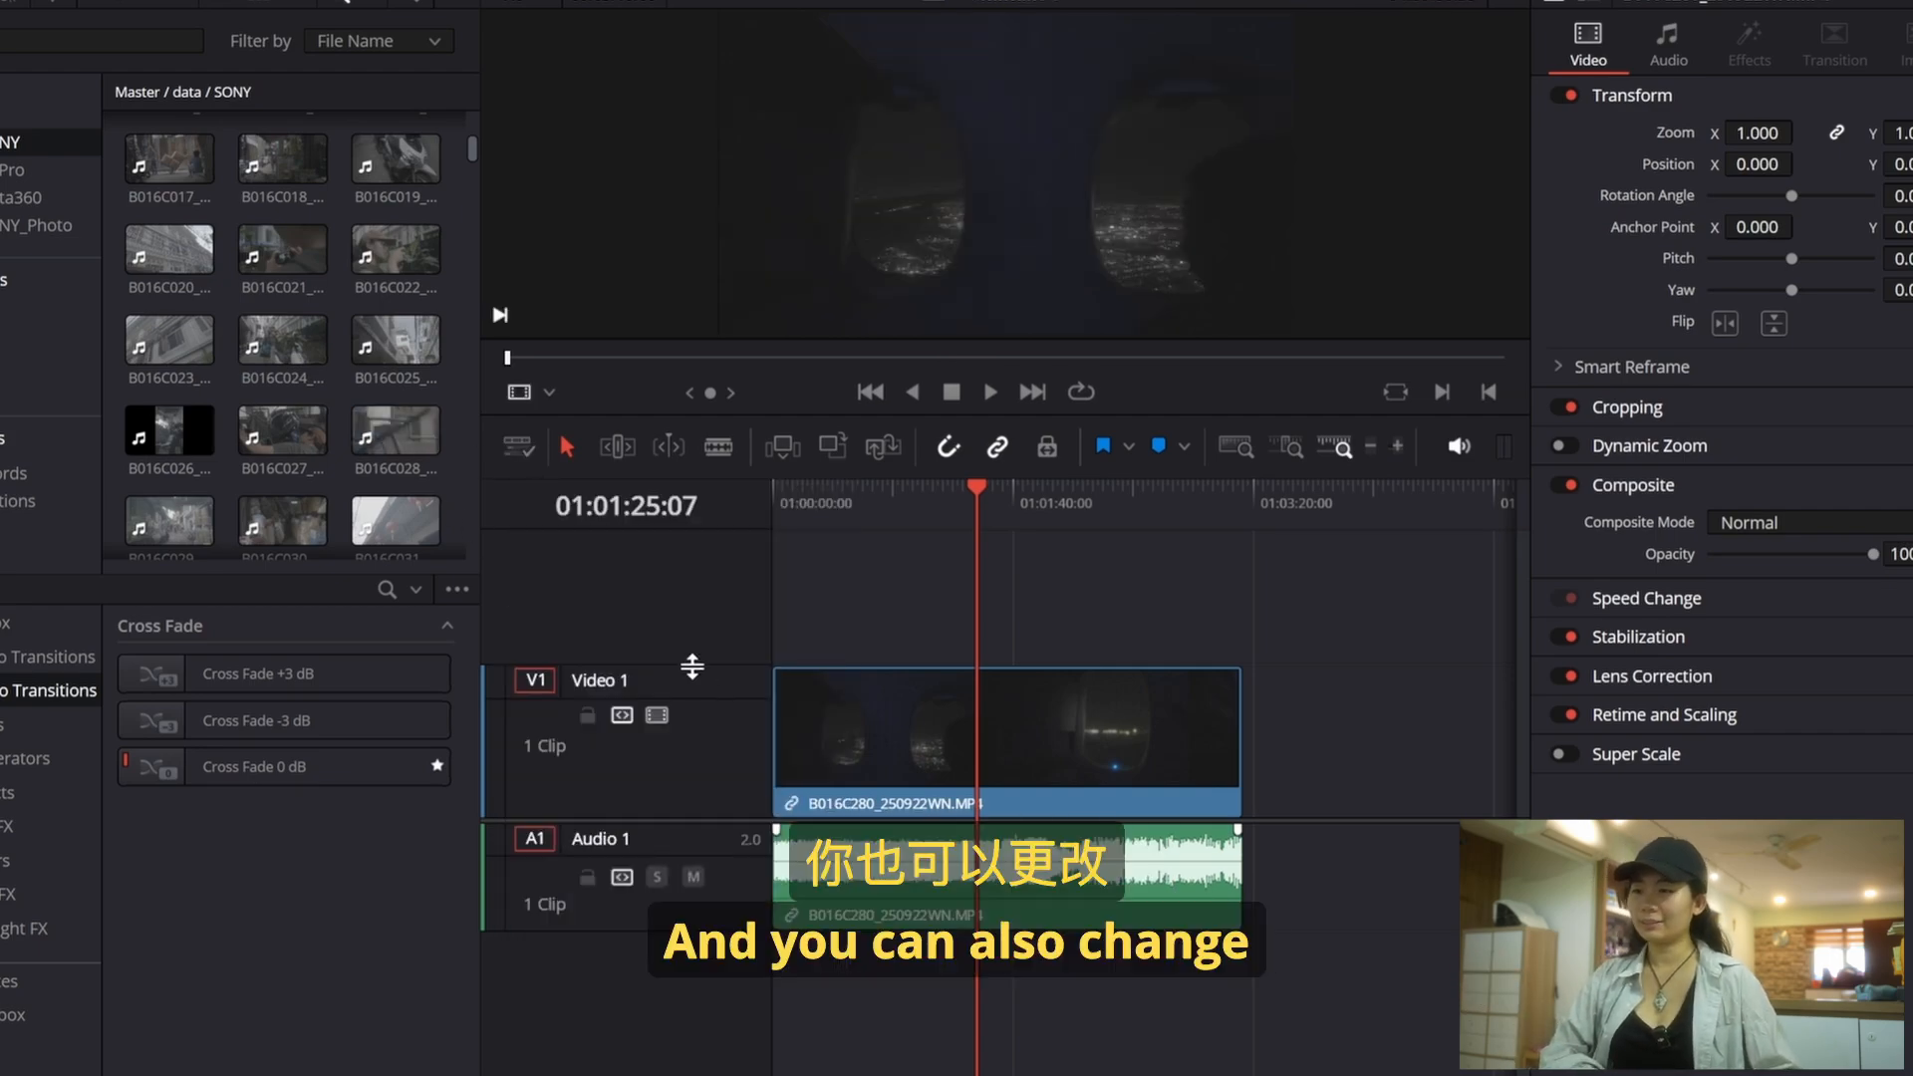
Step: Reduce the video track height in the timeline view options, settling slightly above the smallest height tried
{"action": "left_click", "coordinate": [523, 449]}
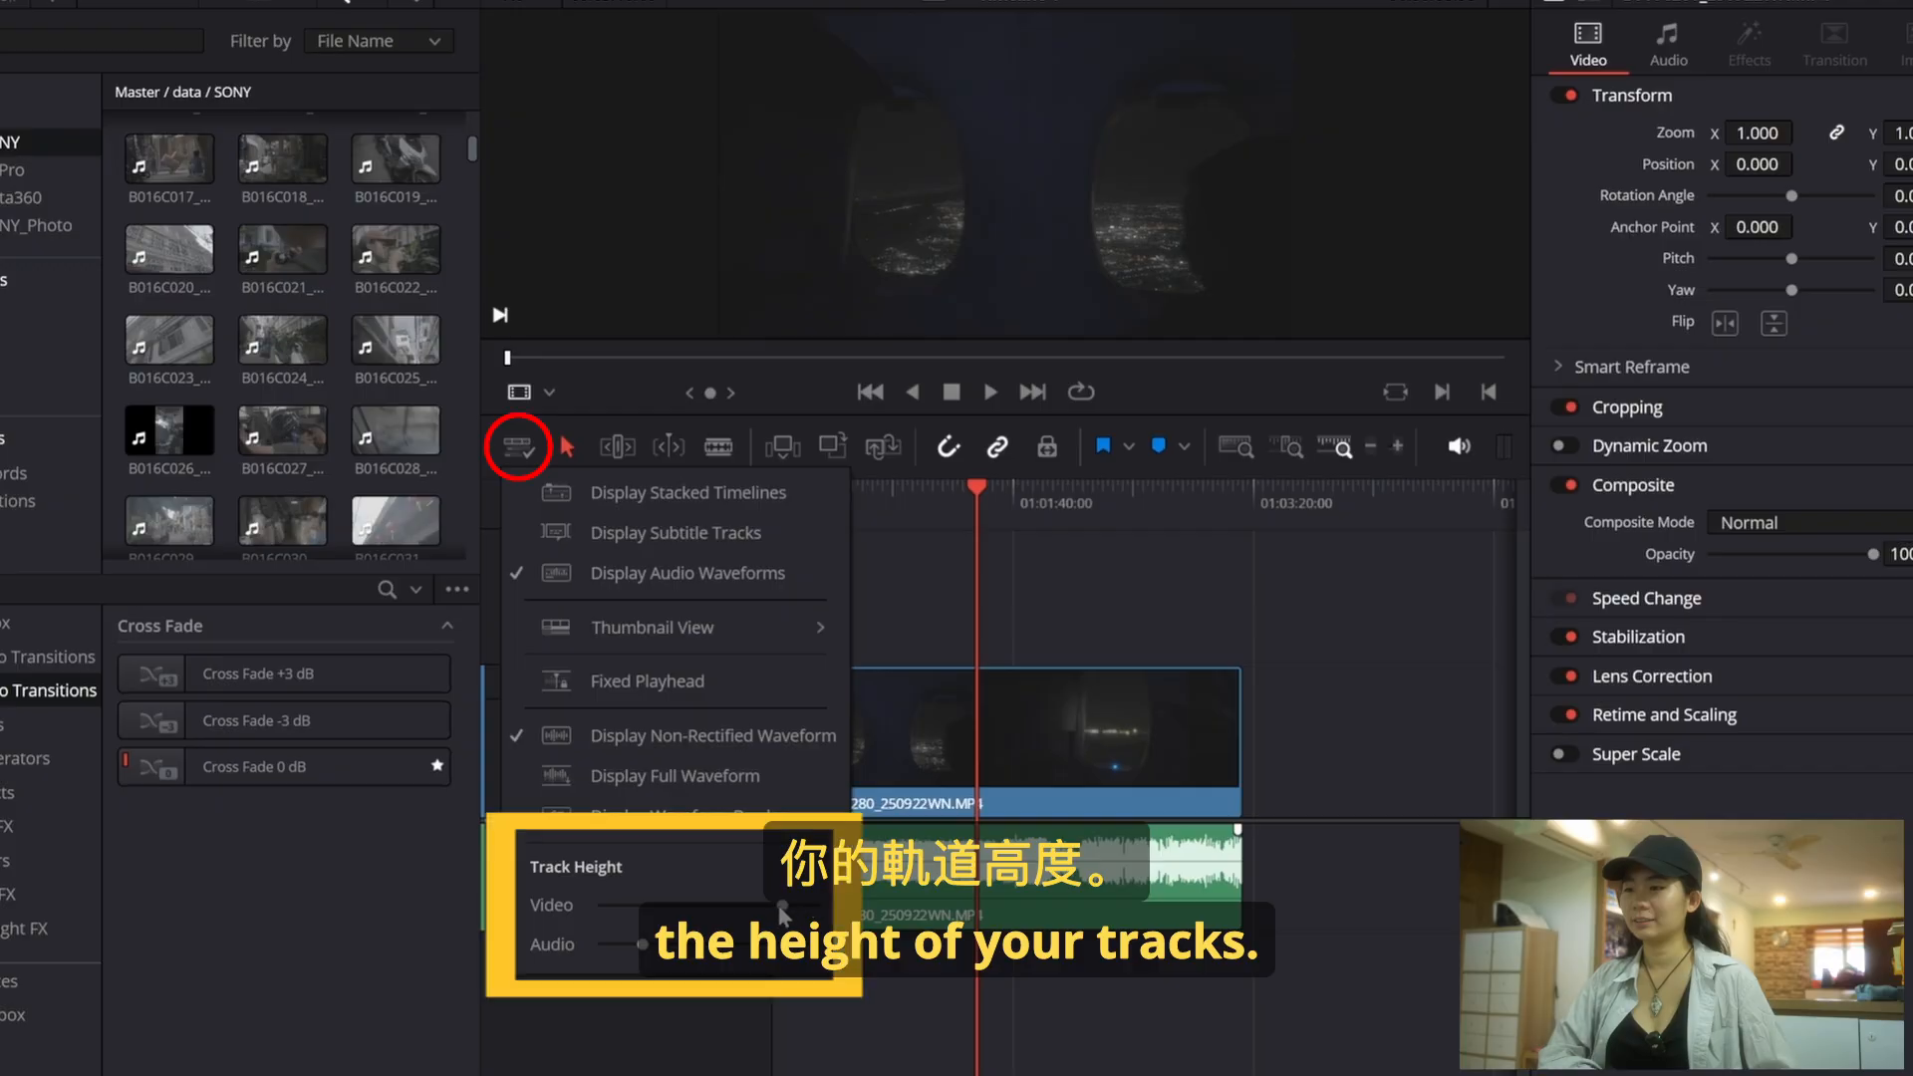
{"action": "left_click", "coordinate": [536, 454]}
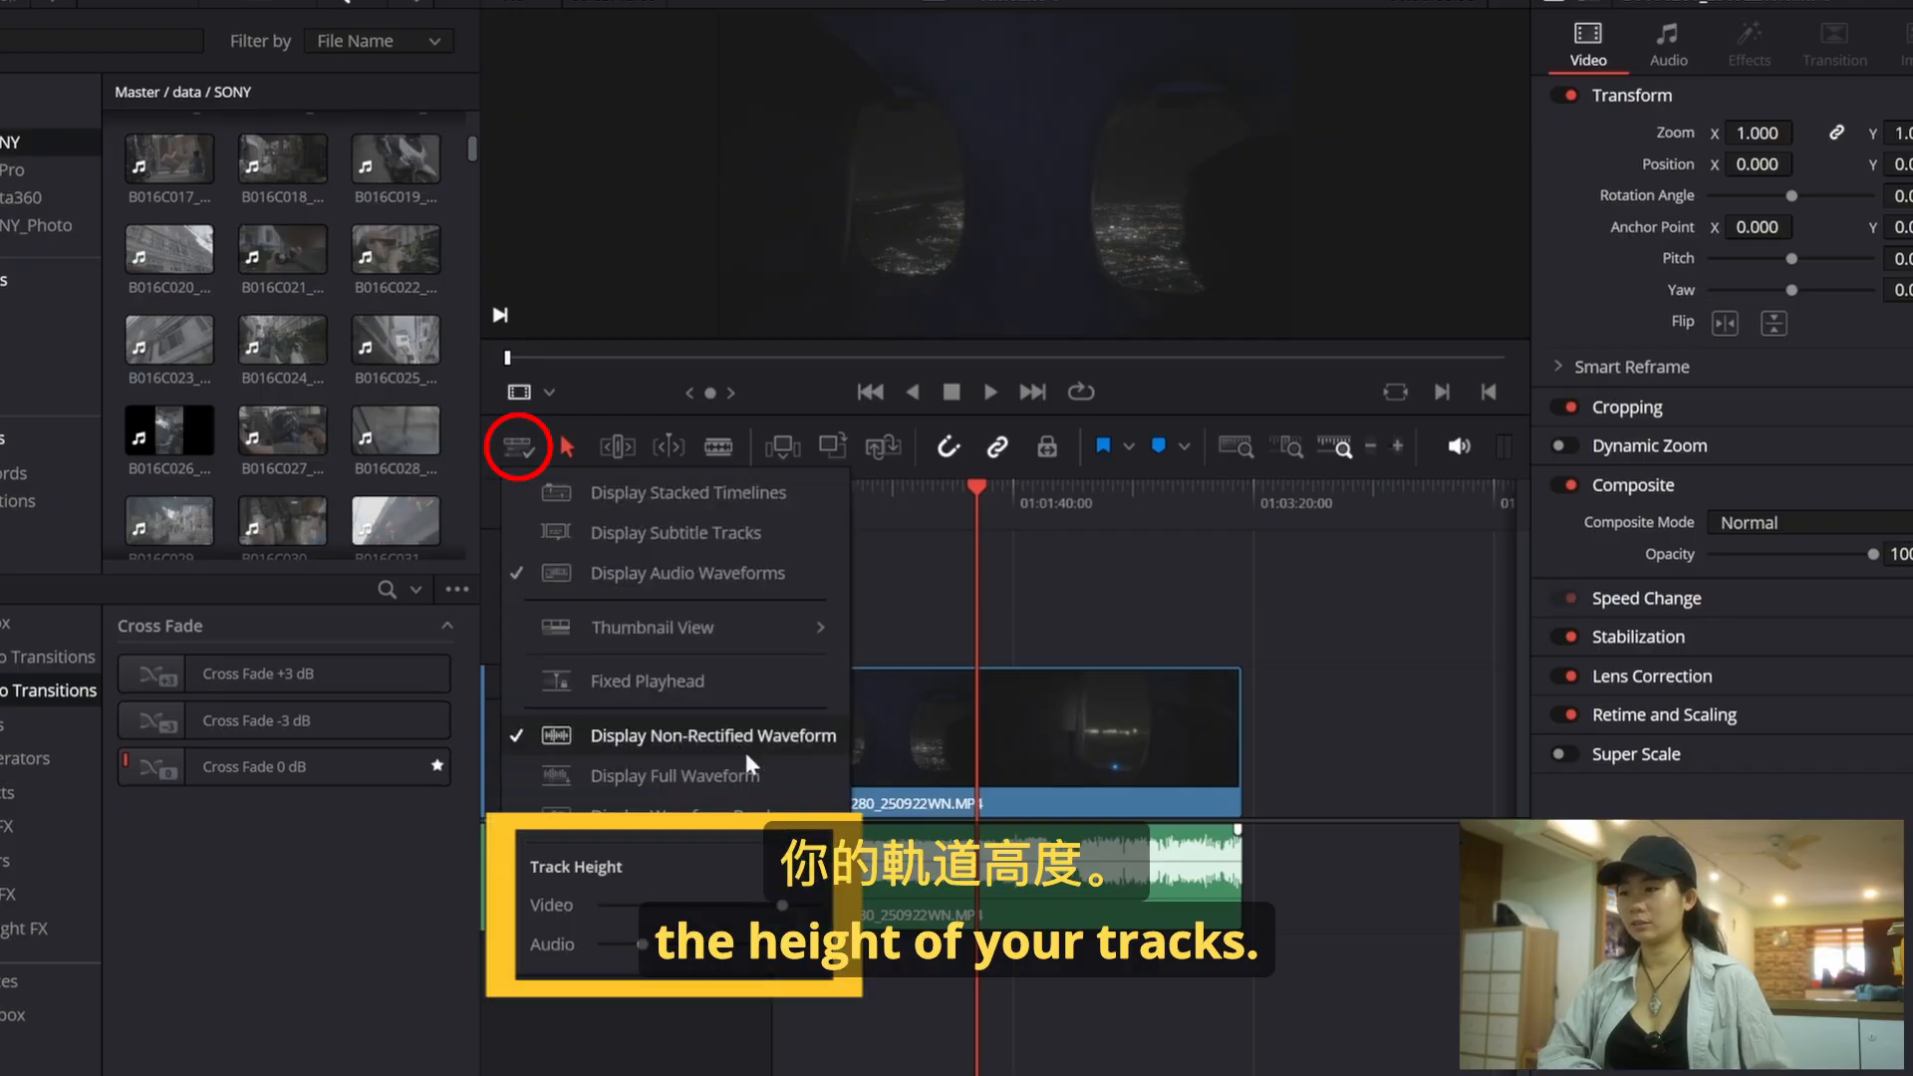
{"action": "left_click_drag", "start_coordinate": [794, 919], "coordinate": [663, 927]}
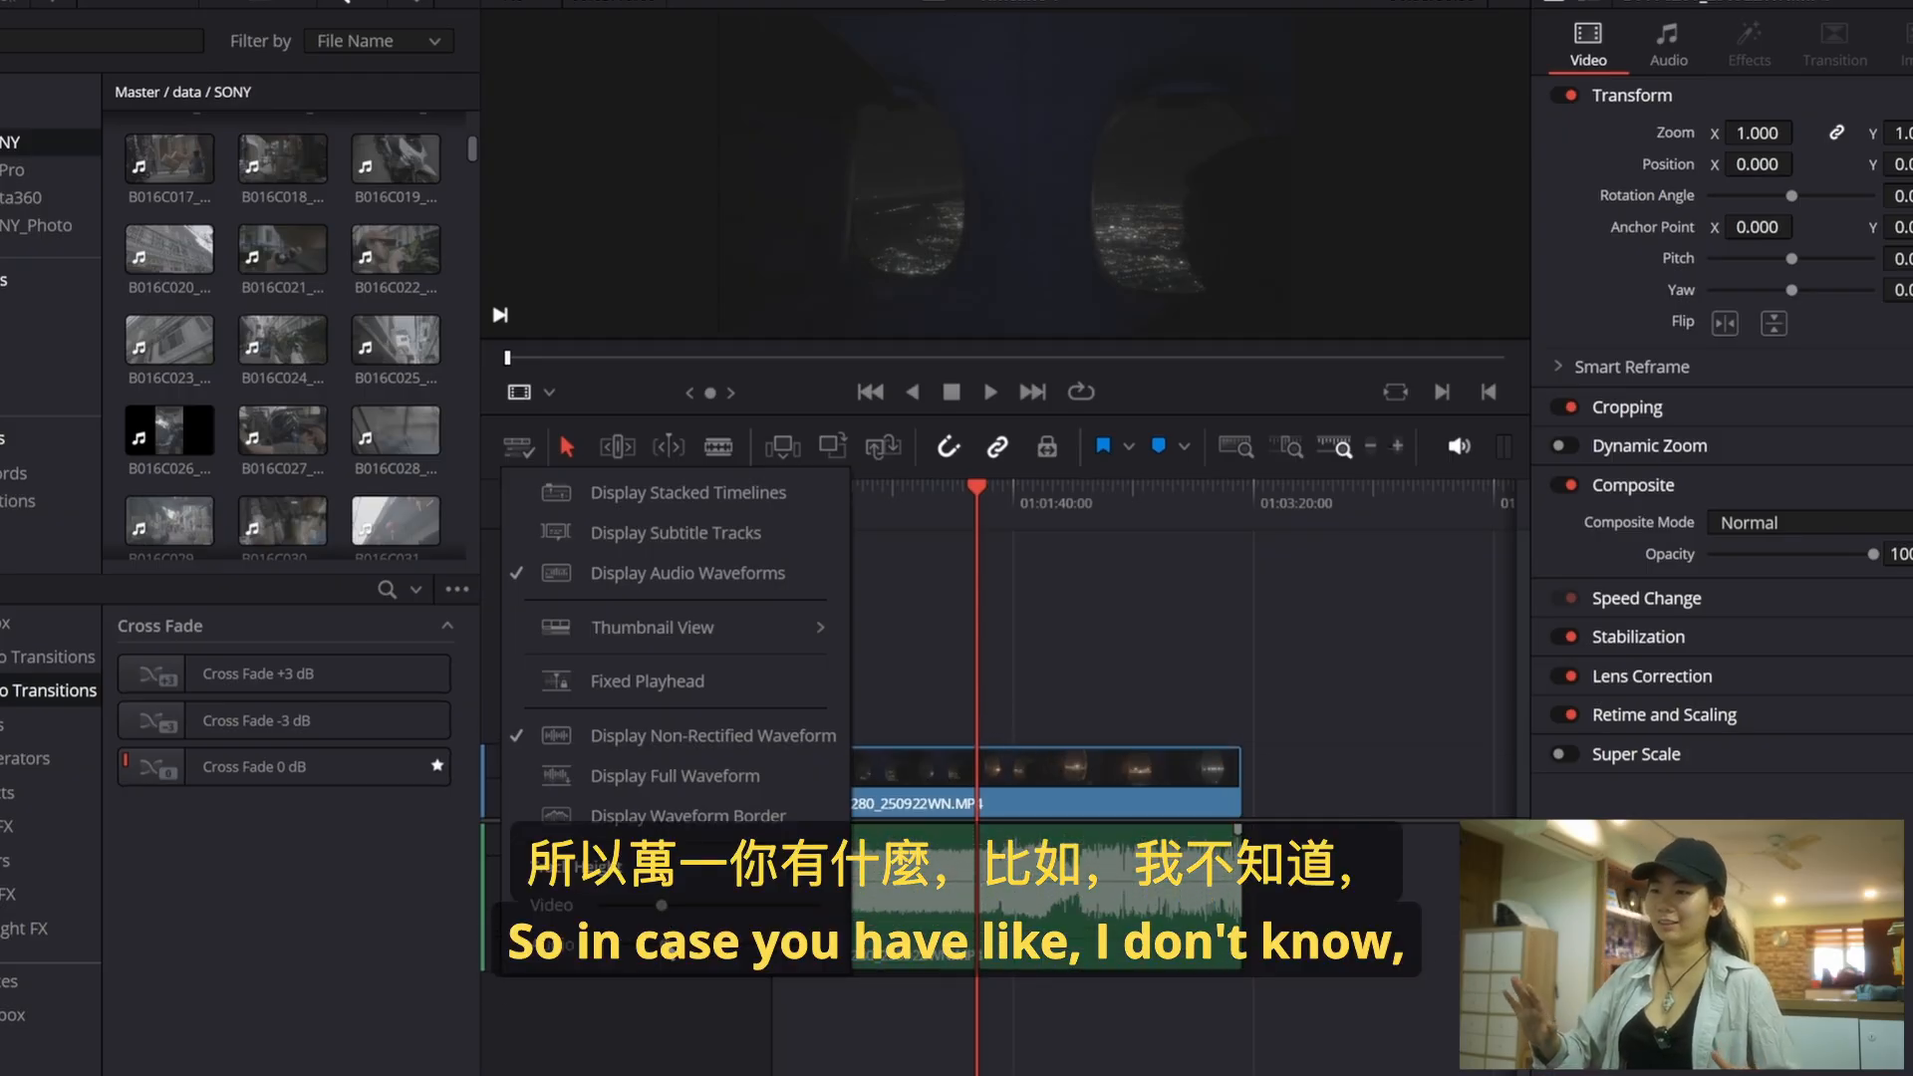
{"action": "left_click", "coordinate": [1455, 566]}
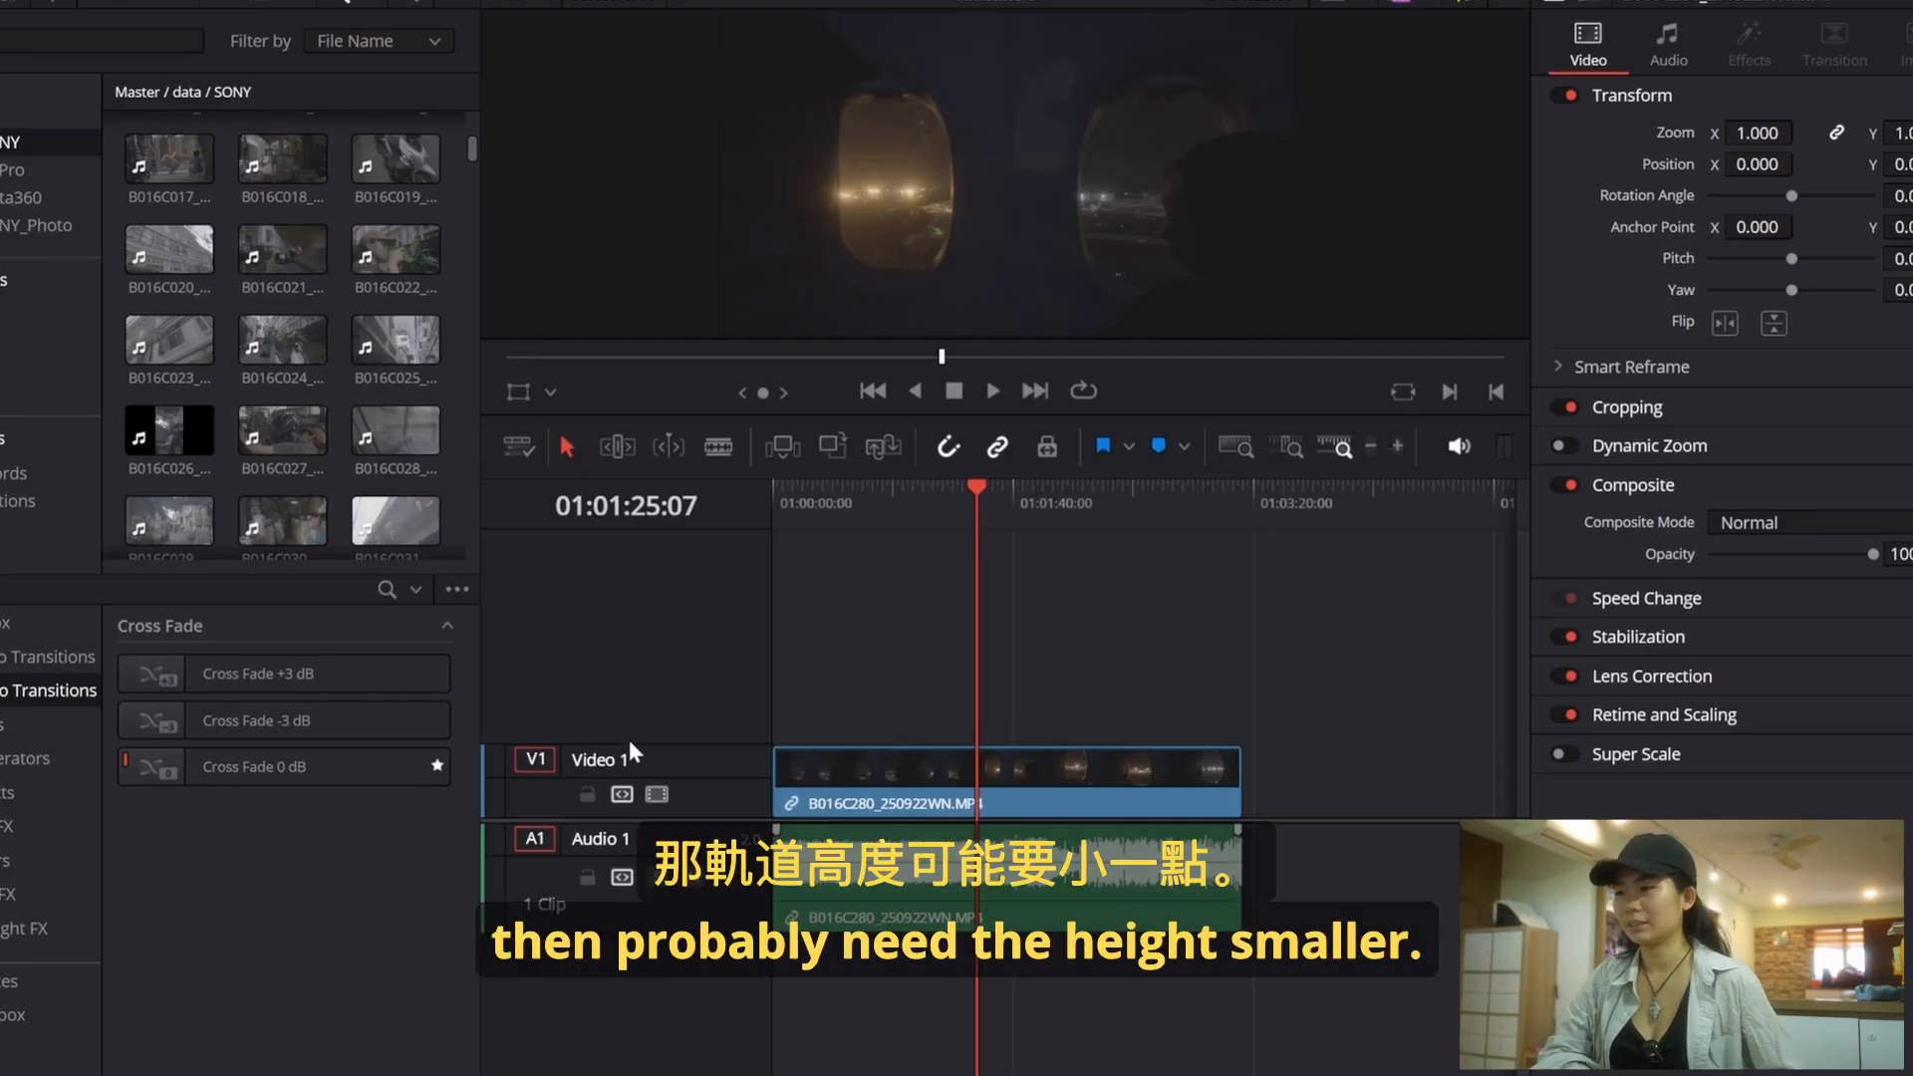
{"action": "left_click", "coordinate": [518, 447]}
{"action": "left_click_drag", "start_coordinate": [678, 906], "coordinate": [690, 905]}
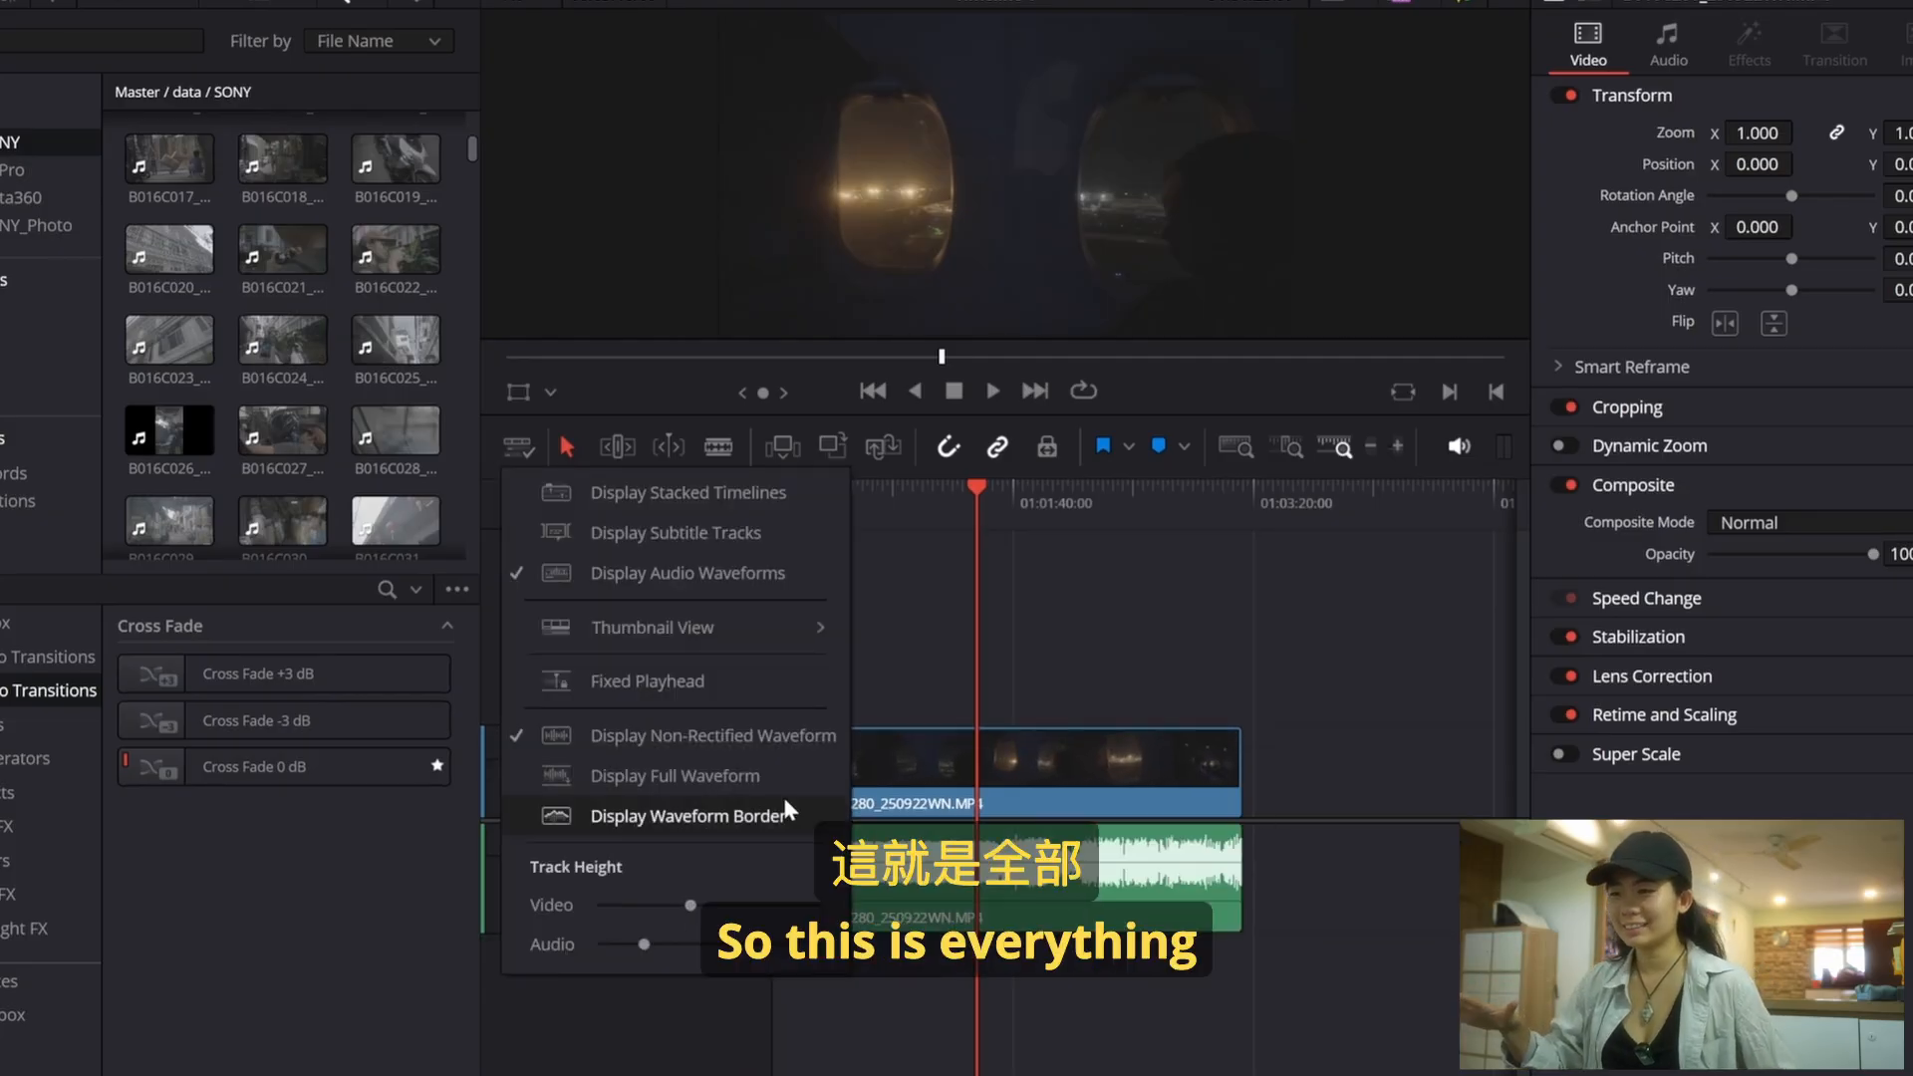
{"action": "left_click", "coordinate": [965, 626]}
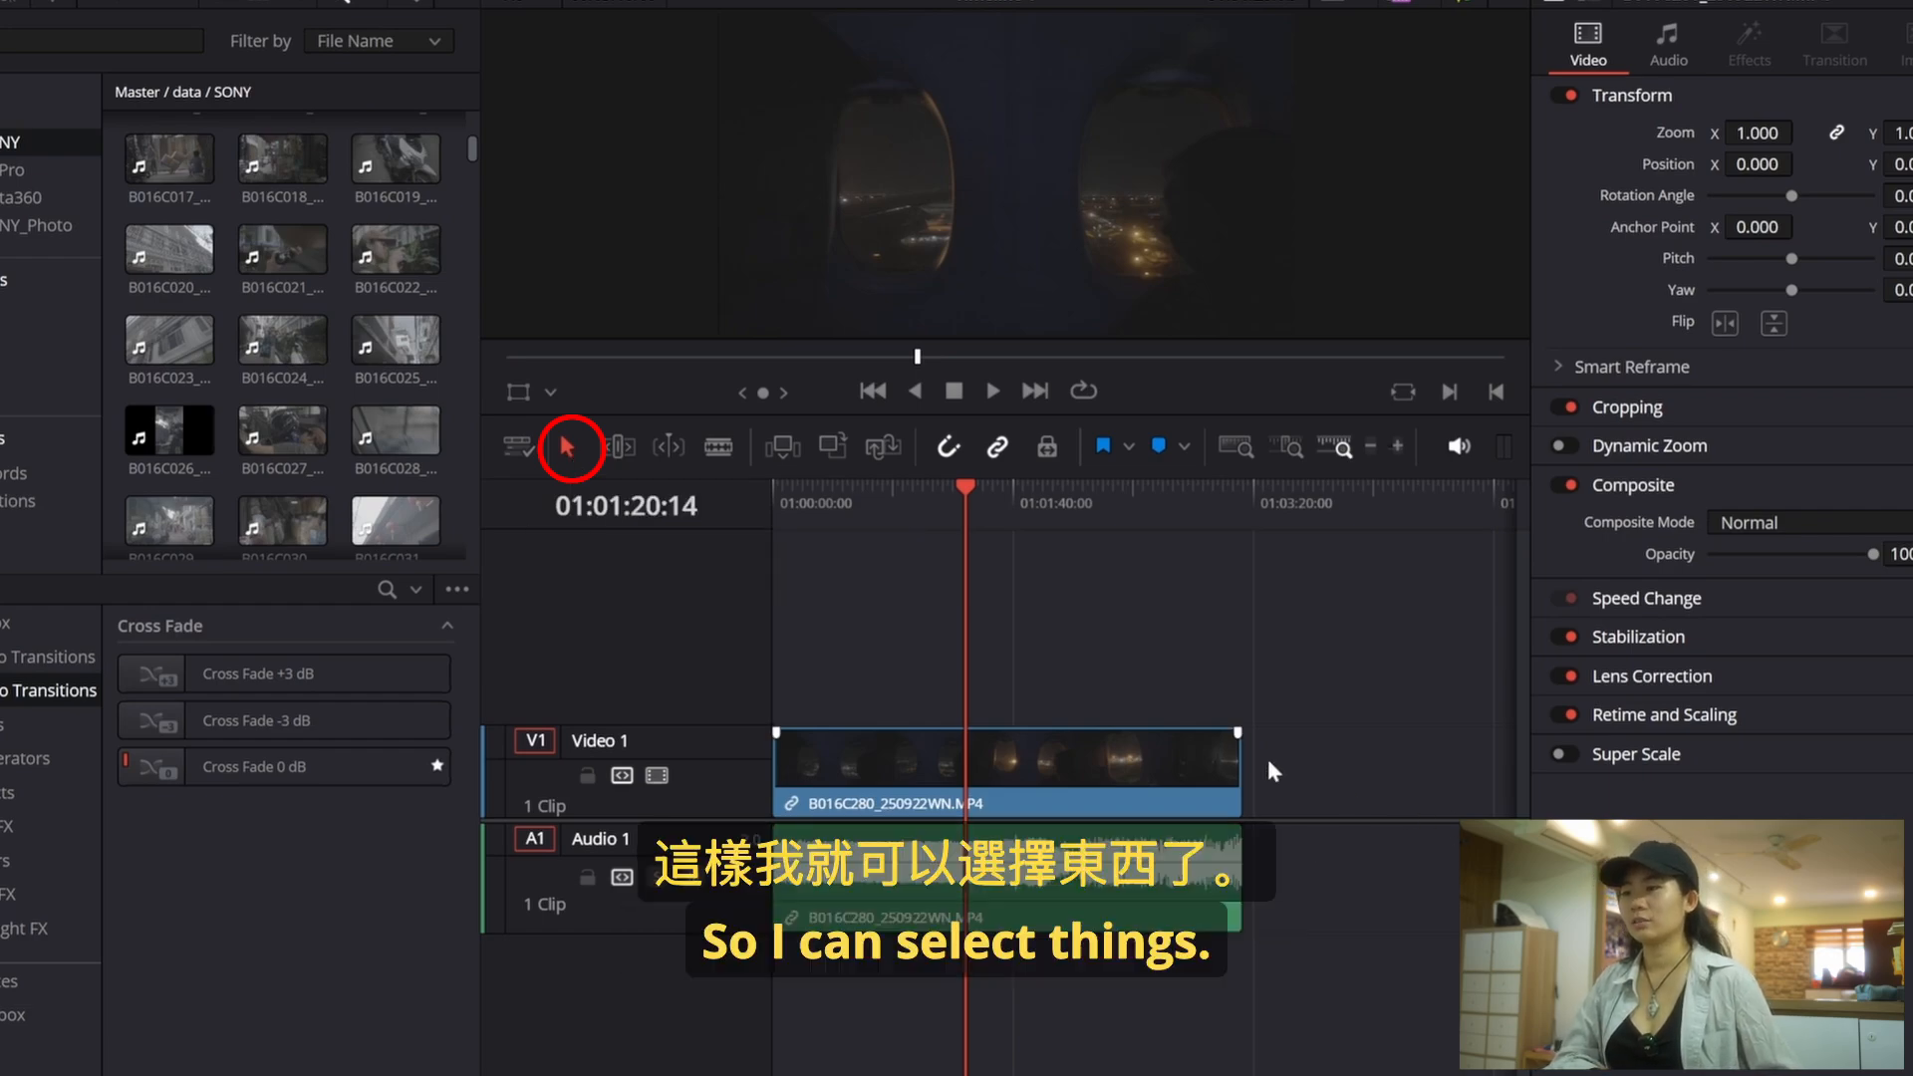
Step: Select the timeline clip directly and with a selection box, clearing the selection each time
{"action": "left_click", "coordinate": [949, 769]}
{"action": "left_click", "coordinate": [865, 602]}
{"action": "left_click_drag", "start_coordinate": [1279, 739], "coordinate": [1023, 516]}
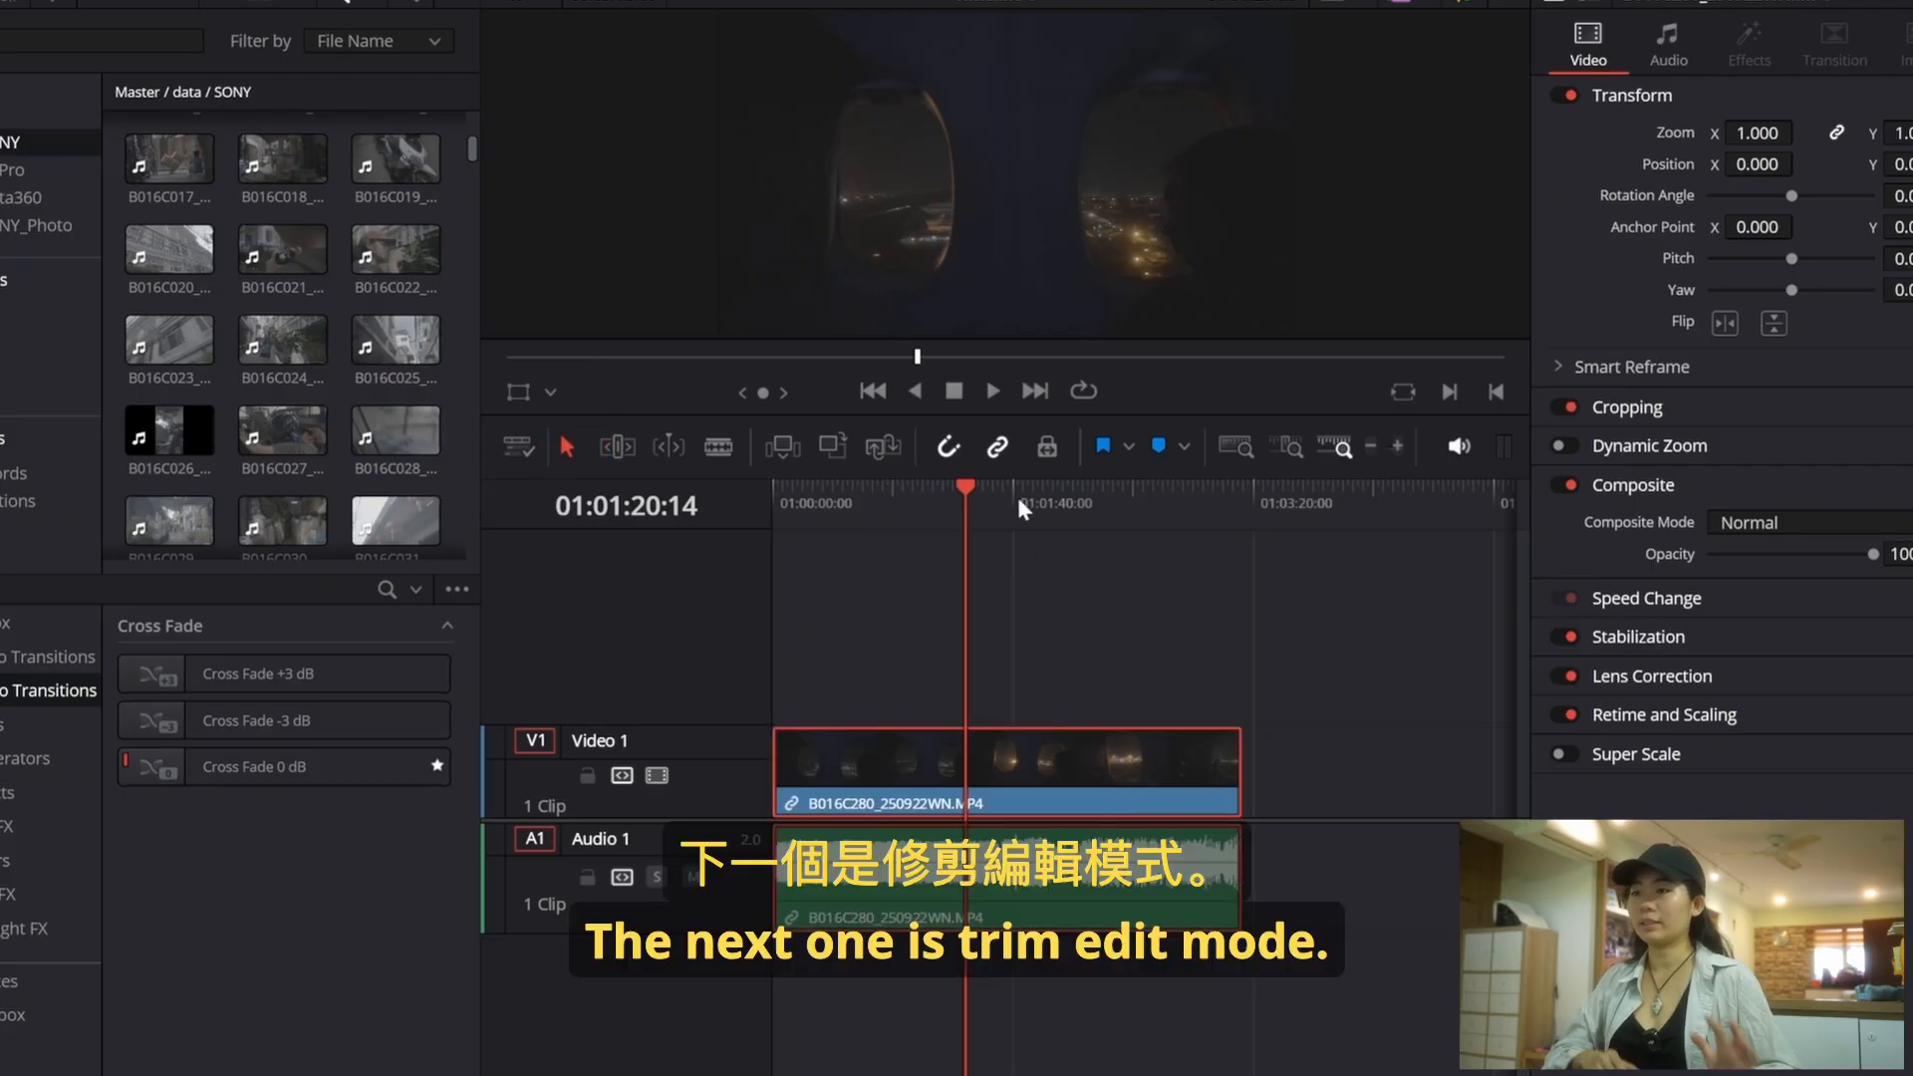
{"action": "left_click", "coordinate": [1187, 645]}
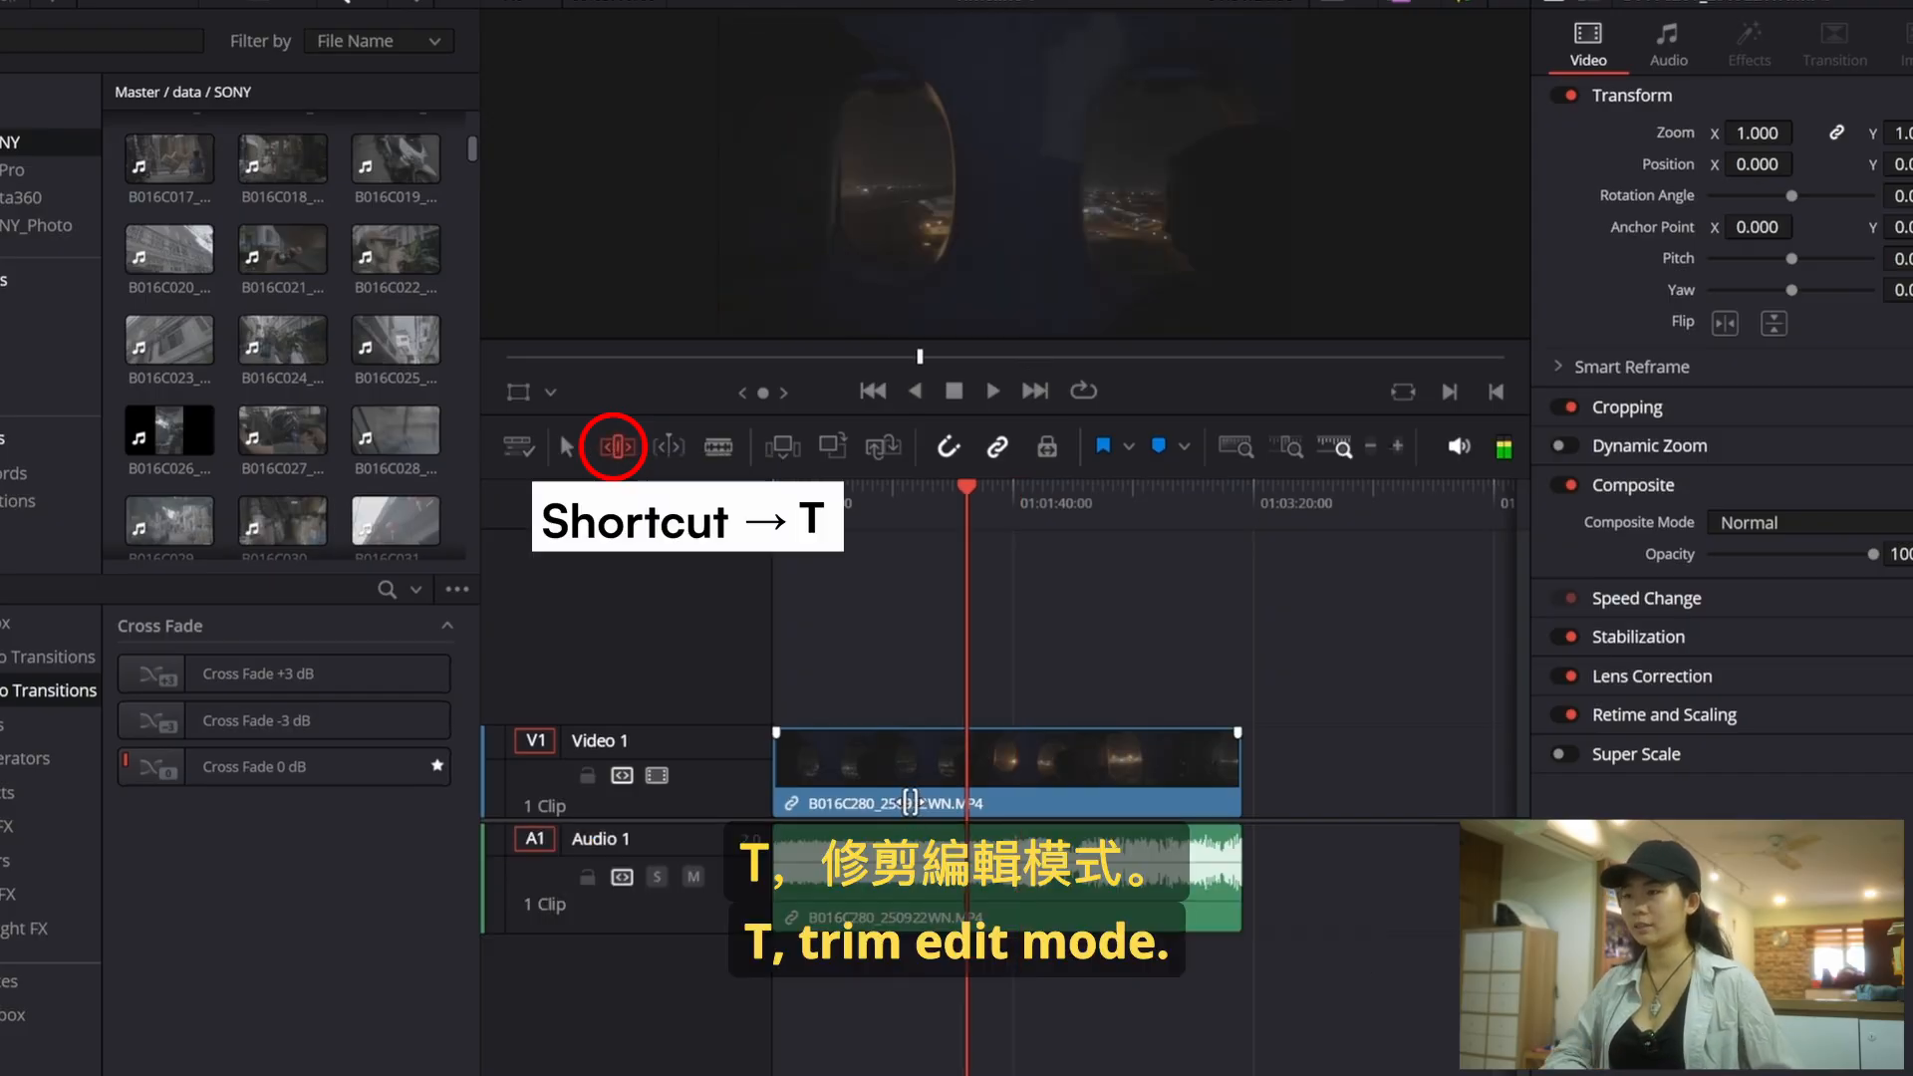
Step: Shorten the clip from its end in Trim Edit Mode, and slip its content within the same duration
{"action": "left_click", "coordinate": [1225, 747]}
{"action": "left_click_drag", "start_coordinate": [1226, 747], "coordinate": [1054, 765]}
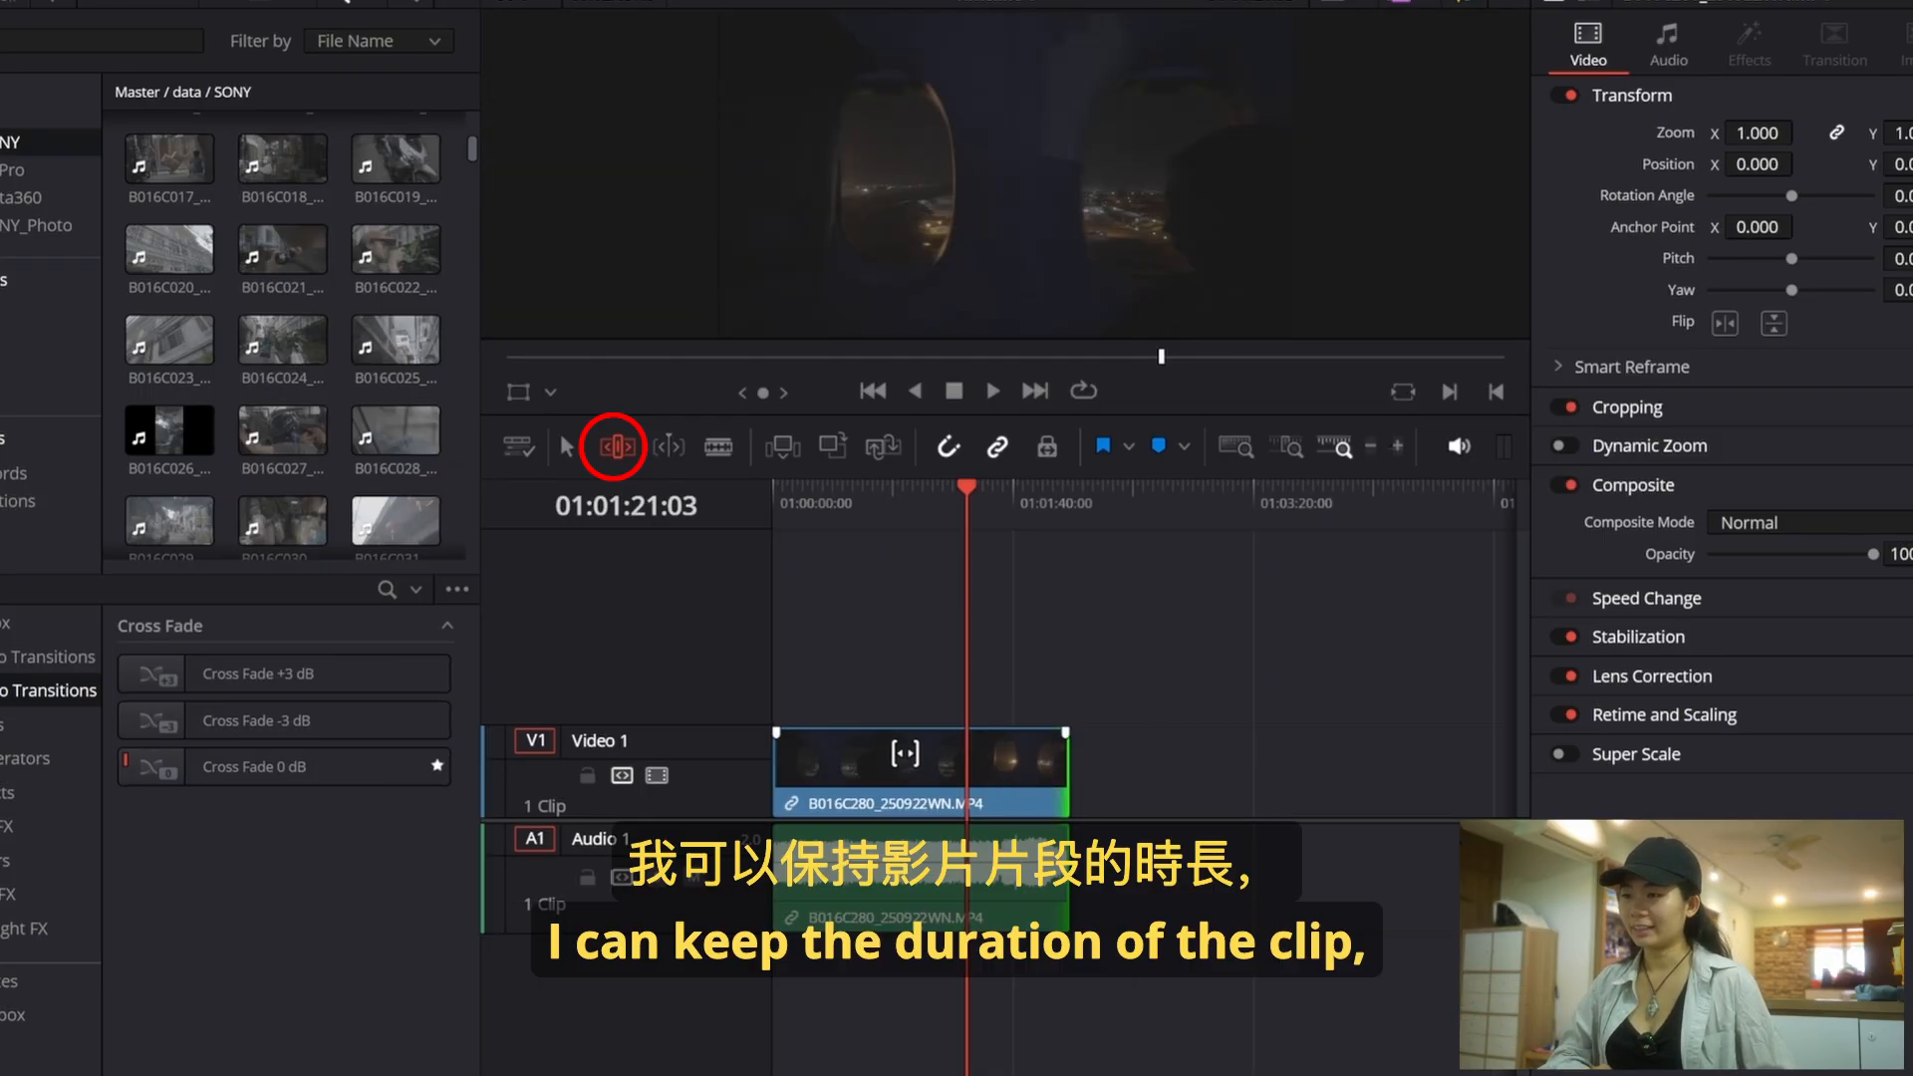
{"action": "left_click_drag", "start_coordinate": [898, 749], "coordinate": [1309, 744]}
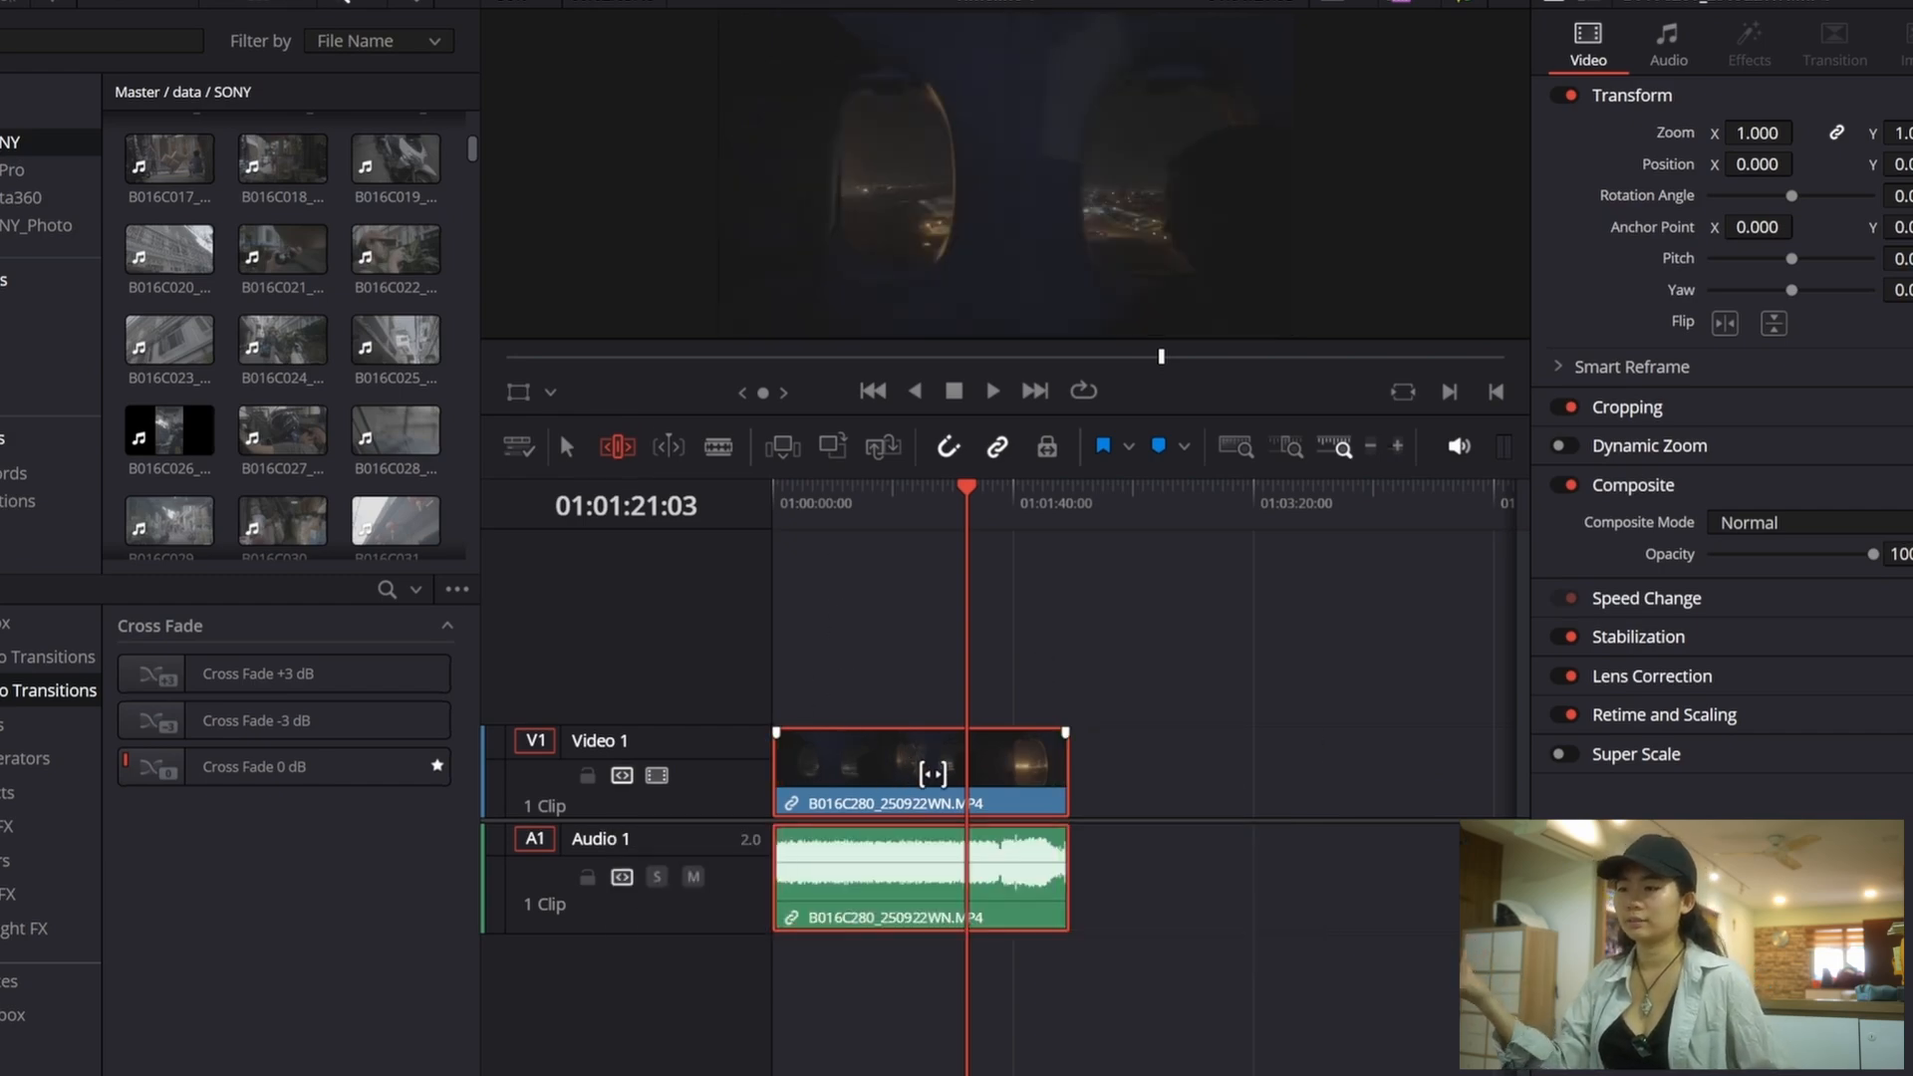
{"action": "left_click_drag", "start_coordinate": [925, 759], "coordinate": [829, 759]}
{"action": "key", "text": "a"}
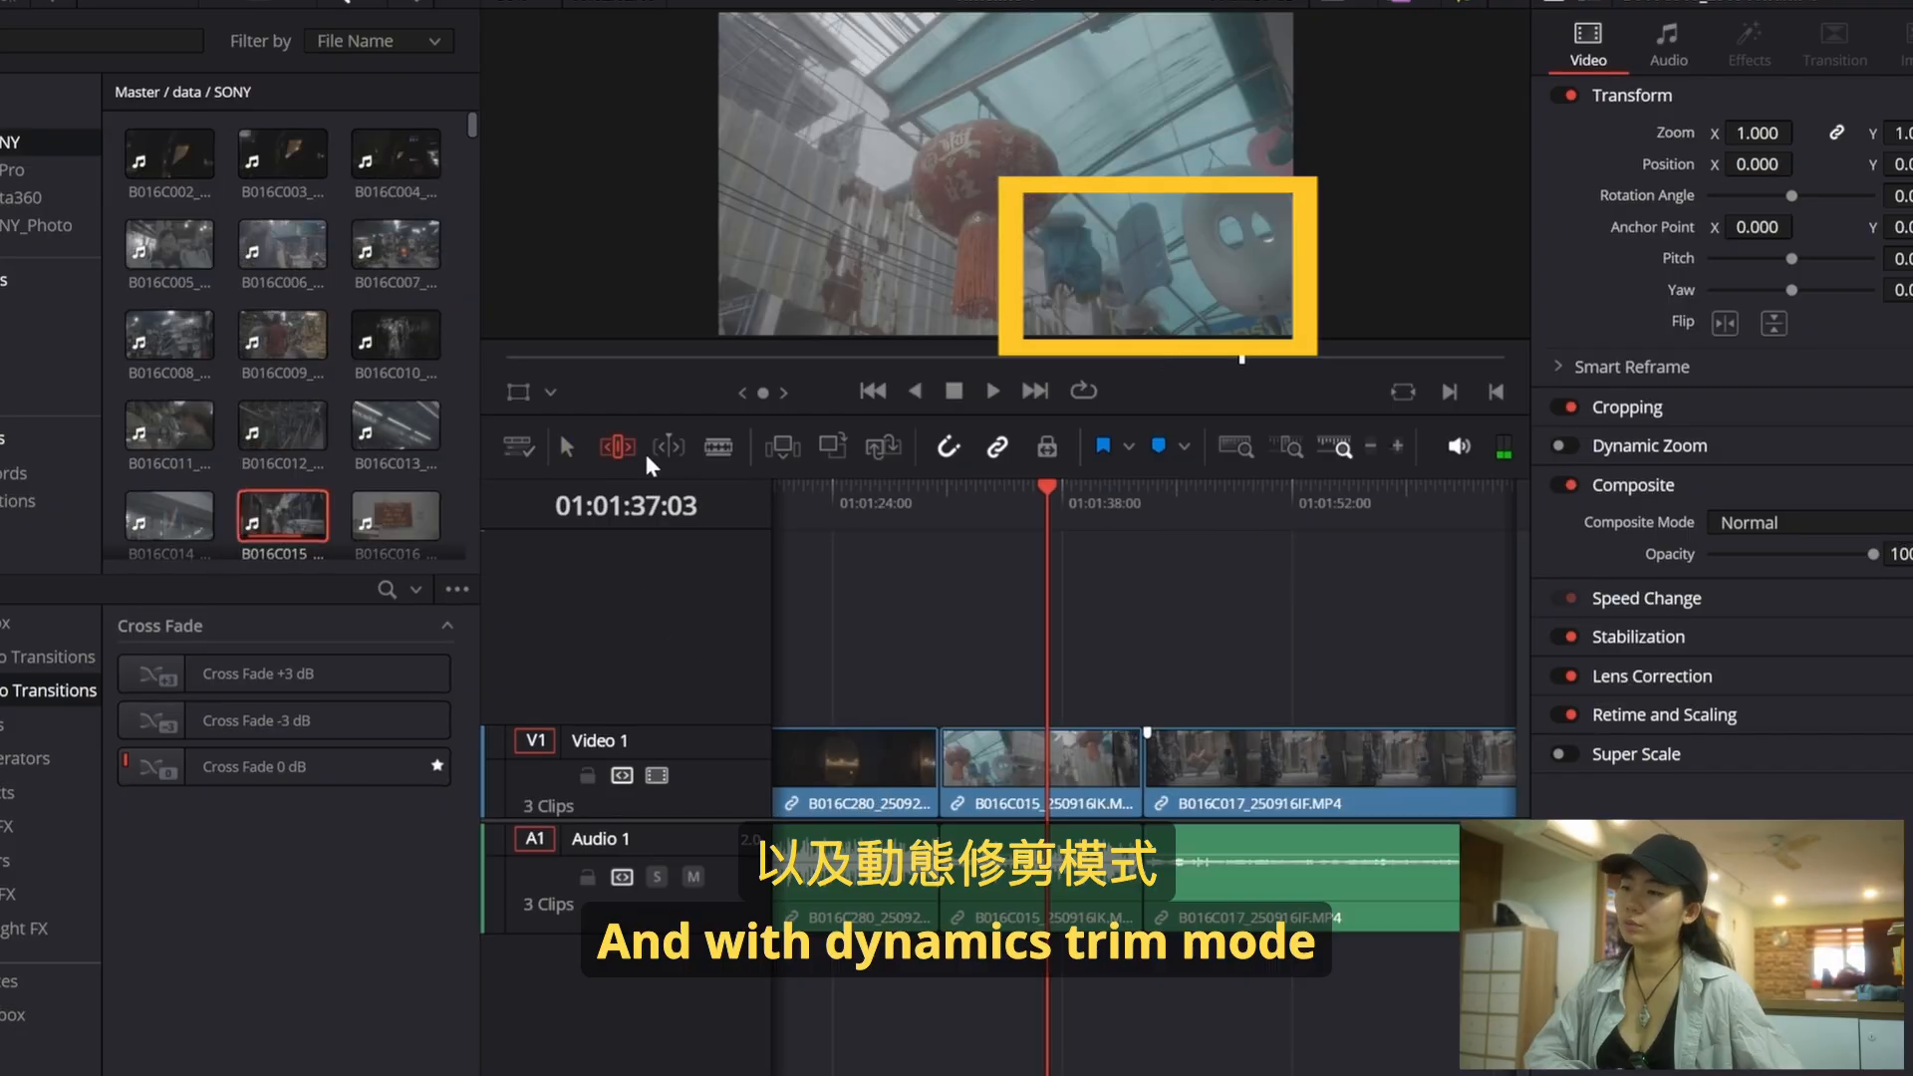
Step: Turn on Dynamic Trim Mode and adjust the edges where the first clip meets the middle B016C015 clip so they adjoin
{"action": "left_click", "coordinate": [681, 446]}
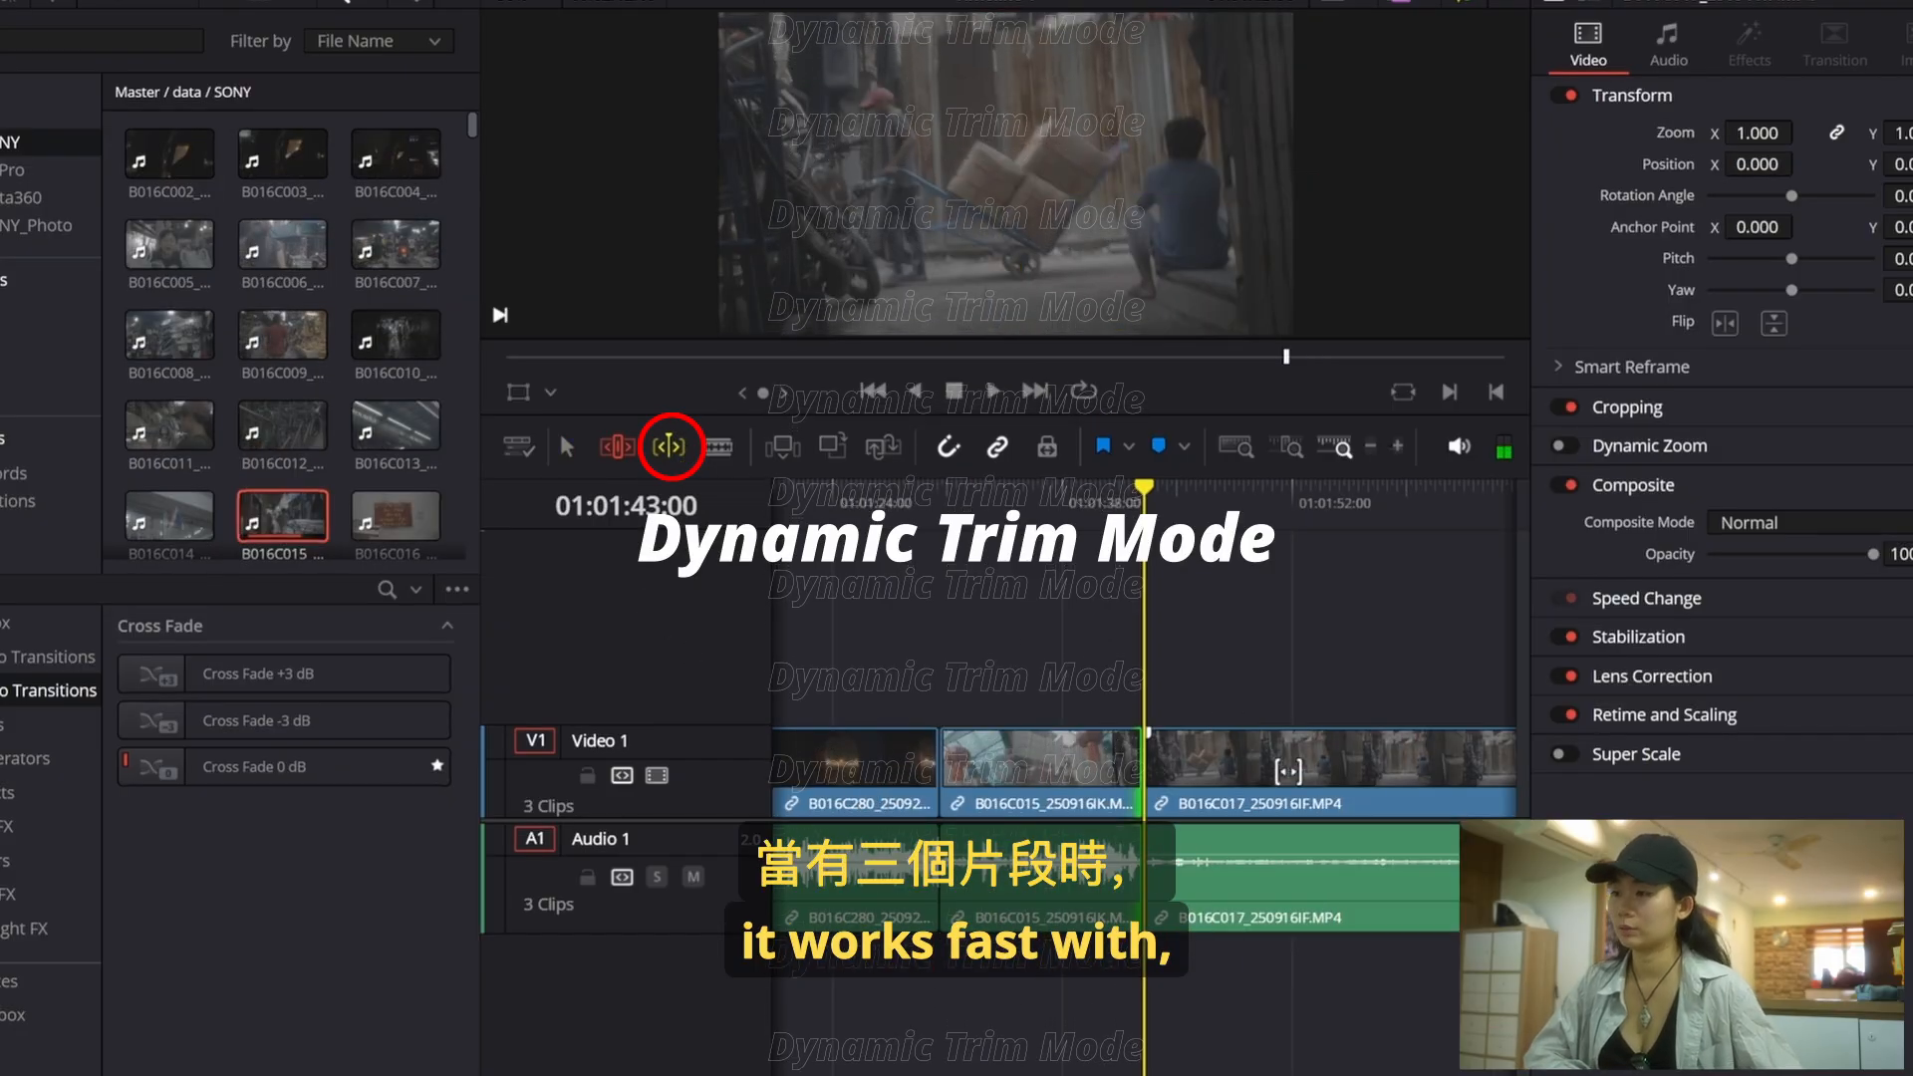
{"action": "scroll", "coordinate": [1230, 679], "scroll_direction": "down", "scroll_amount": 5}
{"action": "scroll", "coordinate": [1188, 655], "scroll_direction": "up", "scroll_amount": 4}
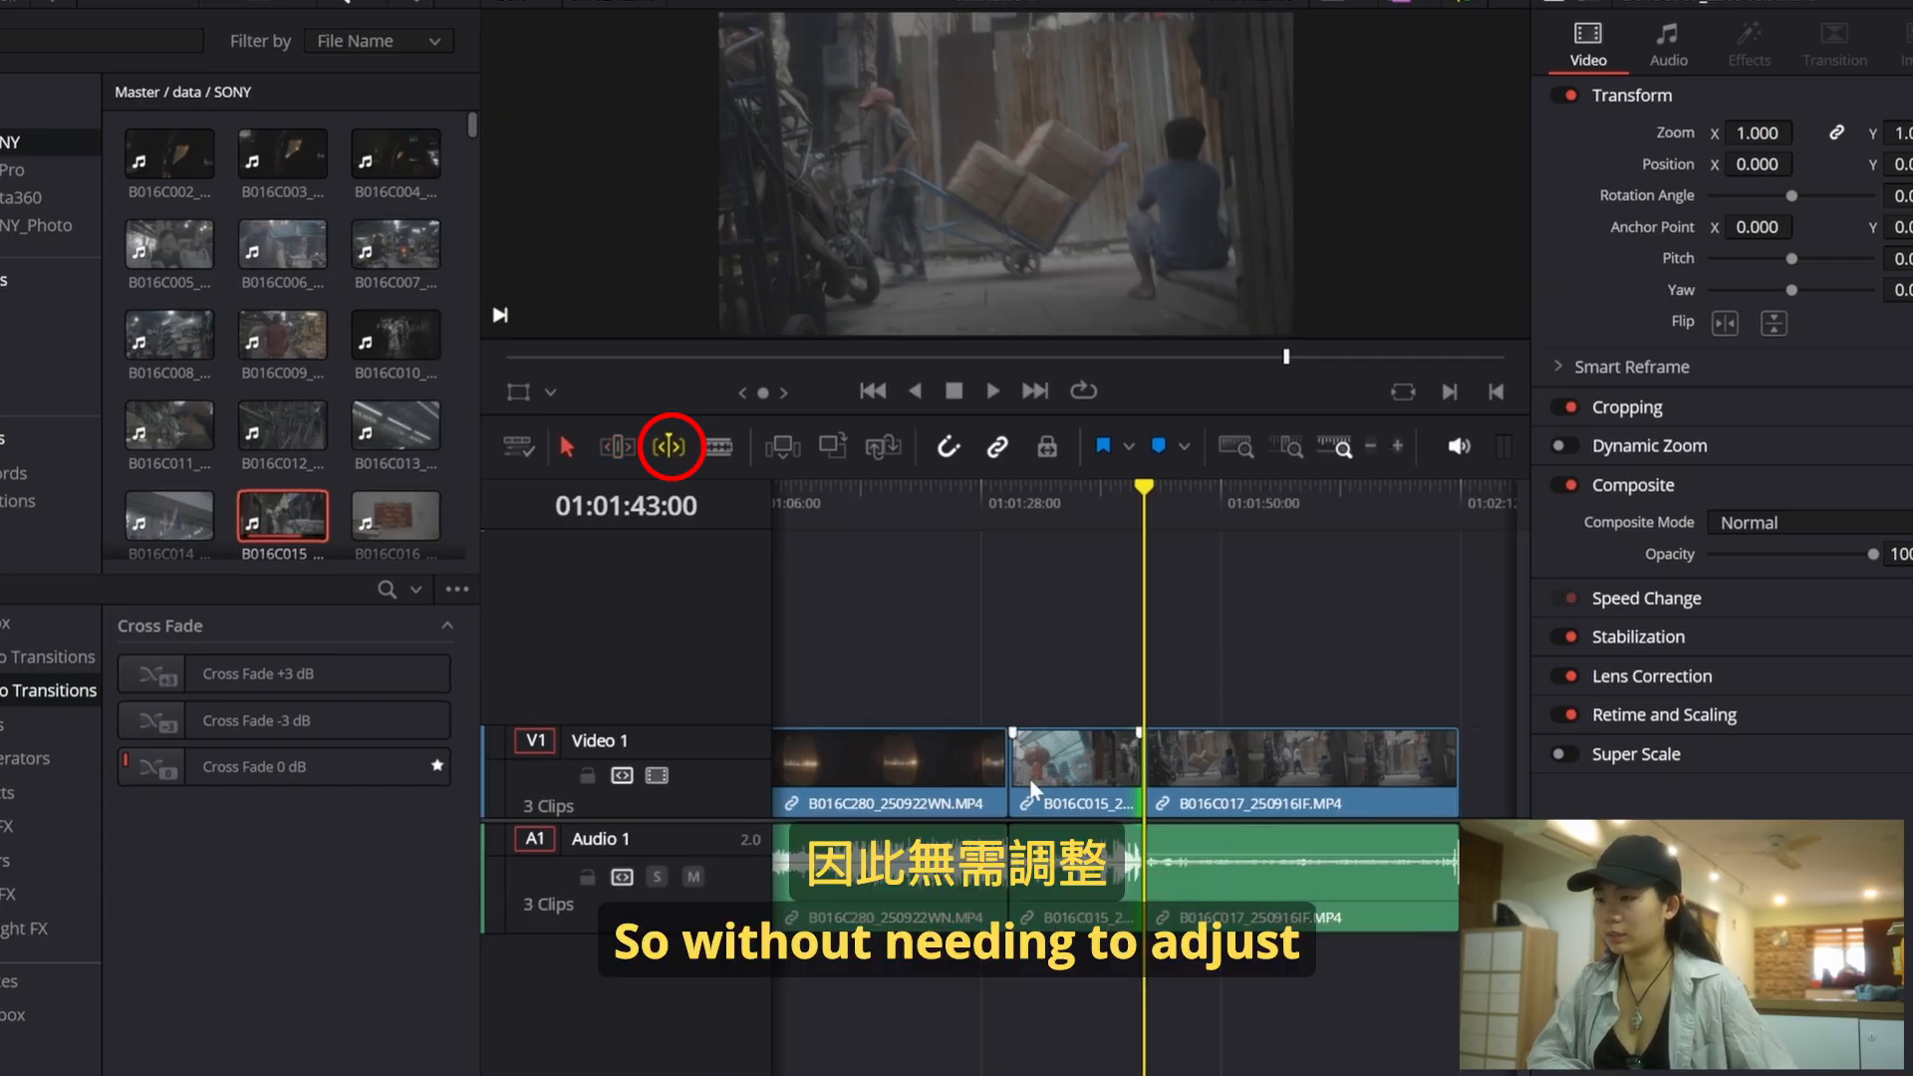
{"action": "left_click_drag", "start_coordinate": [1005, 763], "coordinate": [1068, 765]}
{"action": "left_click", "coordinate": [1026, 762]}
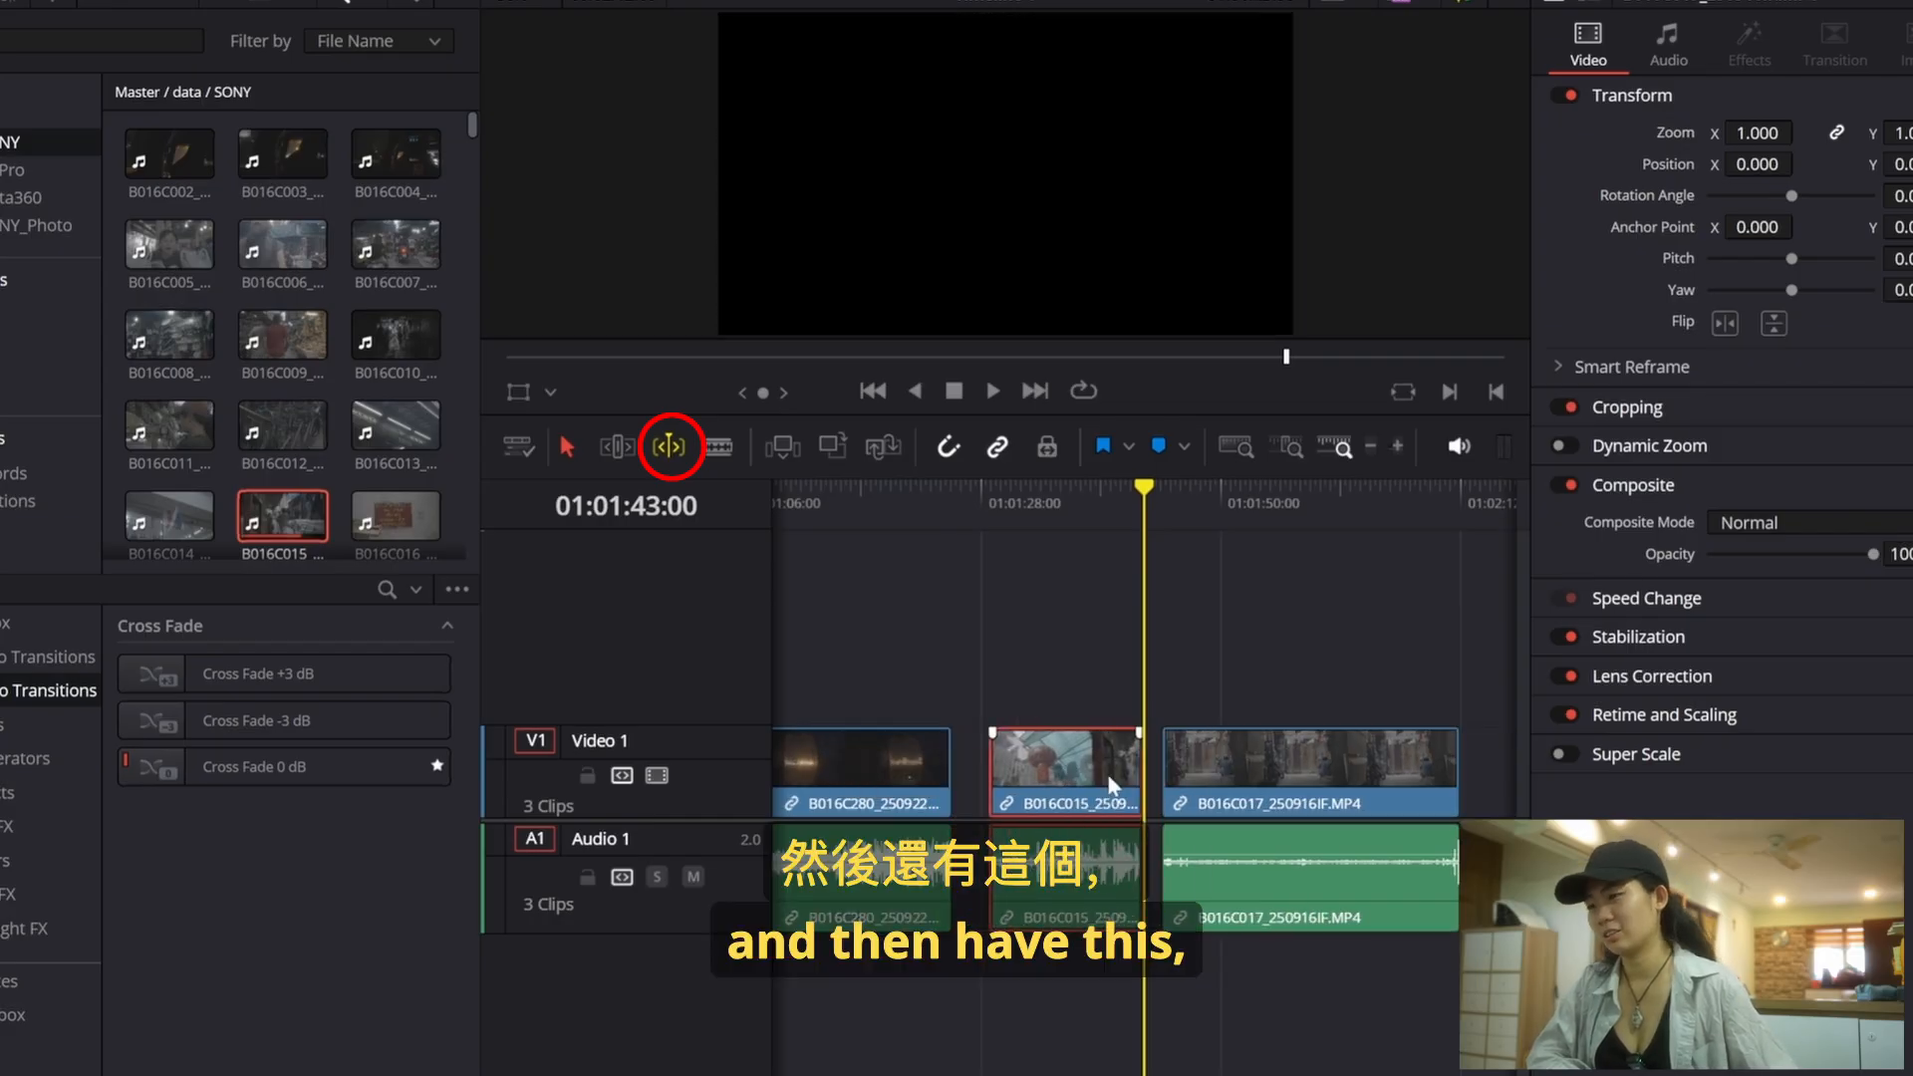
{"action": "left_click_drag", "start_coordinate": [992, 767], "coordinate": [1031, 769]}
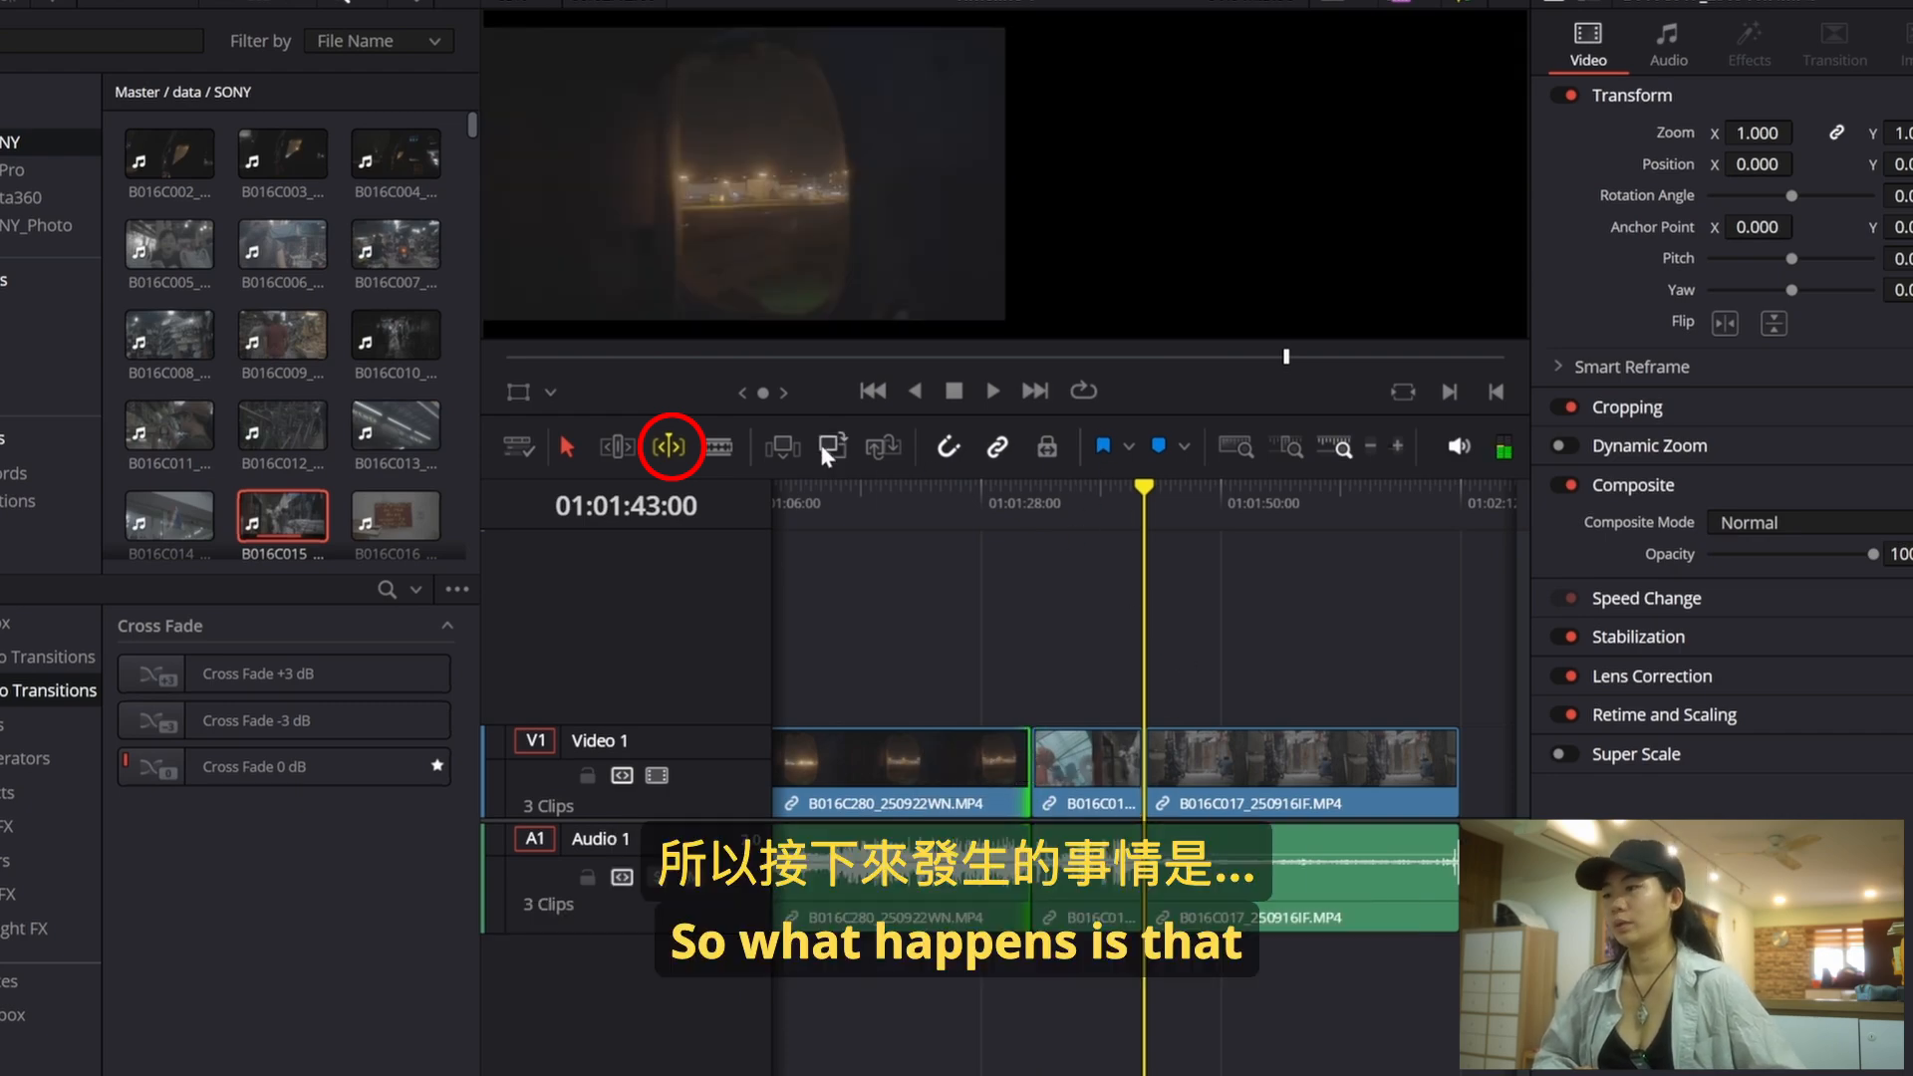
Step: Slip the middle B016C015 clip back and forth in Trim Edit Mode while comparing frames in the four-way preview
{"action": "key", "text": "t"}
{"action": "left_click_drag", "start_coordinate": [1087, 772], "coordinate": [1108, 770]}
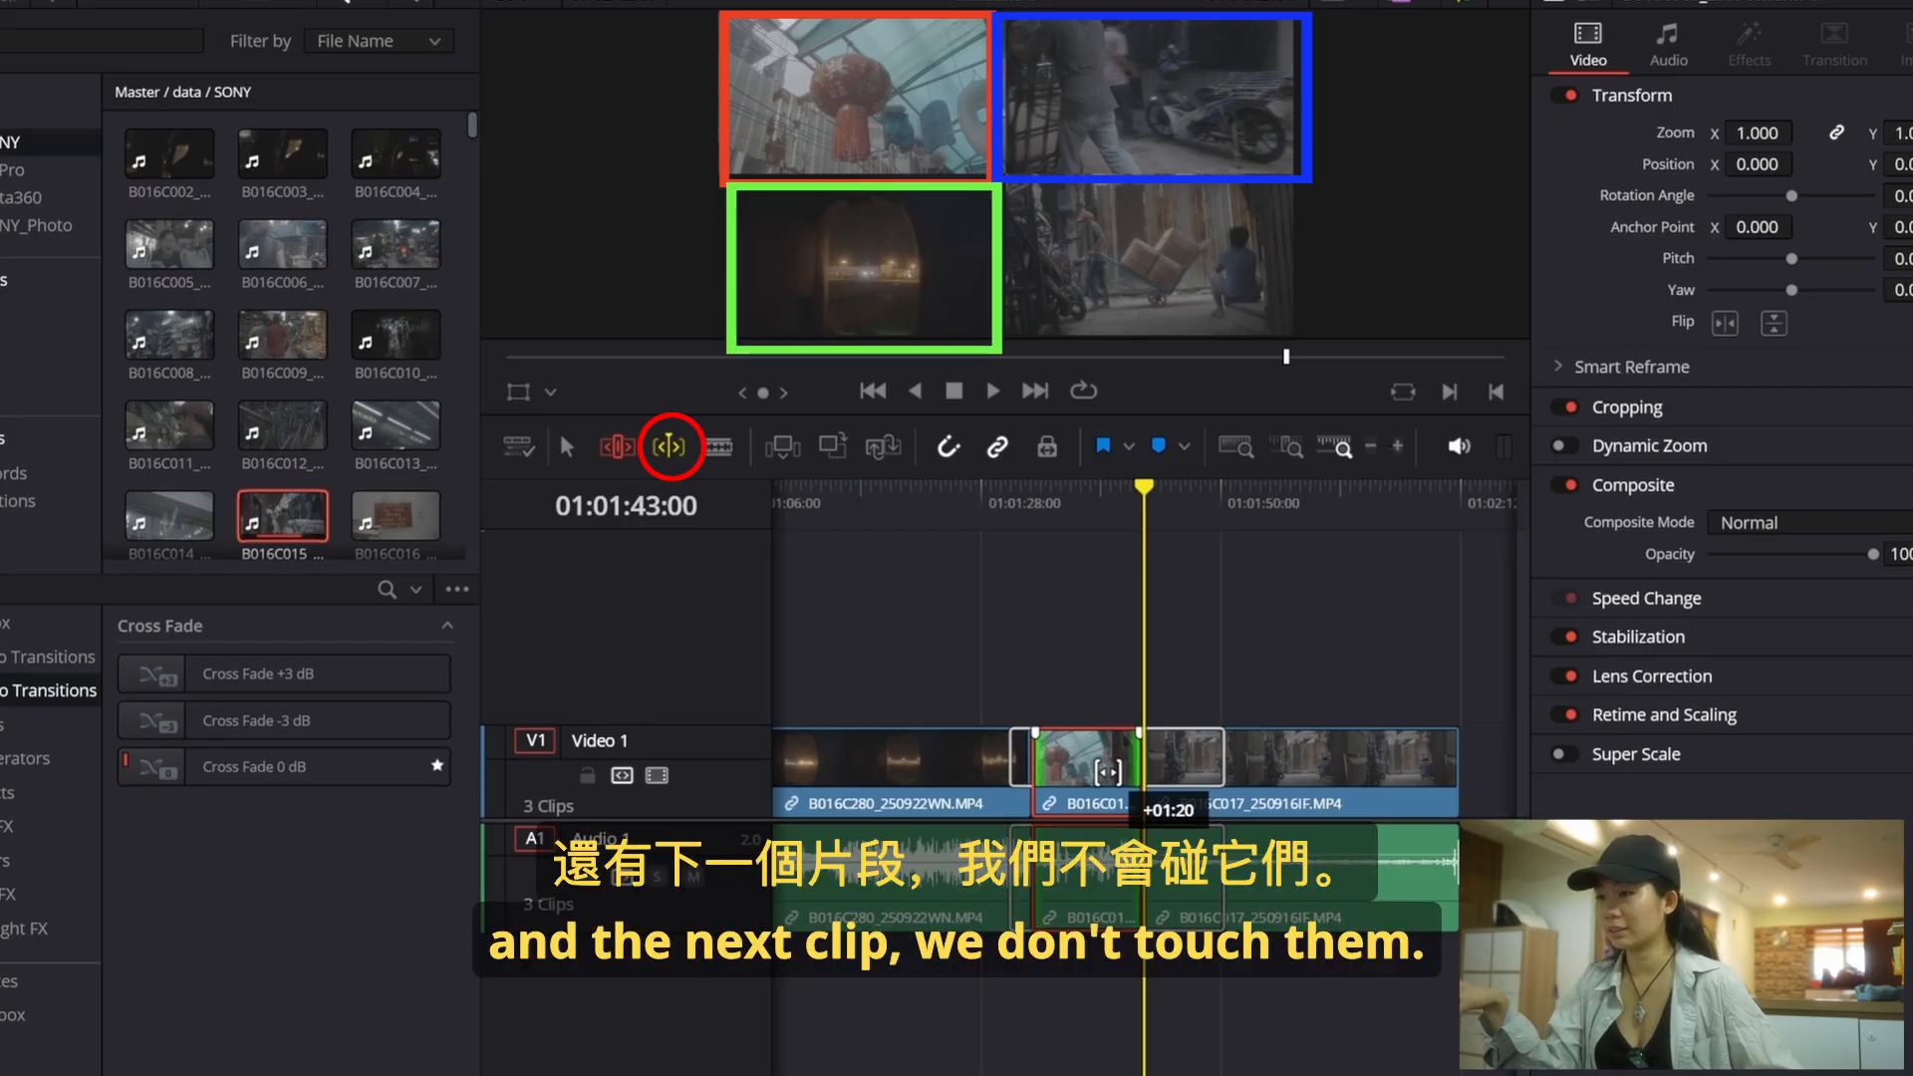
{"action": "mouse_move", "coordinate": [1108, 770]}
{"action": "left_mouse_down"}
{"action": "mouse_move", "coordinate": [1080, 756]}
{"action": "mouse_move", "coordinate": [1154, 741]}
{"action": "mouse_move", "coordinate": [1089, 752]}
{"action": "left_mouse_up"}
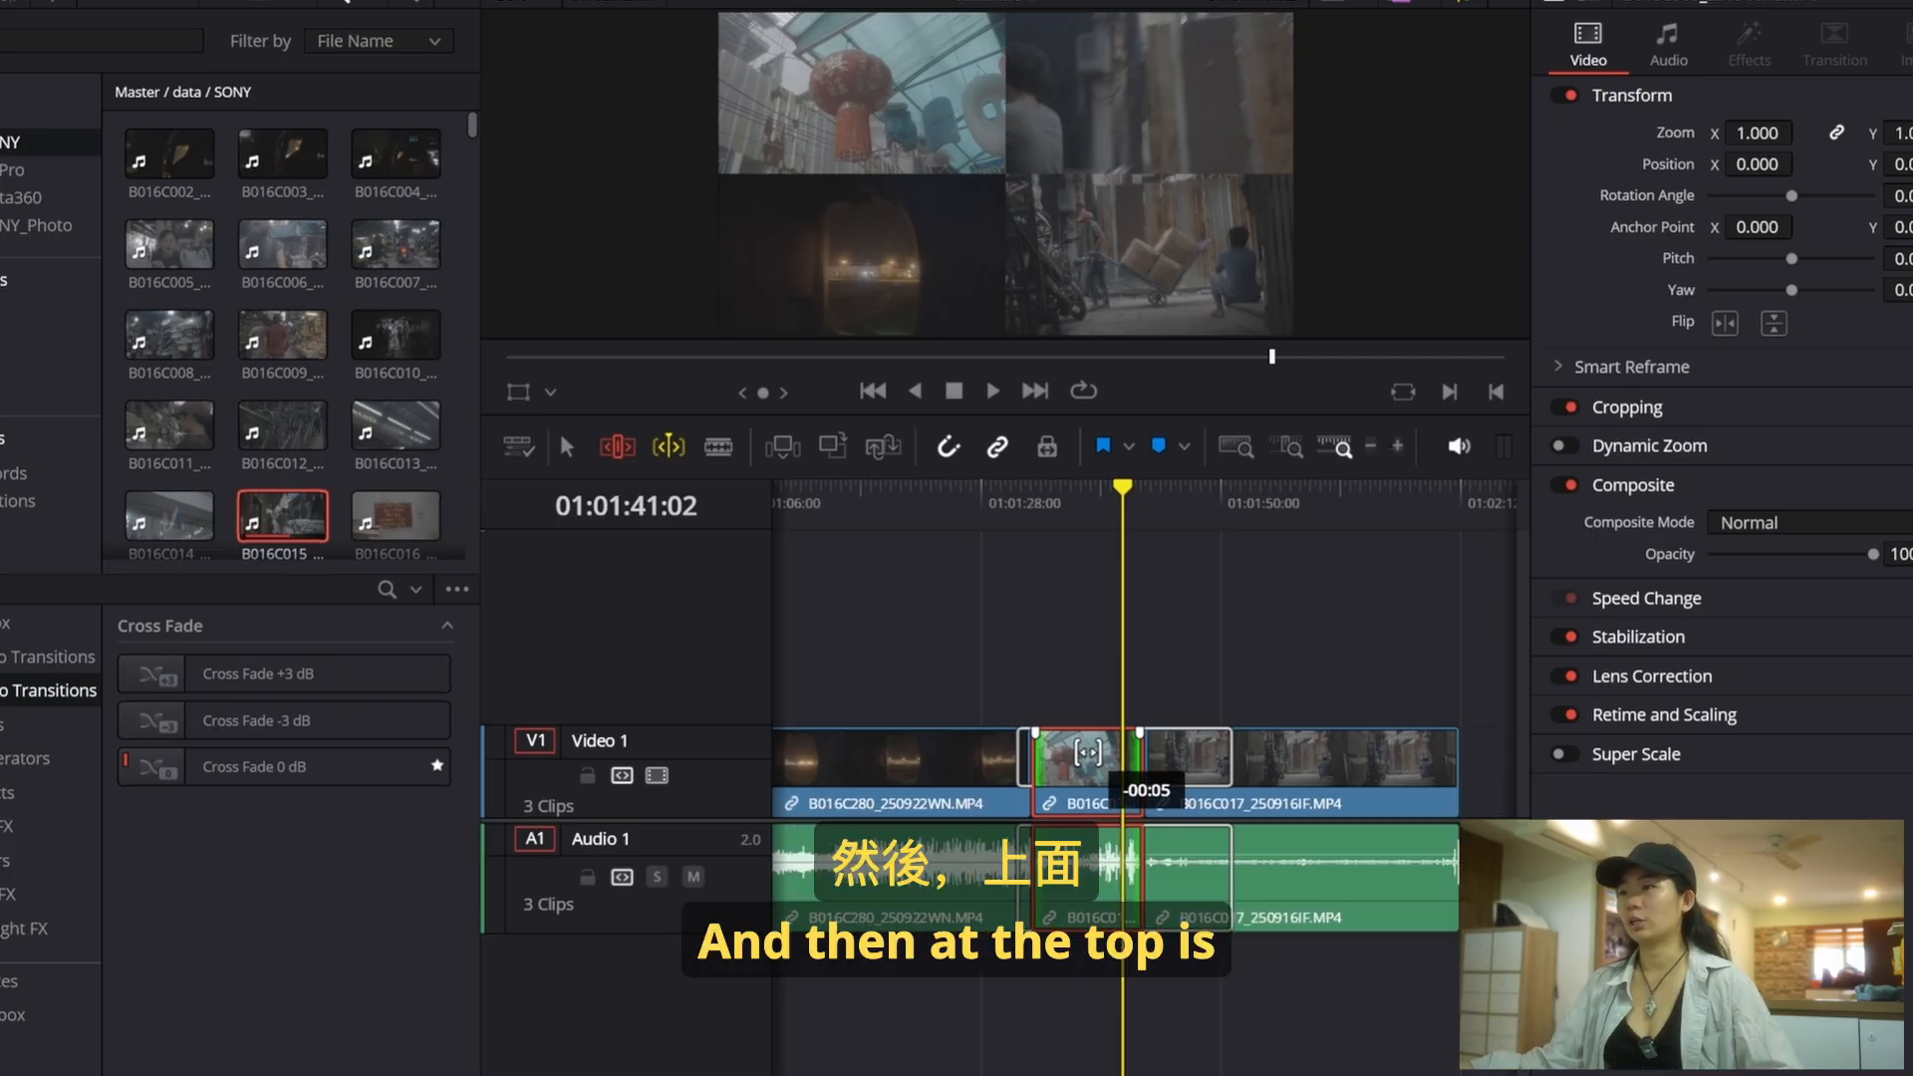
{"action": "left_click_drag", "start_coordinate": [1088, 751], "coordinate": [1076, 777]}
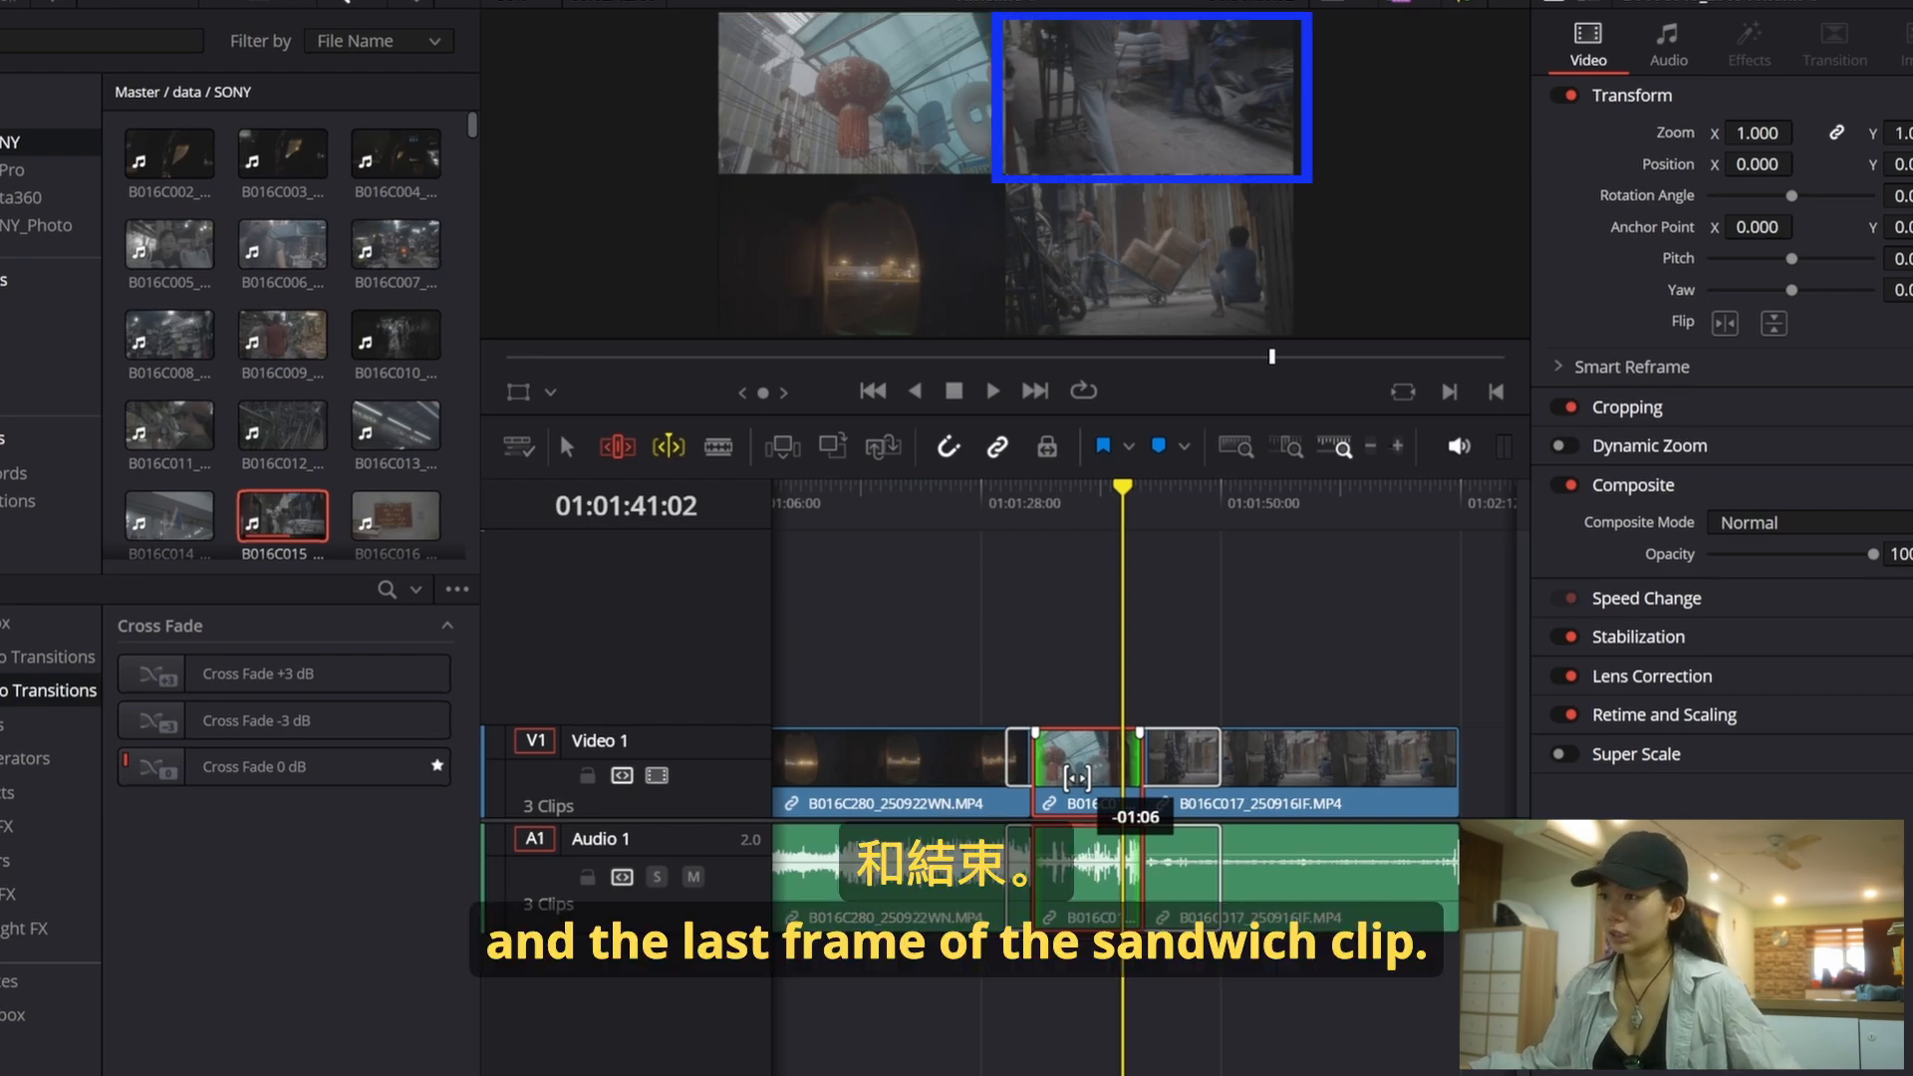
{"action": "left_click_drag", "start_coordinate": [1077, 777], "coordinate": [1082, 805]}
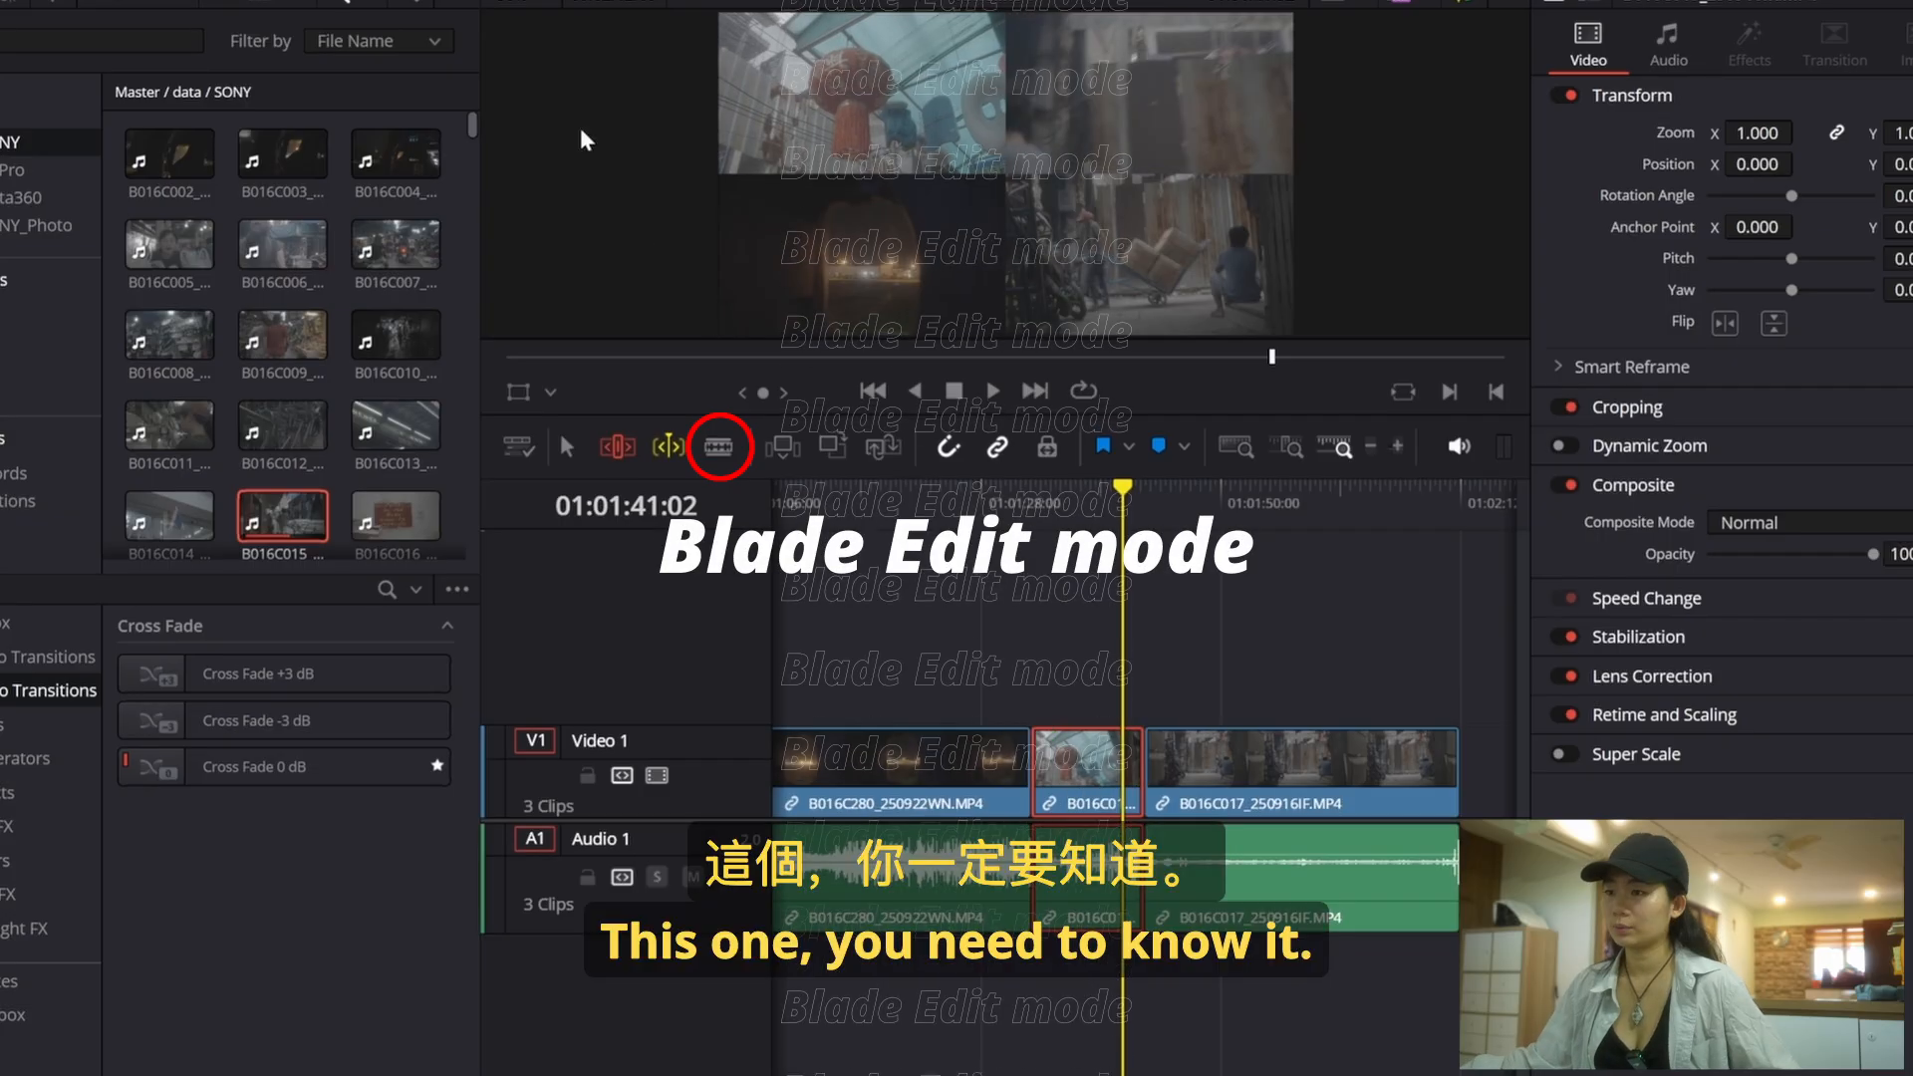
Step: Switch to Blade Edit Mode and cut the B016C017 clip at 01:01:54:08
{"action": "left_click", "coordinate": [617, 446]}
{"action": "left_click", "coordinate": [712, 450]}
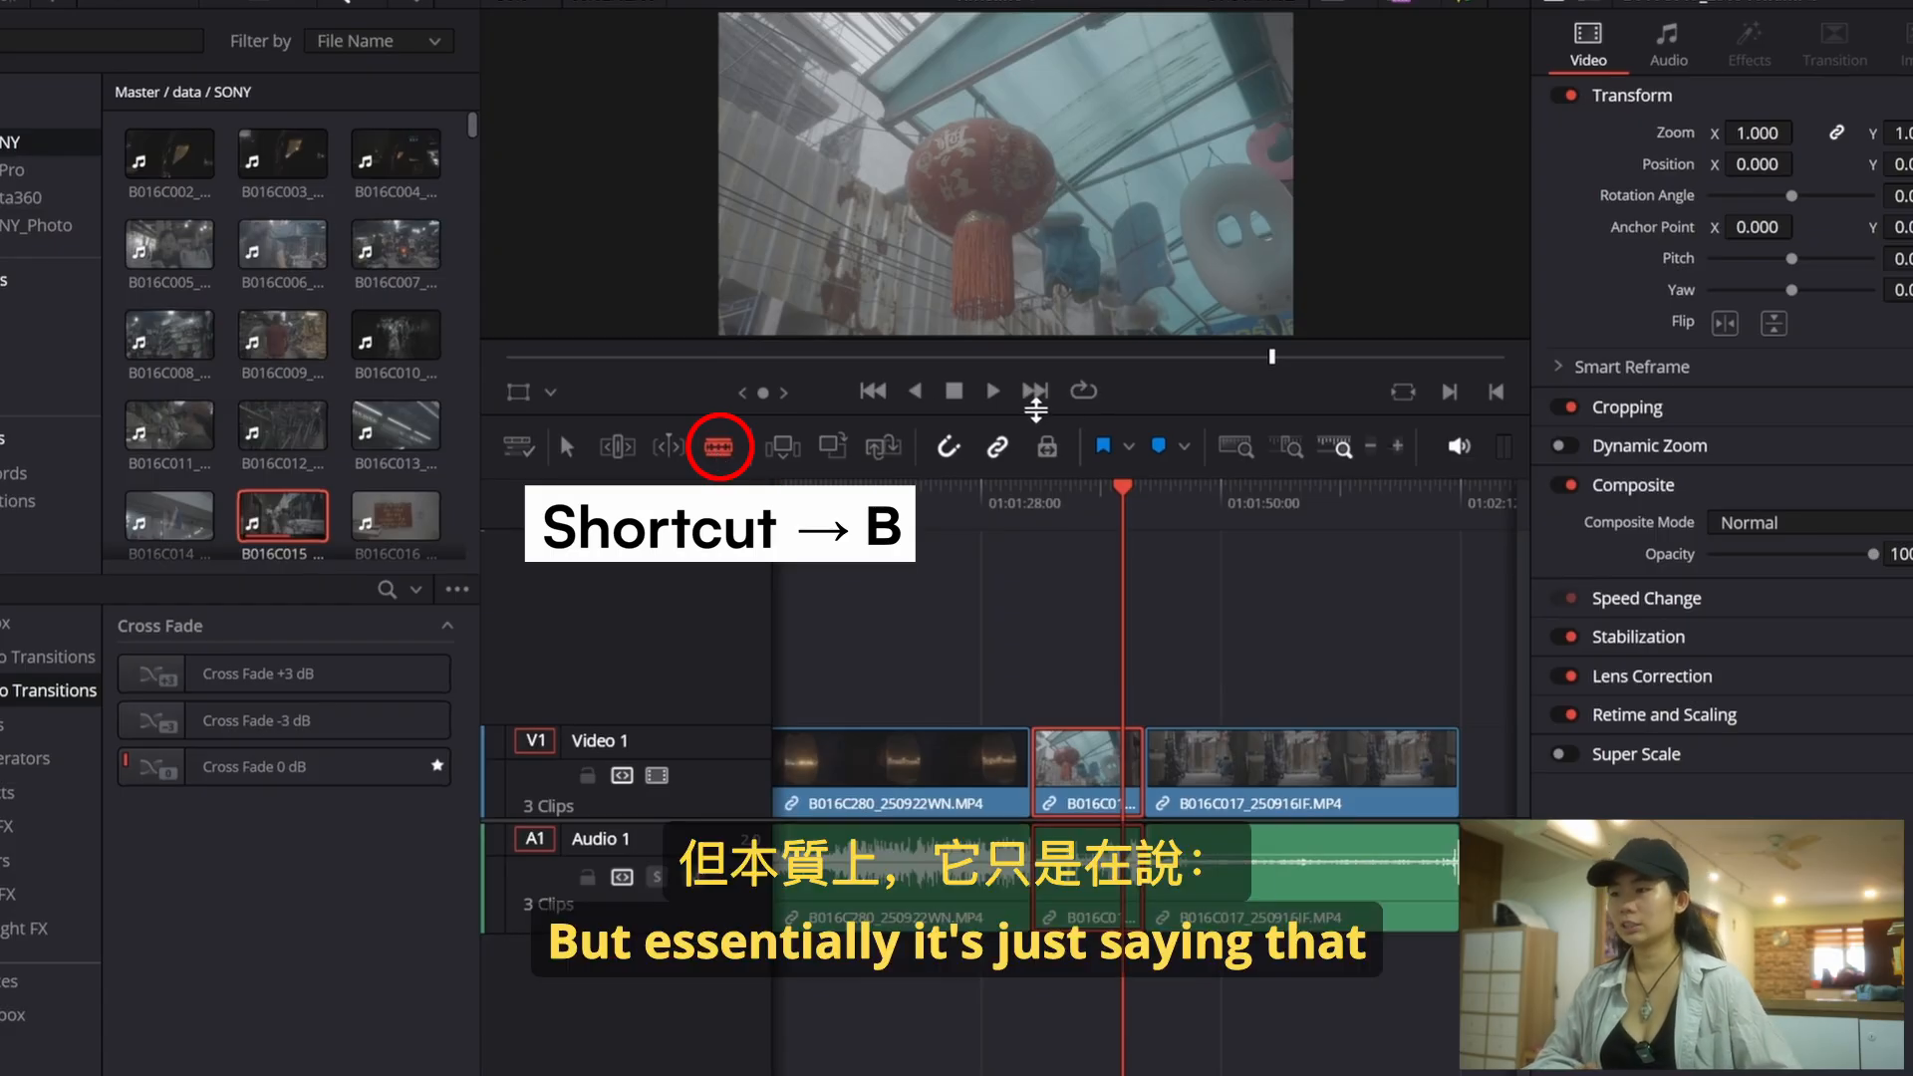
{"action": "left_click", "coordinate": [1263, 498]}
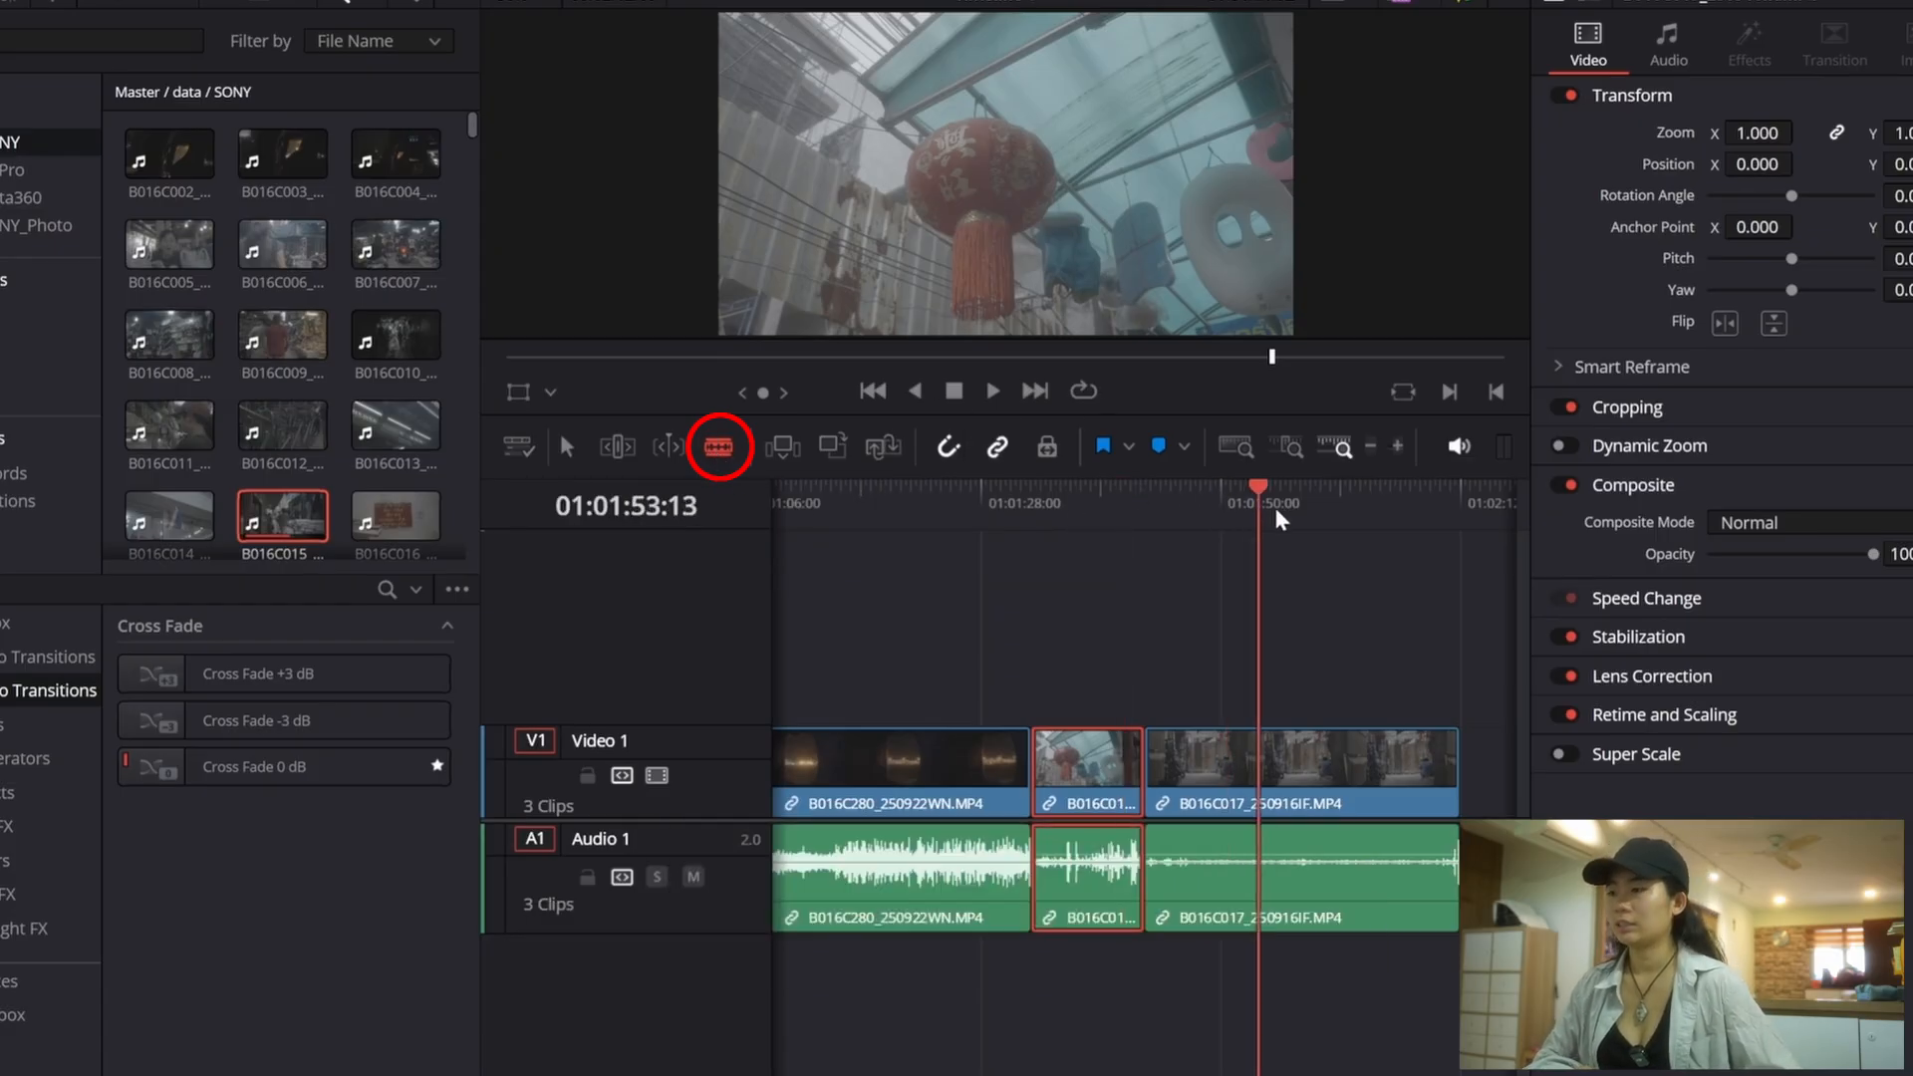
{"action": "left_click", "coordinate": [1267, 769]}
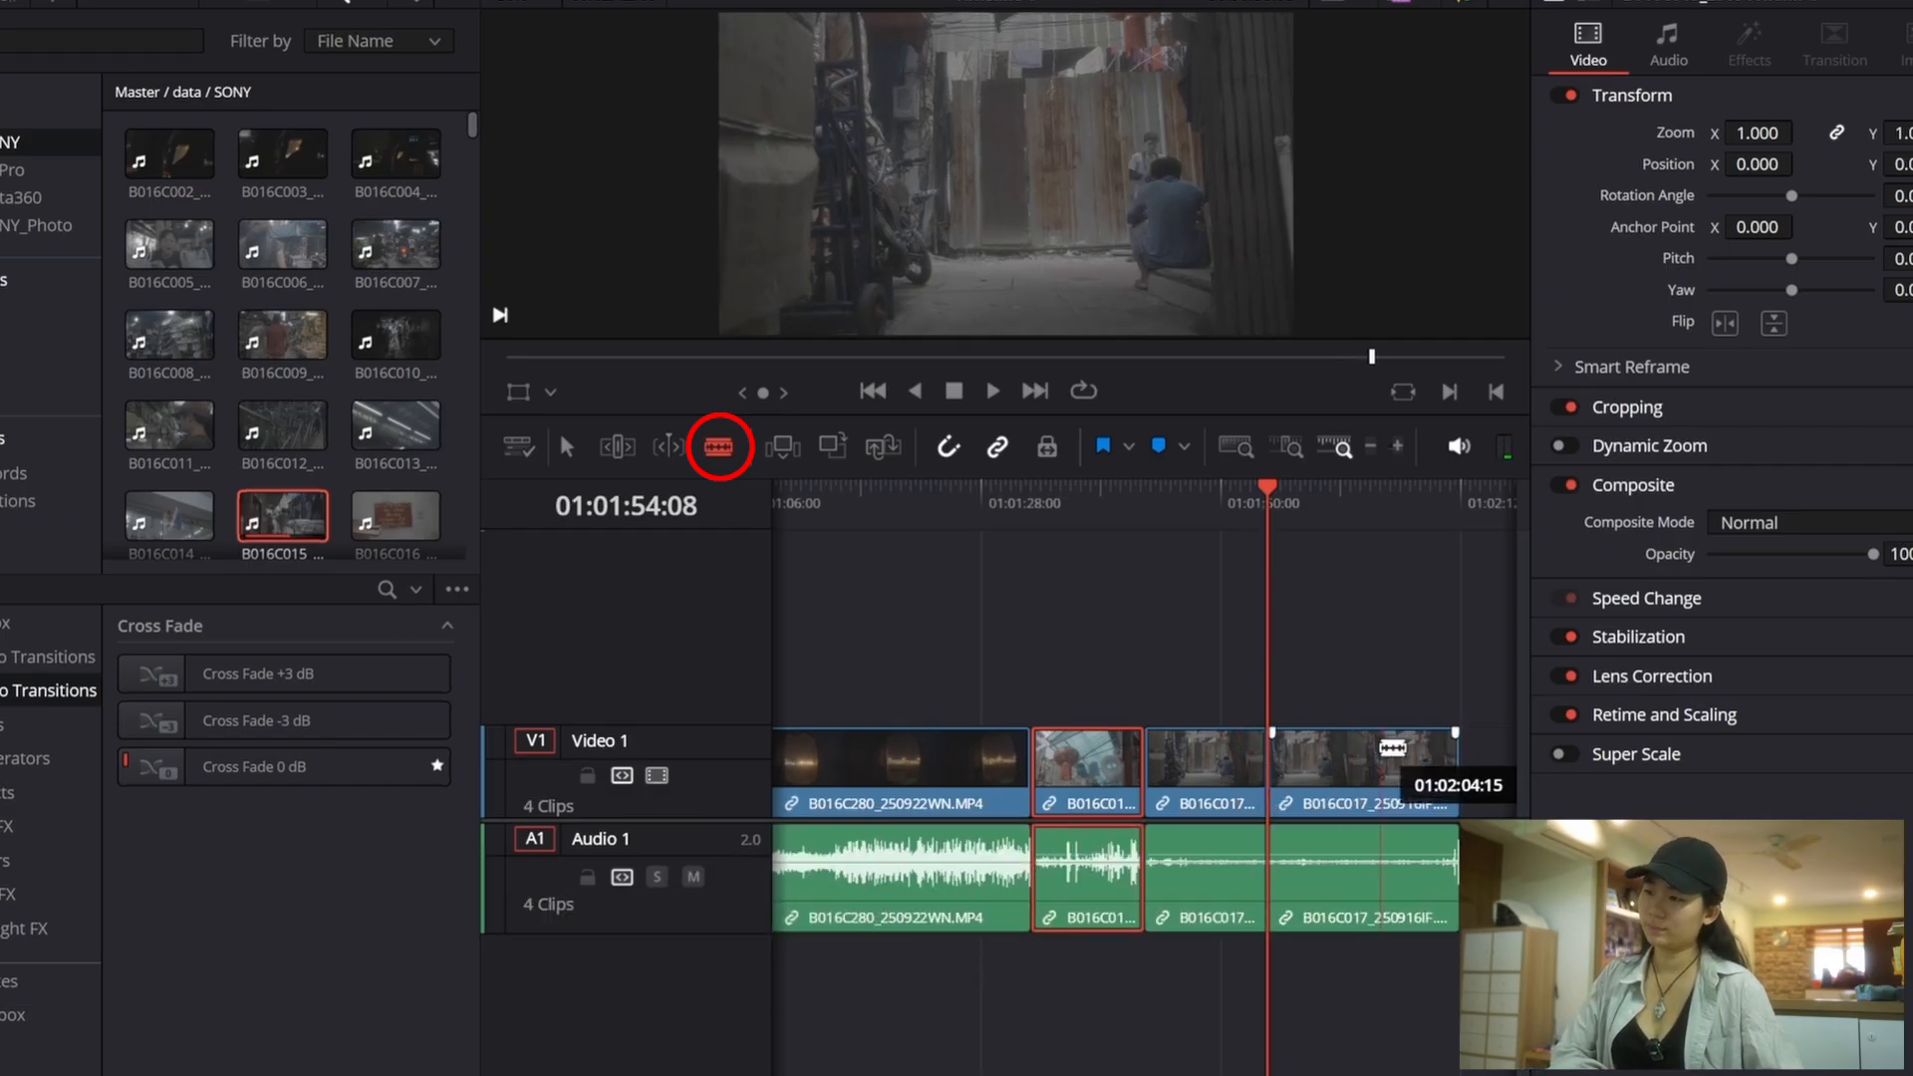
Step: Try further blade cuts across the B016C017 clips, undoing each extra cut
{"action": "left_click", "coordinate": [1379, 768]}
{"action": "left_click", "coordinate": [1225, 769]}
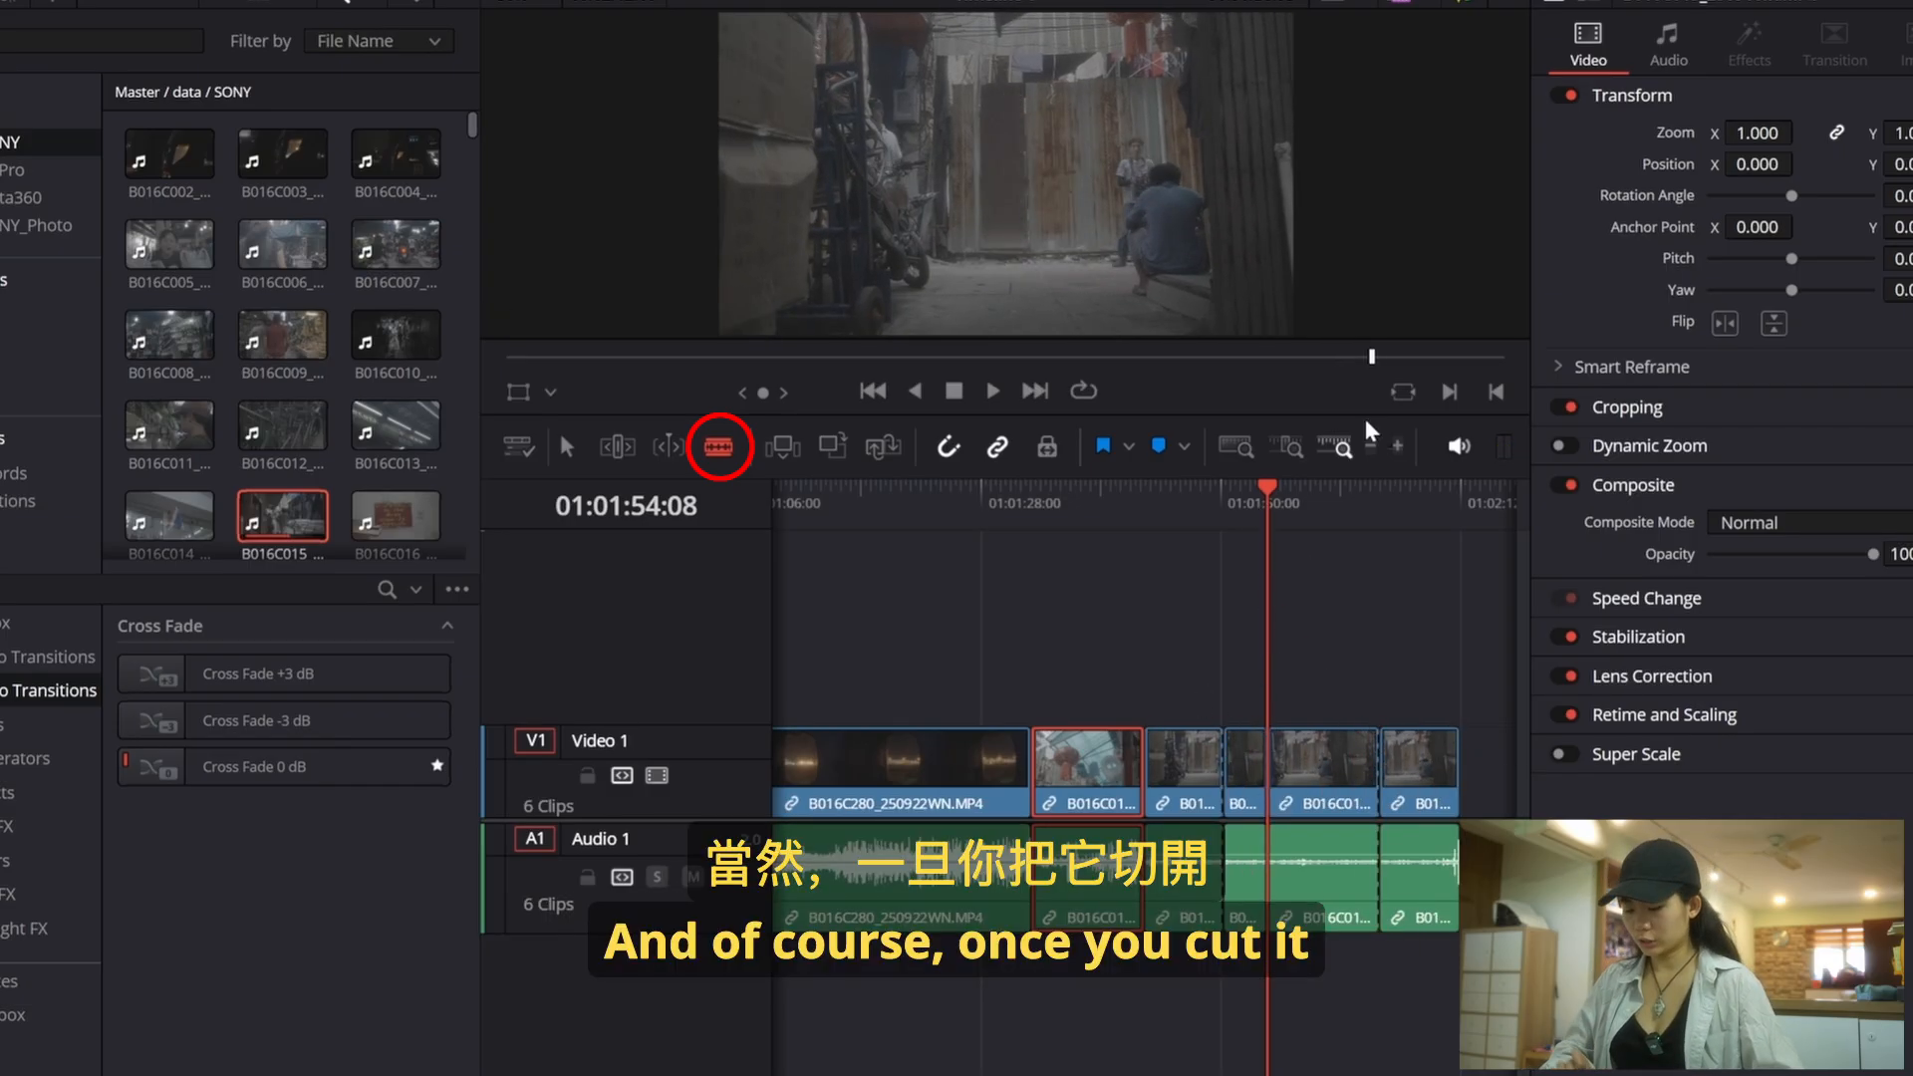
{"action": "key", "text": "ctrl+z"}
{"action": "key", "text": "ctrl+z"}
{"action": "key", "text": "b"}
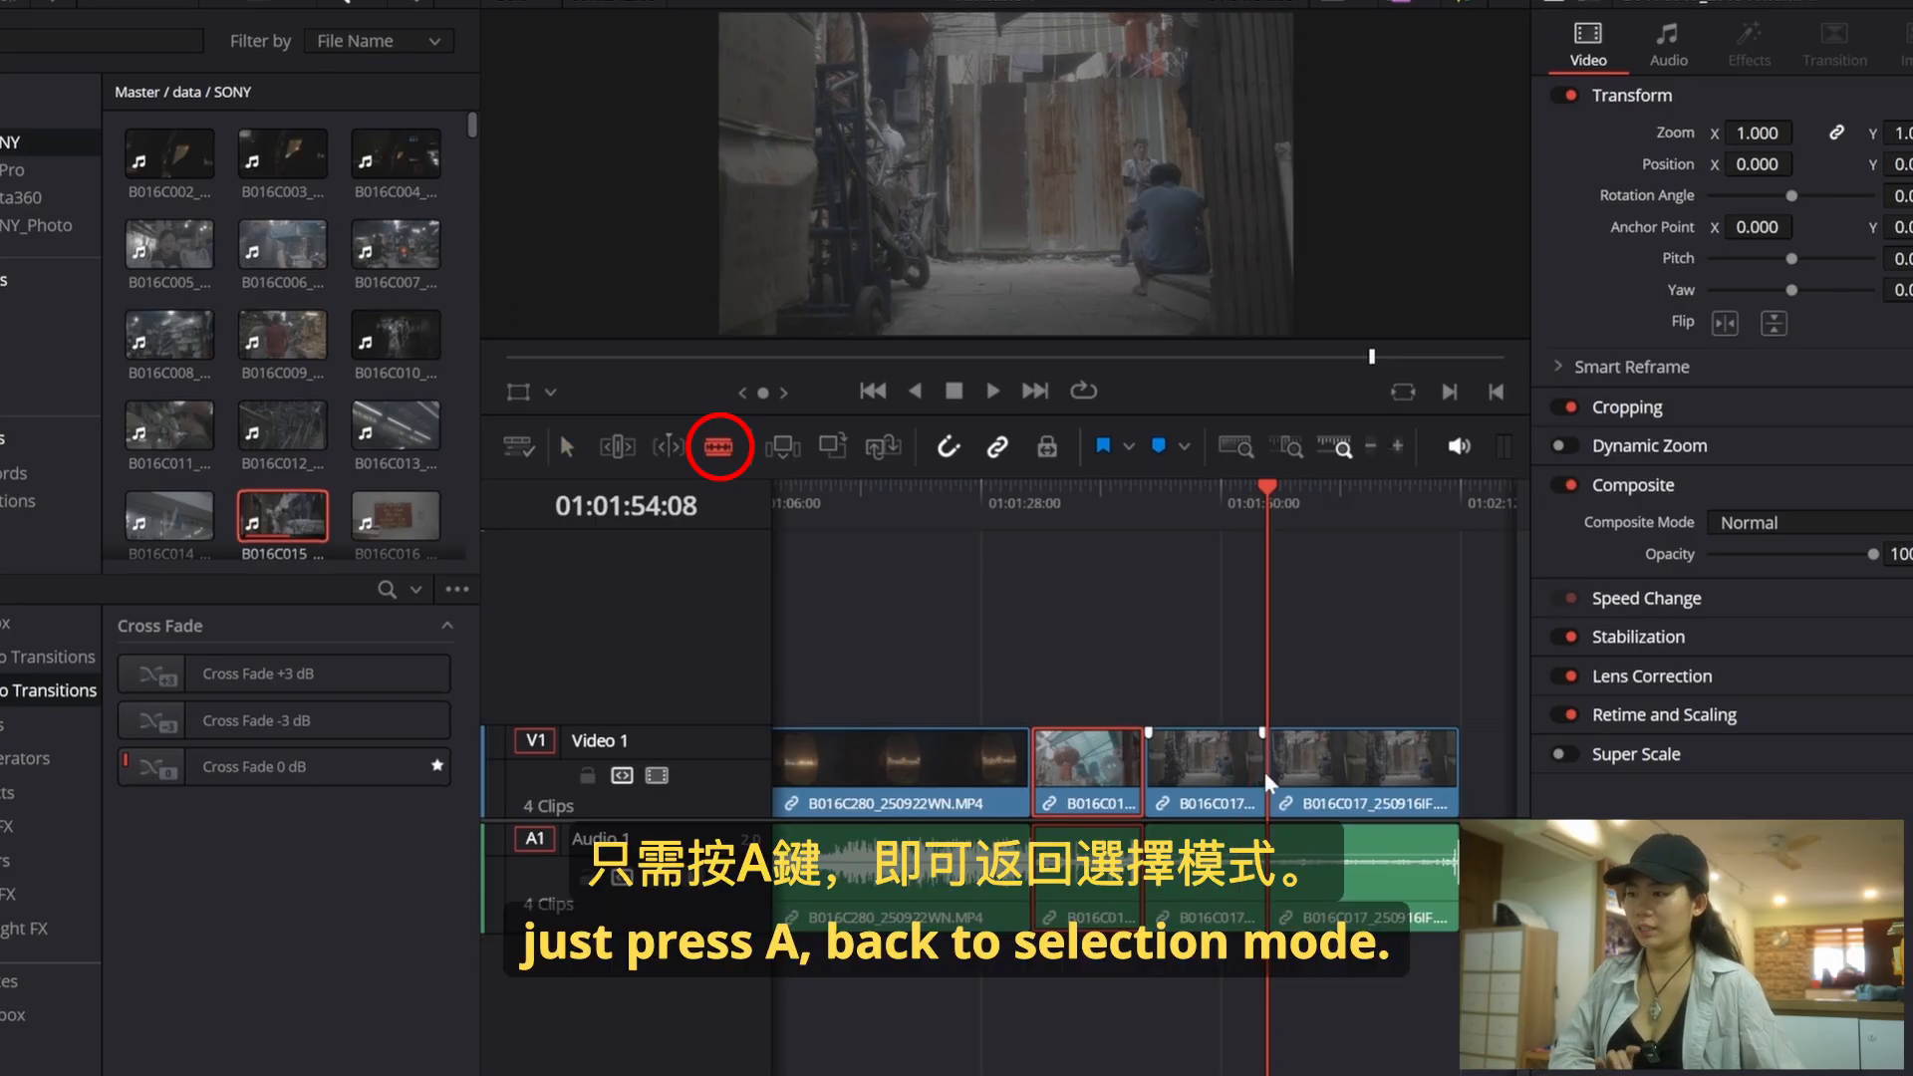
{"action": "left_click", "coordinate": [1264, 772]}
{"action": "key", "text": "ctrl+z"}
Step: Return to selection mode and place the playhead at 01:01:46:06 in the first B016C017 segment
{"action": "key", "text": "a"}
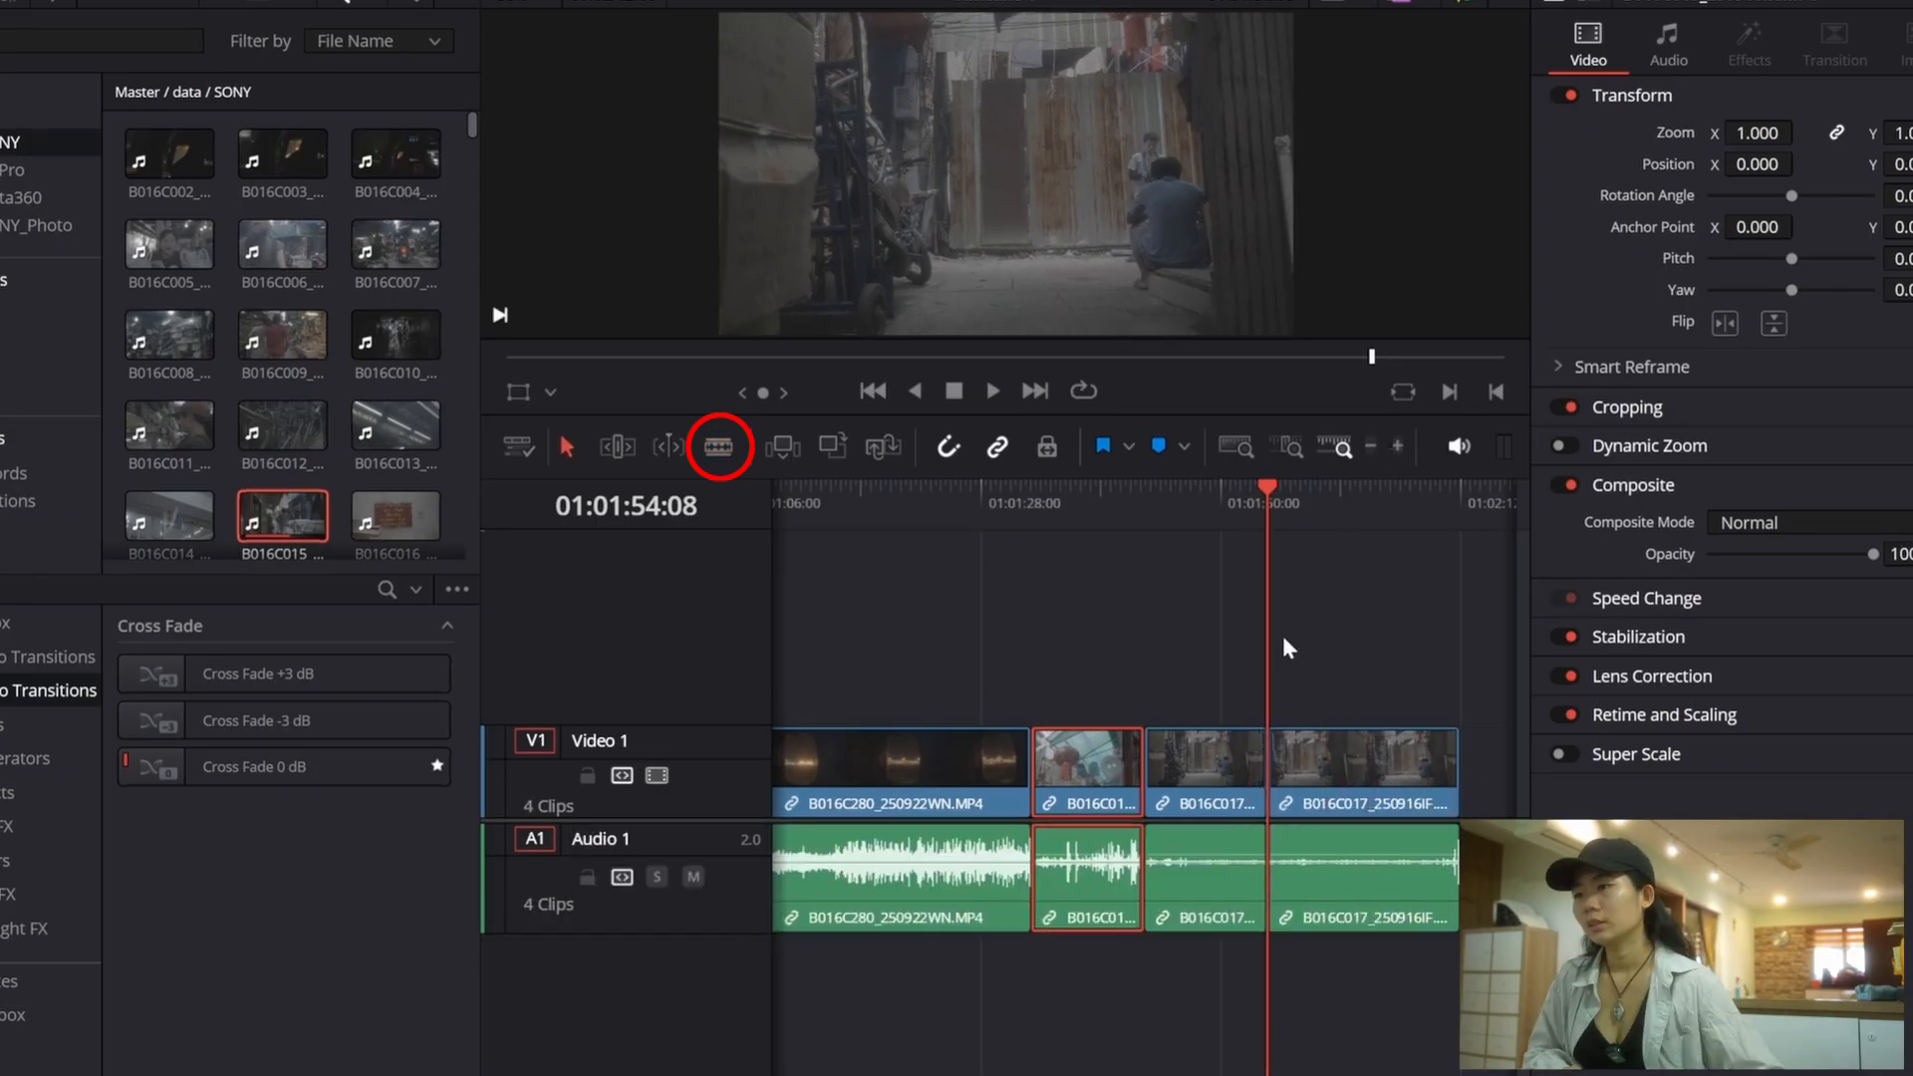
{"action": "left_click", "coordinate": [1200, 520]}
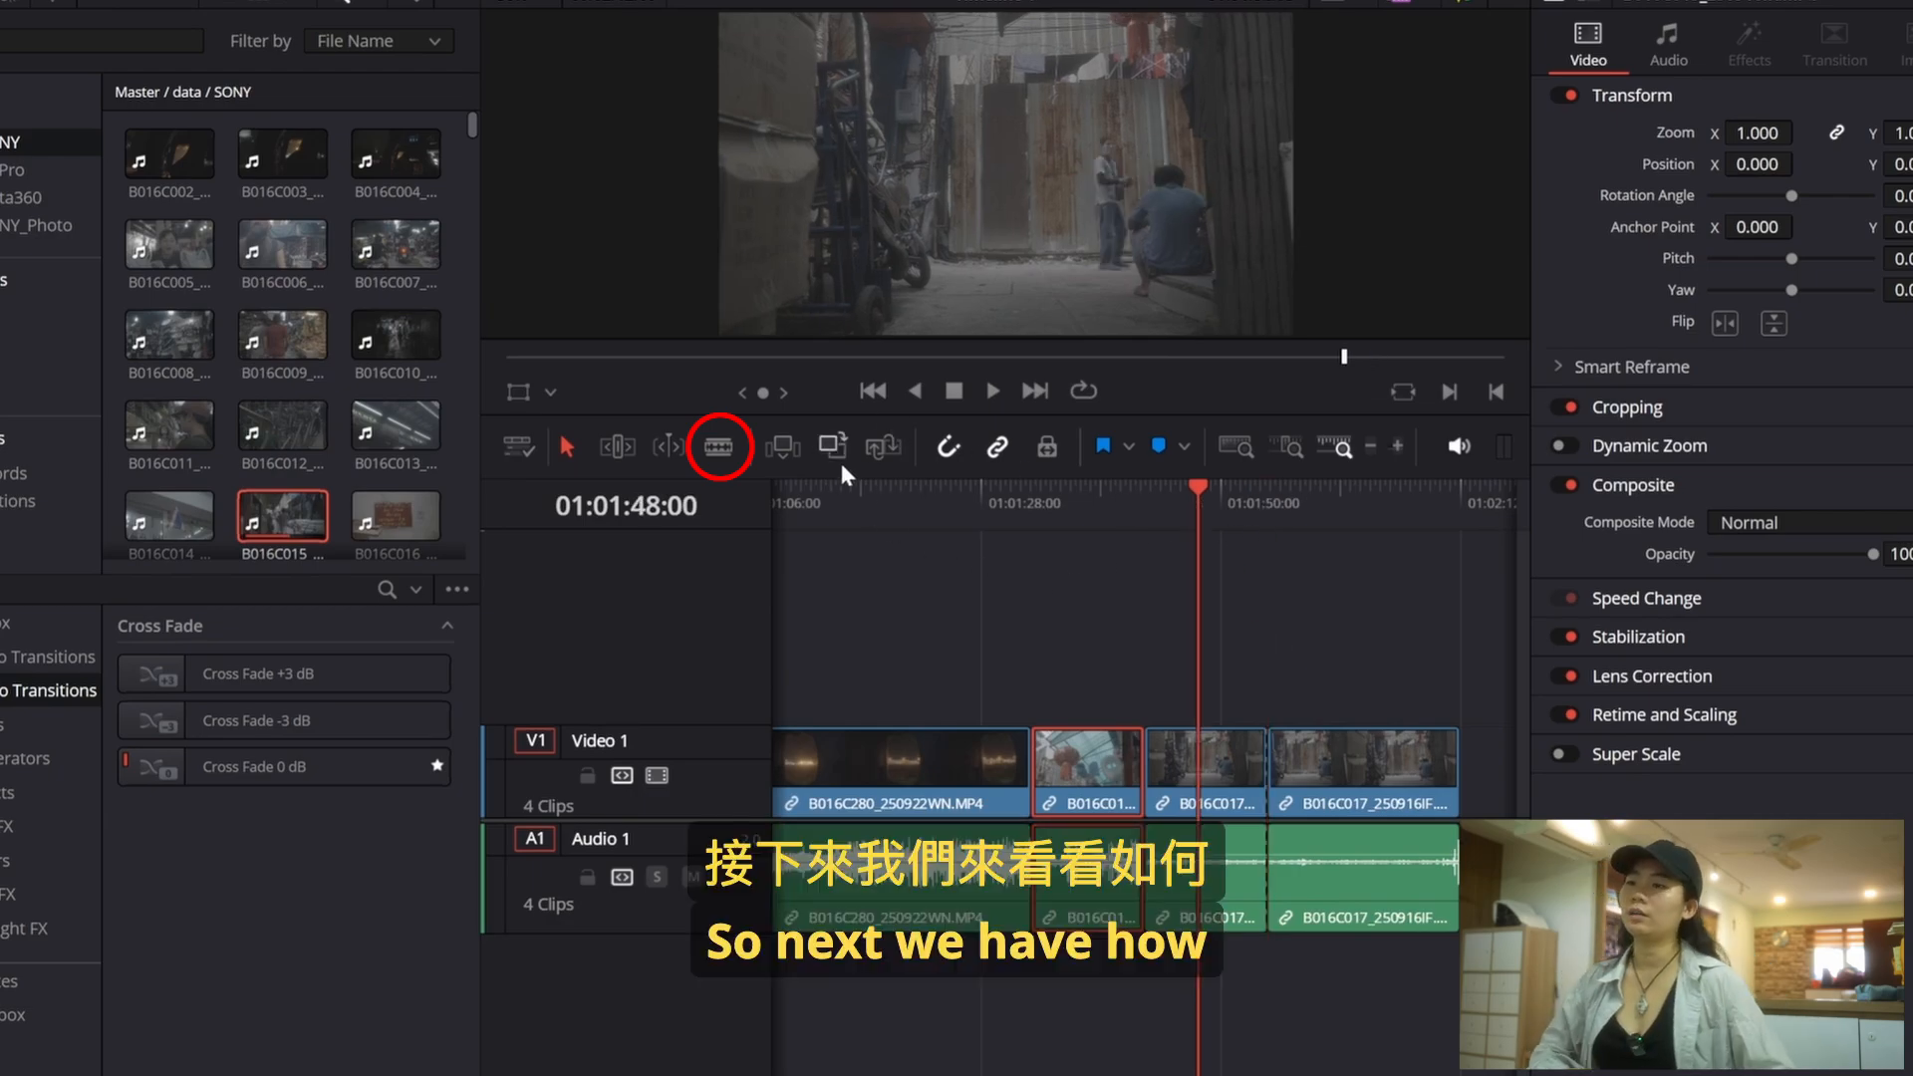
{"action": "left_click_drag", "start_coordinate": [1042, 520], "coordinate": [1079, 519]}
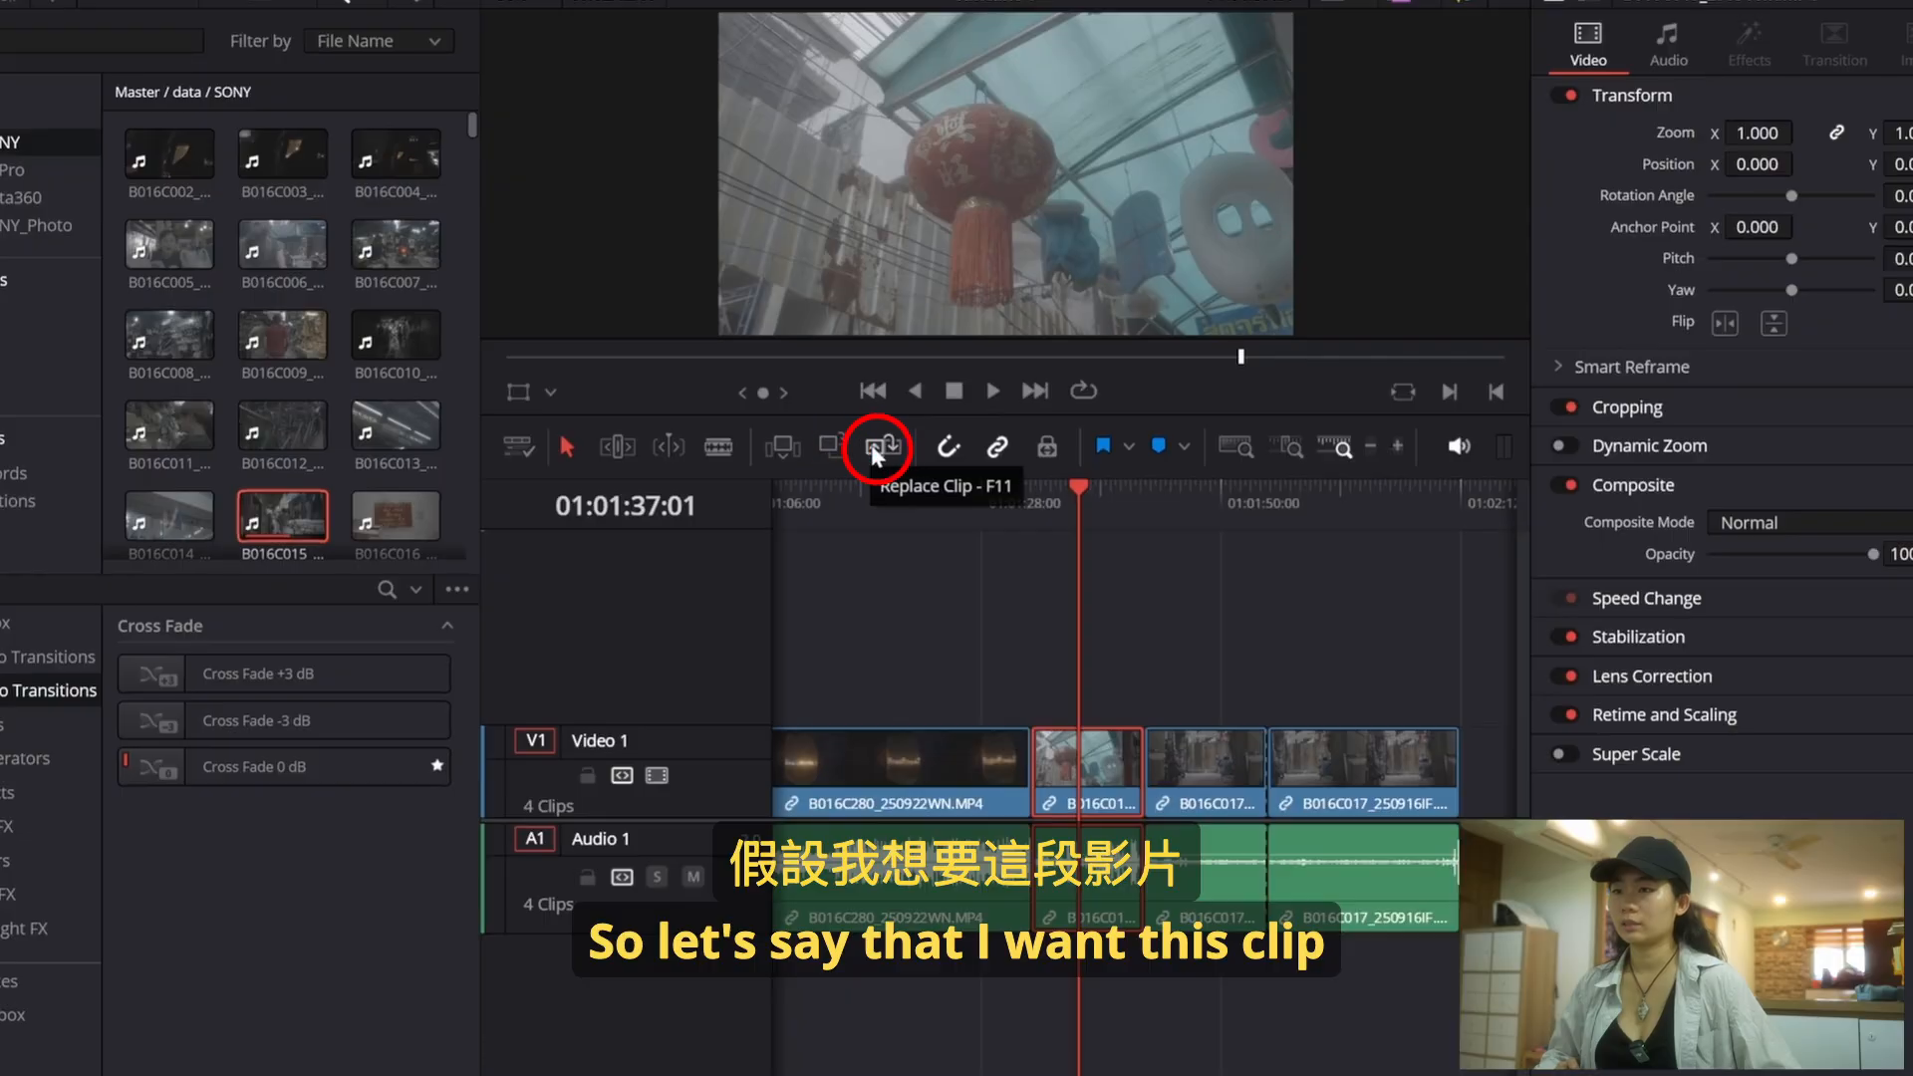
{"action": "left_click", "coordinate": [1182, 503]}
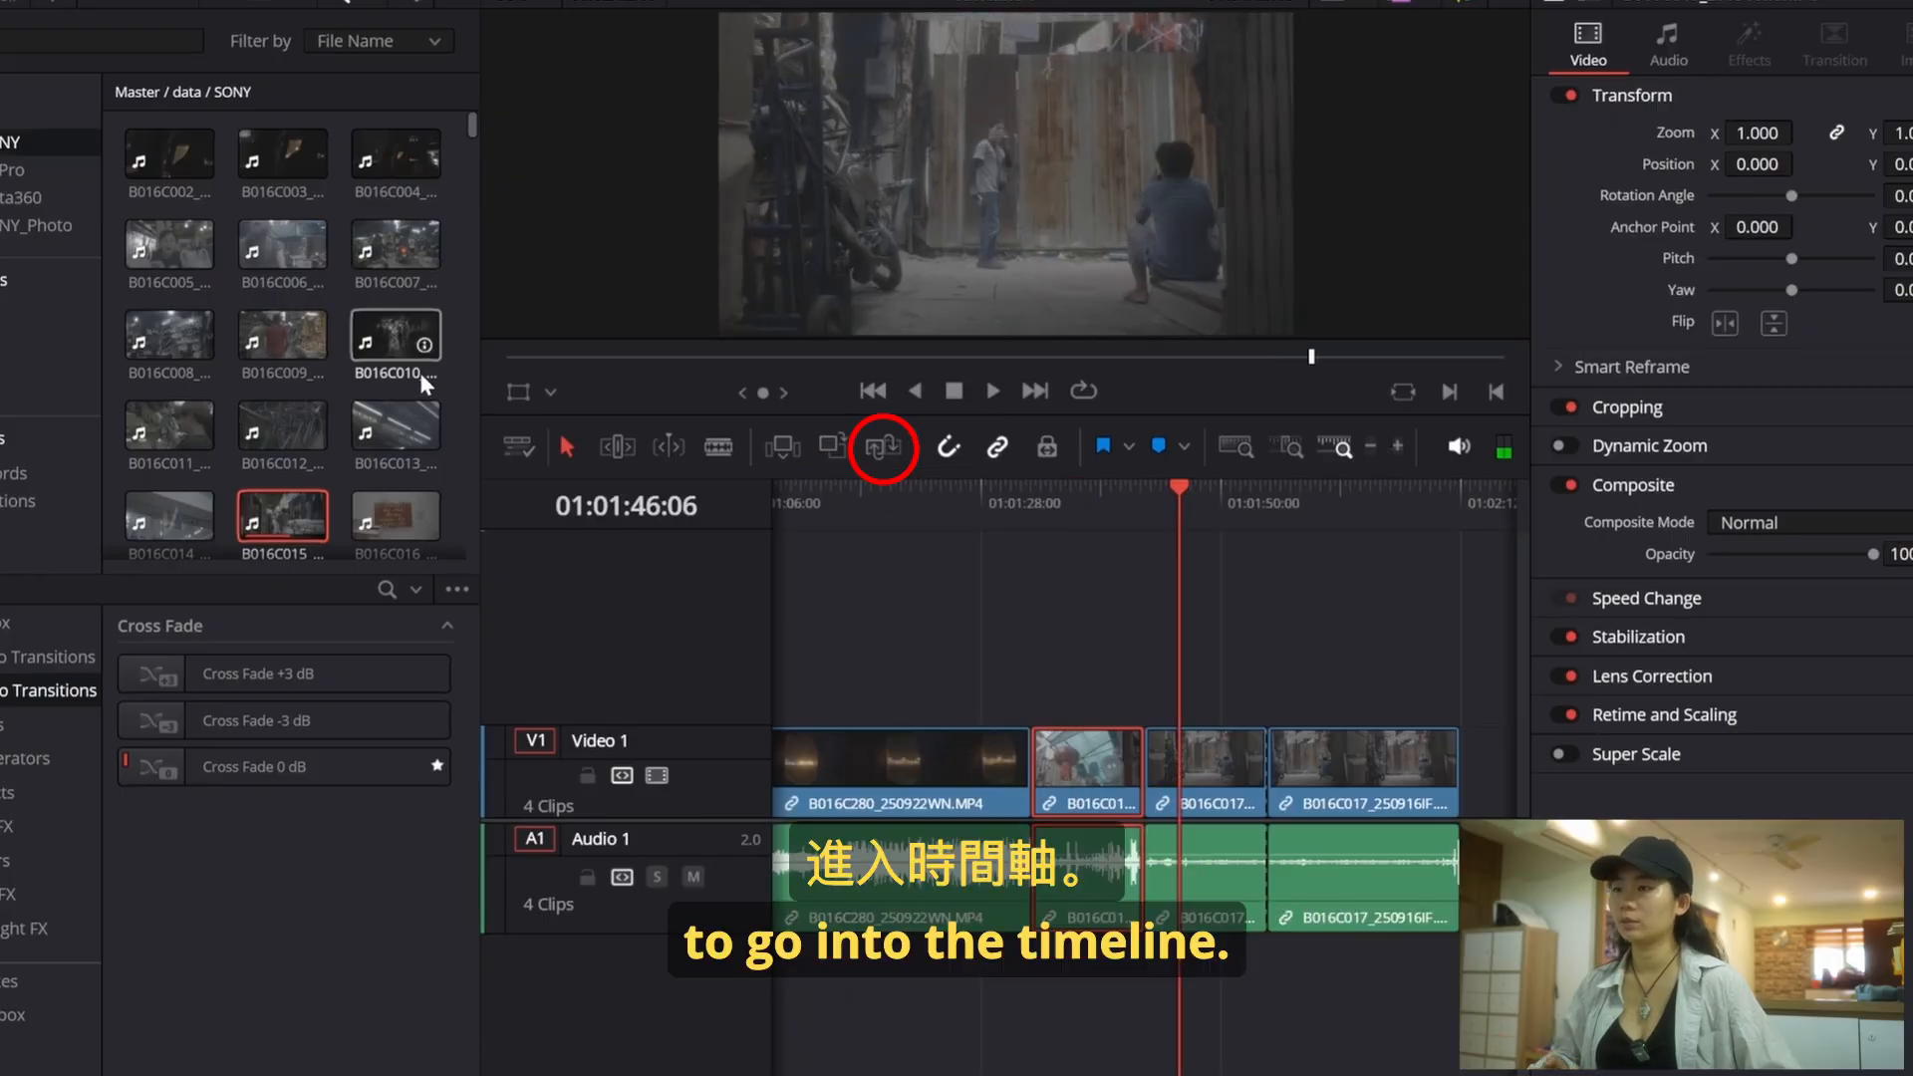
Step: Try inserting the B016C010 clip from the media pool at the playhead twice, undoing each insertion
{"action": "left_click", "coordinate": [402, 344]}
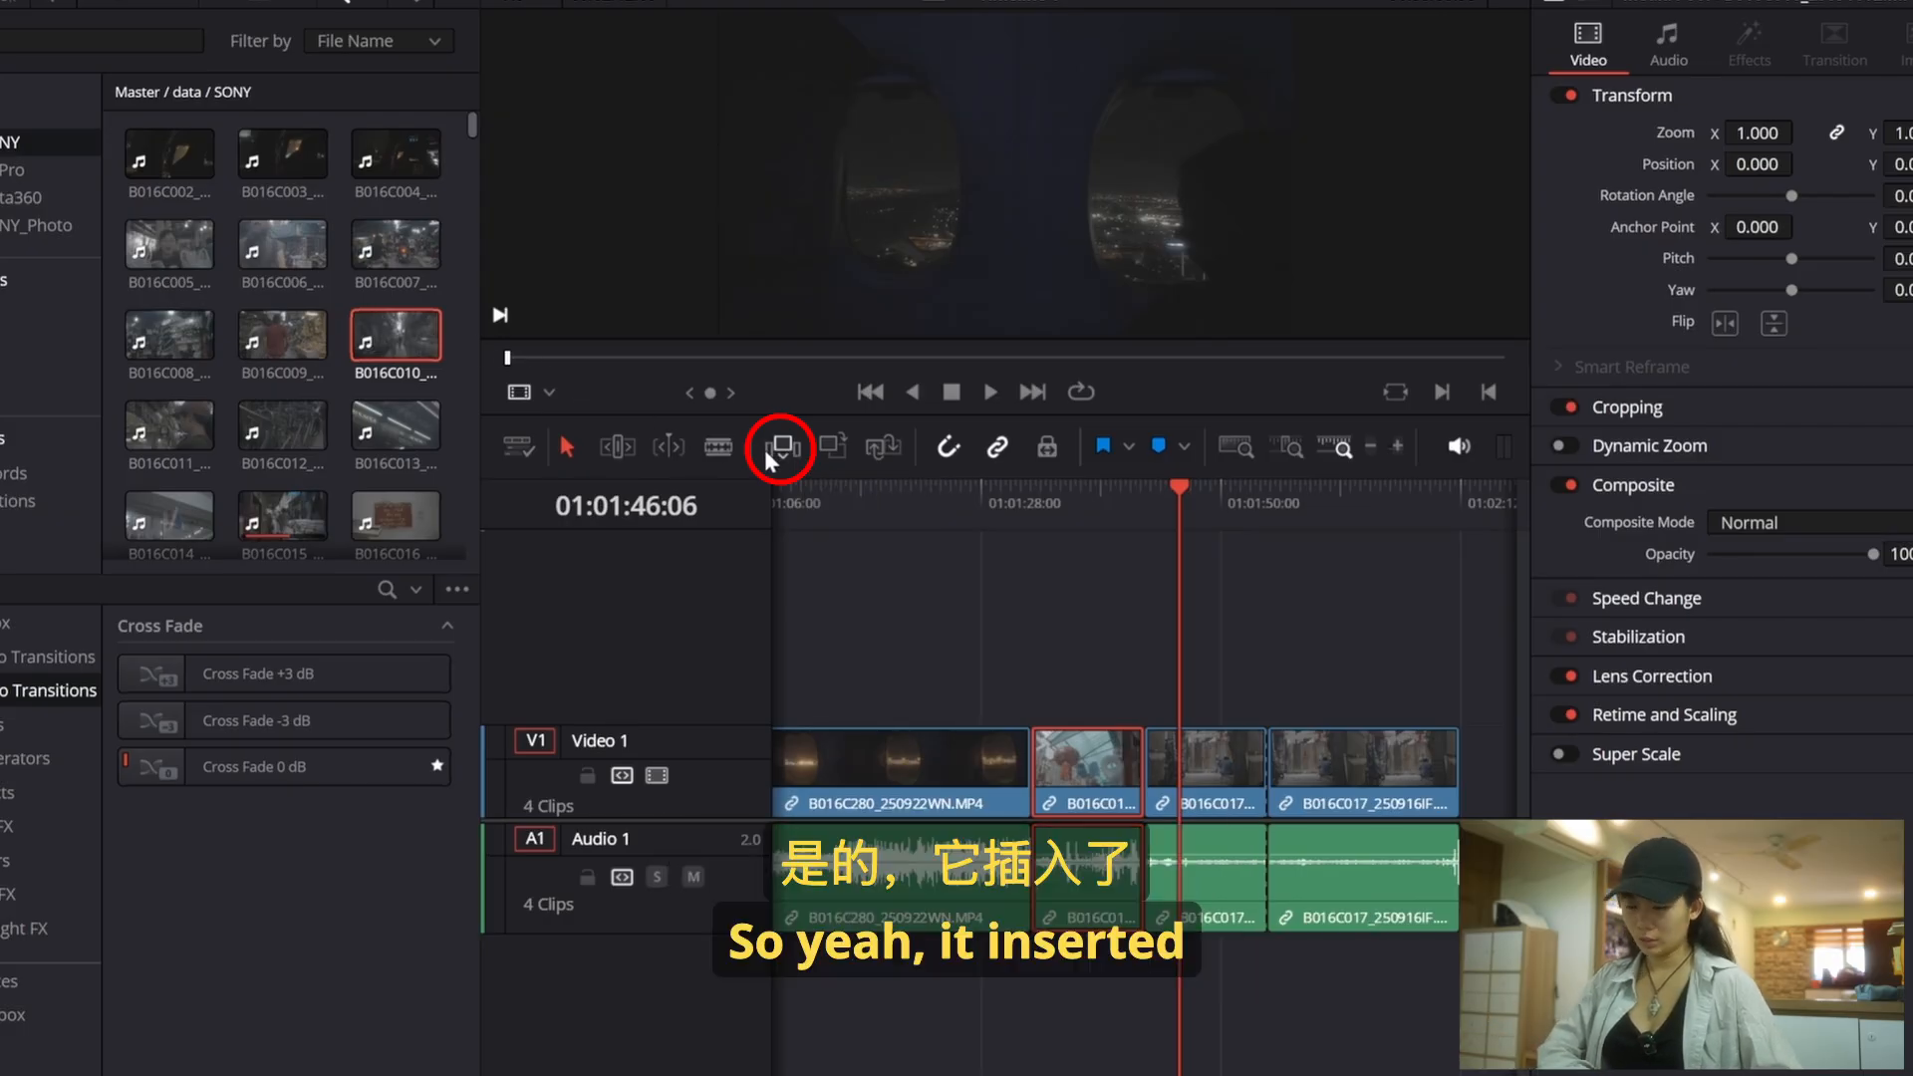
{"action": "left_click", "coordinate": [765, 456]}
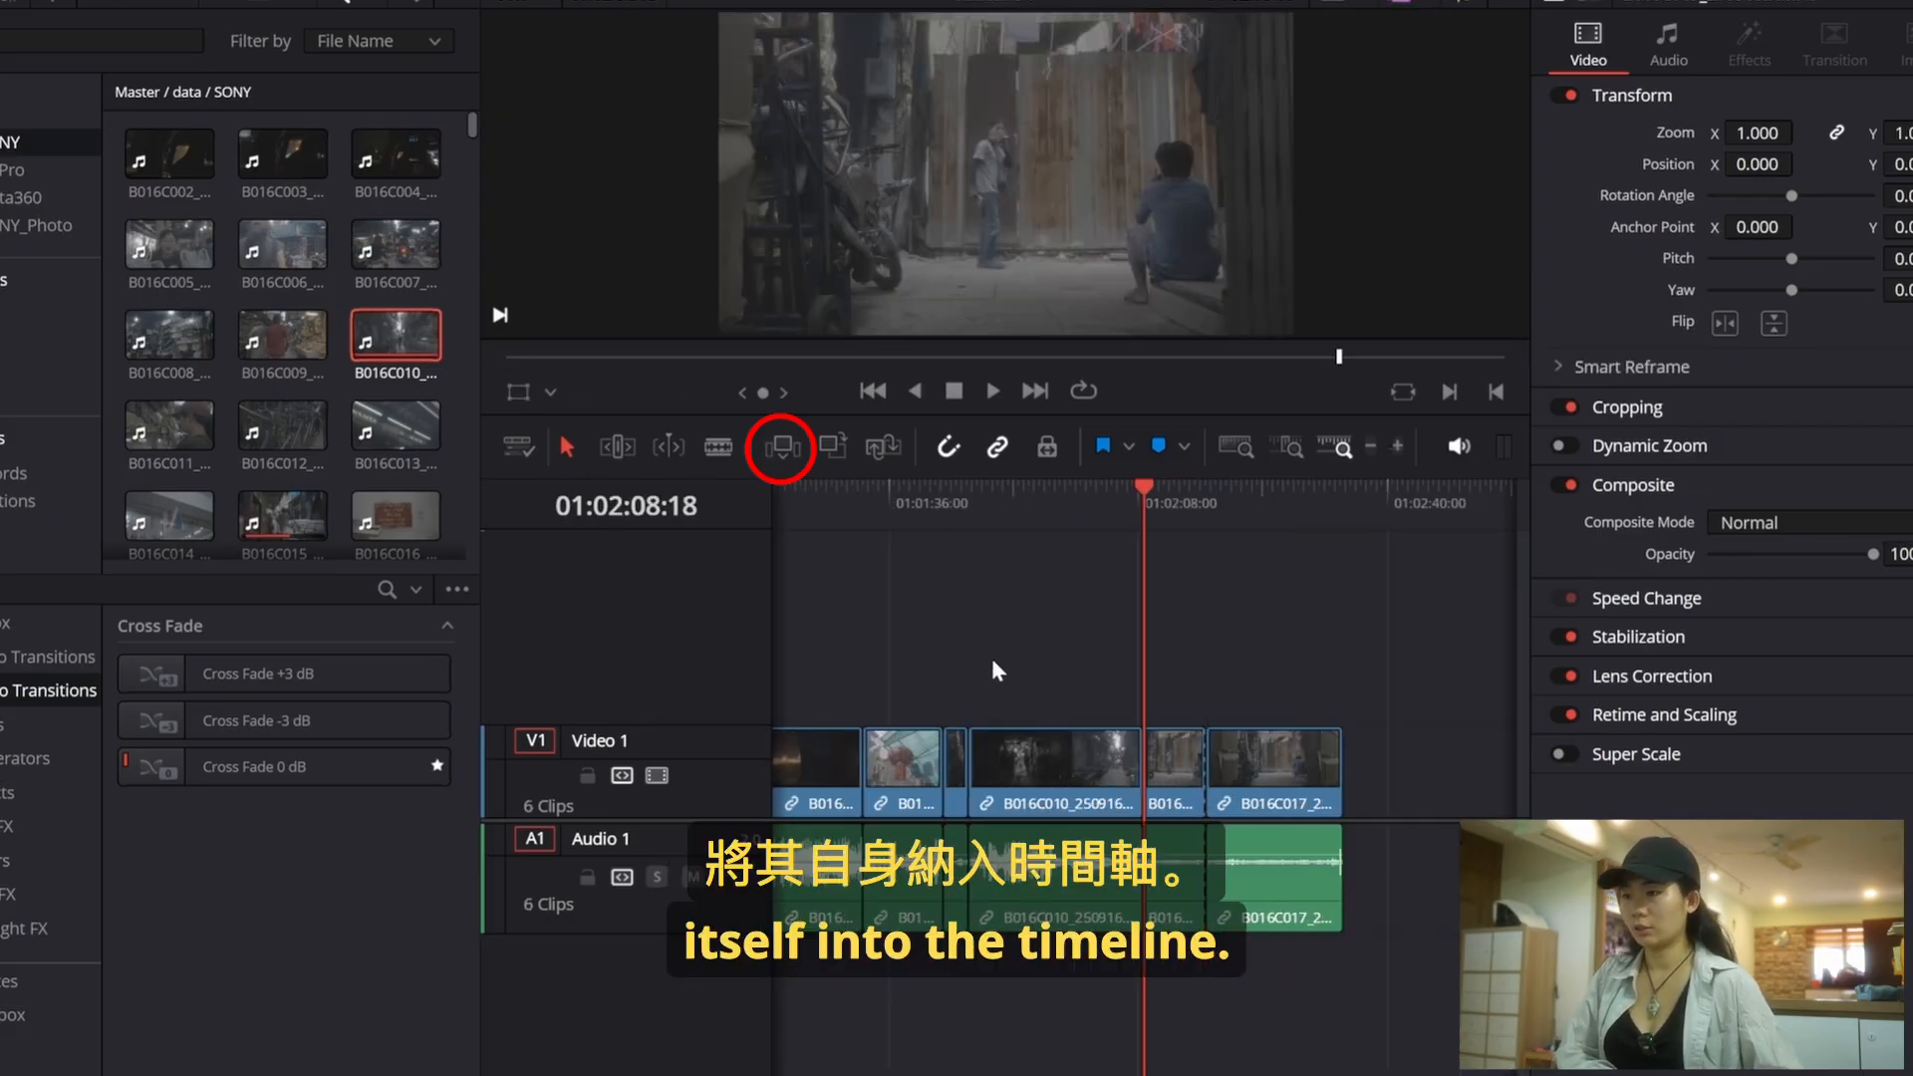
{"action": "key", "text": "ctrl+z"}
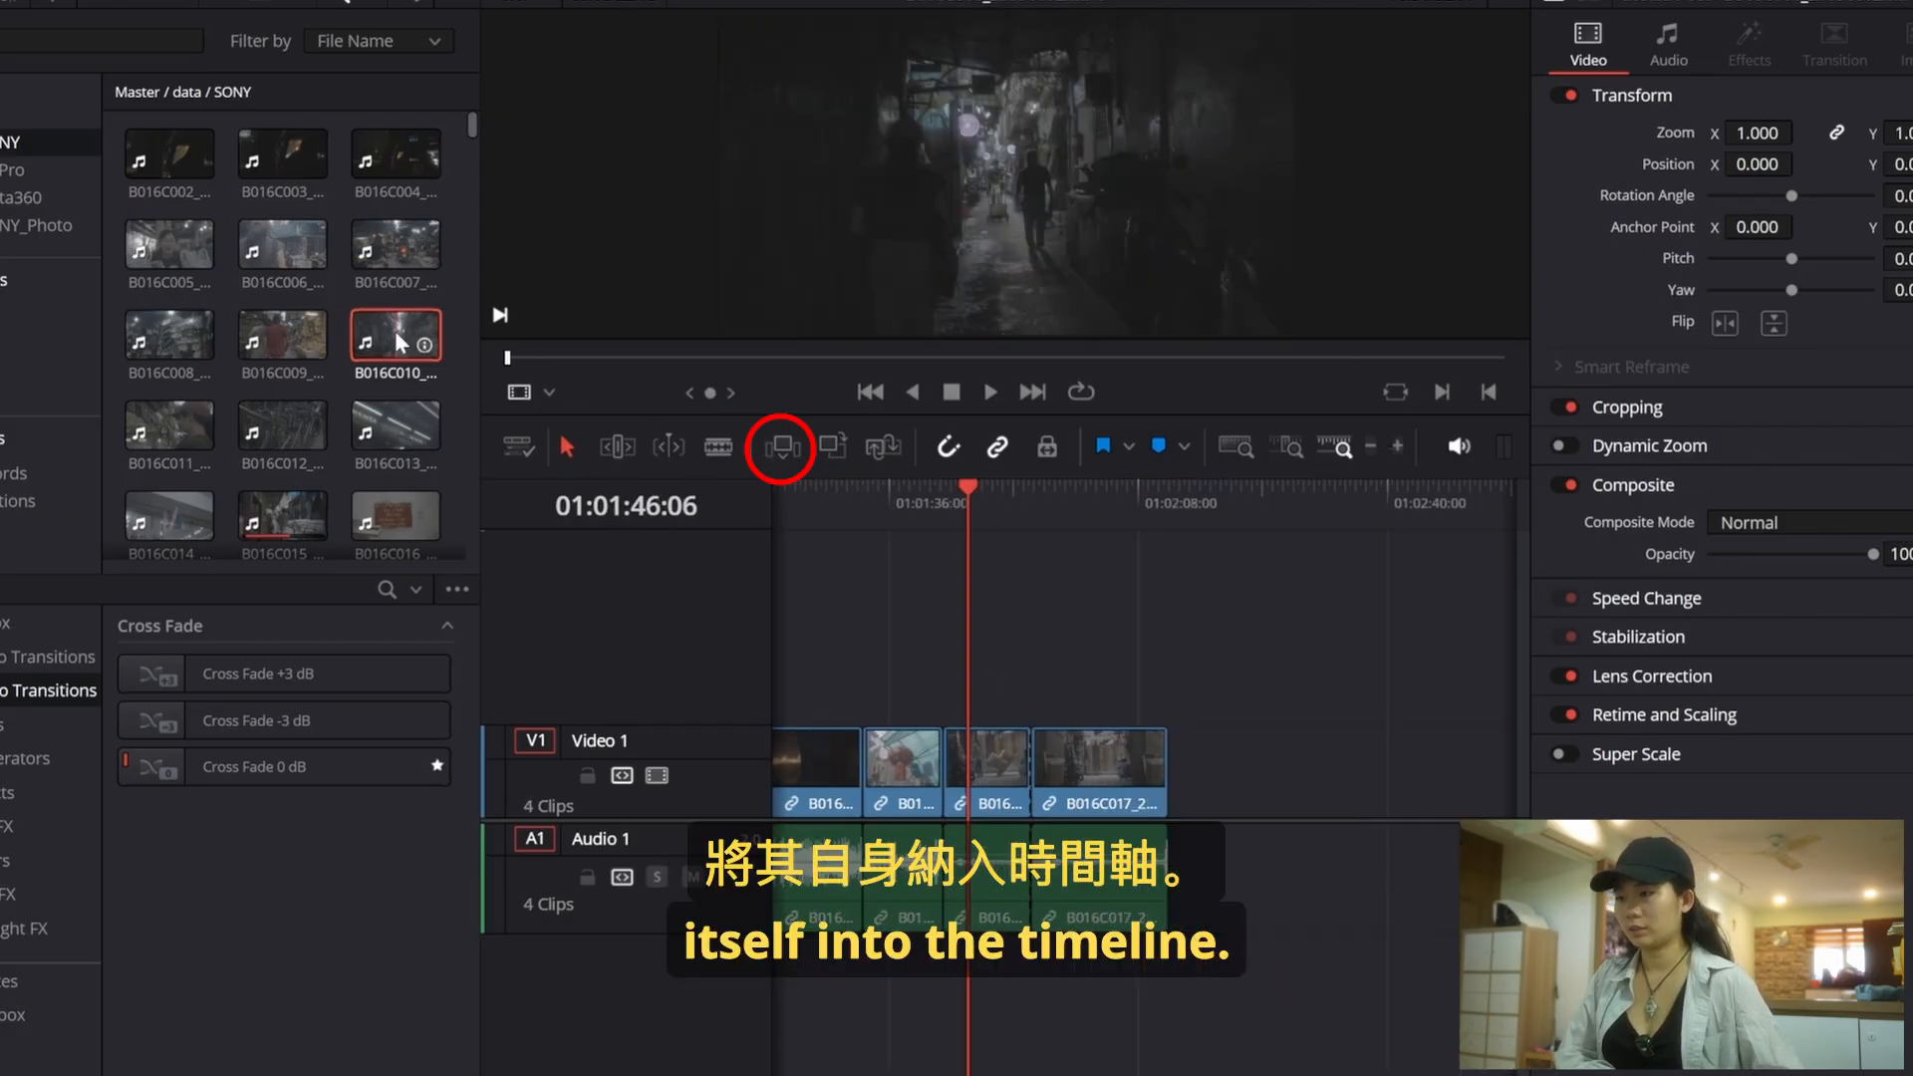
{"action": "left_click", "coordinate": [778, 451]}
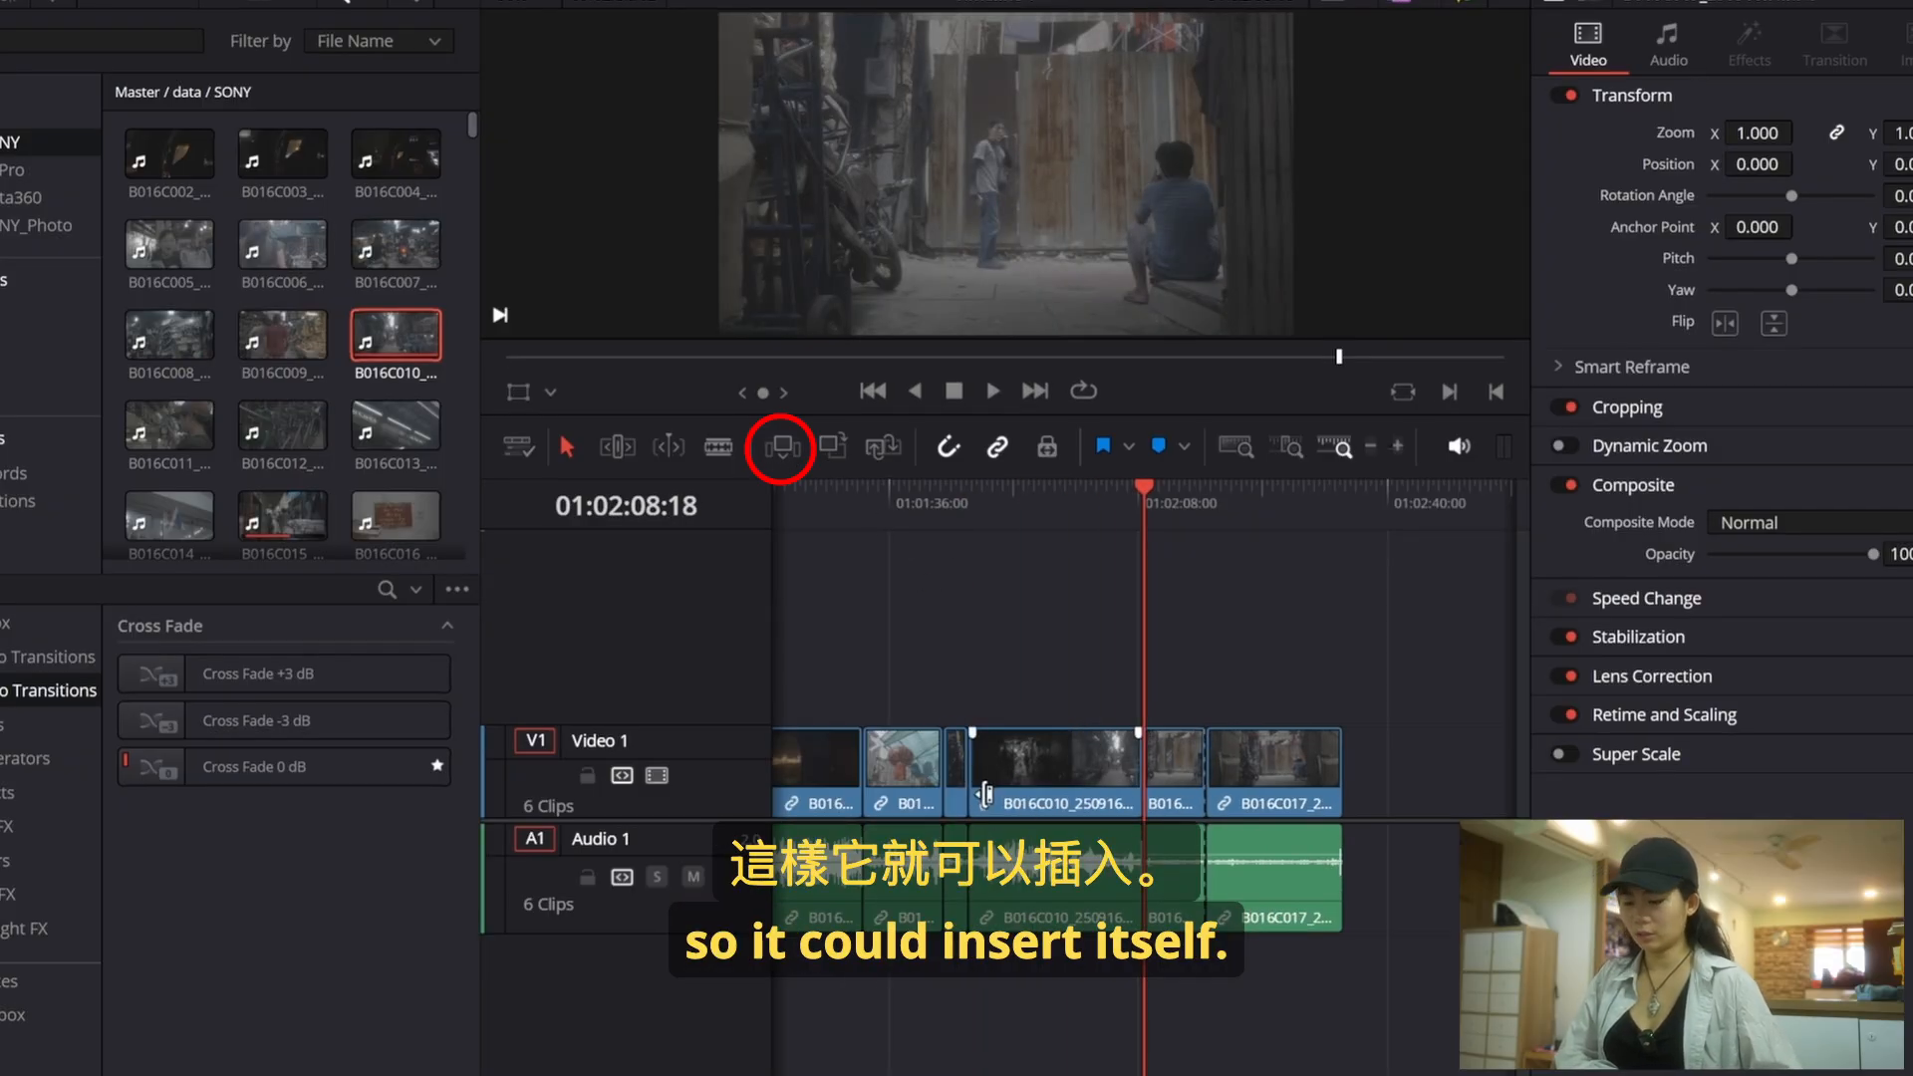
{"action": "key", "text": "ctrl+z"}
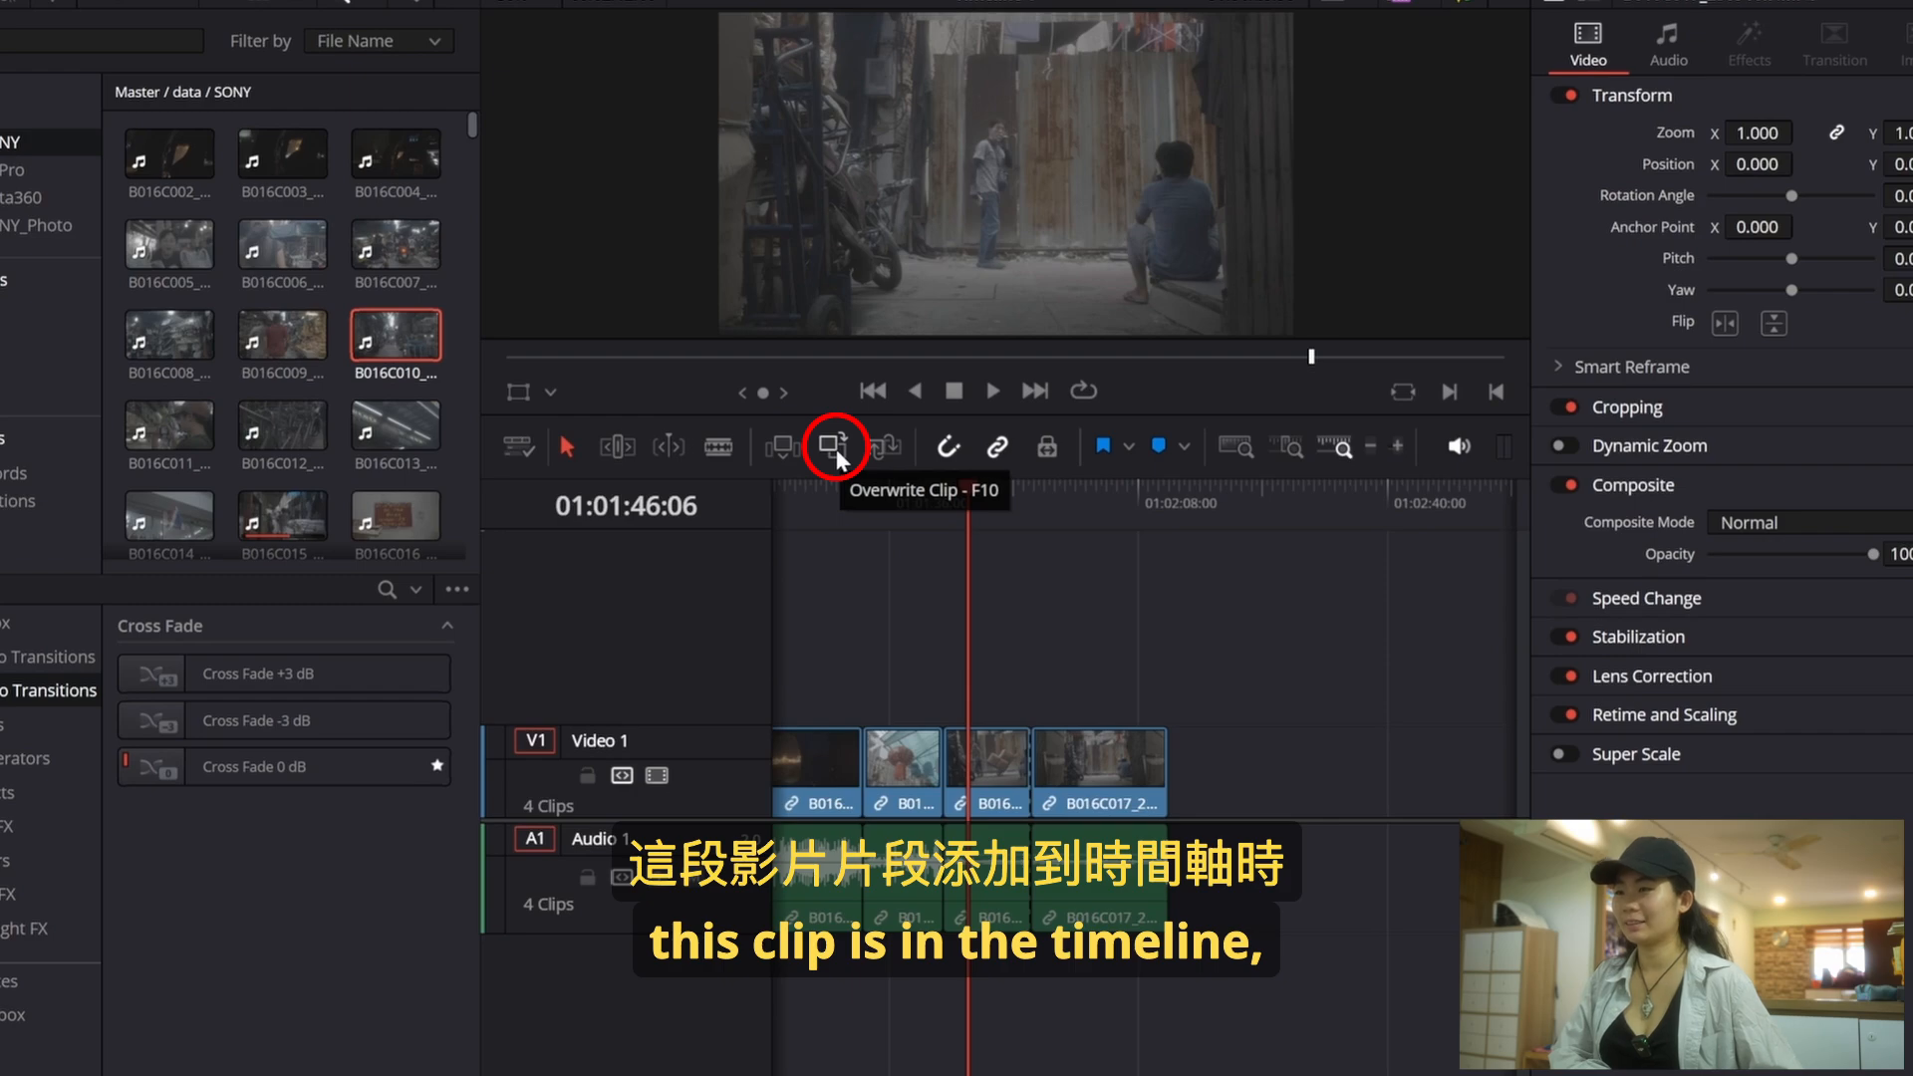
Step: Try overwriting and replacing footage at 01:01:46:06 with the B016C010 clip, undoing the edits
{"action": "left_click", "coordinate": [431, 329]}
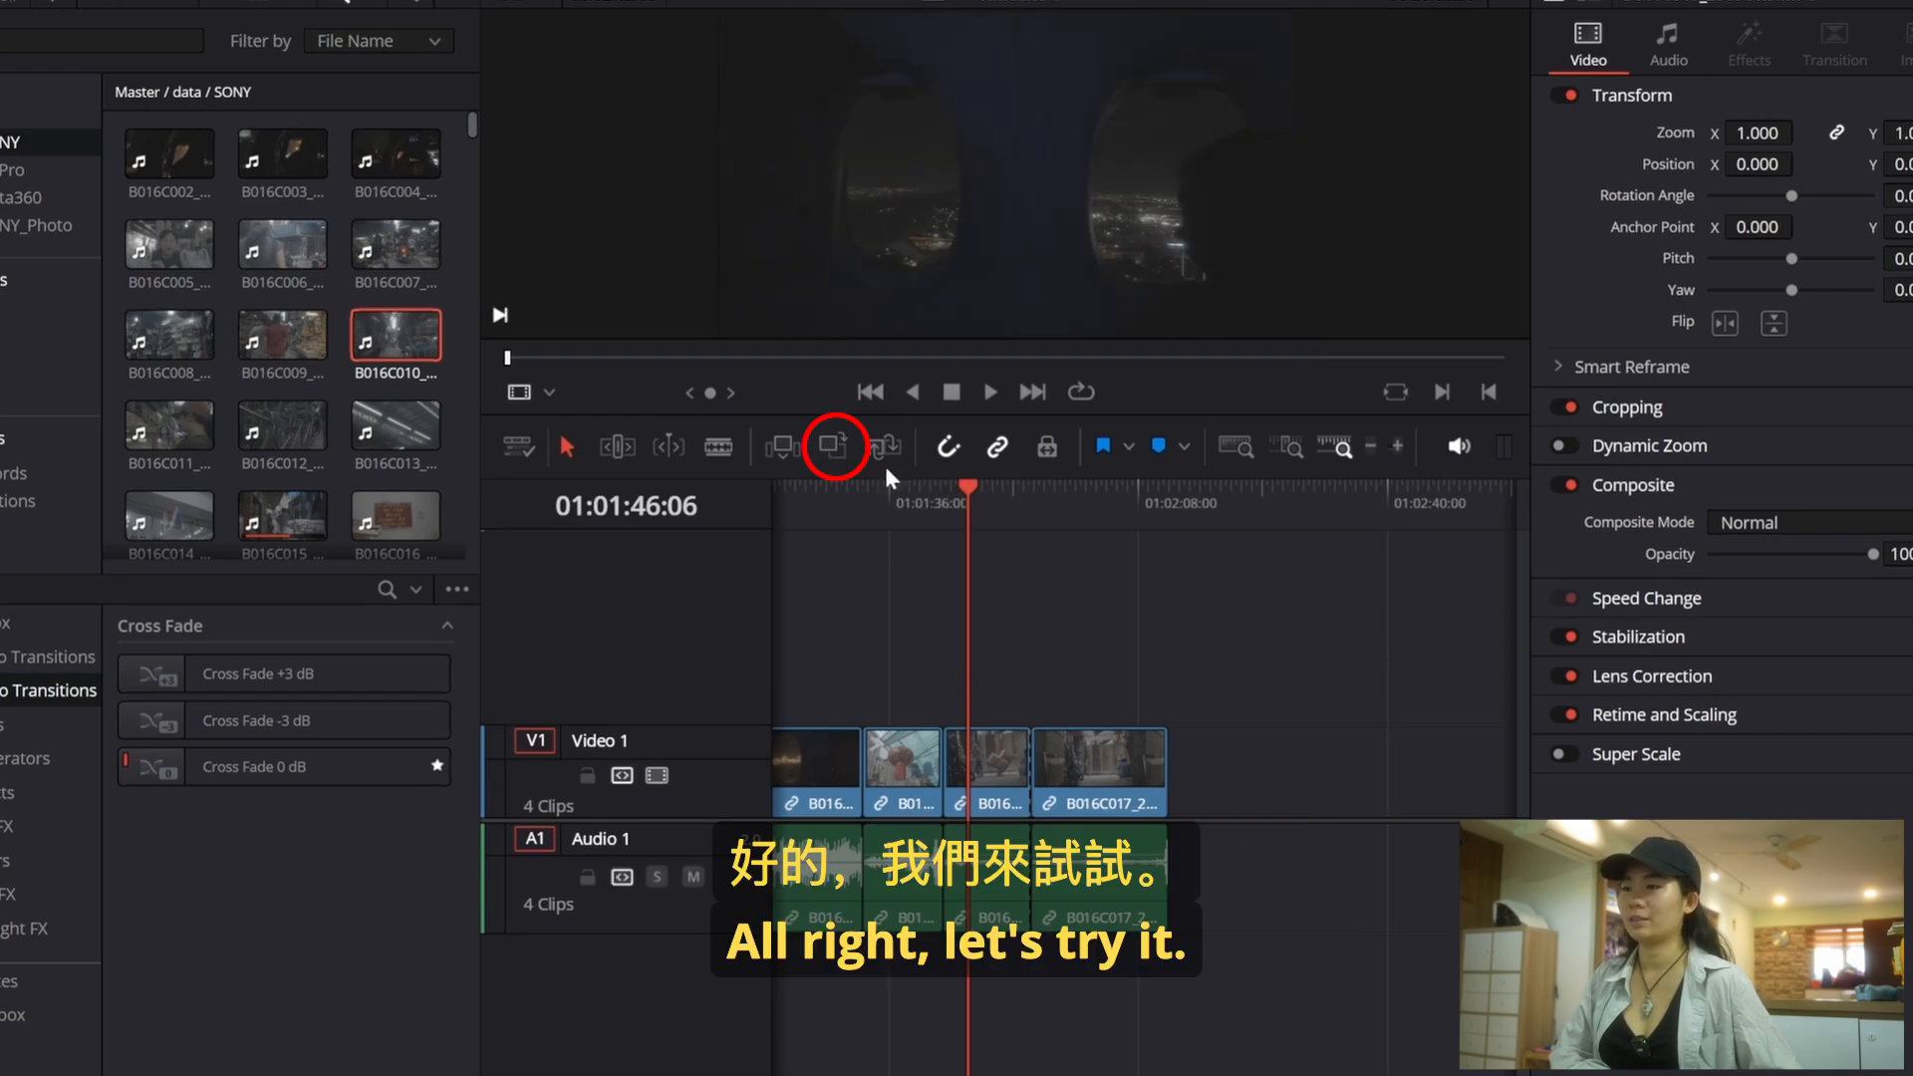
{"action": "left_click", "coordinate": [827, 444]}
{"action": "left_click", "coordinate": [829, 447]}
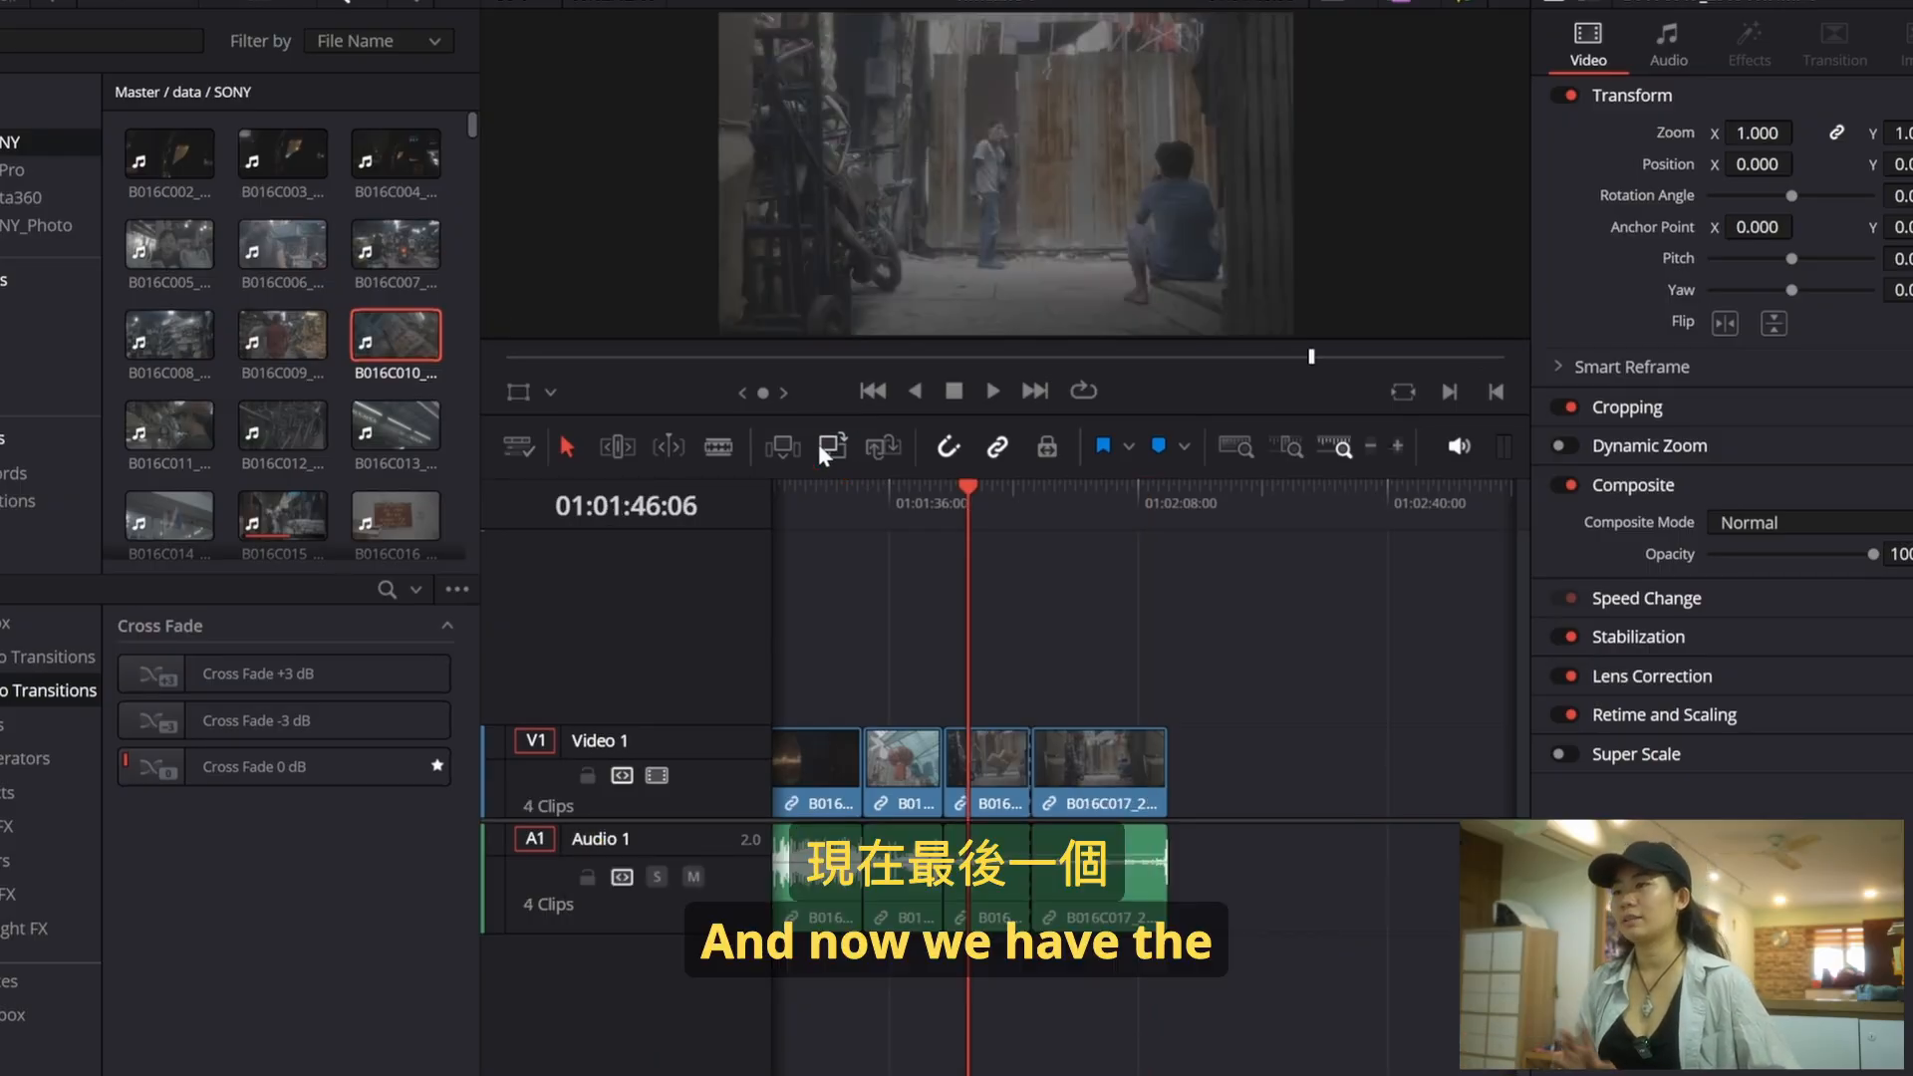
{"action": "left_click", "coordinate": [885, 445]}
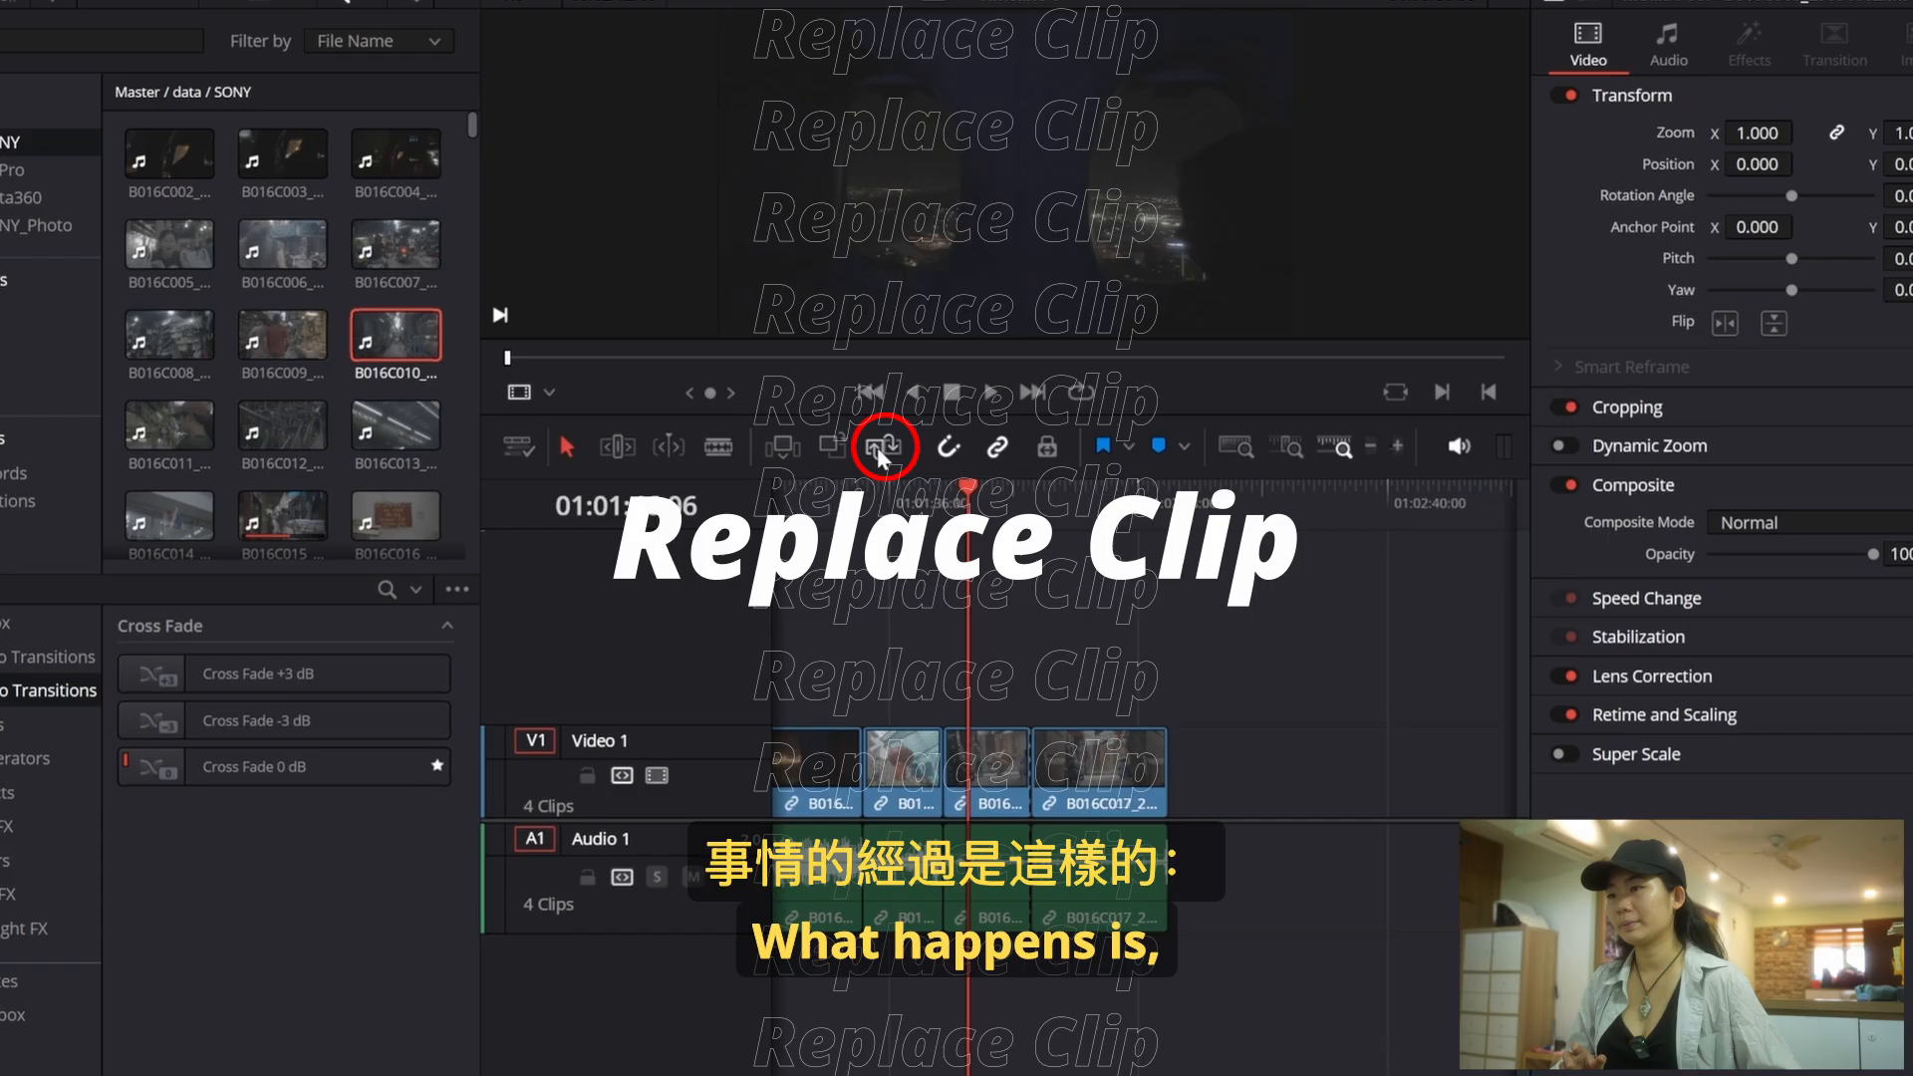
{"action": "key", "text": "ctrl+z"}
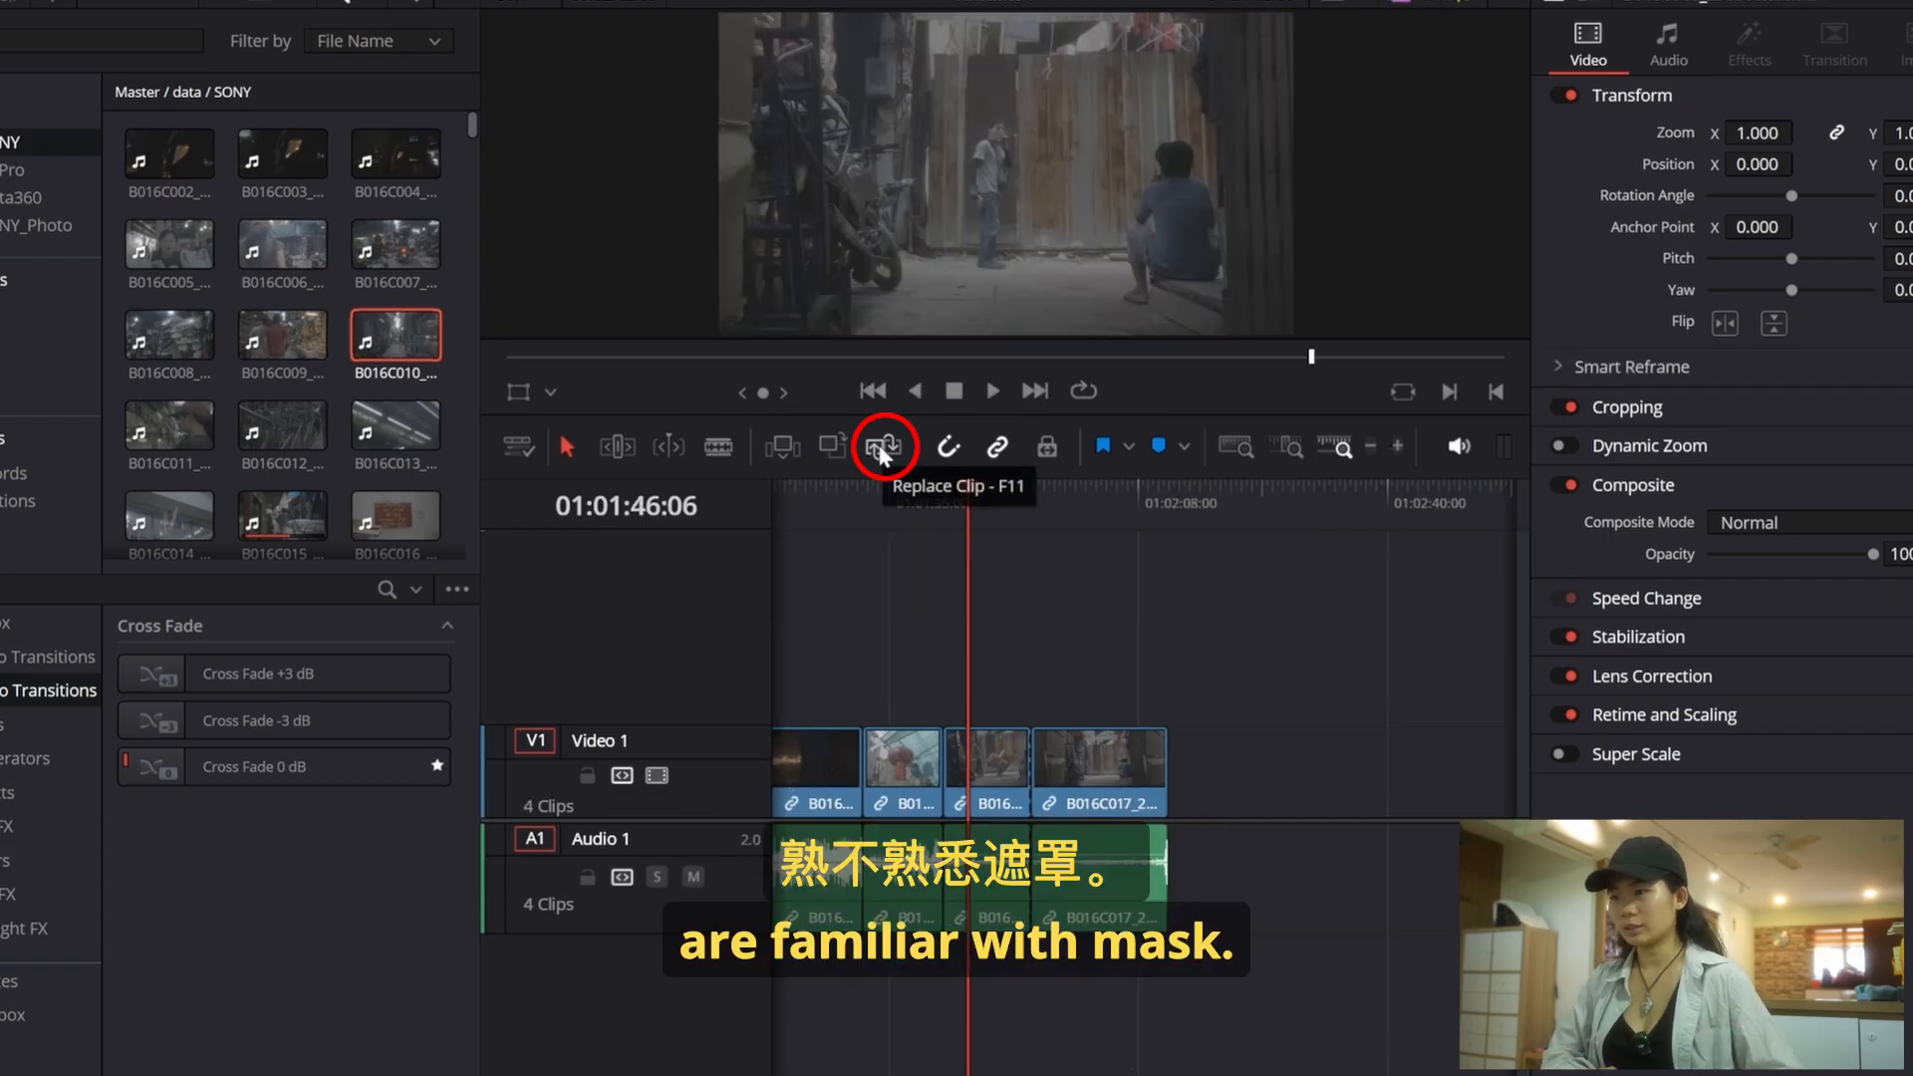
Step: Move the playhead to 01:01:46:09 and try overwriting with the B016C010 clip, undoing the overwrite
{"action": "left_click", "coordinate": [965, 486]}
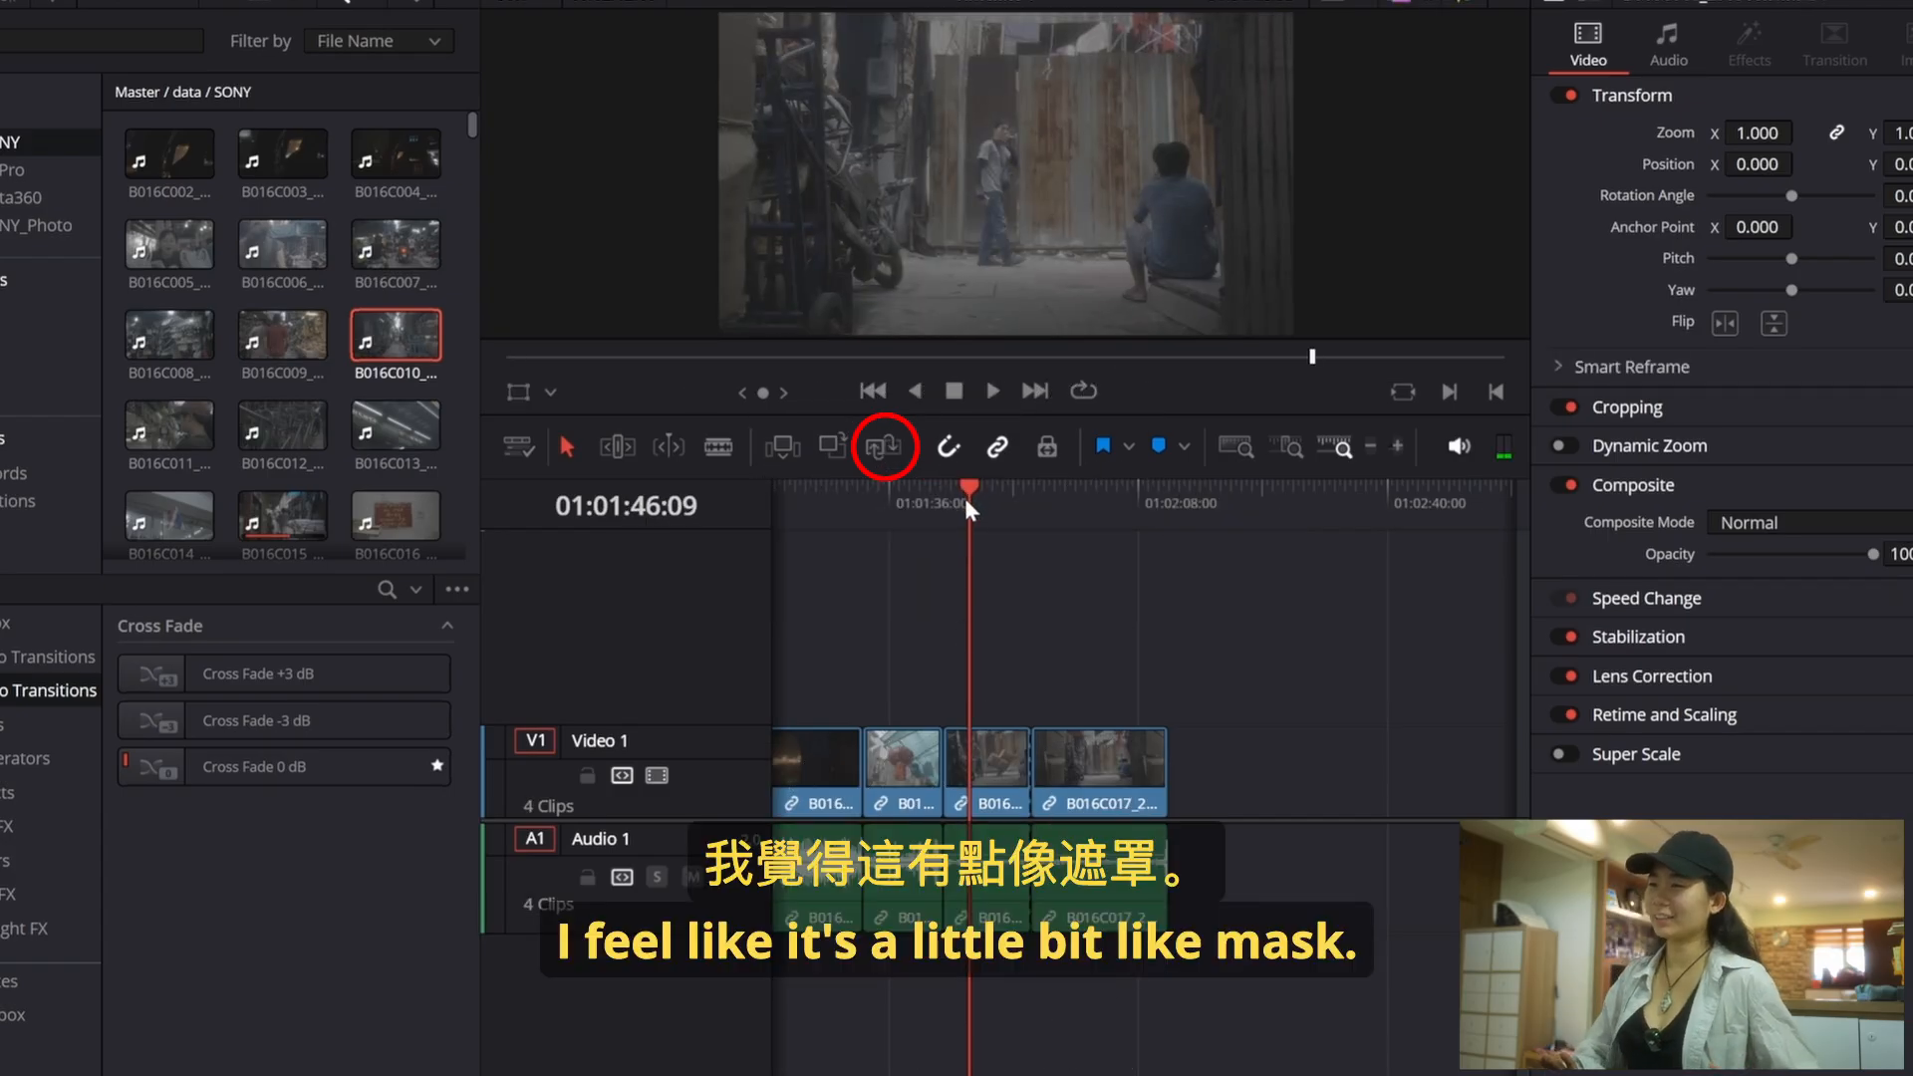
{"action": "scroll", "coordinate": [965, 495], "scroll_direction": "up", "scroll_amount": 2}
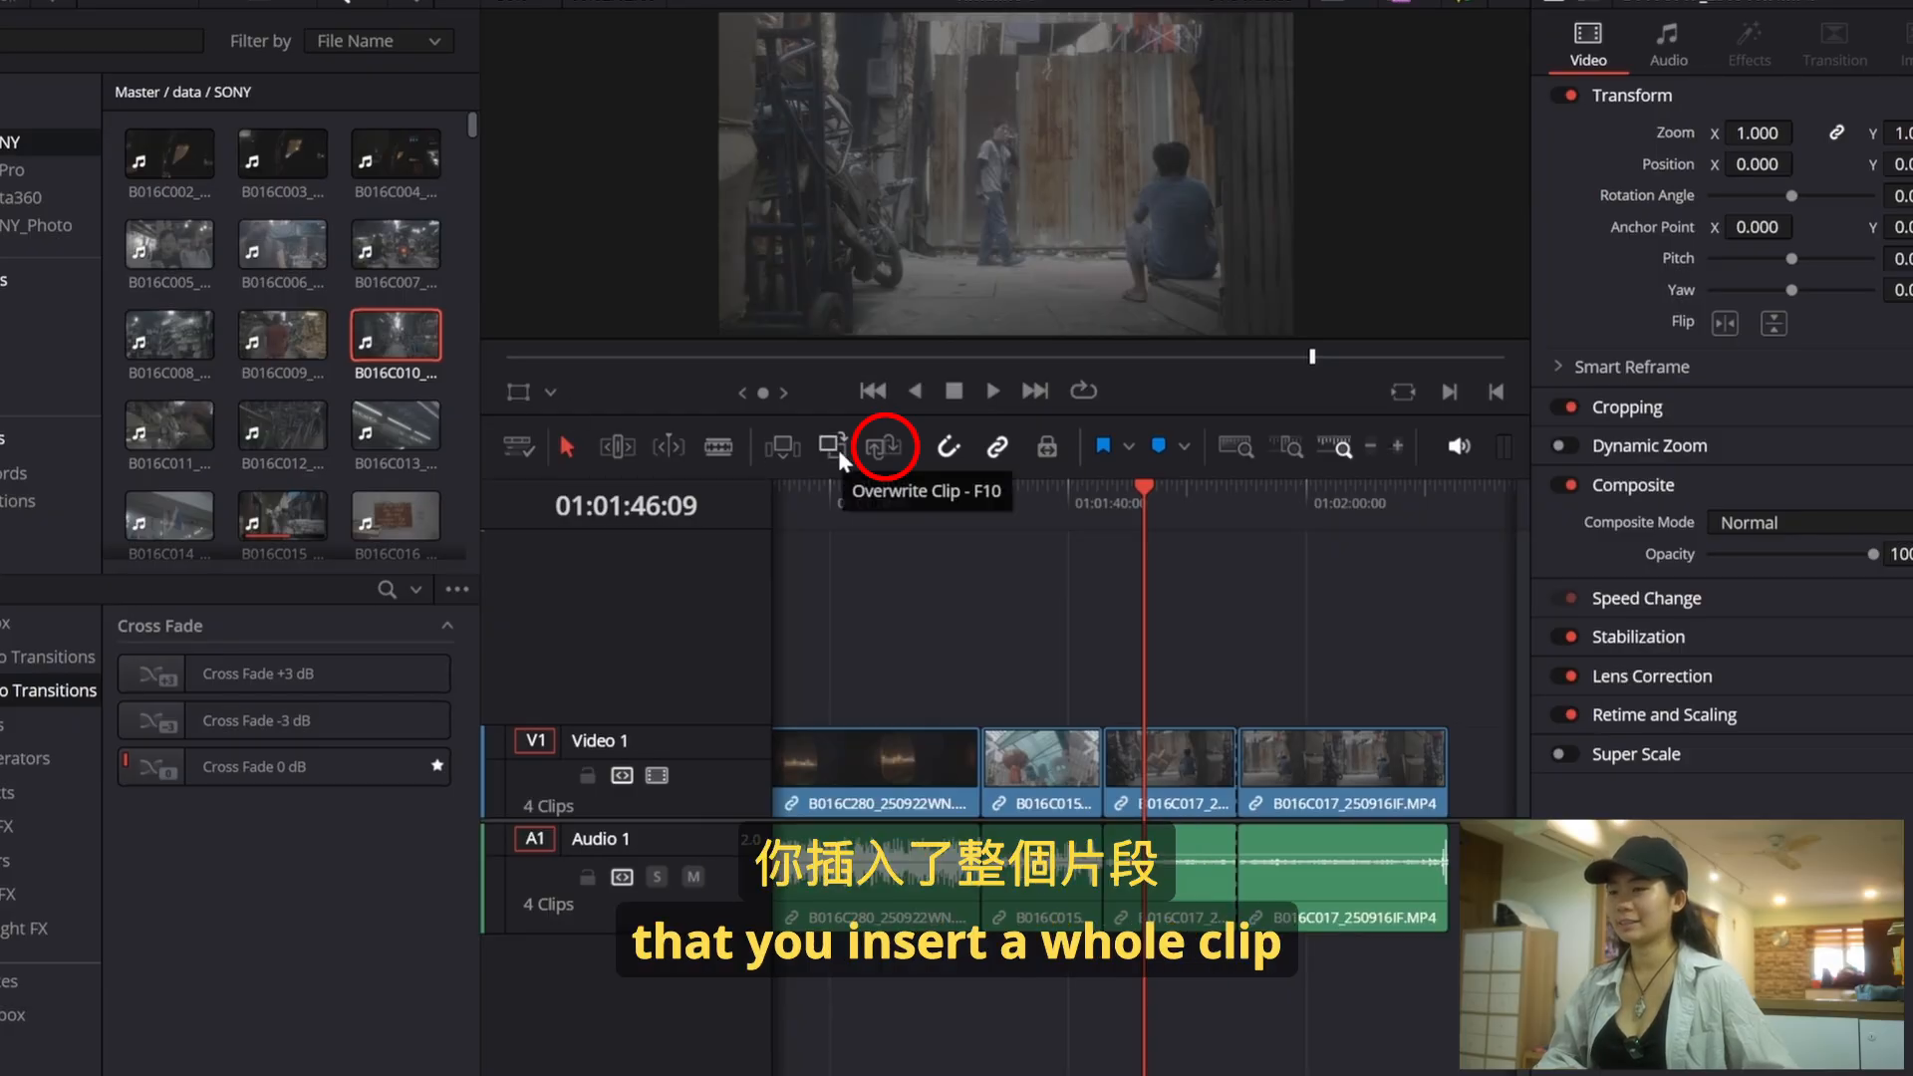
{"action": "left_click", "coordinate": [365, 359]}
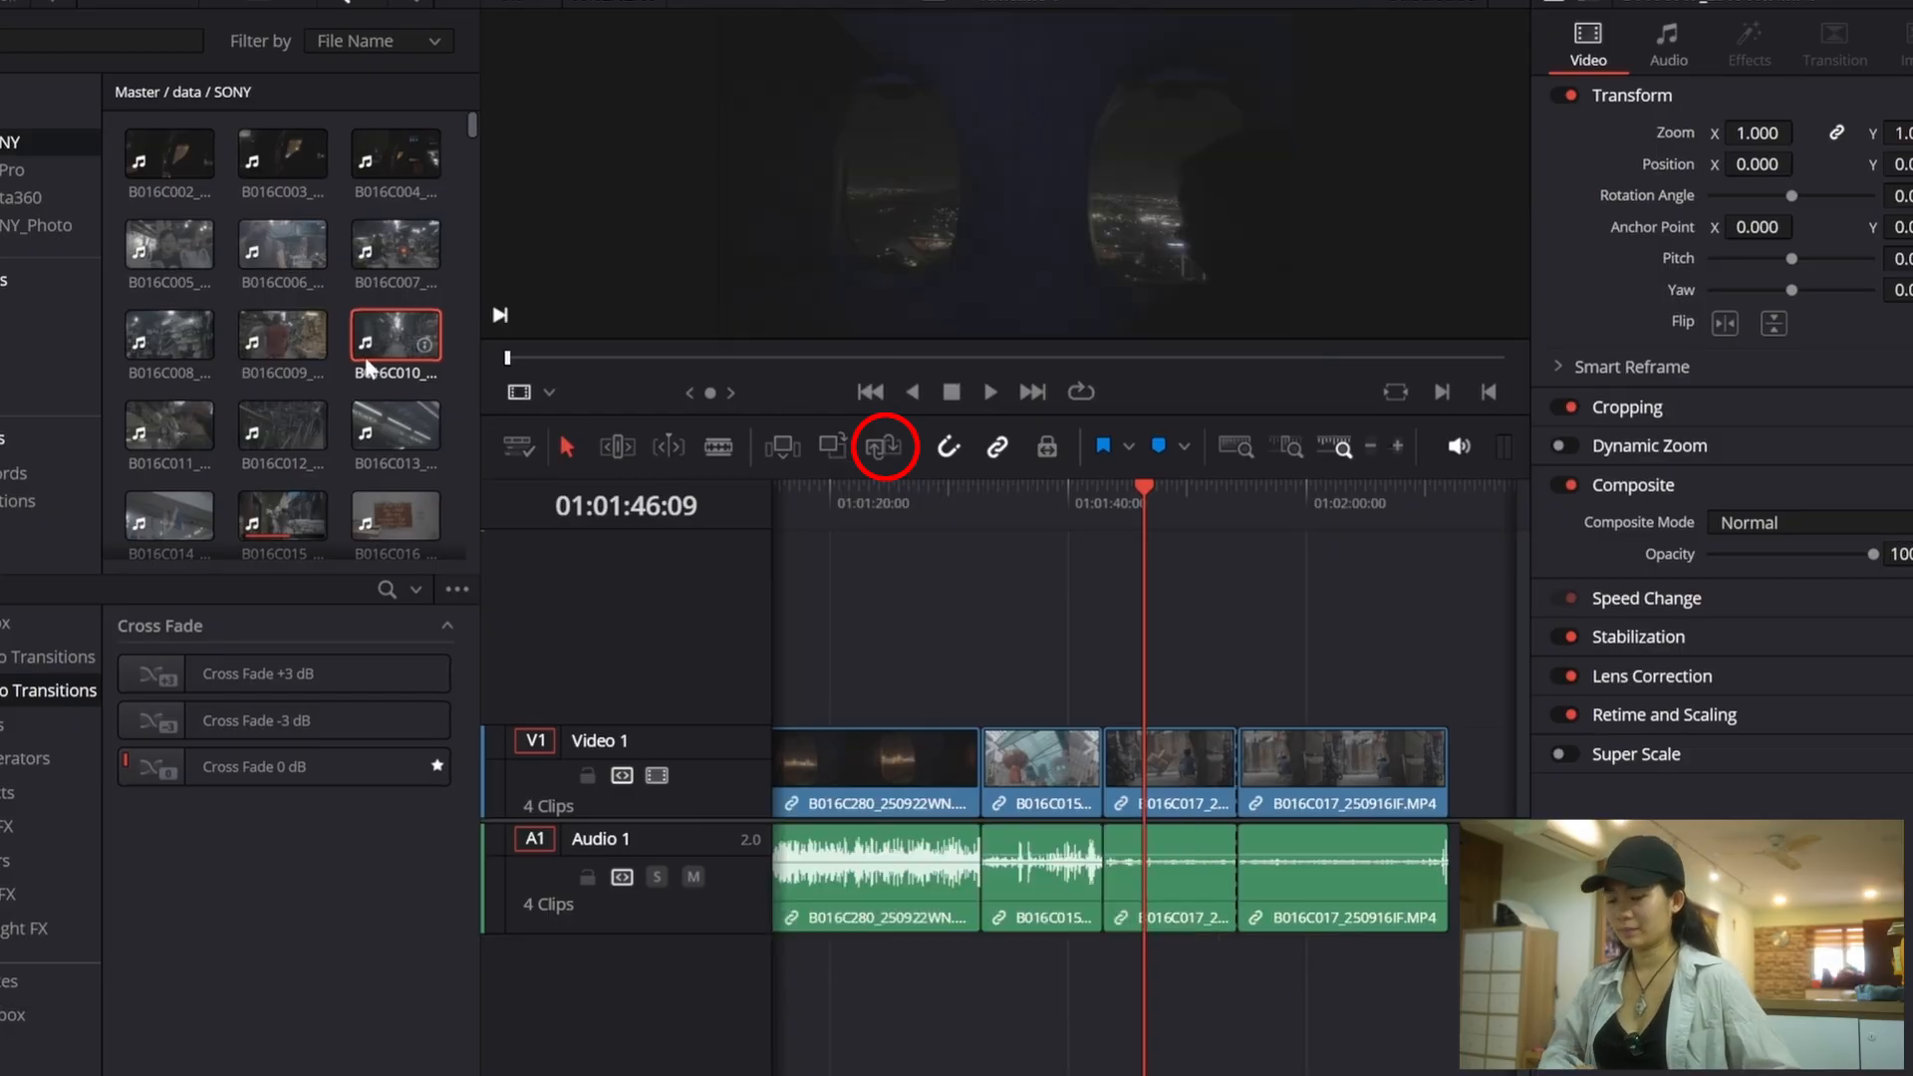
{"action": "left_click", "coordinate": [832, 450]}
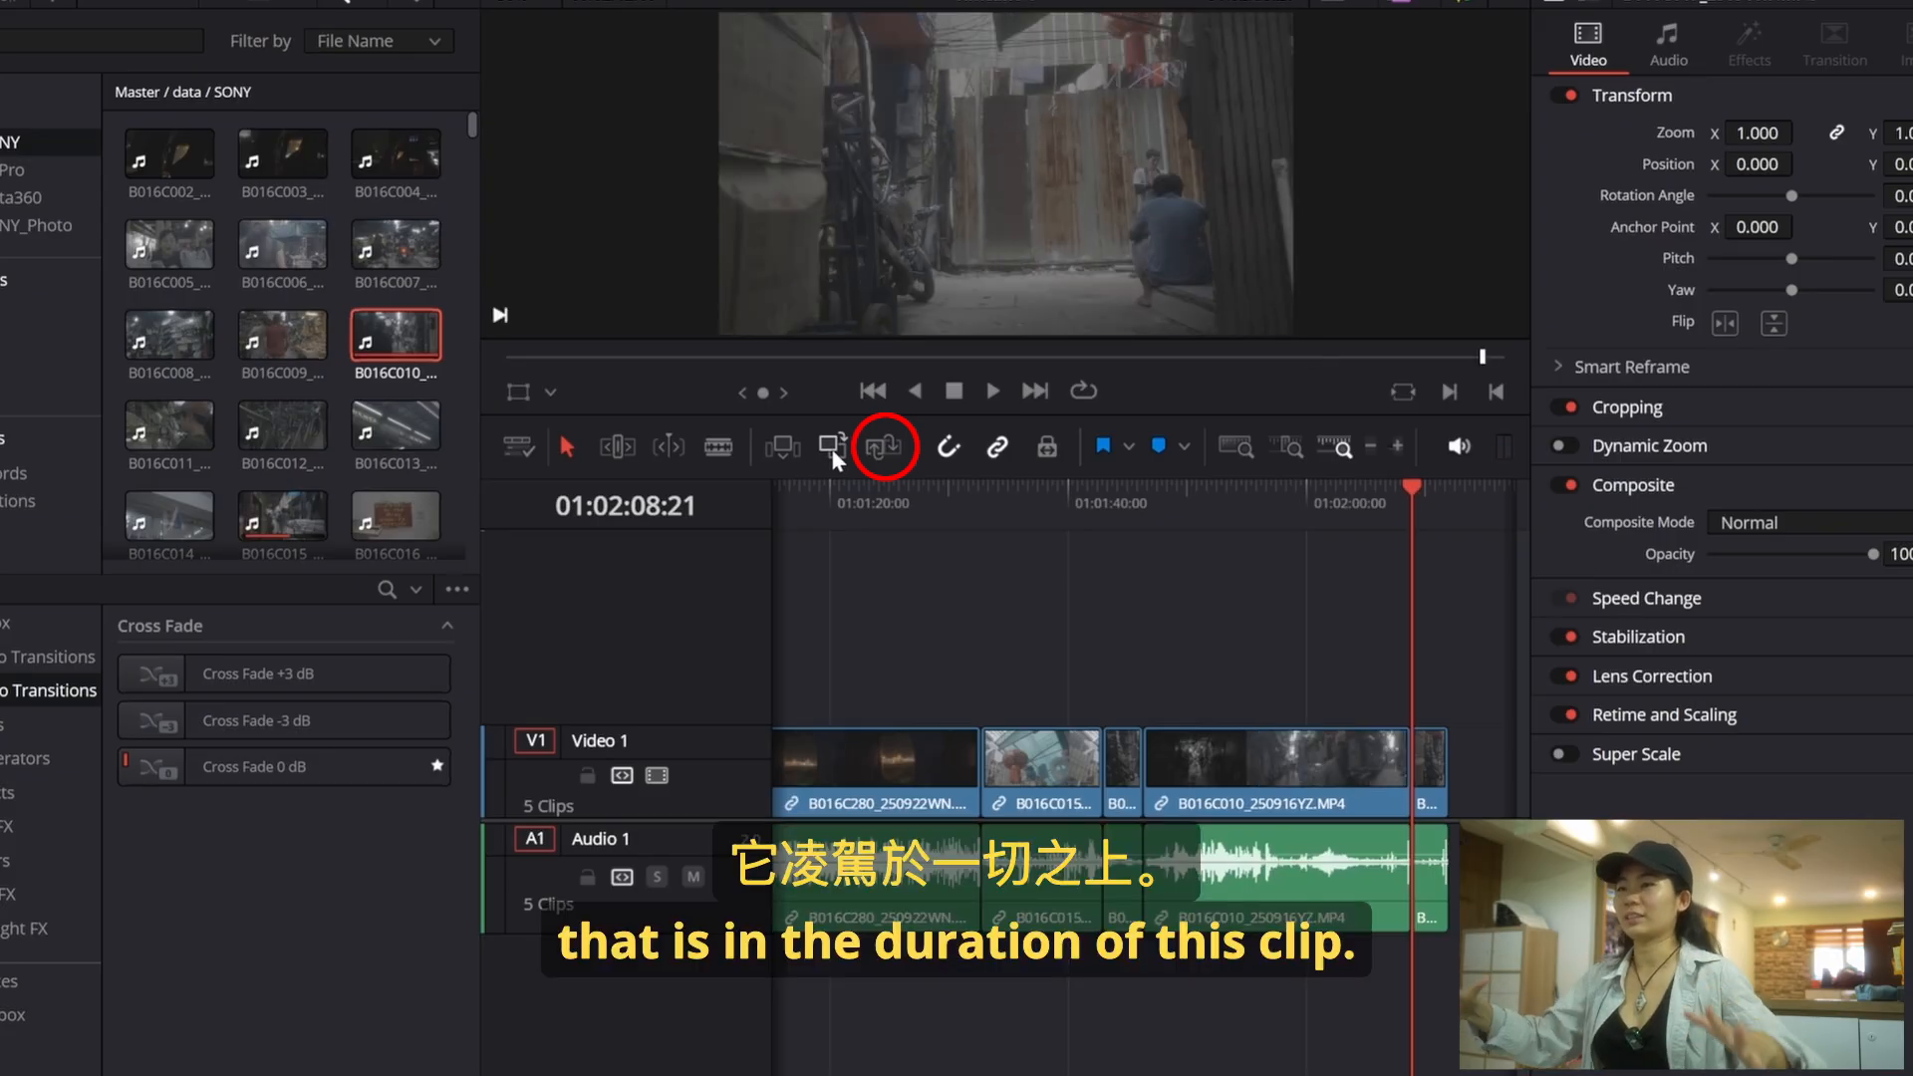
{"action": "key", "text": "ctrl+z"}
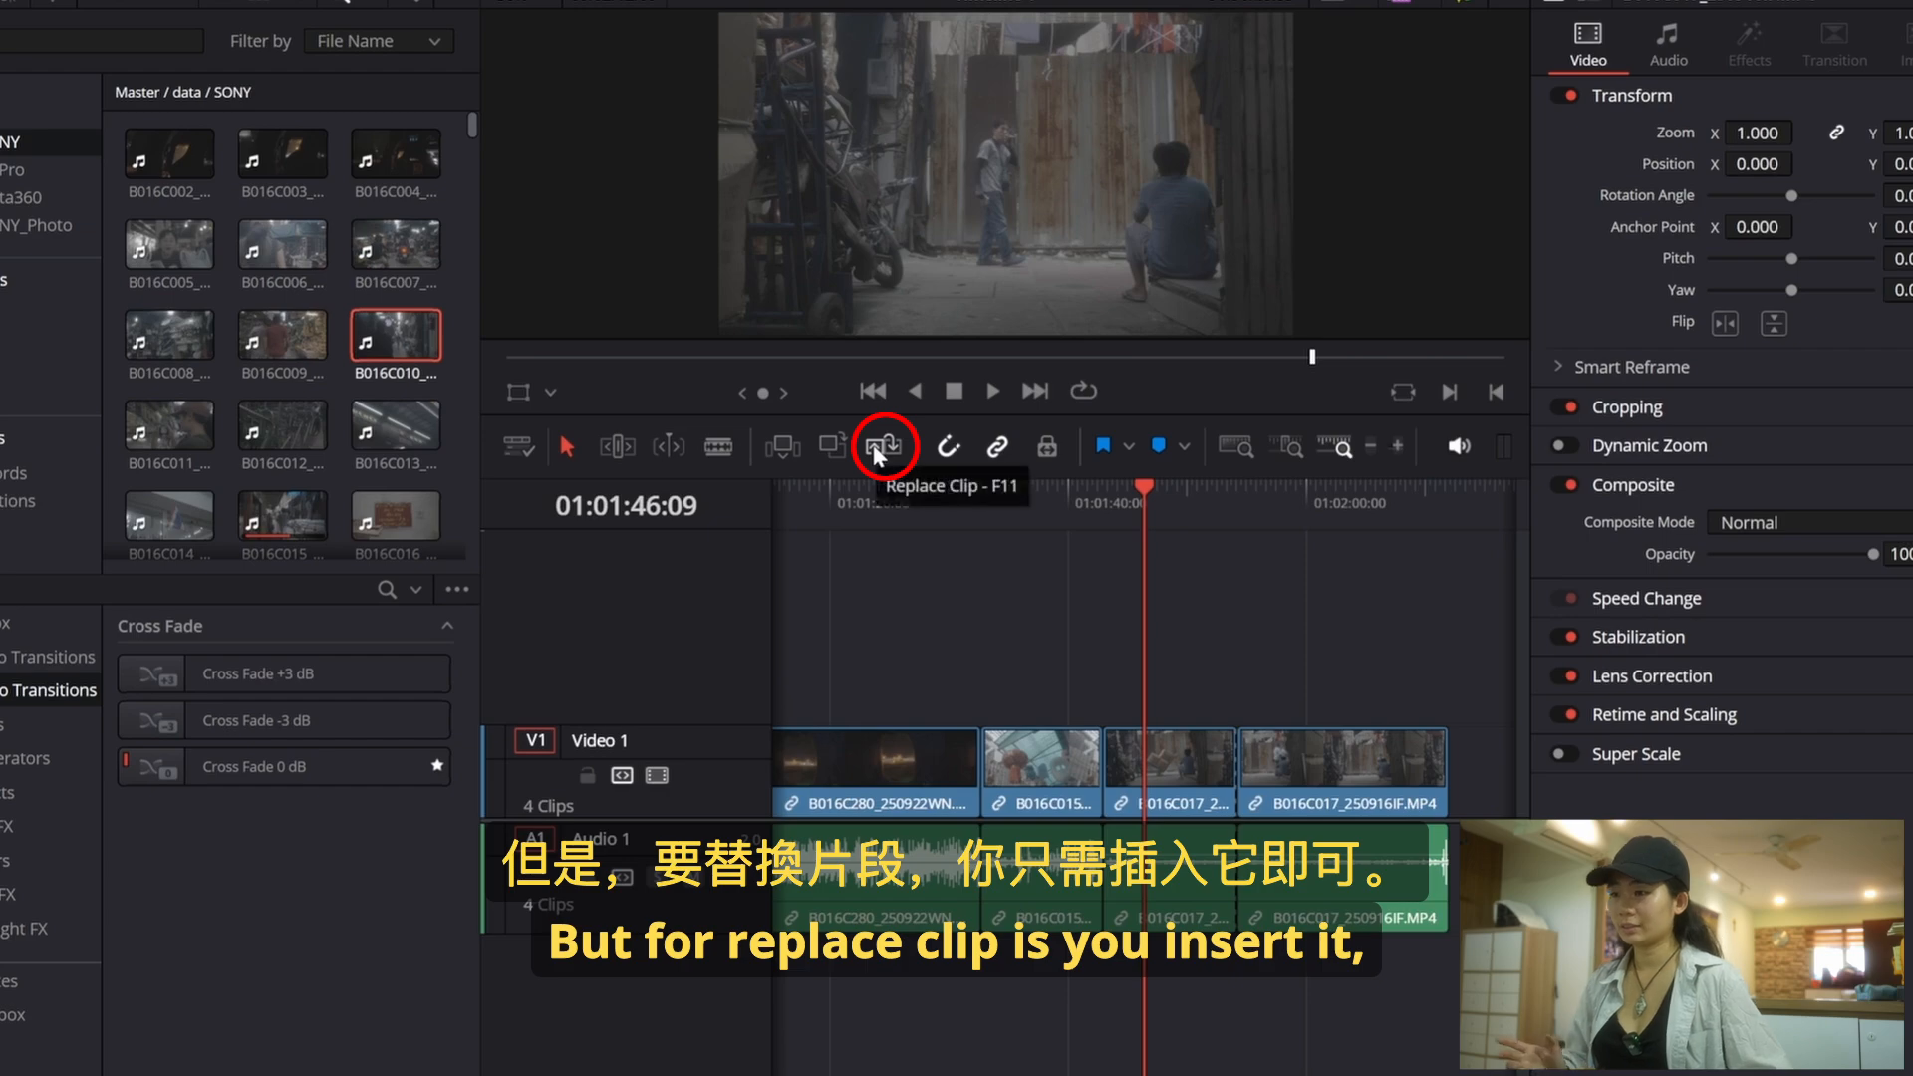
Step: Try replacing the B016C017 footage at 01:01:46:09 with the B016C010 clip, undoing the replacement
{"action": "left_click", "coordinate": [869, 450]}
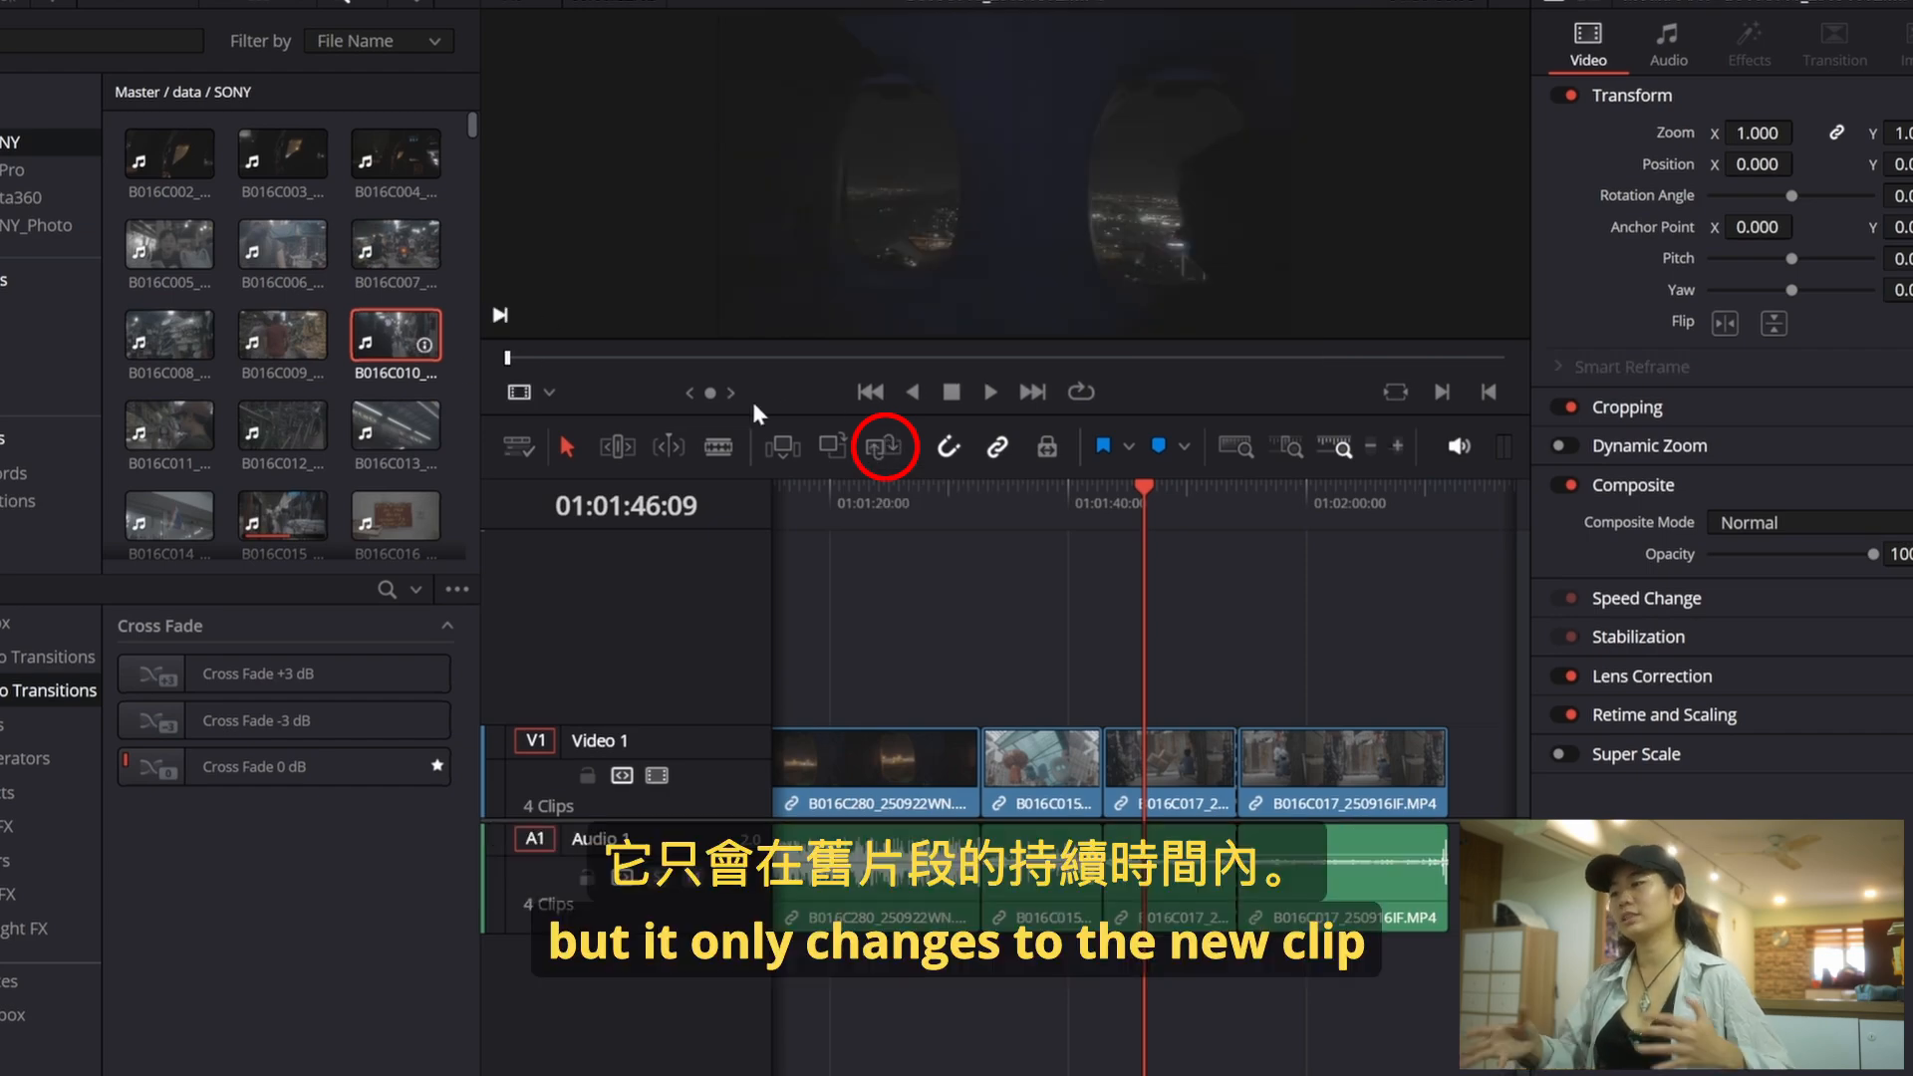
{"action": "left_click", "coordinate": [891, 452]}
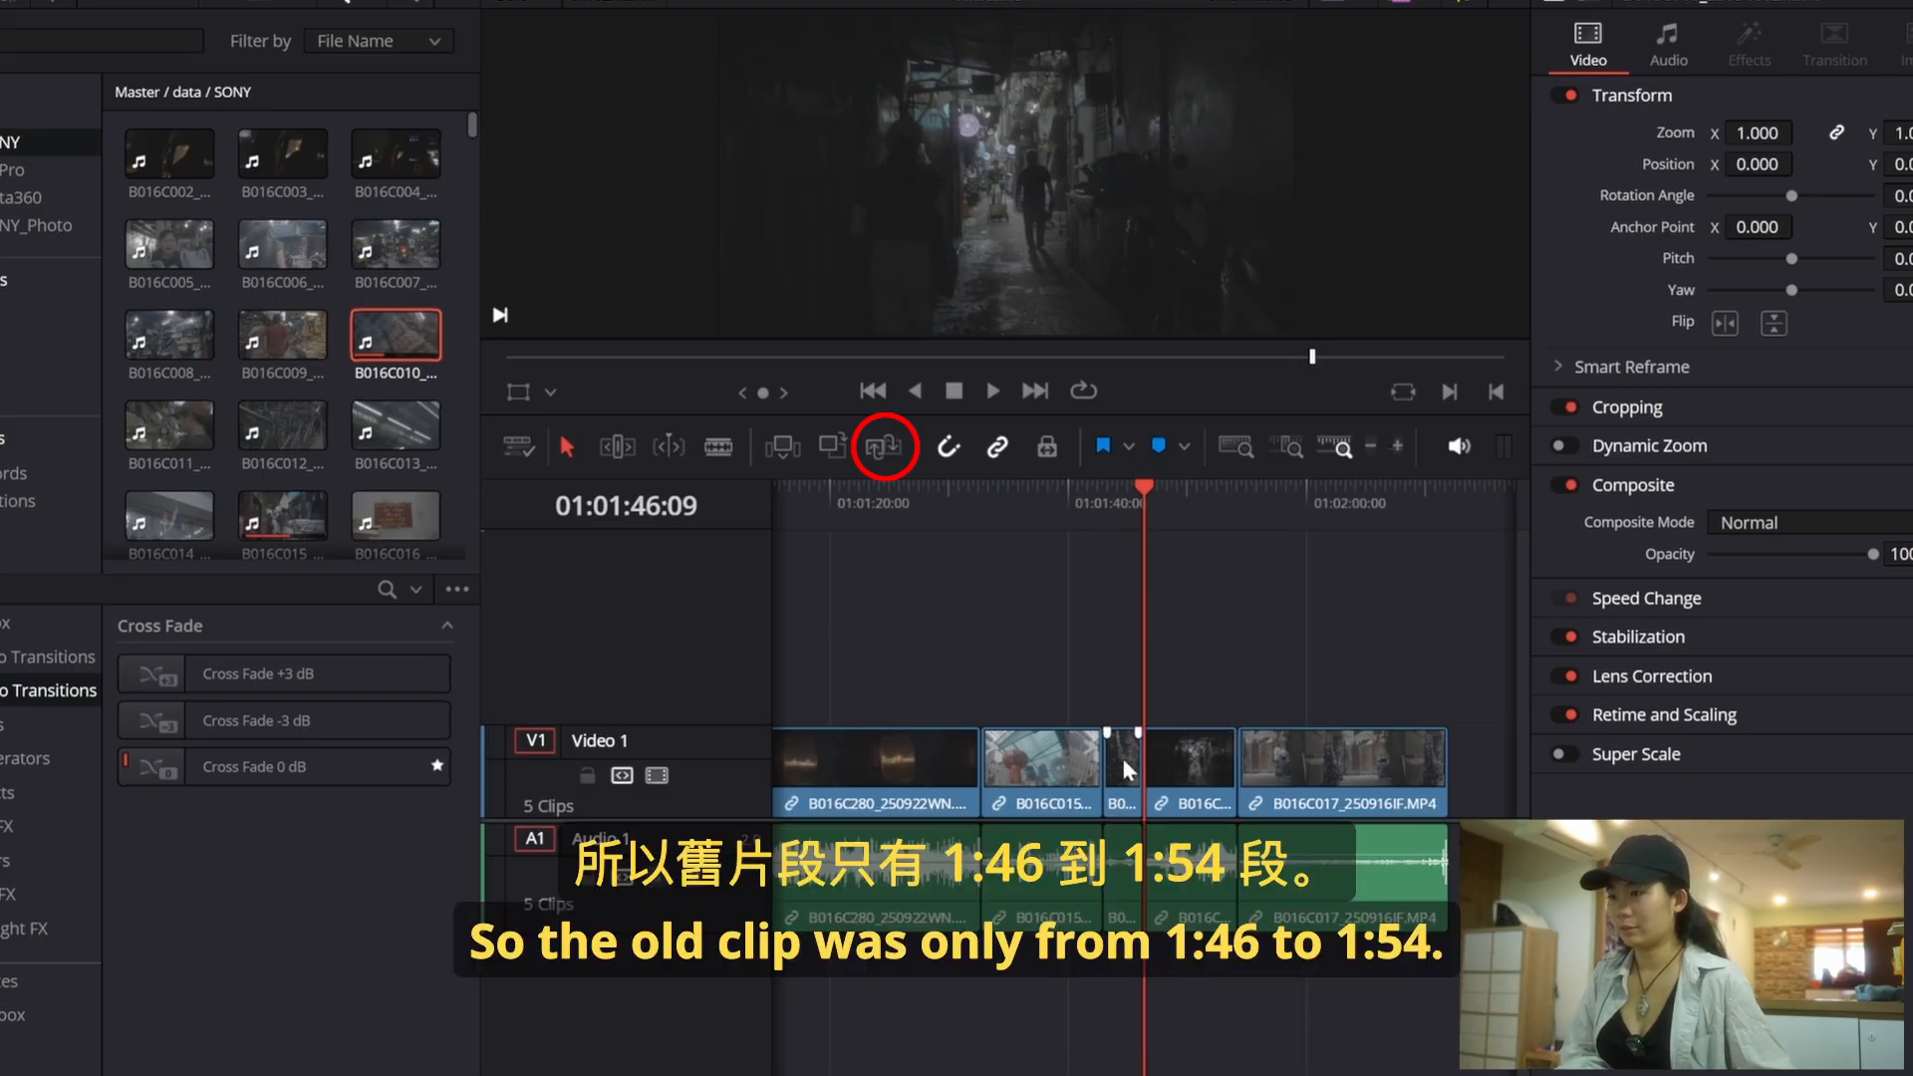
{"action": "key", "text": "ctrl+z"}
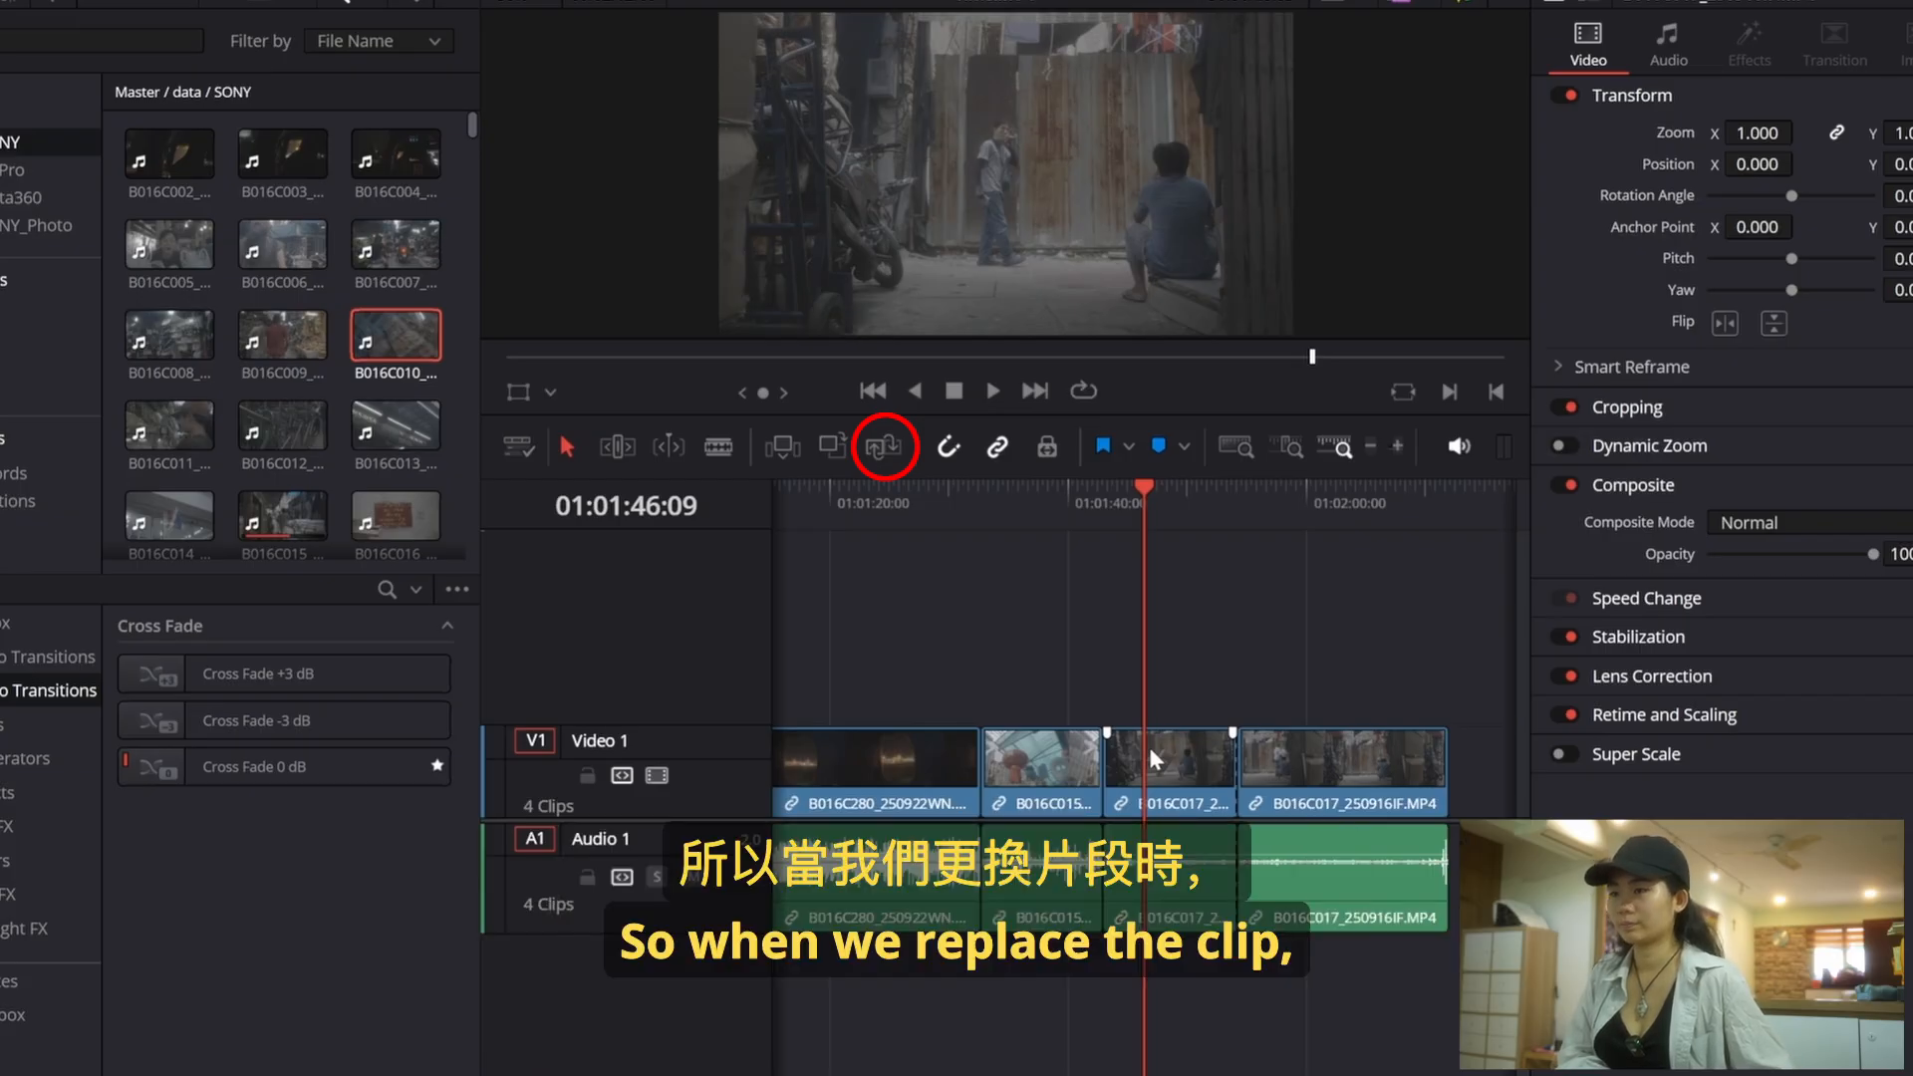
Step: Try the same B016C010 replacement with the playhead at 01:01:46:13, undoing it after scrubbing to 01:01:50:04
{"action": "left_click_drag", "start_coordinate": [1216, 485], "coordinate": [1145, 540]}
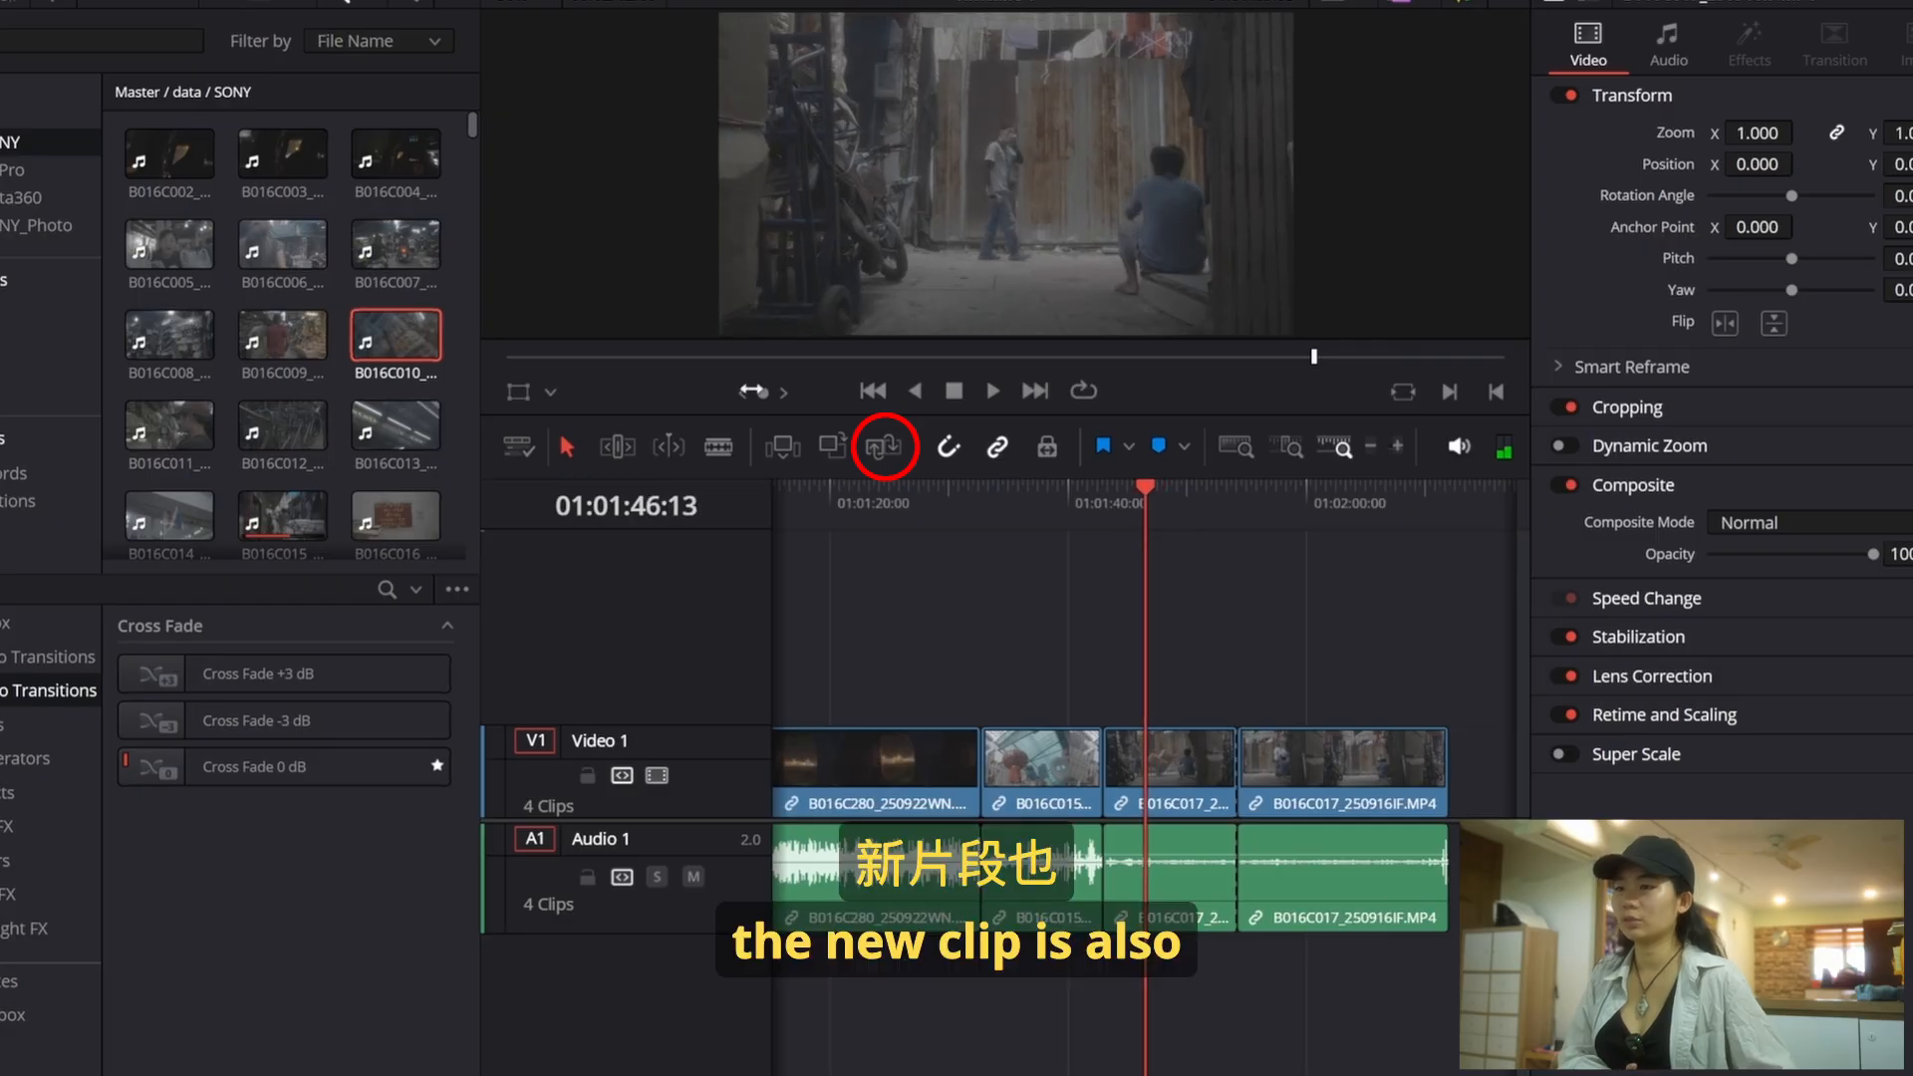
{"action": "left_click", "coordinate": [886, 450]}
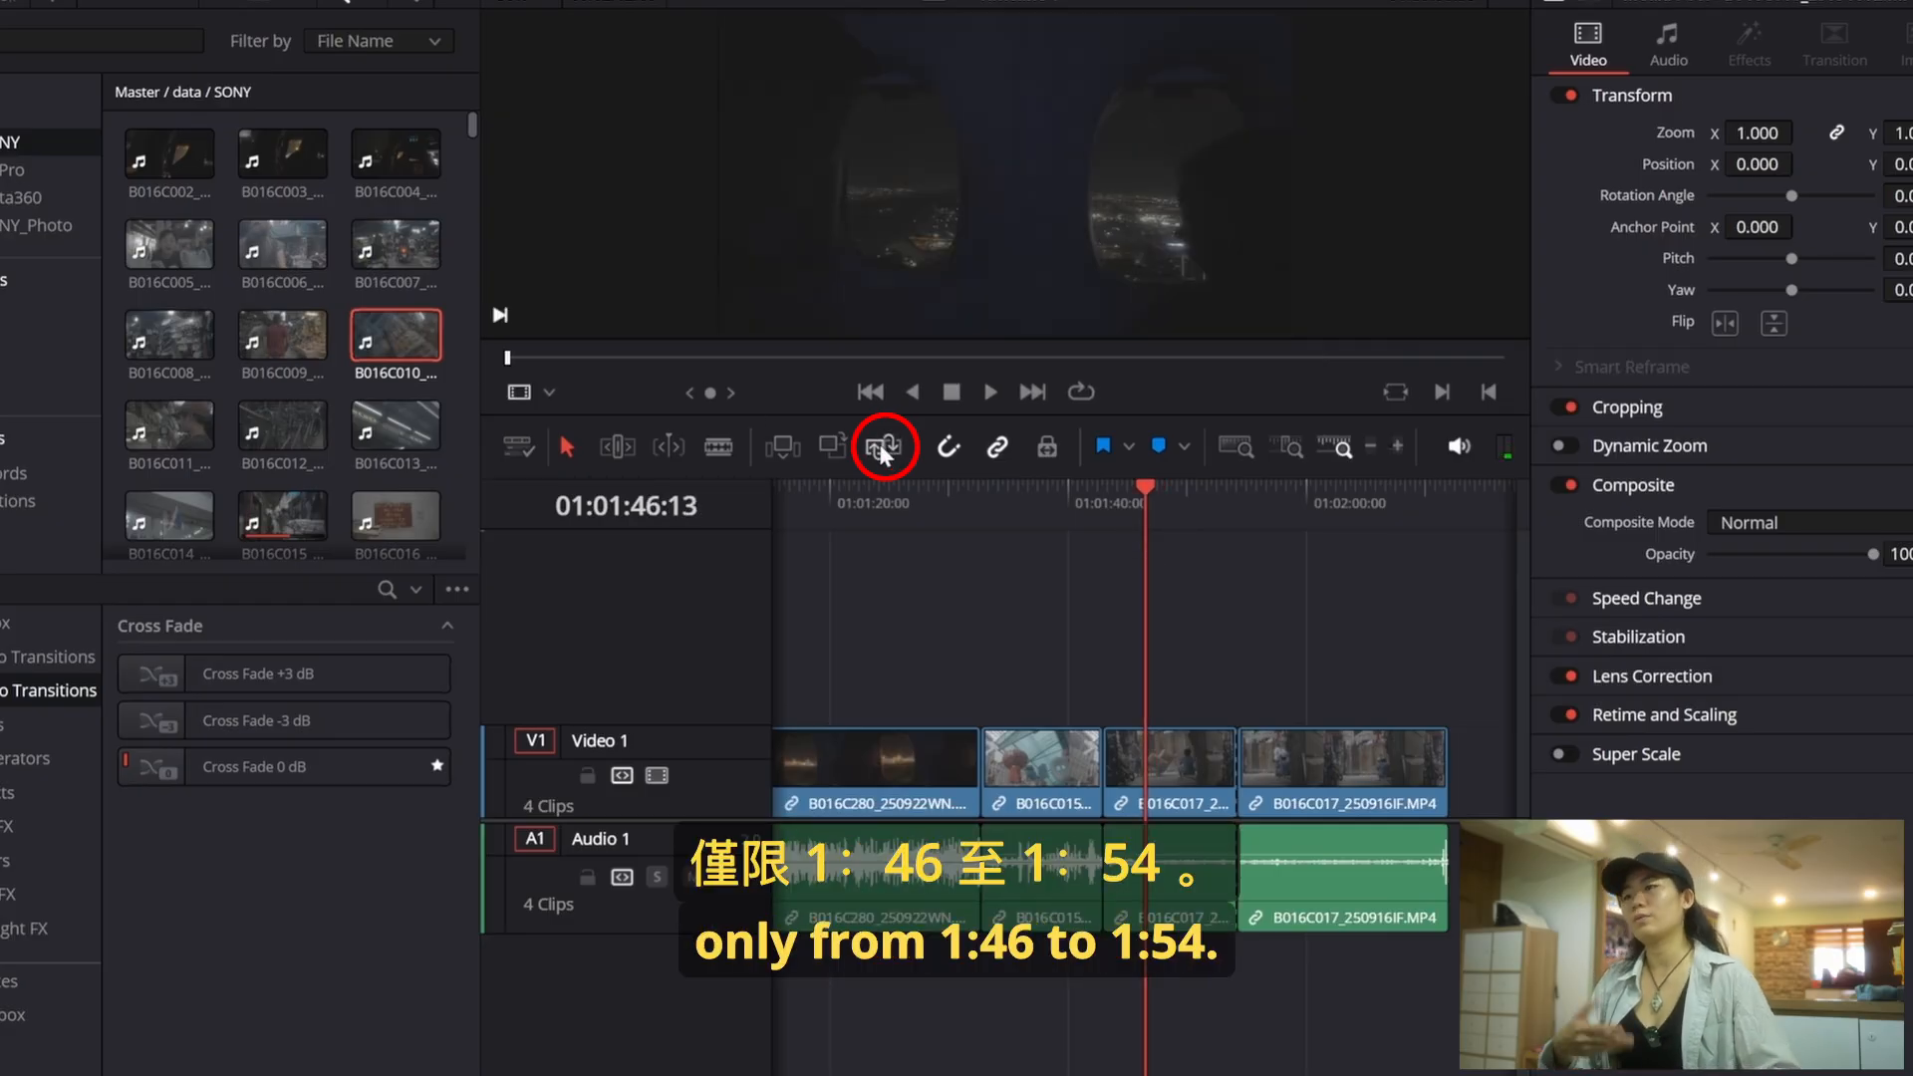
{"action": "left_click", "coordinate": [881, 446]}
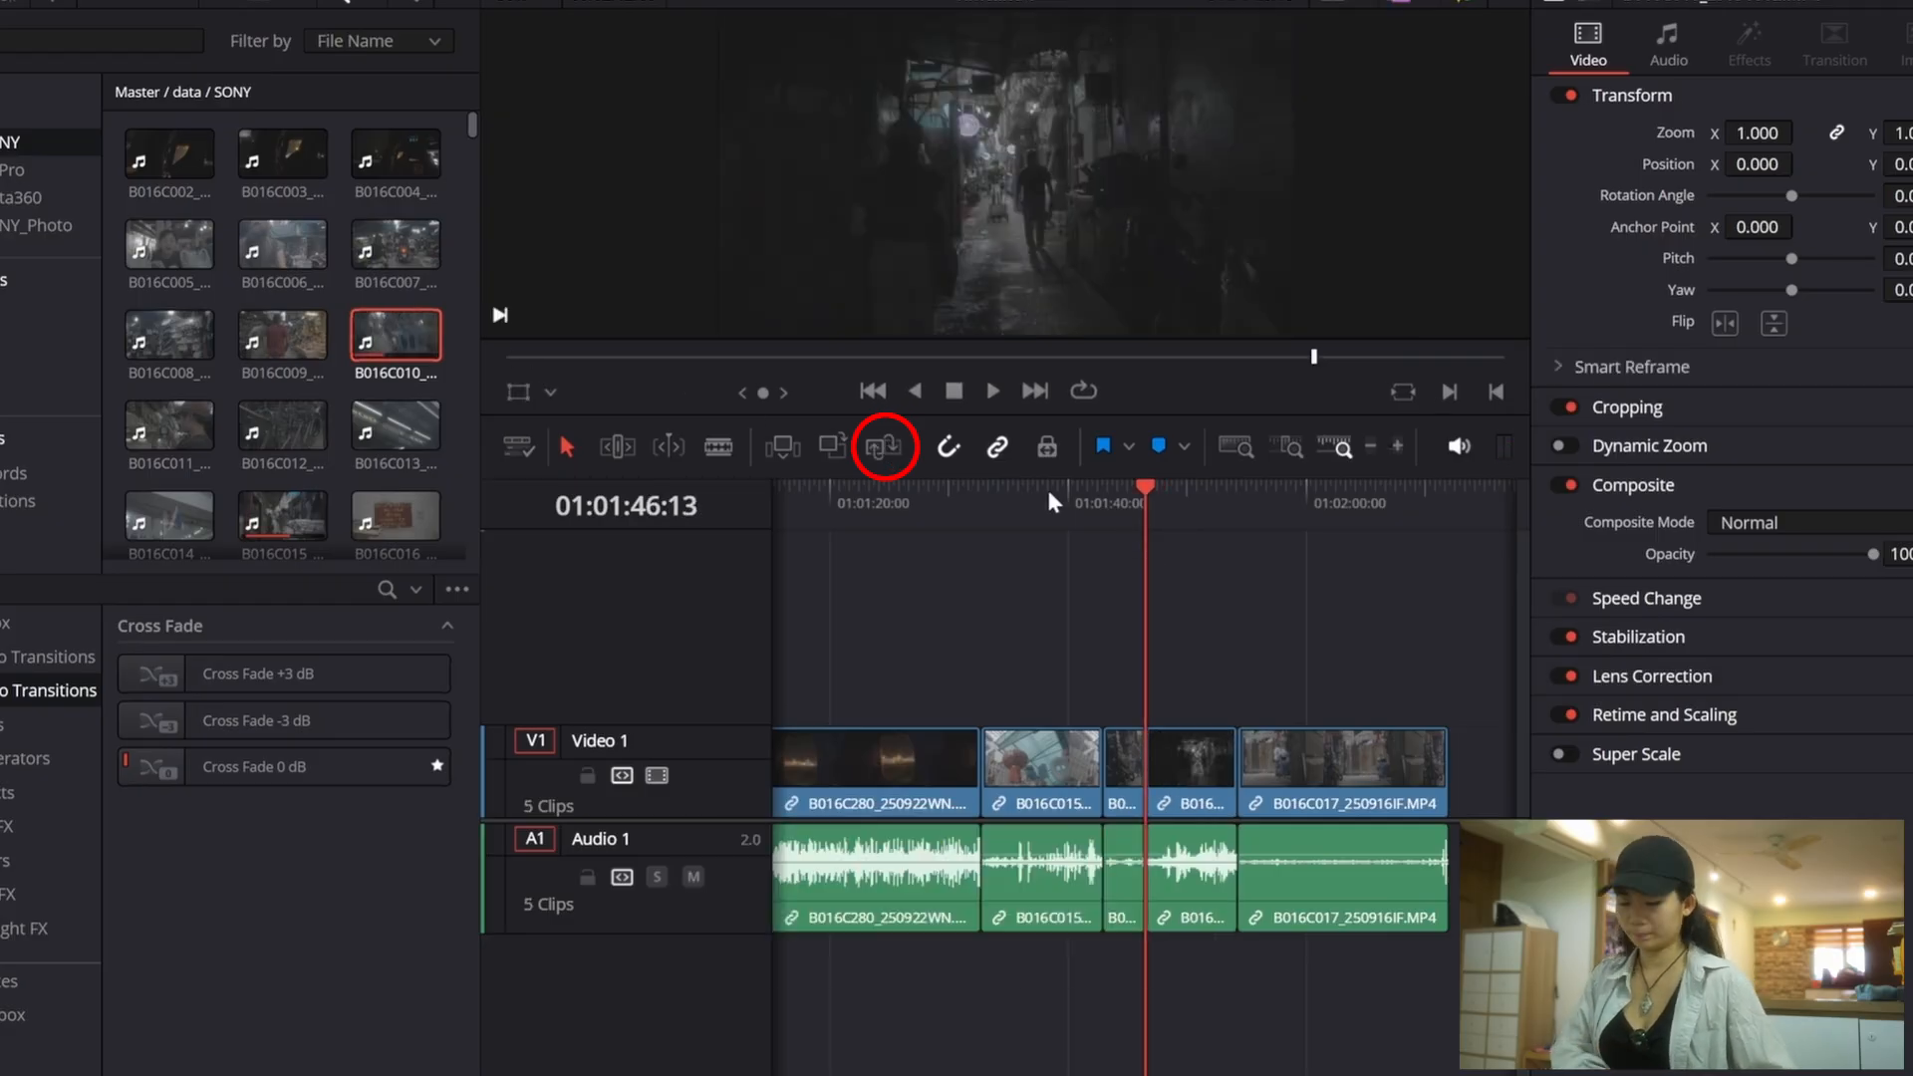
{"action": "mouse_move", "coordinate": [1152, 498]}
{"action": "left_mouse_down"}
{"action": "mouse_move", "coordinate": [1224, 496]}
{"action": "mouse_move", "coordinate": [1188, 488]}
{"action": "left_mouse_up"}
{"action": "key", "text": "ctrl+z"}
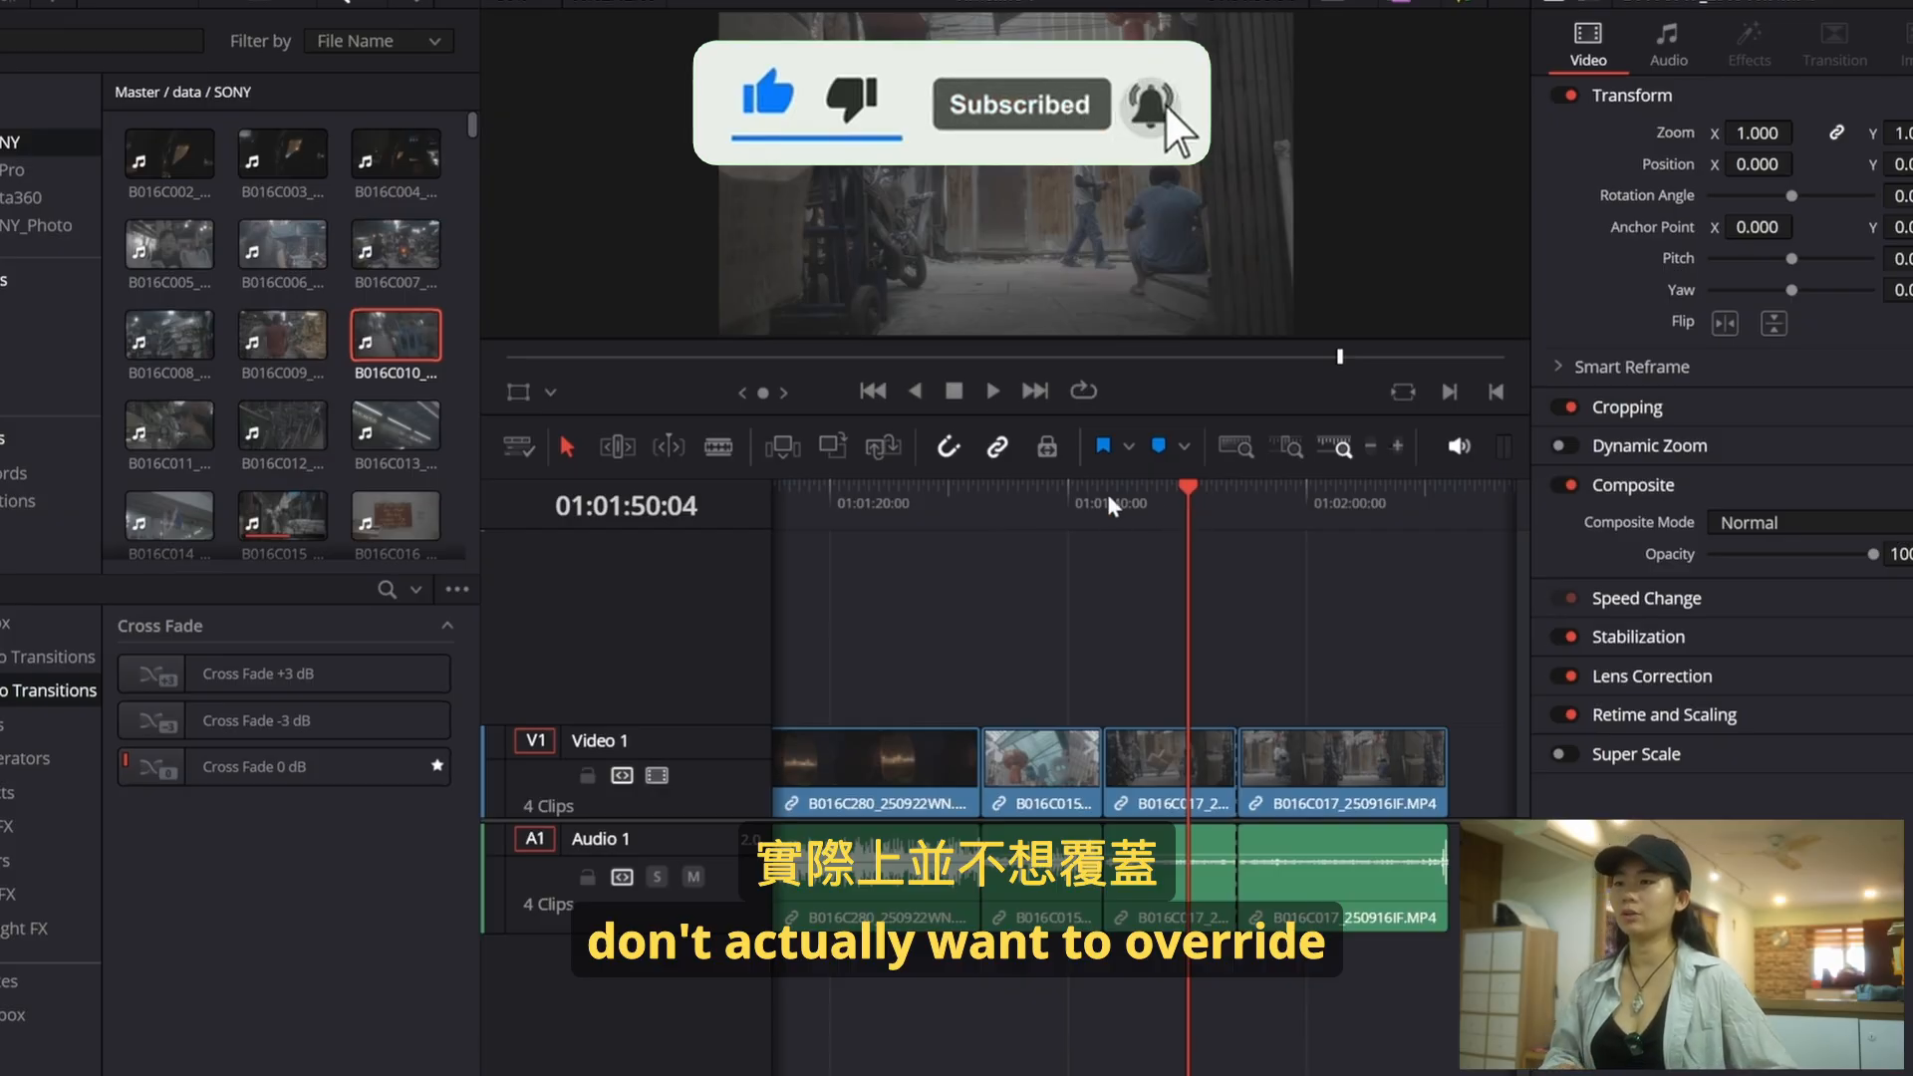
Step: Place the timeline playhead at 01:01:47:20 and mark a short in-to-out range near the start of the B016C010 source clip
{"action": "left_click_drag", "start_coordinate": [1174, 487], "coordinate": [1161, 487]}
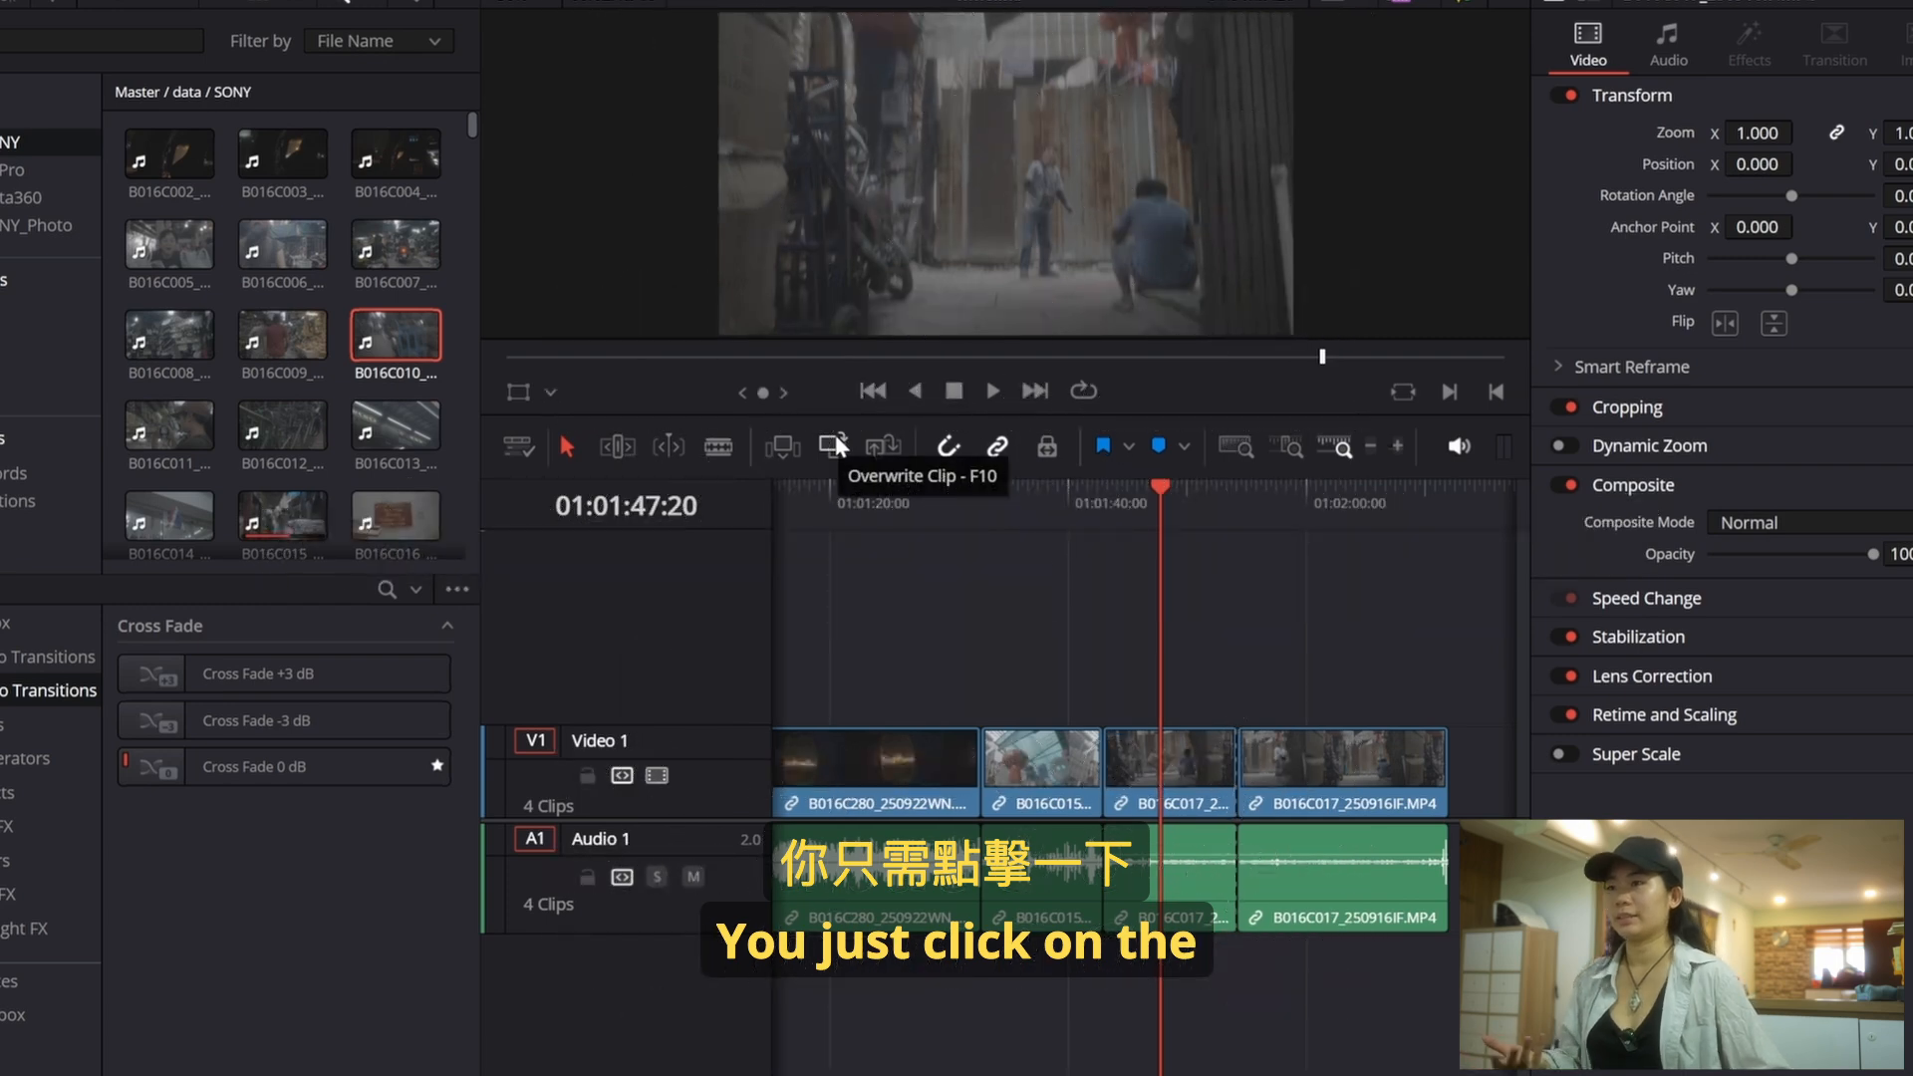
{"action": "double_click", "coordinate": [438, 333]}
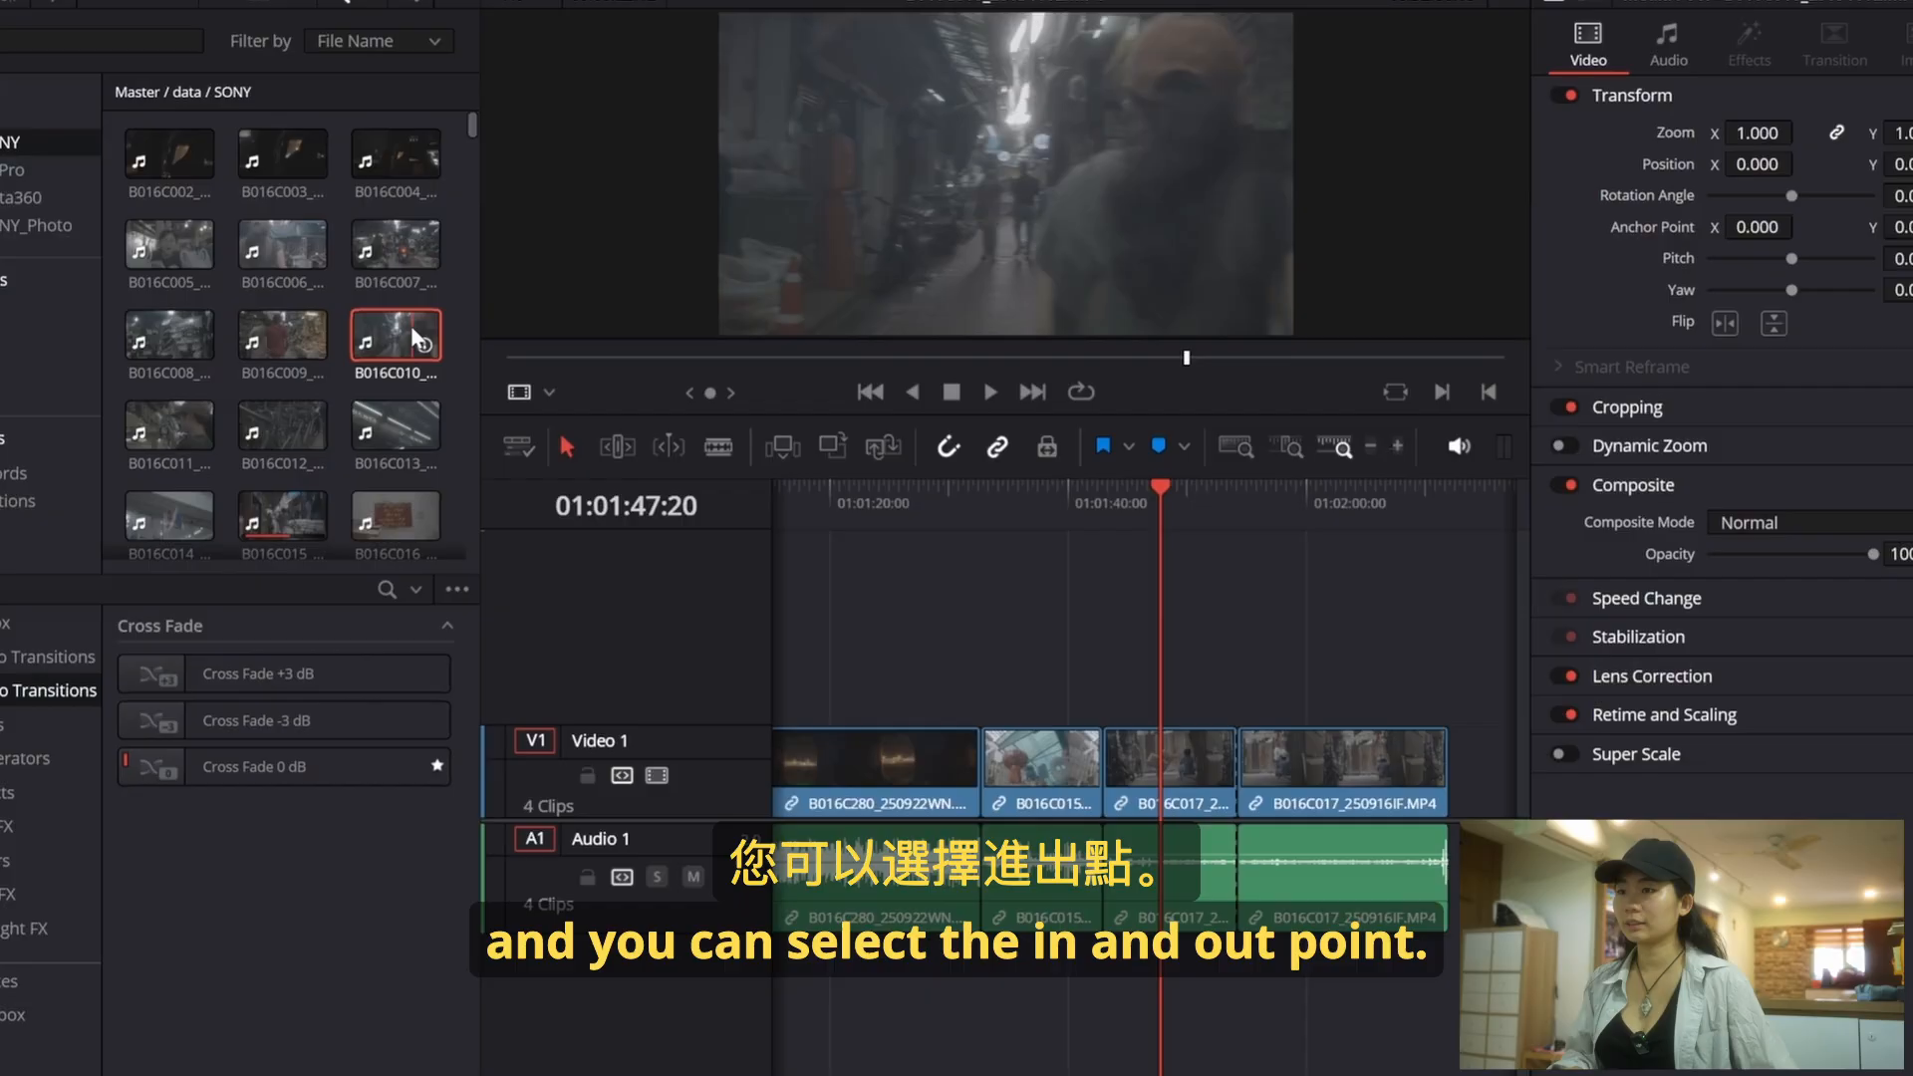
{"action": "left_click", "coordinate": [691, 356]}
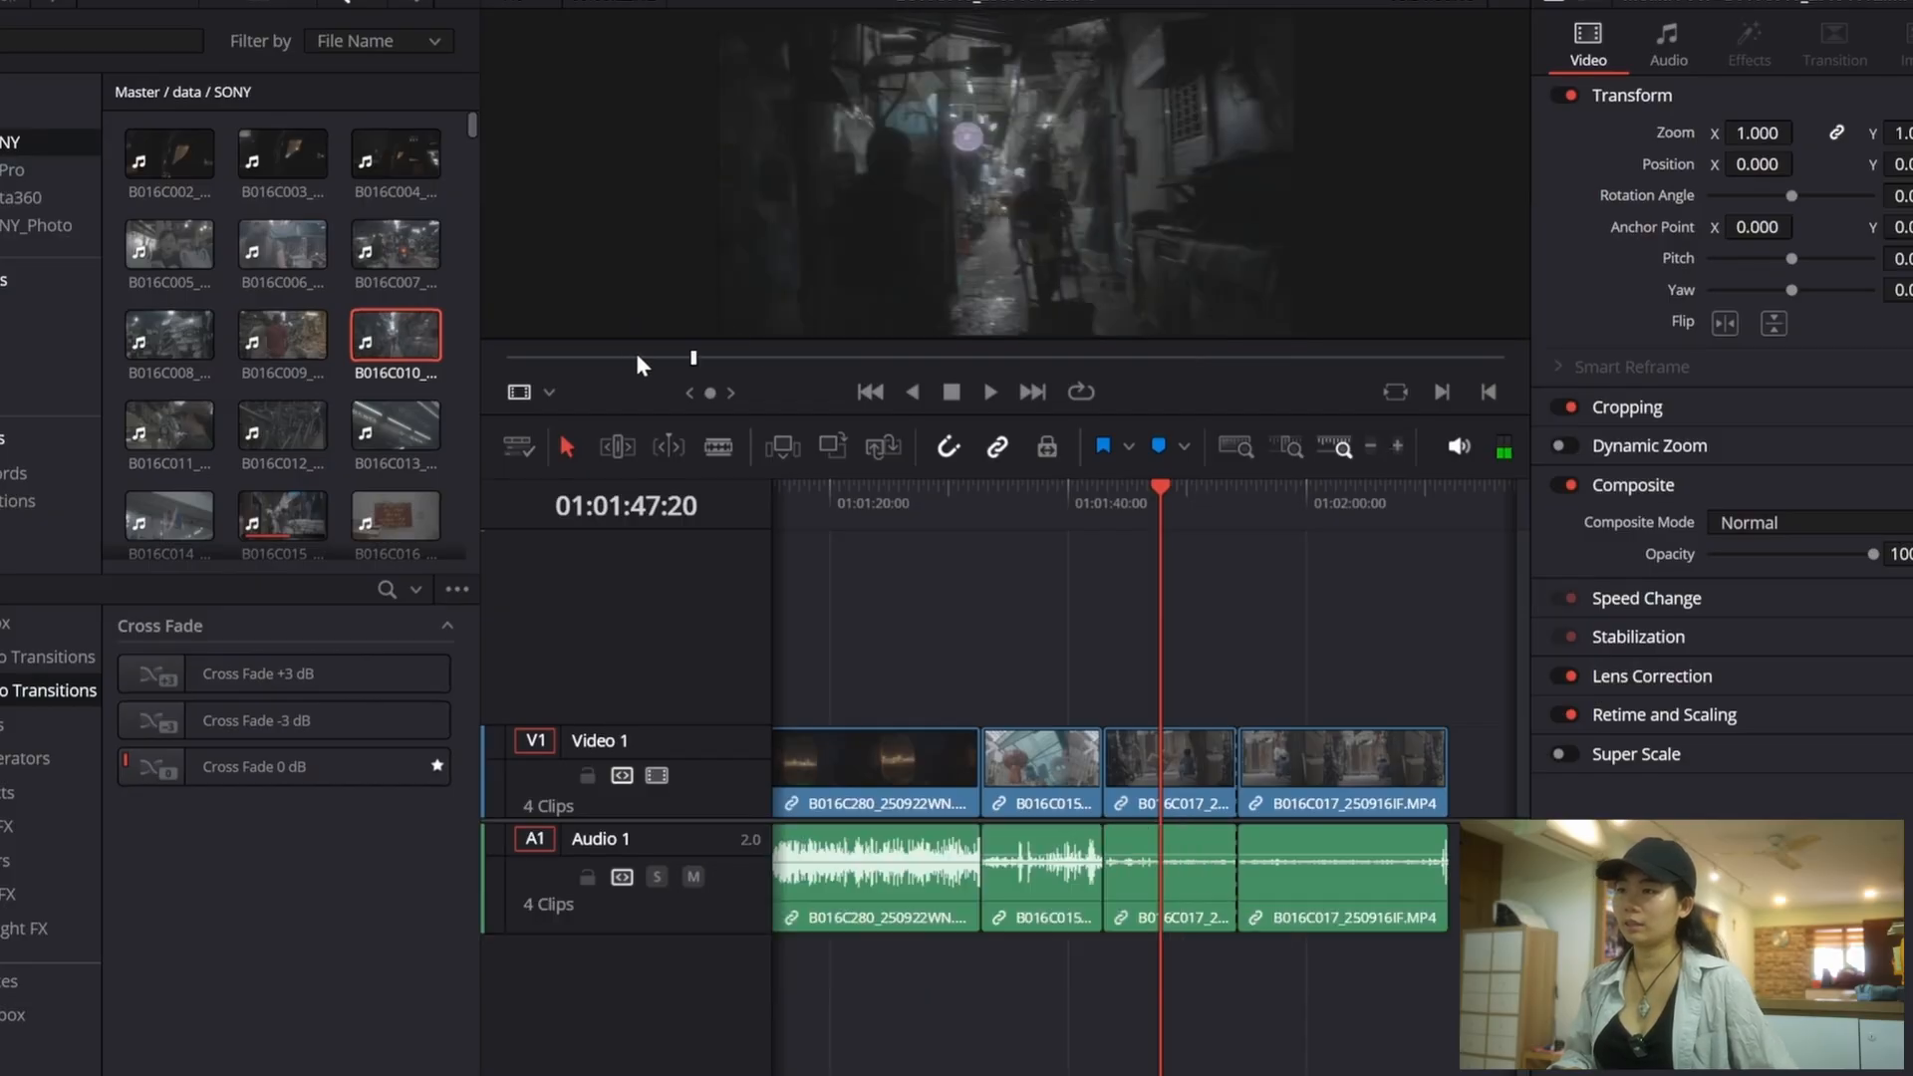
{"action": "left_click", "coordinate": [587, 357]}
{"action": "mouse_move", "coordinate": [587, 358]}
{"action": "left_mouse_down"}
{"action": "mouse_move", "coordinate": [571, 358]}
{"action": "mouse_move", "coordinate": [602, 358]}
{"action": "left_mouse_up"}
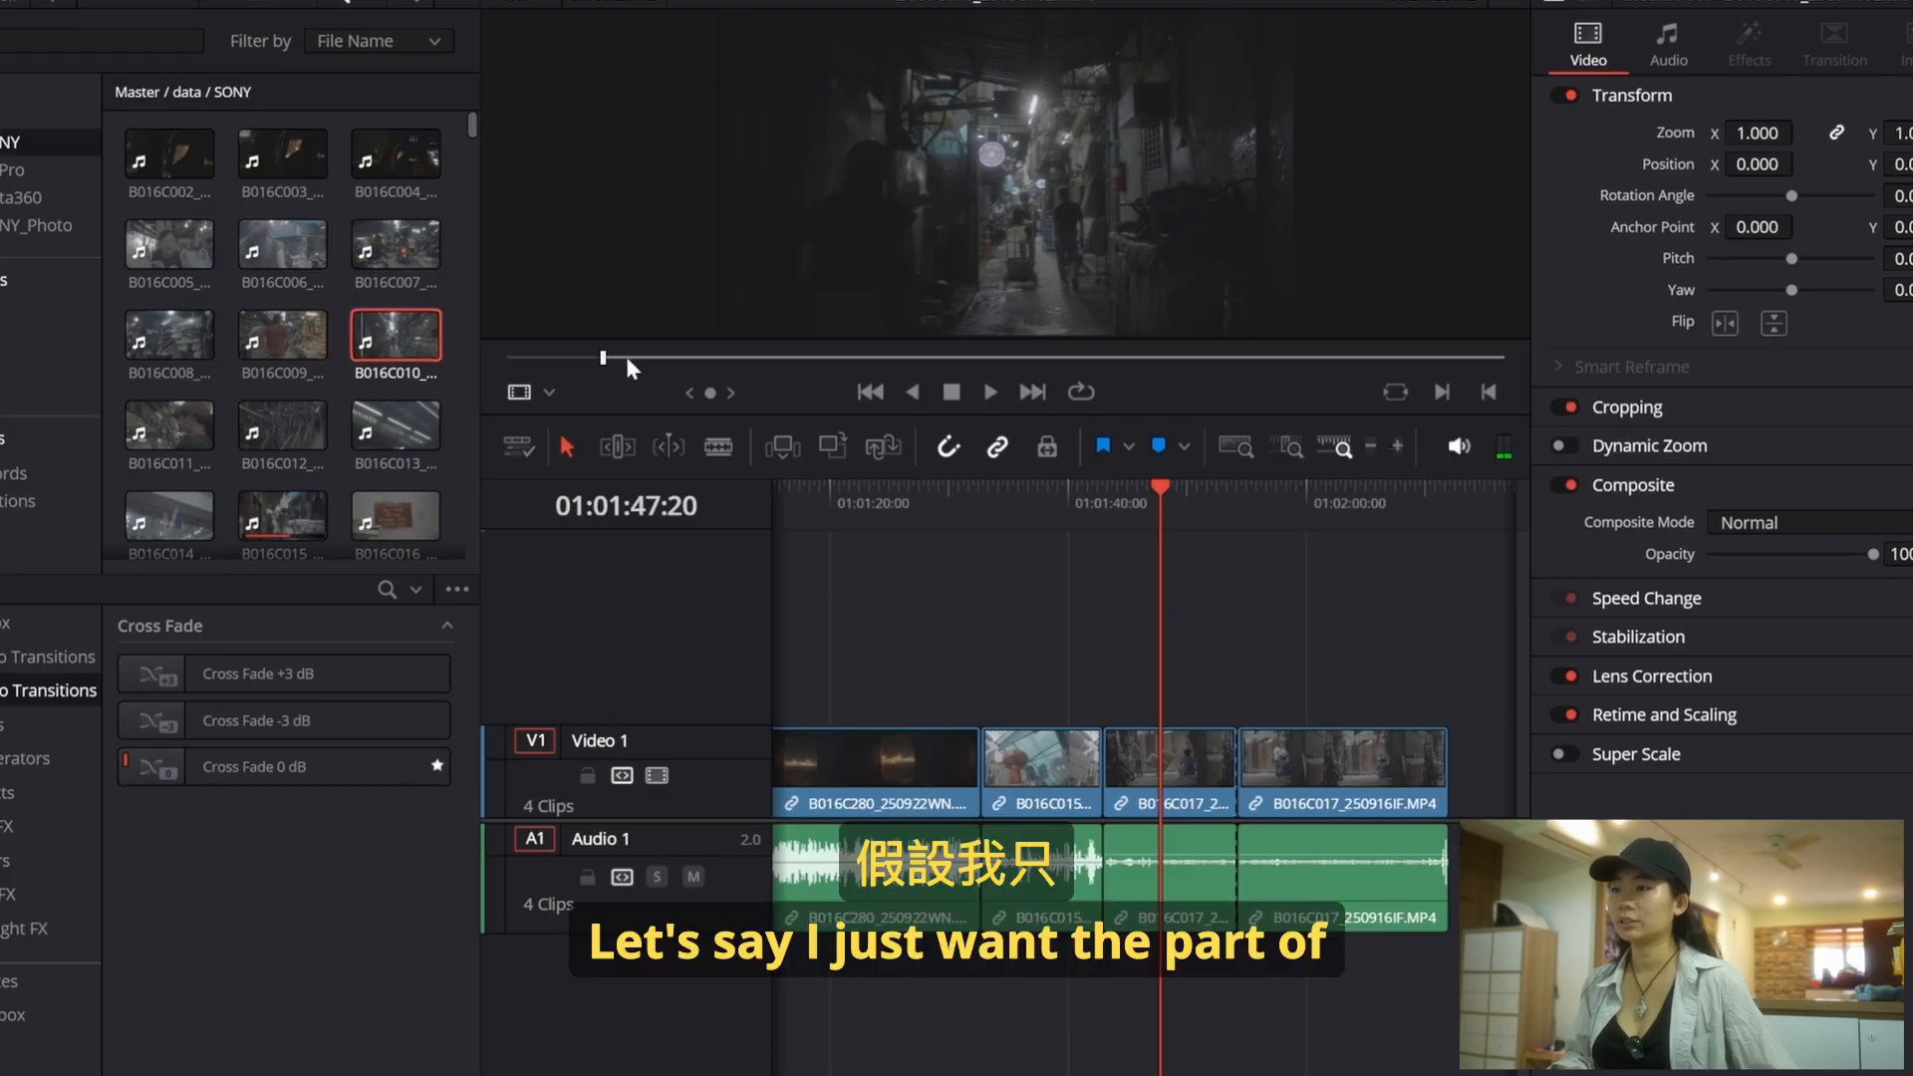
{"action": "left_click_drag", "start_coordinate": [653, 360], "coordinate": [783, 404]}
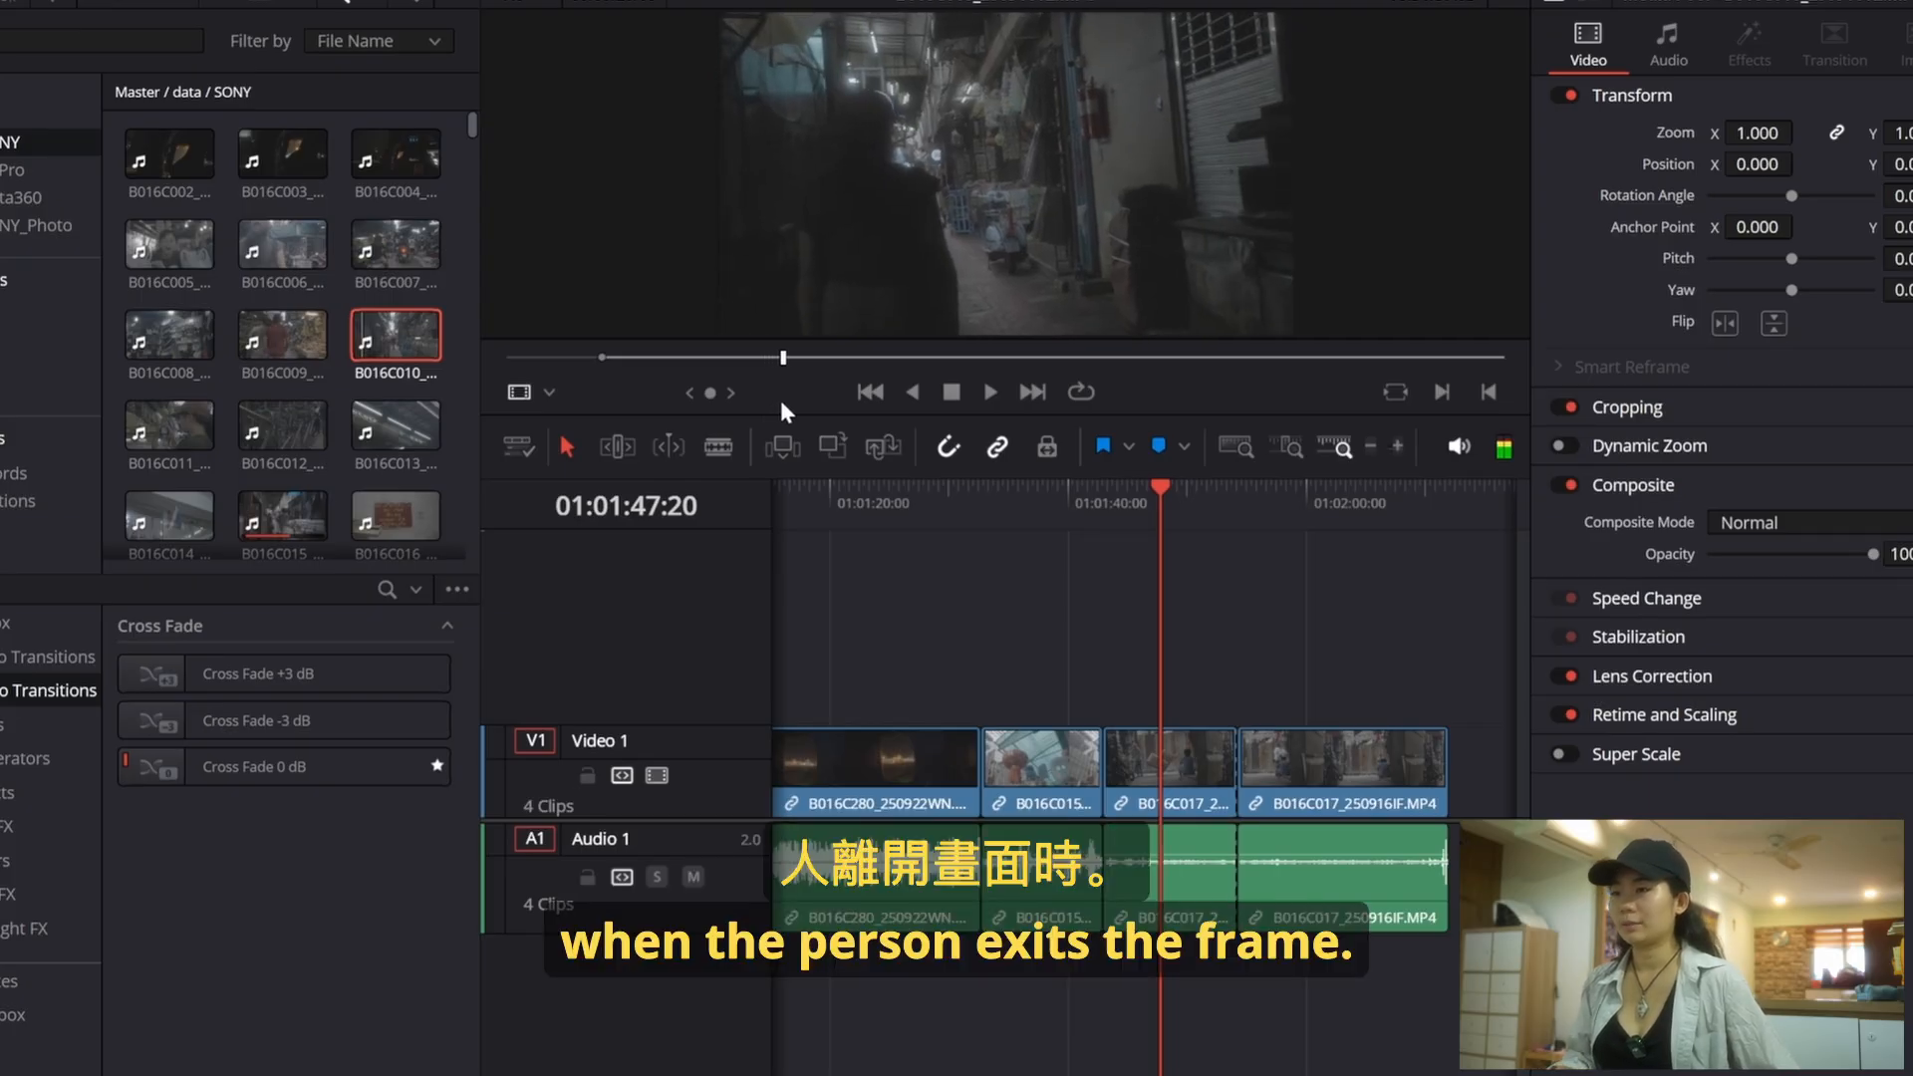
{"action": "mouse_move", "coordinate": [781, 398]}
{"action": "left_mouse_down"}
{"action": "mouse_move", "coordinate": [781, 374]}
{"action": "mouse_move", "coordinate": [727, 375]}
{"action": "mouse_move", "coordinate": [780, 375]}
{"action": "left_mouse_up"}
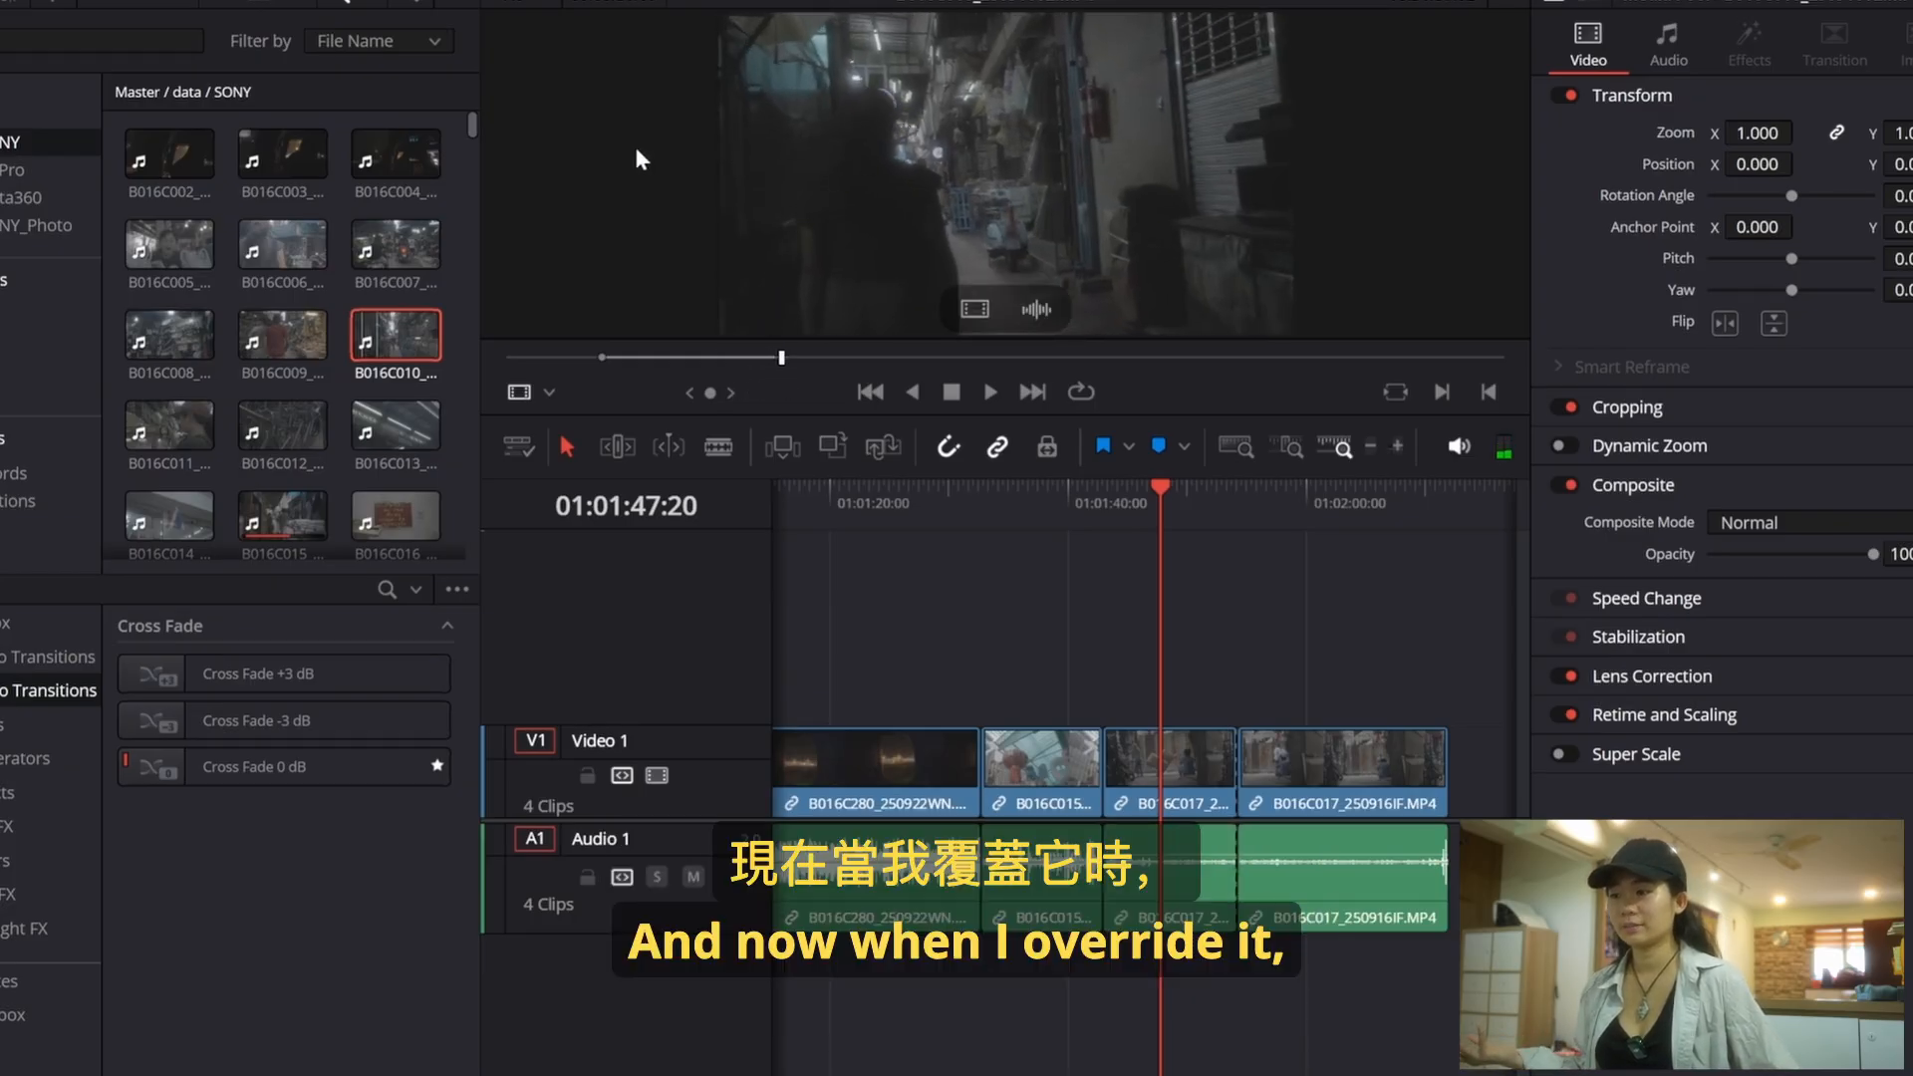
Step: Try overwriting the timeline at 01:01:47:20 with the marked range of B016C010, undoing the overwrite
{"action": "left_click", "coordinate": [833, 447]}
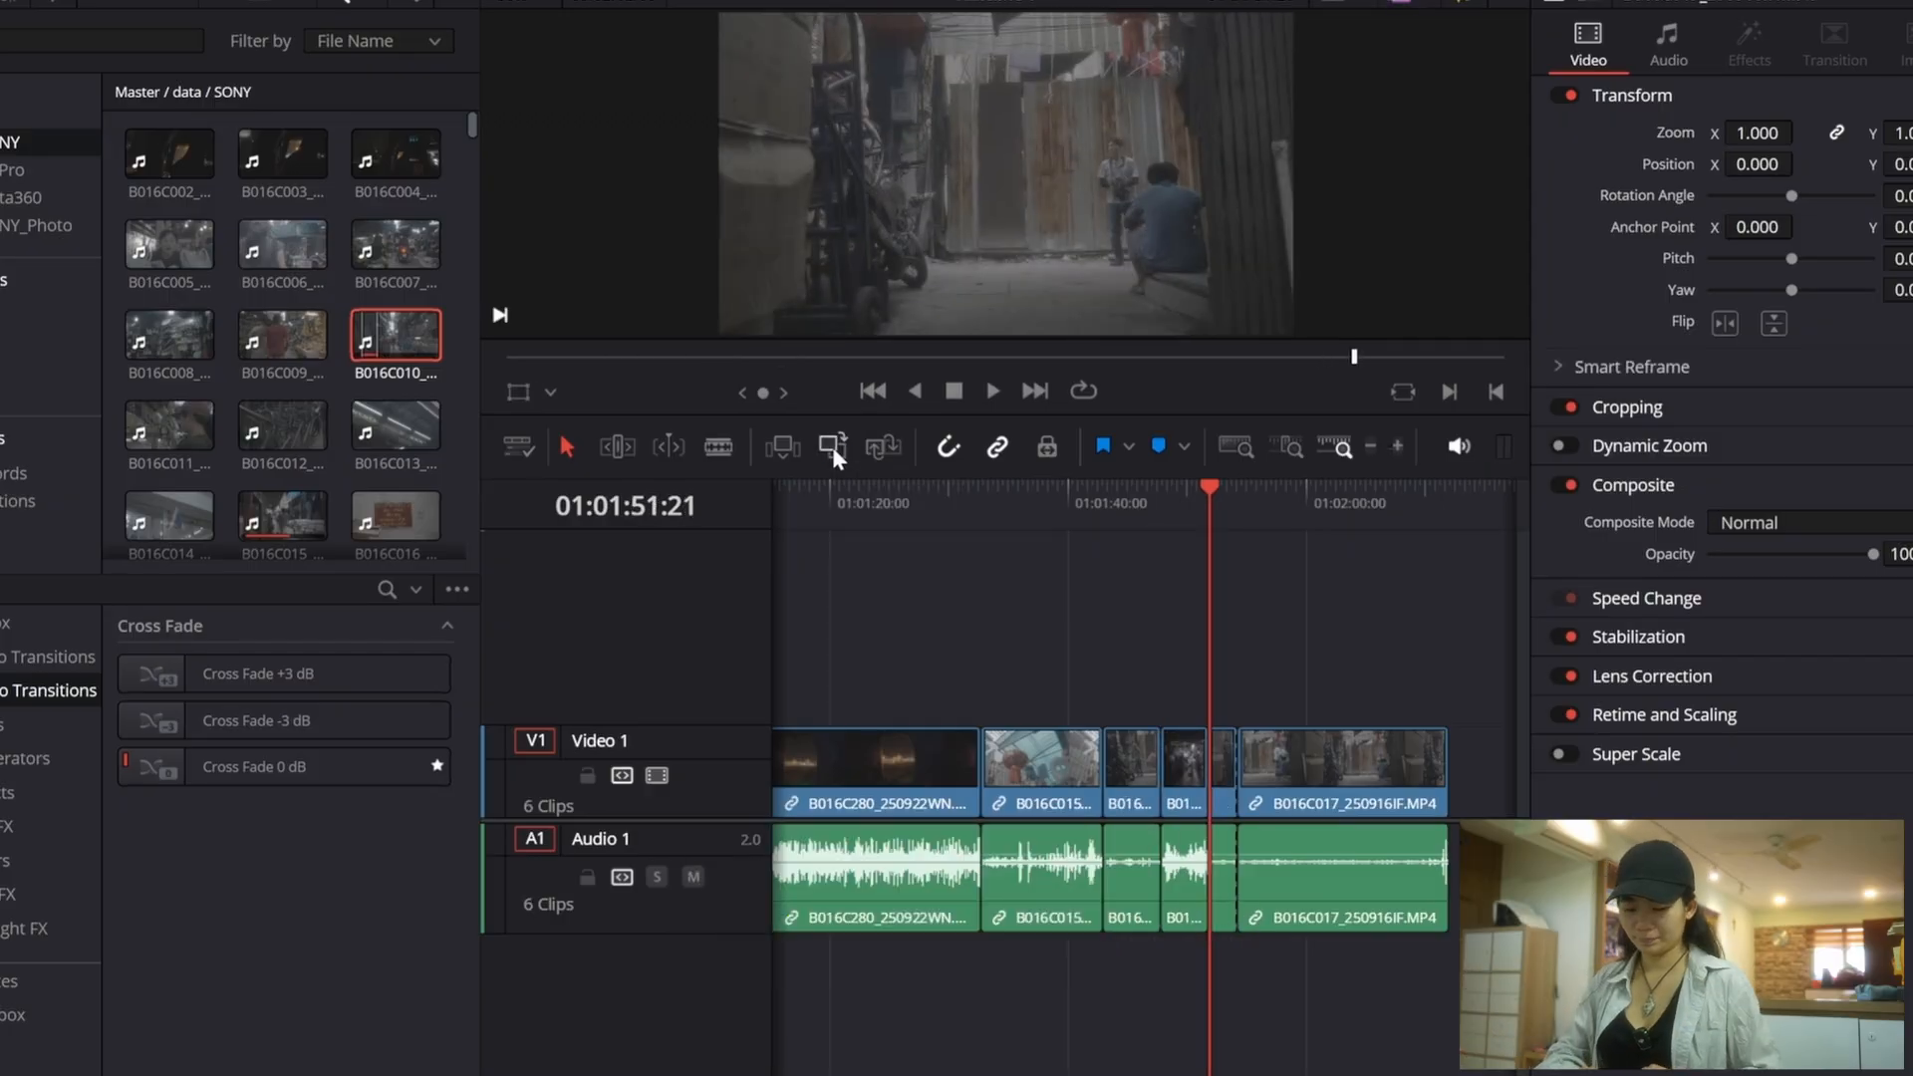
{"action": "key", "text": "ctrl+z"}
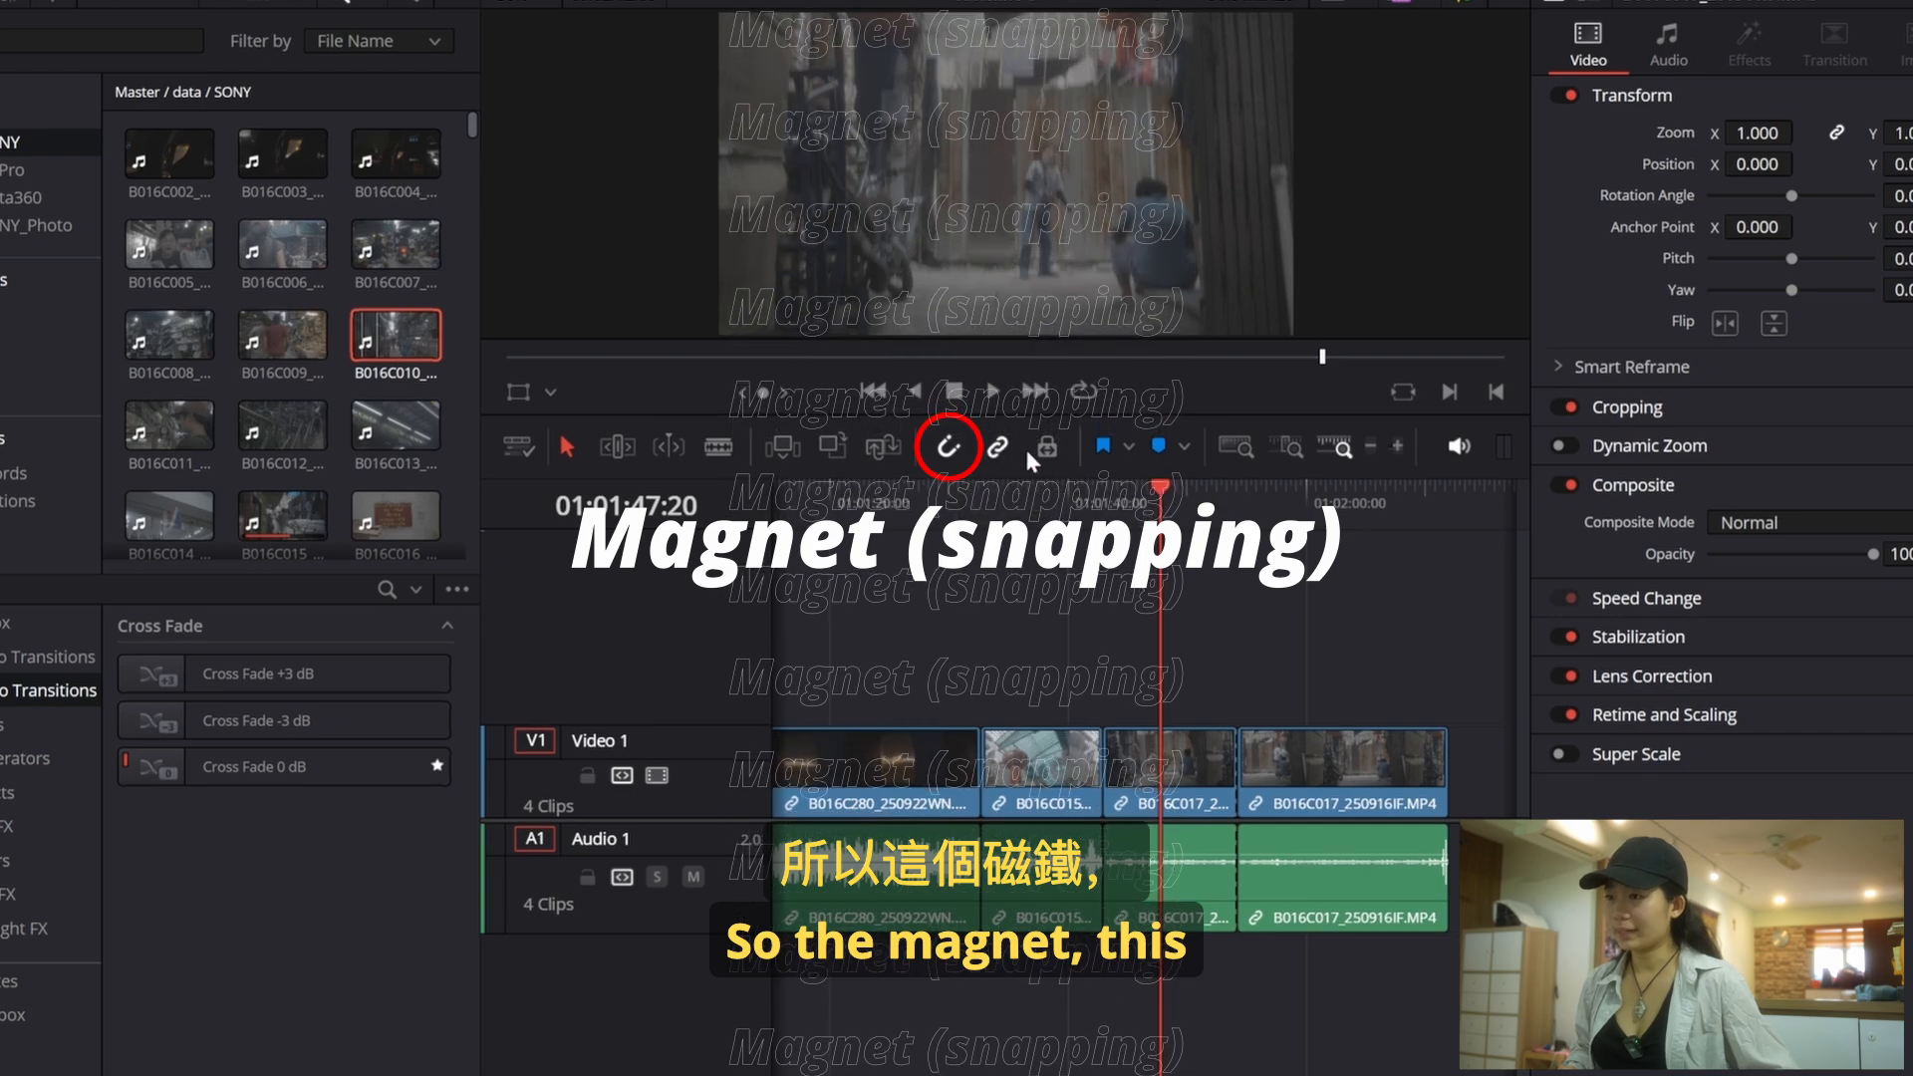
Step: Try snapping on the timeline by scrubbing the playhead across clip edges and placing the B016C010 clip after the last clip
{"action": "left_click_drag", "start_coordinate": [1259, 509], "coordinate": [1103, 528]}
{"action": "left_click_drag", "start_coordinate": [1264, 542], "coordinate": [1220, 576]}
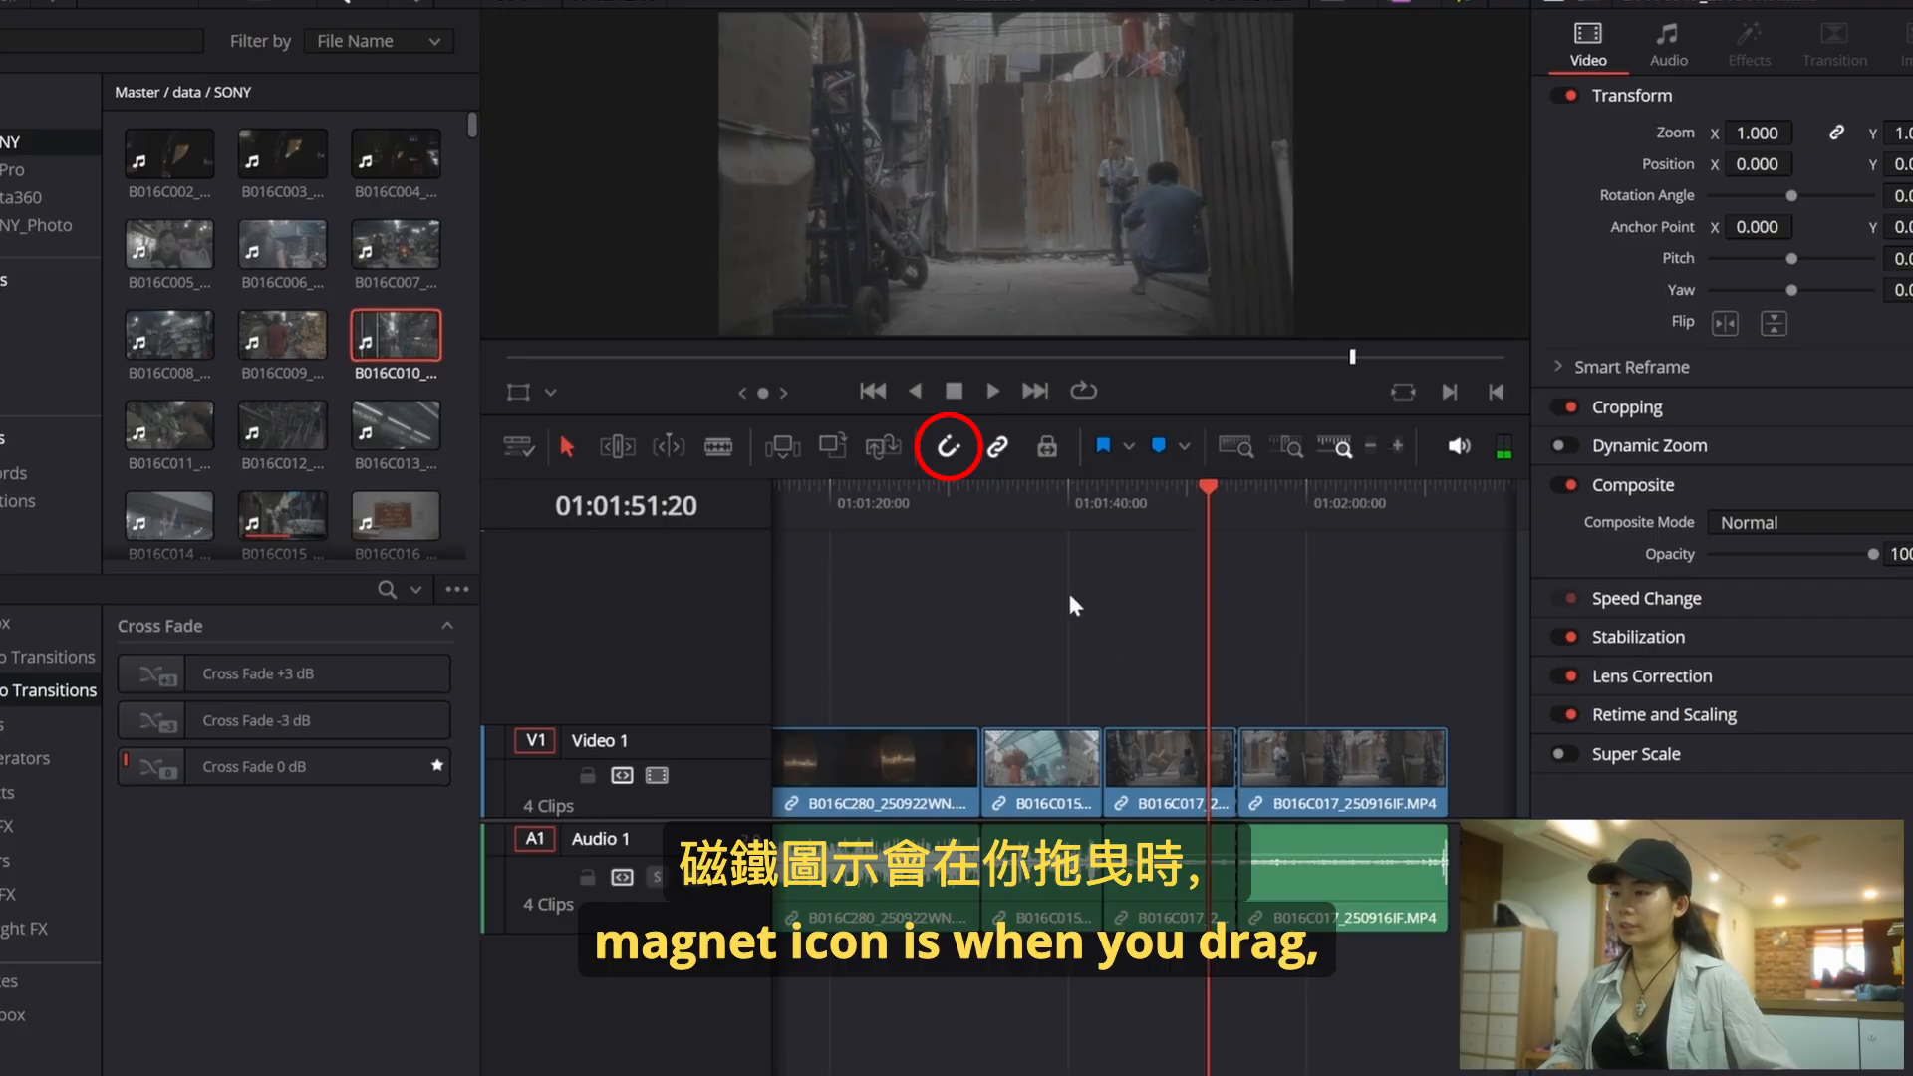
{"action": "left_click_drag", "start_coordinate": [396, 337], "coordinate": [1335, 852]}
{"action": "left_click", "coordinate": [1370, 539]}
{"action": "left_click_drag", "start_coordinate": [1342, 852], "coordinate": [1385, 825]}
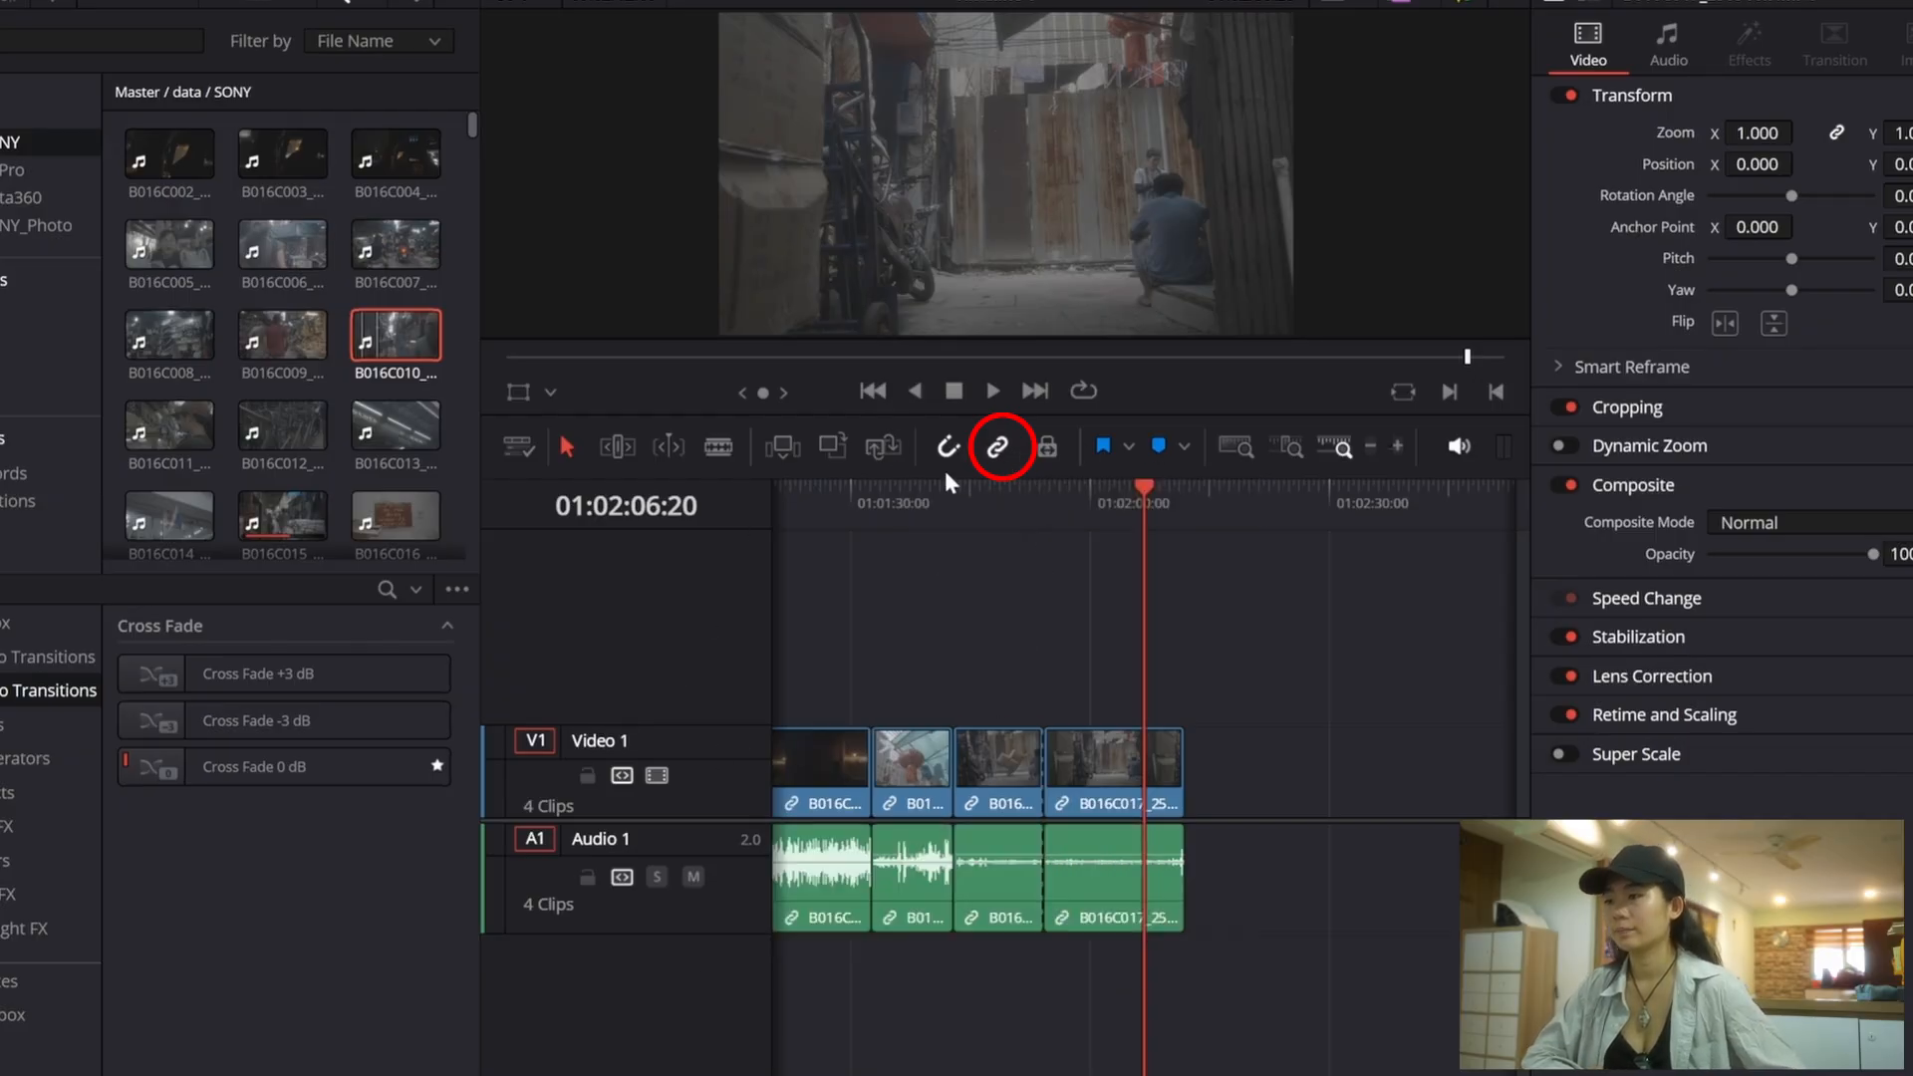
Step: Try shifting the last B016C017 clip with its linked audio, and turn off linked selection
{"action": "left_click_drag", "start_coordinate": [1111, 832], "coordinate": [1151, 840]}
{"action": "mouse_move", "coordinate": [991, 787]}
{"action": "left_mouse_down"}
{"action": "mouse_move", "coordinate": [1018, 786]}
{"action": "mouse_move", "coordinate": [991, 786]}
{"action": "left_mouse_up"}
{"action": "left_click_drag", "start_coordinate": [1141, 787], "coordinate": [1100, 793]}
{"action": "left_click", "coordinate": [1054, 674]}
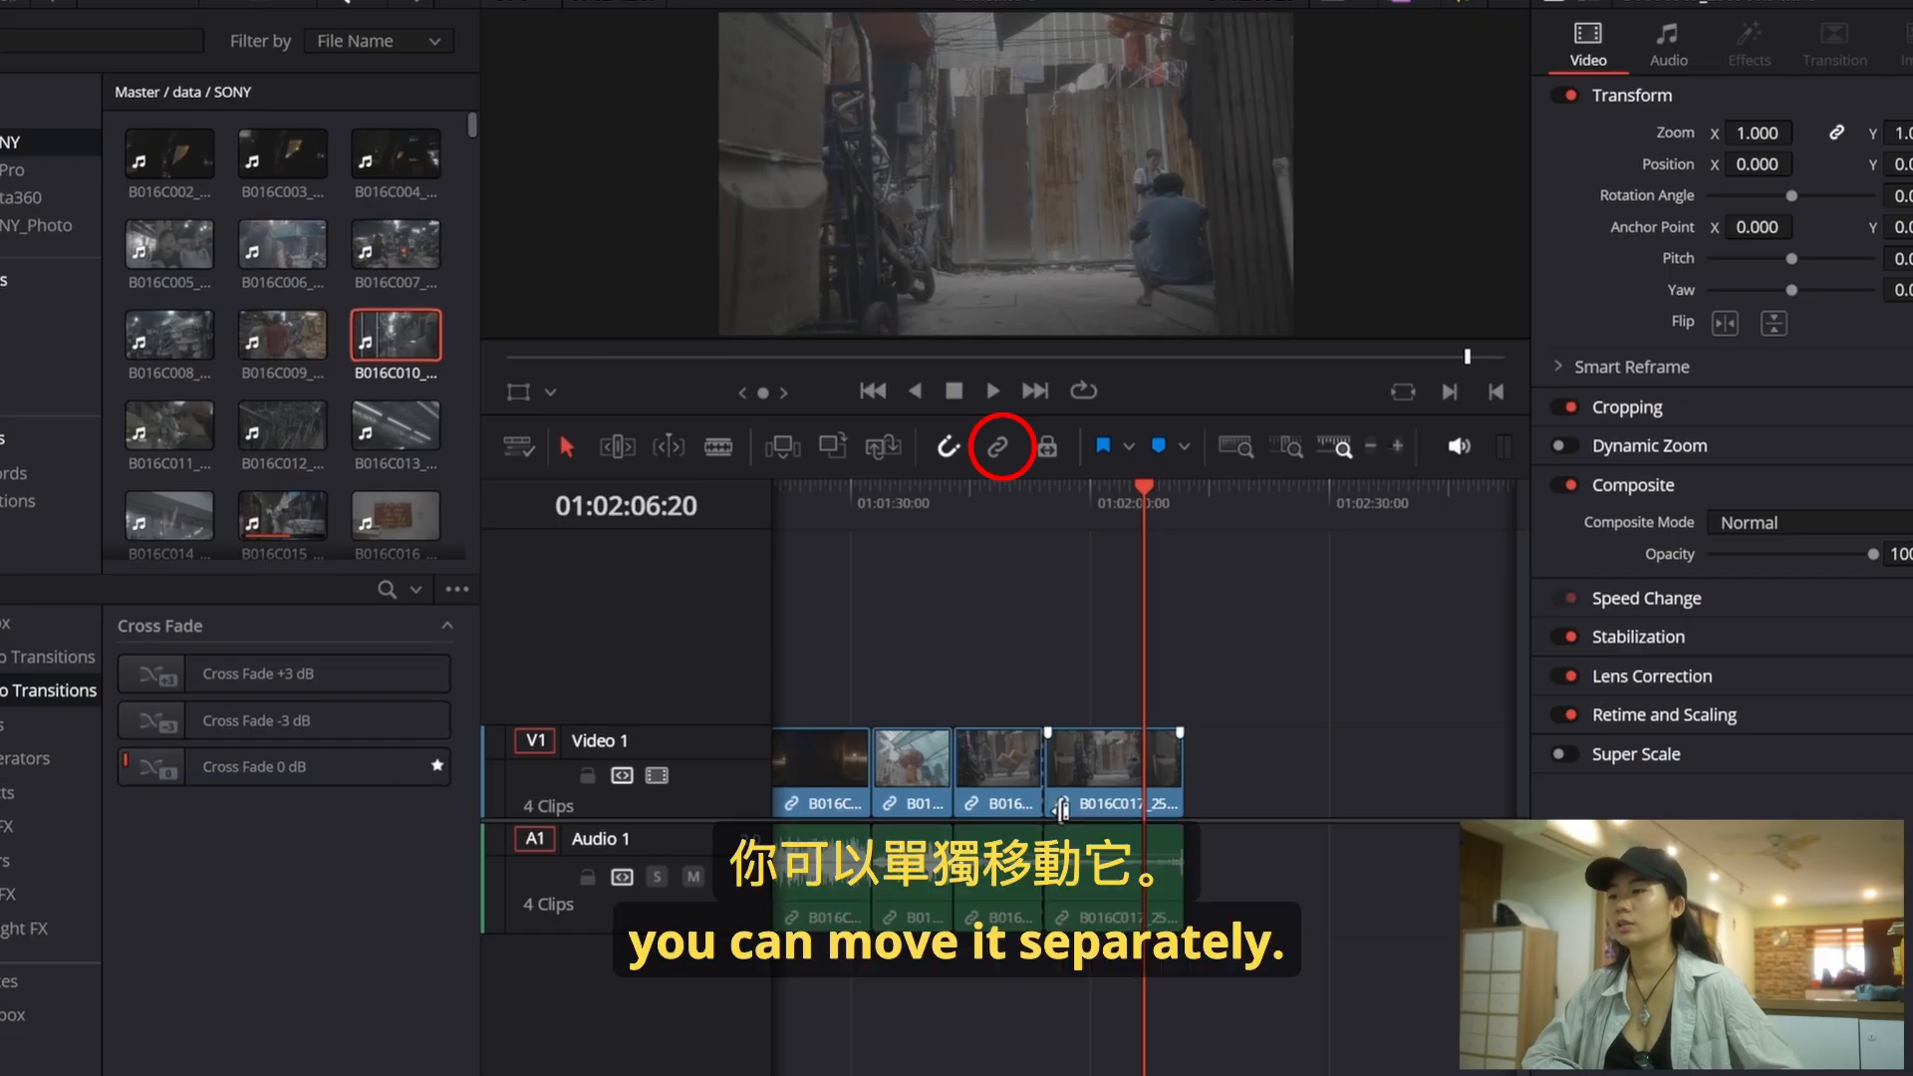
Step: Try moving the video parts of the two B016C017 clips separately from their audio, undoing both moves
{"action": "left_click_drag", "start_coordinate": [1071, 819], "coordinate": [1213, 757]}
{"action": "left_click_drag", "start_coordinate": [1097, 769], "coordinate": [1089, 757]}
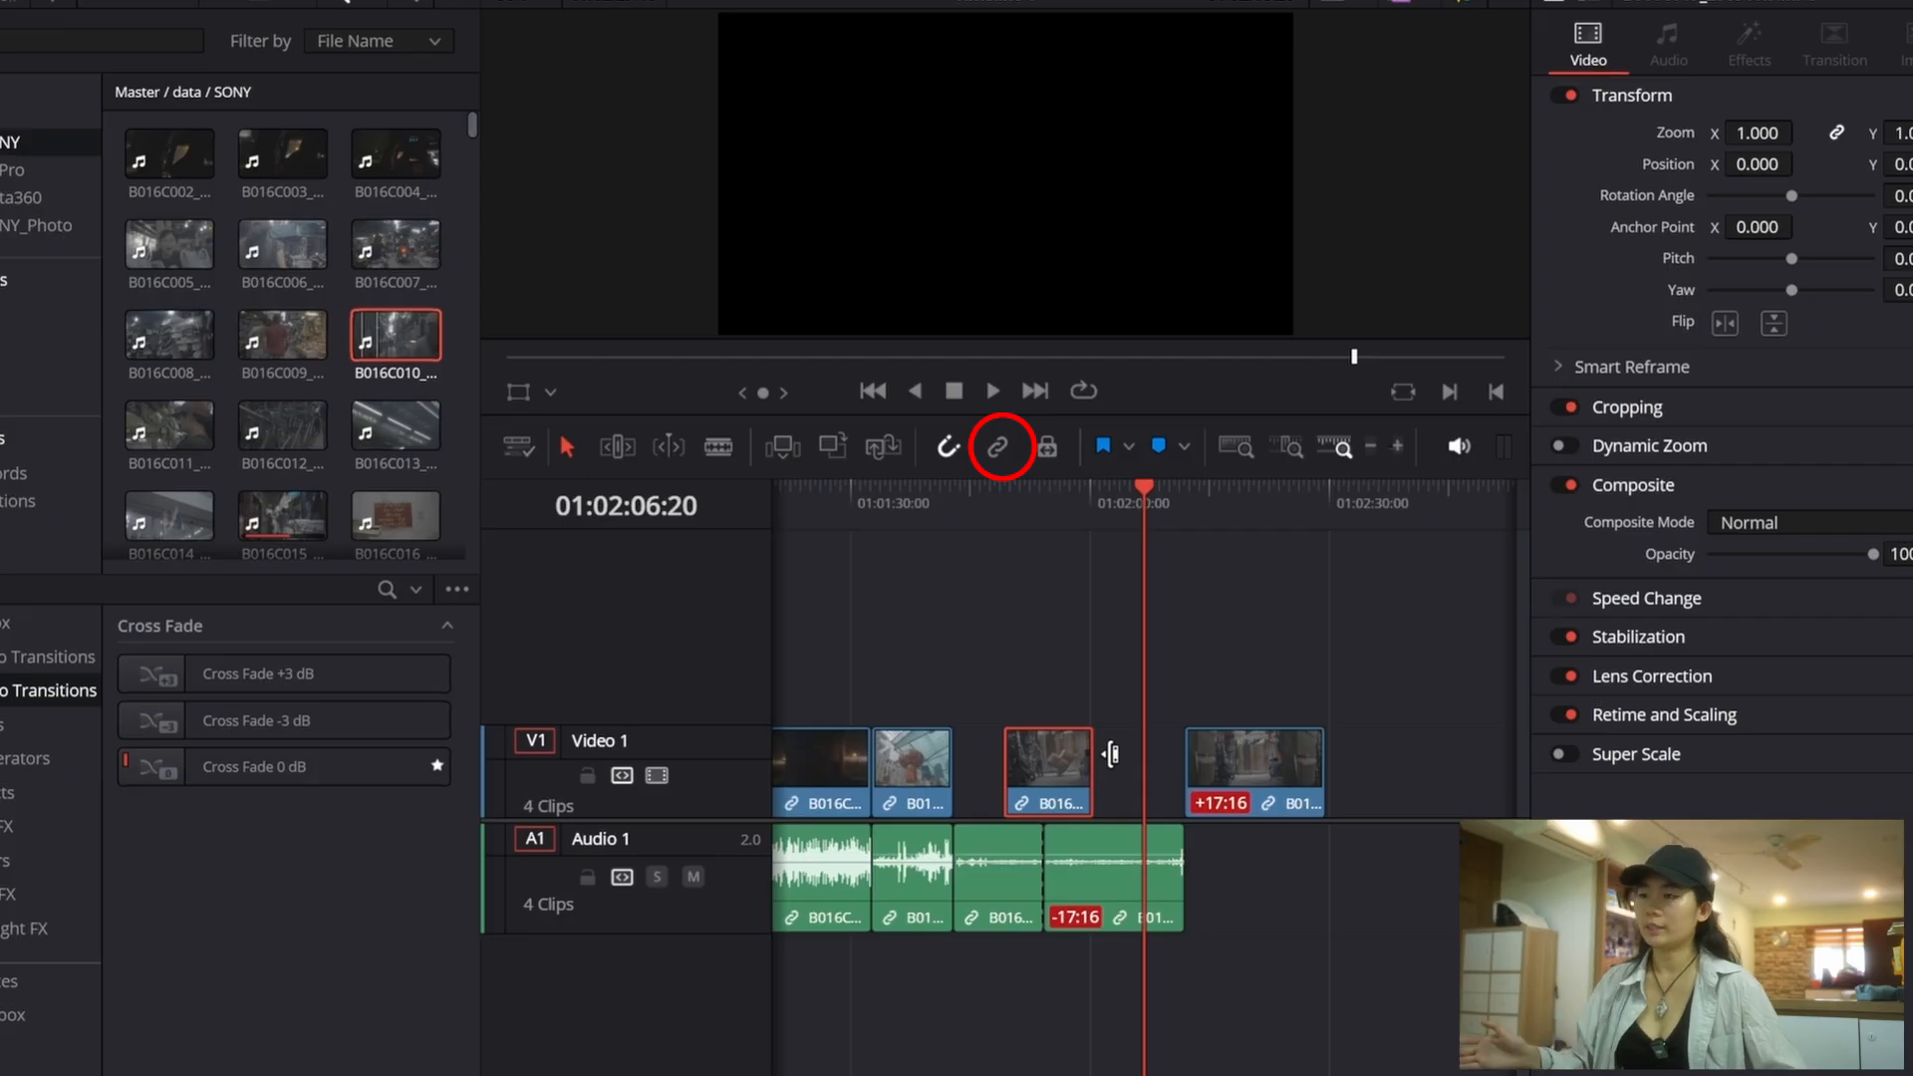
{"action": "key", "text": "ctrl+z"}
{"action": "key", "text": "ctrl+z"}
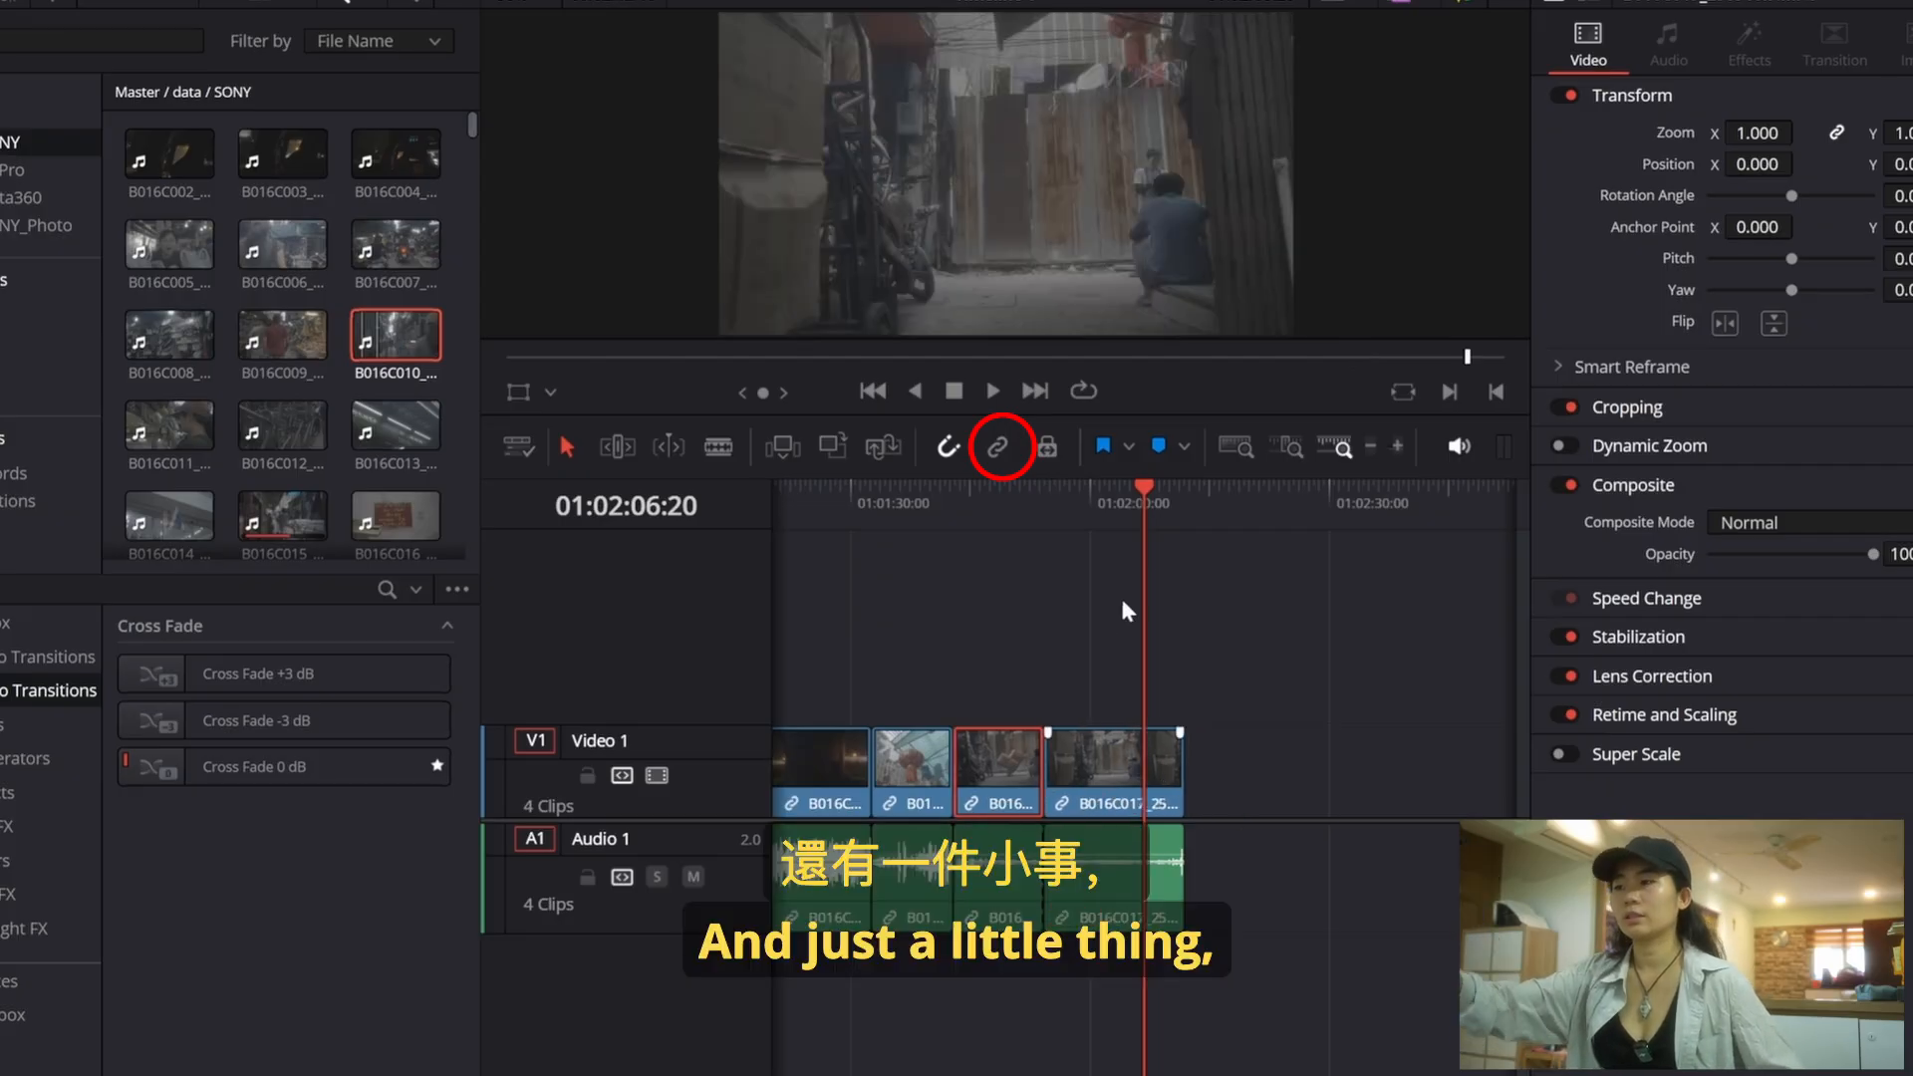
Step: Try extending the audio end of the last B016C017 clip, and unlink that clip's video and audio
{"action": "left_click", "coordinate": [1128, 794]}
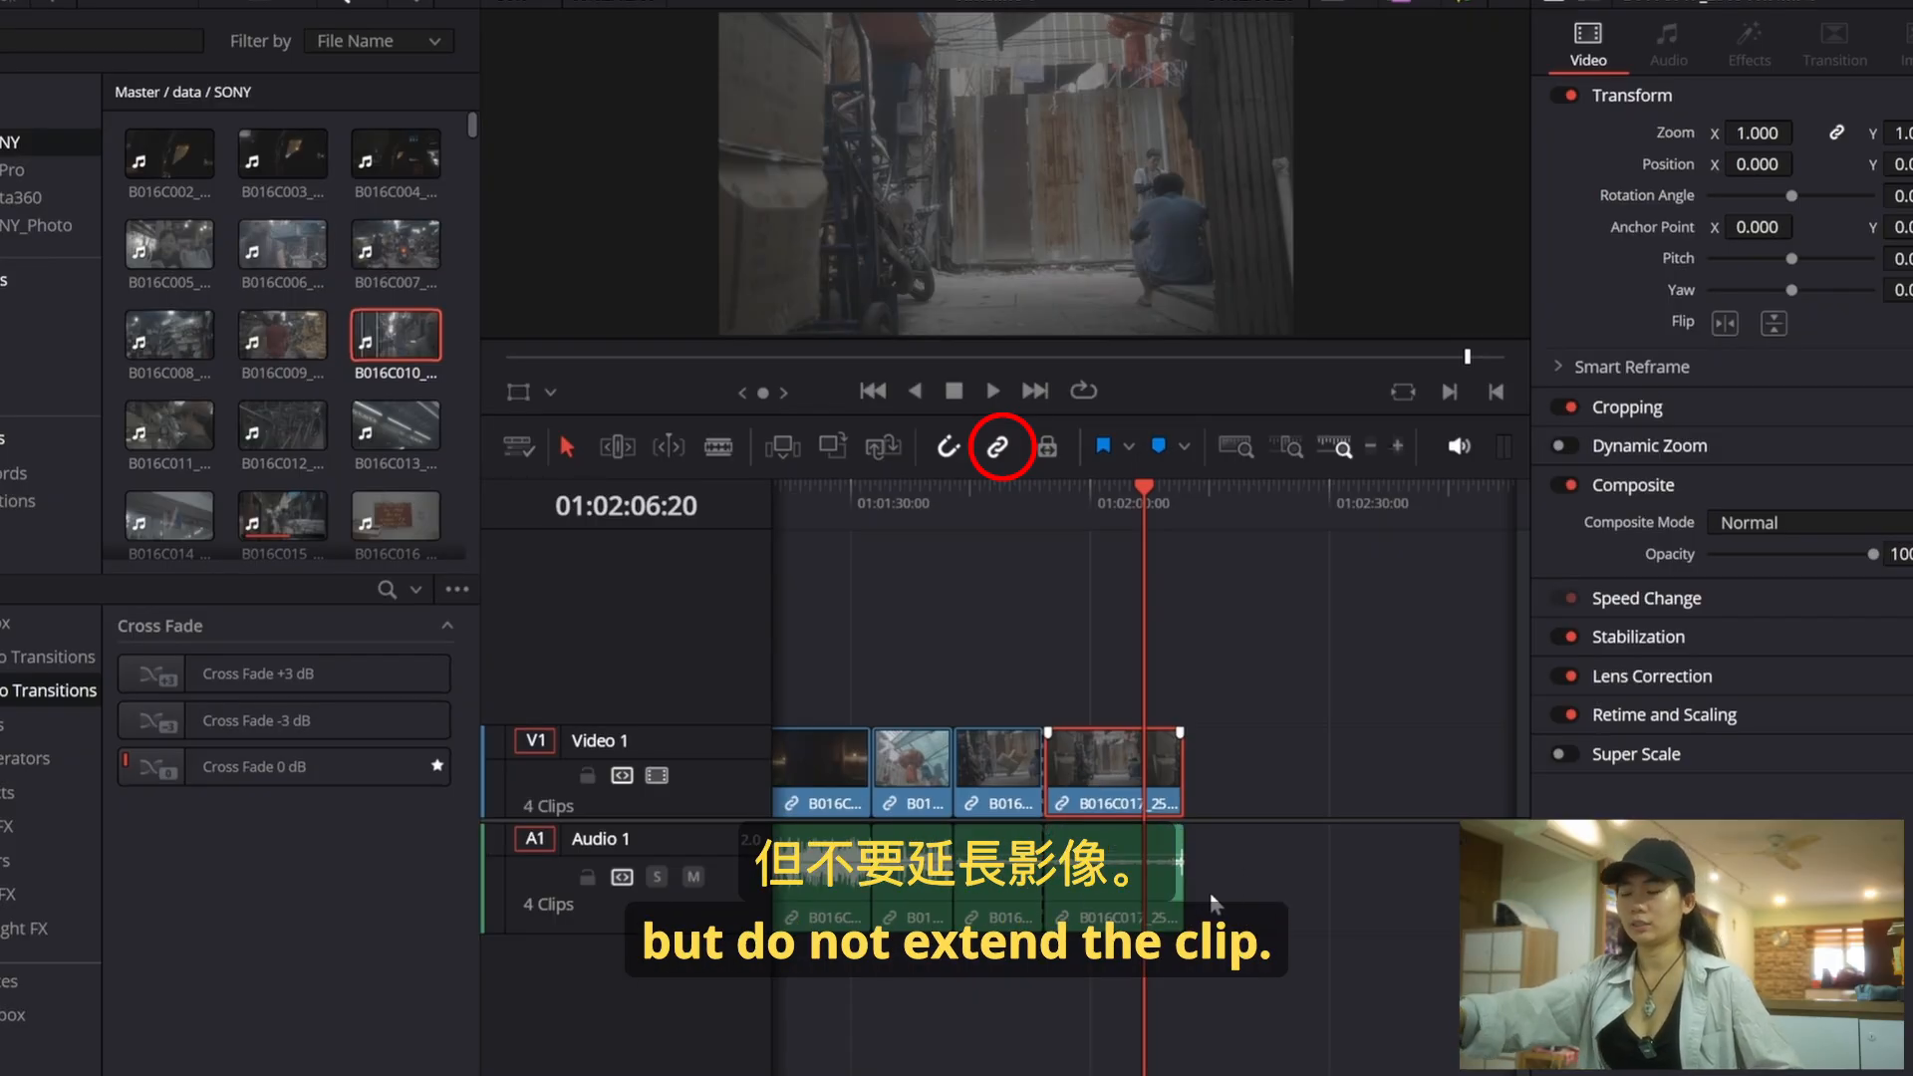
{"action": "left_click_drag", "start_coordinate": [1179, 891], "coordinate": [1224, 887]}
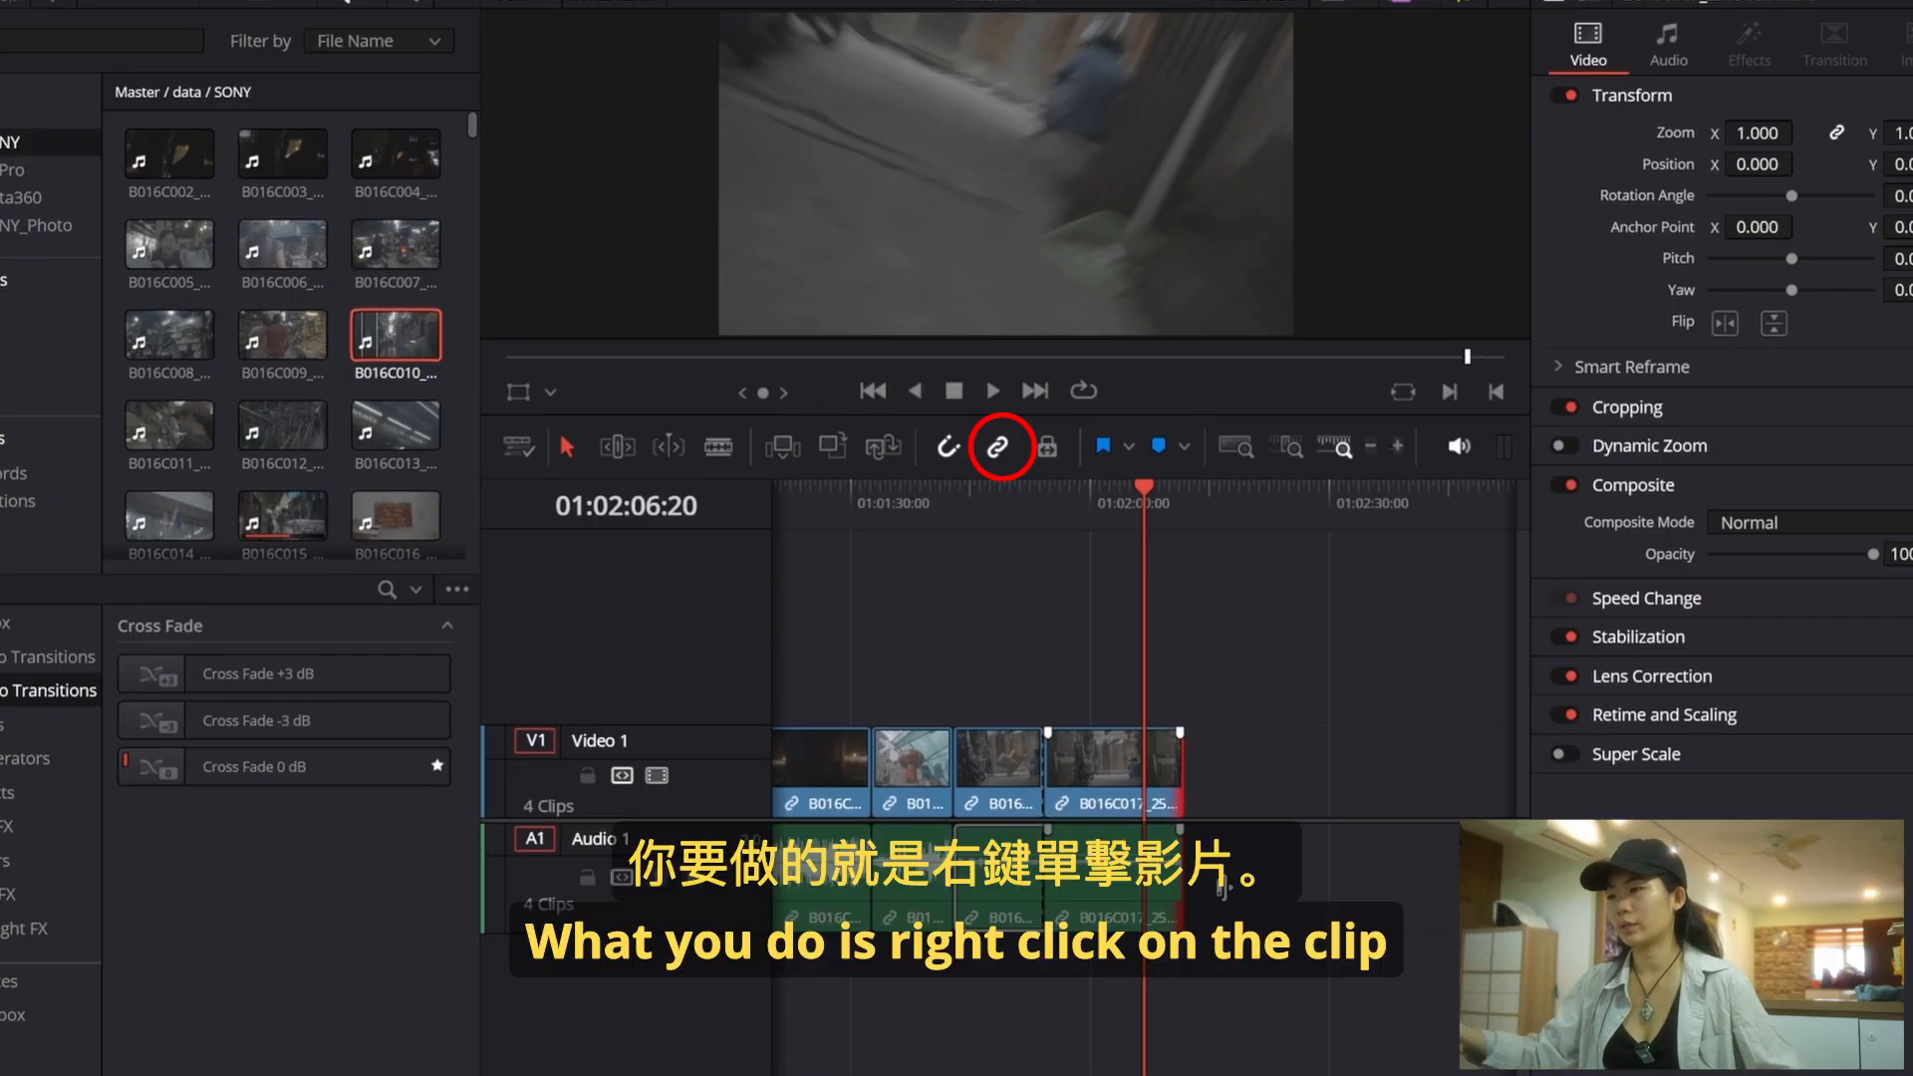
{"action": "left_click", "coordinate": [1124, 773]}
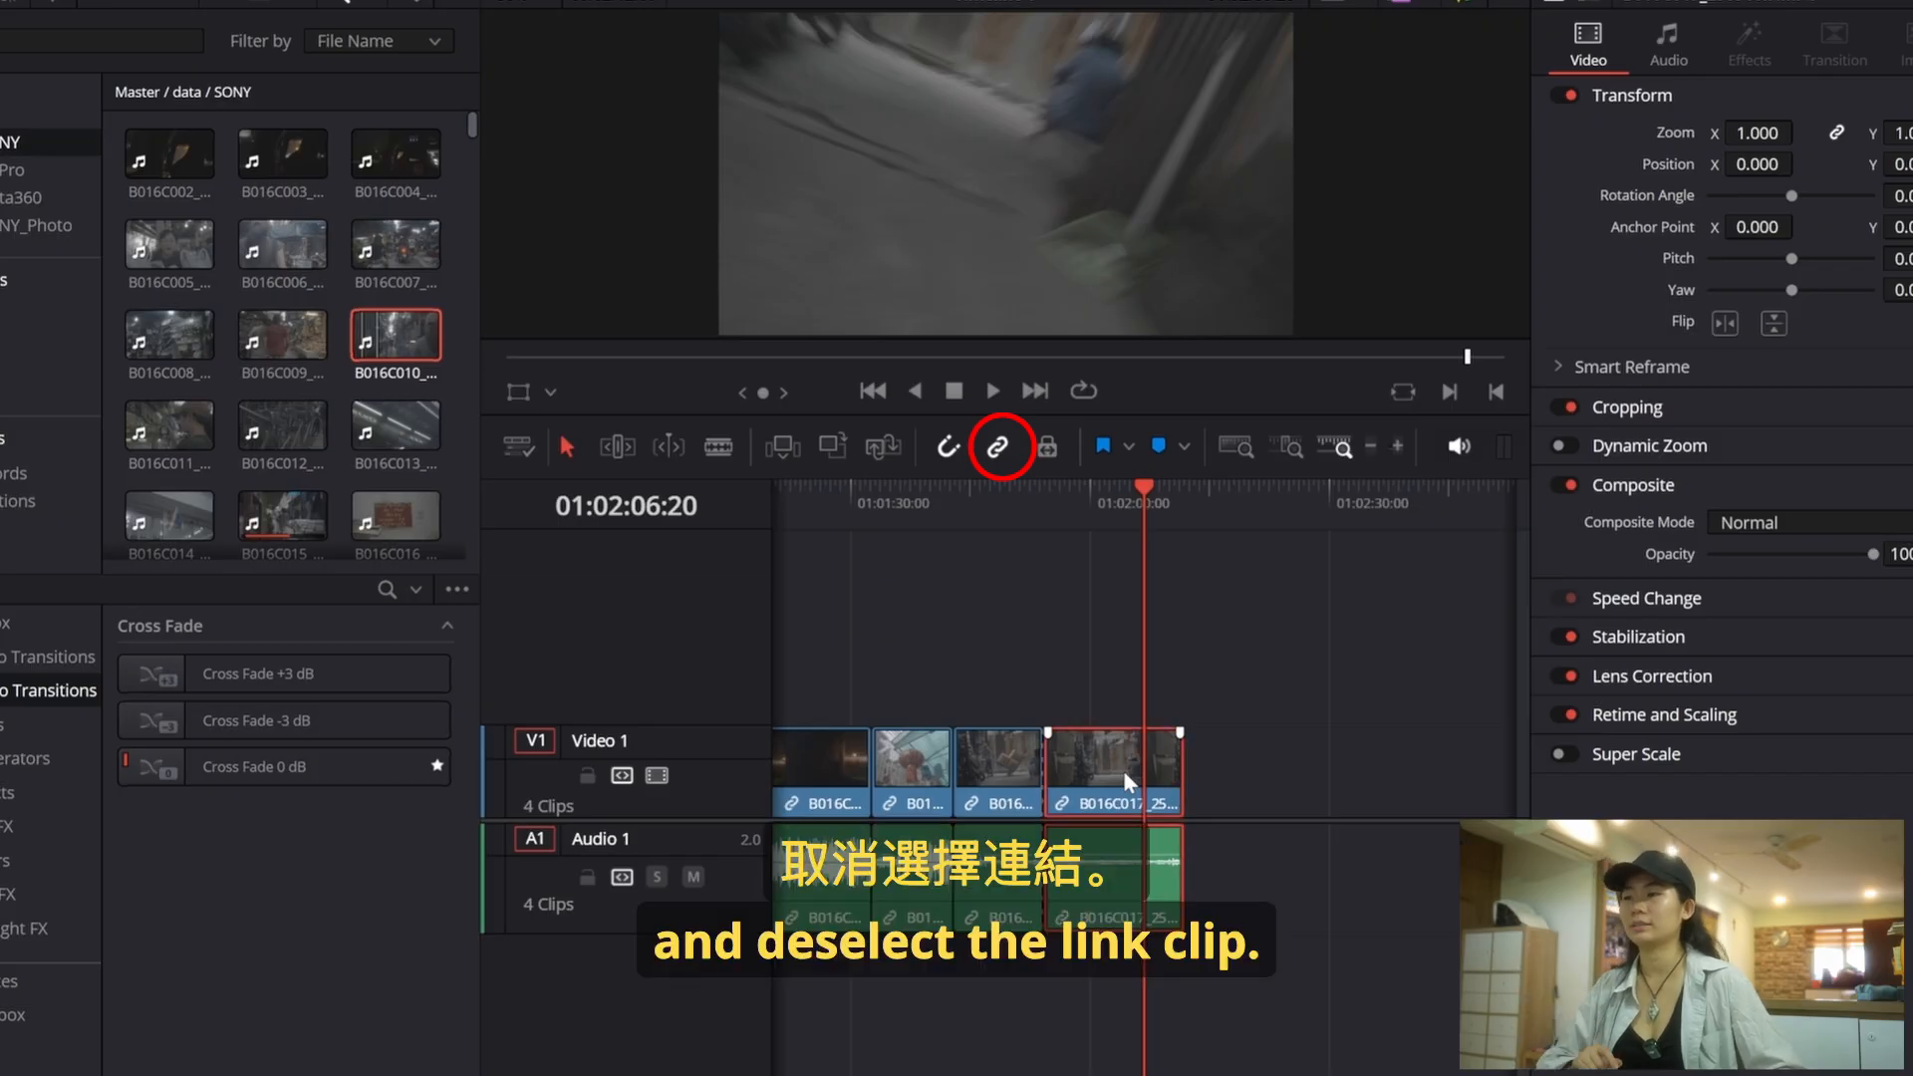
{"action": "right_click", "coordinate": [1125, 774]}
{"action": "left_click", "coordinate": [1191, 779]}
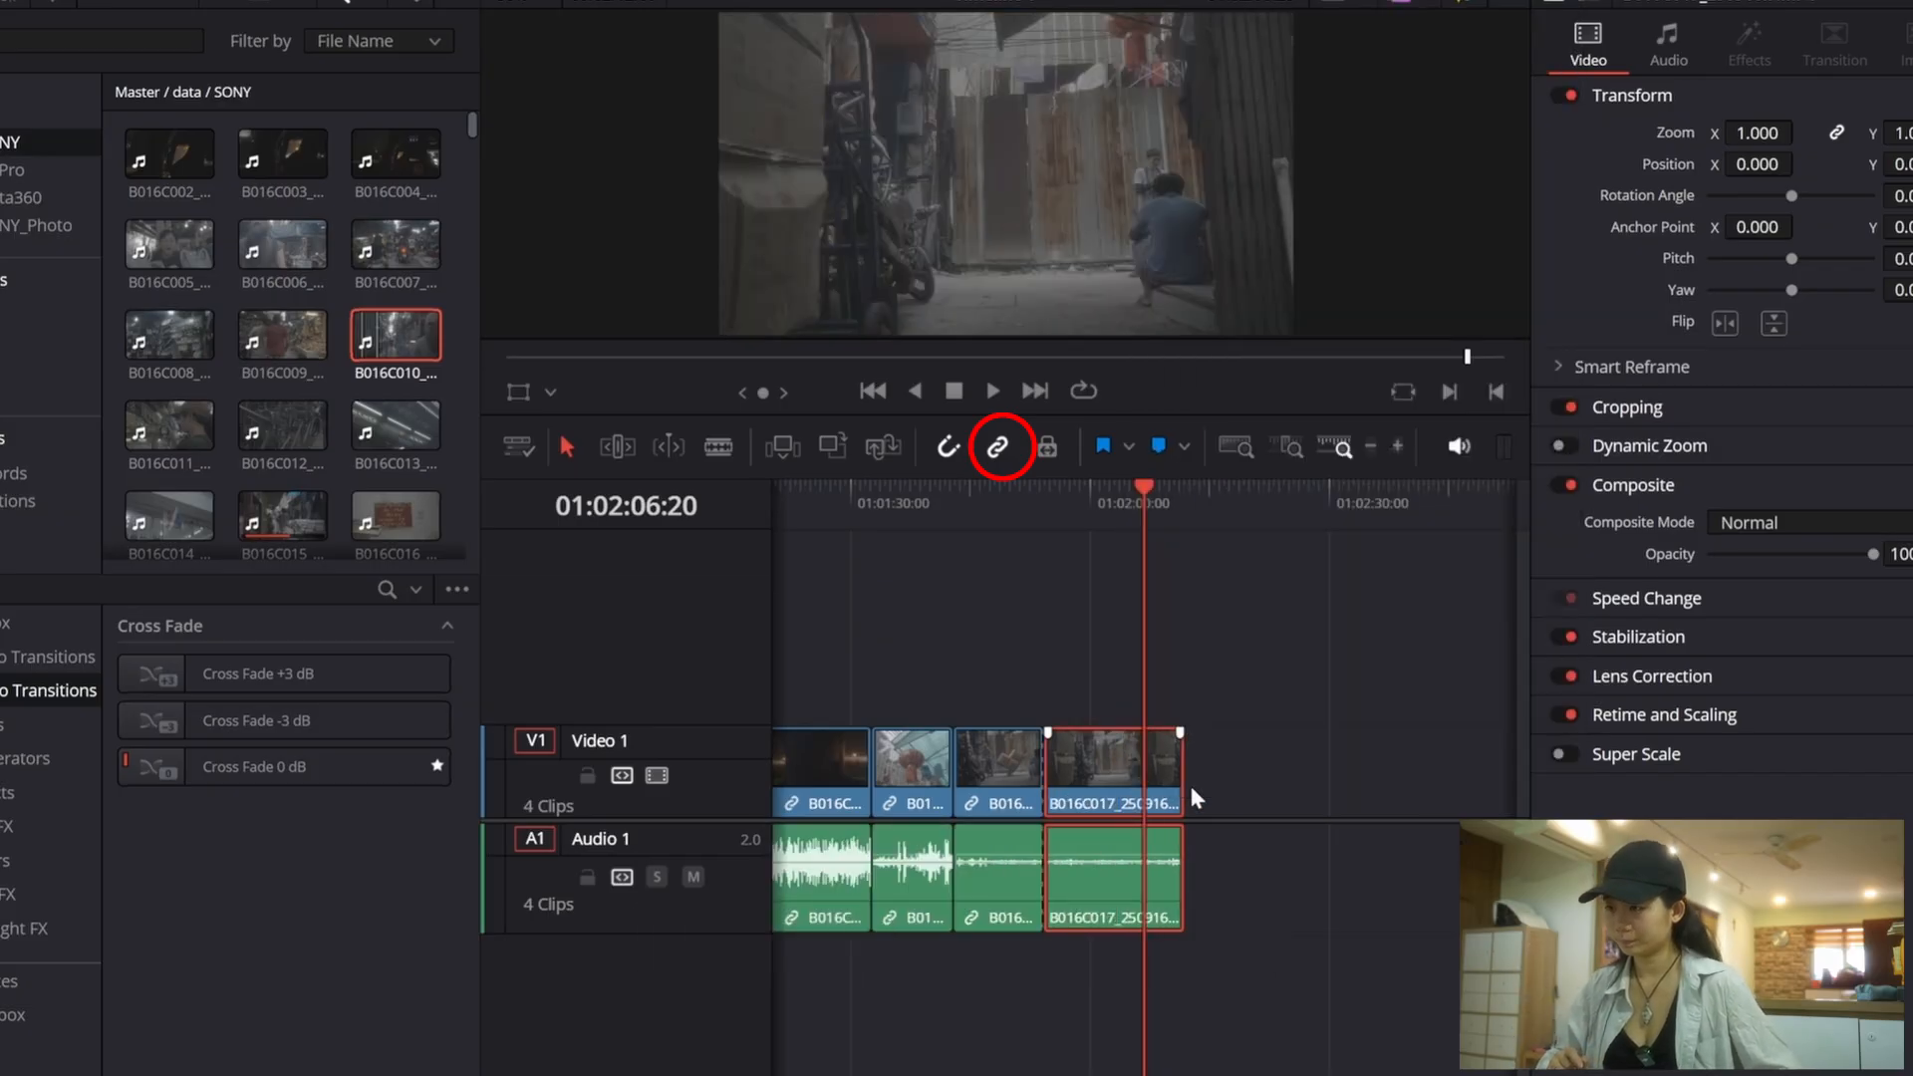
Step: Try adjusting the audio end and the video end of the unlinked B016C017 clip independently
{"action": "left_click", "coordinate": [1252, 794]}
{"action": "left_click_drag", "start_coordinate": [1180, 863], "coordinate": [1269, 859]}
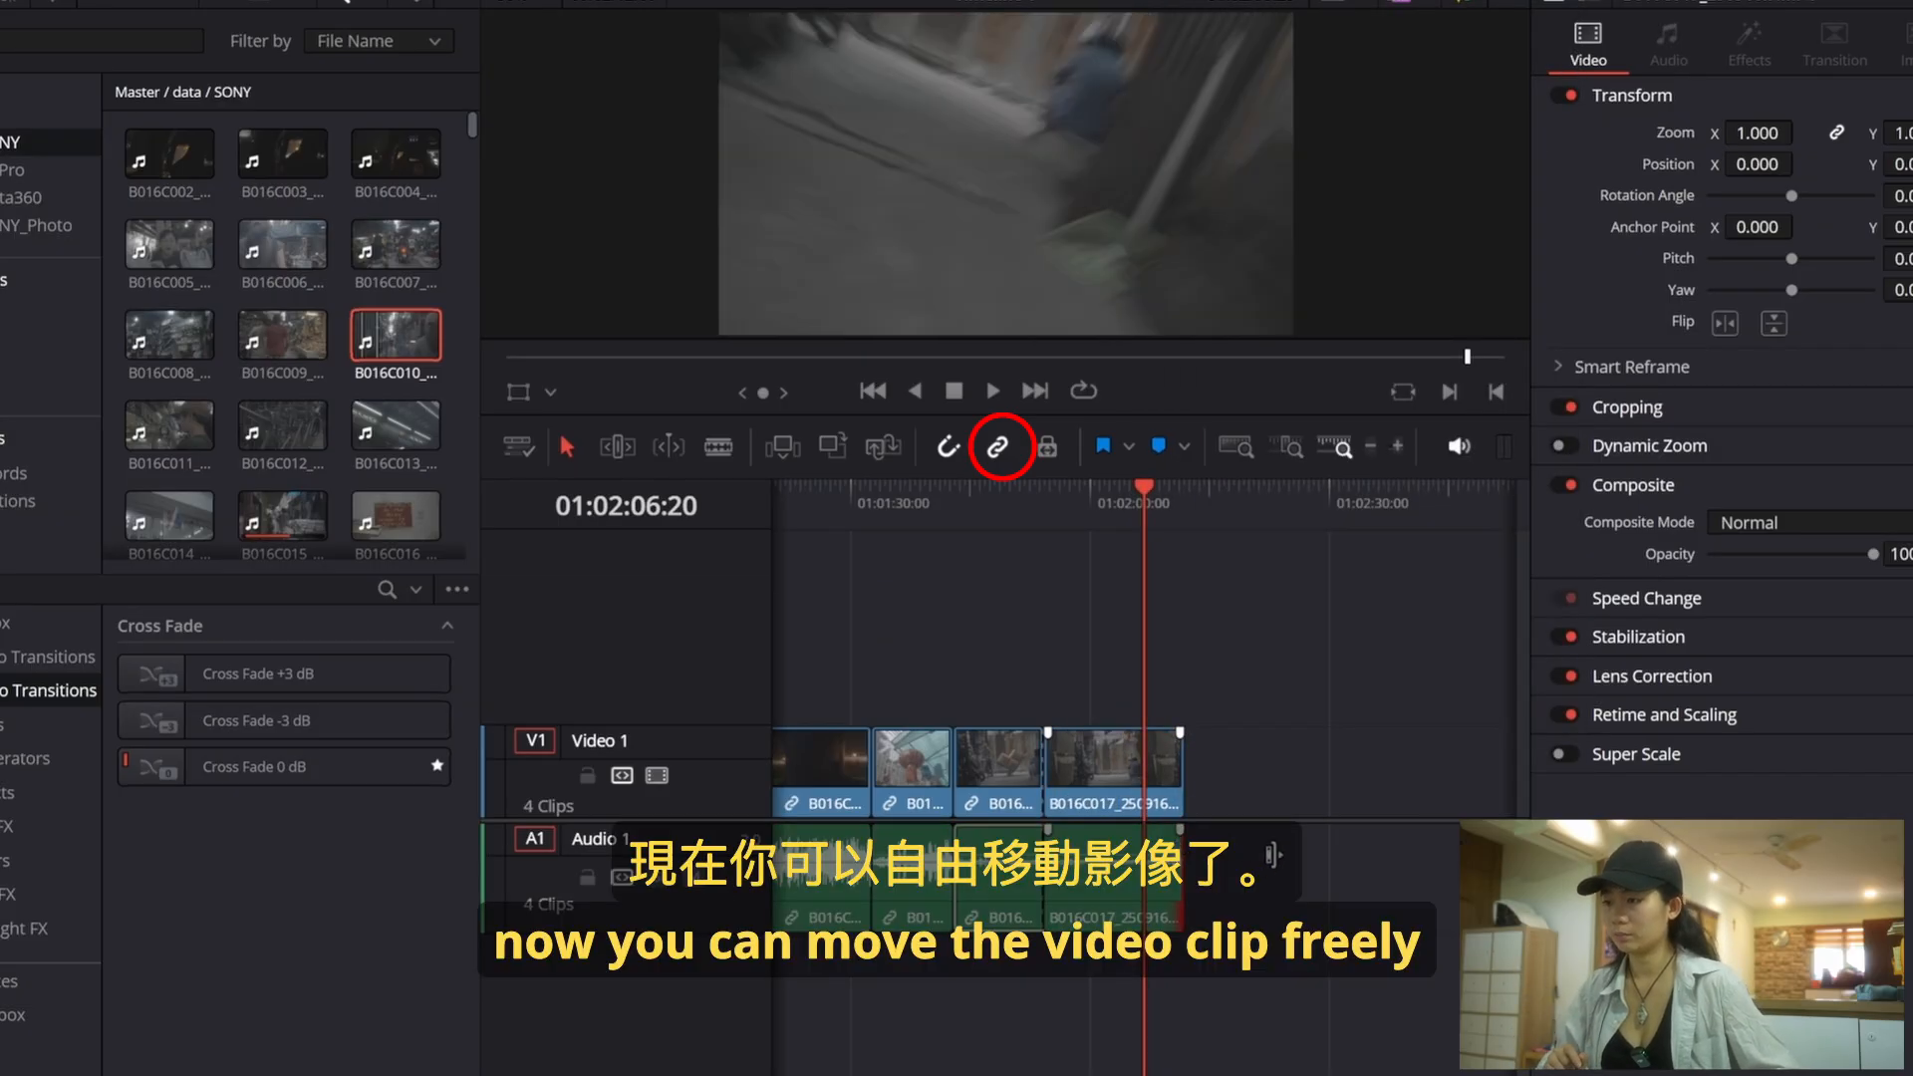
{"action": "left_click_drag", "start_coordinate": [1174, 788], "coordinate": [1122, 754]}
Step: Relink the video and audio of the last B016C017 clip, and try the position lock
{"action": "mouse_move", "coordinate": [1091, 909]}
{"action": "left_mouse_down"}
{"action": "mouse_move", "coordinate": [1293, 905]}
{"action": "mouse_move", "coordinate": [1093, 908]}
{"action": "left_mouse_up"}
{"action": "left_click", "coordinate": [1159, 800], "text": "ctrl"}
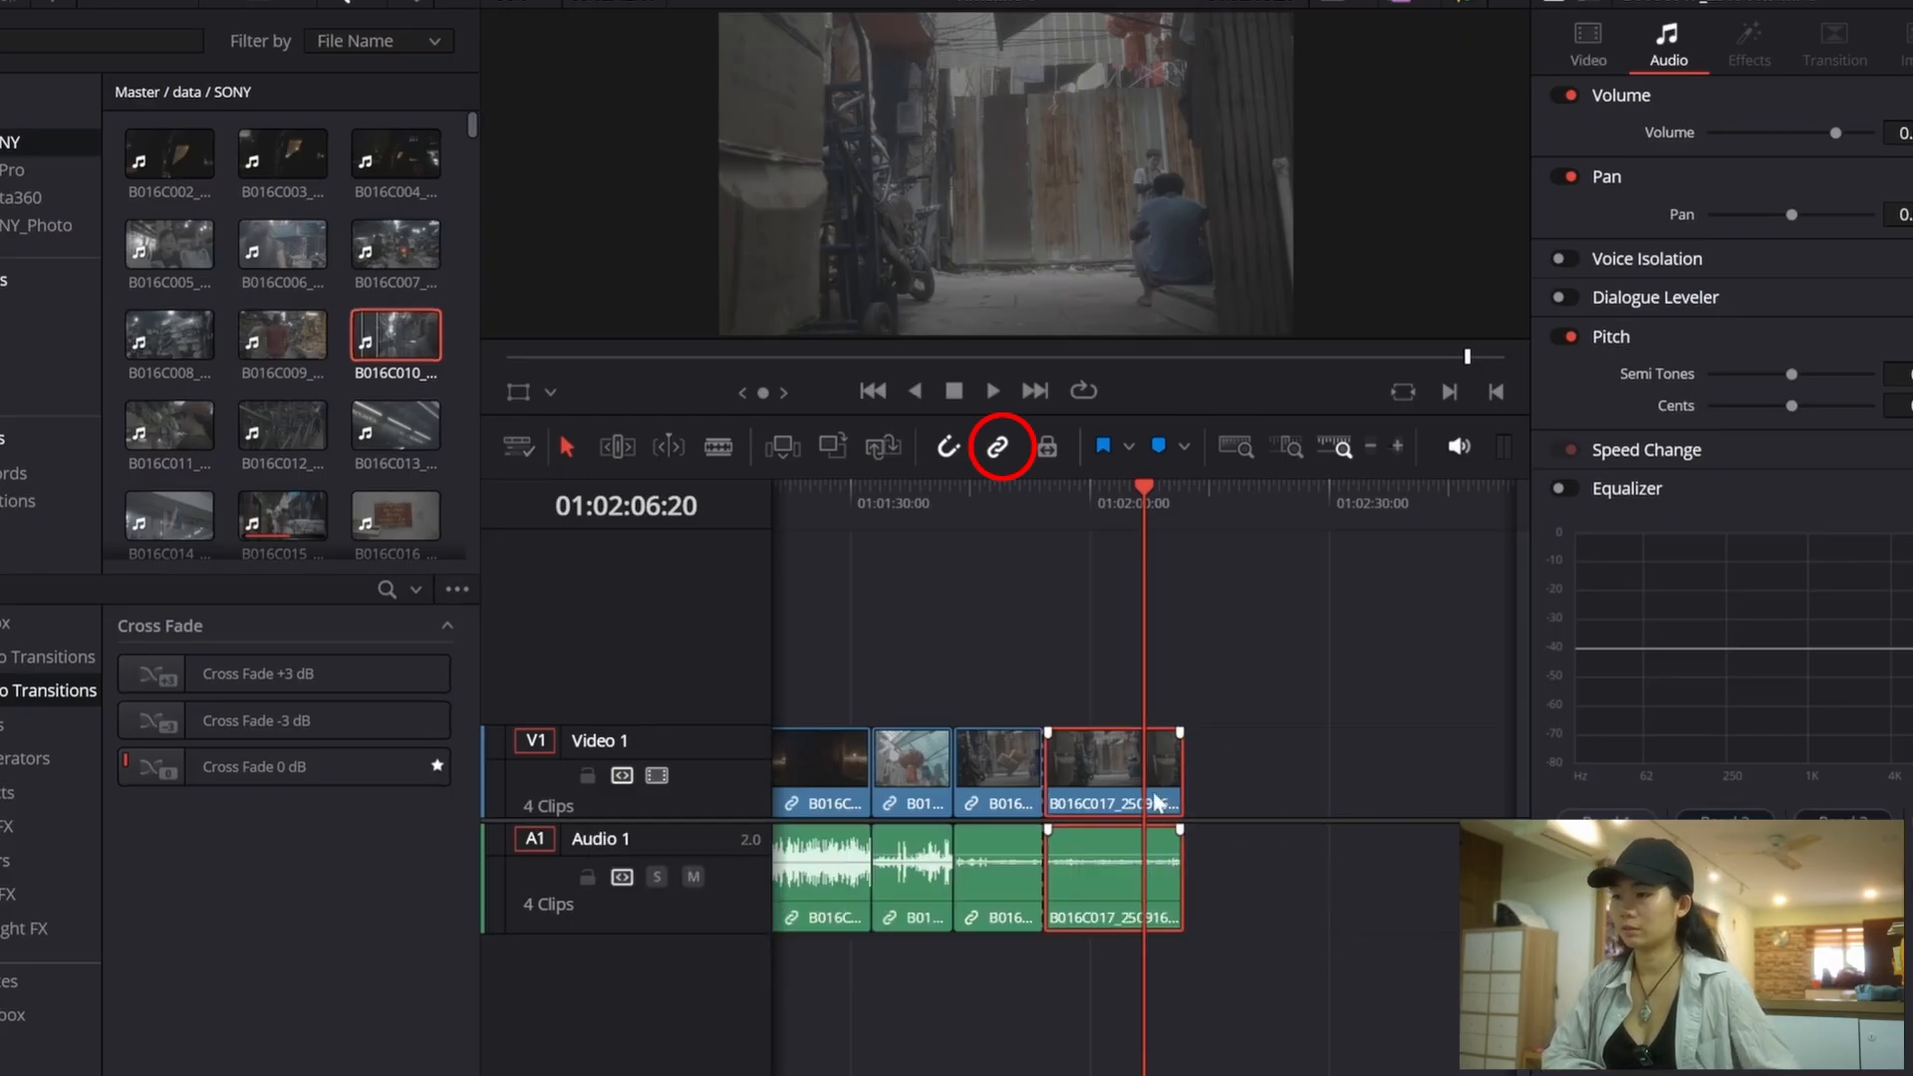
{"action": "right_click", "coordinate": [1130, 790]}
{"action": "left_click", "coordinate": [1191, 638]}
{"action": "mouse_move", "coordinate": [1096, 782]}
{"action": "left_mouse_down"}
{"action": "mouse_move", "coordinate": [1146, 778]}
{"action": "mouse_move", "coordinate": [1083, 809]}
{"action": "left_mouse_up"}
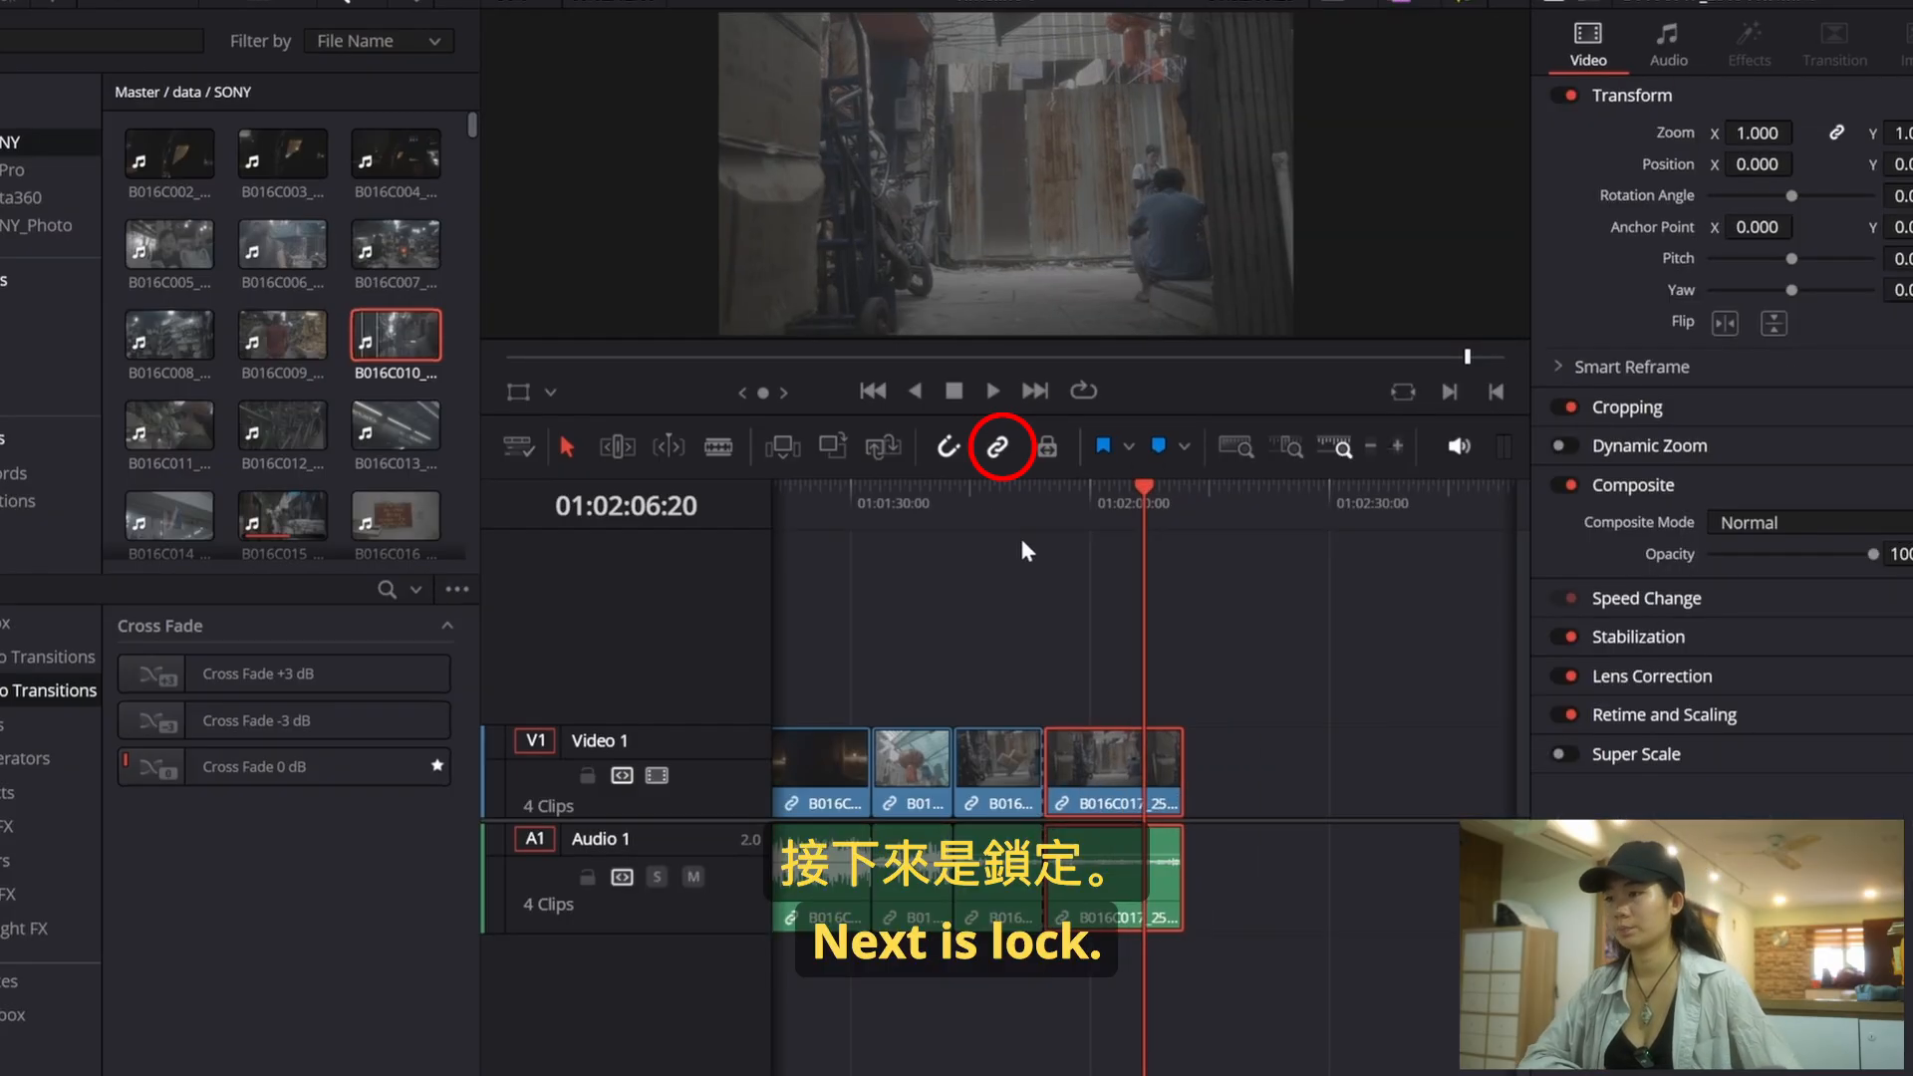
{"action": "left_click", "coordinate": [1049, 448]}
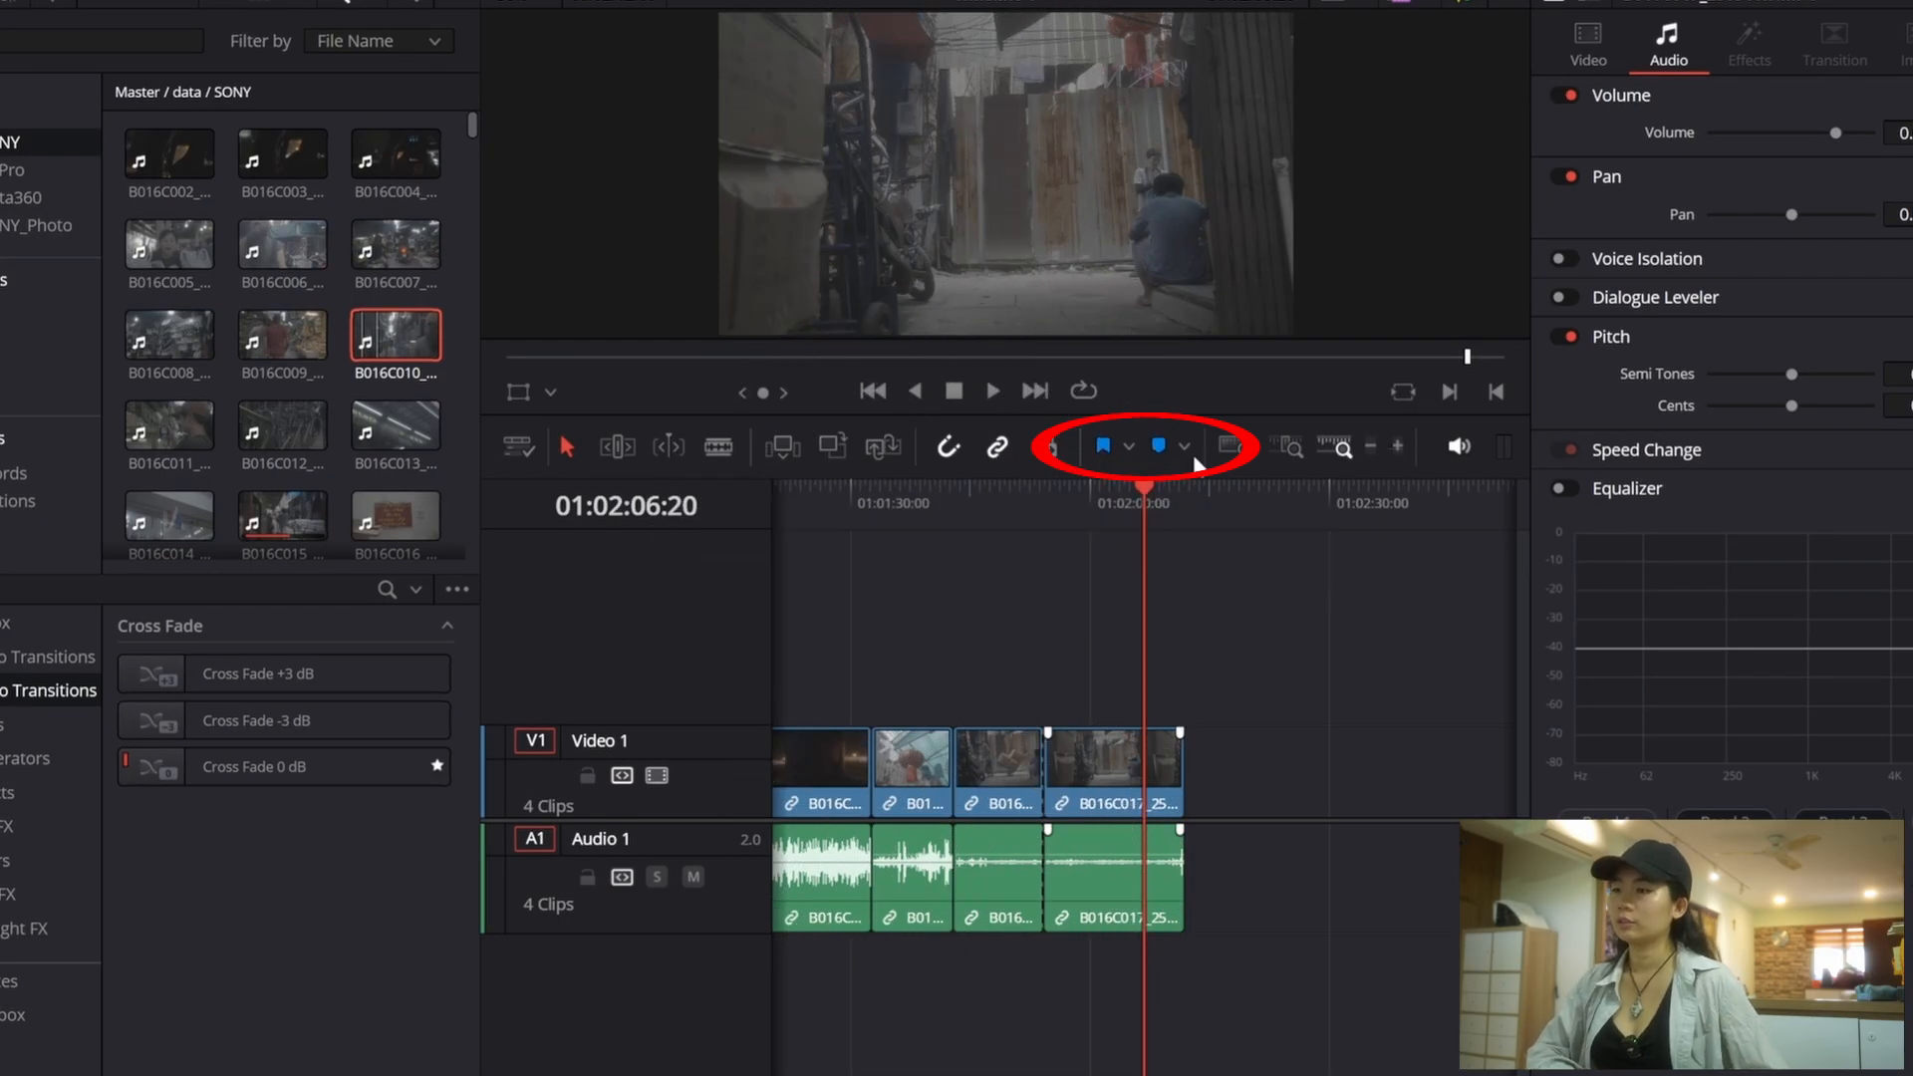
Step: Add a blue timeline marker at 01:02:04:20, and open its details and close them without entering notes
{"action": "left_click", "coordinate": [1117, 492]}
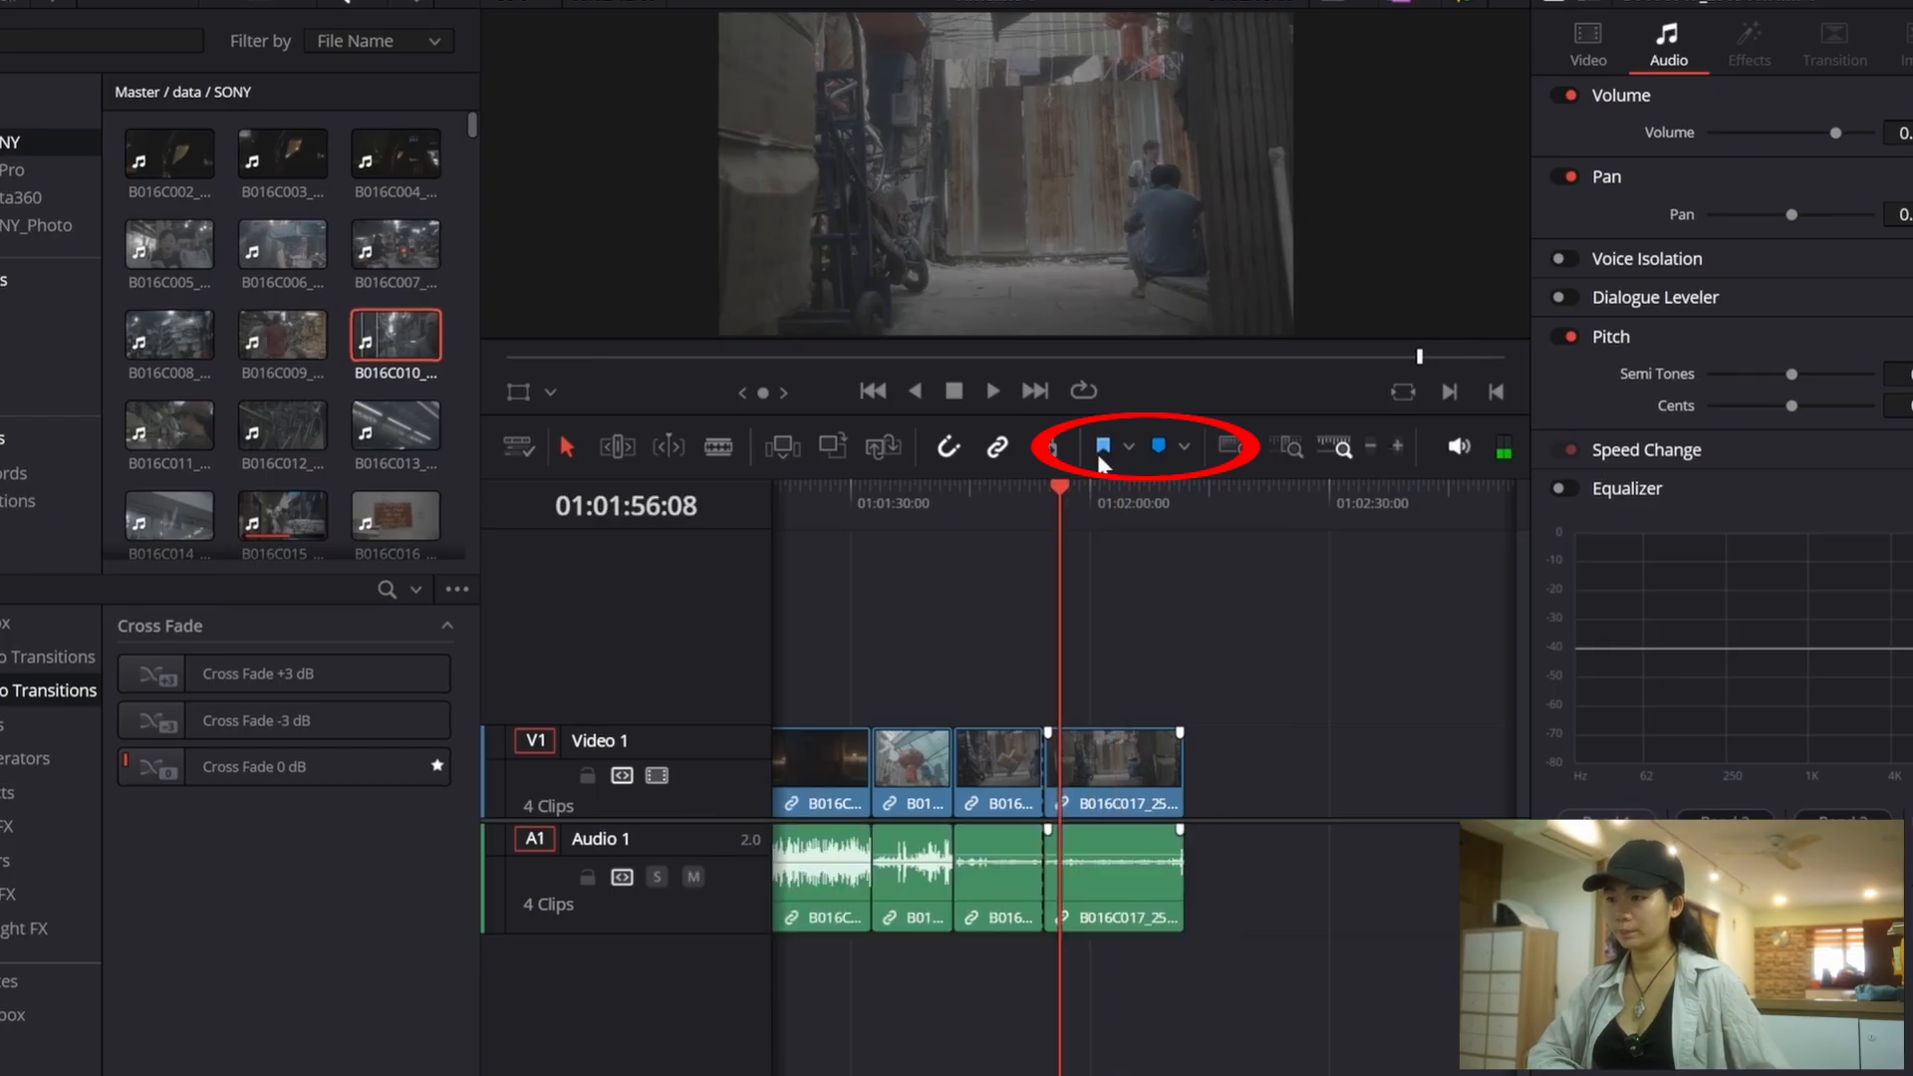
{"action": "left_click", "coordinate": [1127, 492]}
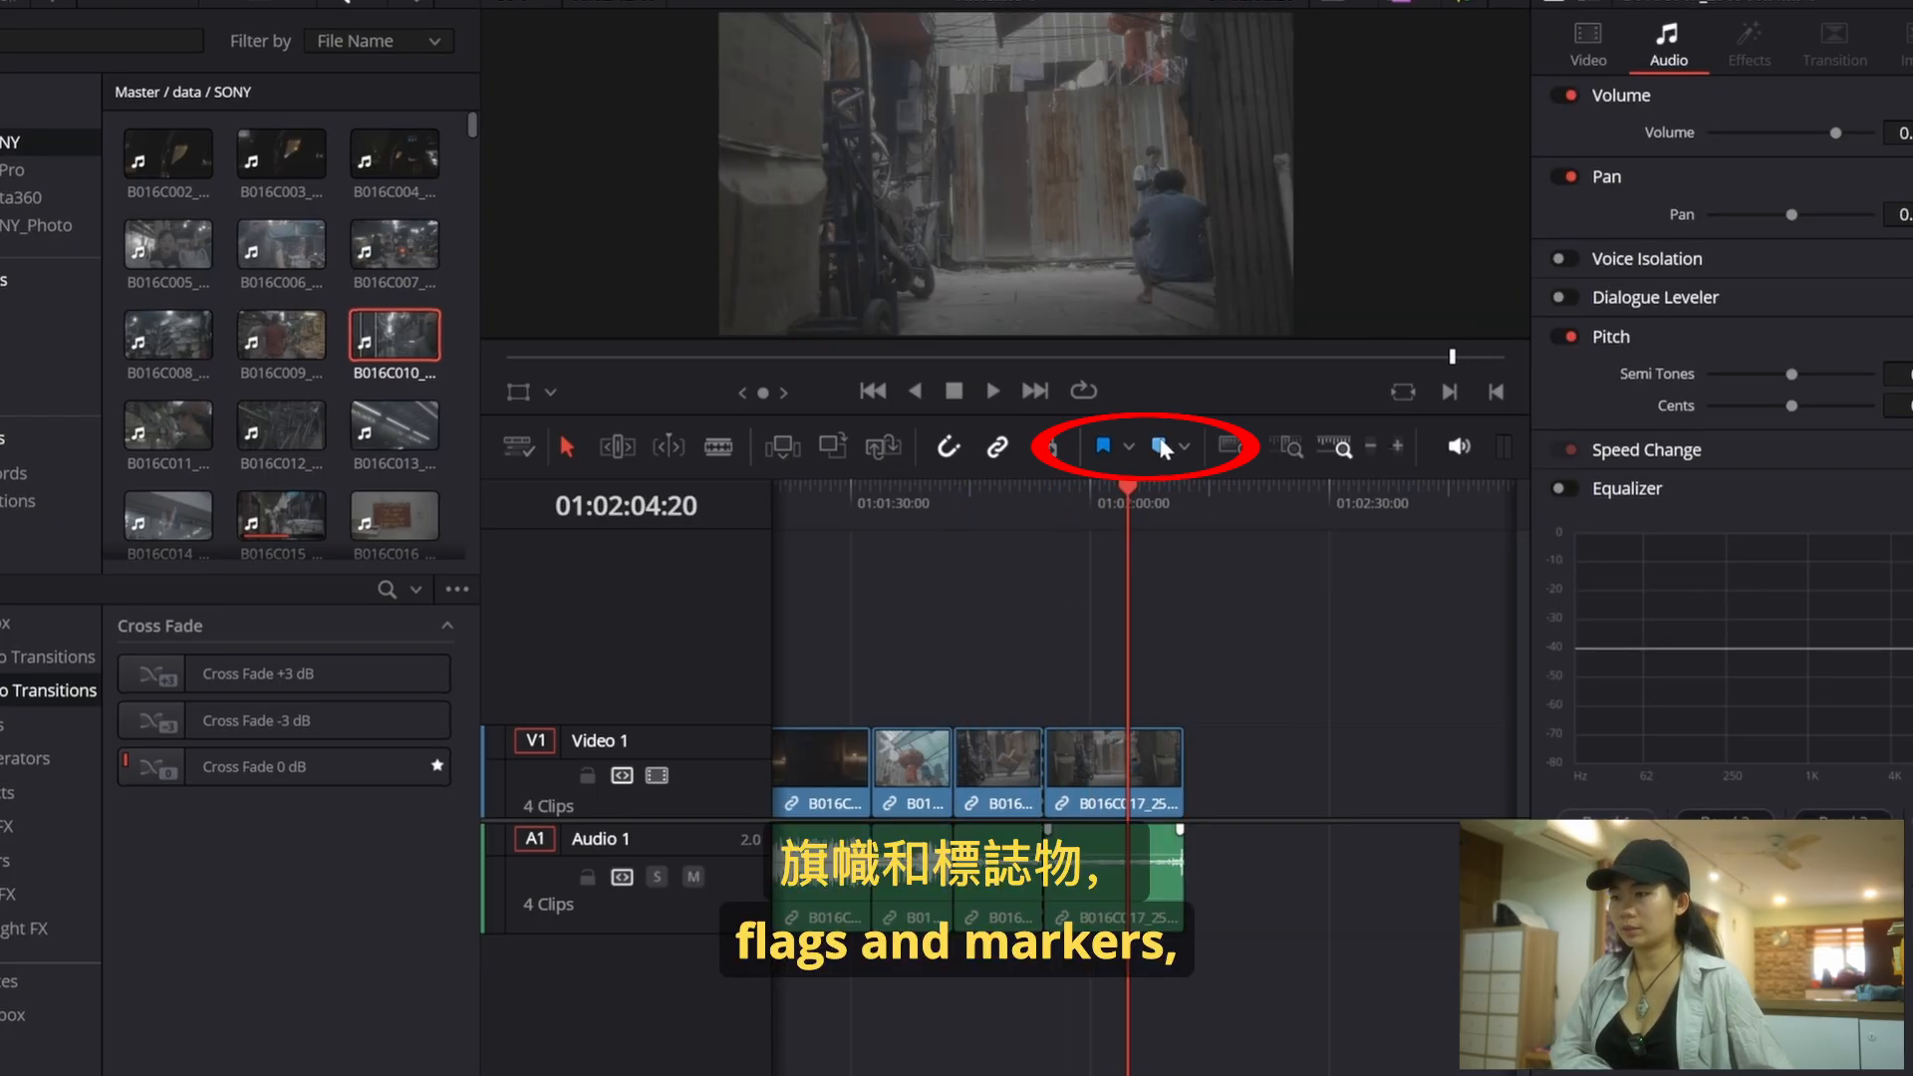
{"action": "left_click", "coordinate": [1160, 442]}
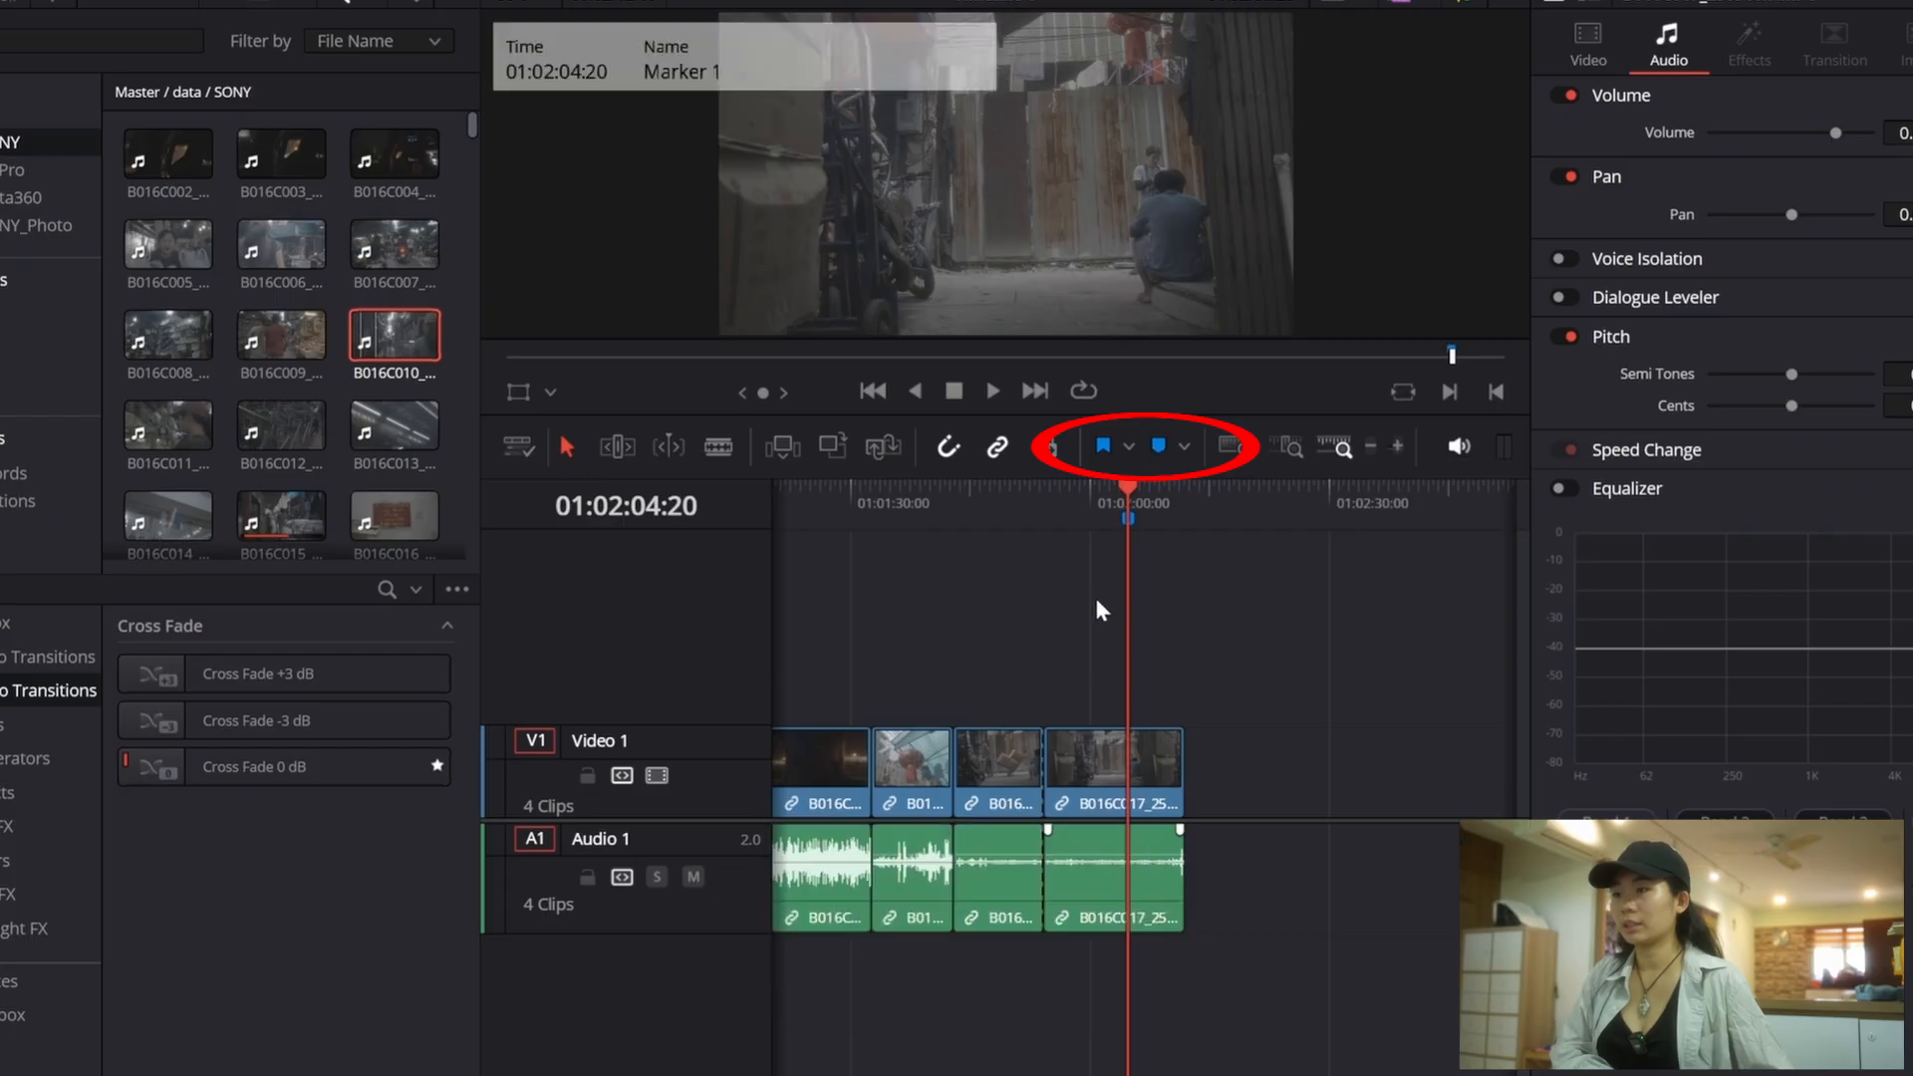
{"action": "left_click", "coordinate": [1045, 501]}
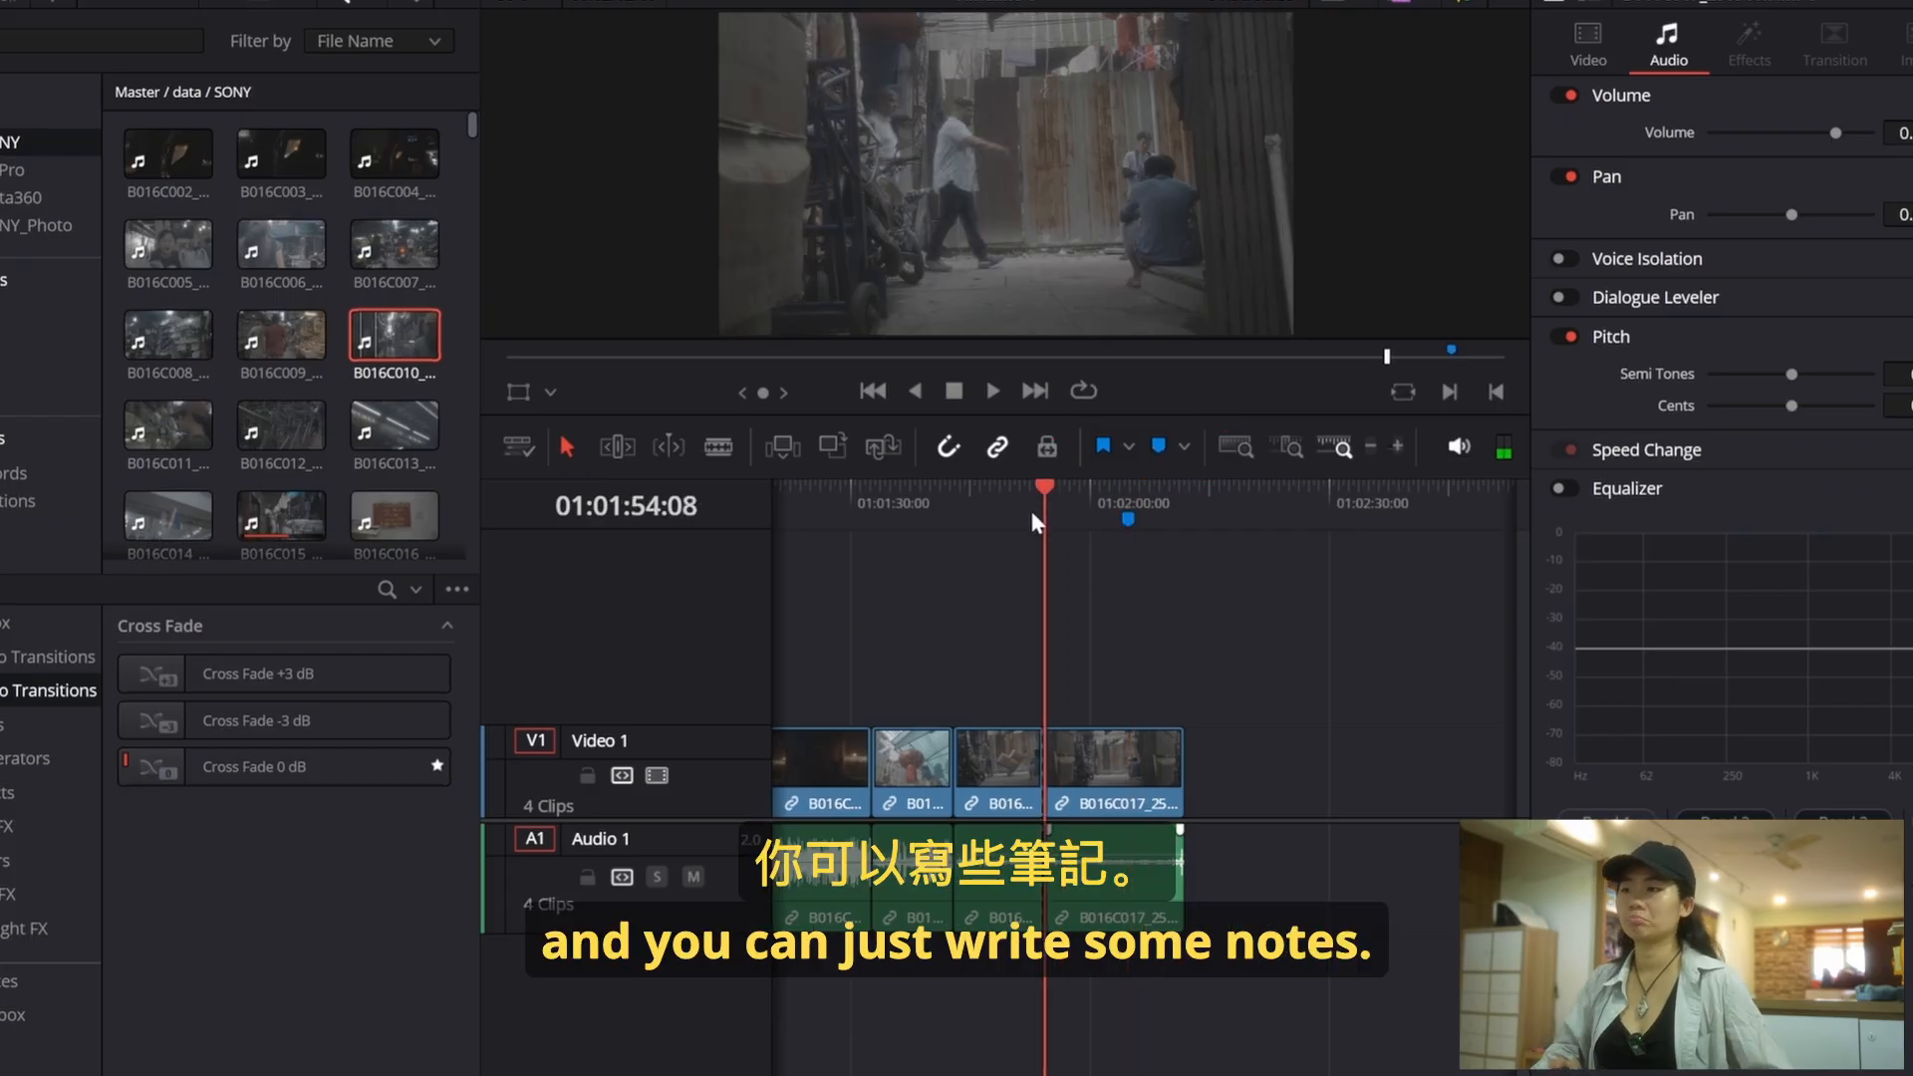
{"action": "double_click", "coordinate": [1127, 517]}
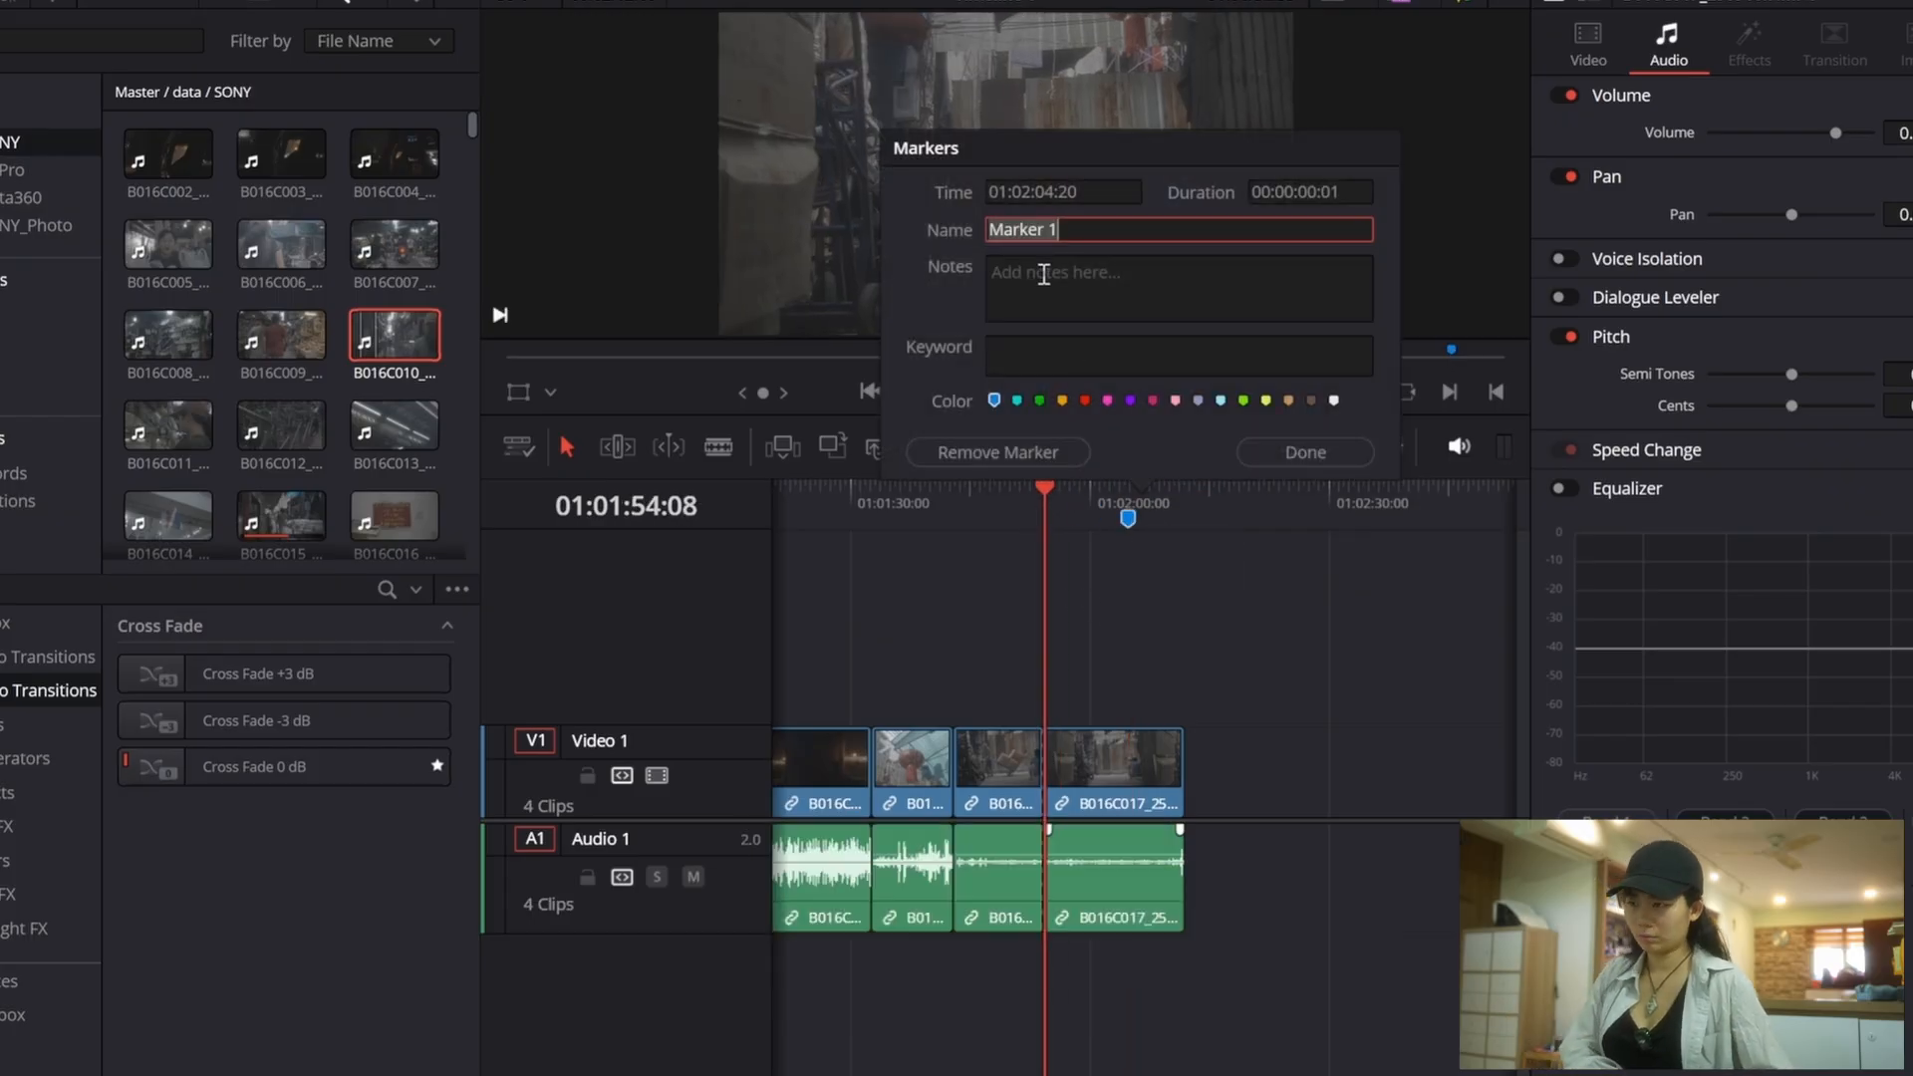
{"action": "left_click", "coordinate": [1305, 452]}
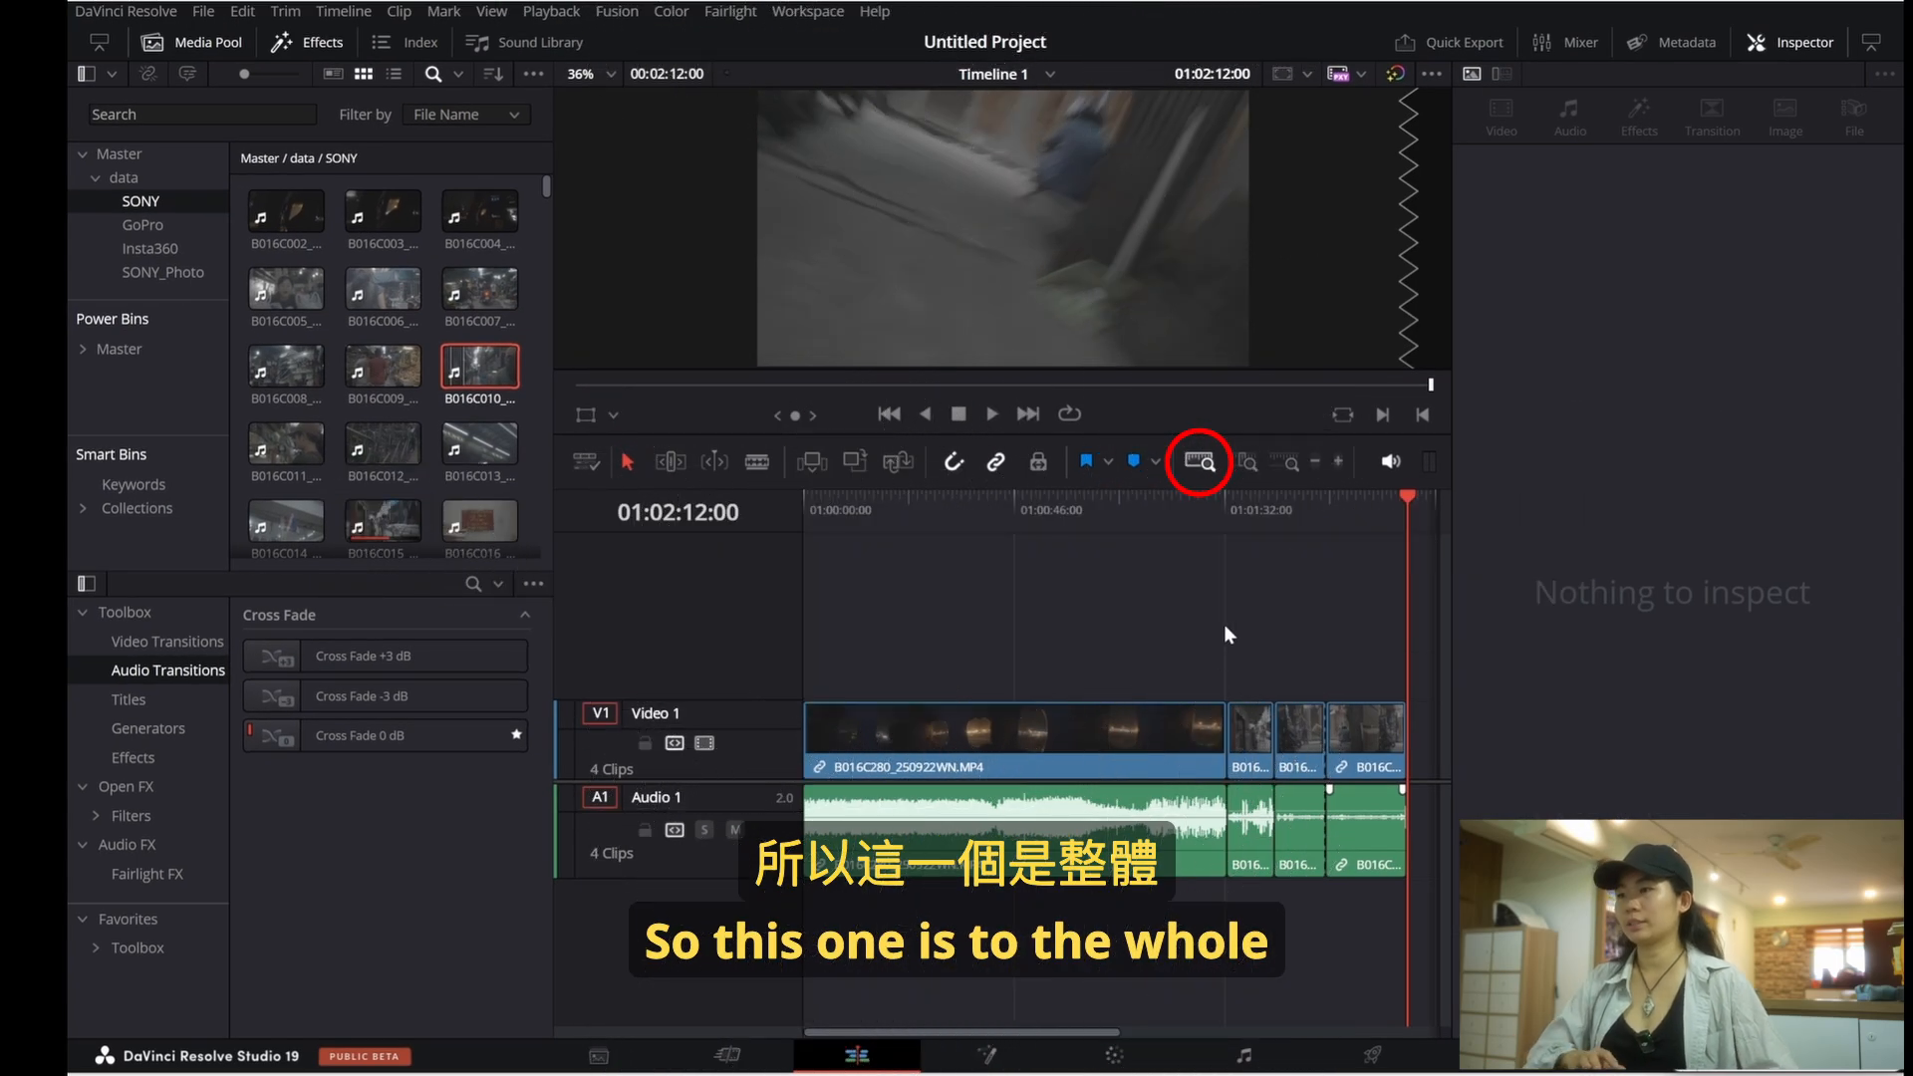
Step: Fit the whole timeline in view with Full Extent Zoom, and hide the Inspector
{"action": "scroll", "coordinate": [1224, 624], "scroll_direction": "up", "scroll_amount": 3}
{"action": "left_click", "coordinate": [1200, 464]}
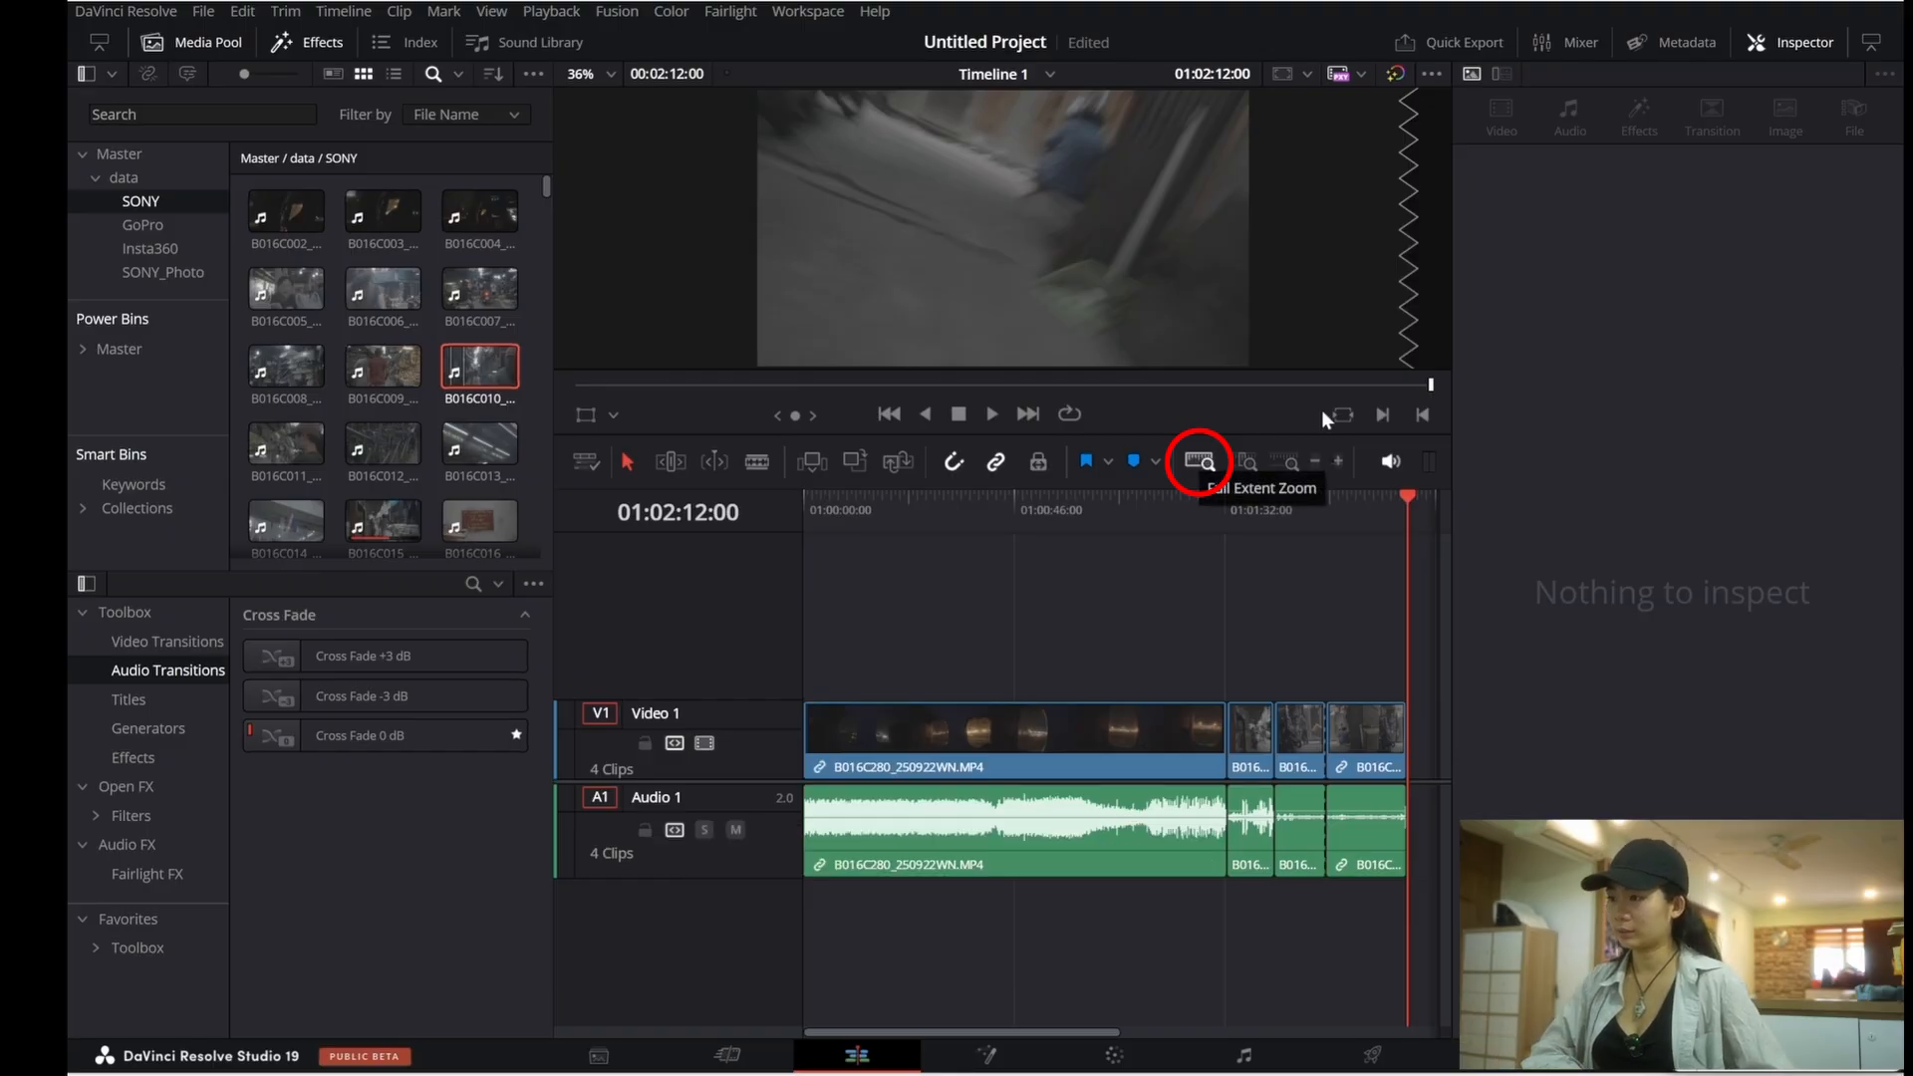
{"action": "left_click", "coordinate": [1777, 47]}
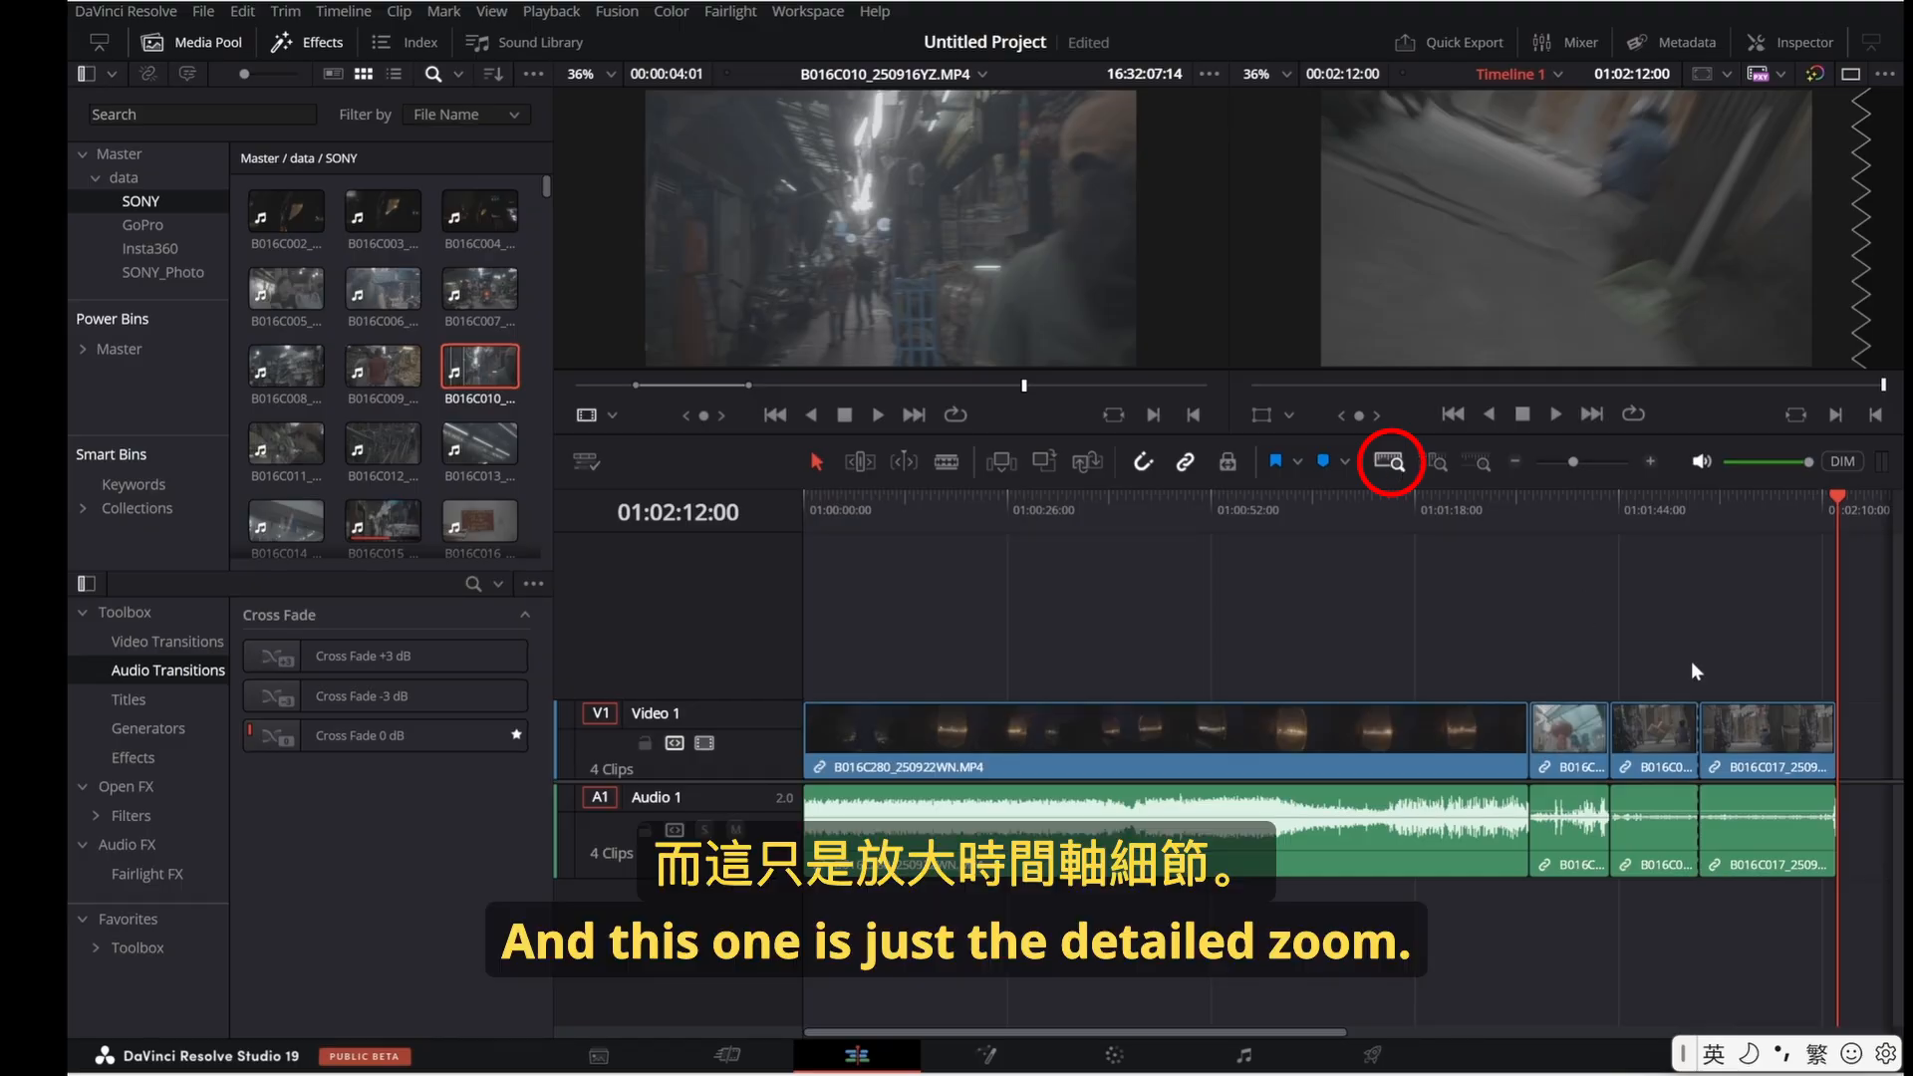
Step: Try Detail Zoom at the end of the timeline, and again with the playhead at 01:01:16:11 on the B016C280 clip
{"action": "left_click", "coordinate": [1434, 466]}
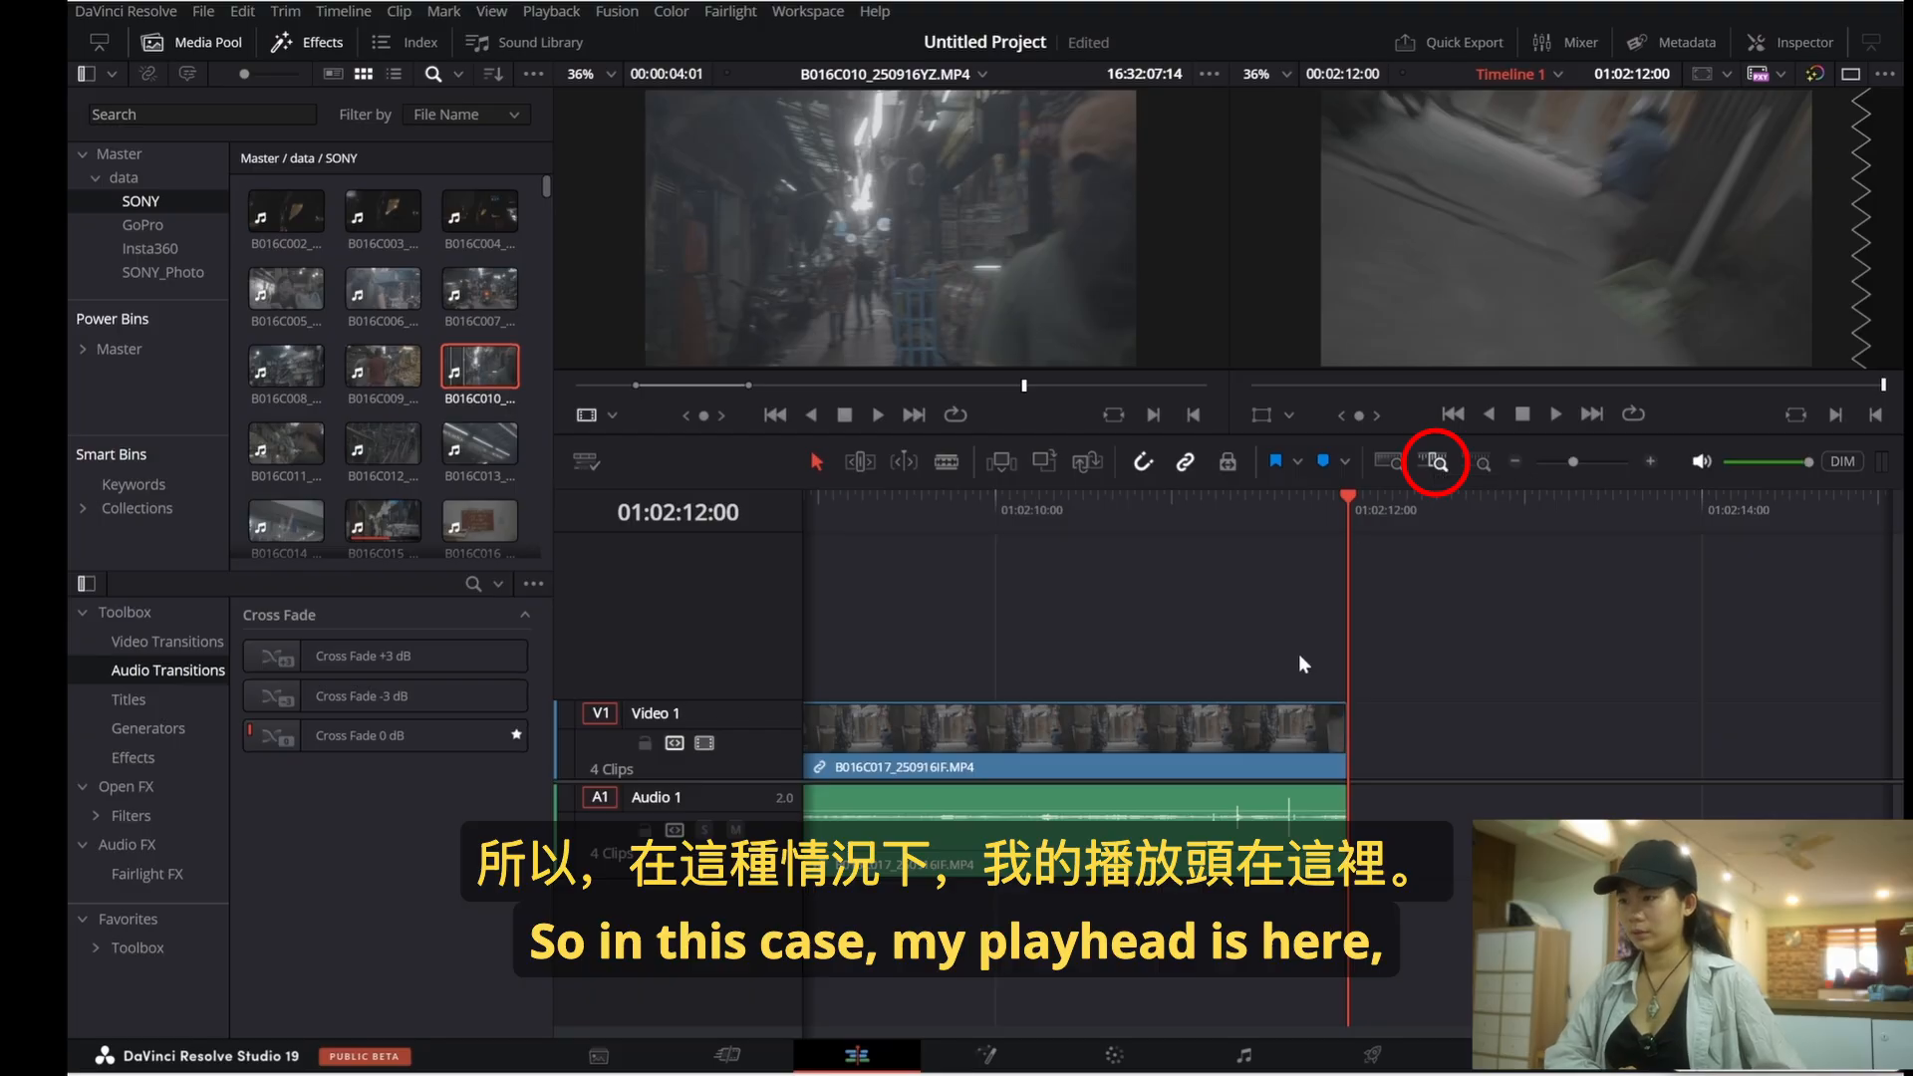
{"action": "scroll", "coordinate": [1232, 702], "scroll_direction": "down", "scroll_amount": 5}
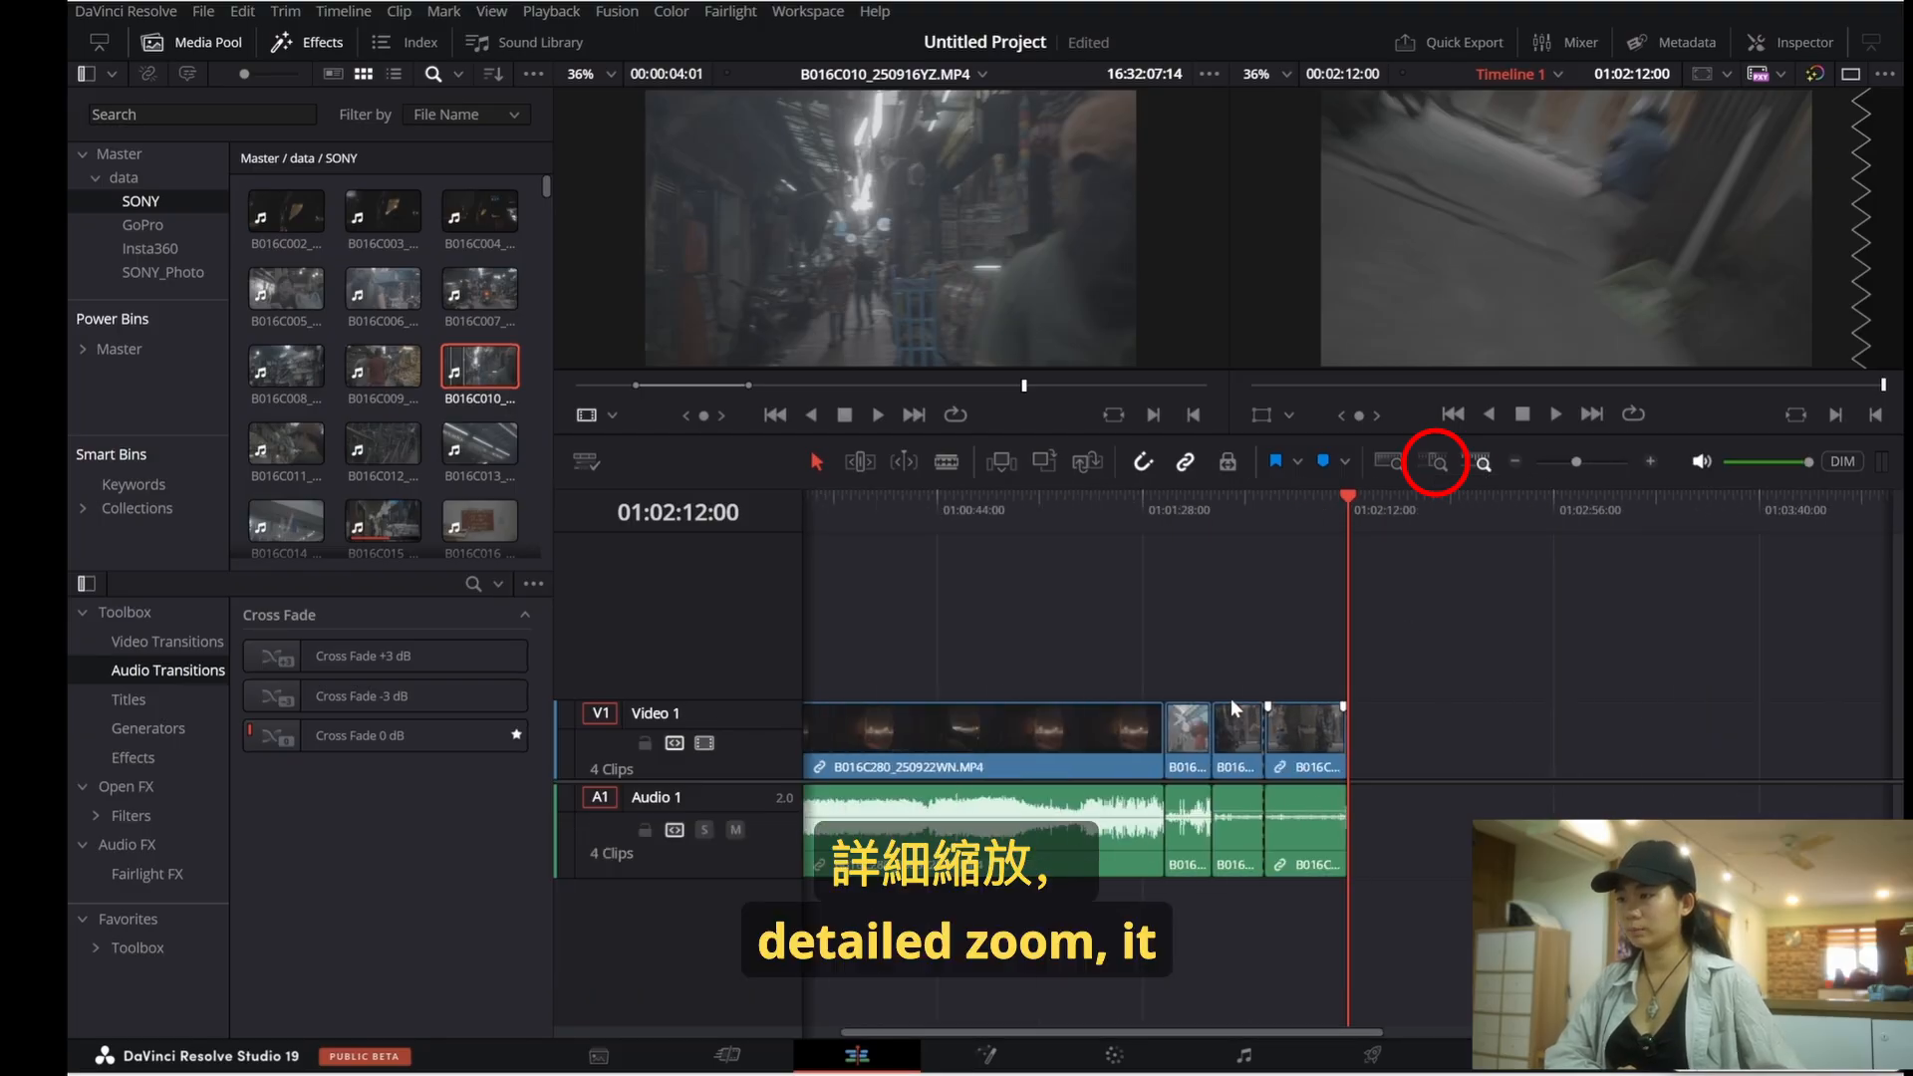
{"action": "left_click", "coordinate": [1088, 524]}
{"action": "left_click", "coordinate": [1432, 464]}
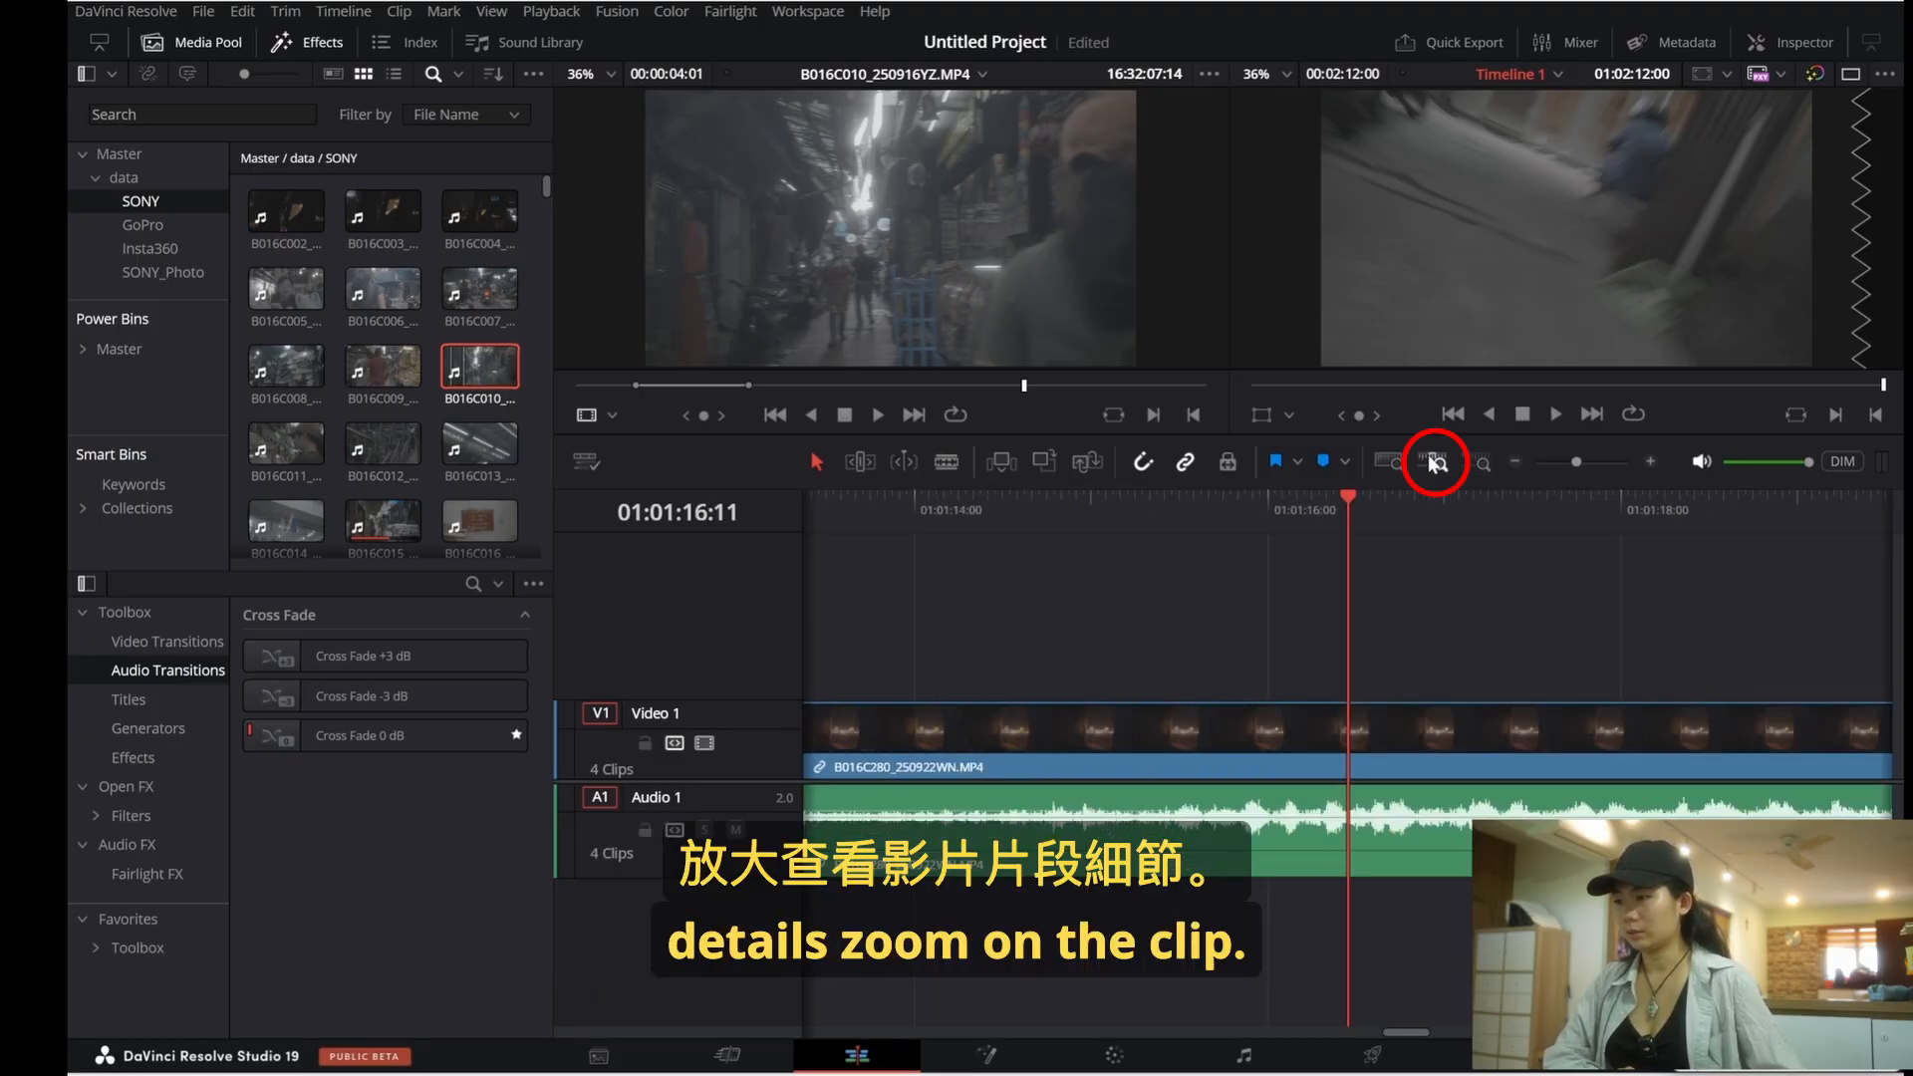
{"action": "left_click", "coordinate": [1435, 462]}
Step: Use Custom Zoom to zoom the timeline in and out around the playhead
{"action": "left_click", "coordinate": [1482, 461]}
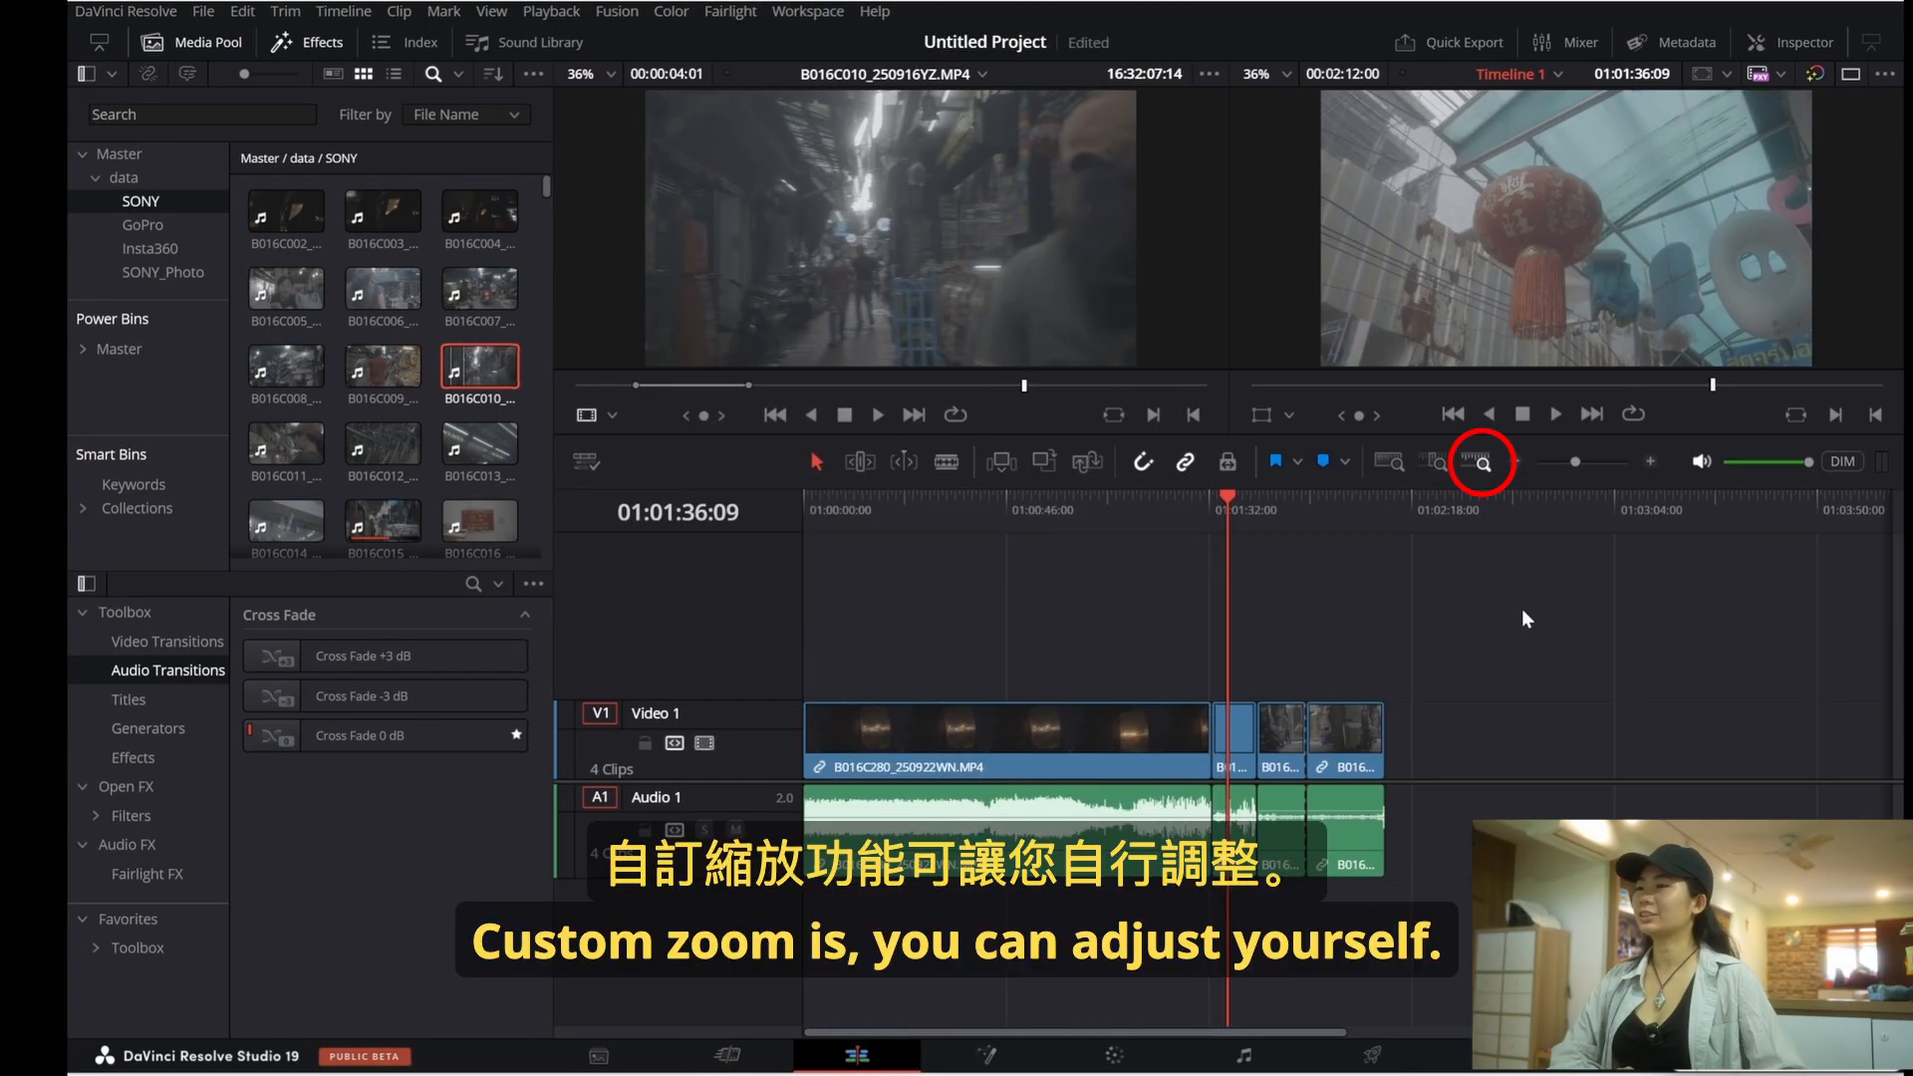
{"action": "scroll", "coordinate": [1432, 803], "scroll_direction": "up", "scroll_amount": 3}
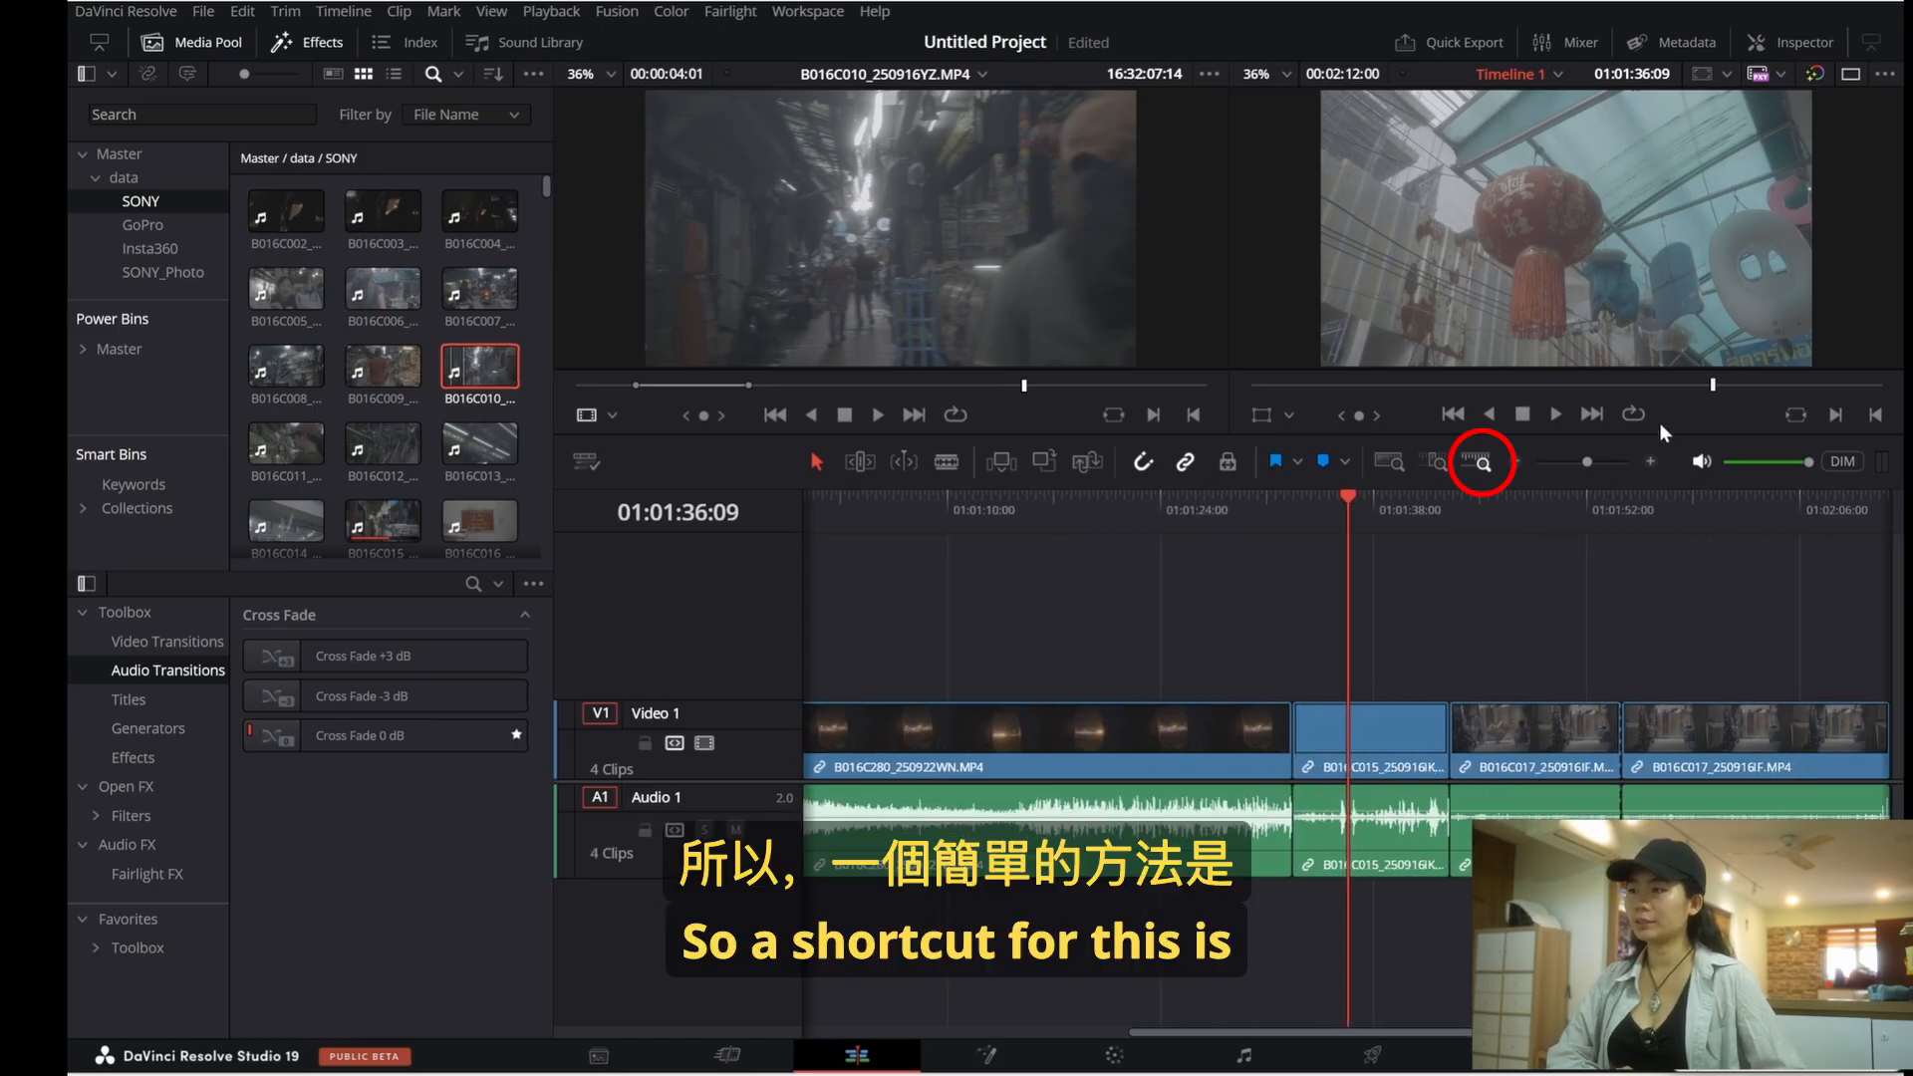
{"action": "mouse_move", "coordinate": [1587, 462]}
{"action": "left_mouse_down"}
{"action": "mouse_move", "coordinate": [1550, 462]}
{"action": "mouse_move", "coordinate": [1588, 464]}
{"action": "left_mouse_up"}
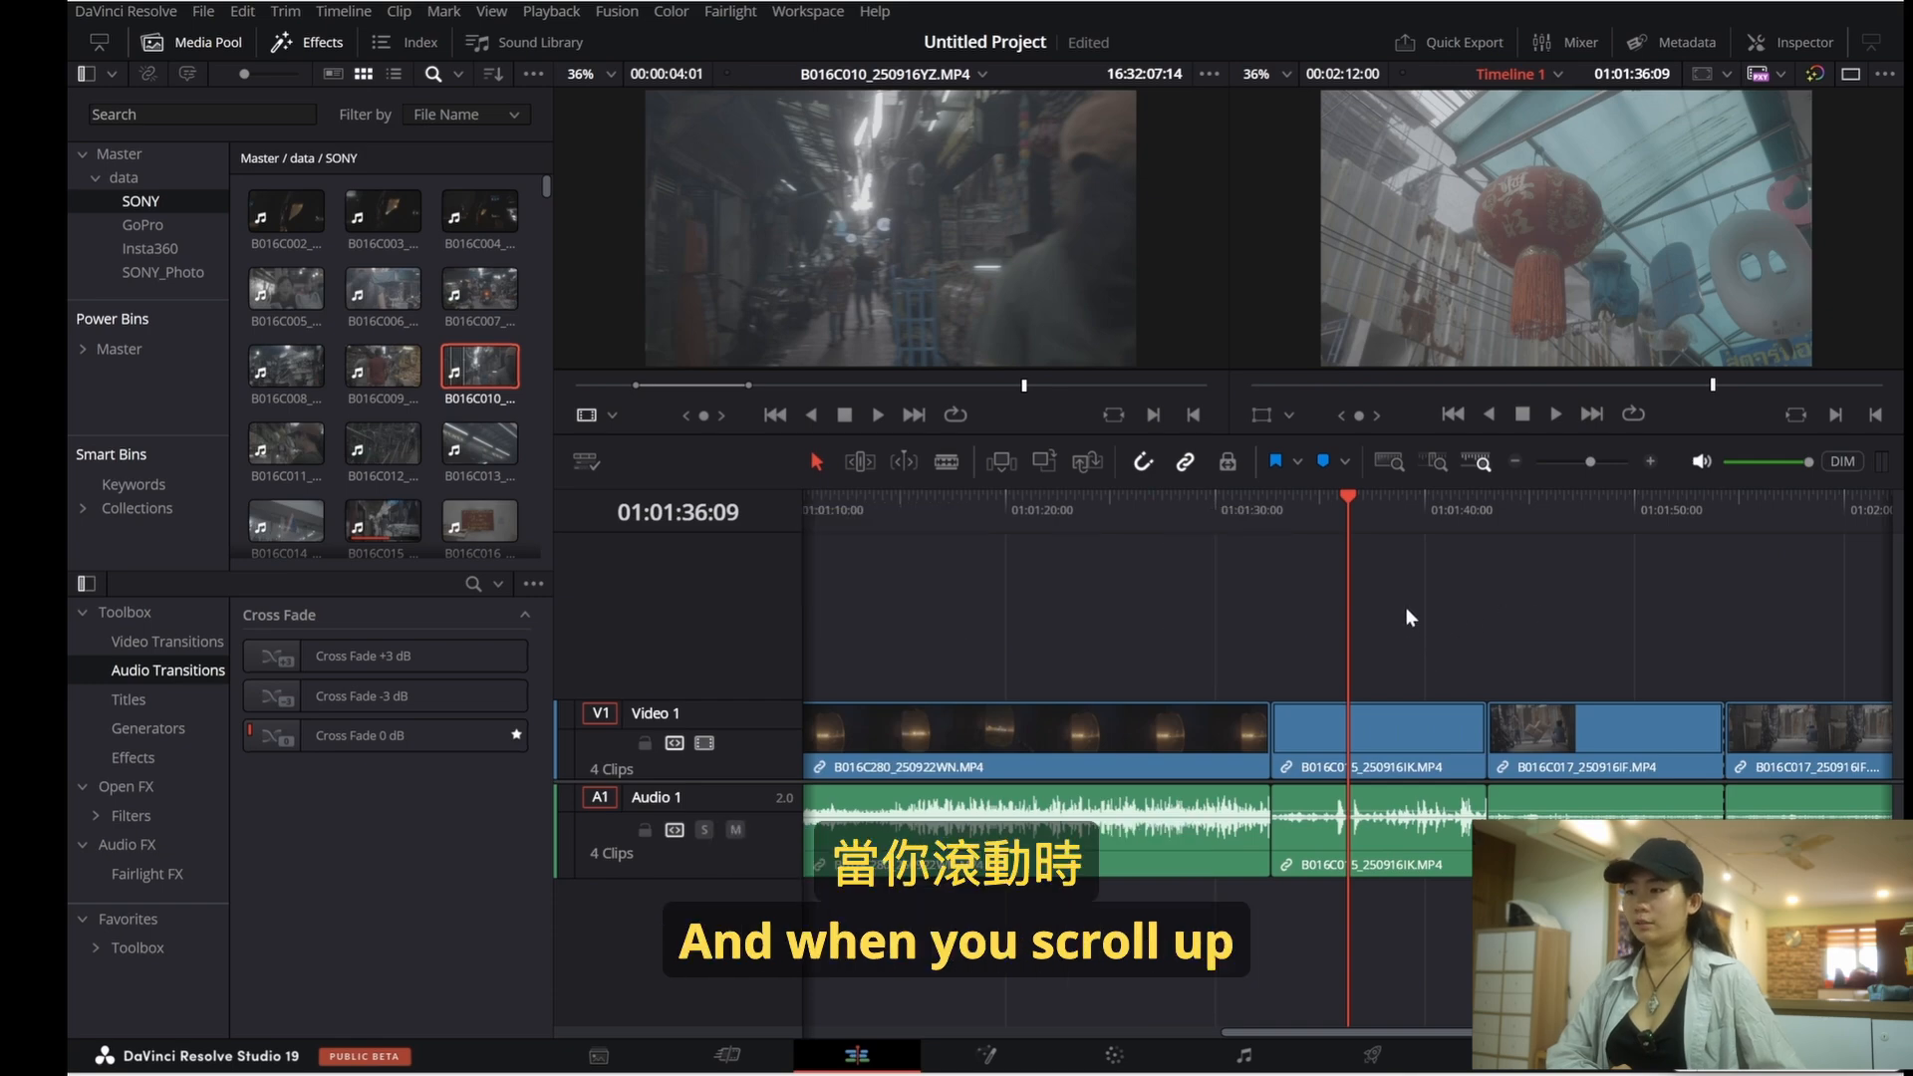
{"action": "scroll", "coordinate": [1405, 606], "scroll_direction": "down", "scroll_amount": 5}
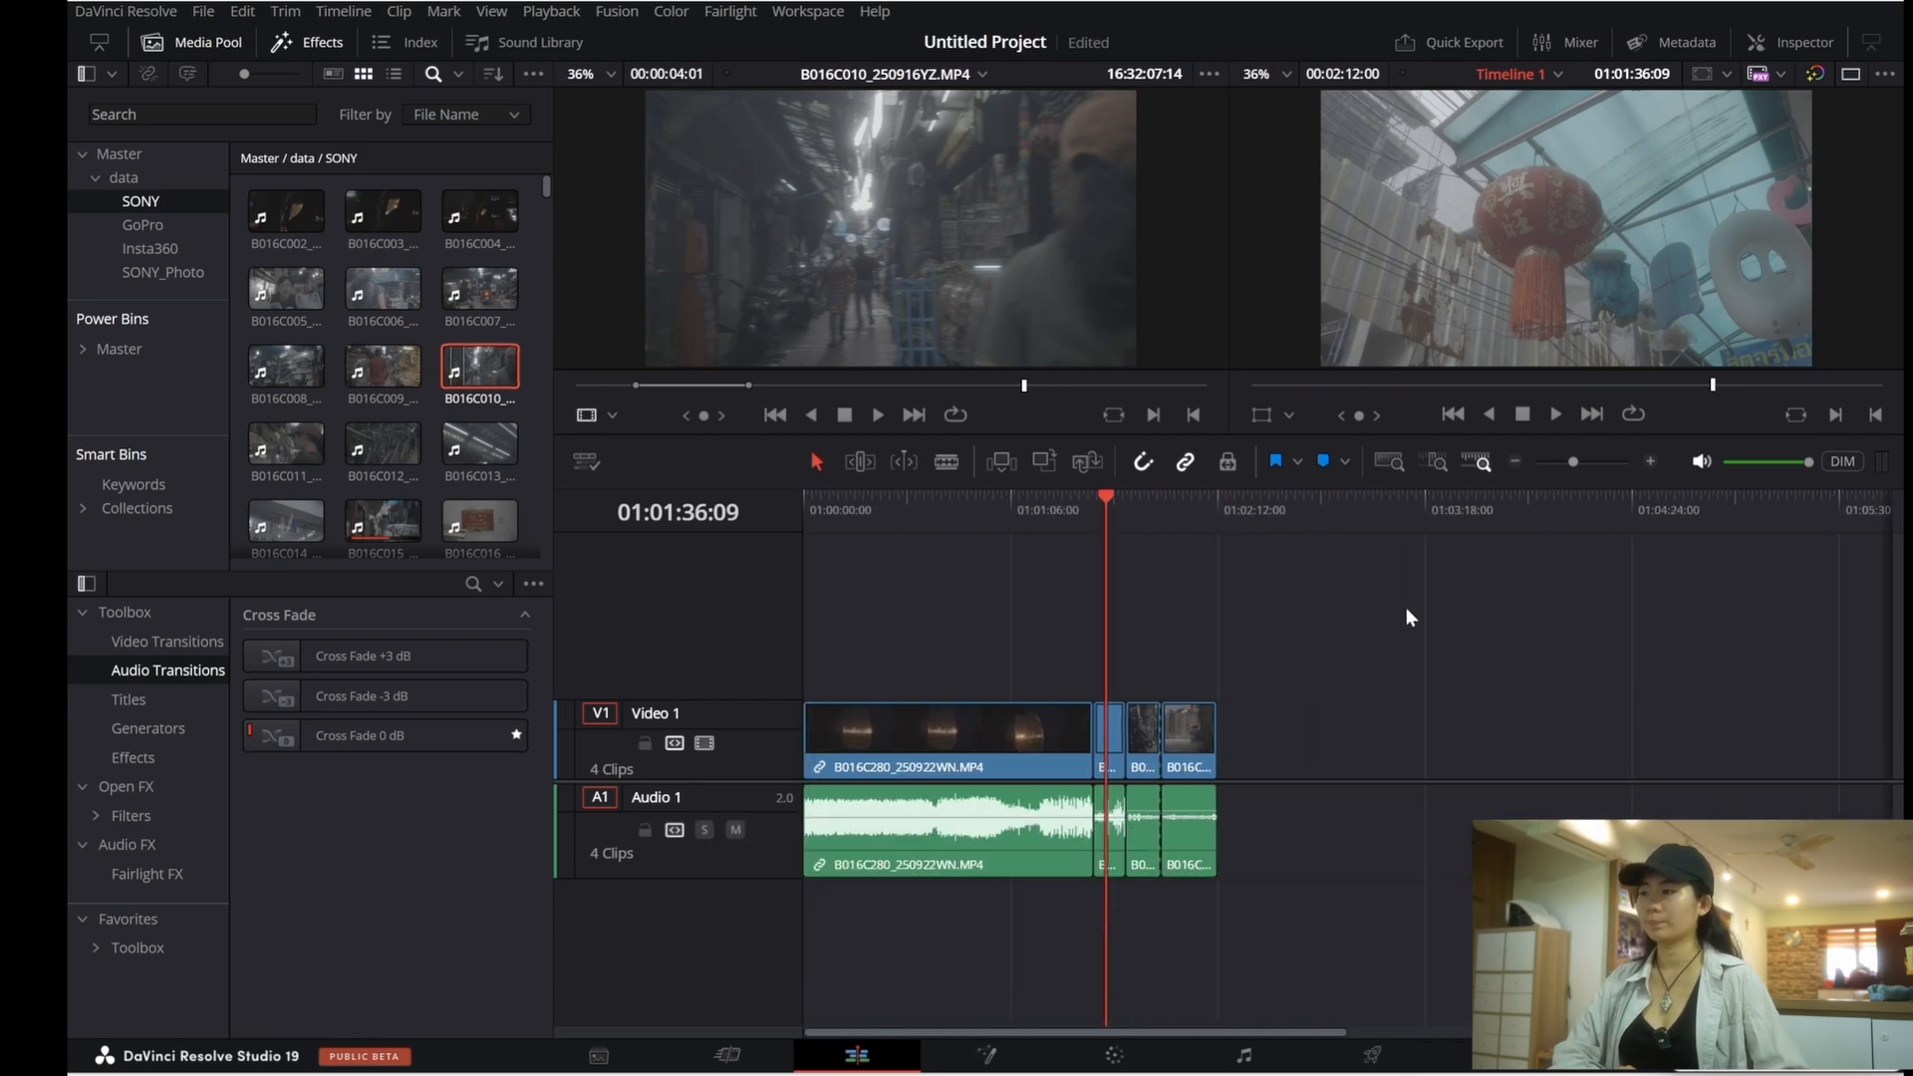
{"action": "scroll", "coordinate": [1405, 607], "scroll_direction": "up", "scroll_amount": 5}
{"action": "scroll", "coordinate": [1408, 612], "scroll_direction": "up", "scroll_amount": 2}
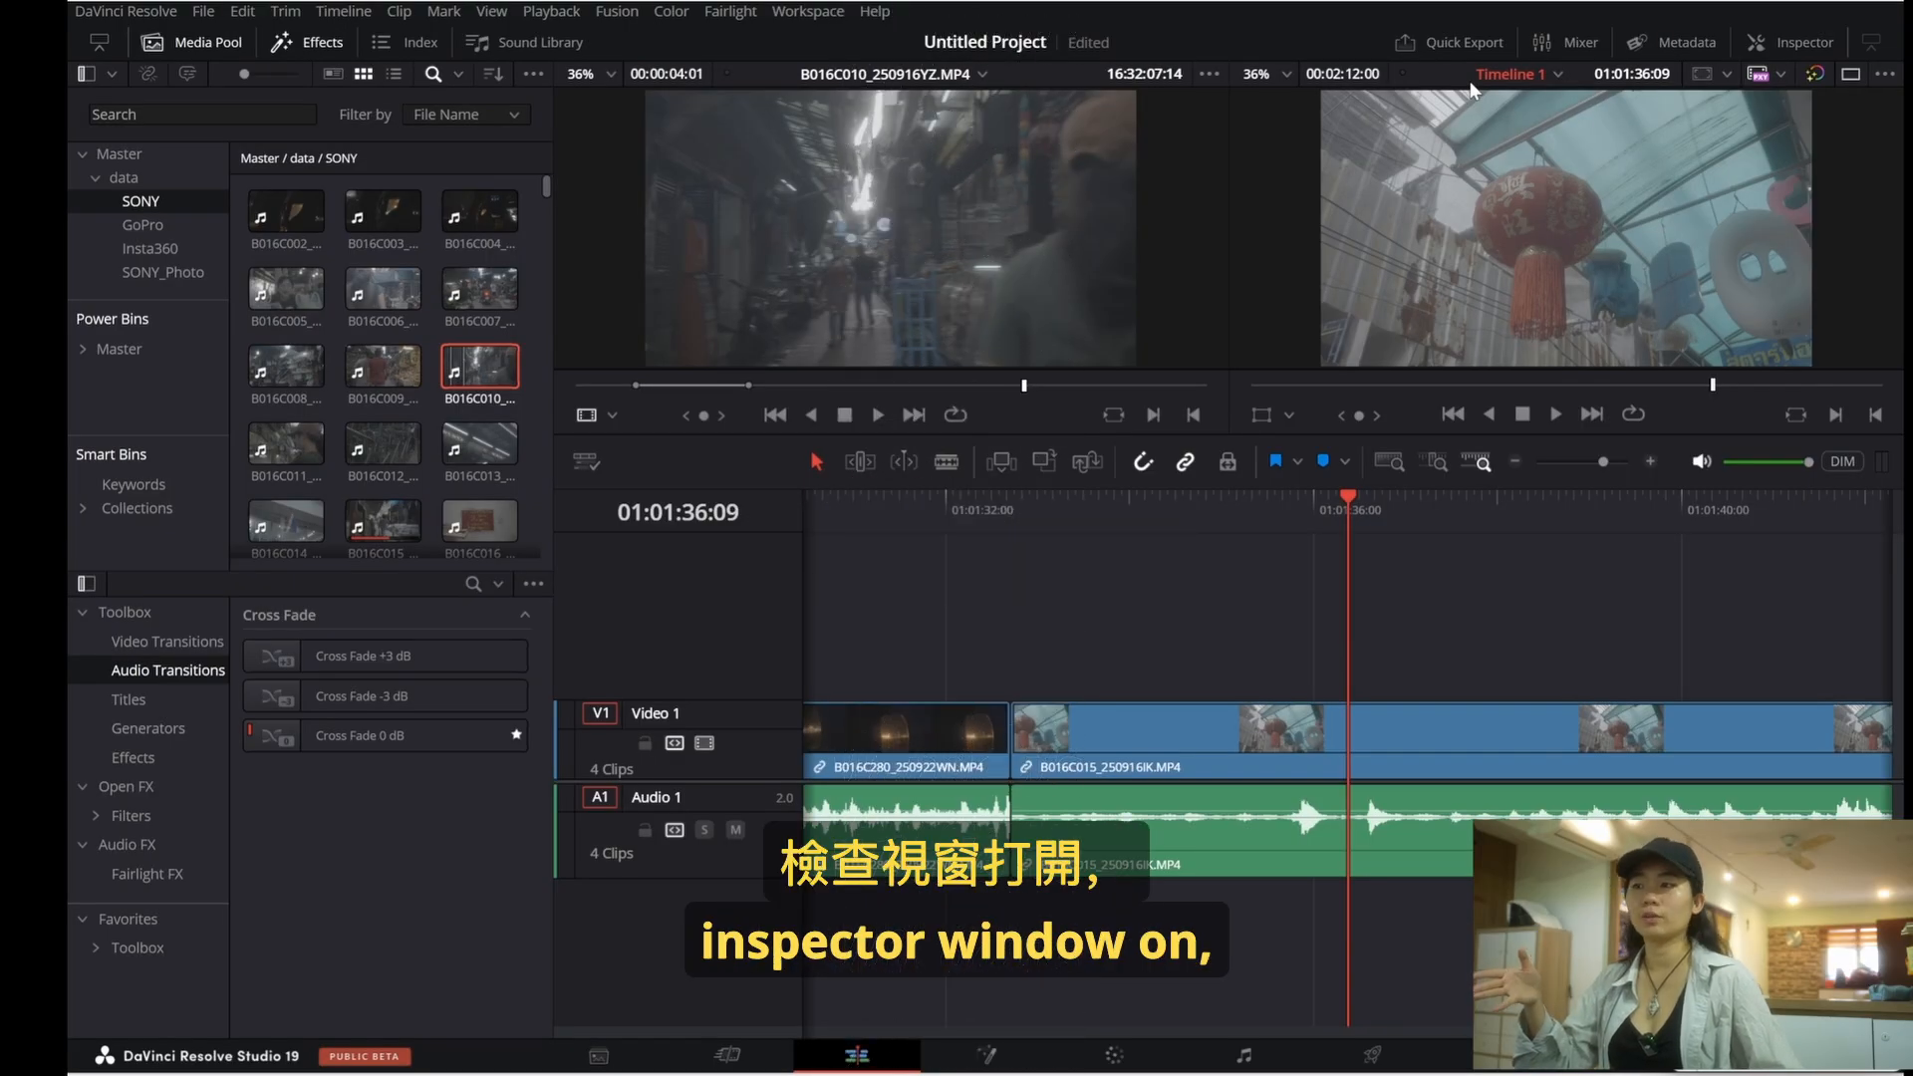
Step: Show the Inspector and hide it again, and open clip B016C007 from the SONY bin in the source viewer
{"action": "left_click", "coordinate": [1790, 36]}
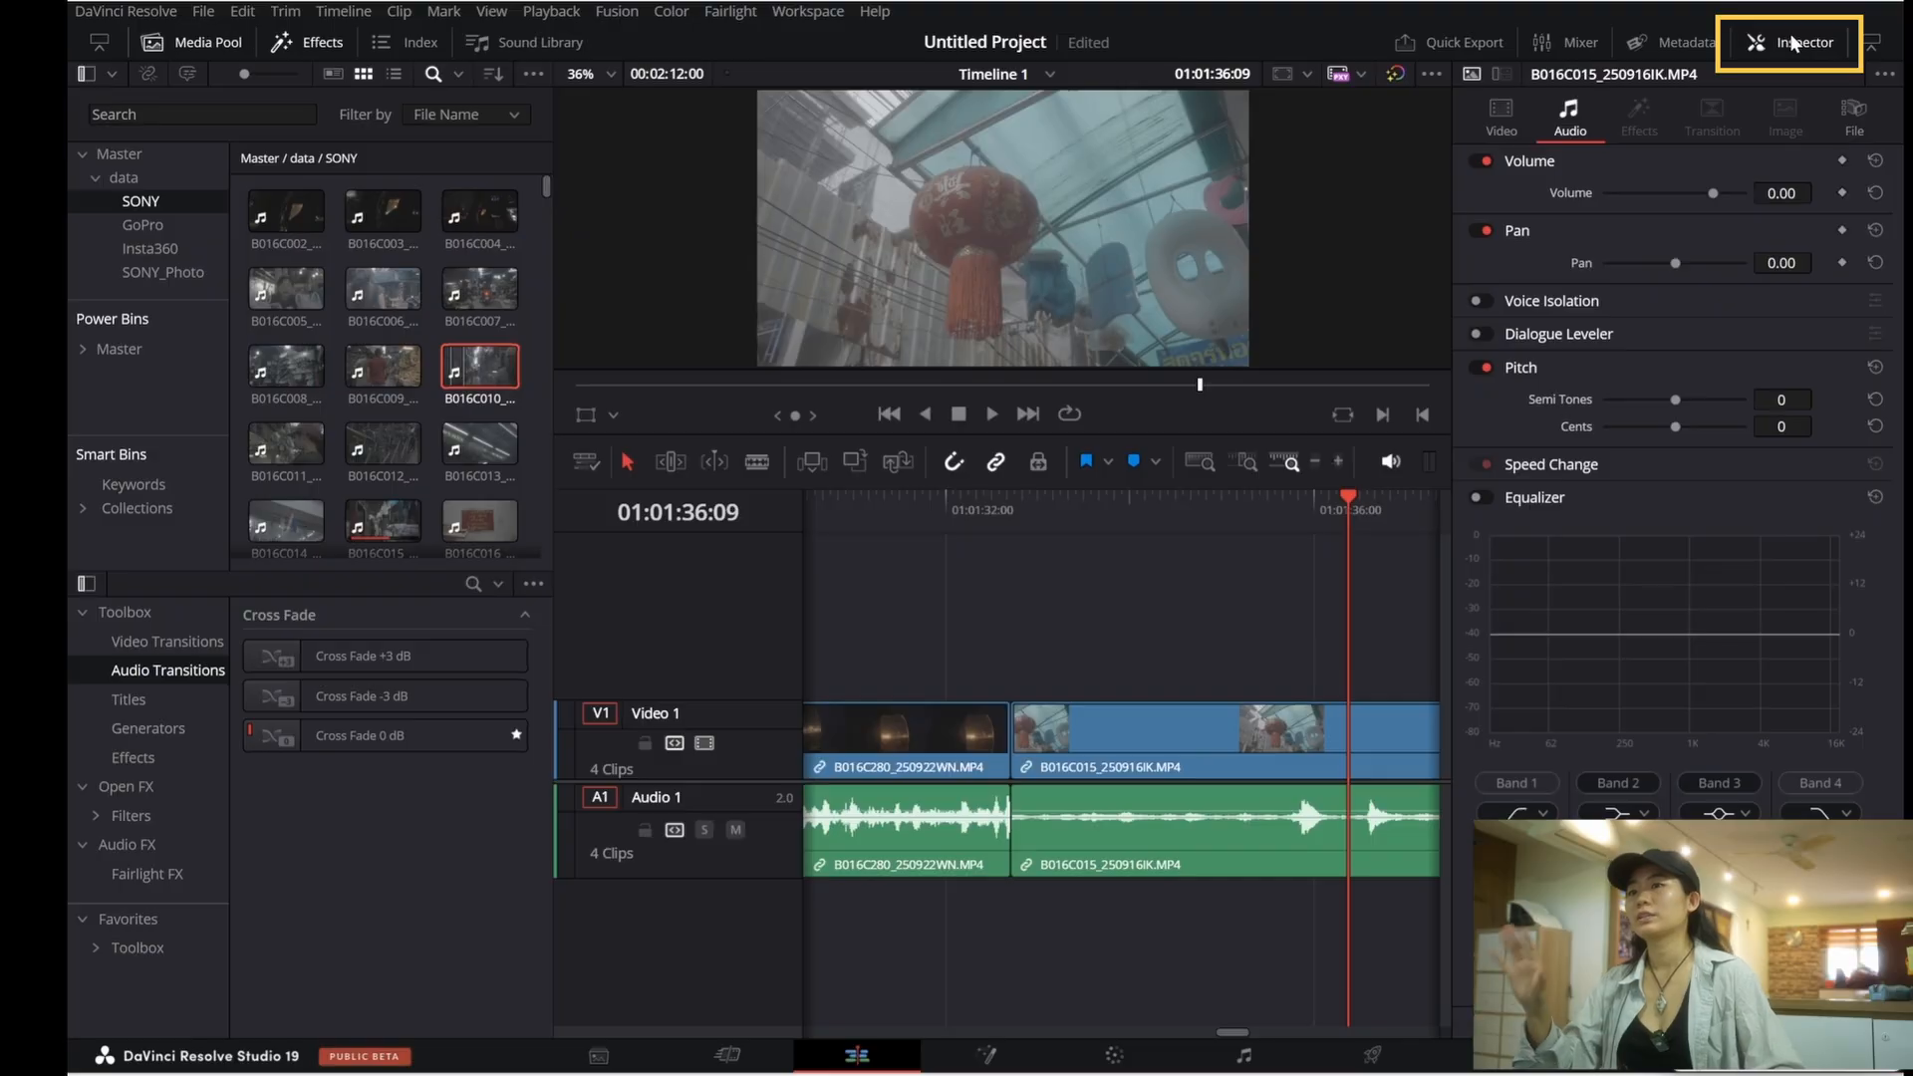
{"action": "left_click", "coordinate": [1790, 36]}
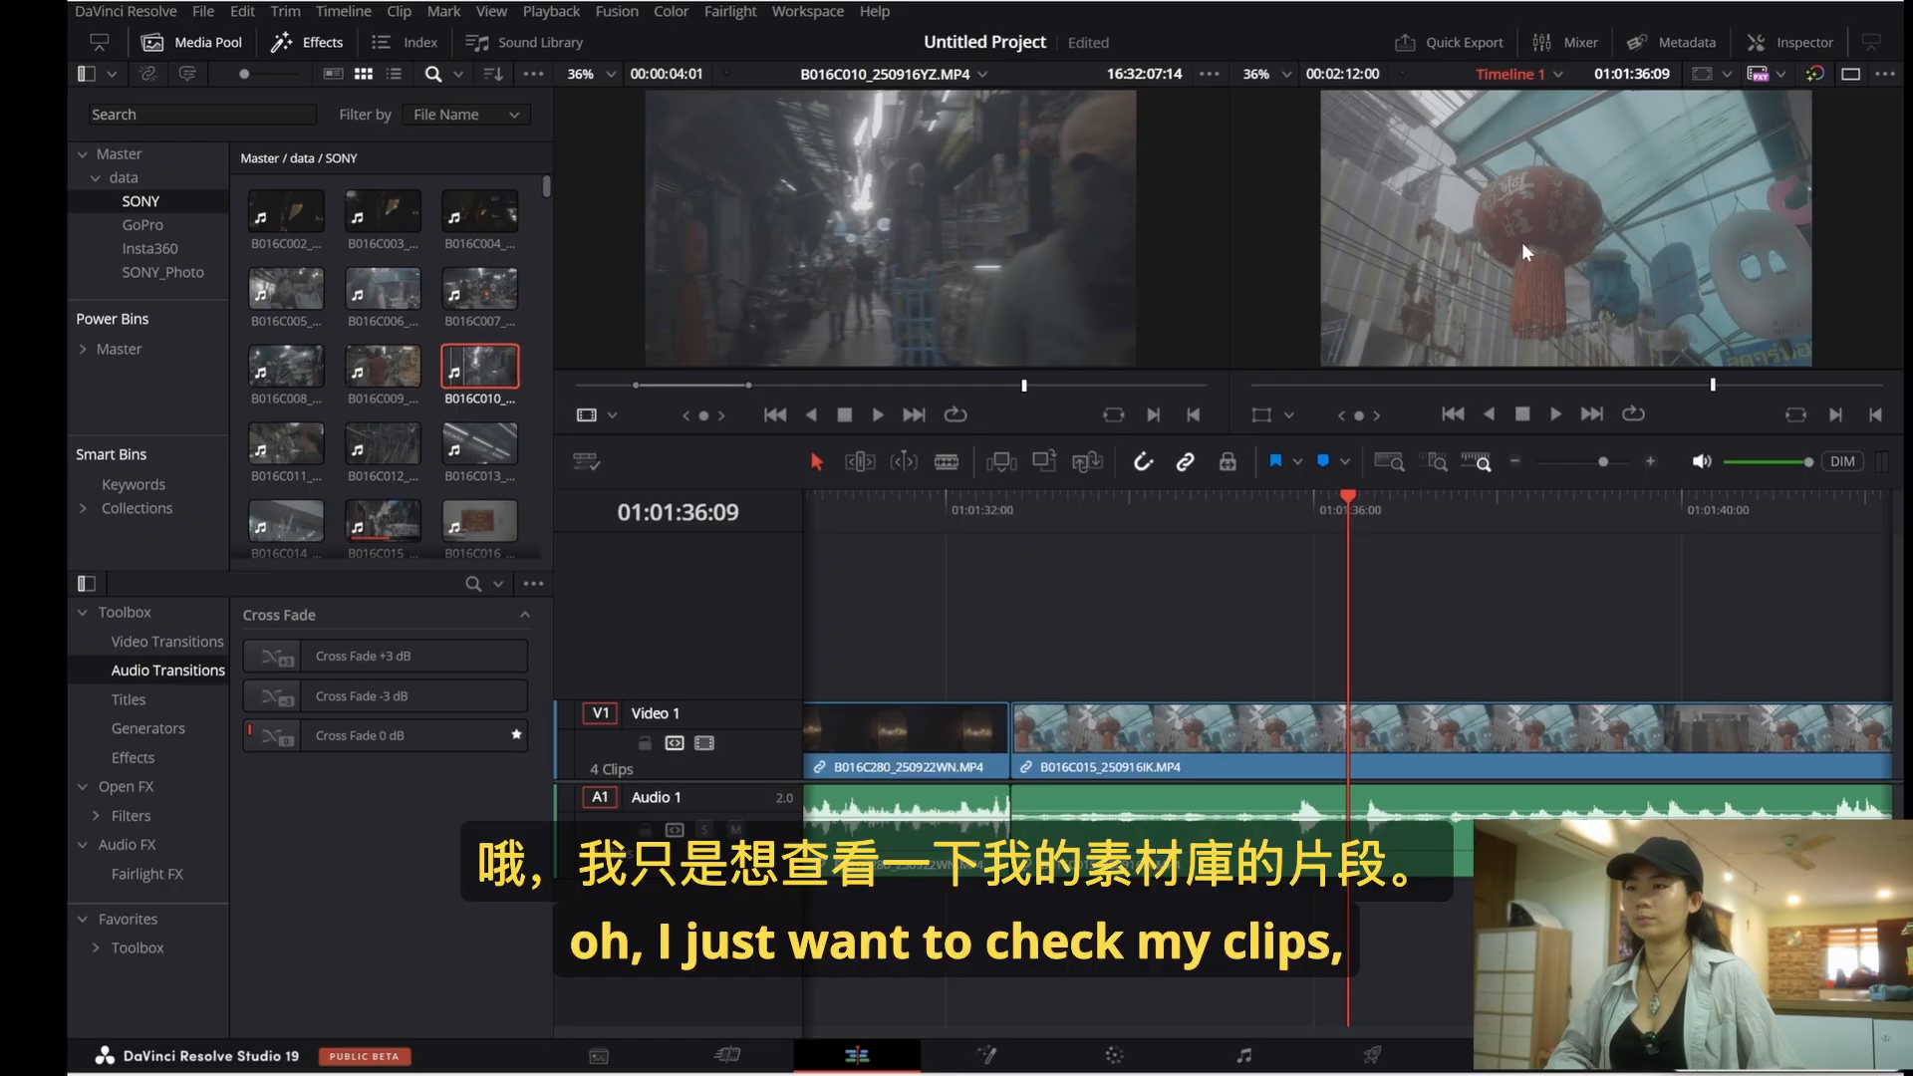
{"action": "left_click", "coordinate": [483, 221]}
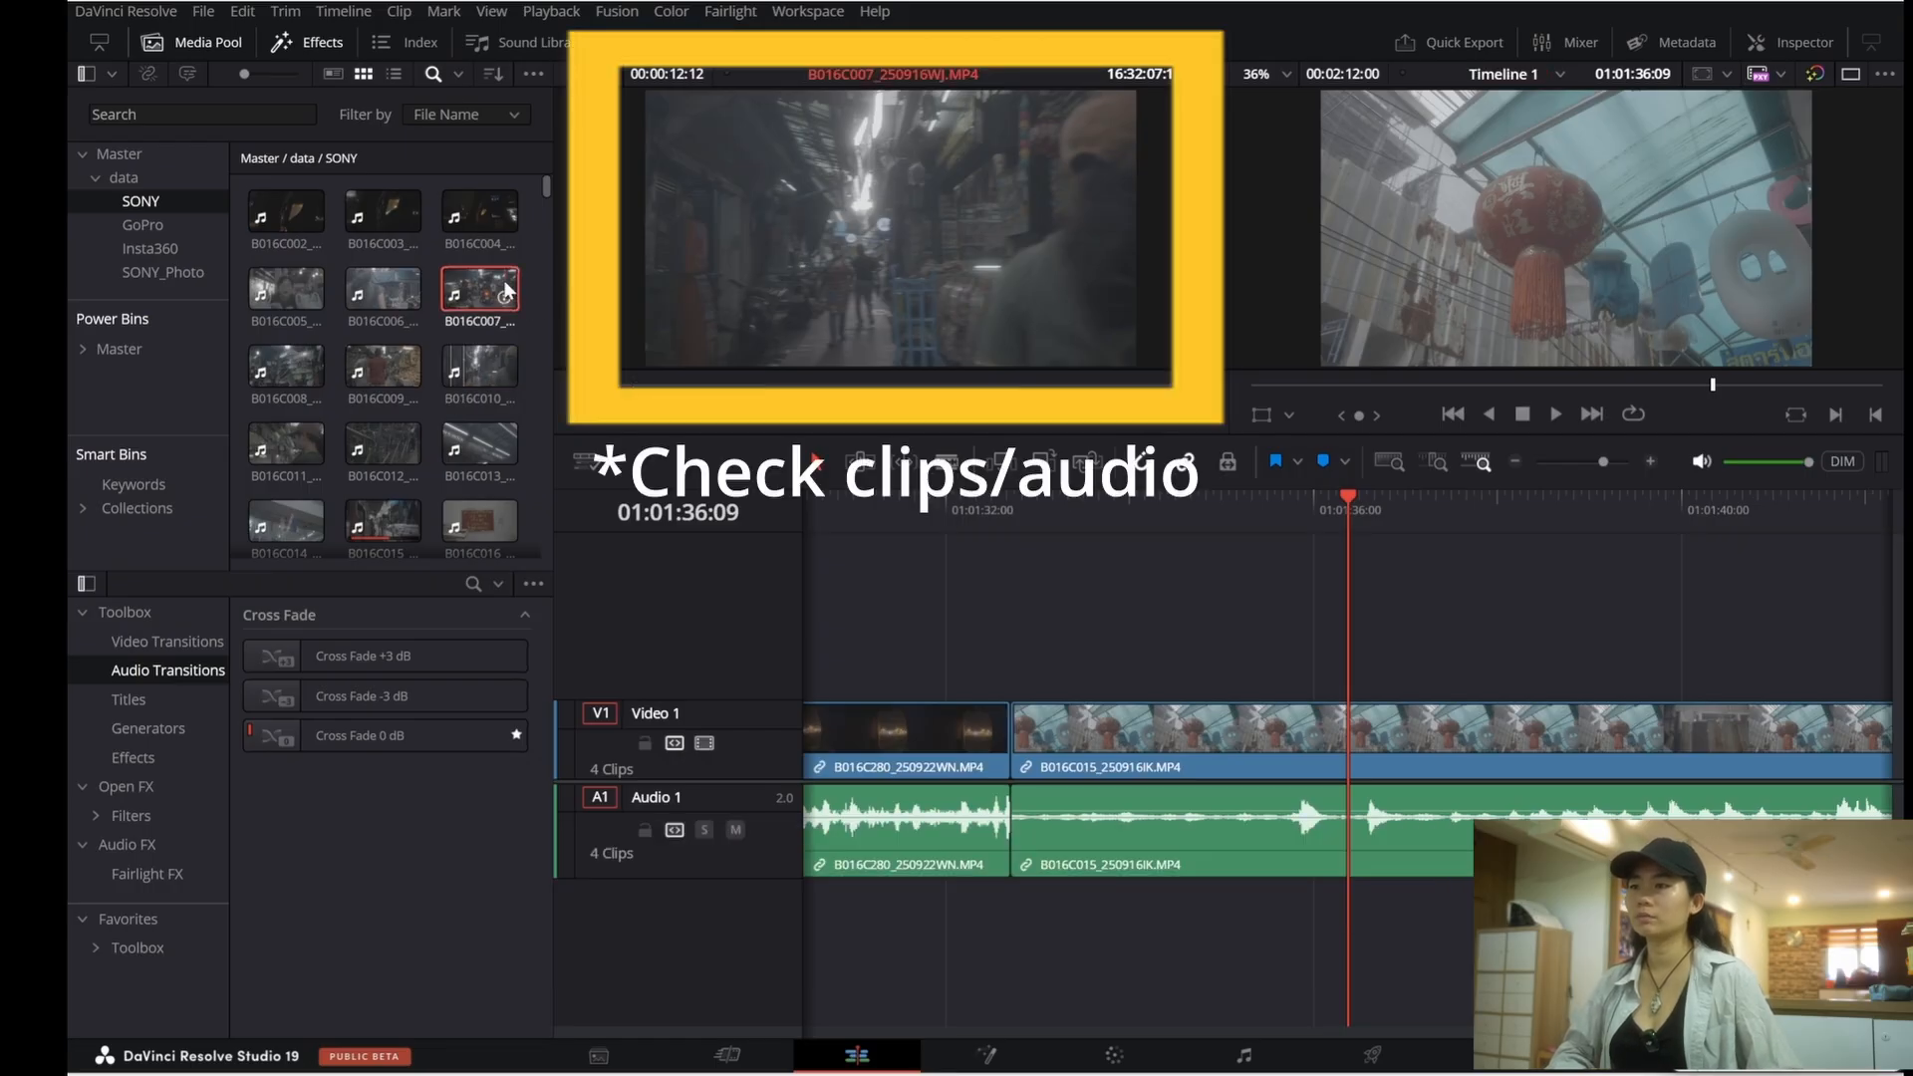
{"action": "left_click", "coordinate": [493, 302]}
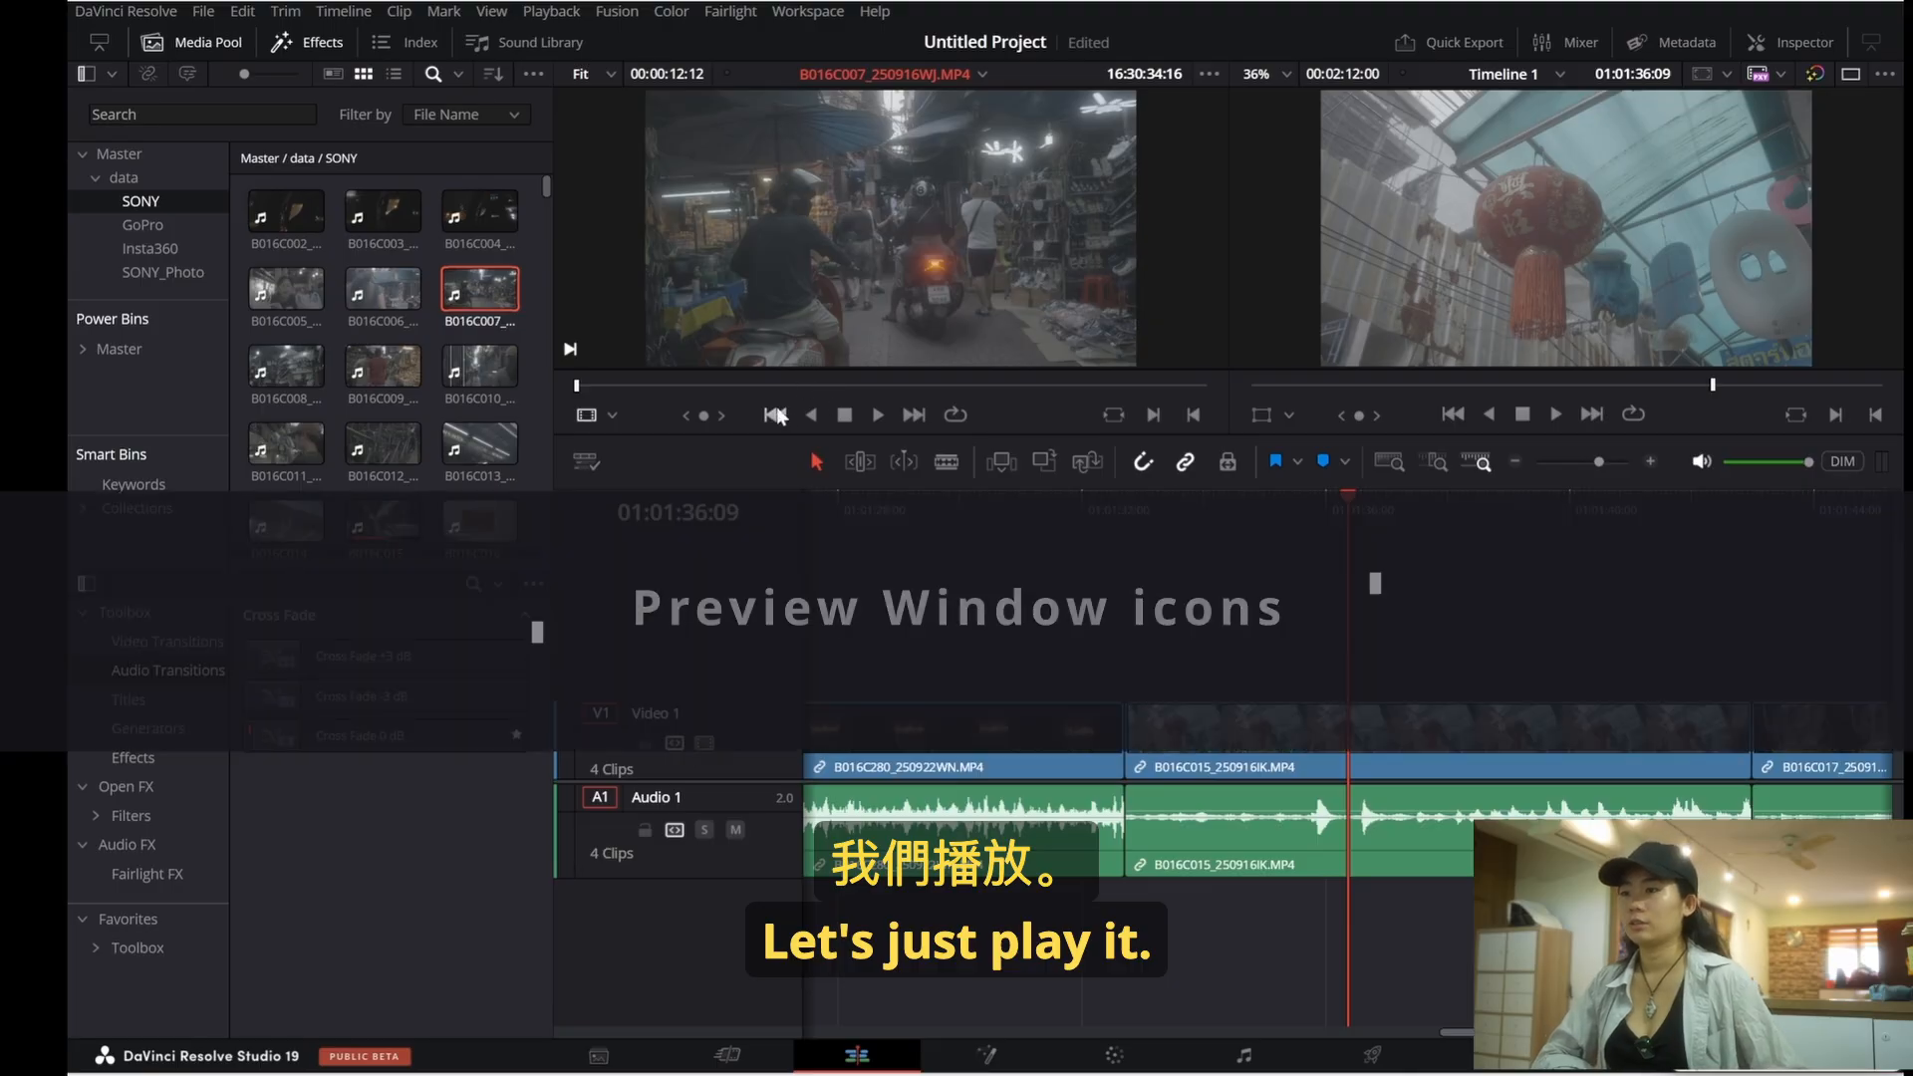
Step: Play clip B016C007 in the source viewer, jump to its last and first frames, and play it forward and in reverse
{"action": "left_click", "coordinate": [878, 416]}
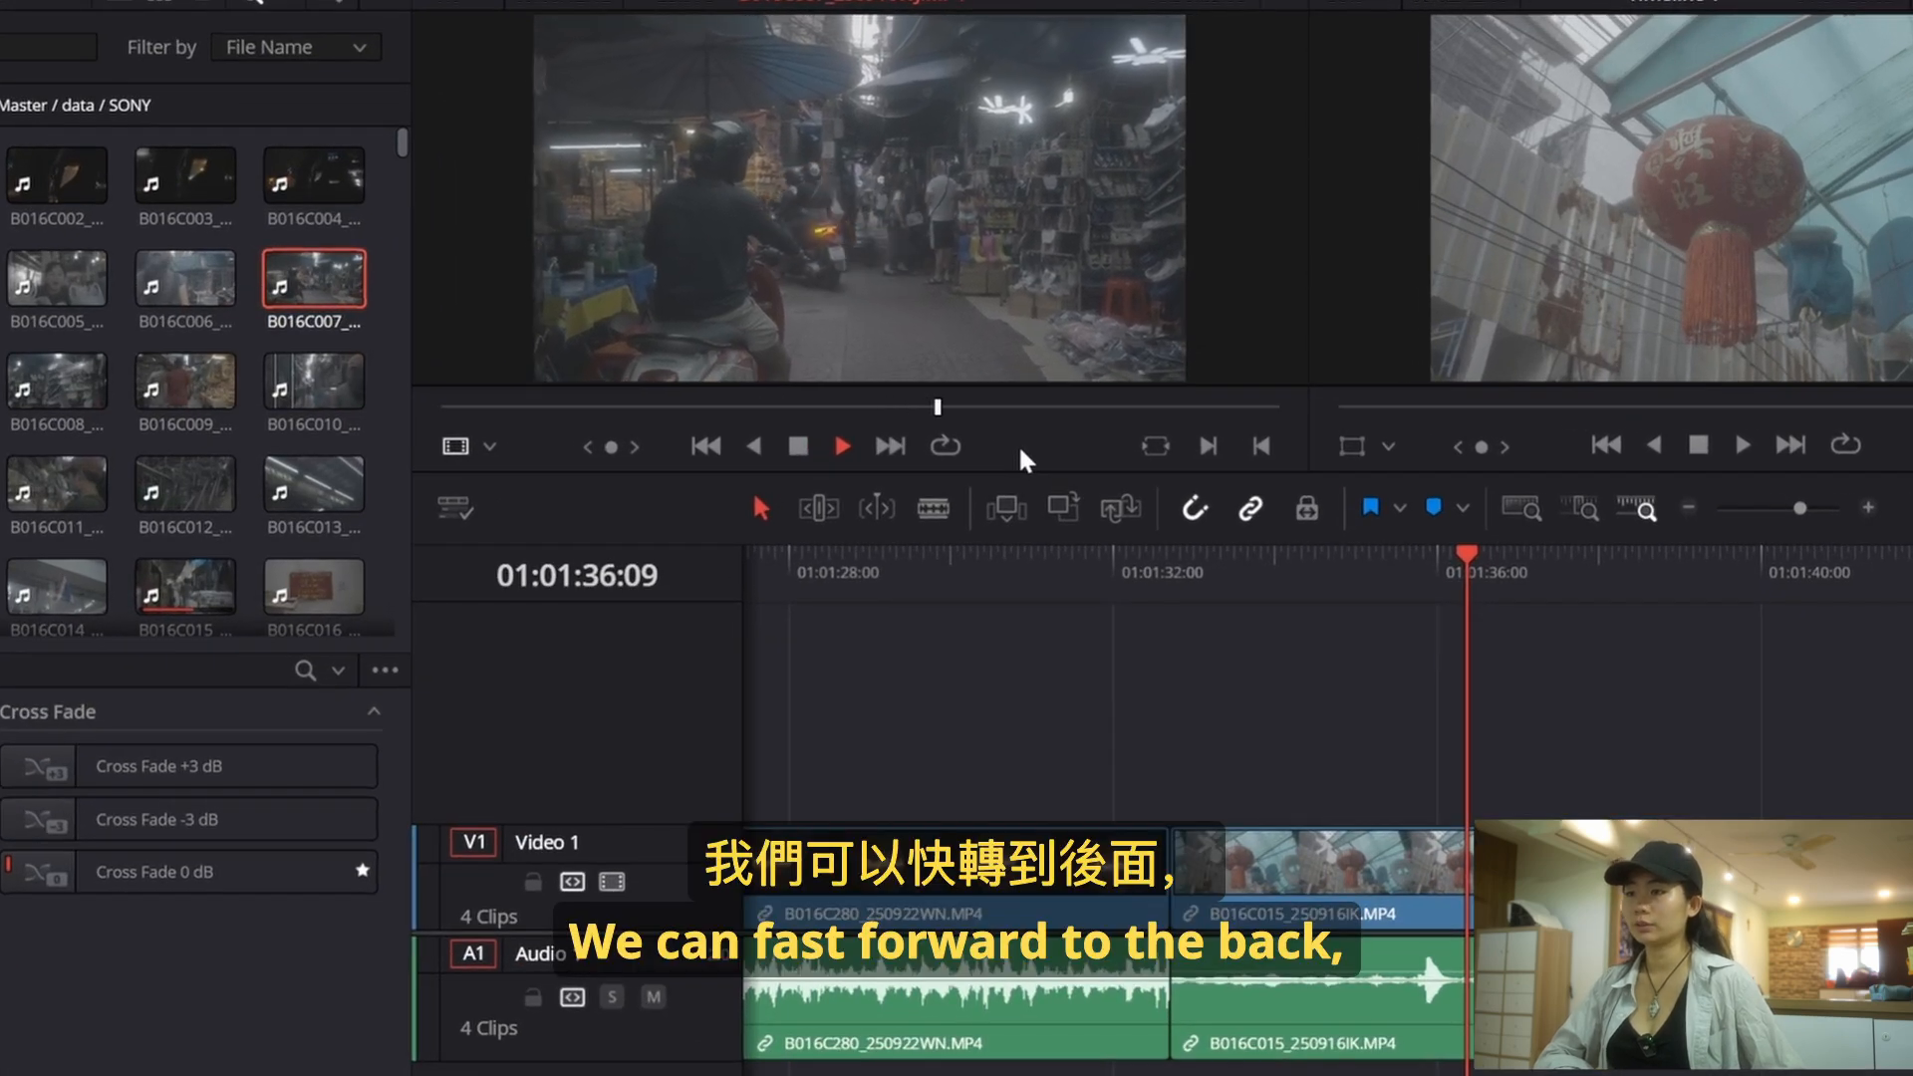
{"action": "key", "text": "space"}
{"action": "left_click", "coordinate": [902, 448]}
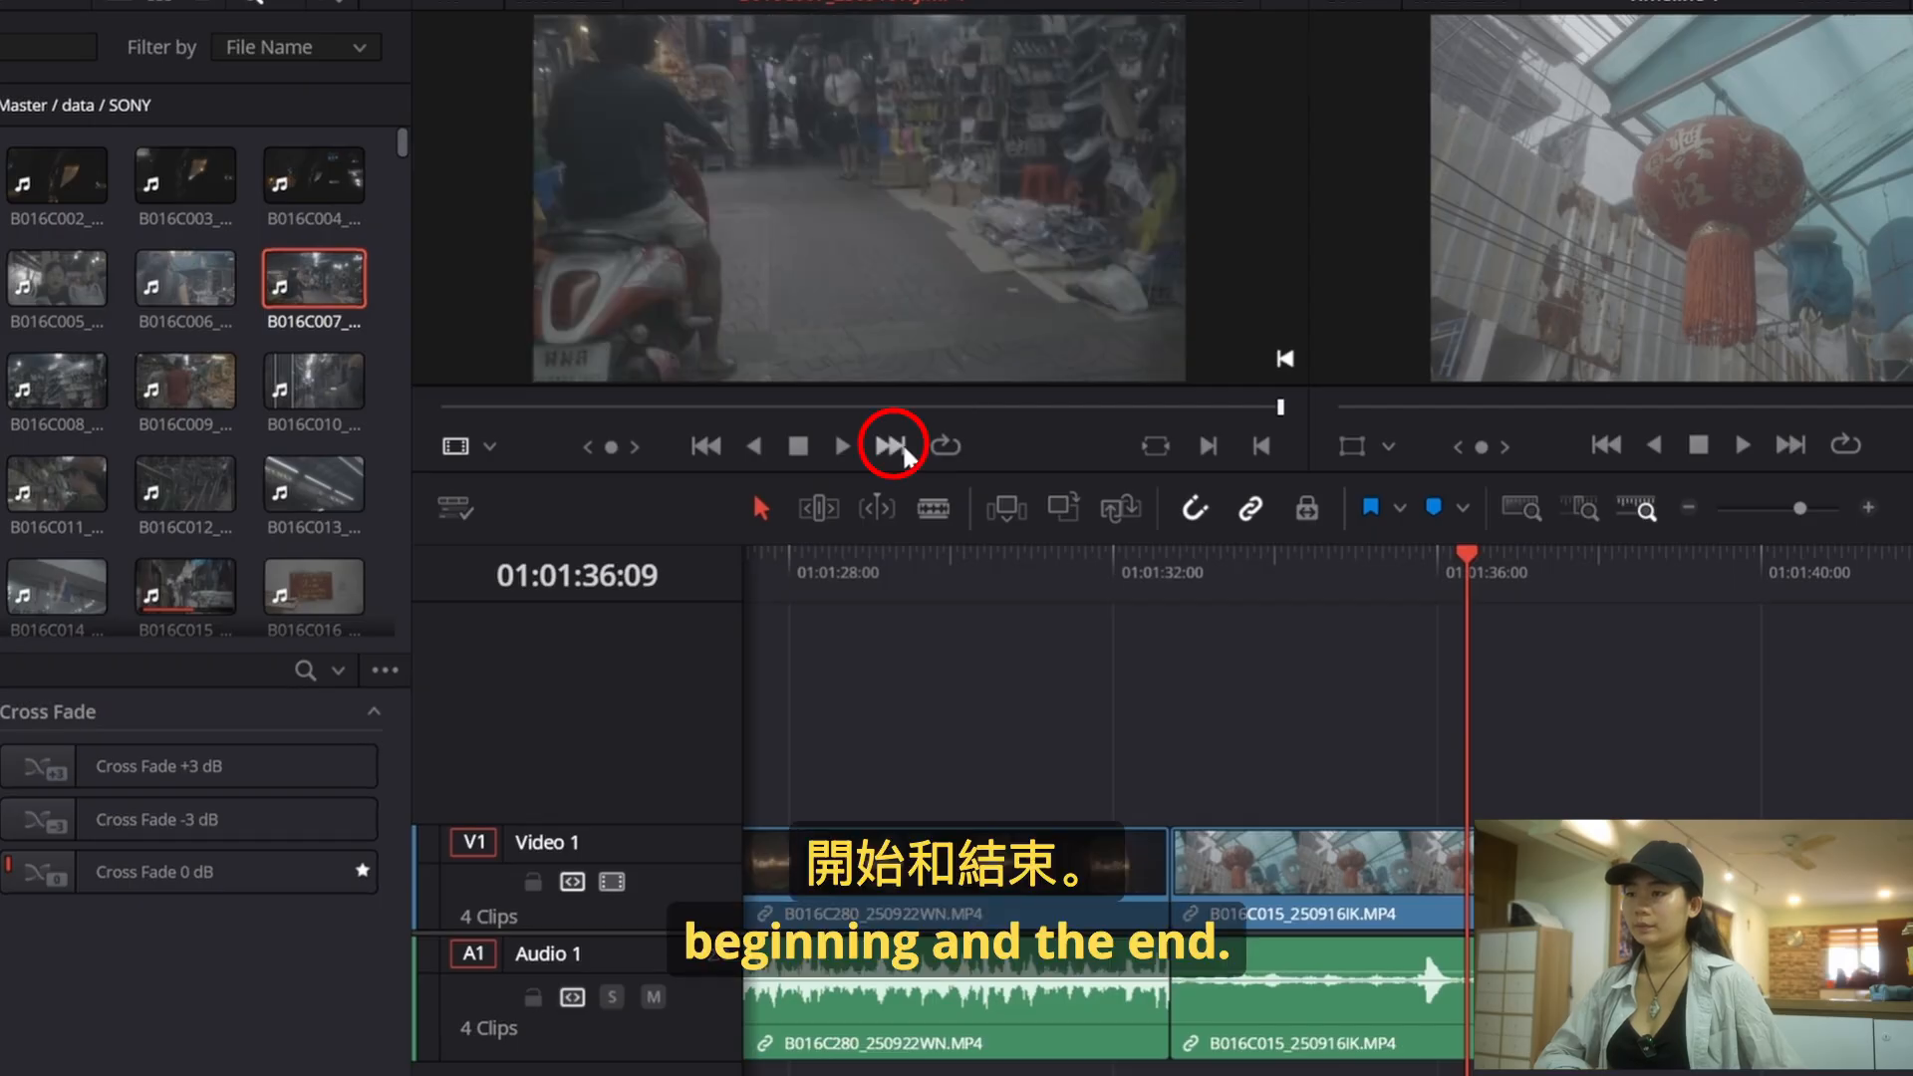
{"action": "left_click", "coordinate": [705, 446]}
{"action": "left_click", "coordinate": [837, 446]}
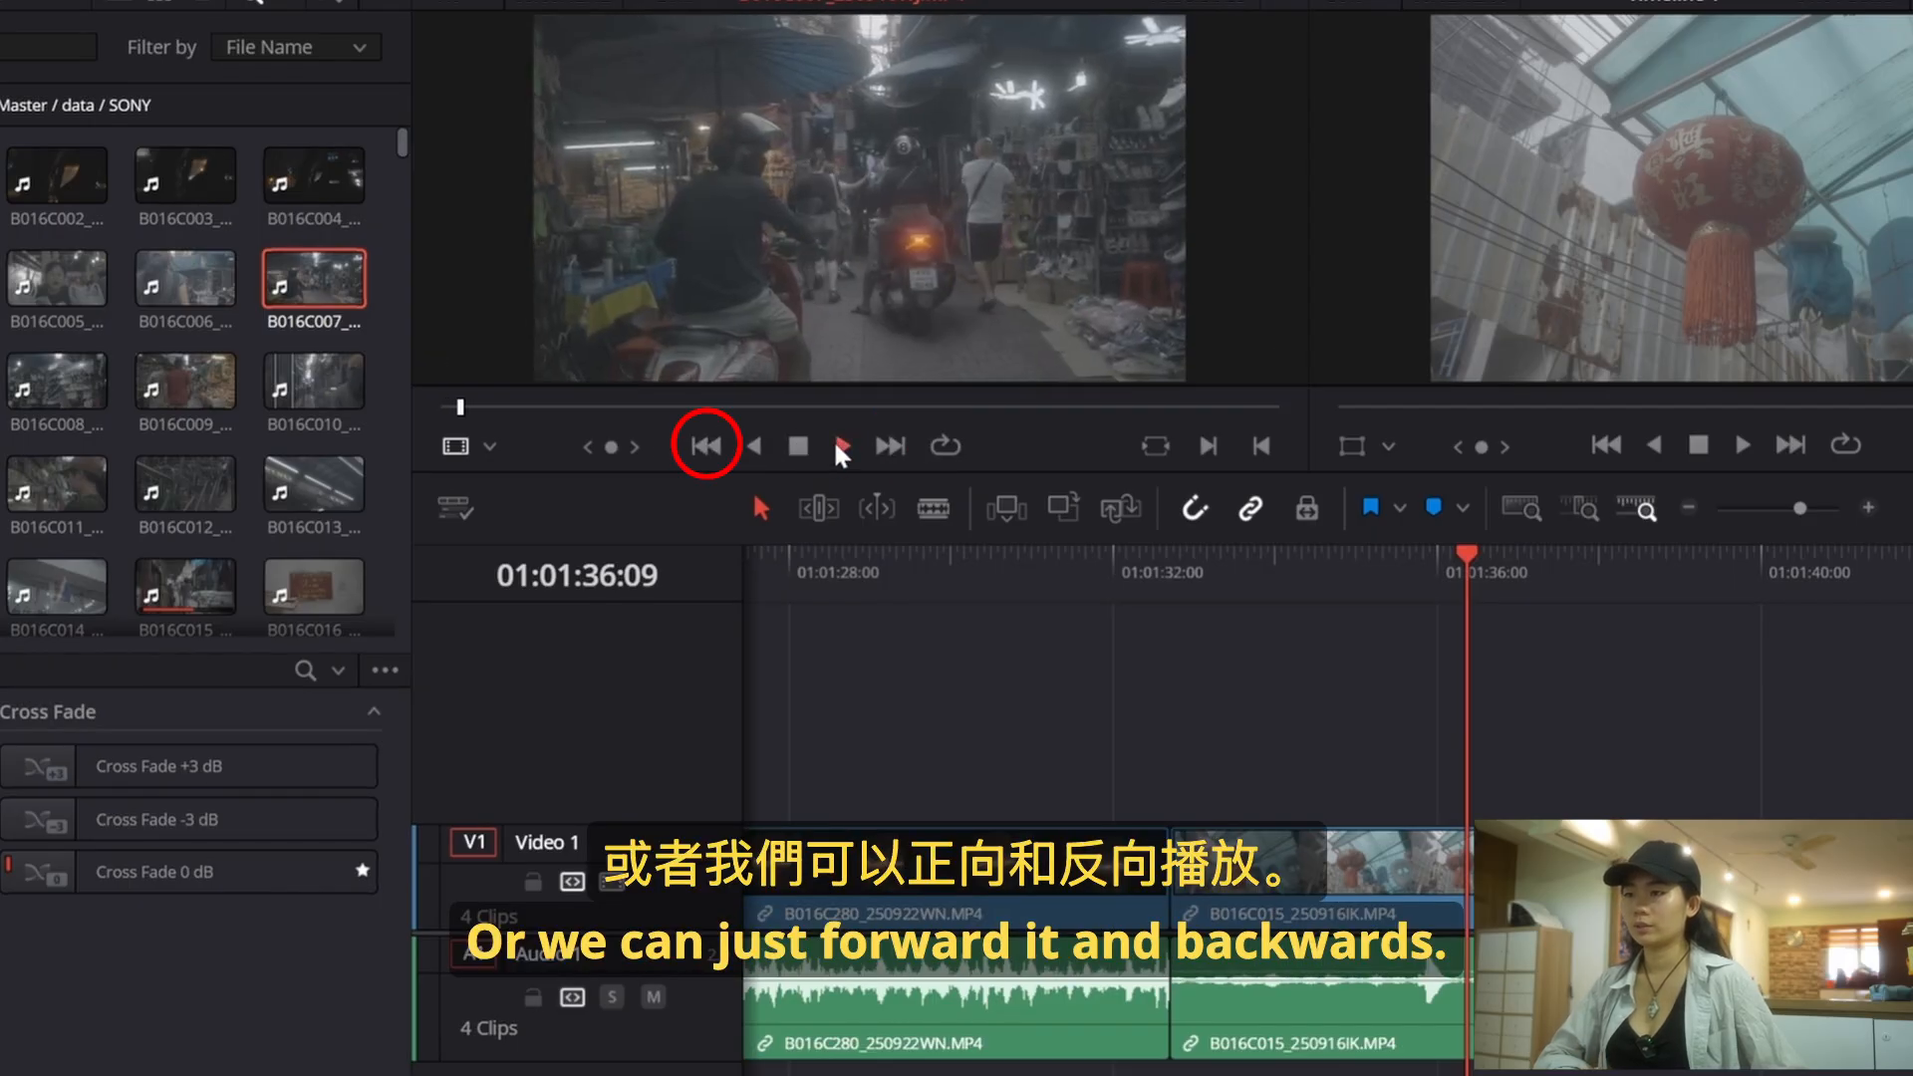
{"action": "left_click", "coordinate": [759, 446]}
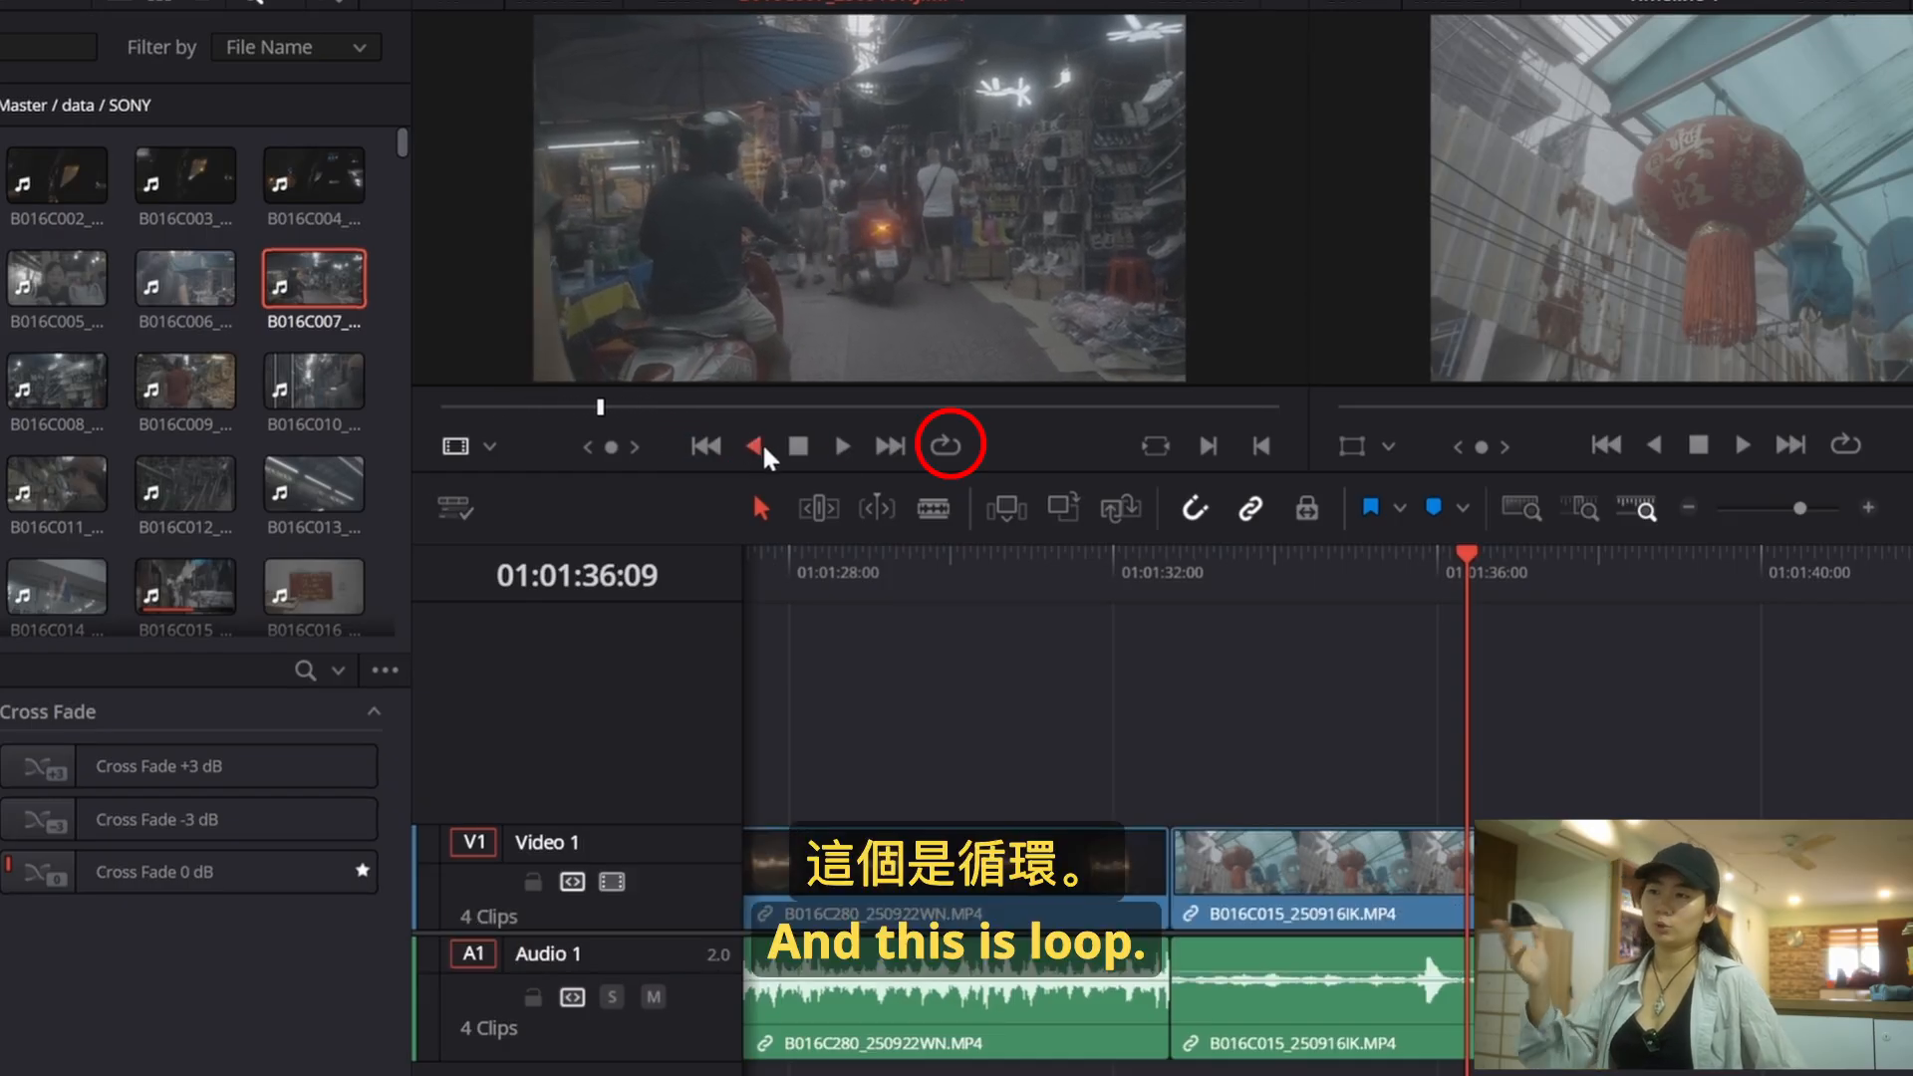
Step: Stop the reverse playback and mark an in point and an out point on clip B016C007 in the source viewer
{"action": "left_click", "coordinate": [761, 446]}
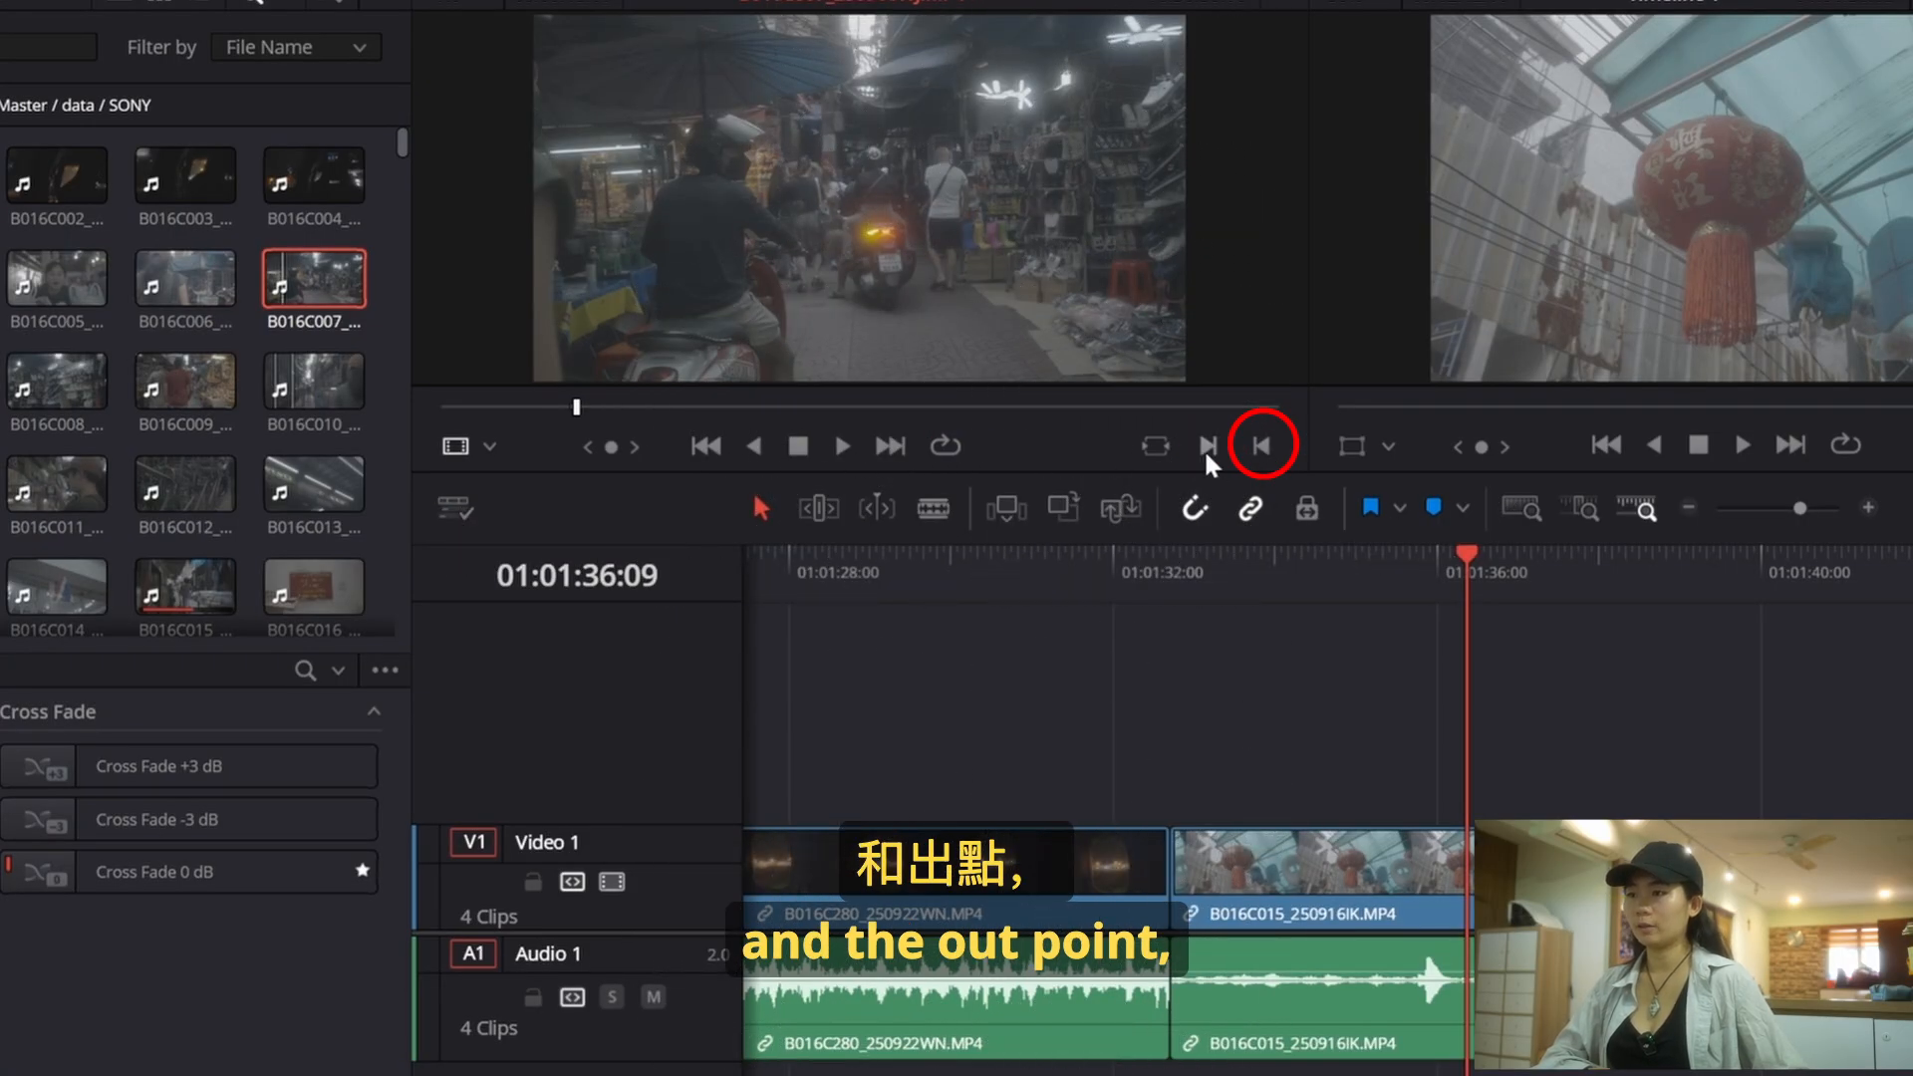
{"action": "left_click", "coordinate": [926, 408]}
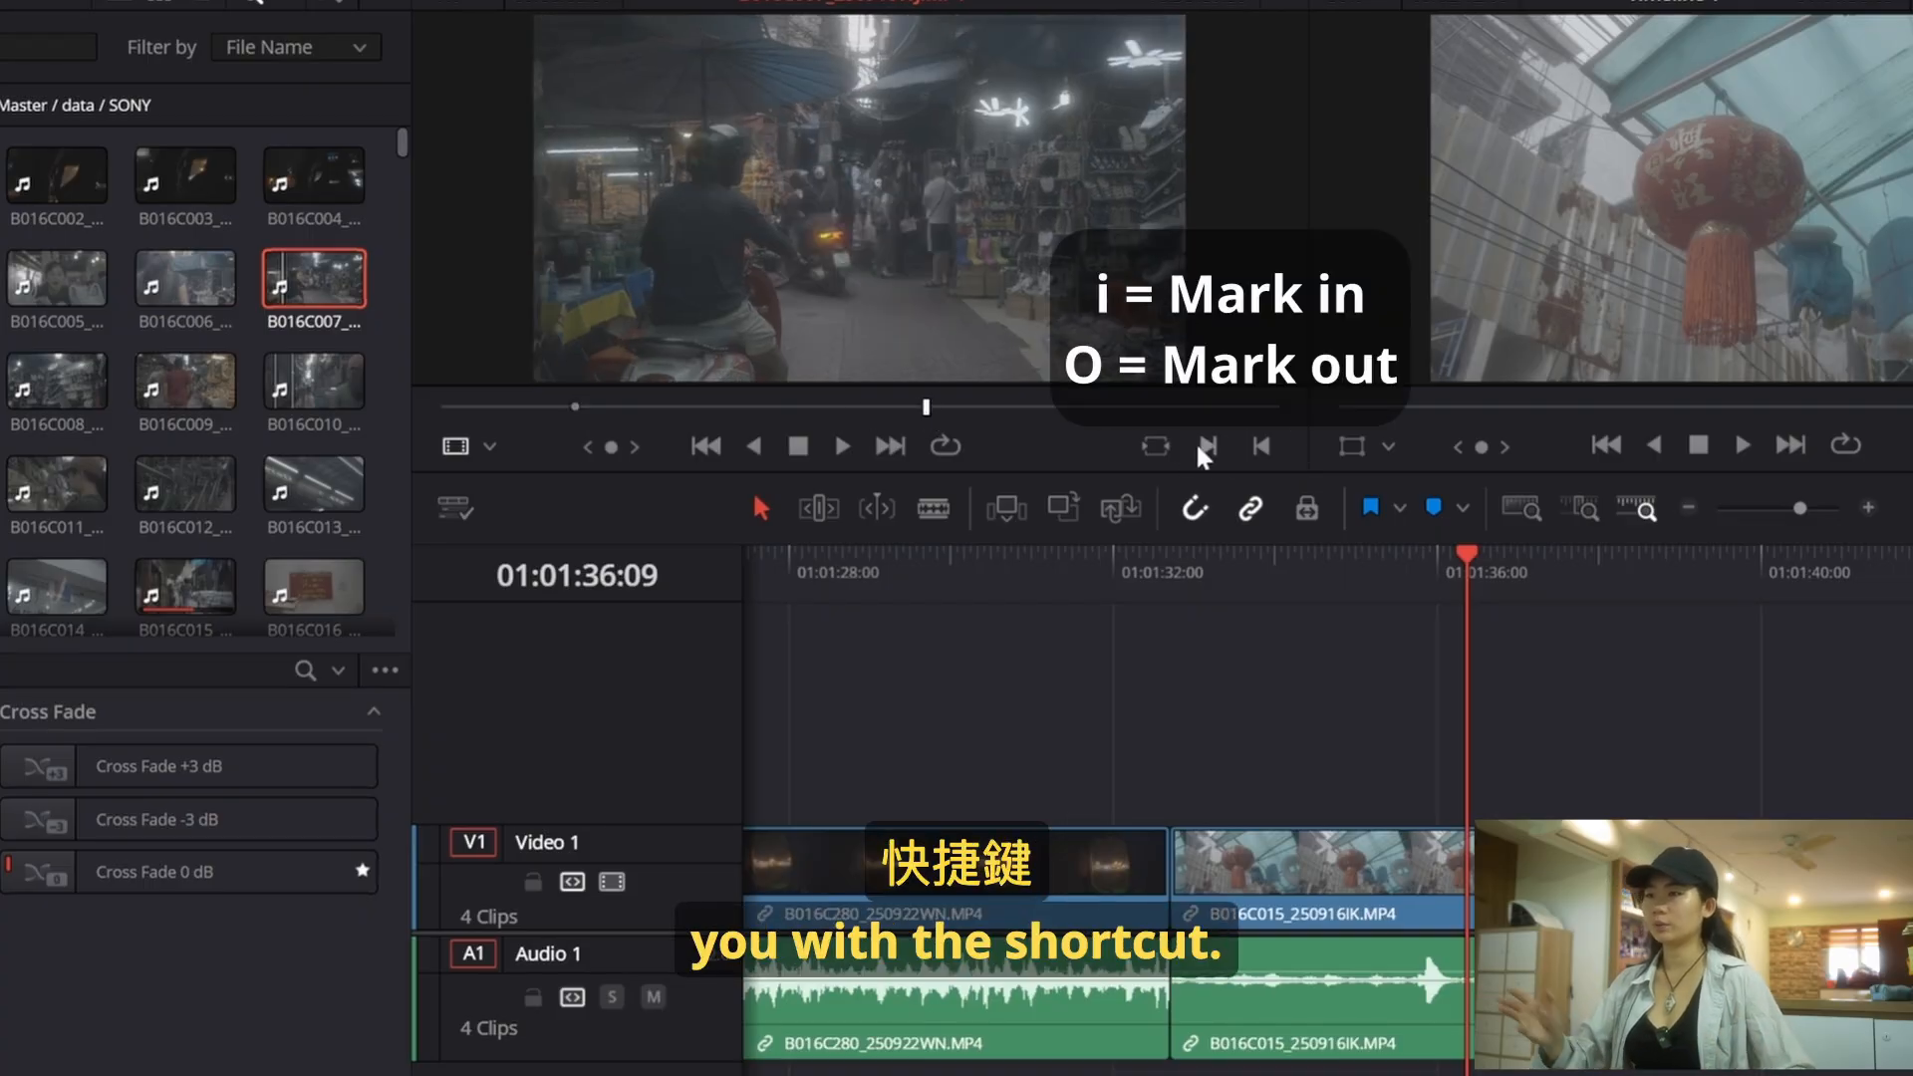
{"action": "left_click", "coordinate": [1255, 451]}
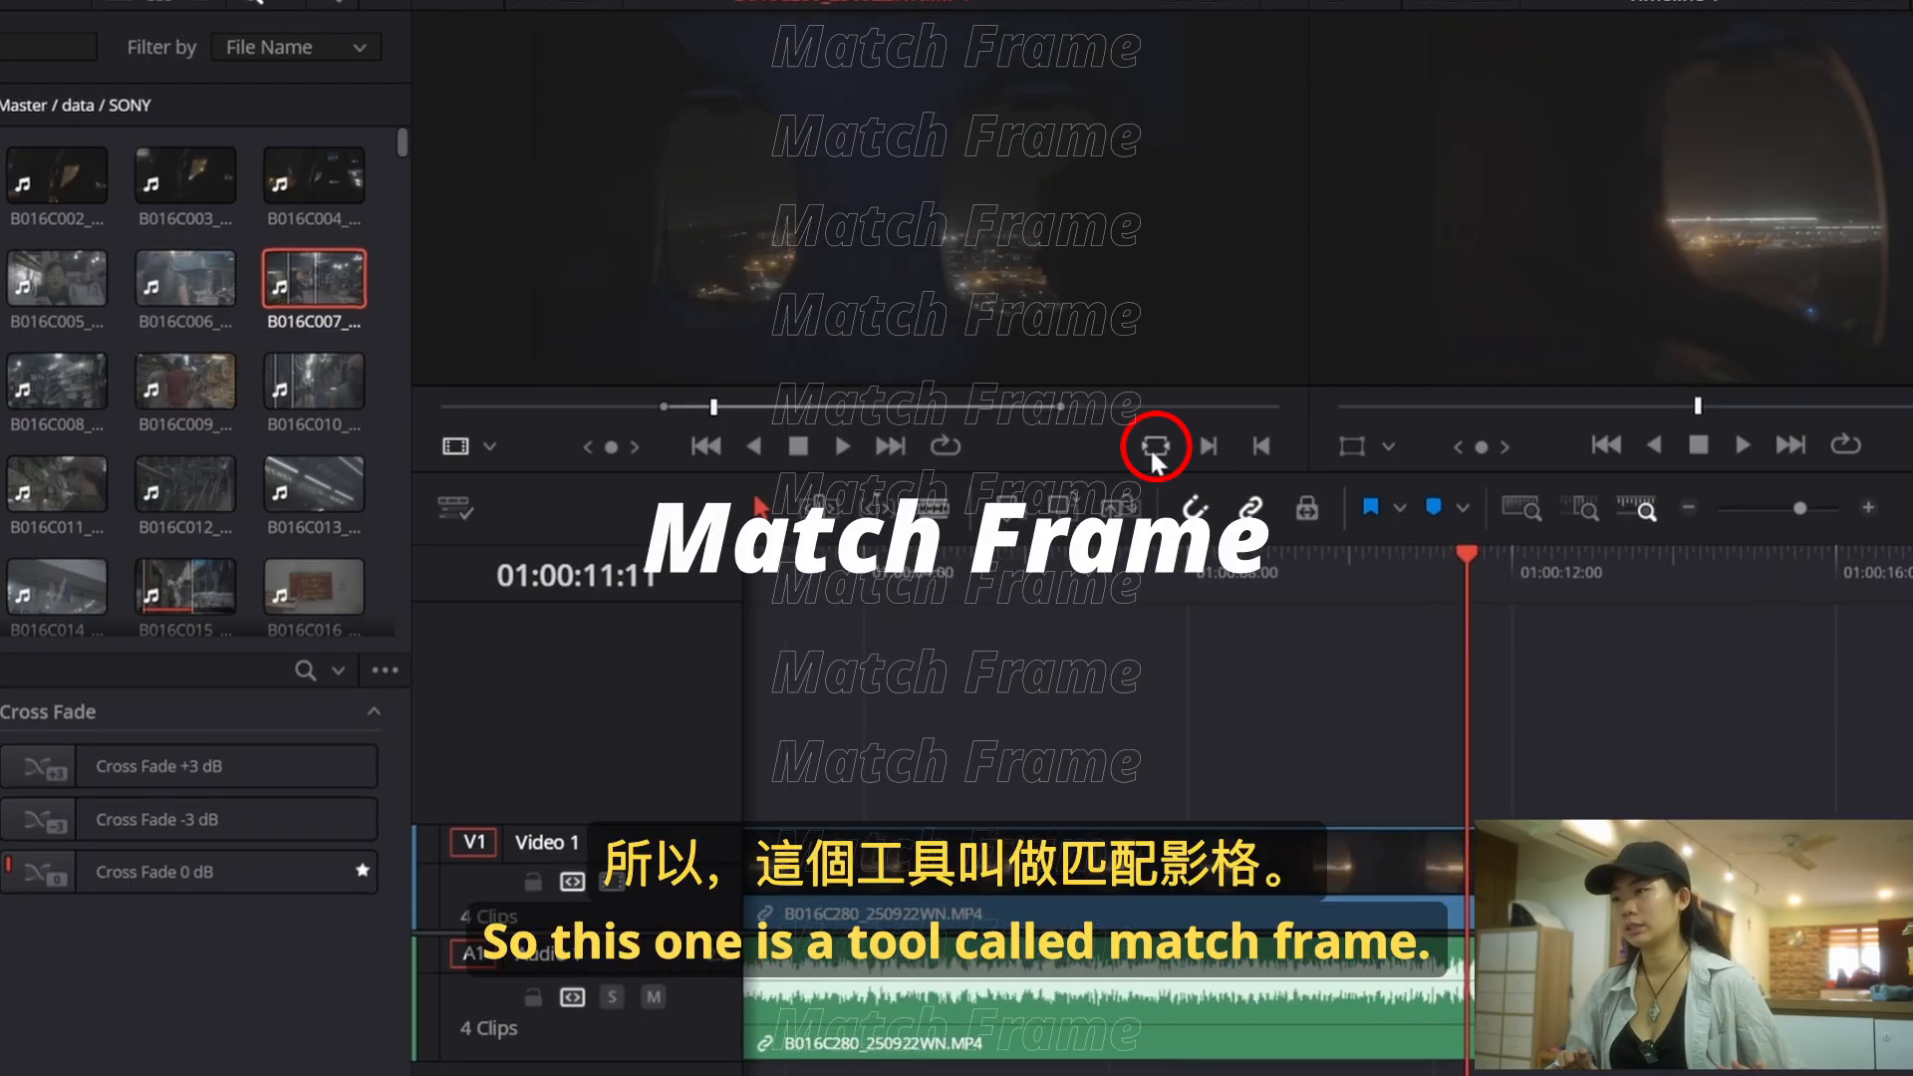
Step: Match the timeline to the source frame of B016C280 with Match Frame, and repeat it for the source frame at 00:40:15:20
{"action": "left_click", "coordinate": [1154, 447]}
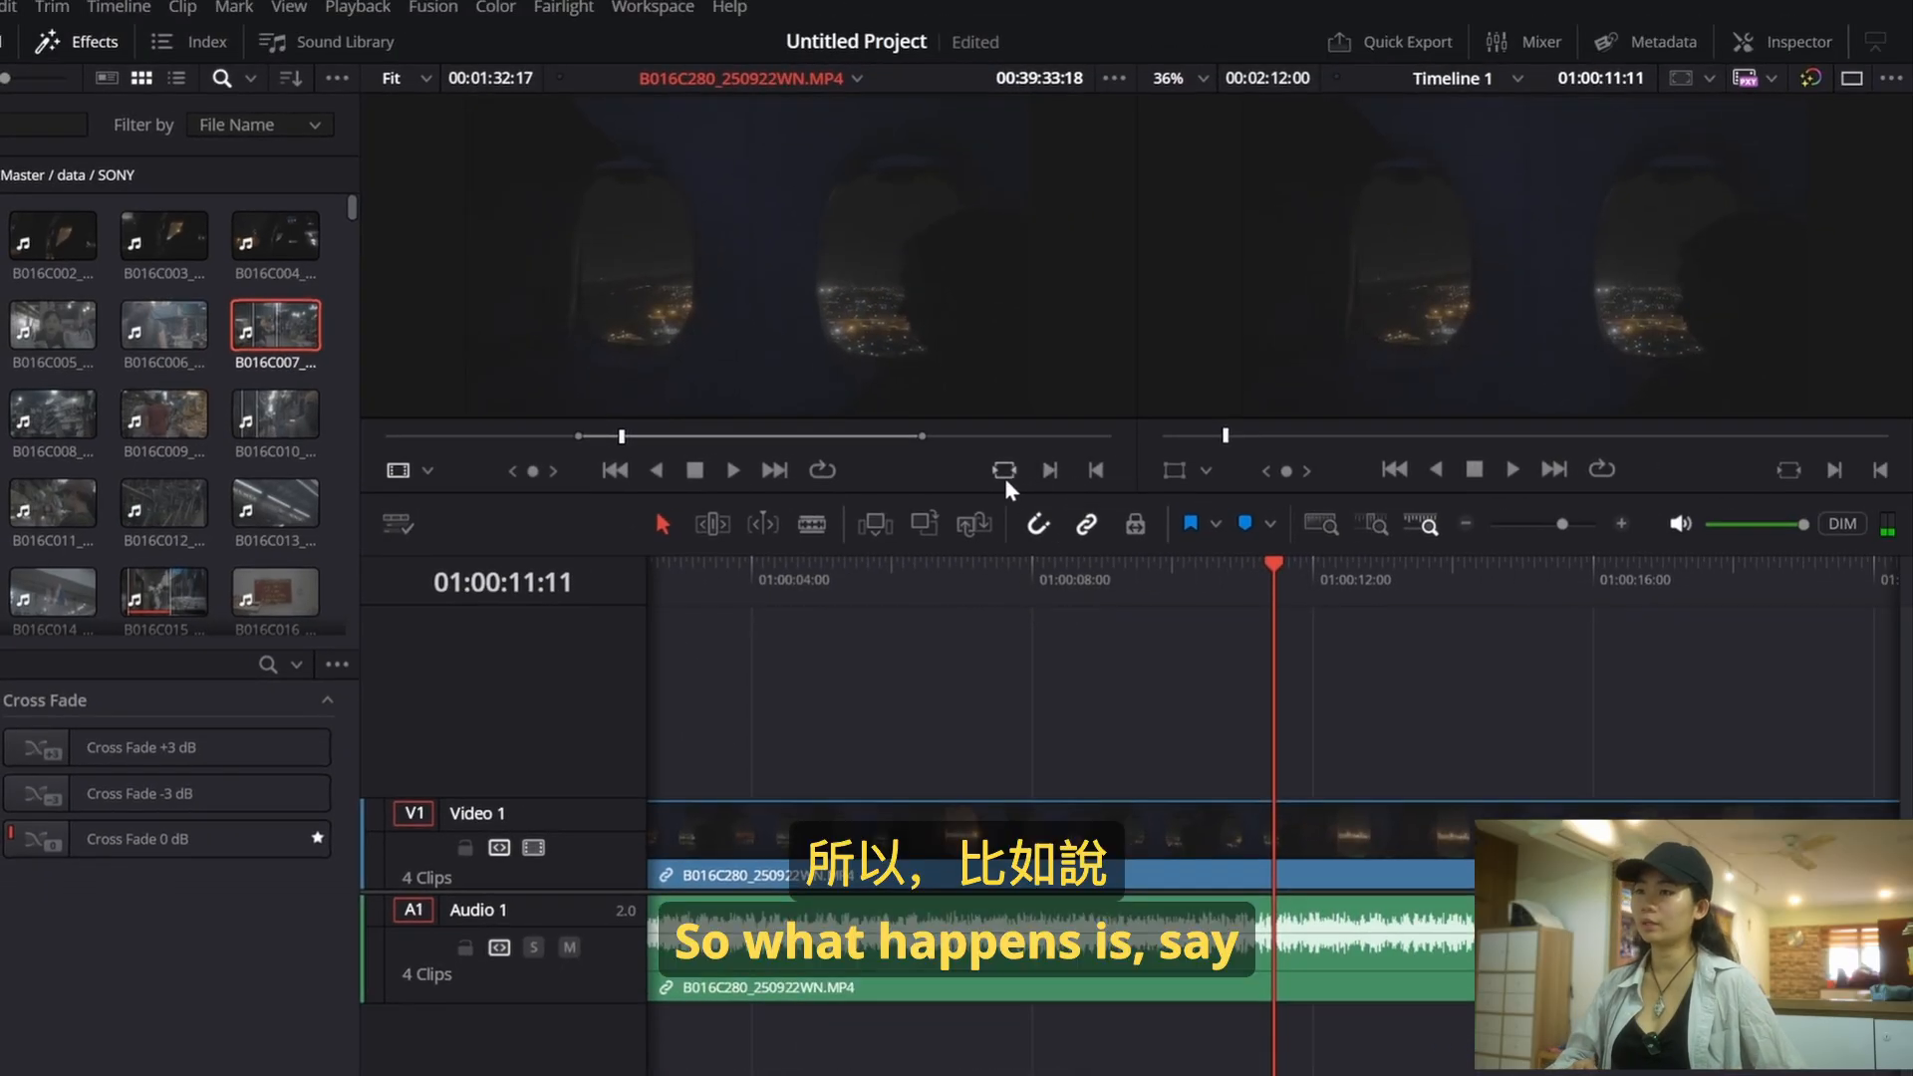
{"action": "left_click", "coordinate": [777, 439]}
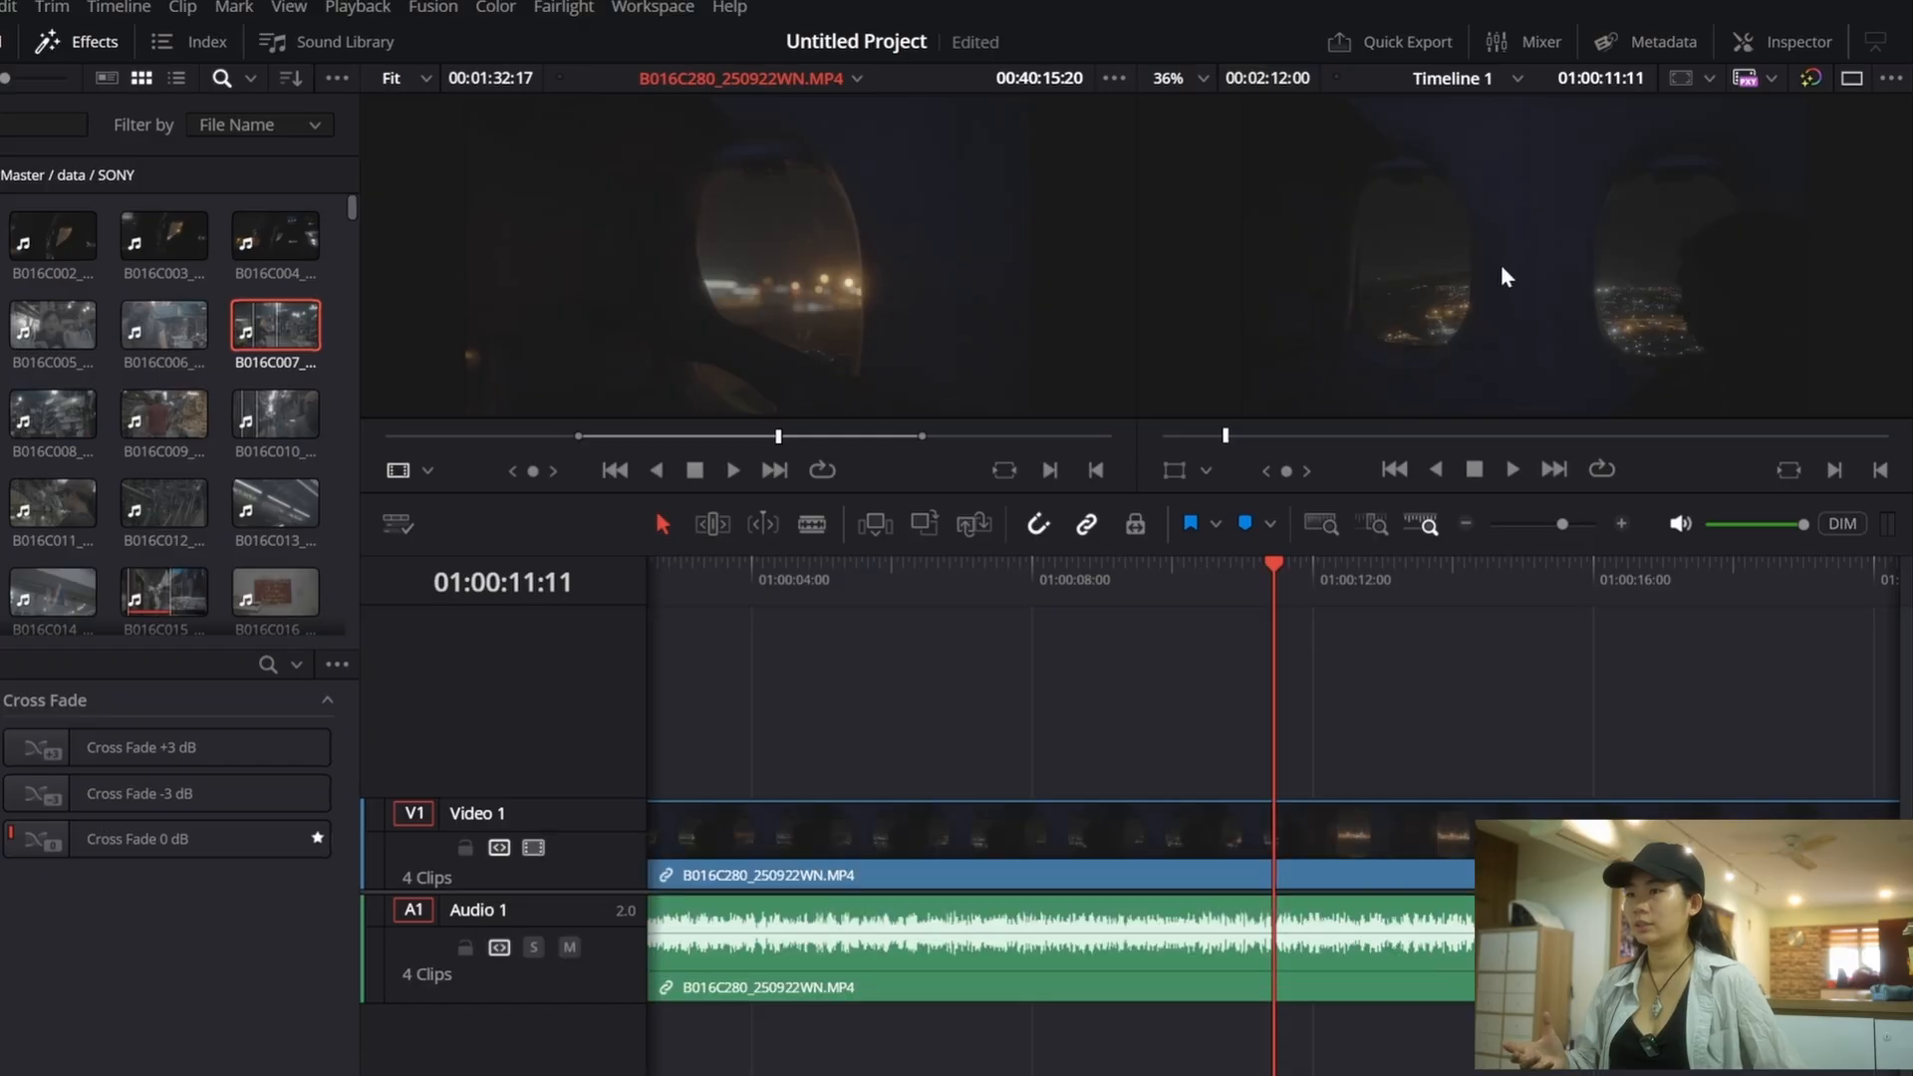
{"action": "left_click", "coordinate": [1007, 474]}
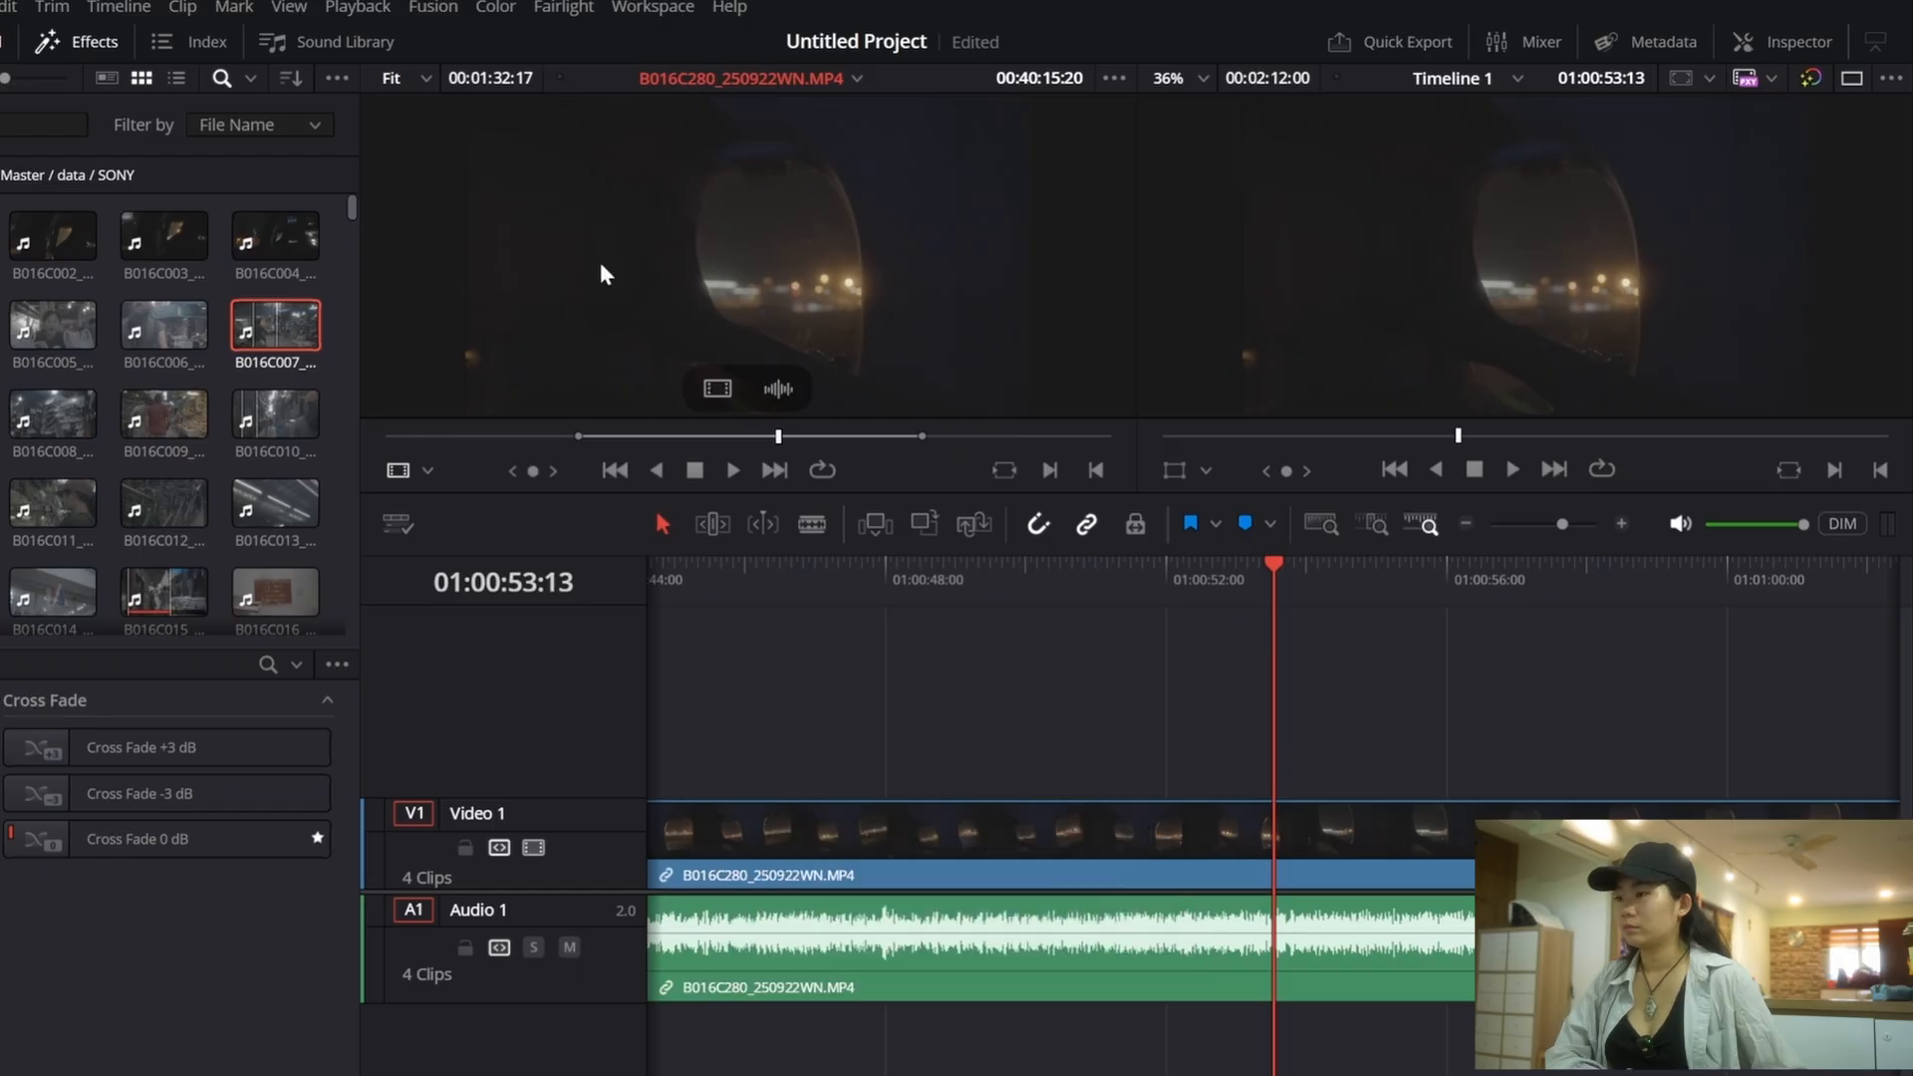
Step: Move the timeline playhead to 01:01:37:10 on the lantern clip and use Match Frame to load that frame in the source viewer
{"action": "scroll", "coordinate": [1441, 719], "scroll_direction": "right", "scroll_amount": 5}
{"action": "scroll", "coordinate": [1435, 728], "scroll_direction": "down", "scroll_amount": 5}
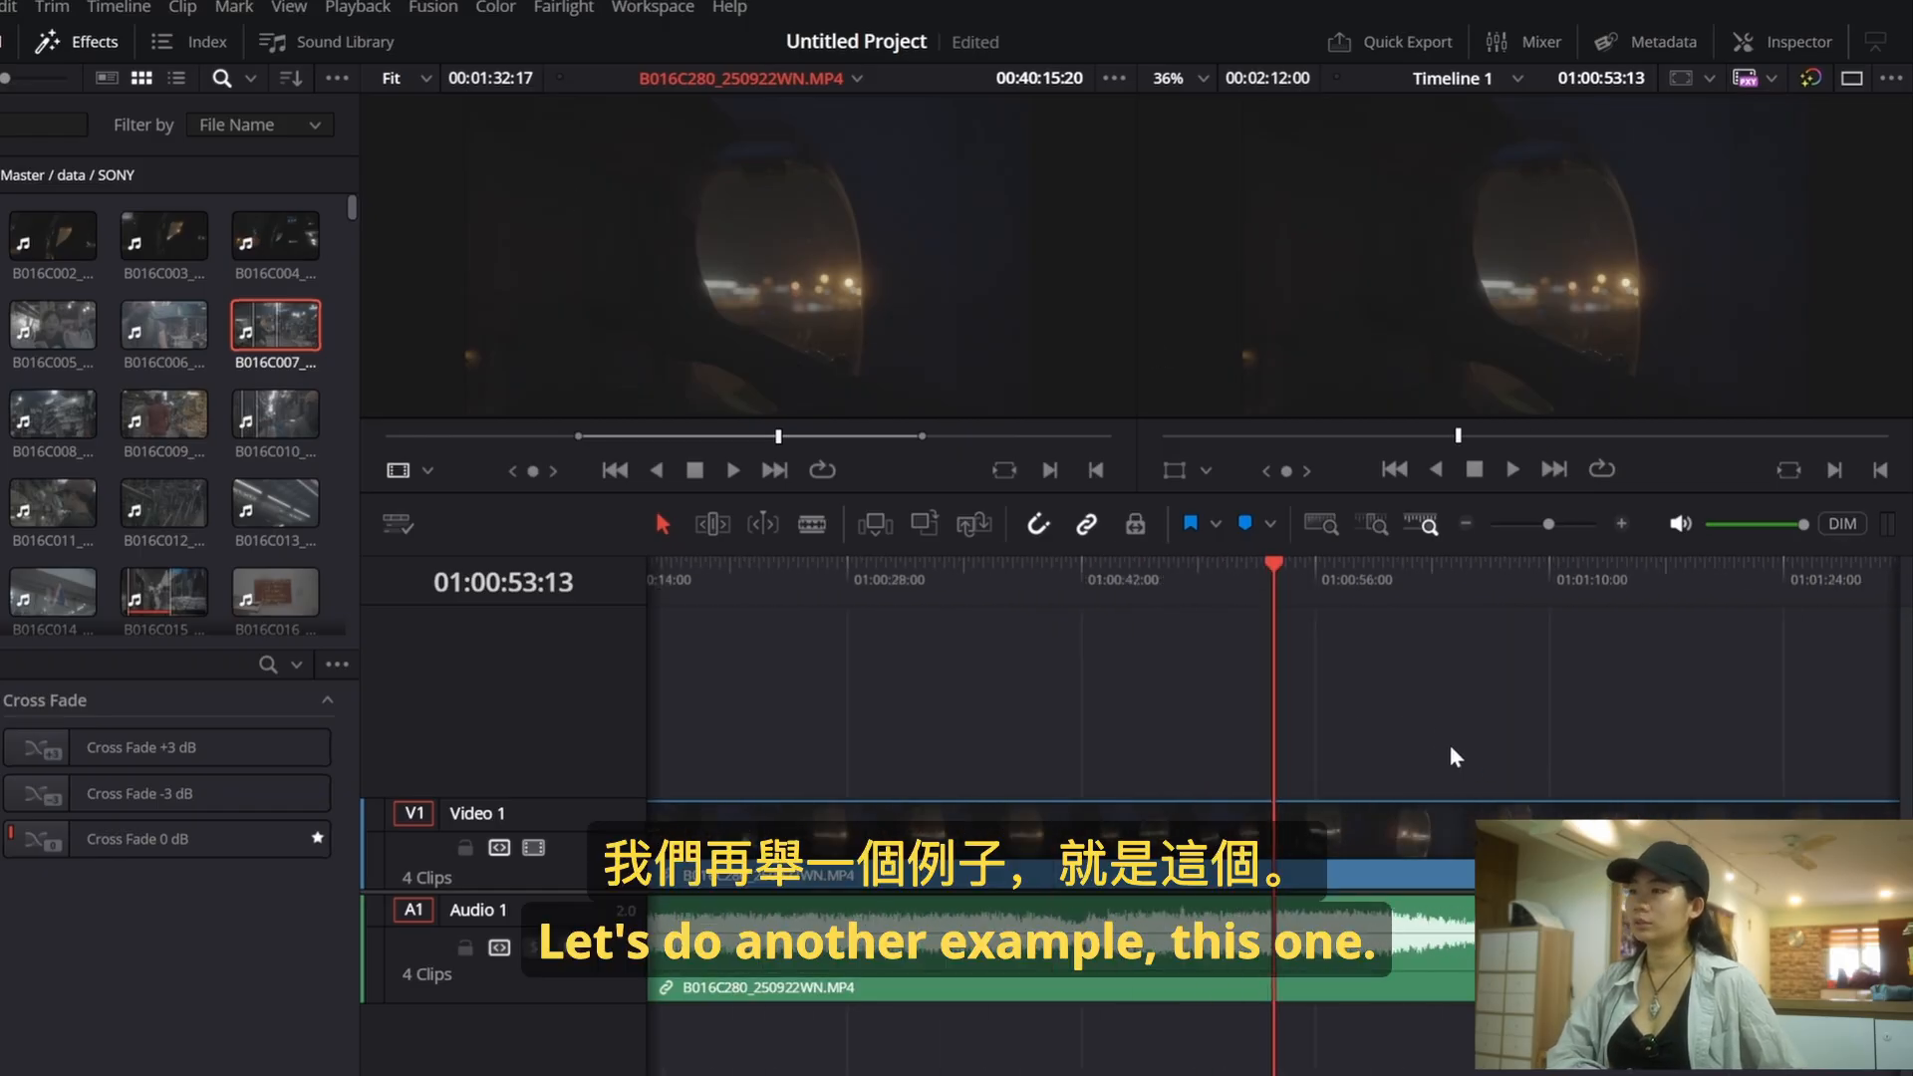
{"action": "left_click", "coordinate": [1317, 570]}
{"action": "left_click_drag", "start_coordinate": [1316, 582], "coordinate": [1287, 592]}
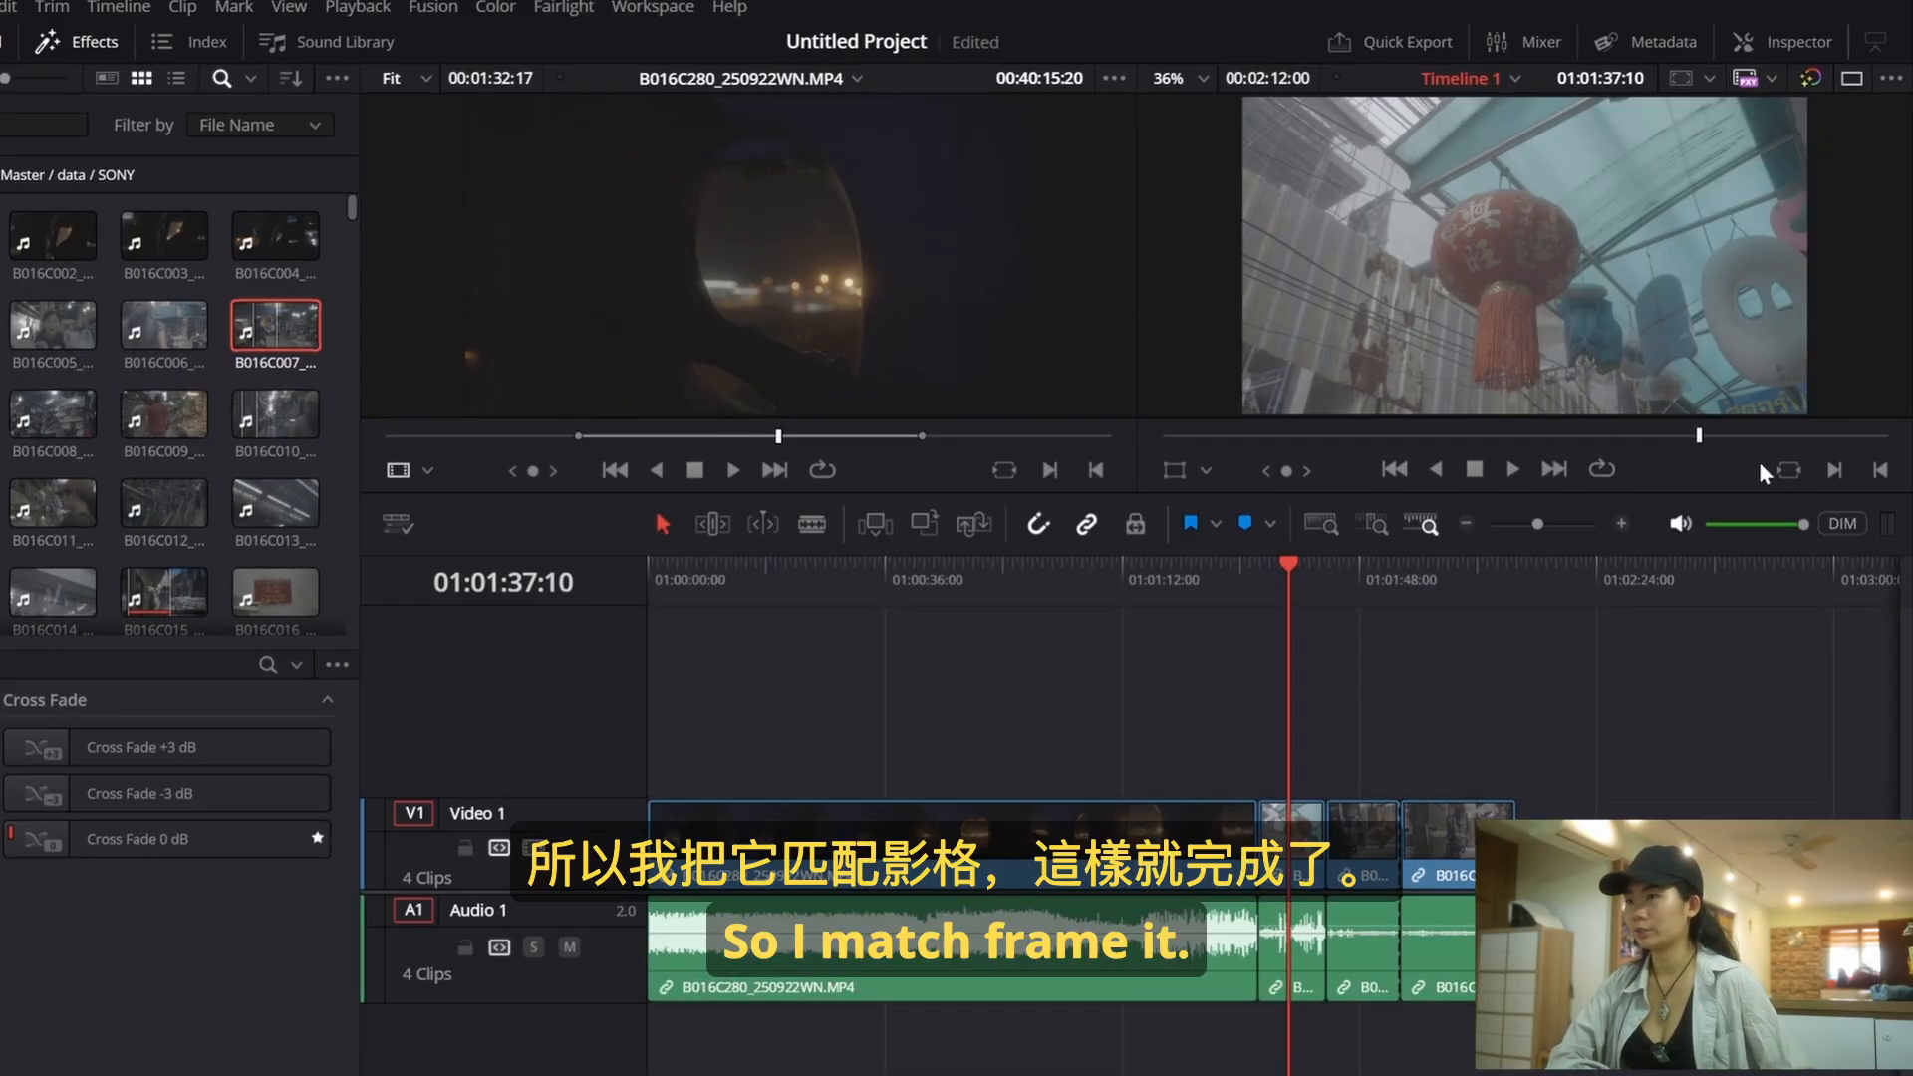
{"action": "left_click", "coordinate": [1788, 477]}
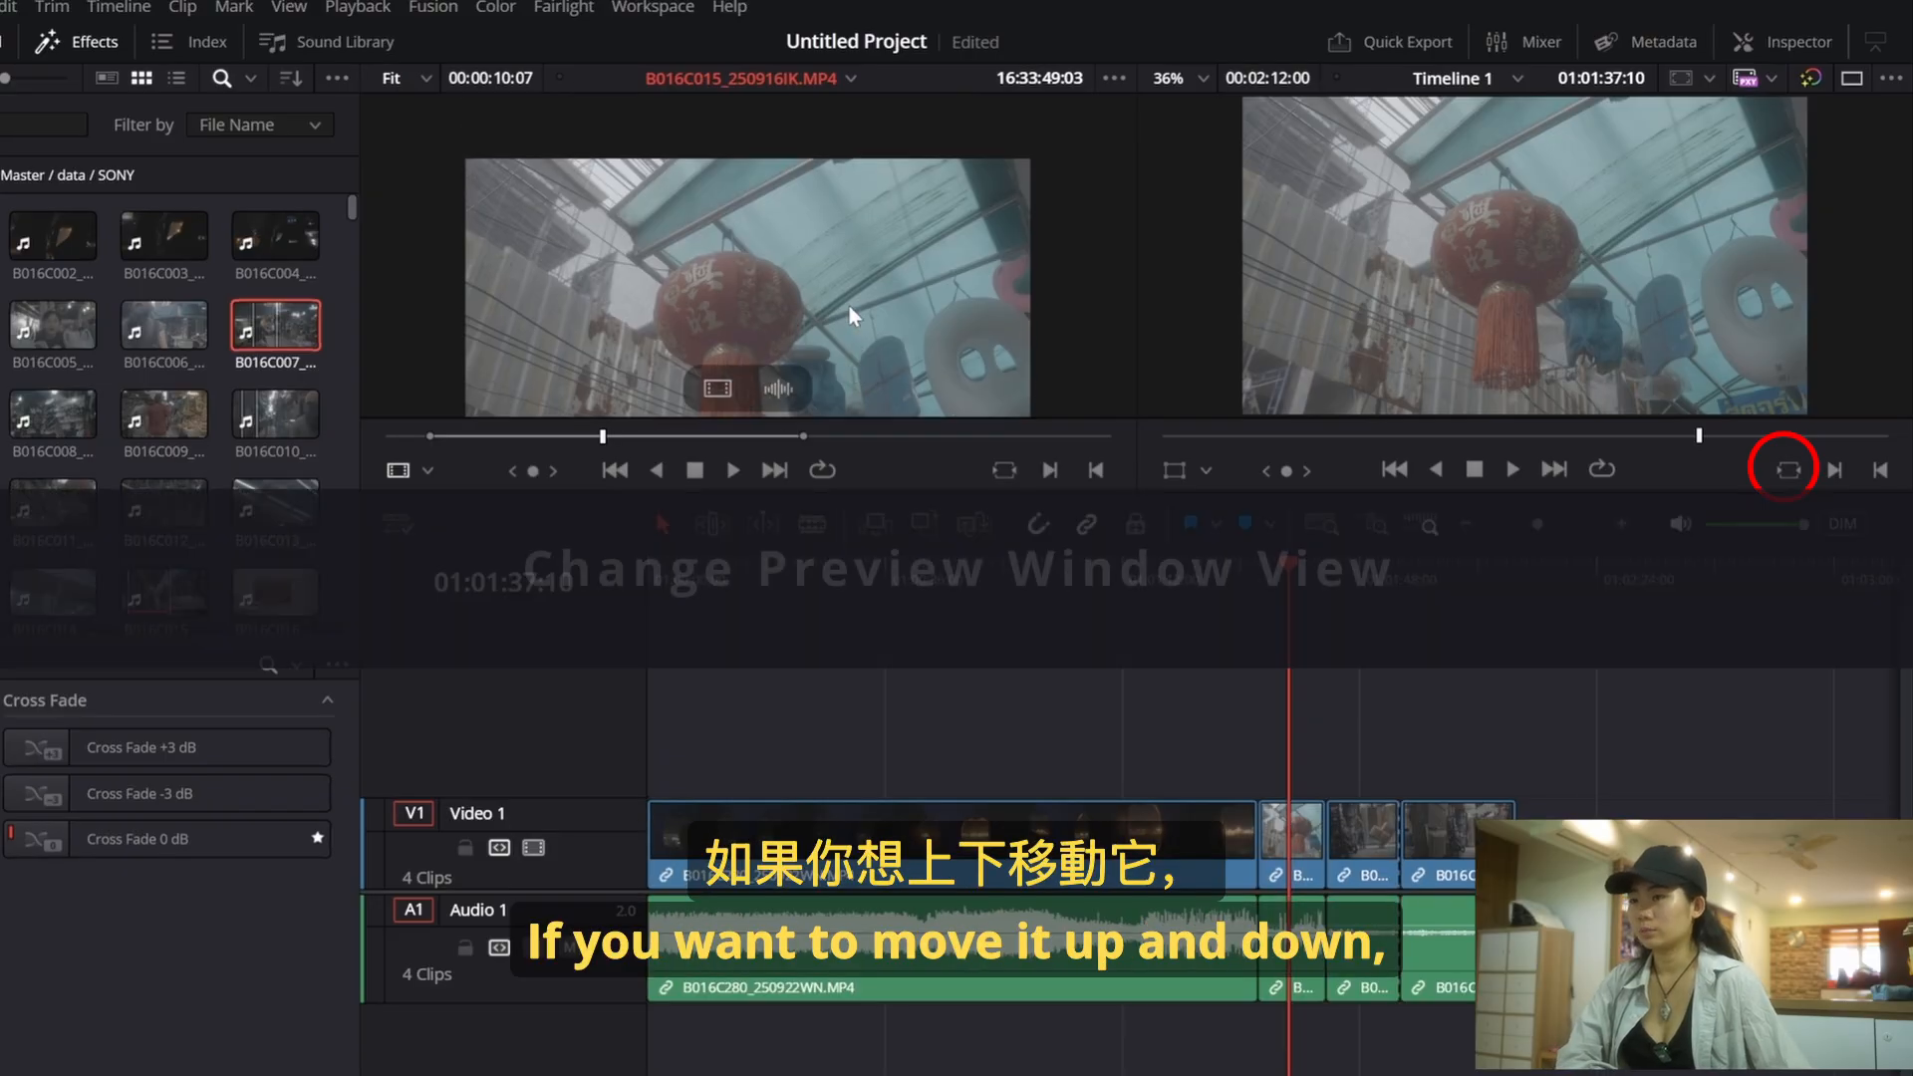
Step: Pan the B016C015 image vertically in the source viewer, zoom it in and out up to 58%, and reposition it freely
{"action": "scroll", "coordinate": [847, 303], "scroll_direction": "up", "scroll_amount": 3, "text": "ctrl"}
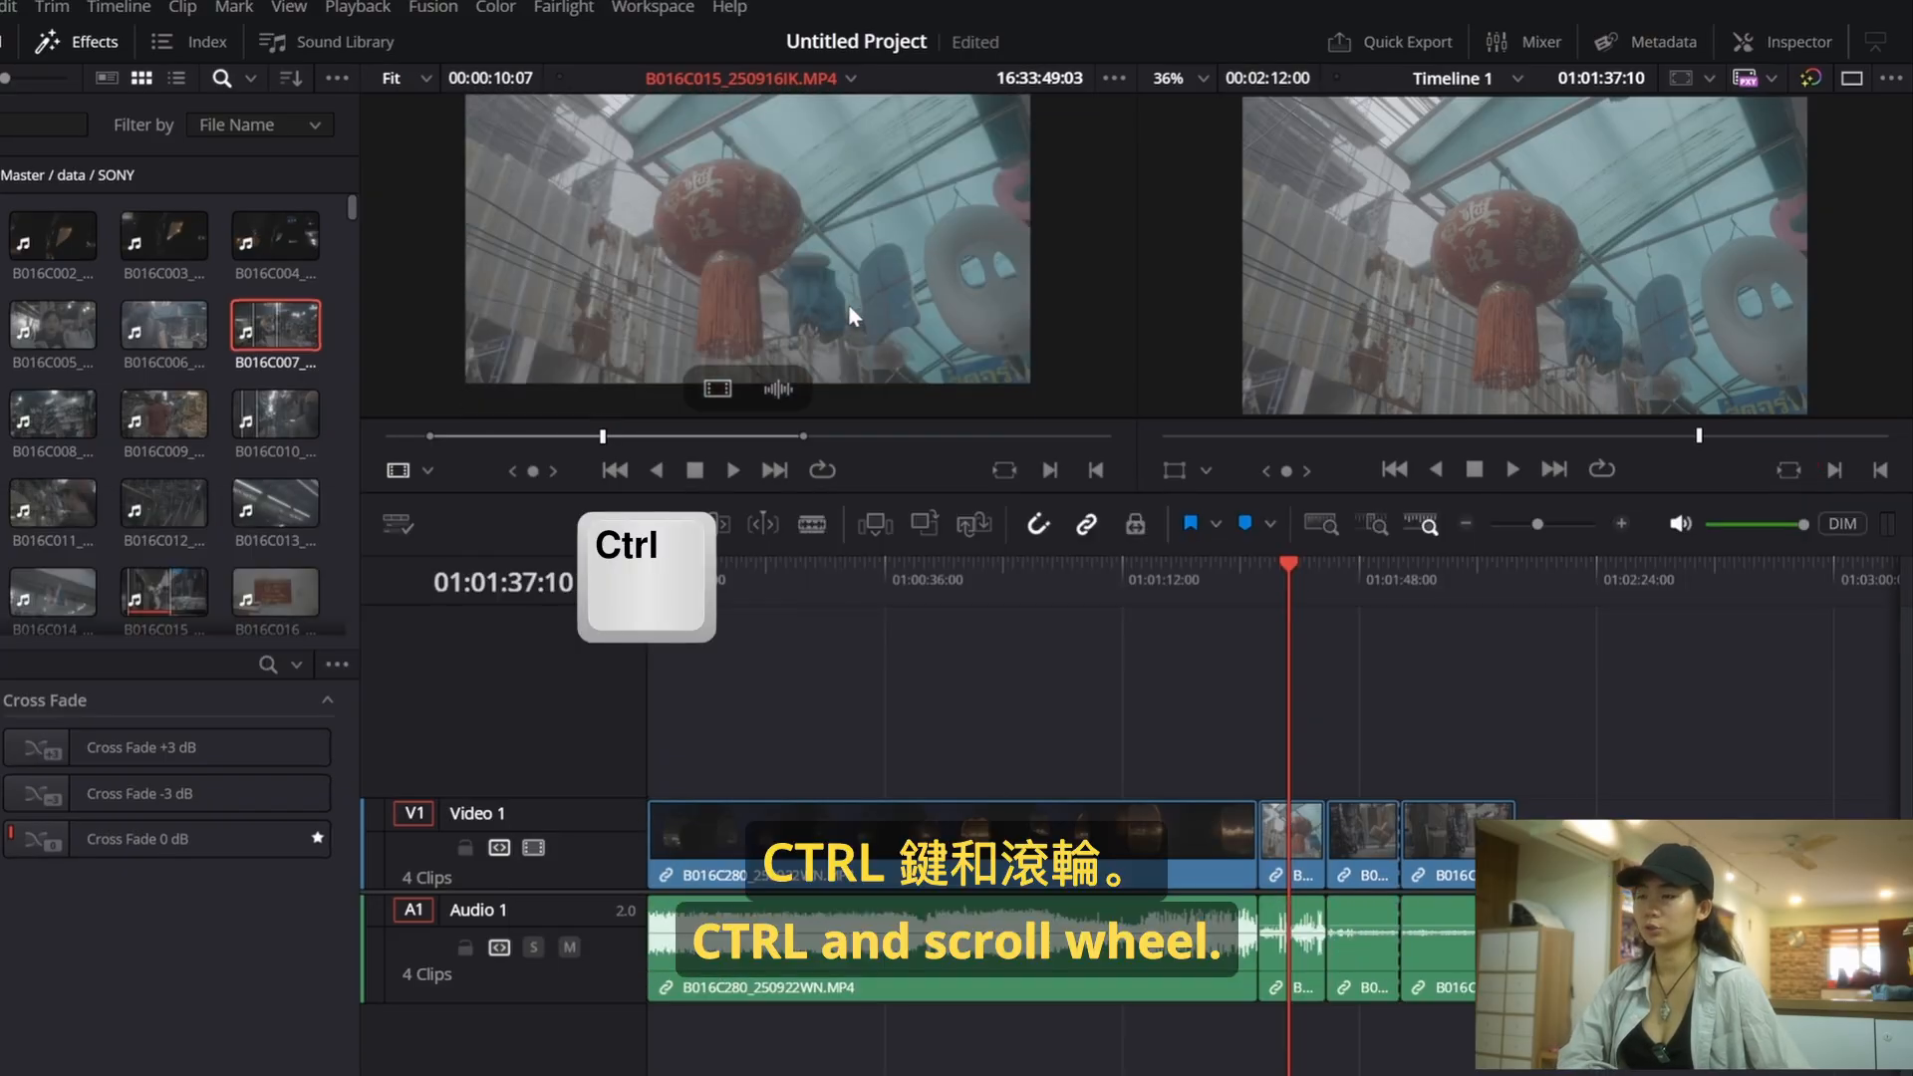
{"action": "scroll", "coordinate": [849, 307], "scroll_direction": "up", "scroll_amount": 5}
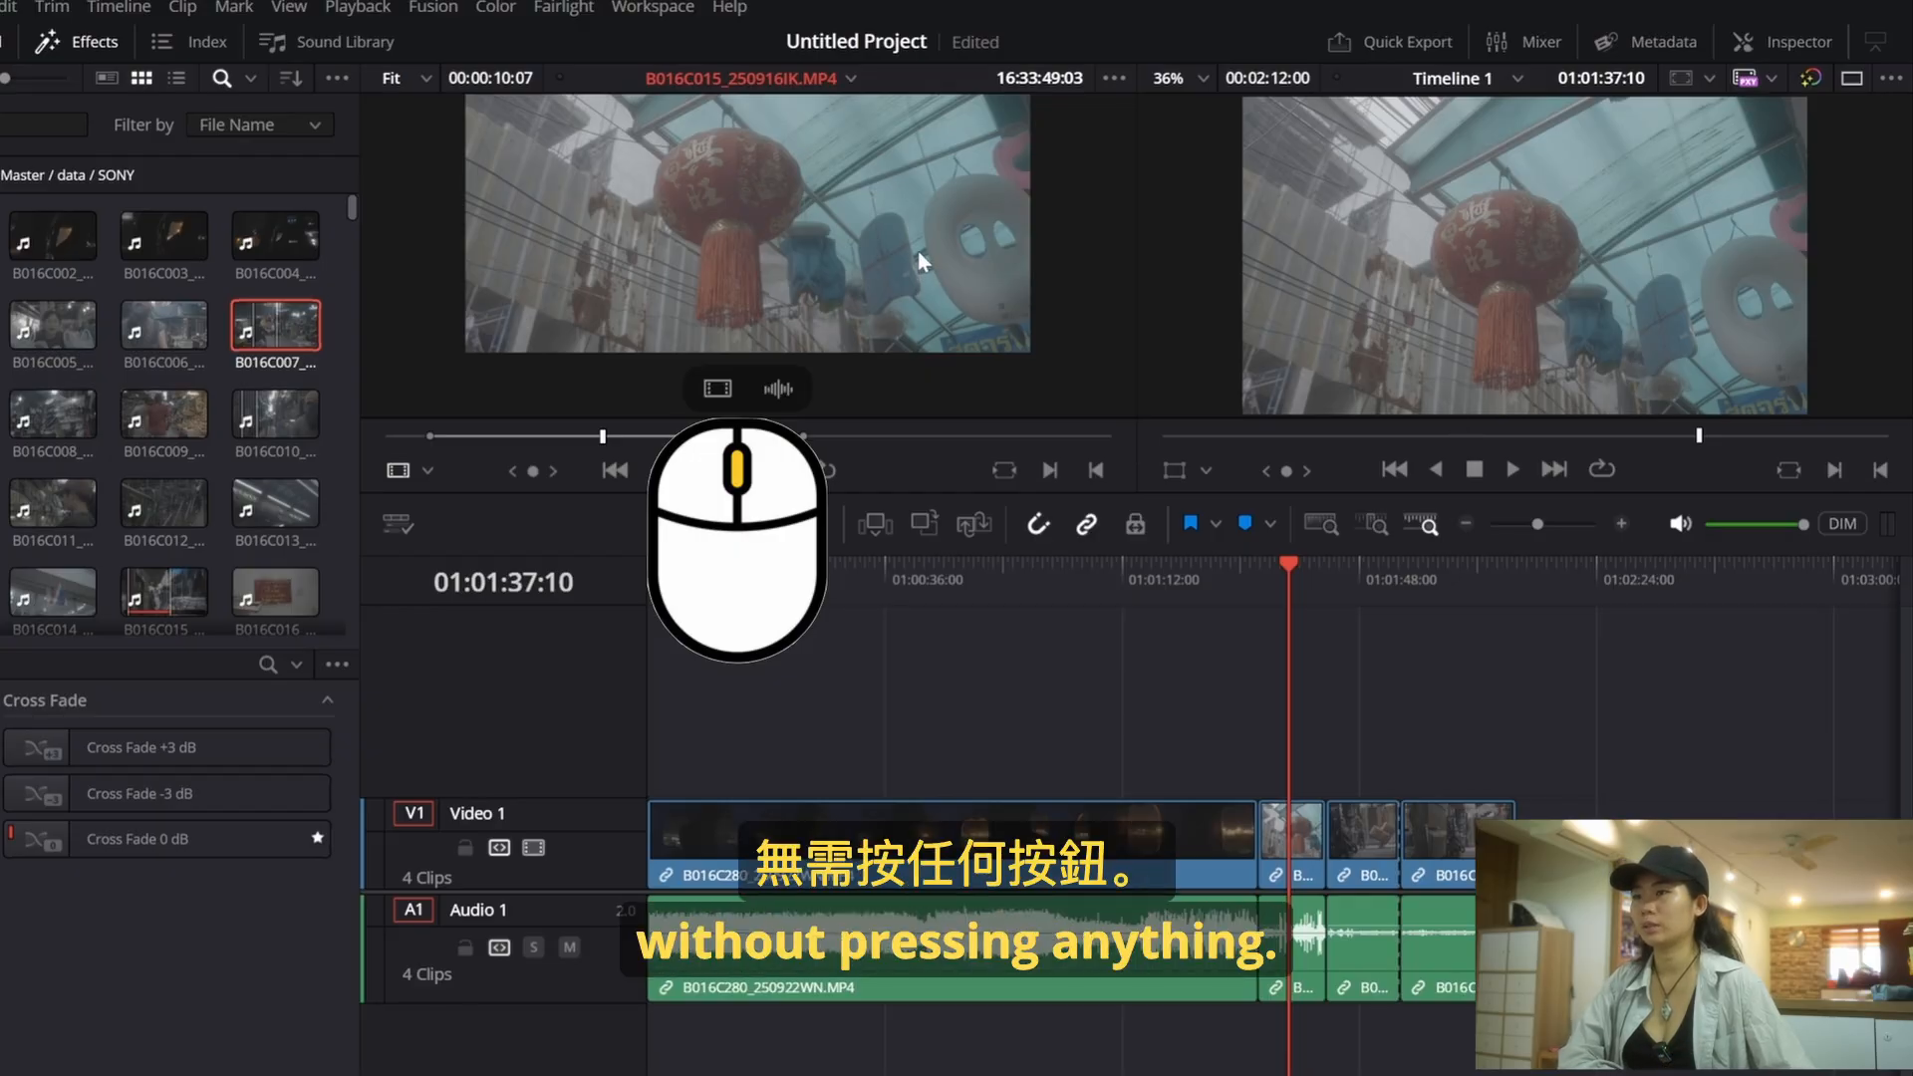
{"action": "scroll", "coordinate": [917, 251], "scroll_direction": "up", "scroll_amount": 2}
{"action": "scroll", "coordinate": [915, 242], "scroll_direction": "up", "scroll_amount": 2}
{"action": "scroll", "coordinate": [913, 237], "scroll_direction": "down", "scroll_amount": 3}
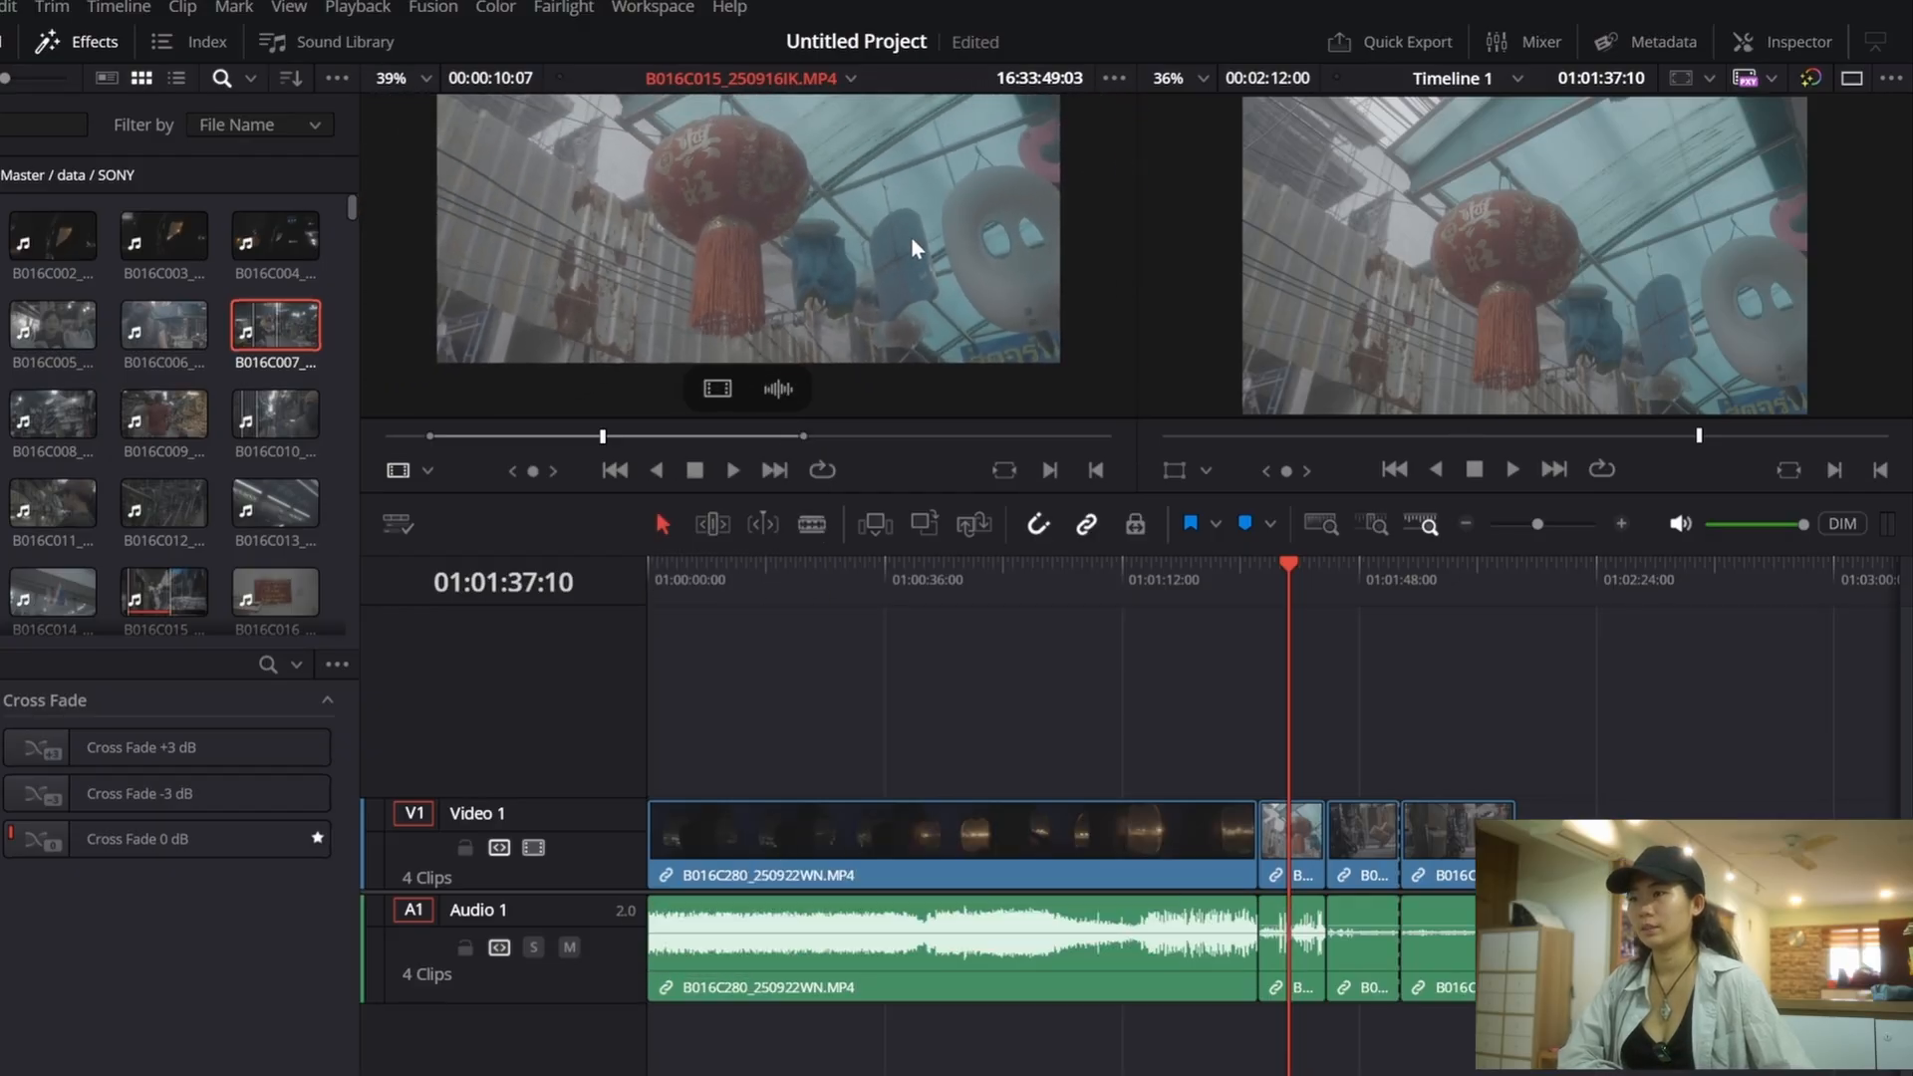
{"action": "scroll", "coordinate": [911, 236], "scroll_direction": "up", "scroll_amount": 2}
{"action": "scroll", "coordinate": [909, 236], "scroll_direction": "down", "scroll_amount": 2}
{"action": "scroll", "coordinate": [907, 236], "scroll_direction": "up", "scroll_amount": 3}
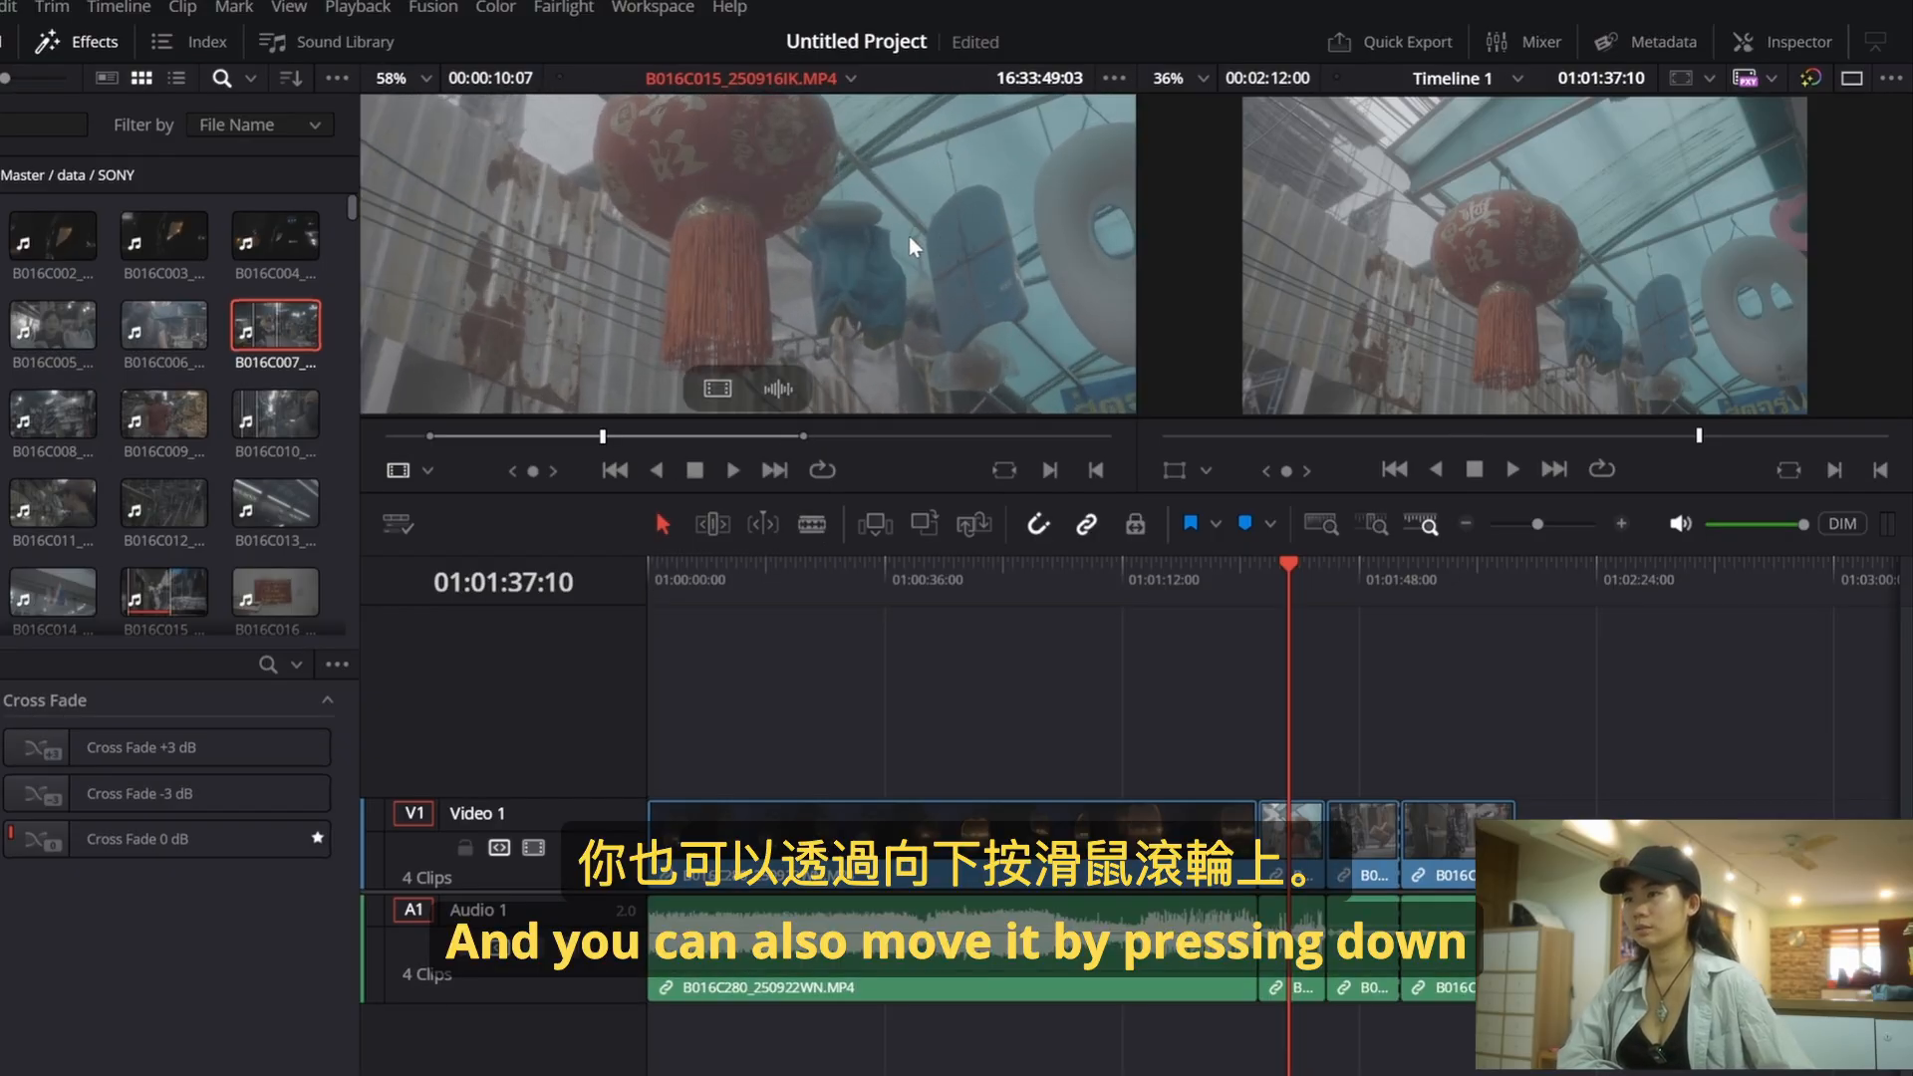
{"action": "left_click_drag", "start_coordinate": [689, 195], "coordinate": [631, 411]}
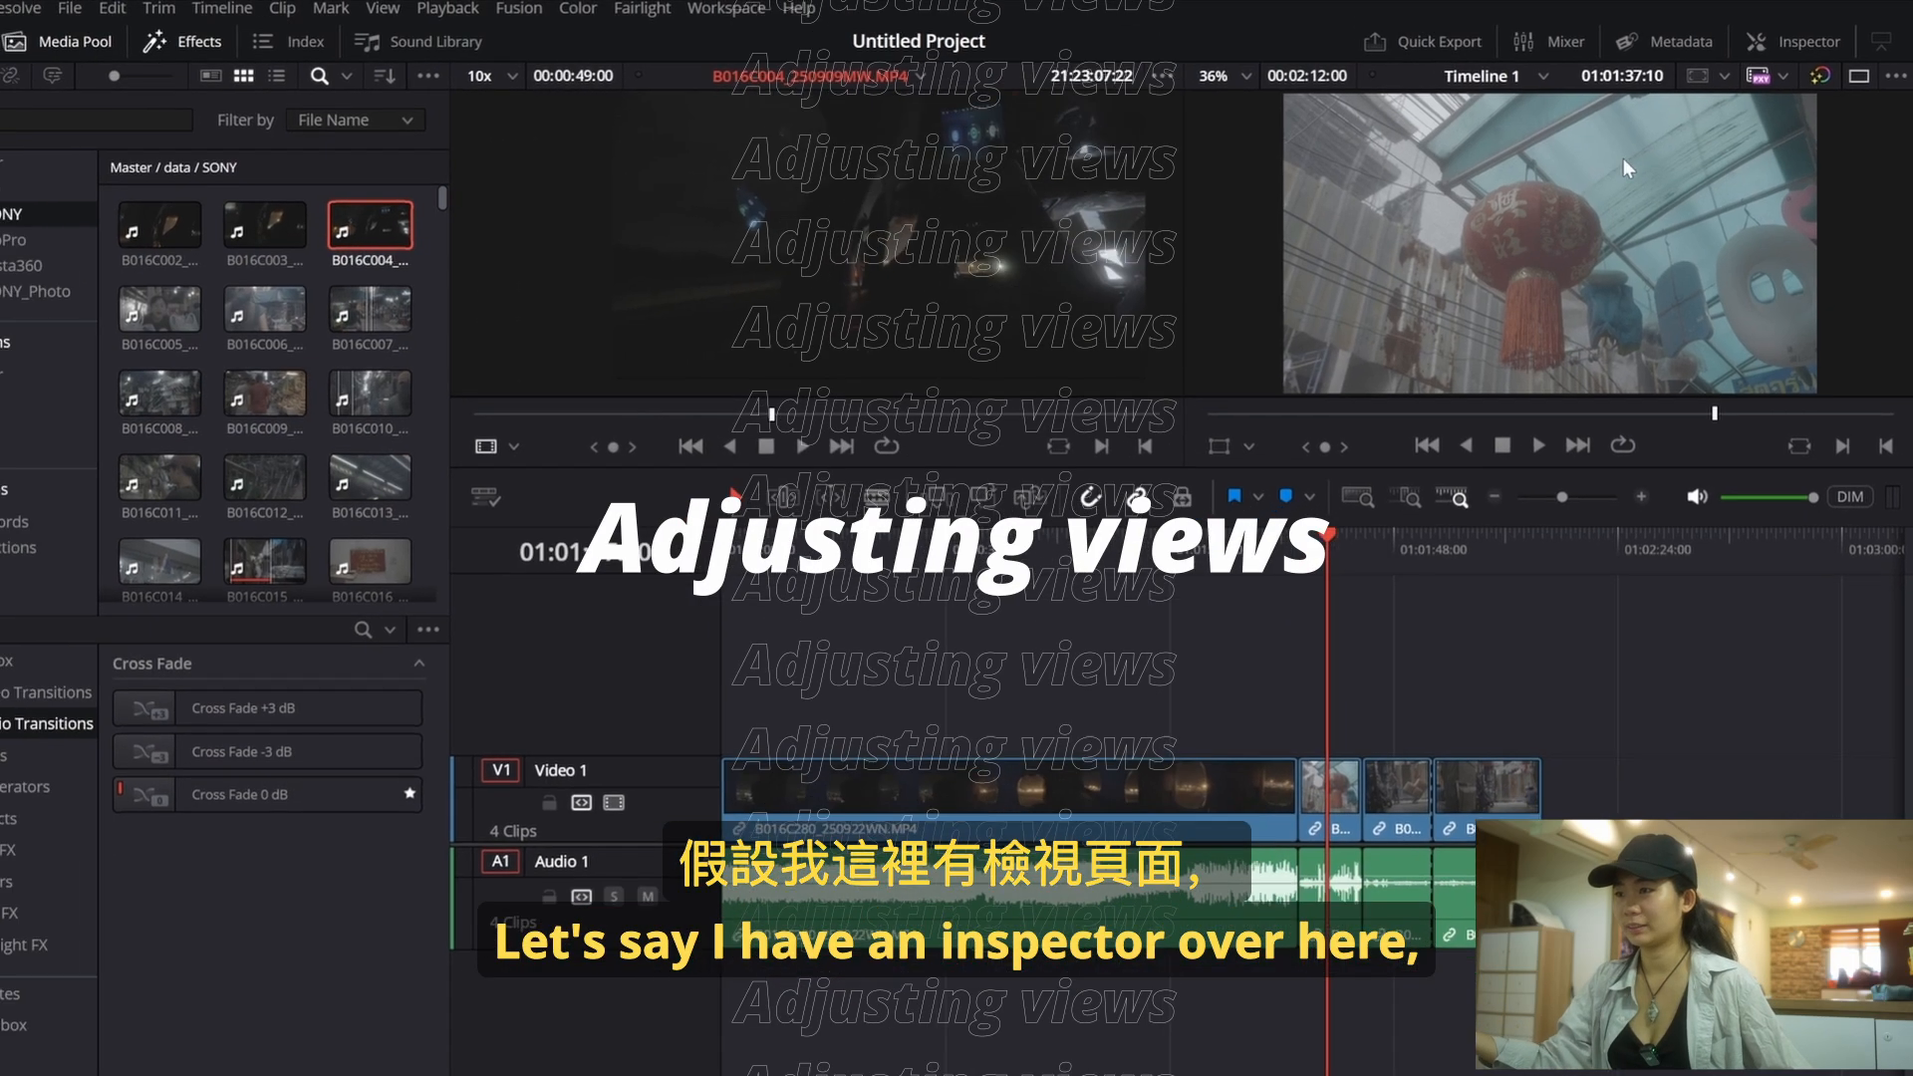
Step: Show the Inspector, move the timeline playhead to about 01:01:22, and open clip B016C004 in the single viewer
{"action": "left_click", "coordinate": [1802, 48]}
{"action": "left_click", "coordinate": [1261, 528]}
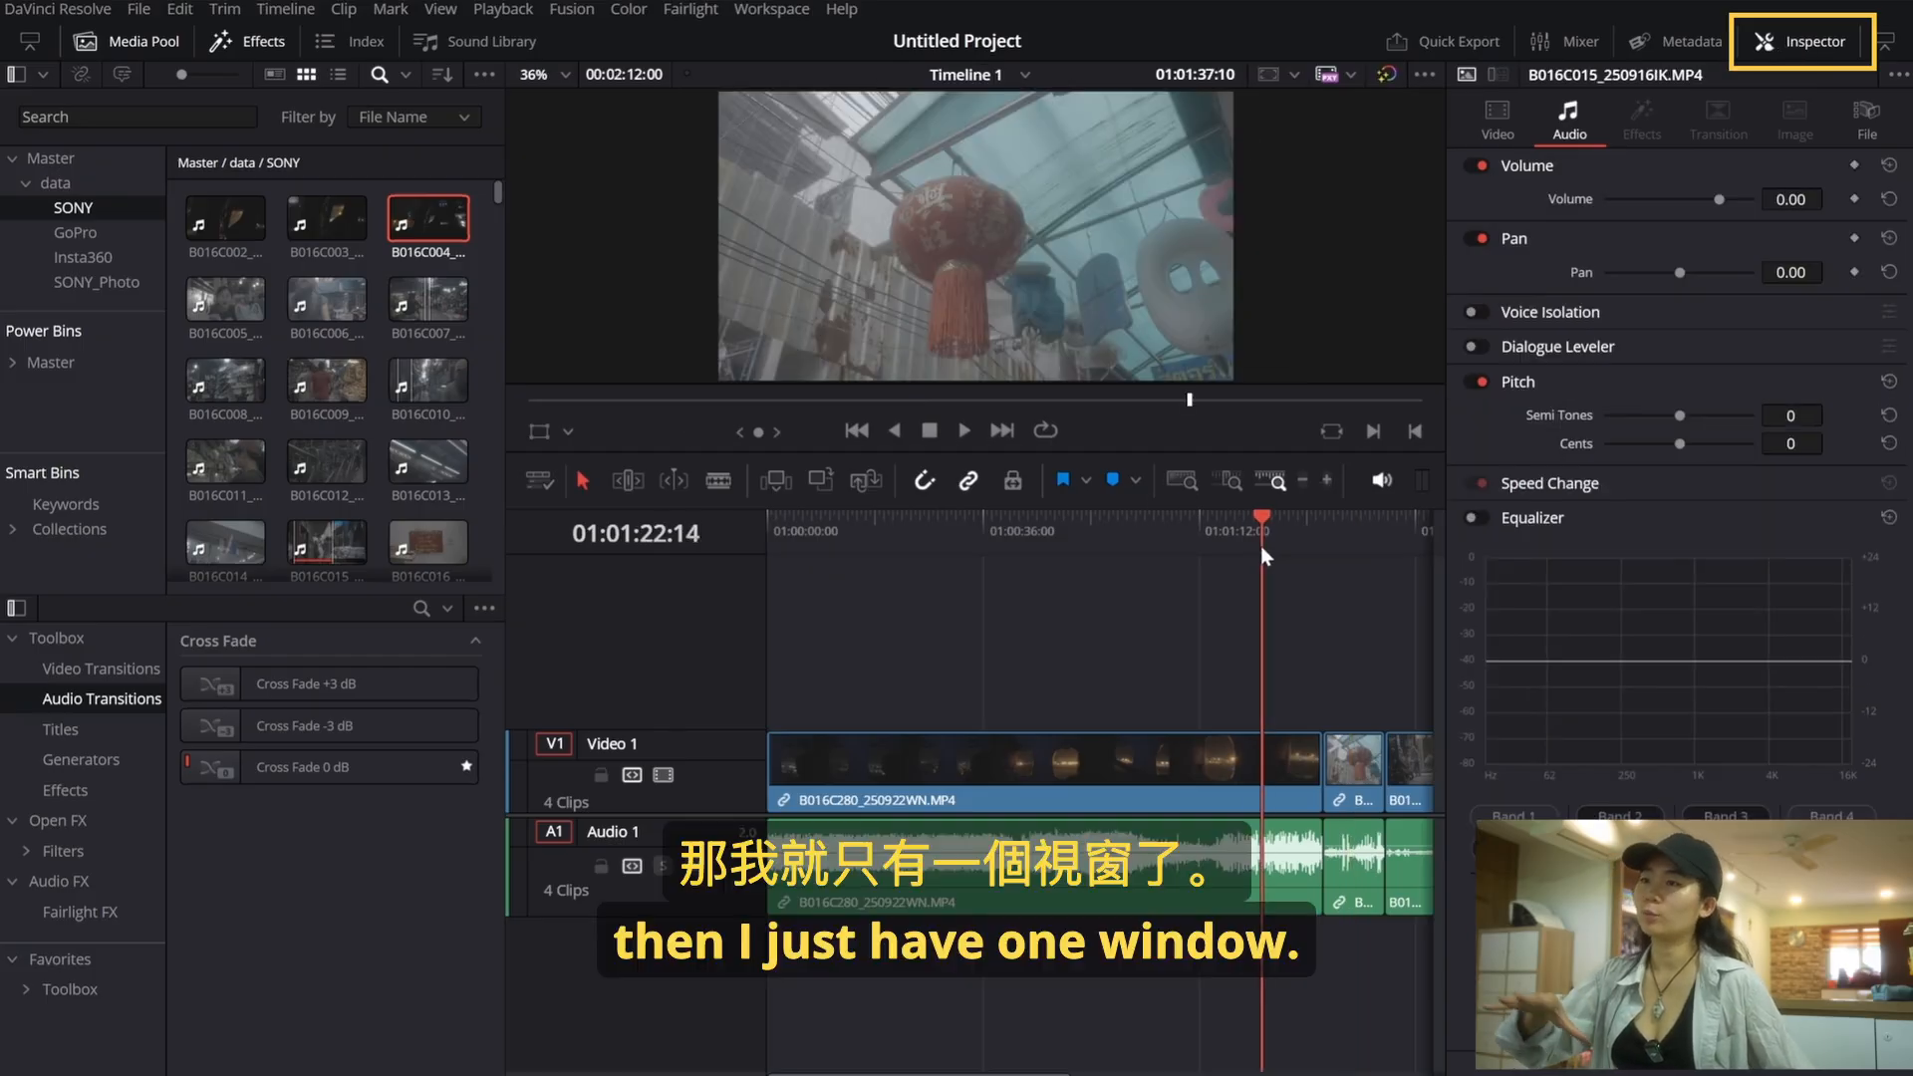
{"action": "double_click", "coordinate": [423, 229]}
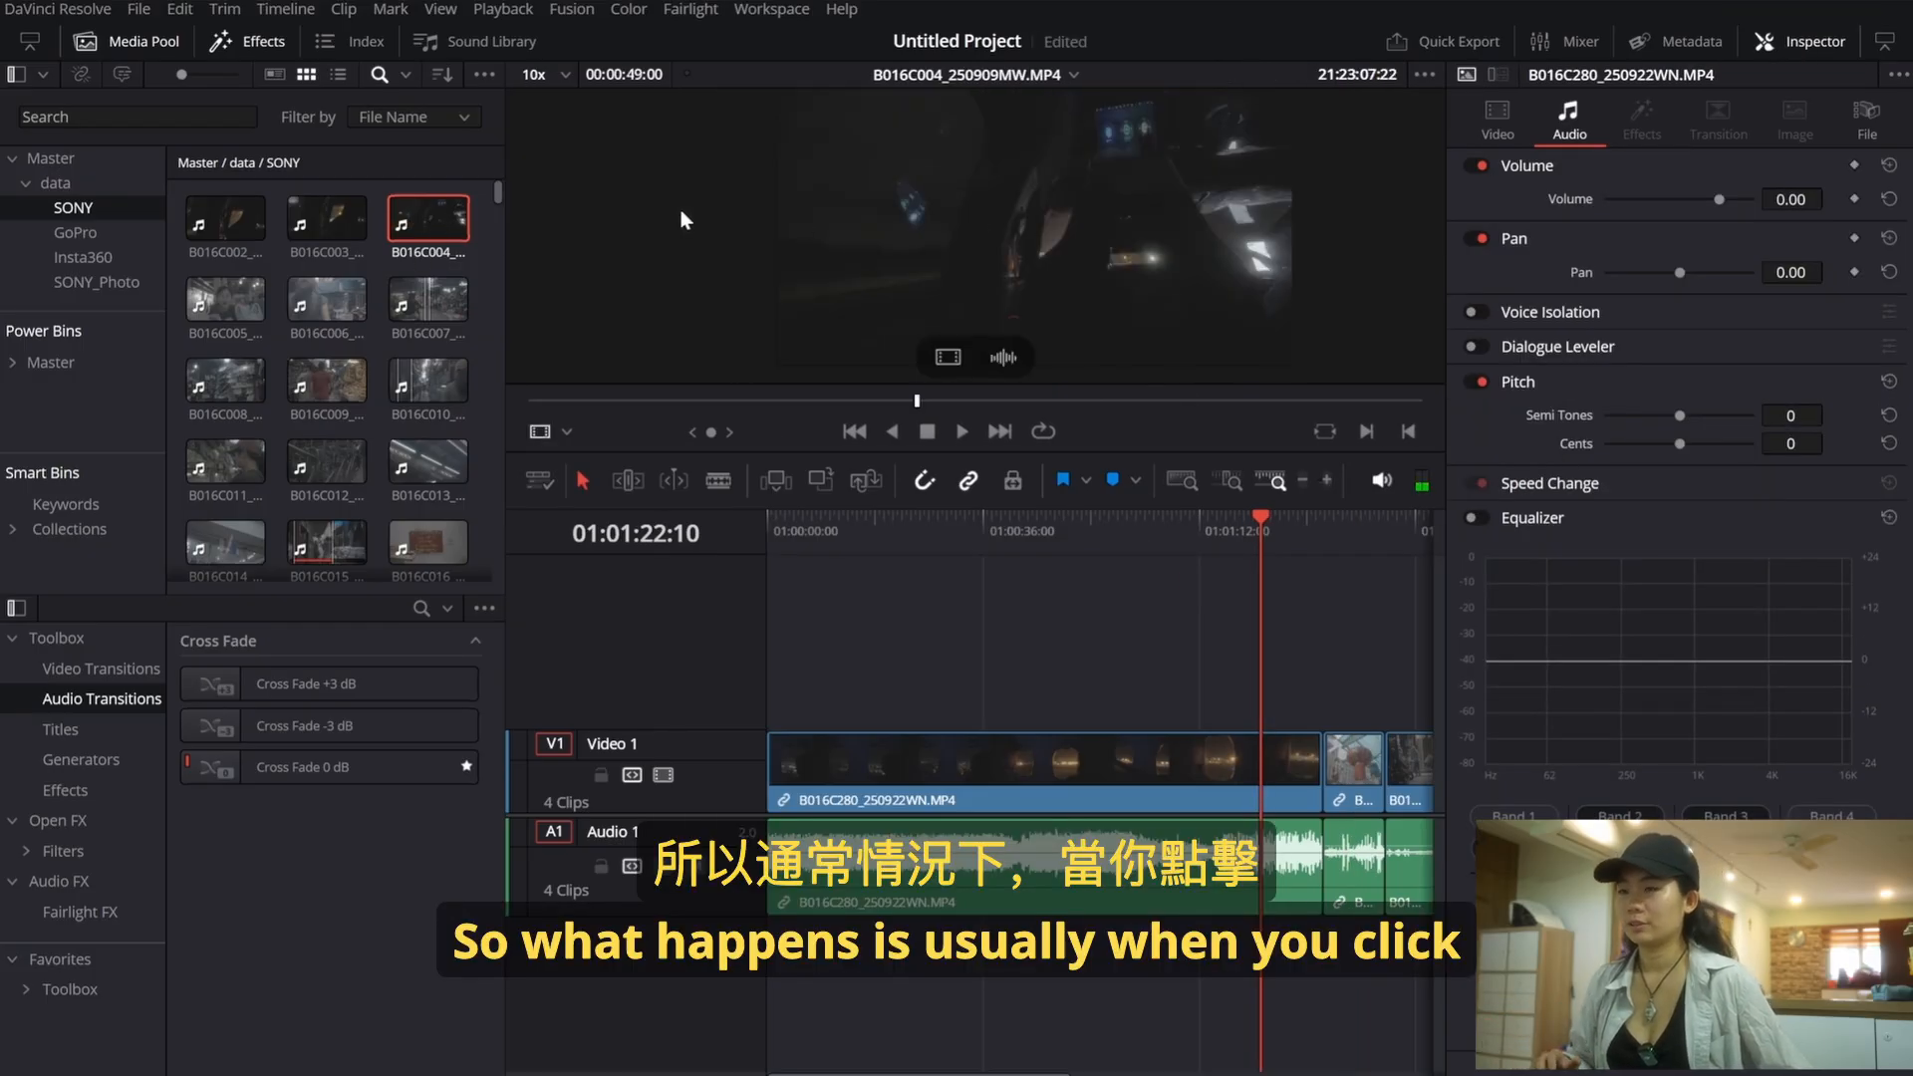
{"action": "left_click", "coordinate": [409, 212]}
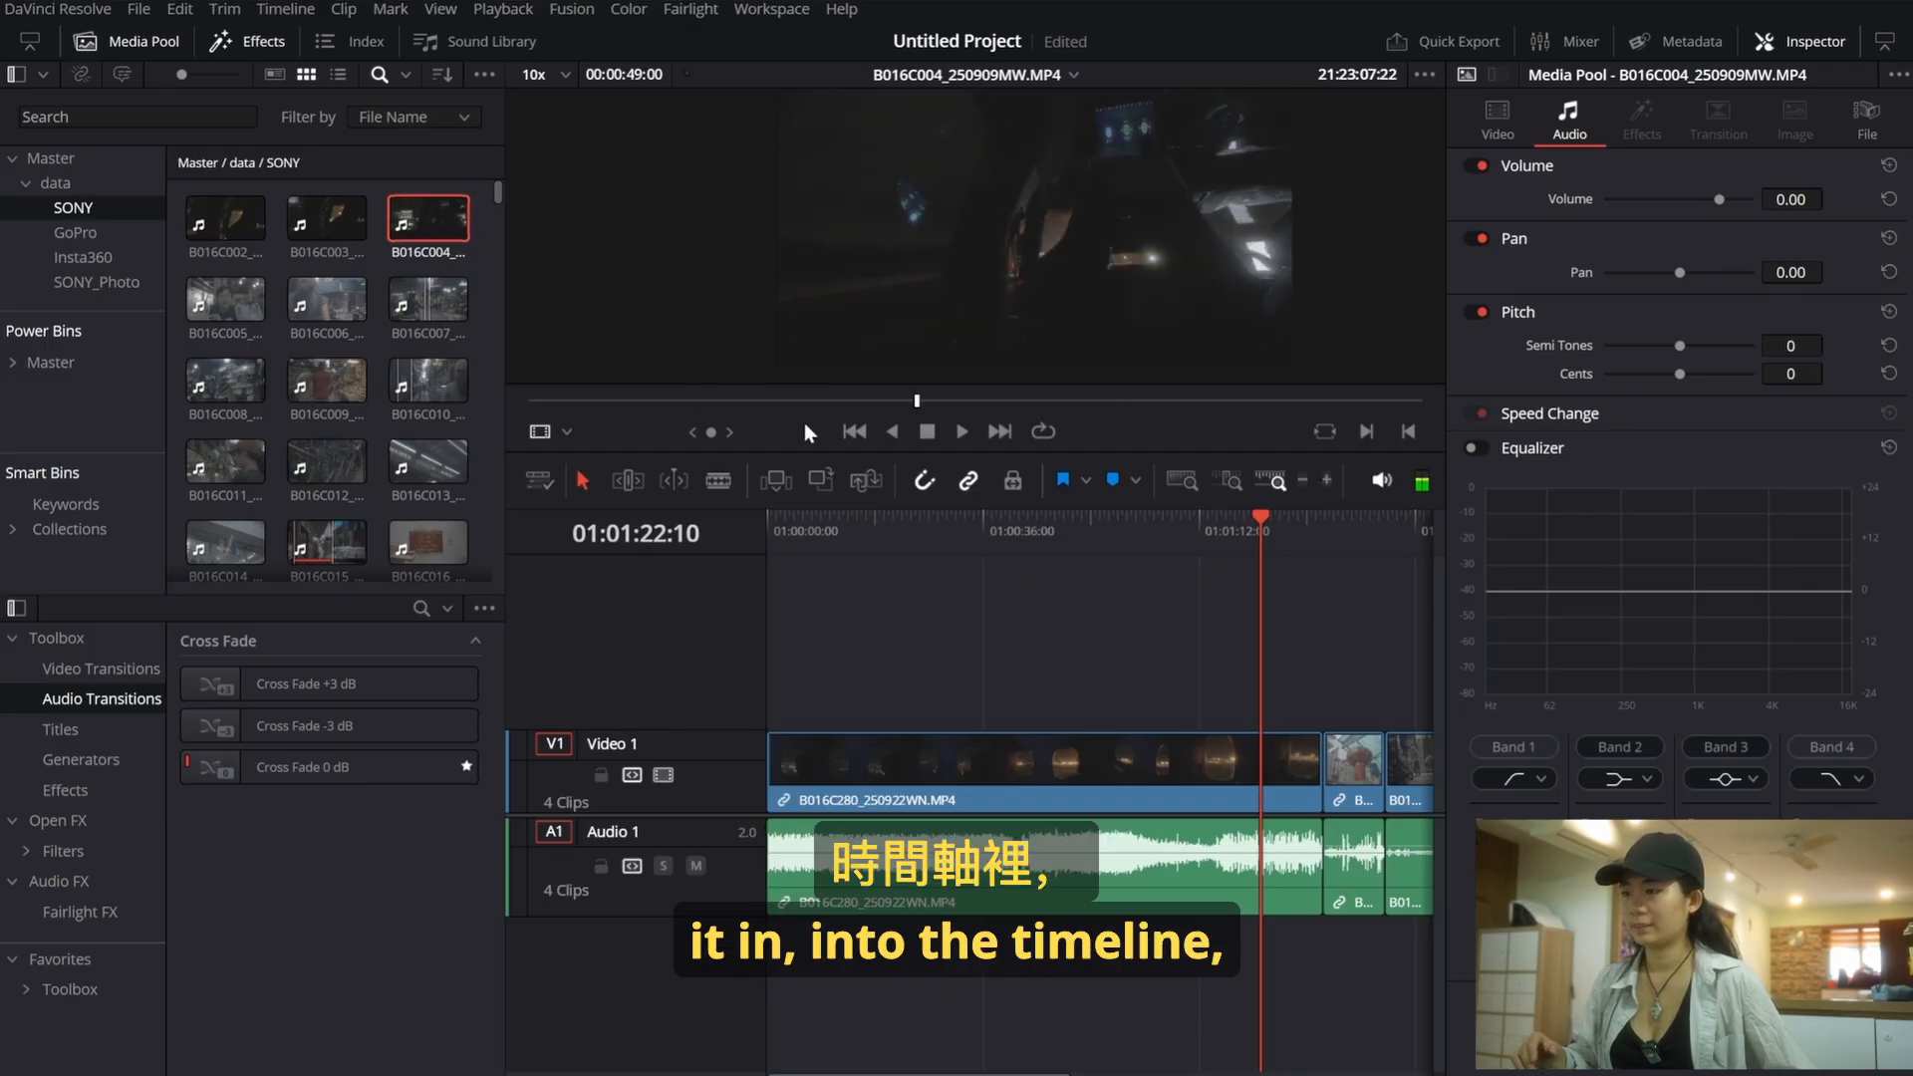
Step: Scrub the timeline to 01:01:37:10 in the single viewer, and switch the viewer back to source clip B016C004
{"action": "left_click", "coordinate": [1090, 553]}
{"action": "left_click_drag", "start_coordinate": [986, 524], "coordinate": [1281, 594]}
{"action": "left_click", "coordinate": [1350, 518]}
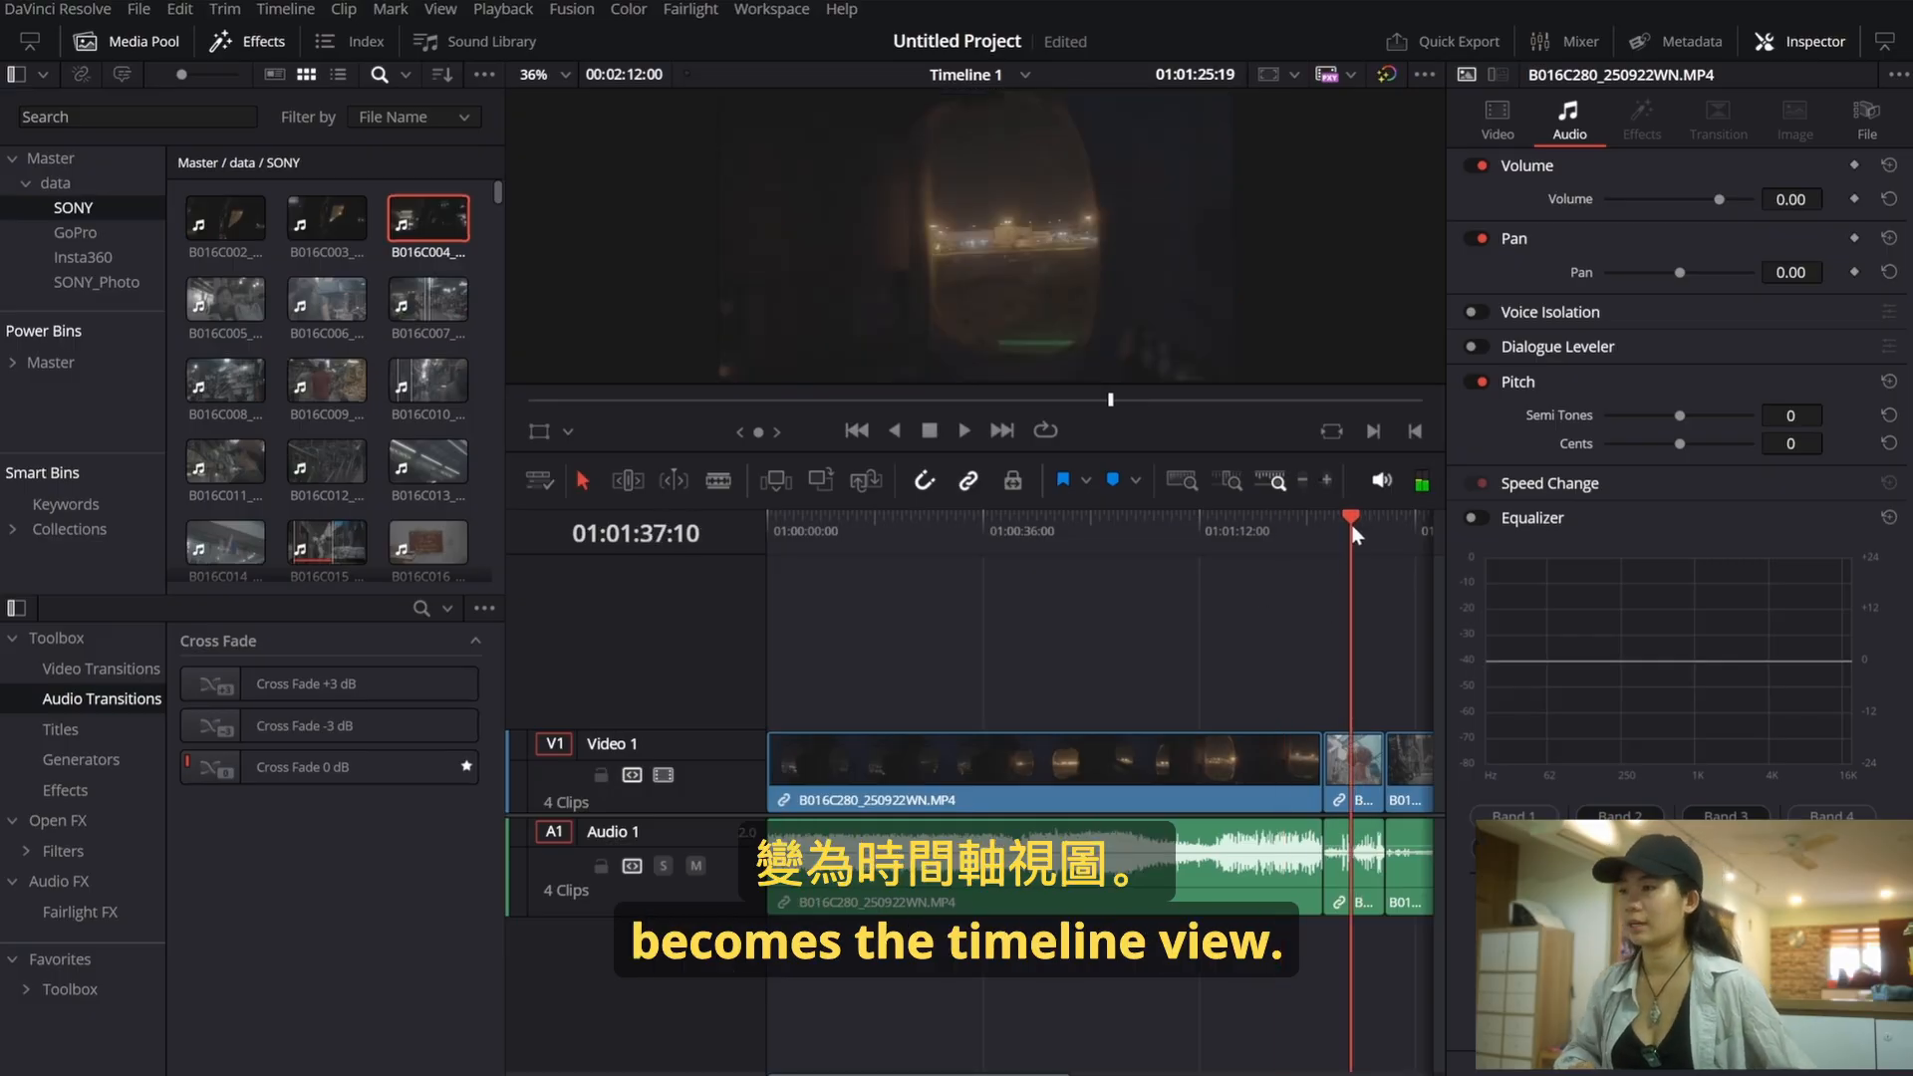
{"action": "key", "text": "q"}
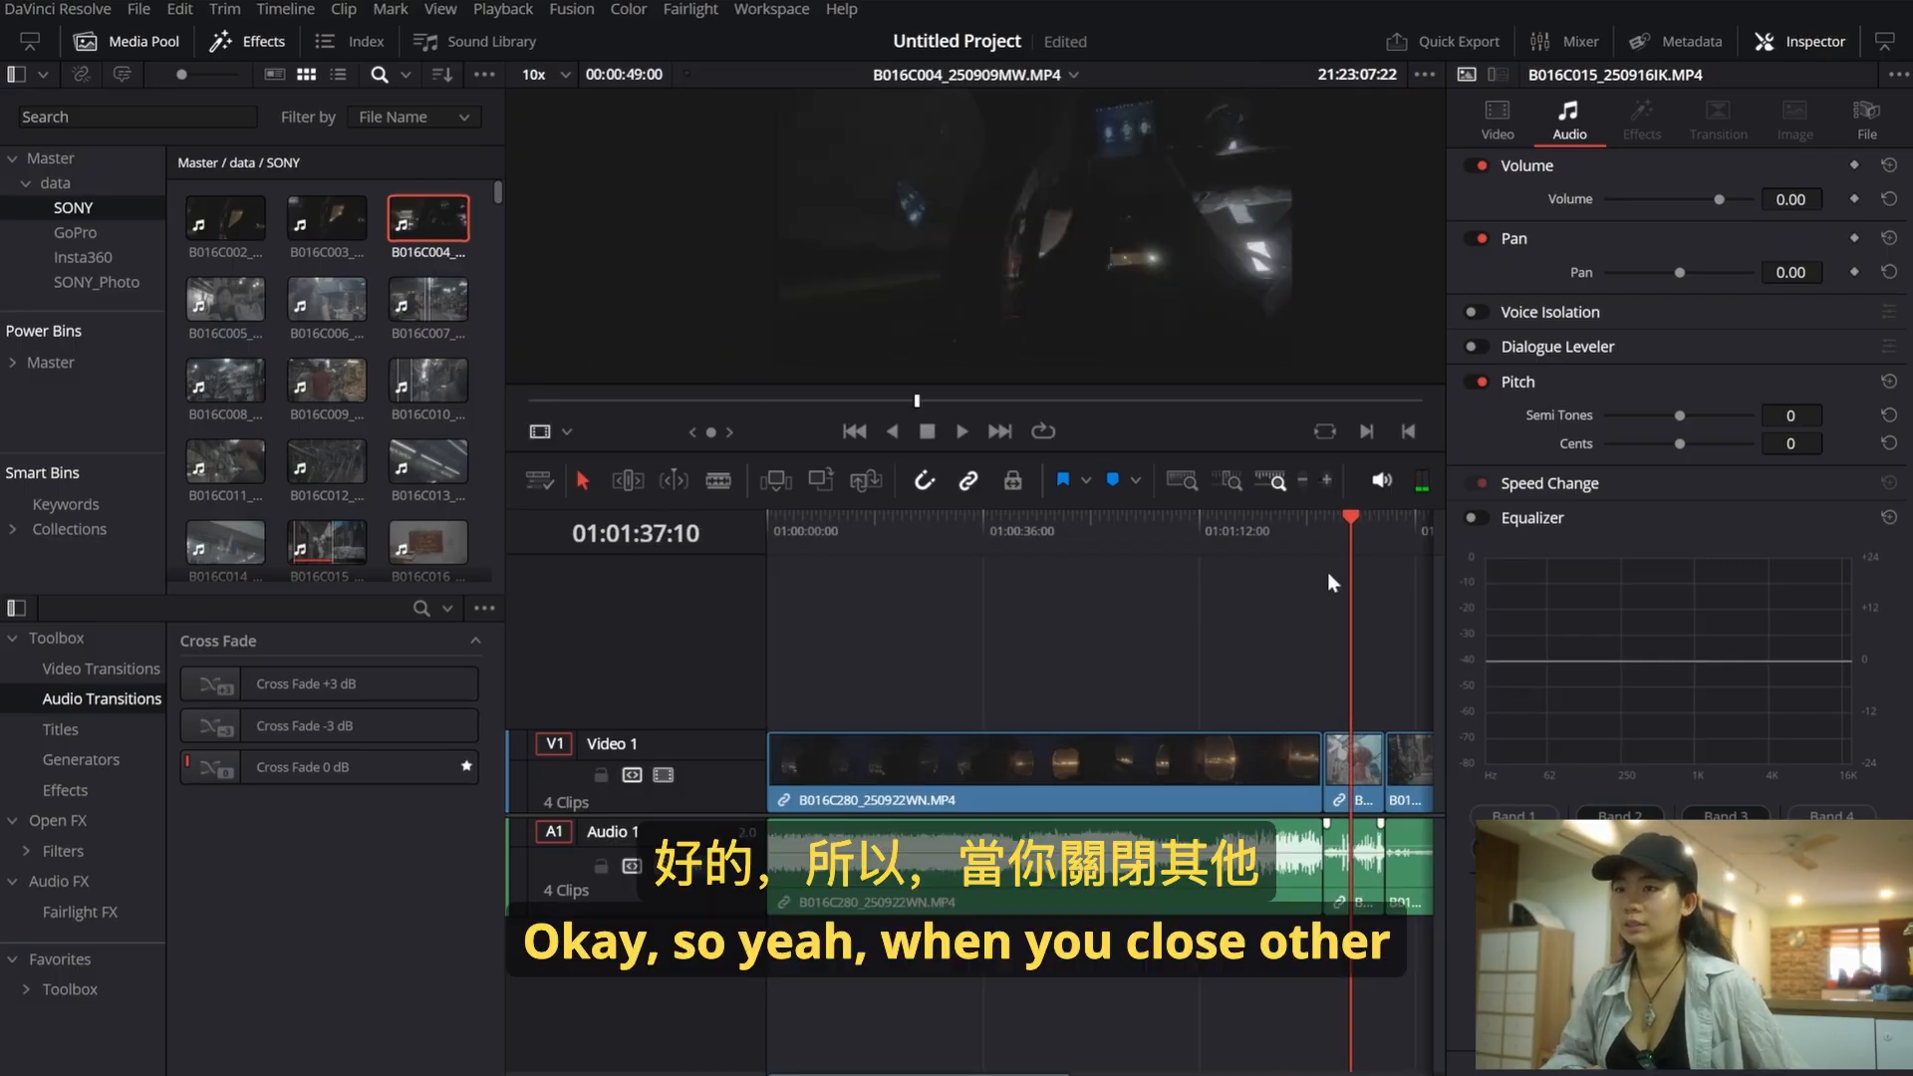
Step: Hide the Effects library, the Media Pool and the Inspector
{"action": "scroll", "coordinate": [1260, 867], "scroll_direction": "right", "scroll_amount": 1}
{"action": "left_click", "coordinate": [231, 50]}
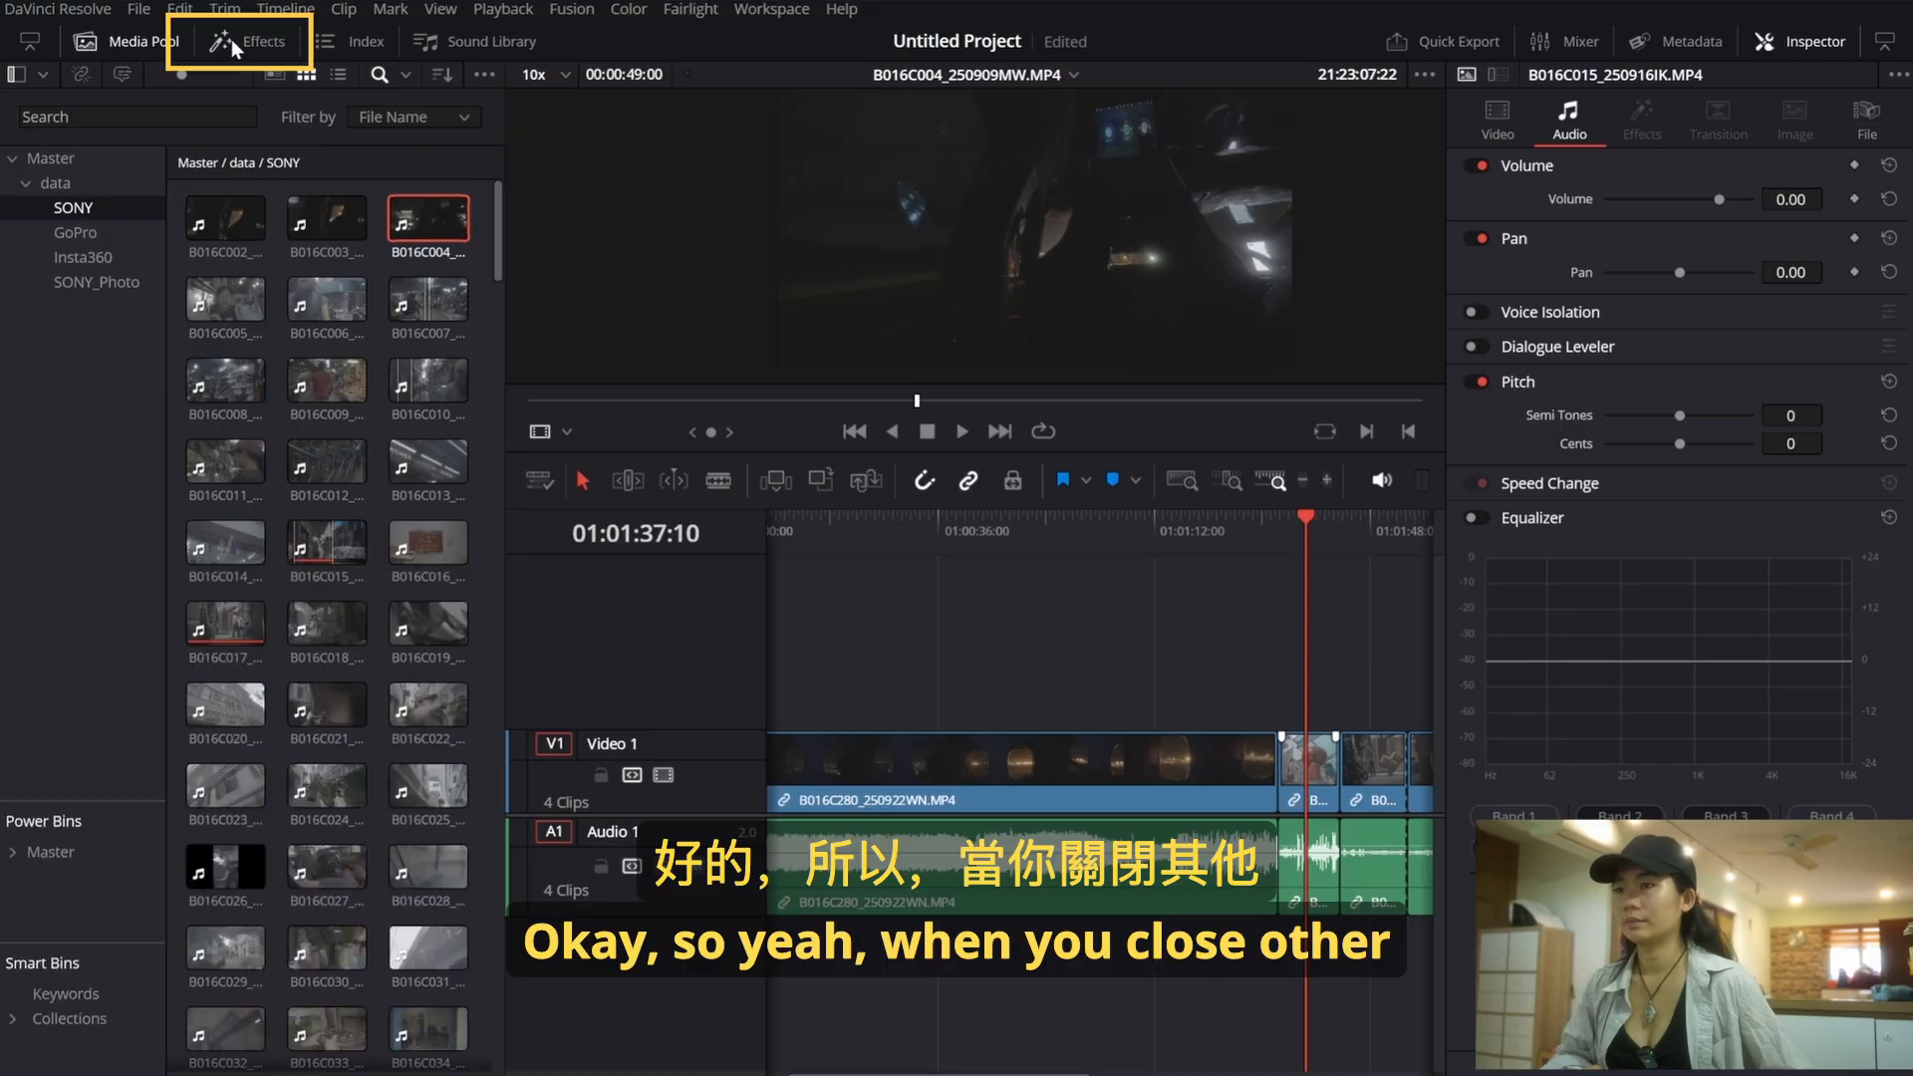
{"action": "left_click", "coordinate": [135, 42]}
{"action": "left_click", "coordinate": [1788, 41]}
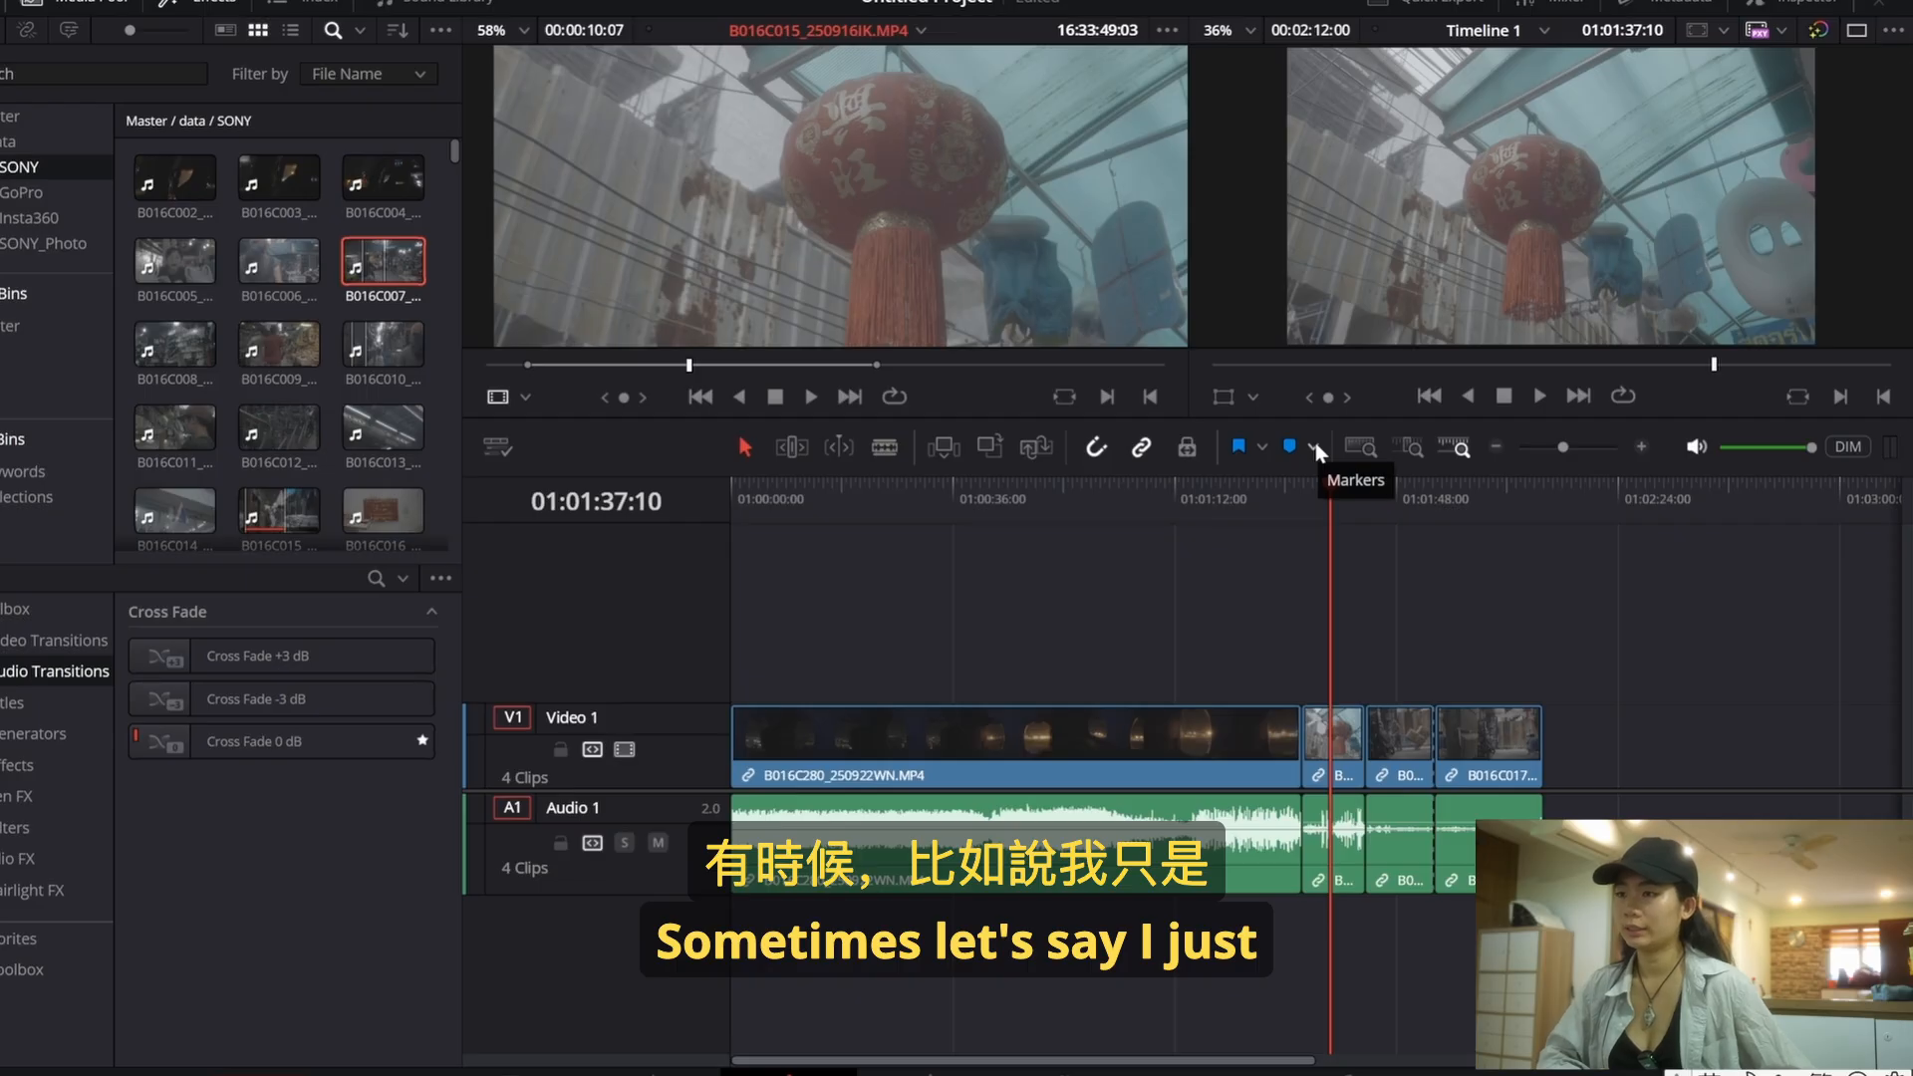
Step: Open clip B016C007 in the source viewer and mark an in point at 16:30:40:07 and an out point at 16:30:41:03
{"action": "scroll", "coordinate": [960, 273], "scroll_direction": "down", "scroll_amount": 3}
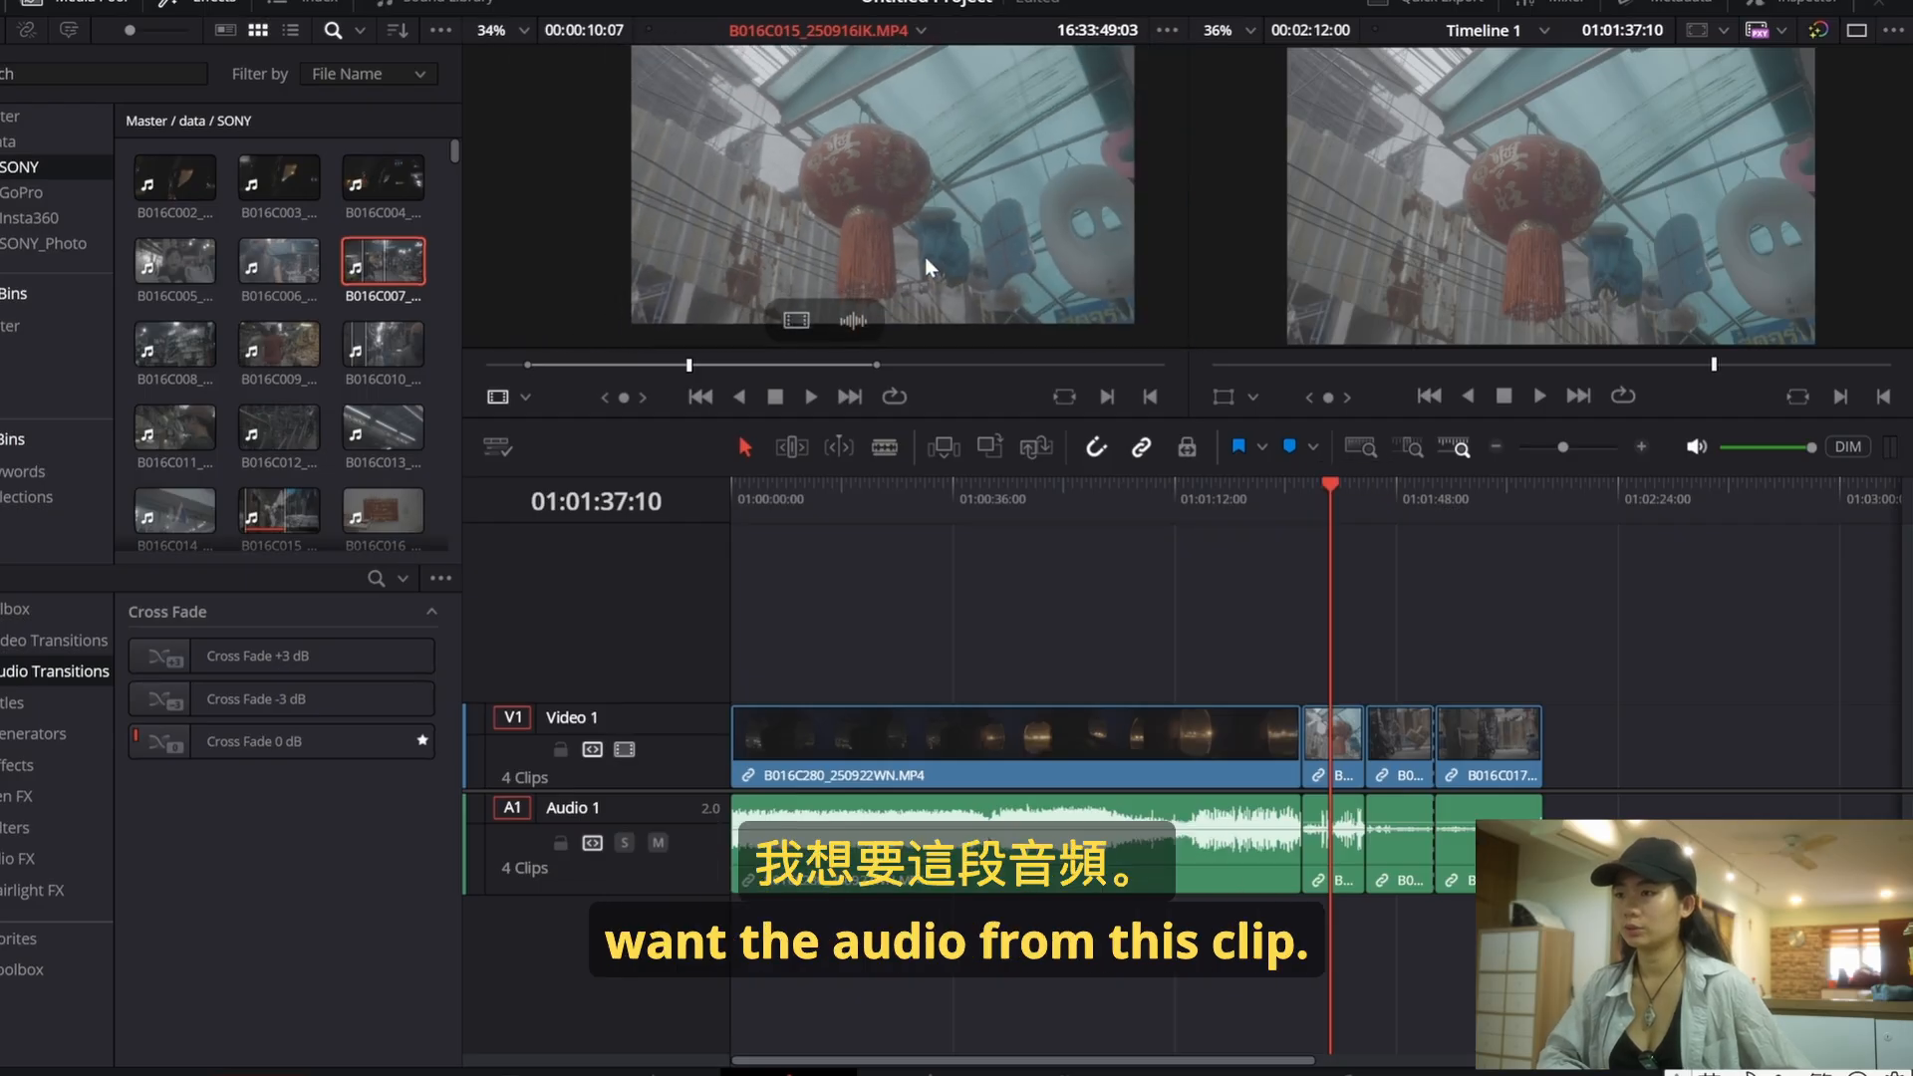
{"action": "left_click", "coordinate": [370, 287]}
{"action": "mouse_move", "coordinate": [758, 366]}
{"action": "left_mouse_down"}
{"action": "mouse_move", "coordinate": [812, 366]}
{"action": "mouse_move", "coordinate": [794, 366]}
{"action": "left_mouse_up"}
{"action": "key", "text": "i"}
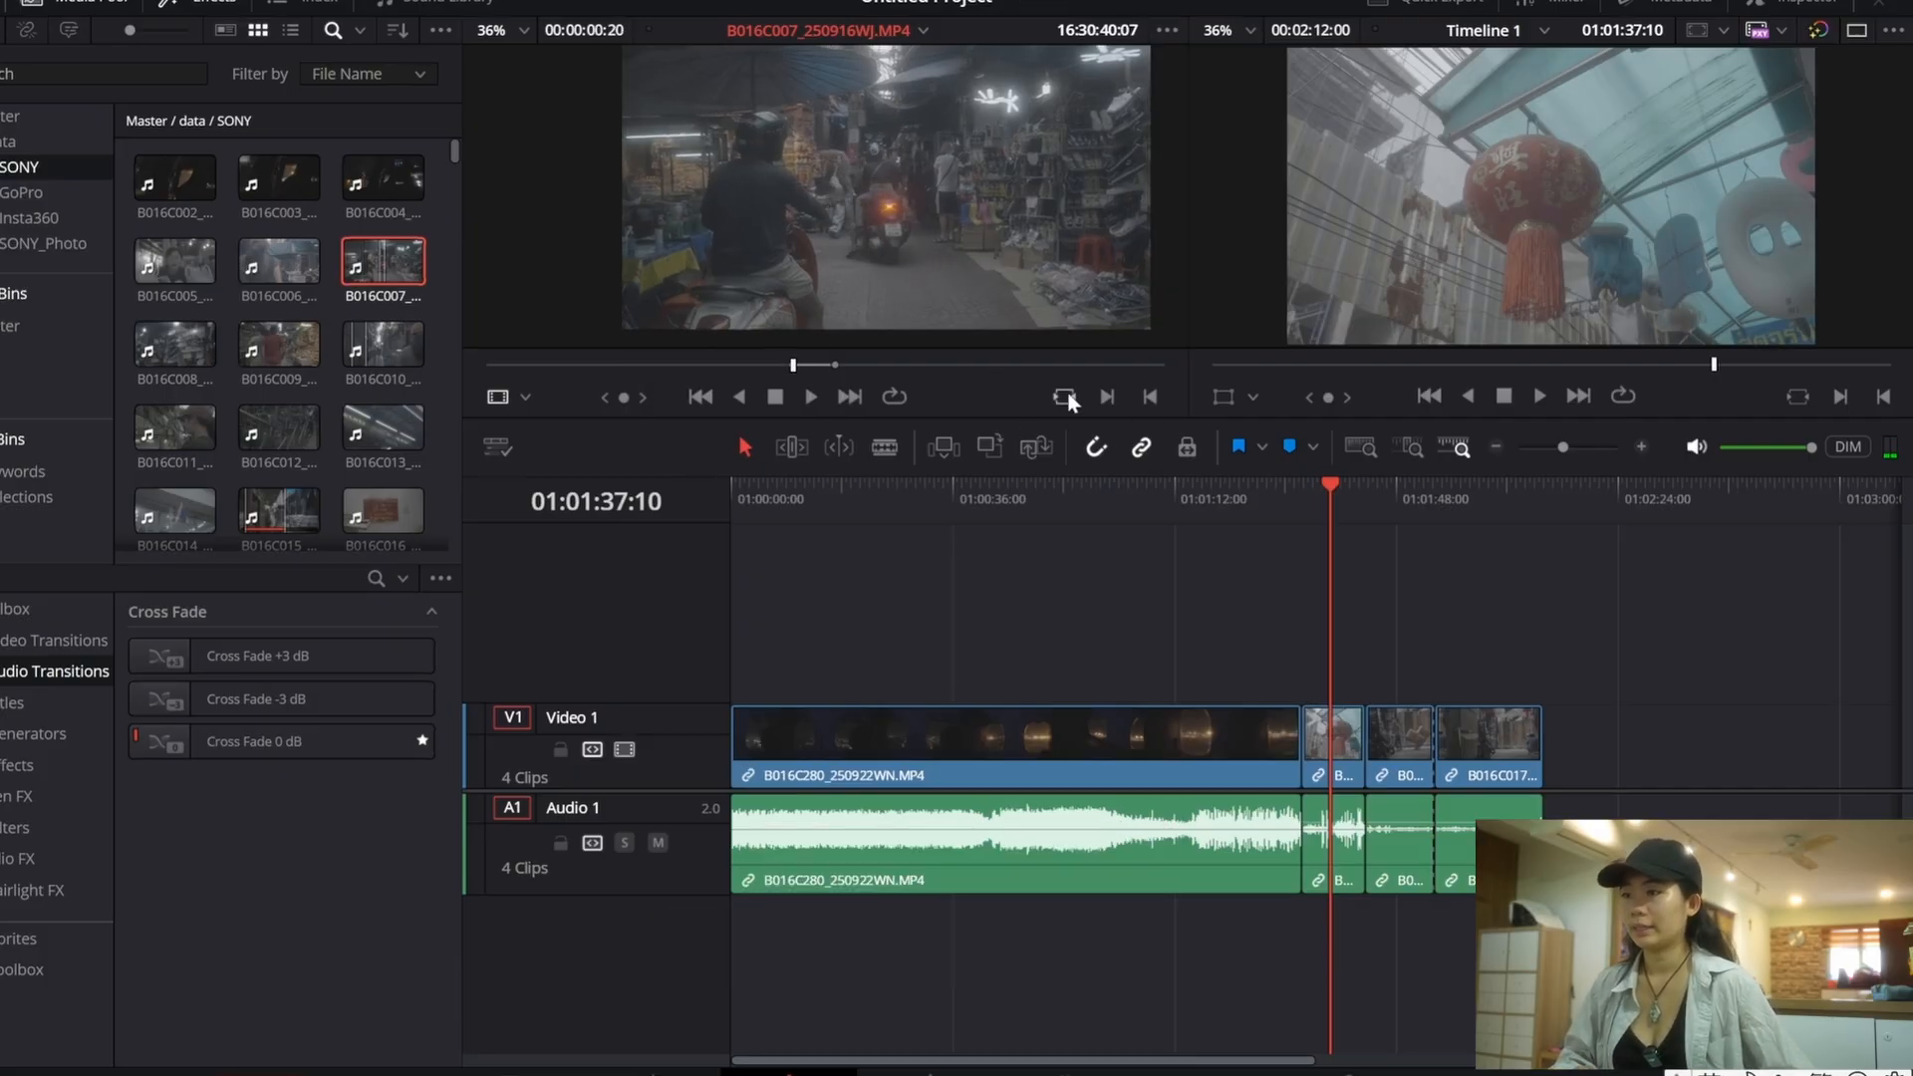
{"action": "left_click", "coordinate": [837, 364]}
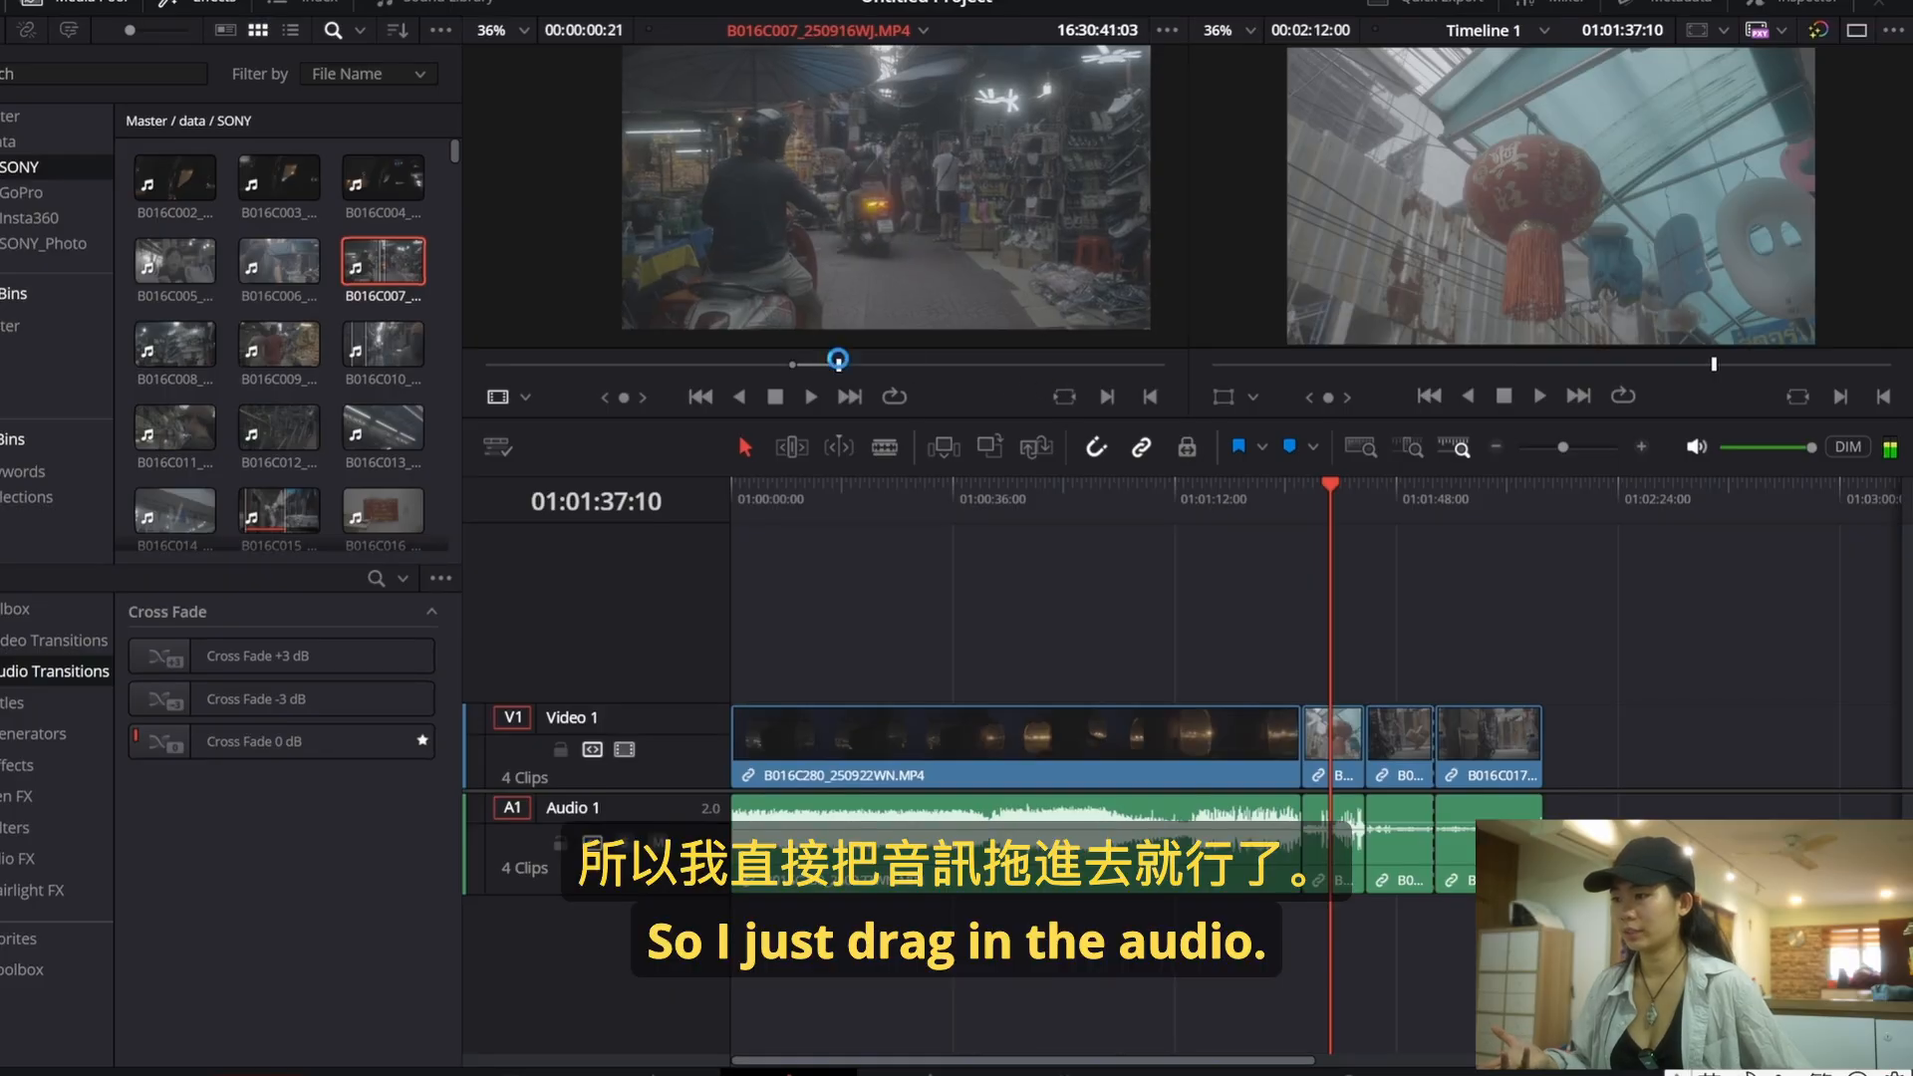
{"action": "key", "text": "o"}
Step: Try adding the marked section of B016C007 to the timeline as audio only, as video only, and as the whole clip
{"action": "left_click_drag", "start_coordinate": [869, 317], "coordinate": [1423, 779]}
{"action": "mouse_move", "coordinate": [871, 224]}
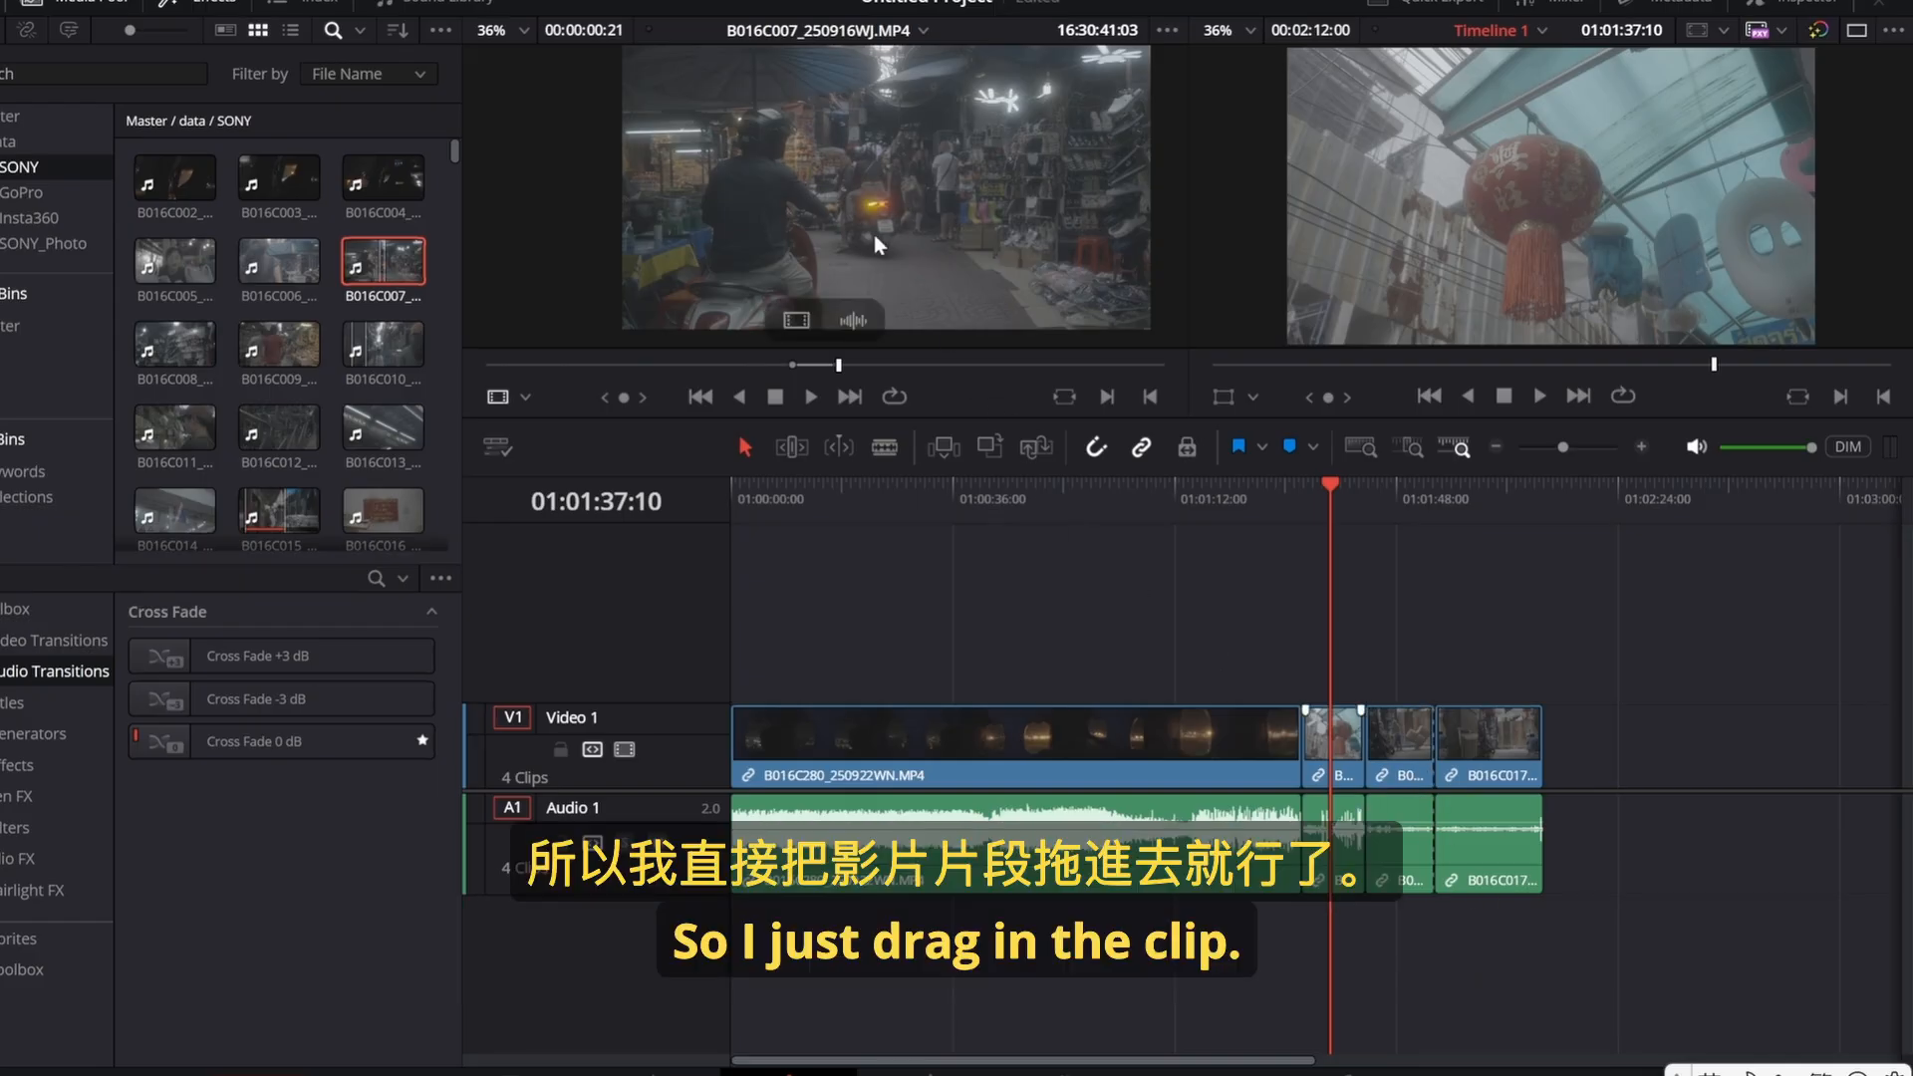
{"action": "left_click_drag", "start_coordinate": [805, 329], "coordinate": [1546, 504]}
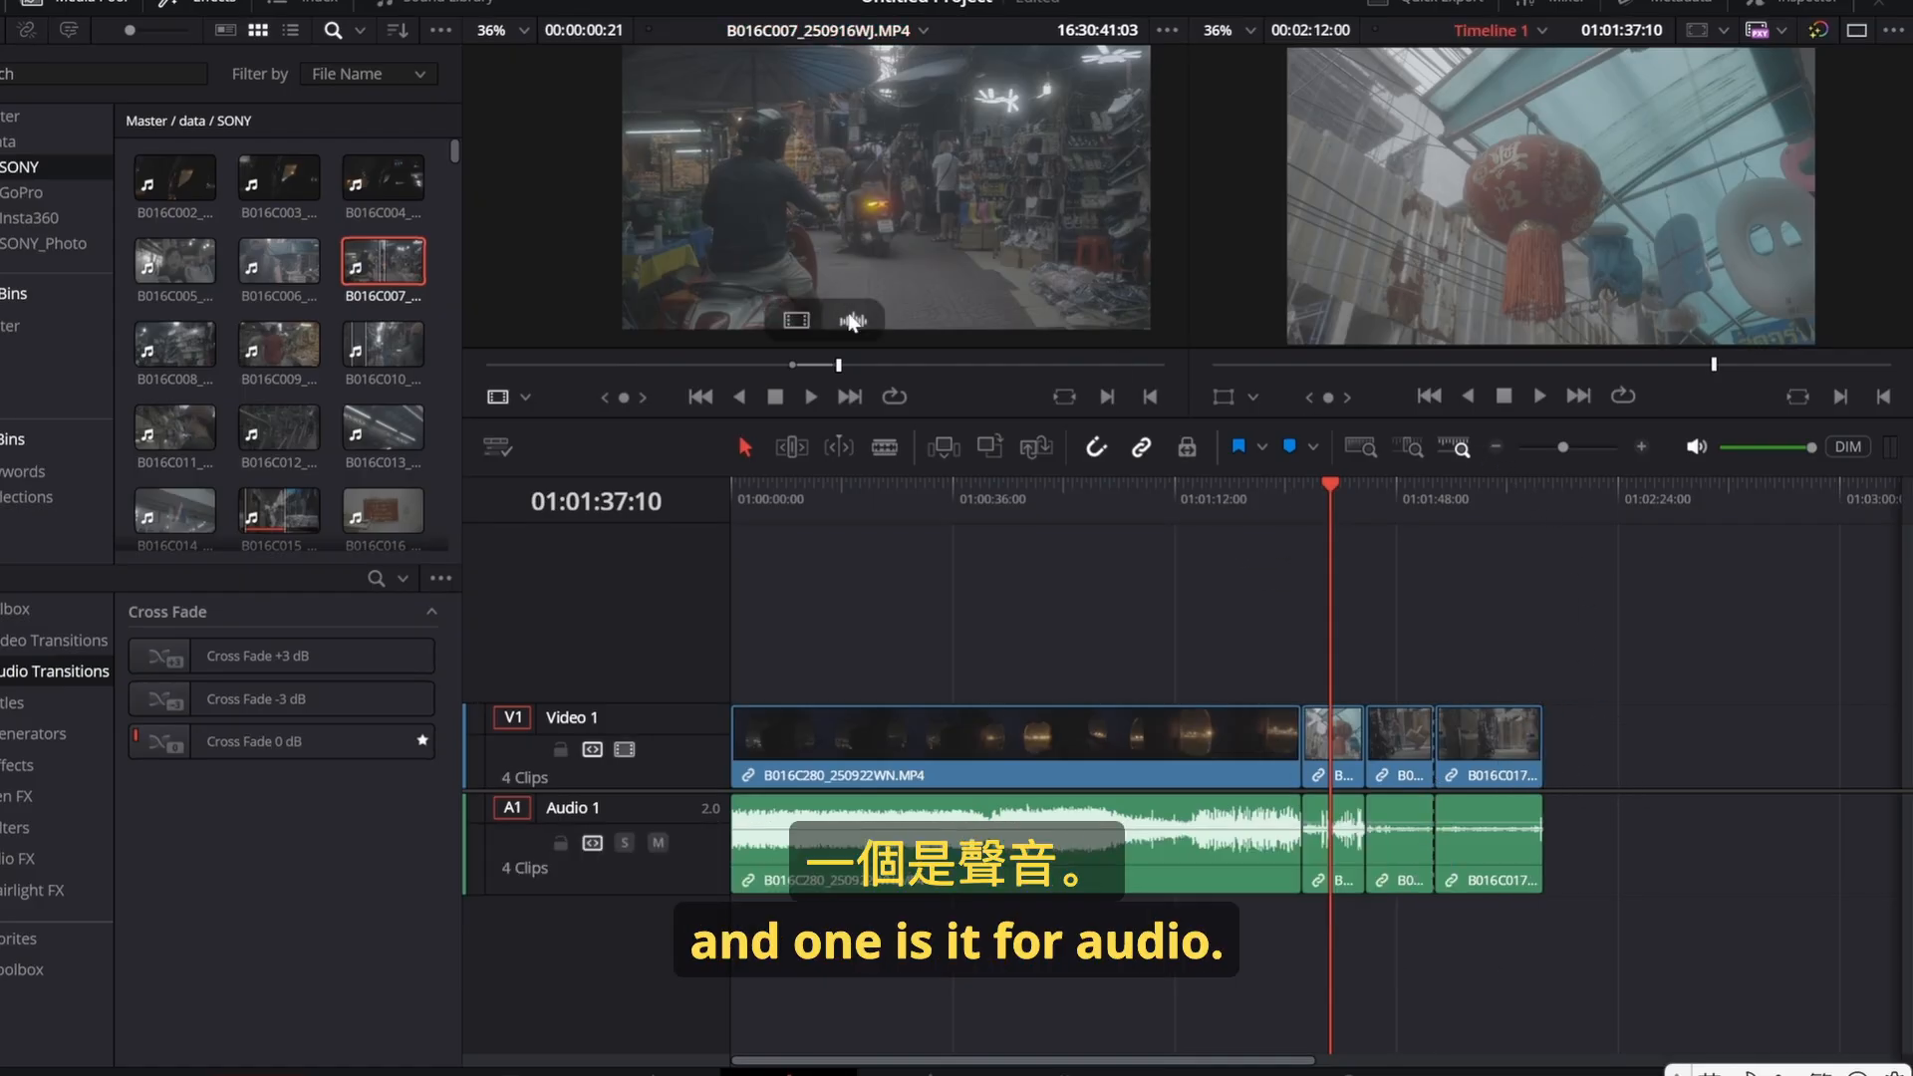
{"action": "left_click", "coordinate": [823, 329]}
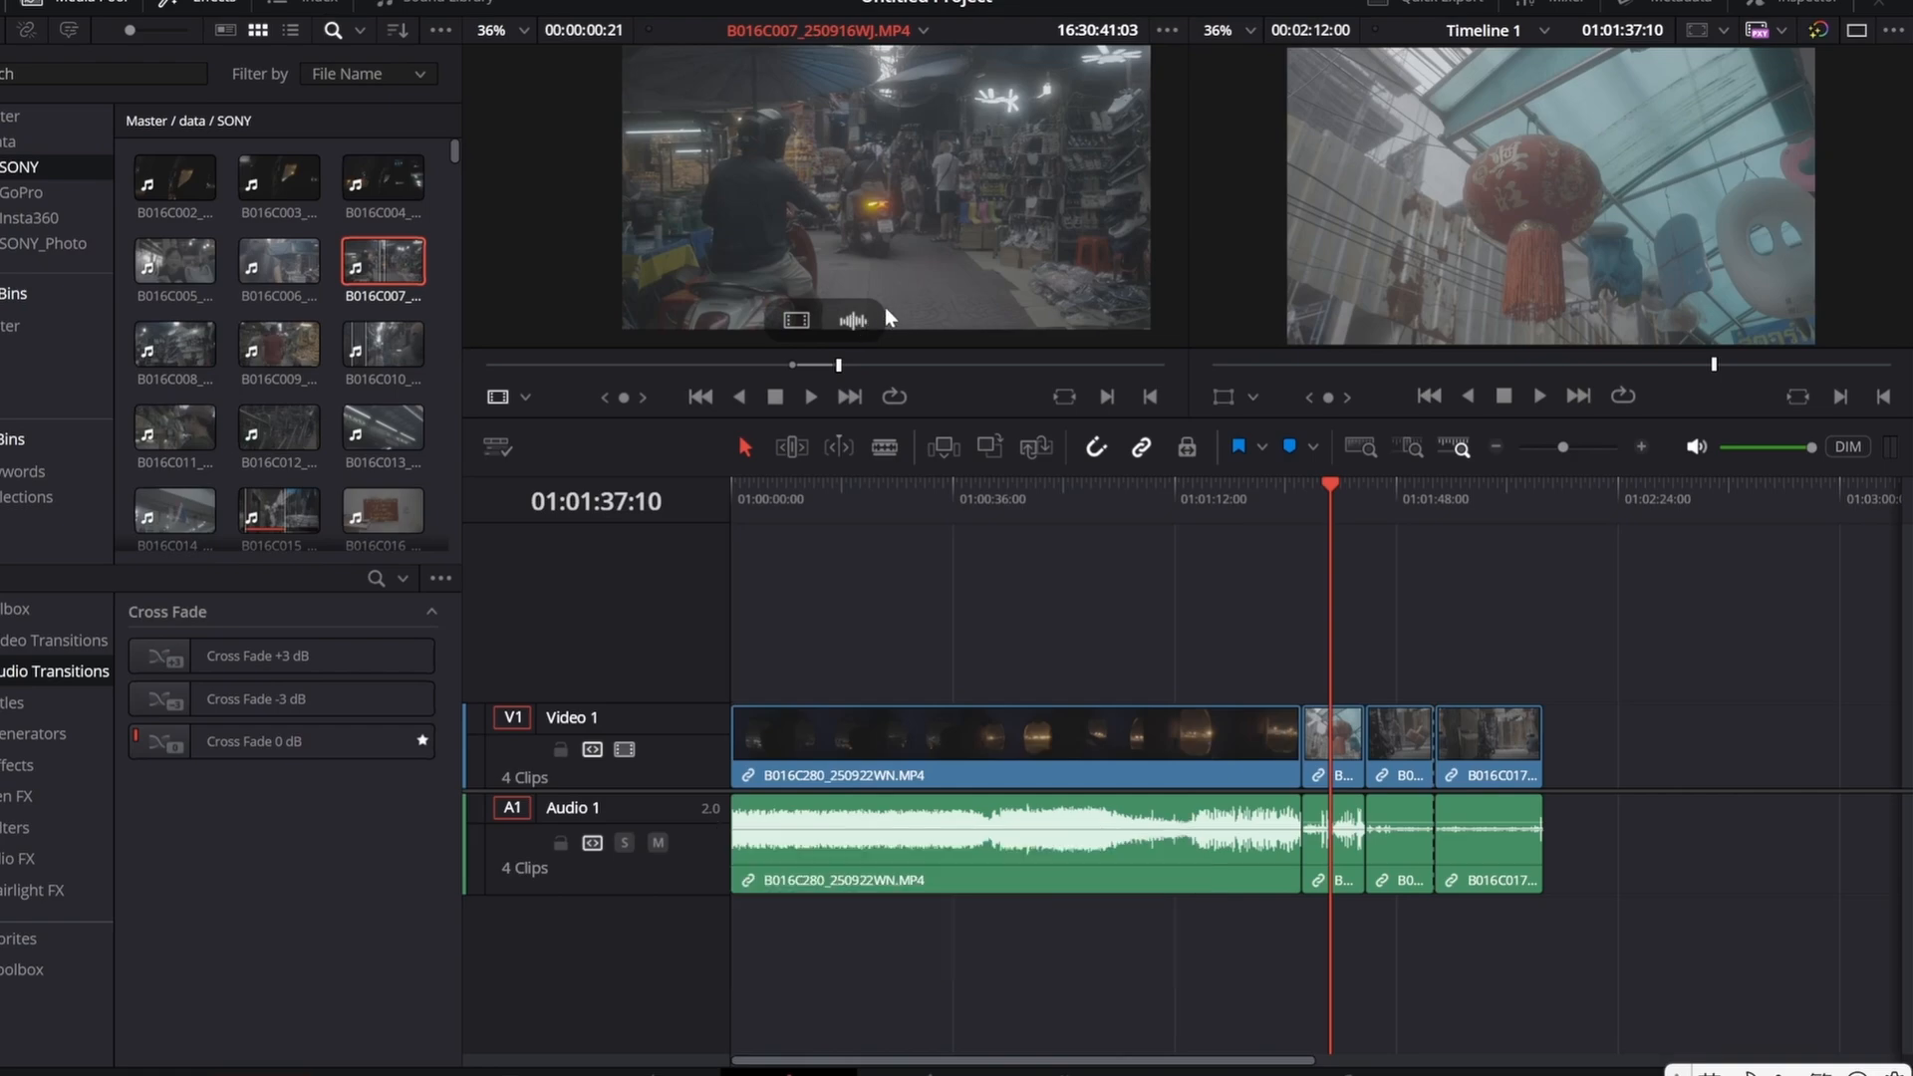
{"action": "left_click_drag", "start_coordinate": [867, 154], "coordinate": [1565, 735]}
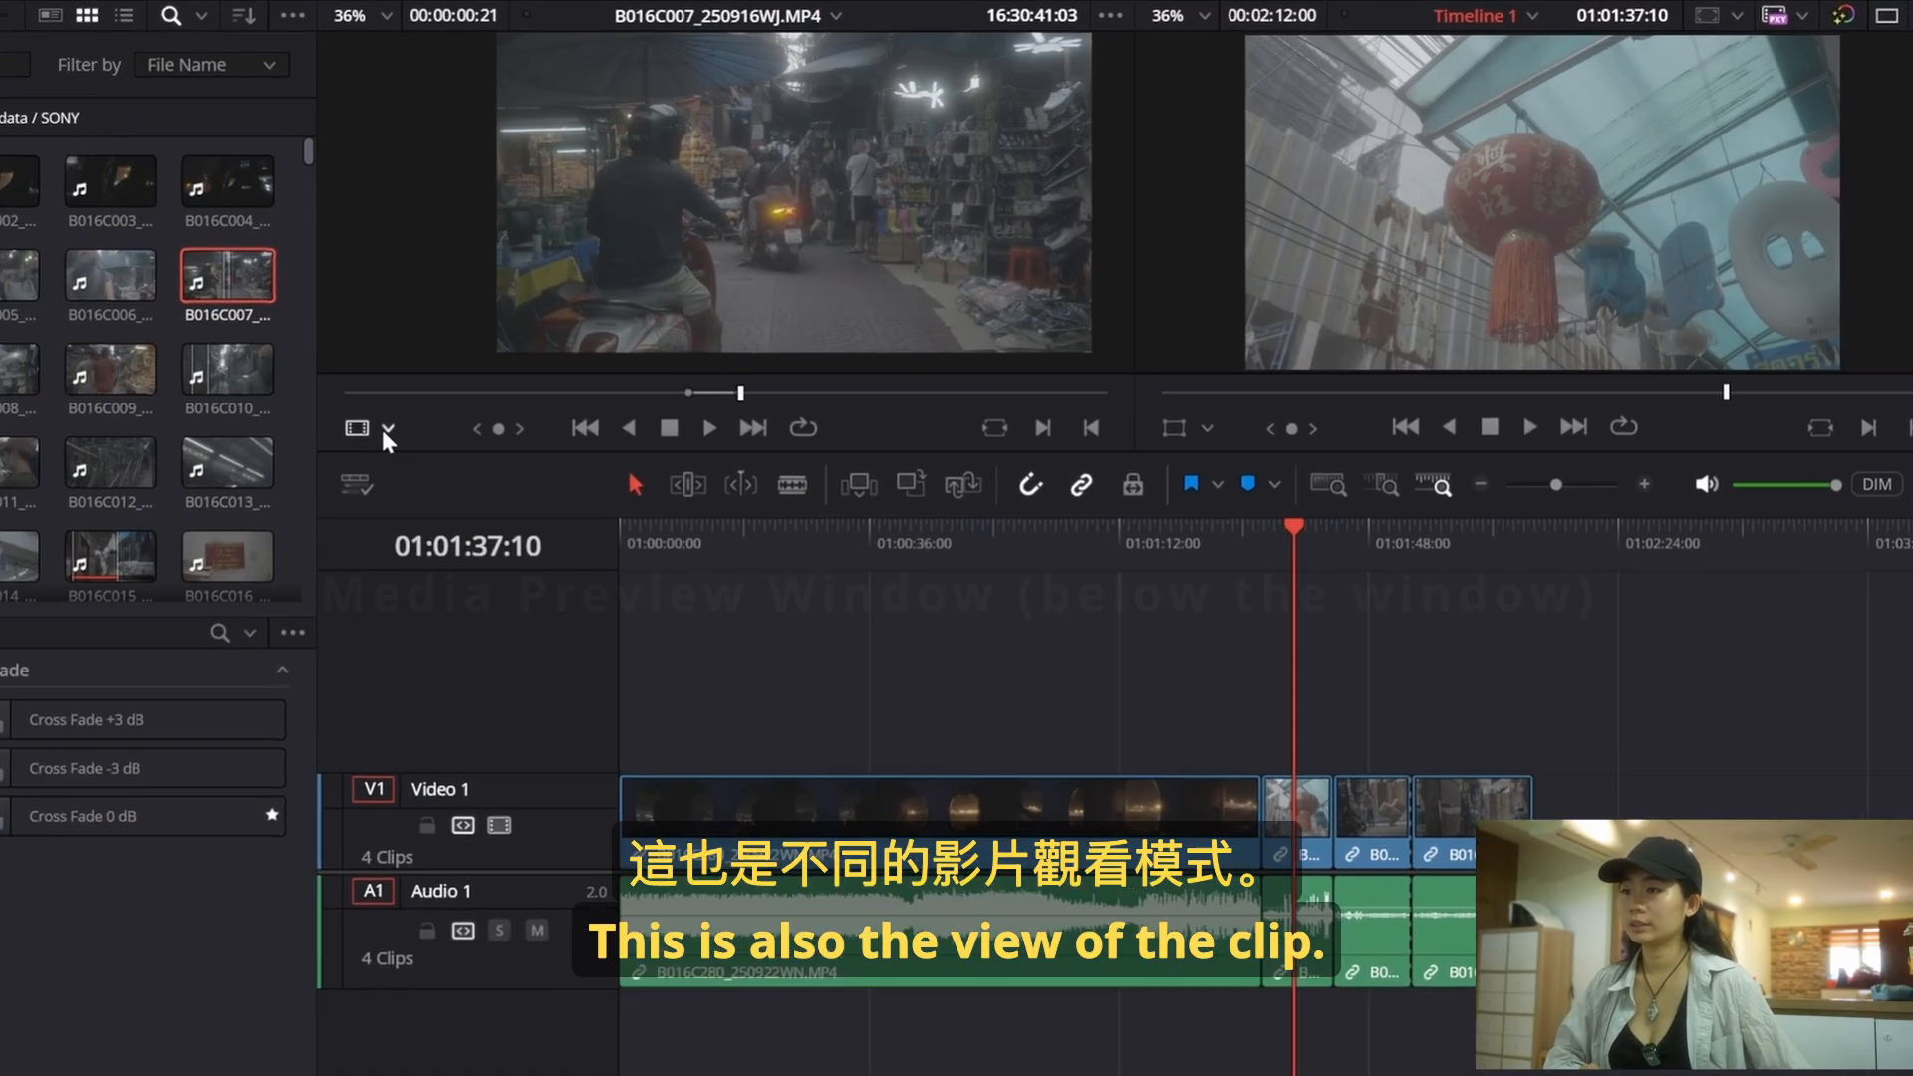
Step: Switch the source viewer between the Audio Track and Source modes for clip B016C004
{"action": "left_click", "coordinate": [386, 429]}
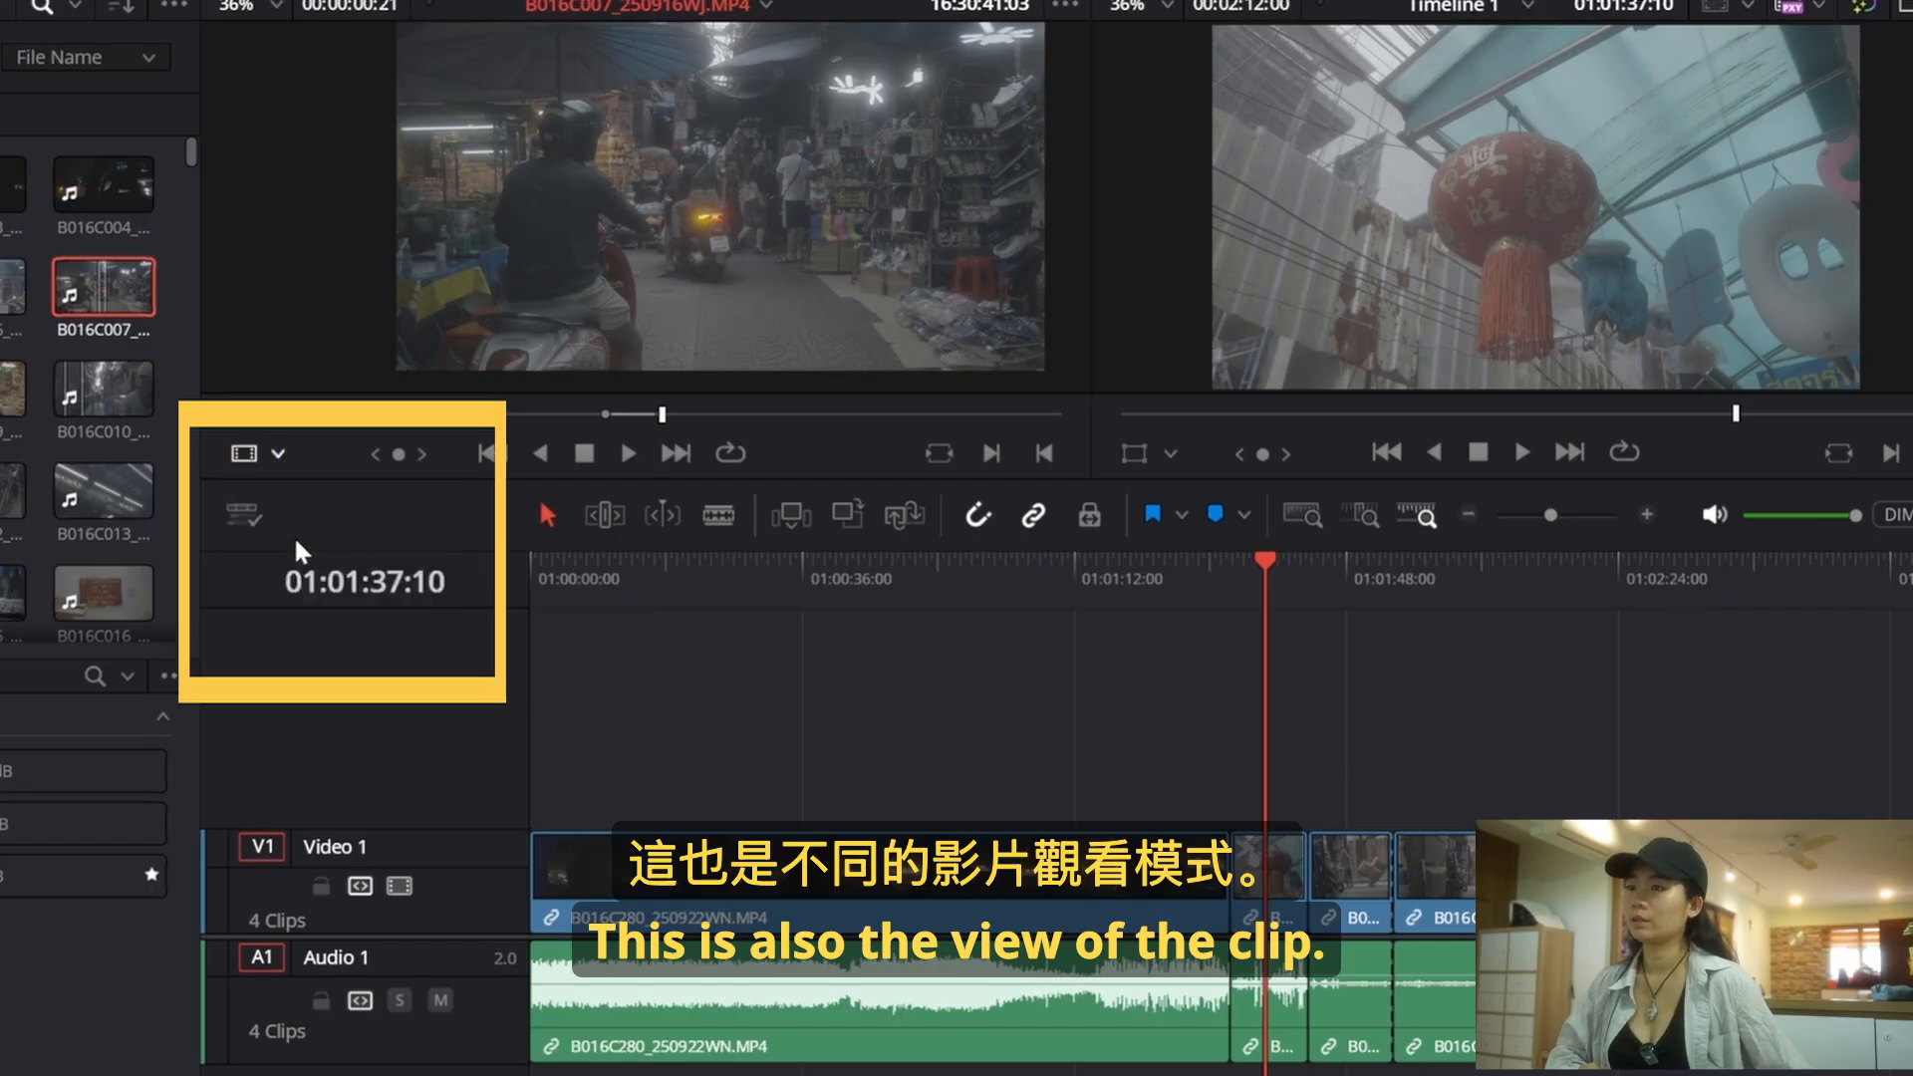
{"action": "left_click", "coordinate": [295, 535]}
{"action": "left_click", "coordinate": [278, 454]}
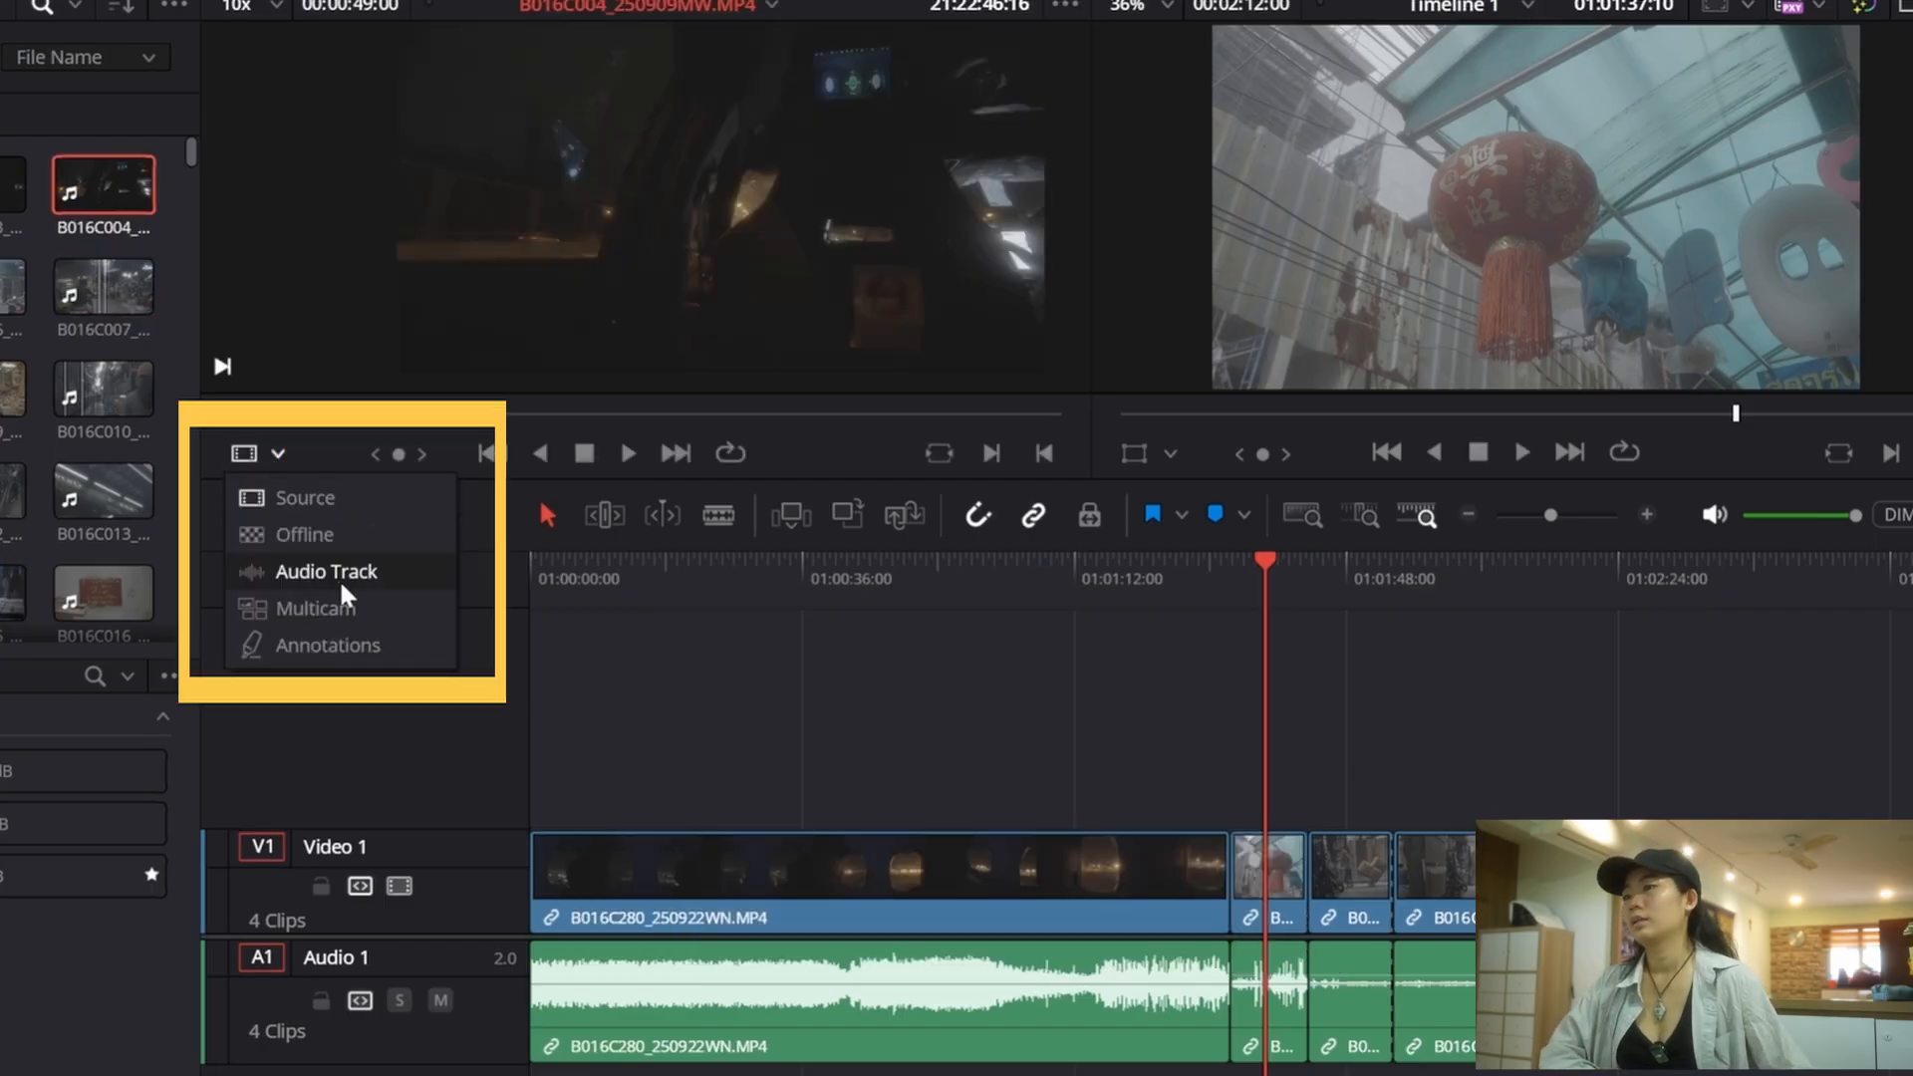
{"action": "left_click", "coordinate": [329, 573]}
{"action": "left_click", "coordinate": [261, 454]}
{"action": "left_click", "coordinate": [281, 496]}
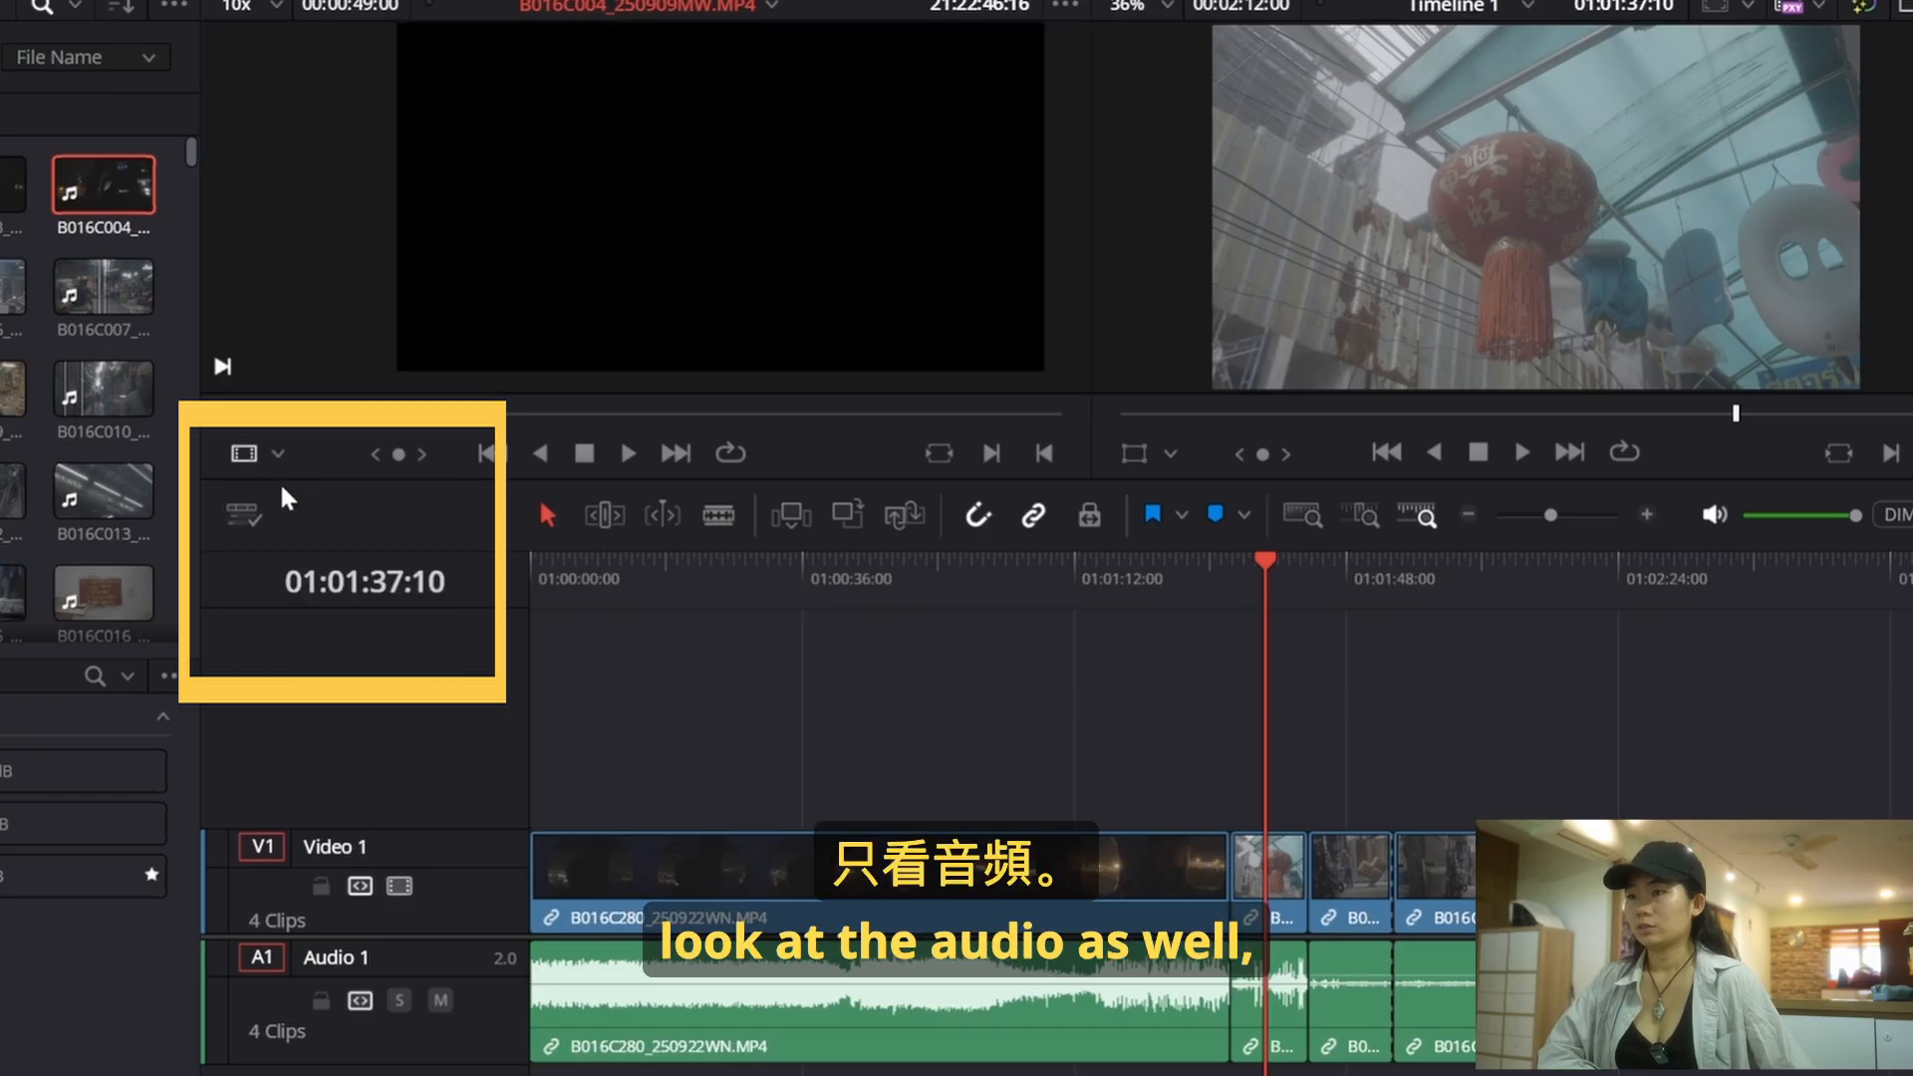
{"action": "left_click", "coordinate": [281, 456]}
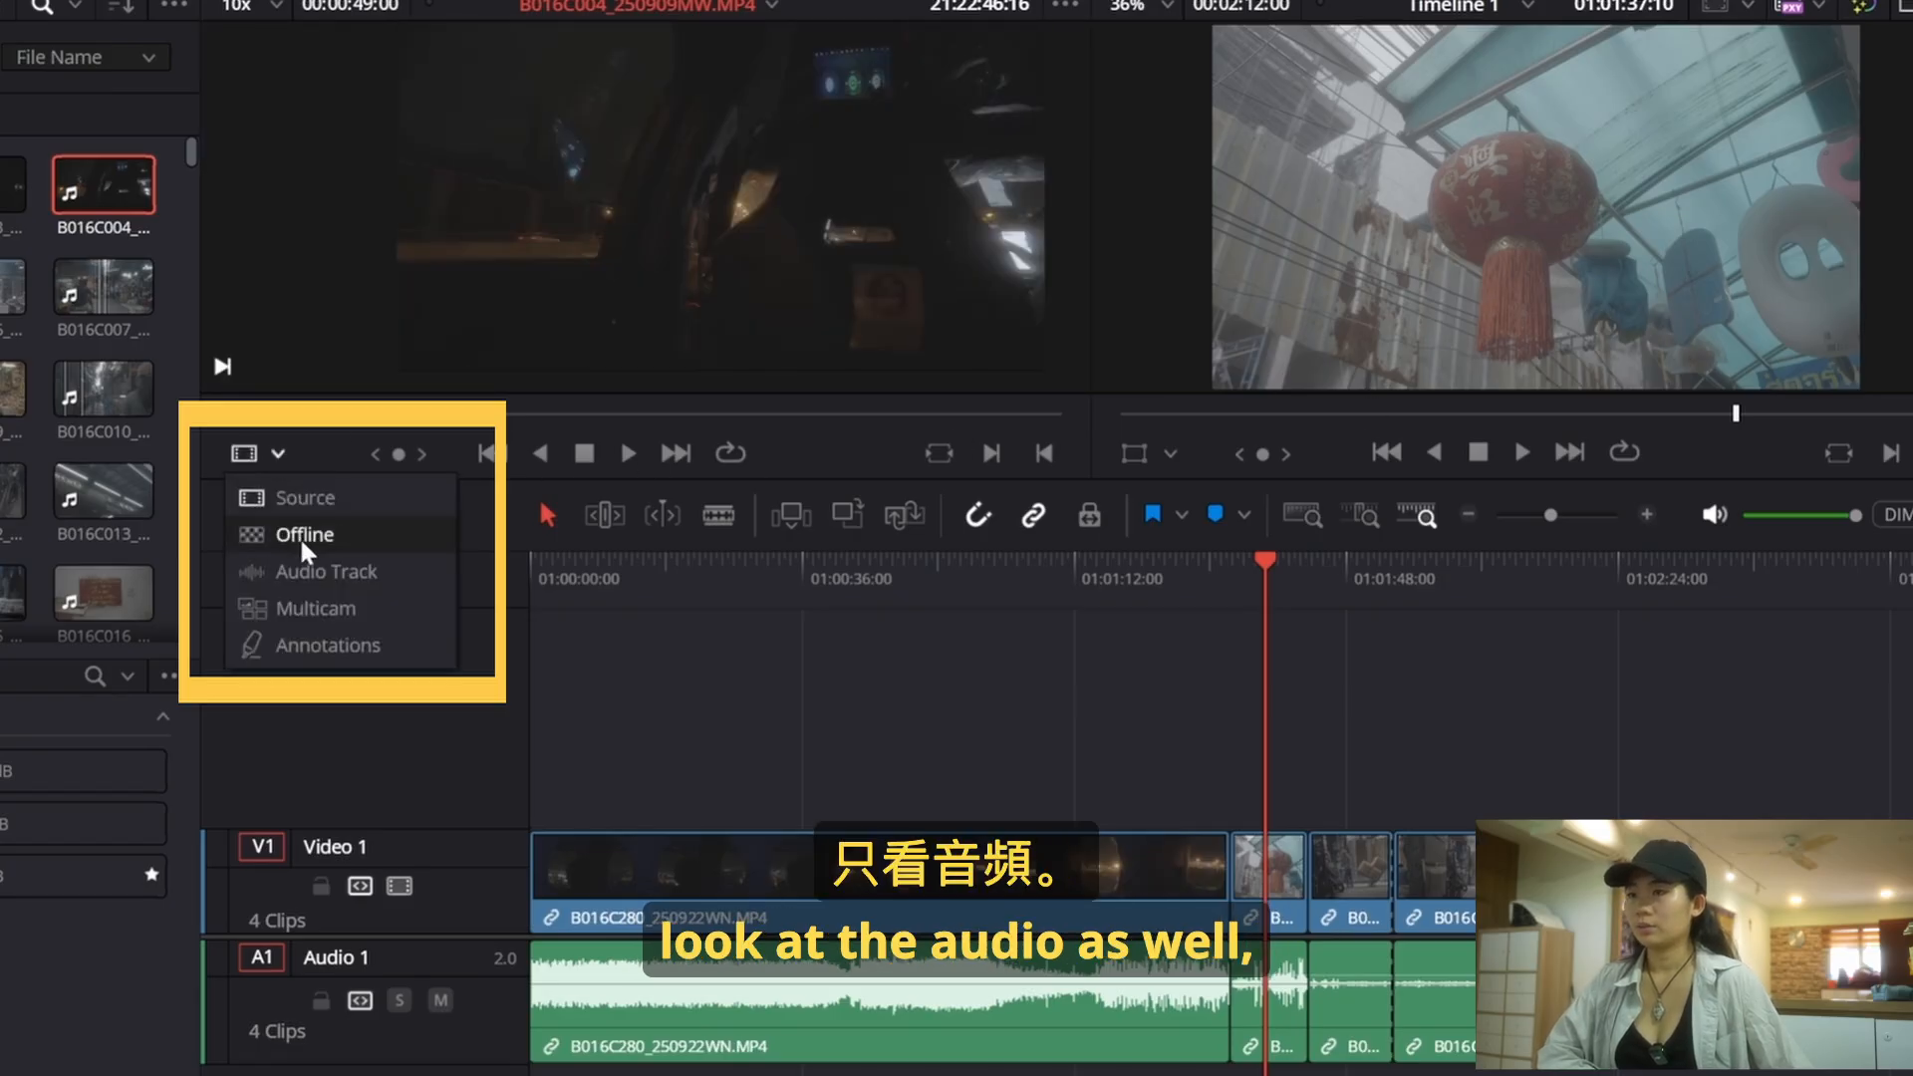
{"action": "left_click", "coordinate": [326, 570]}
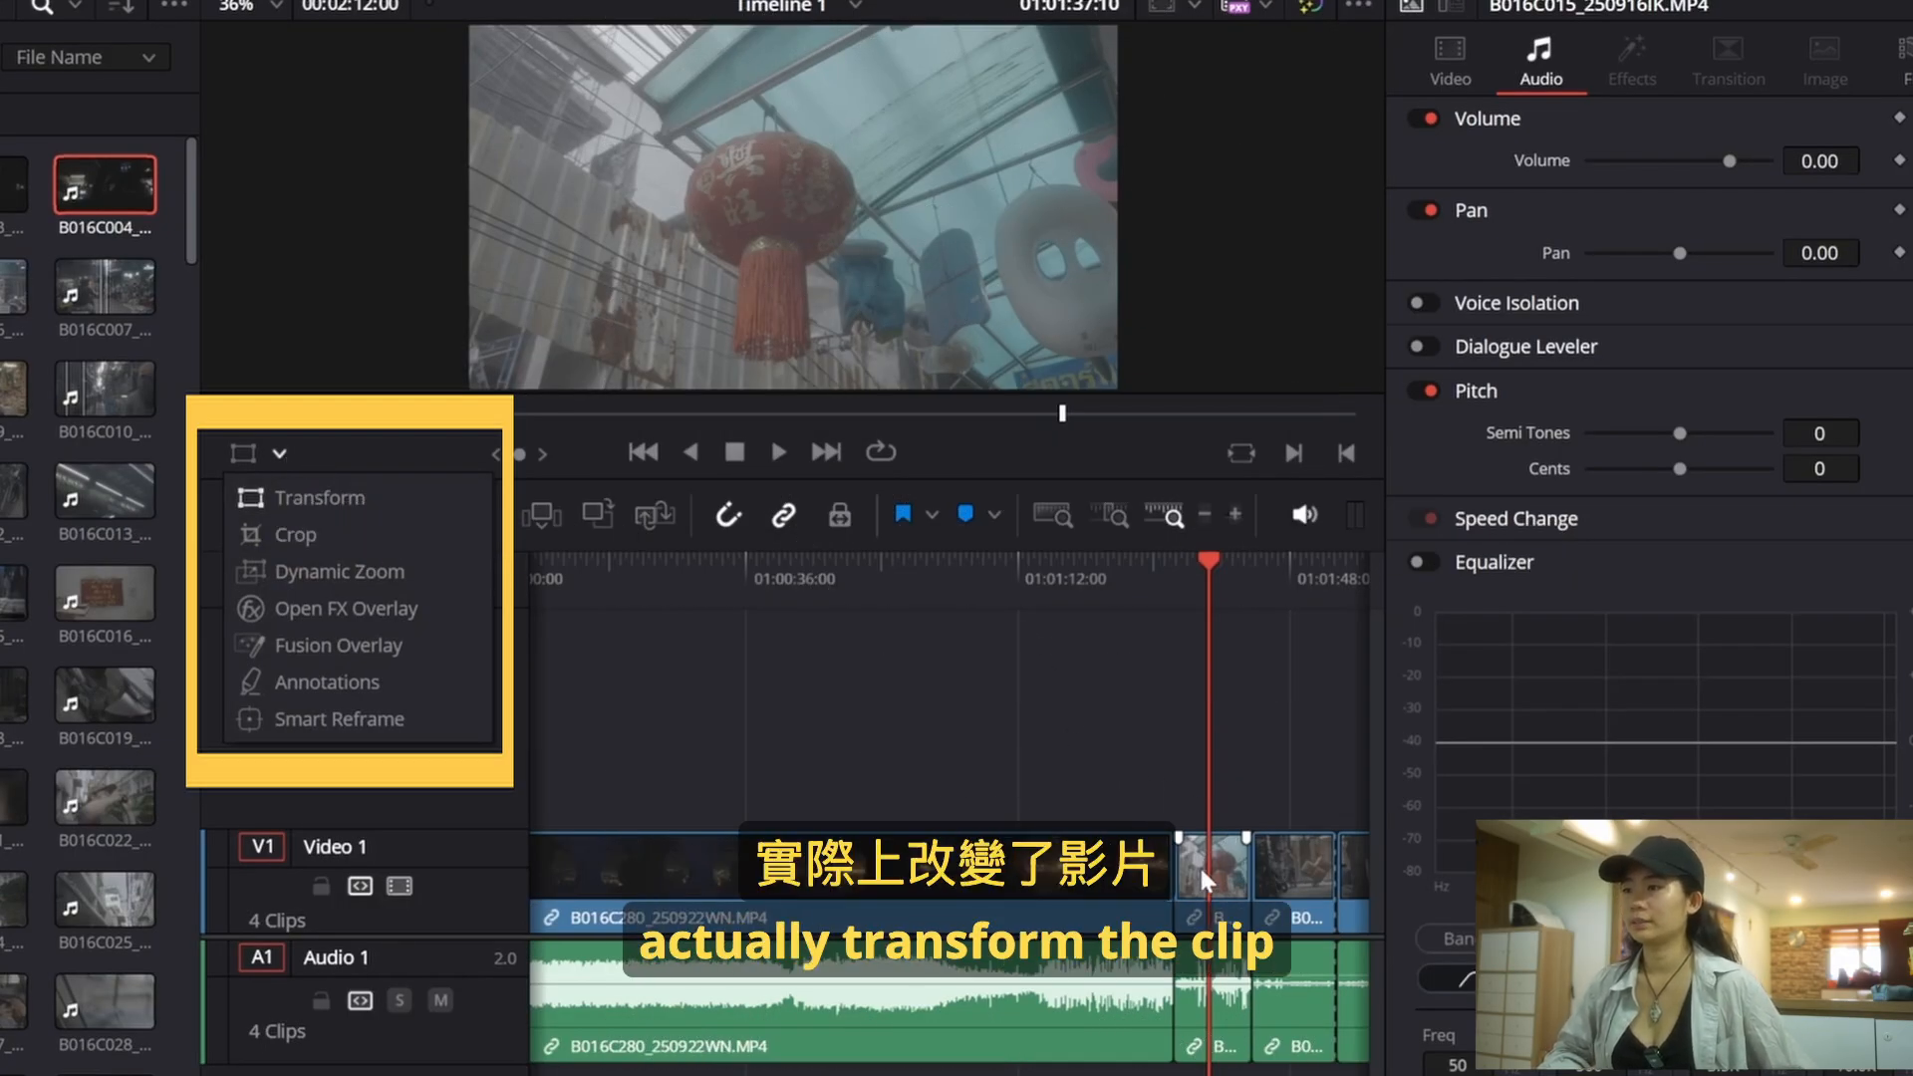
Step: Turn on the Transform overlay for the lantern clip B016C015, try resizing the clip in the timeline viewer, and undo the resize
{"action": "left_click", "coordinate": [1198, 864]}
{"action": "left_click", "coordinate": [261, 450]}
{"action": "left_click", "coordinate": [281, 453]}
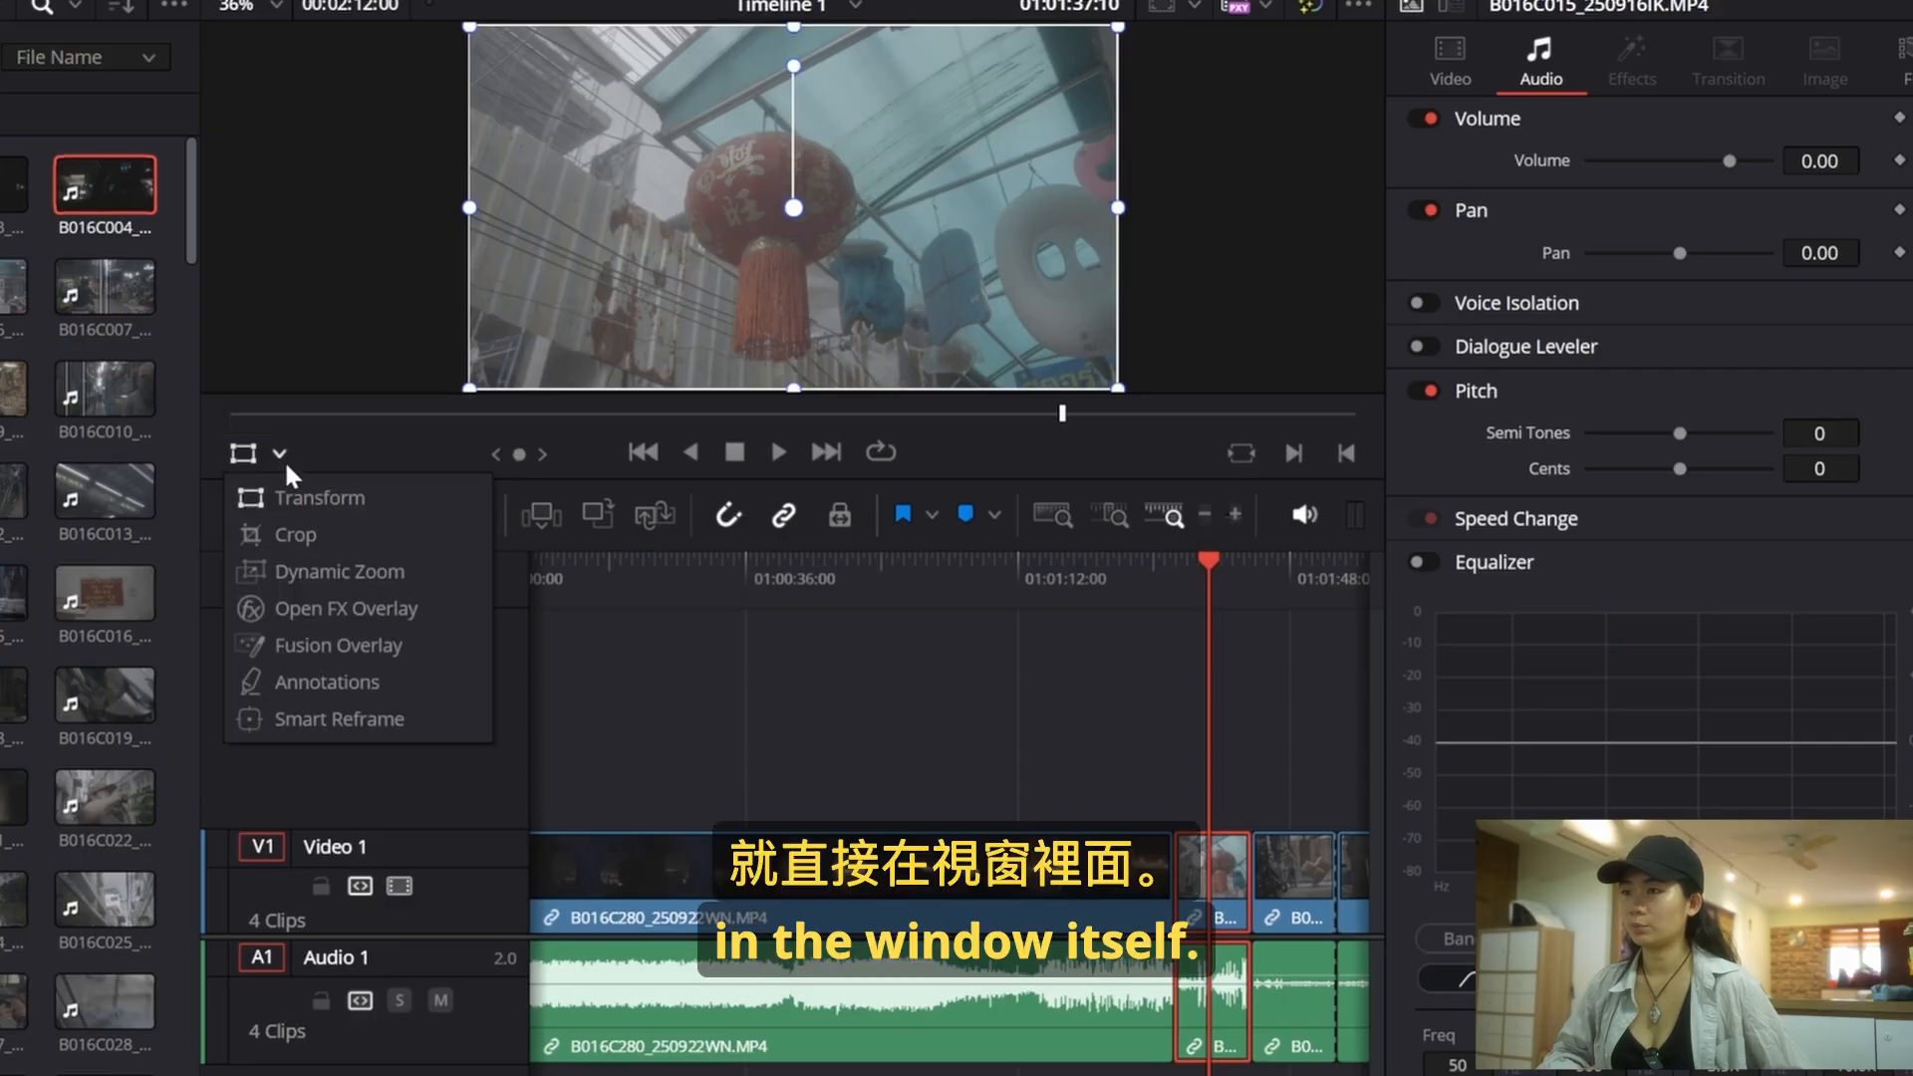
{"action": "left_click", "coordinate": [319, 497]}
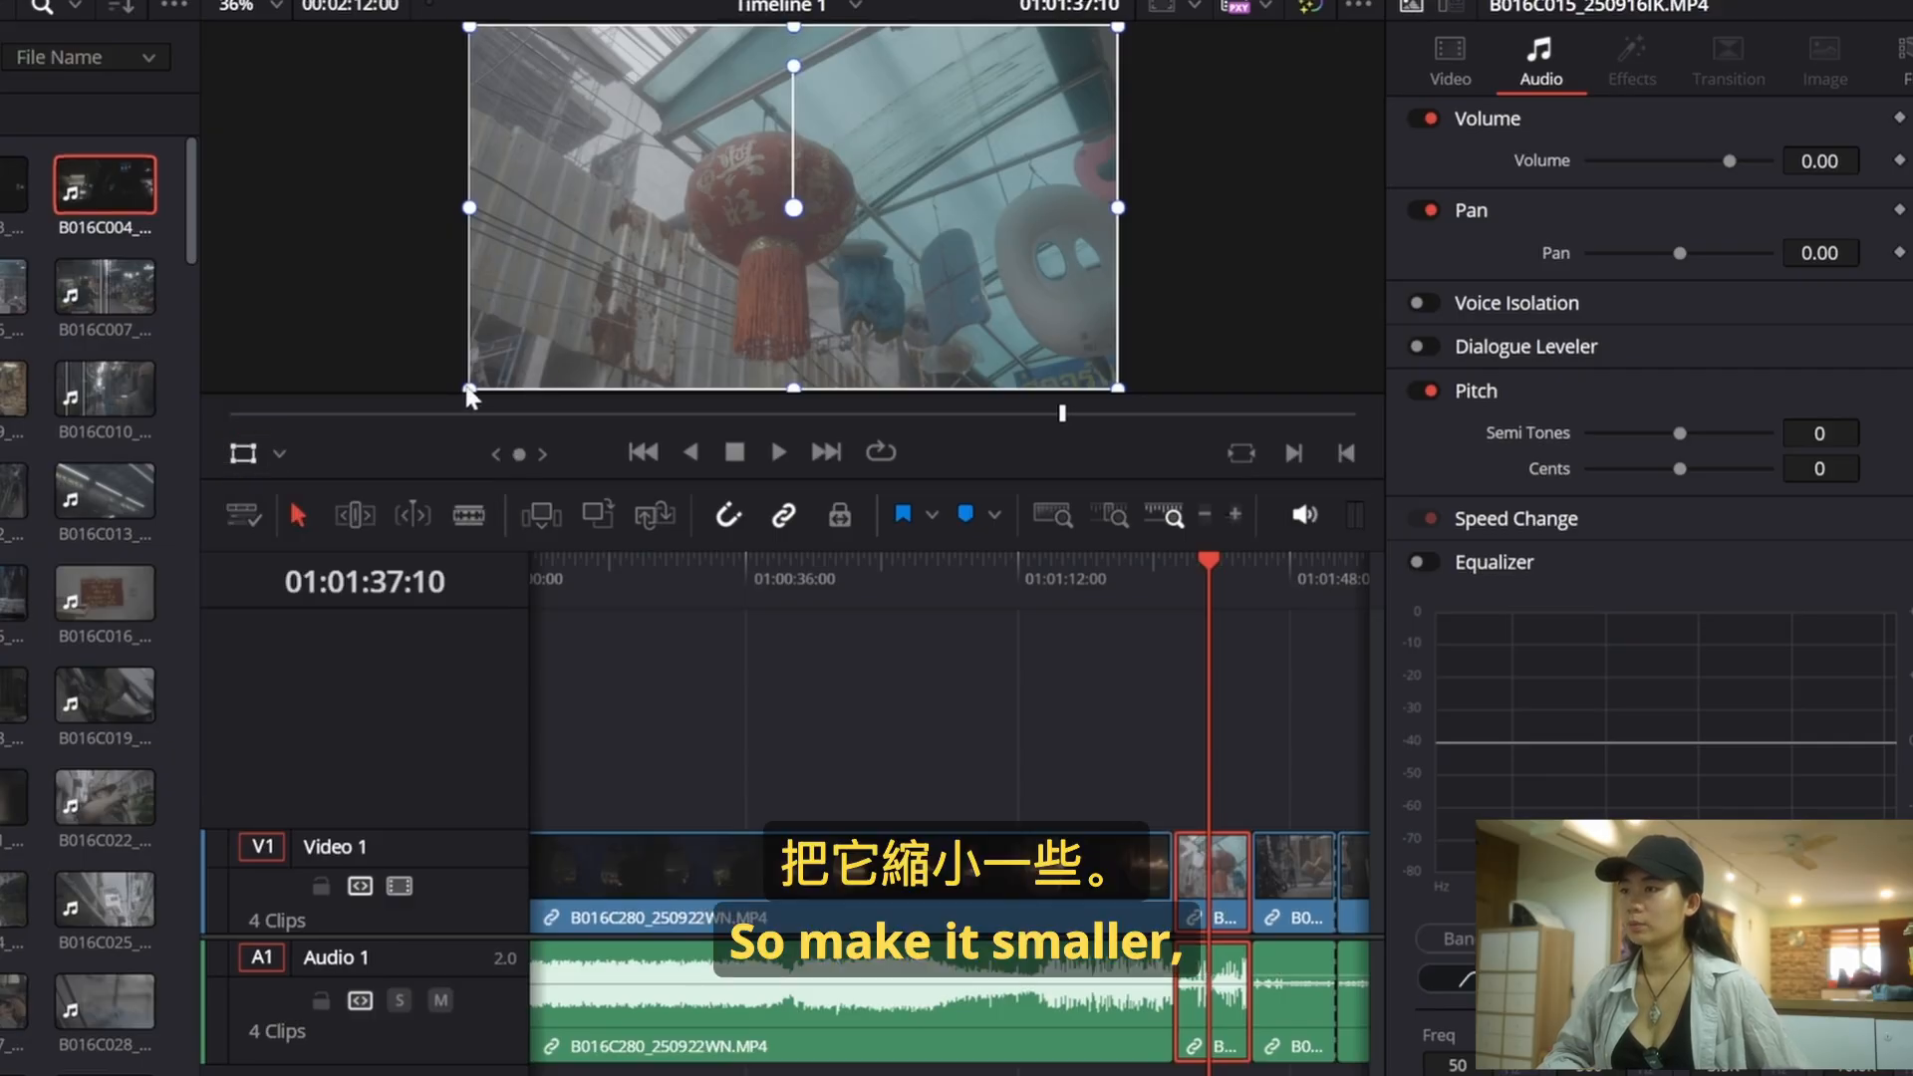
{"action": "left_click_drag", "start_coordinate": [470, 32], "coordinate": [362, 138]}
{"action": "key", "text": "ctrl+z"}
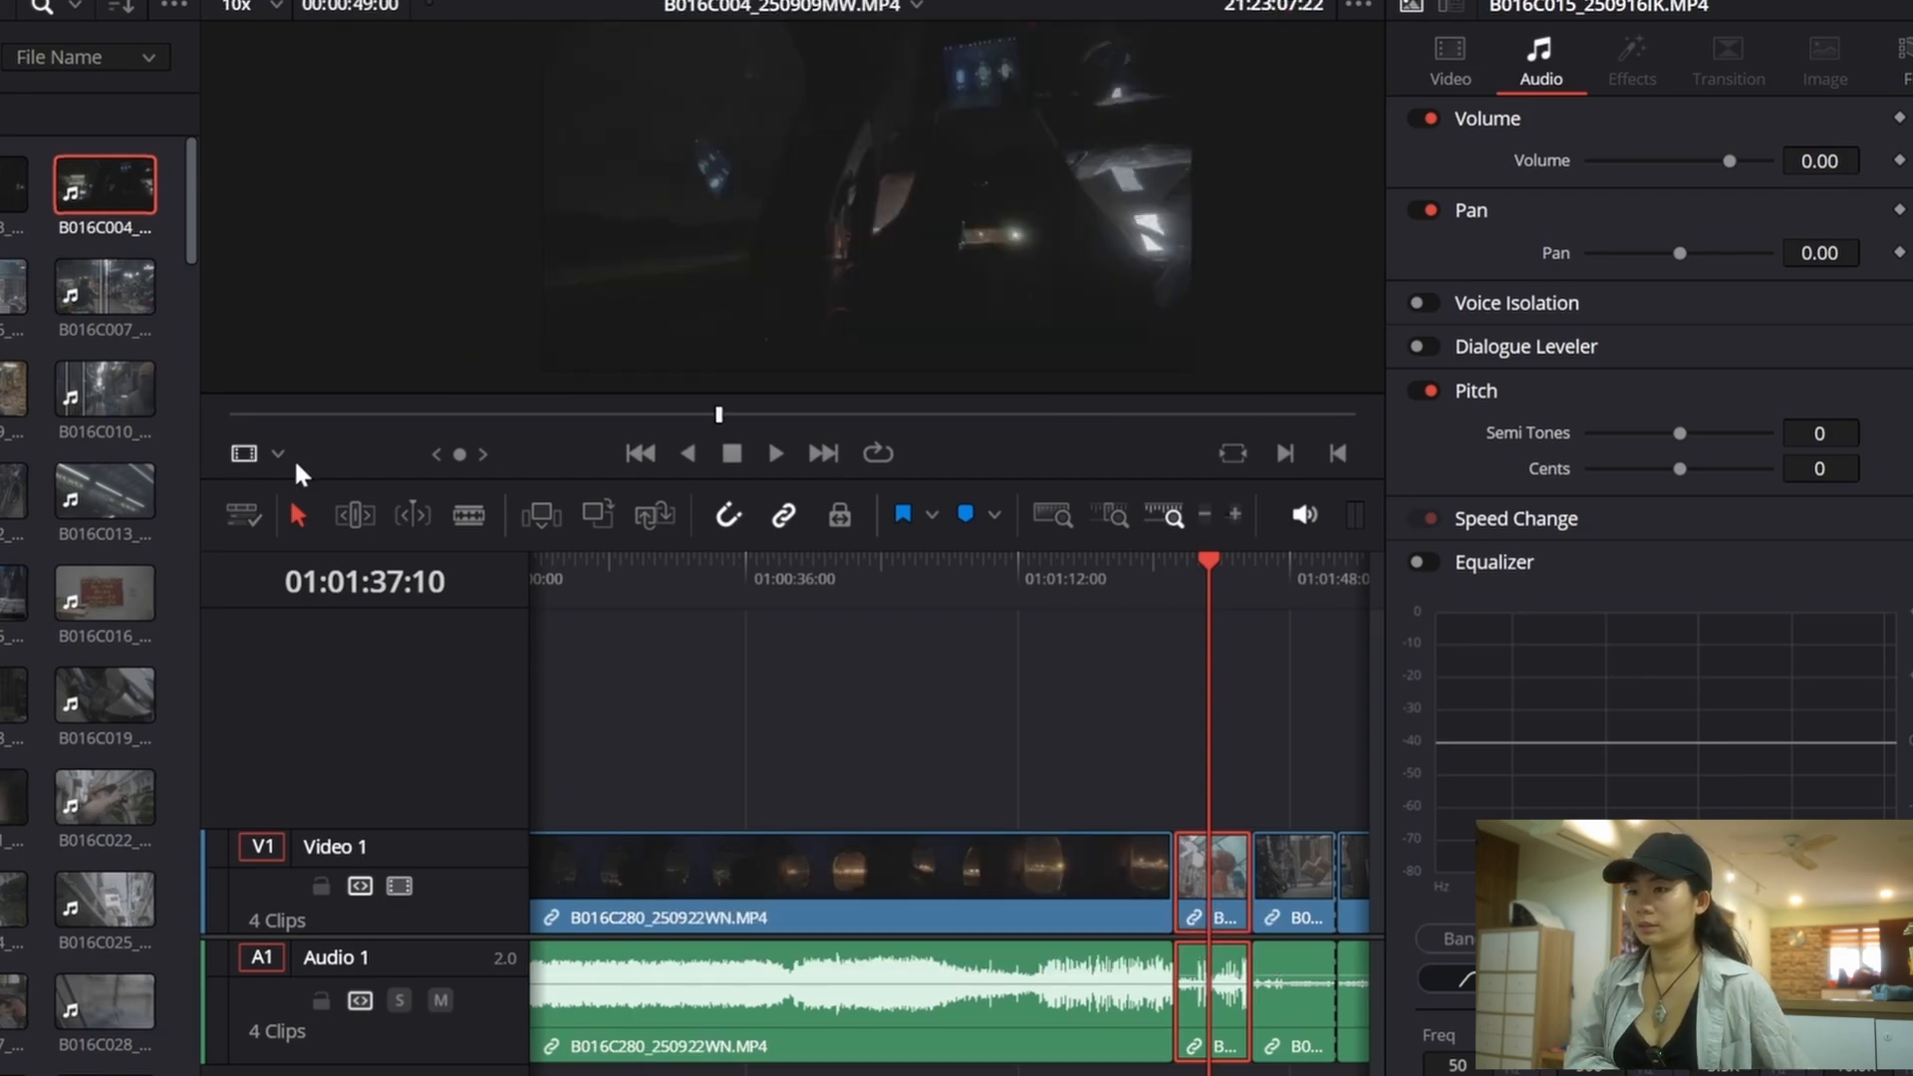
Step: Move the playhead to 01:01:37:01 and show the lantern clip's video Transform settings, including Zoom, in the Inspector
{"action": "left_click", "coordinate": [1205, 600]}
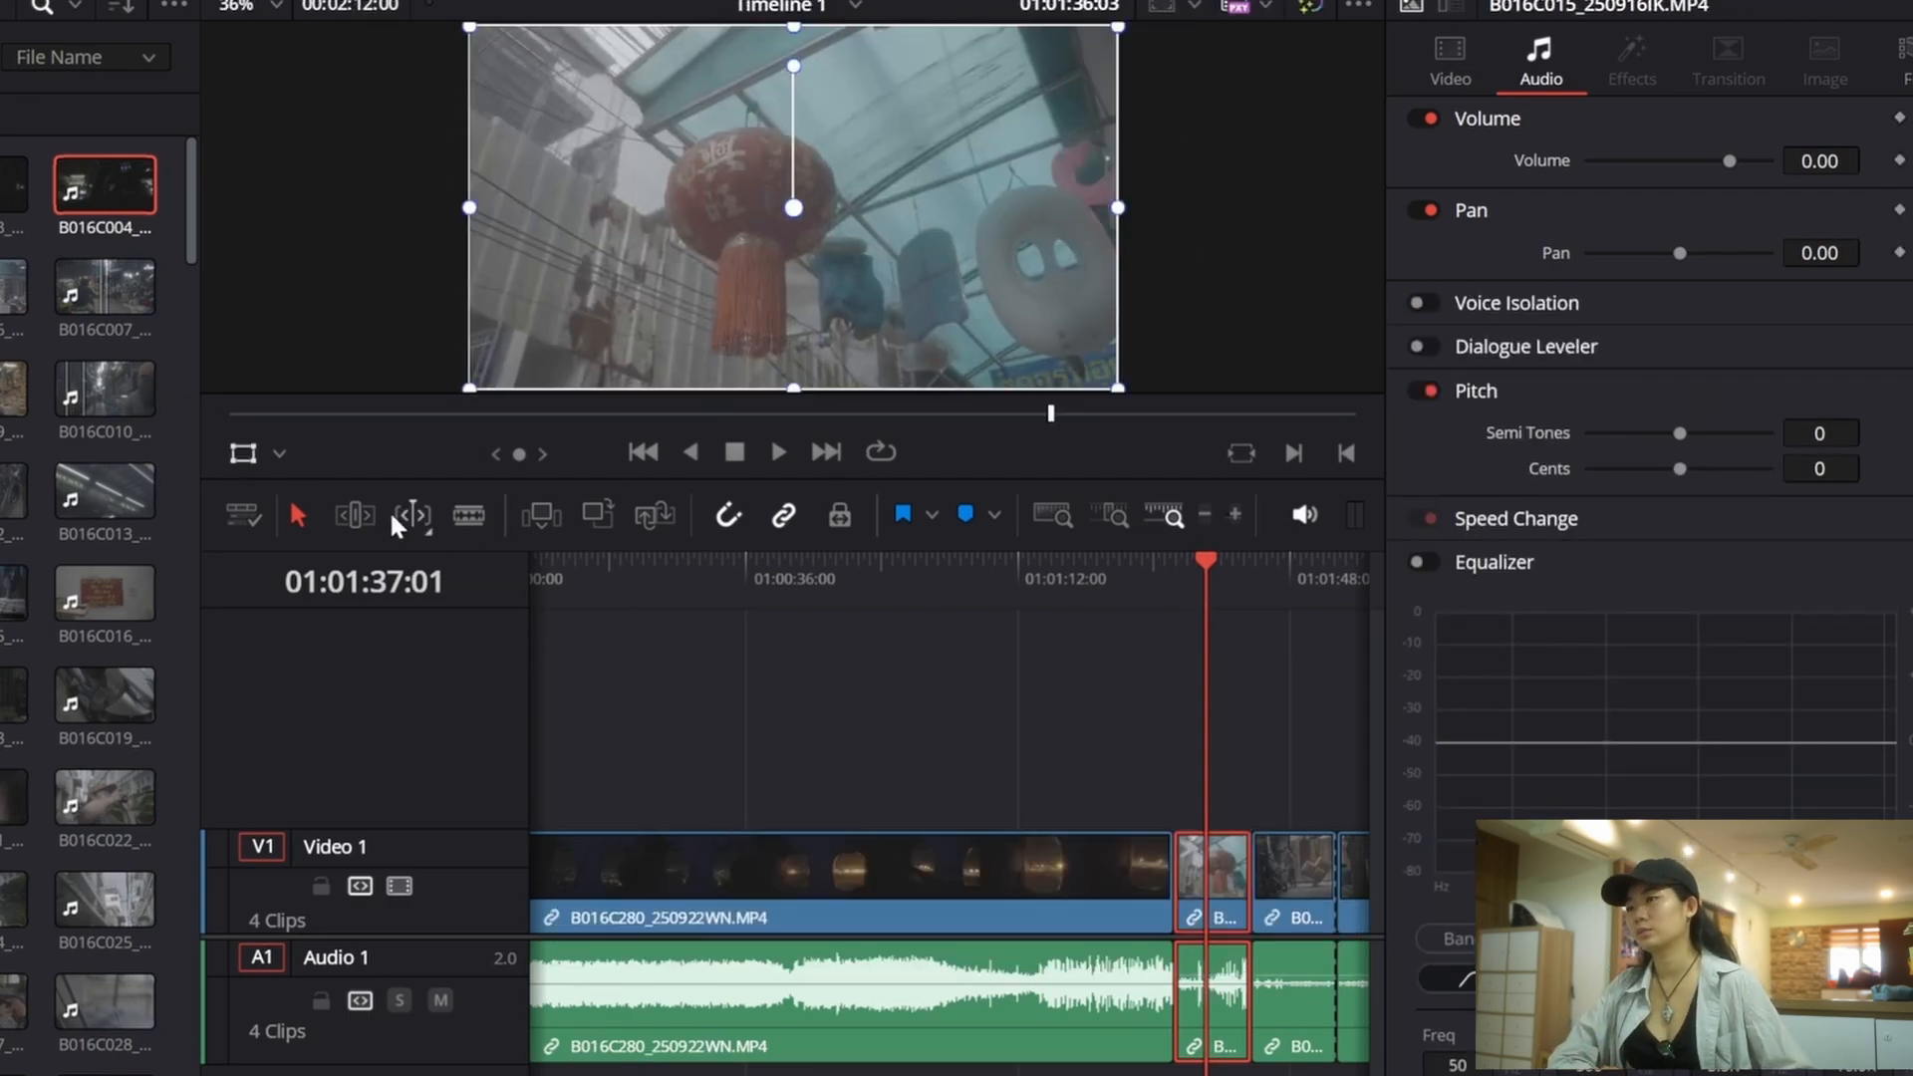
{"action": "left_click", "coordinate": [279, 453]}
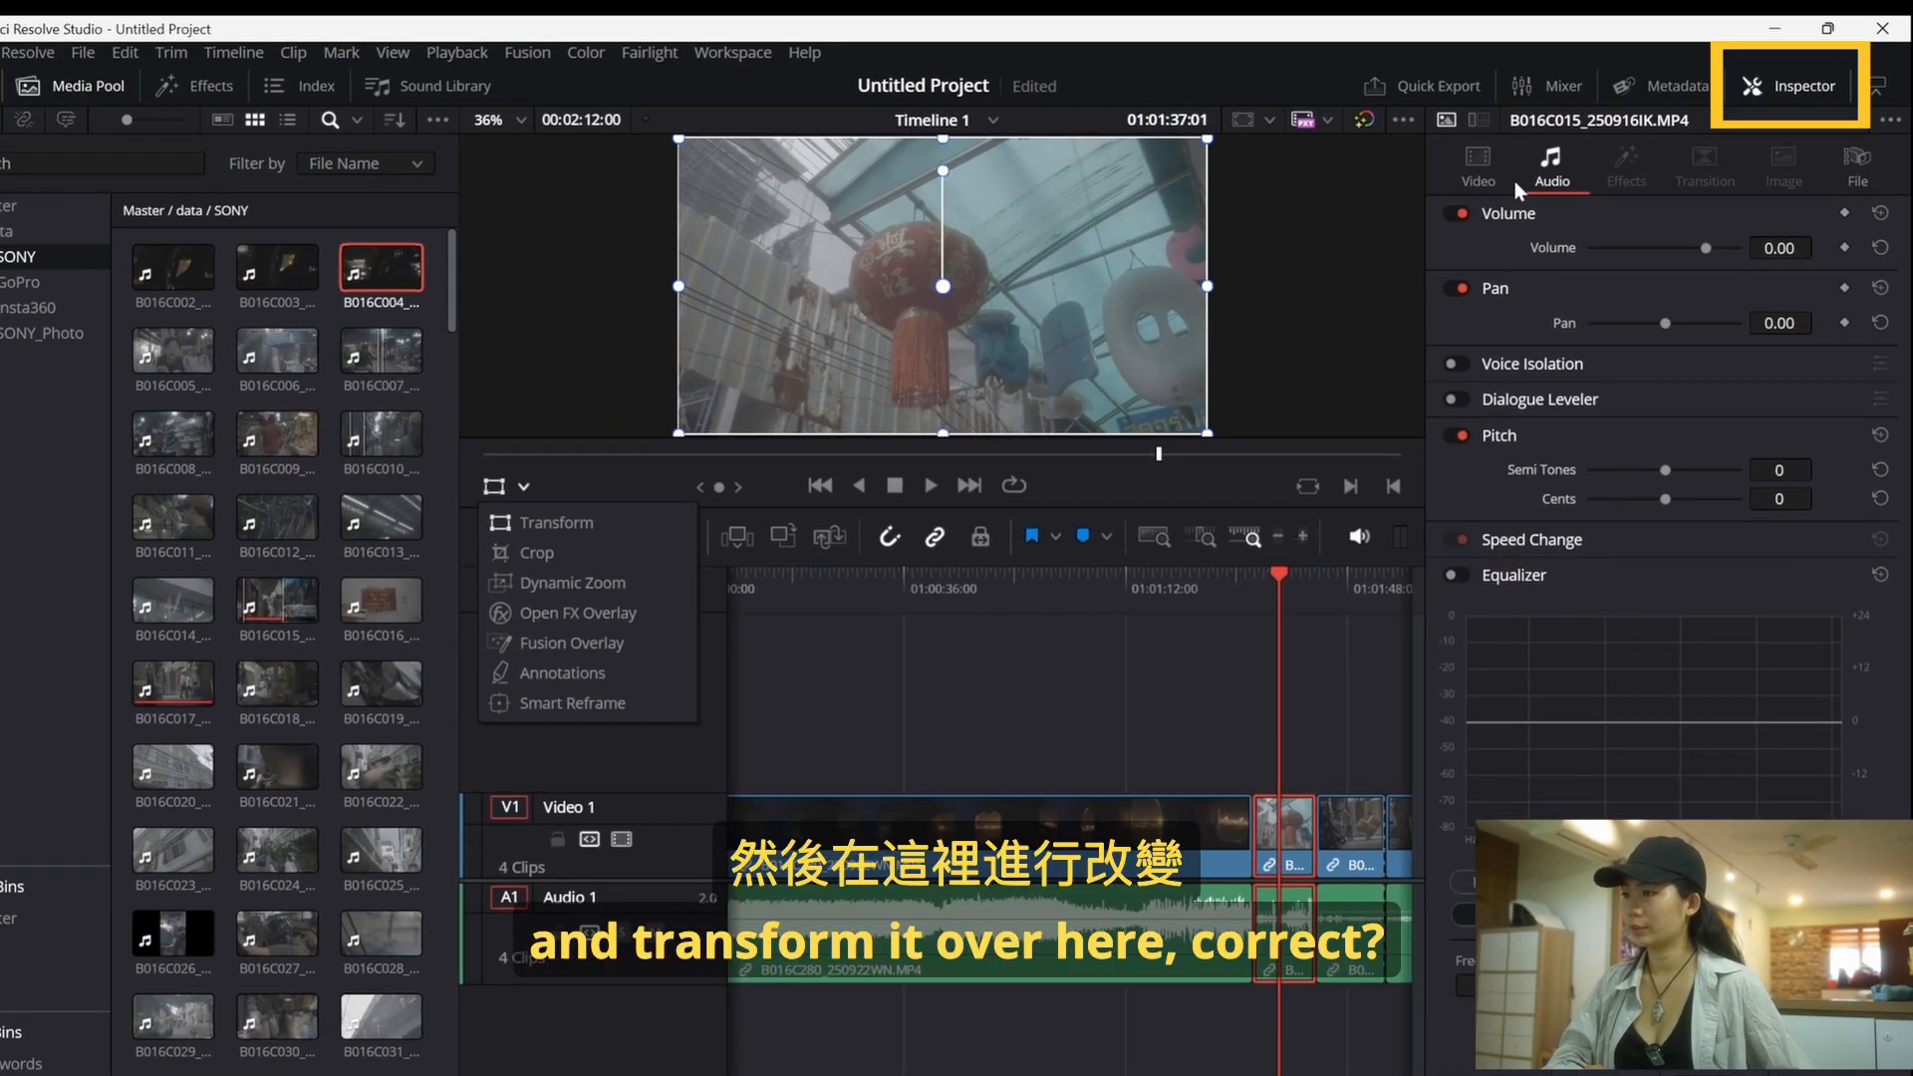
{"action": "left_click", "coordinate": [1481, 163]}
{"action": "left_click", "coordinate": [1479, 167]}
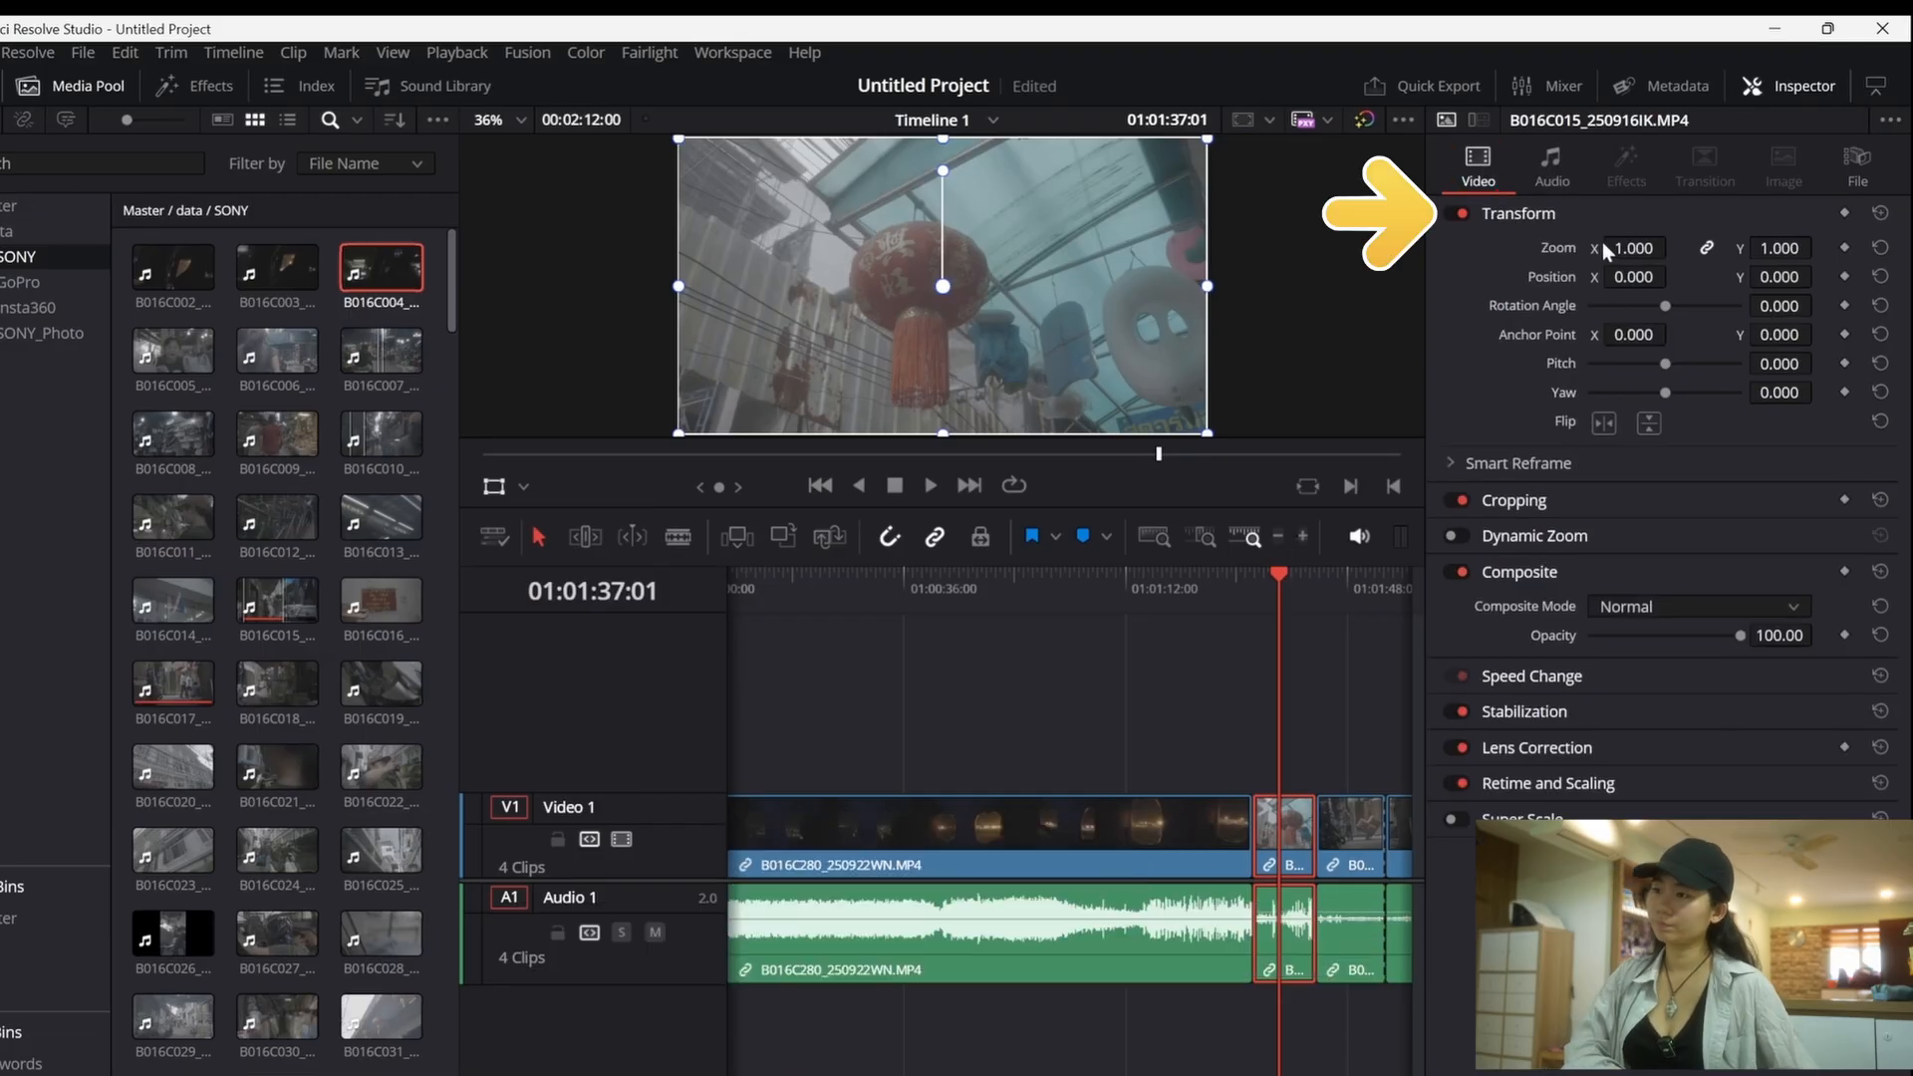
{"action": "left_click_drag", "start_coordinate": [1639, 249], "coordinate": [1634, 249]}
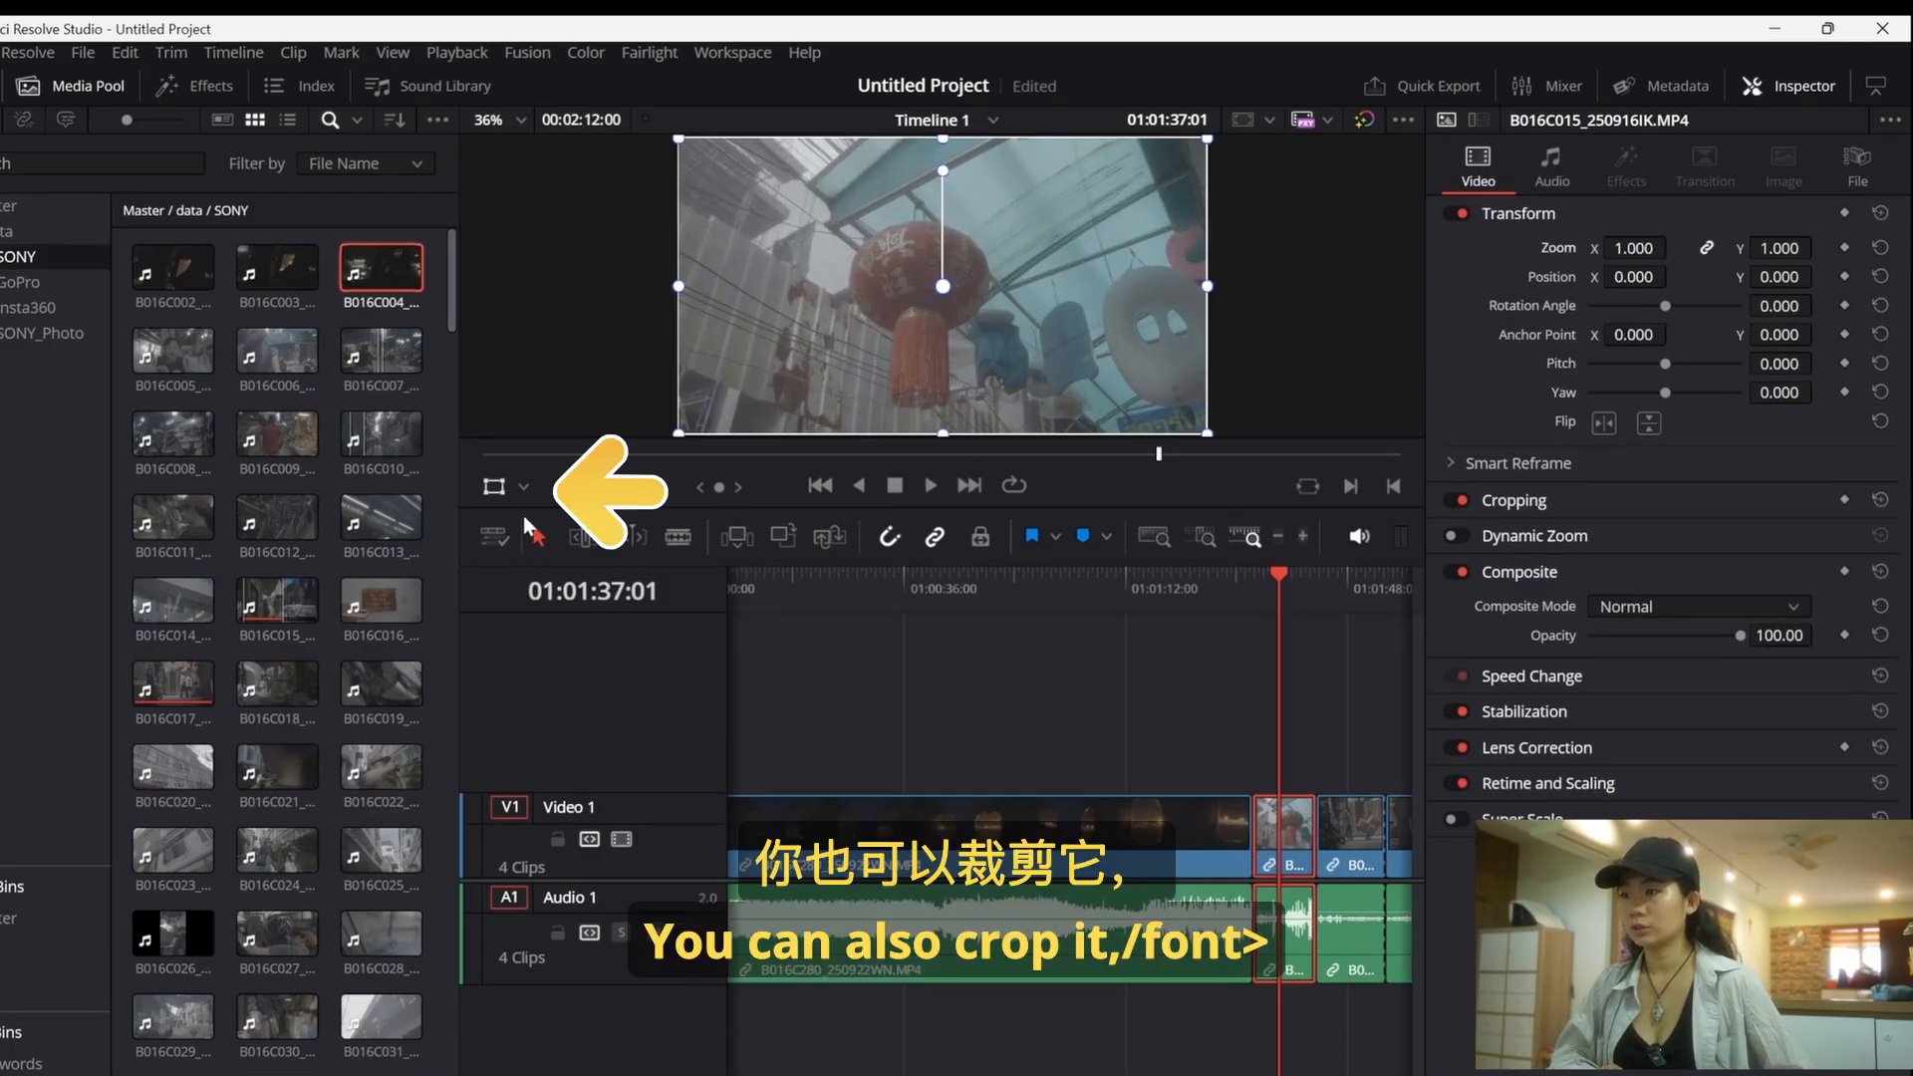
Step: Switch the timeline viewer overlay to Crop and try cropping the lantern clip from its left edge
{"action": "left_click", "coordinate": [523, 487]}
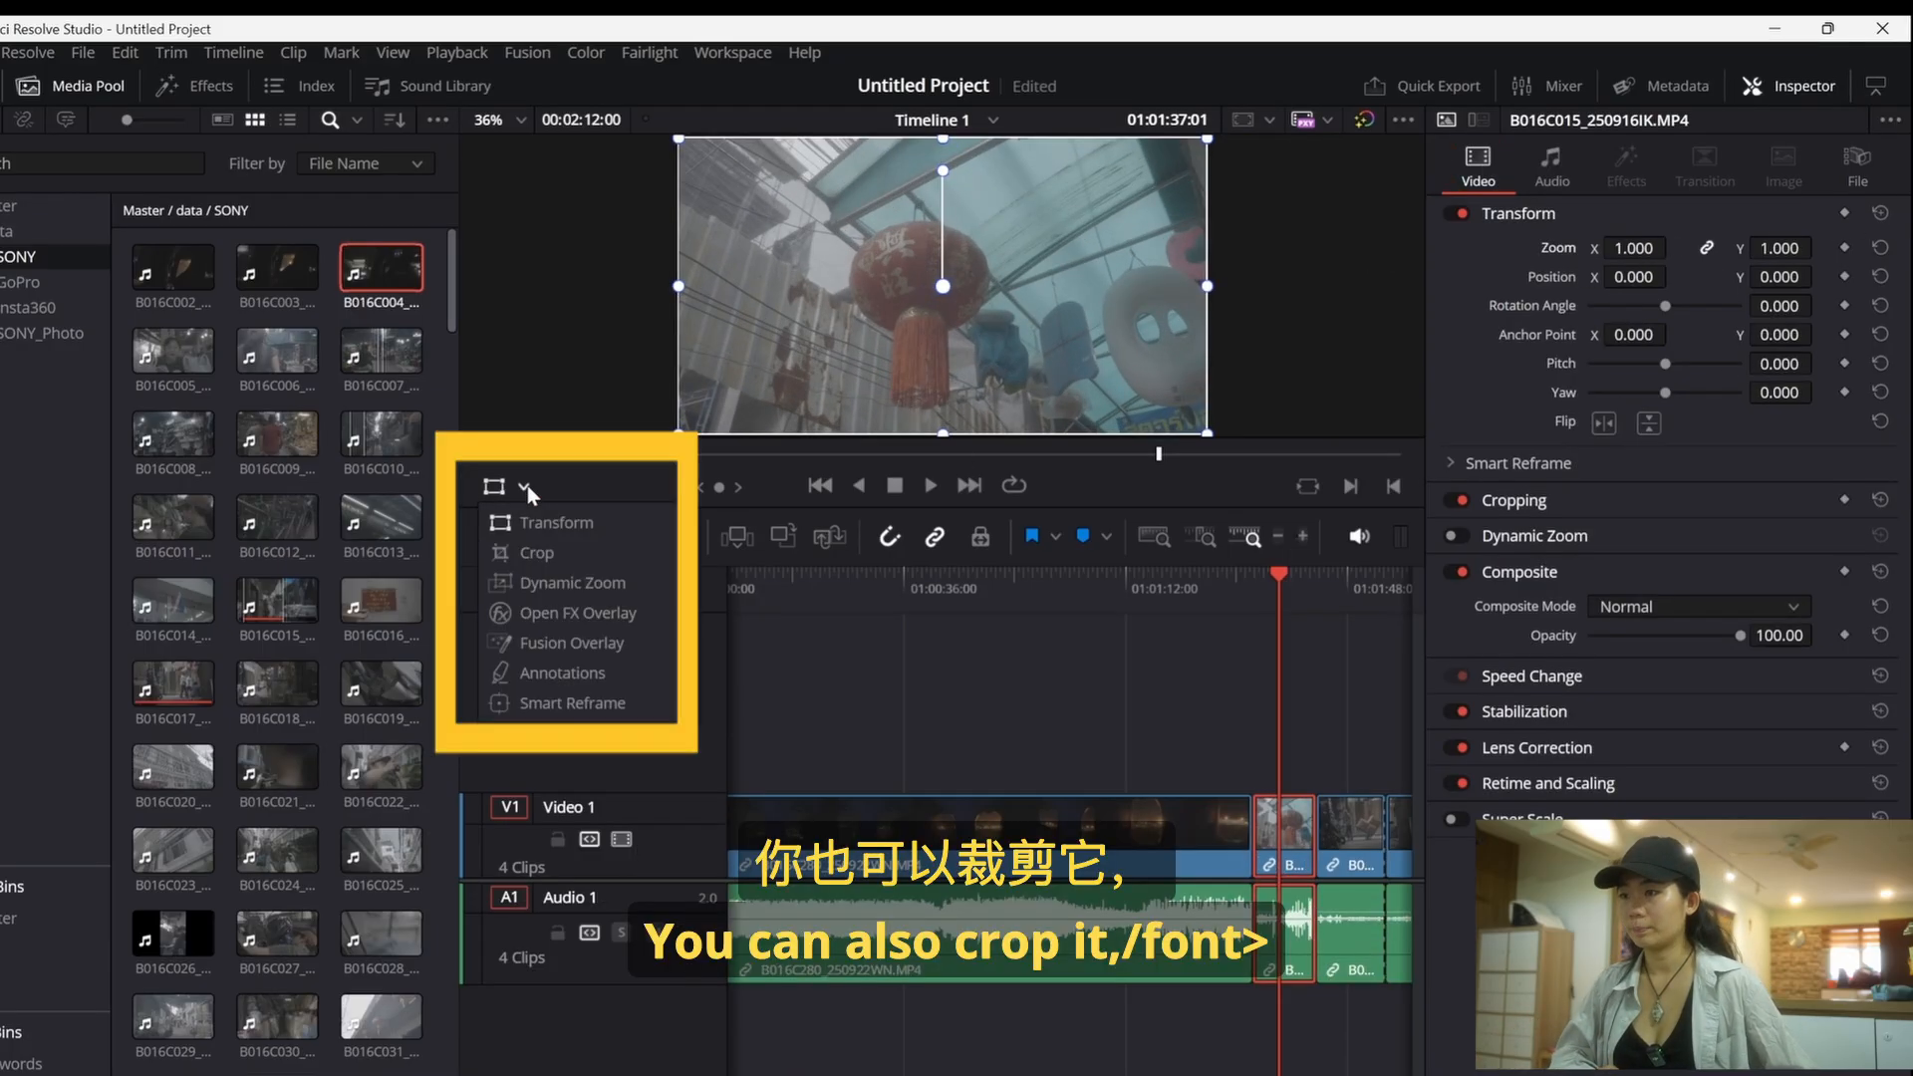
{"action": "left_click", "coordinate": [534, 542]}
{"action": "left_click_drag", "start_coordinate": [674, 287], "coordinate": [674, 326]}
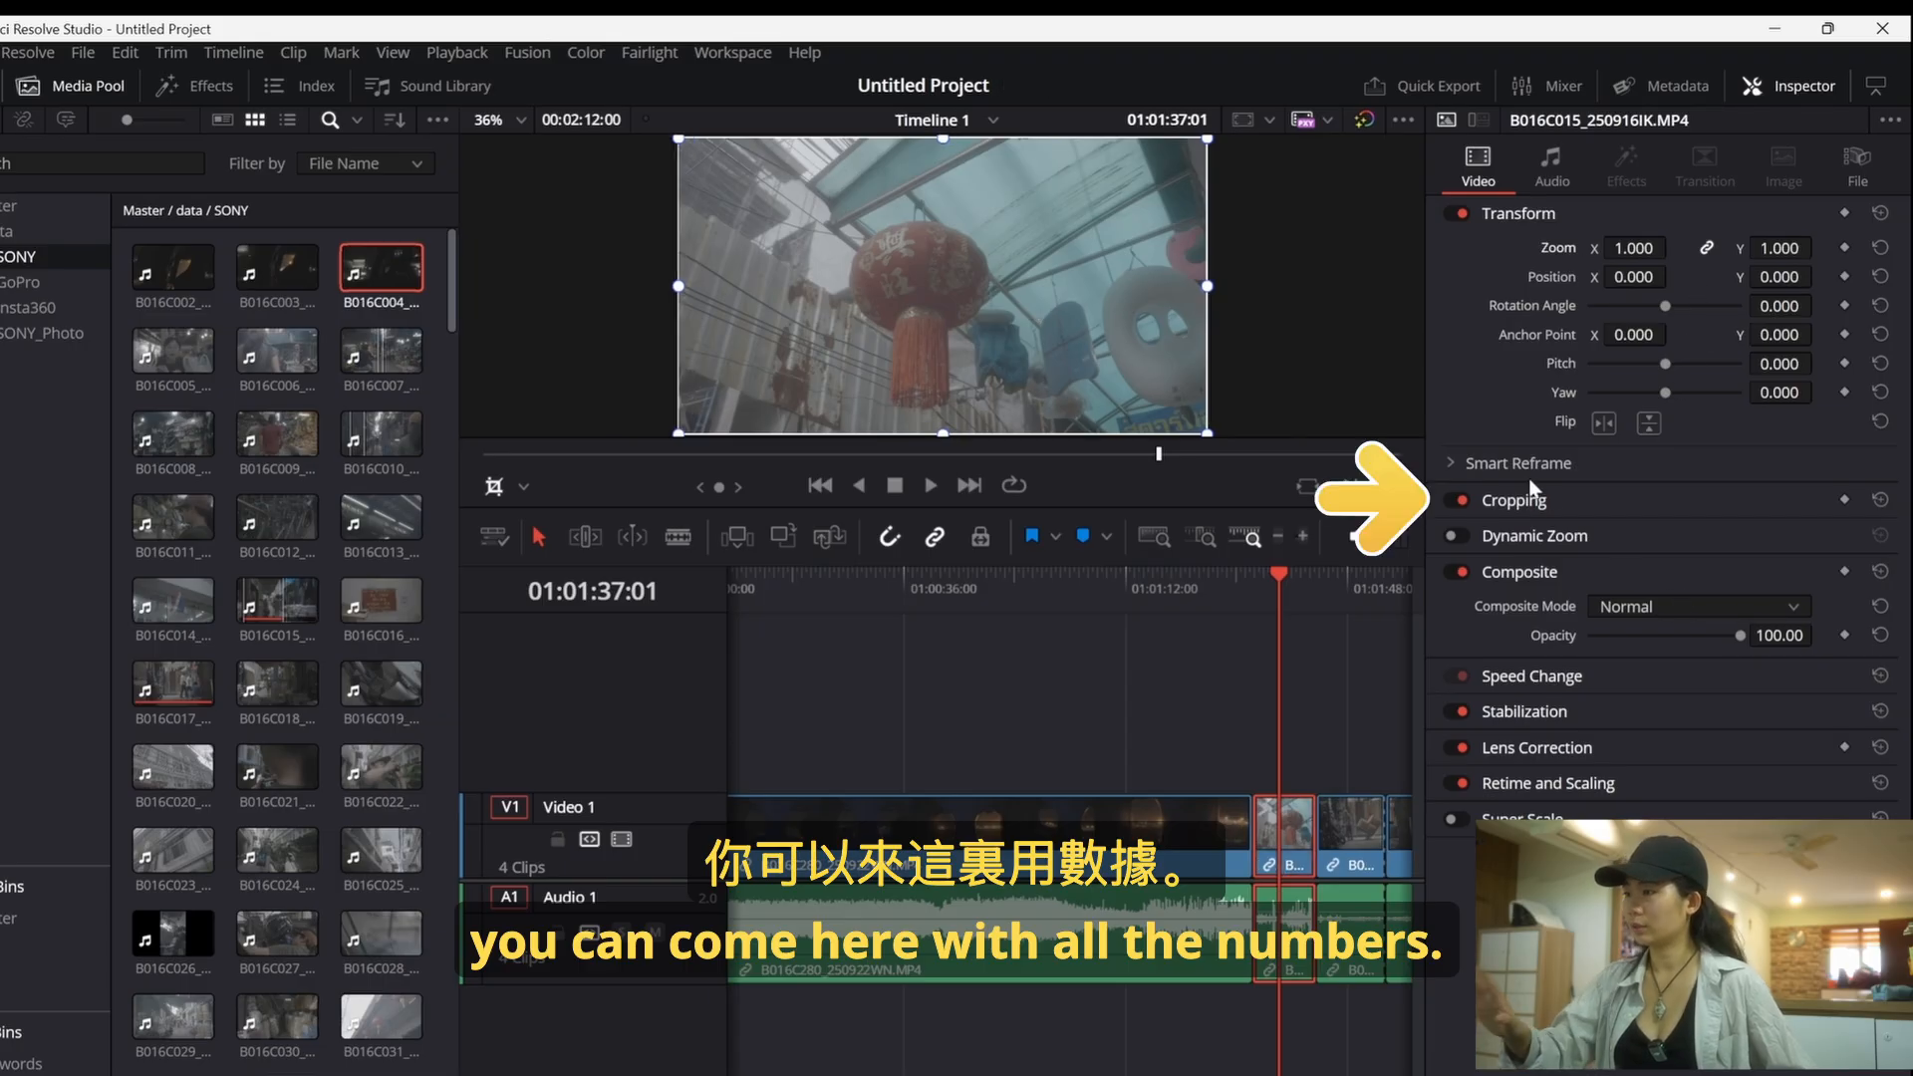
Step: Expand the Cropping settings in the Inspector and try a Crop Left value of 700 on the lantern clip
{"action": "left_click", "coordinate": [1515, 500]}
{"action": "left_click_drag", "start_coordinate": [1592, 535], "coordinate": [1648, 535]}
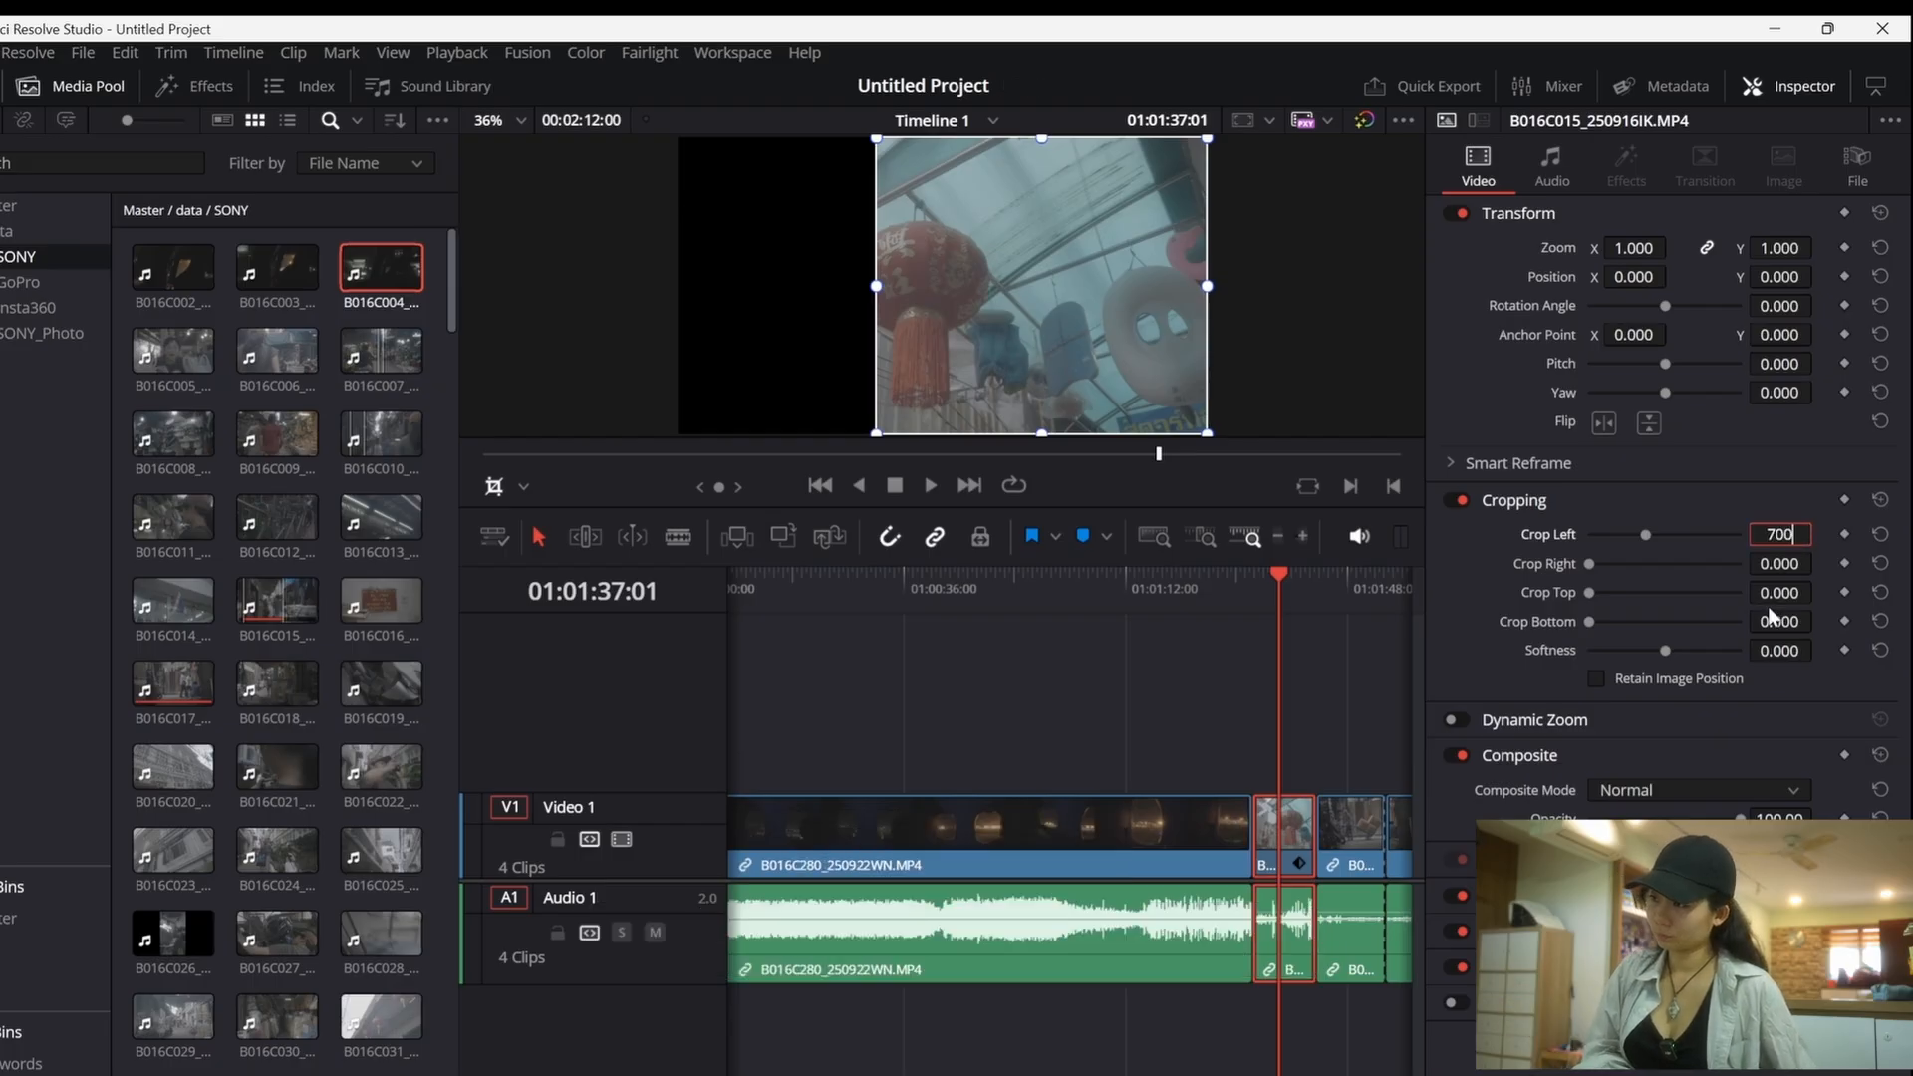
{"action": "key", "text": "Return"}
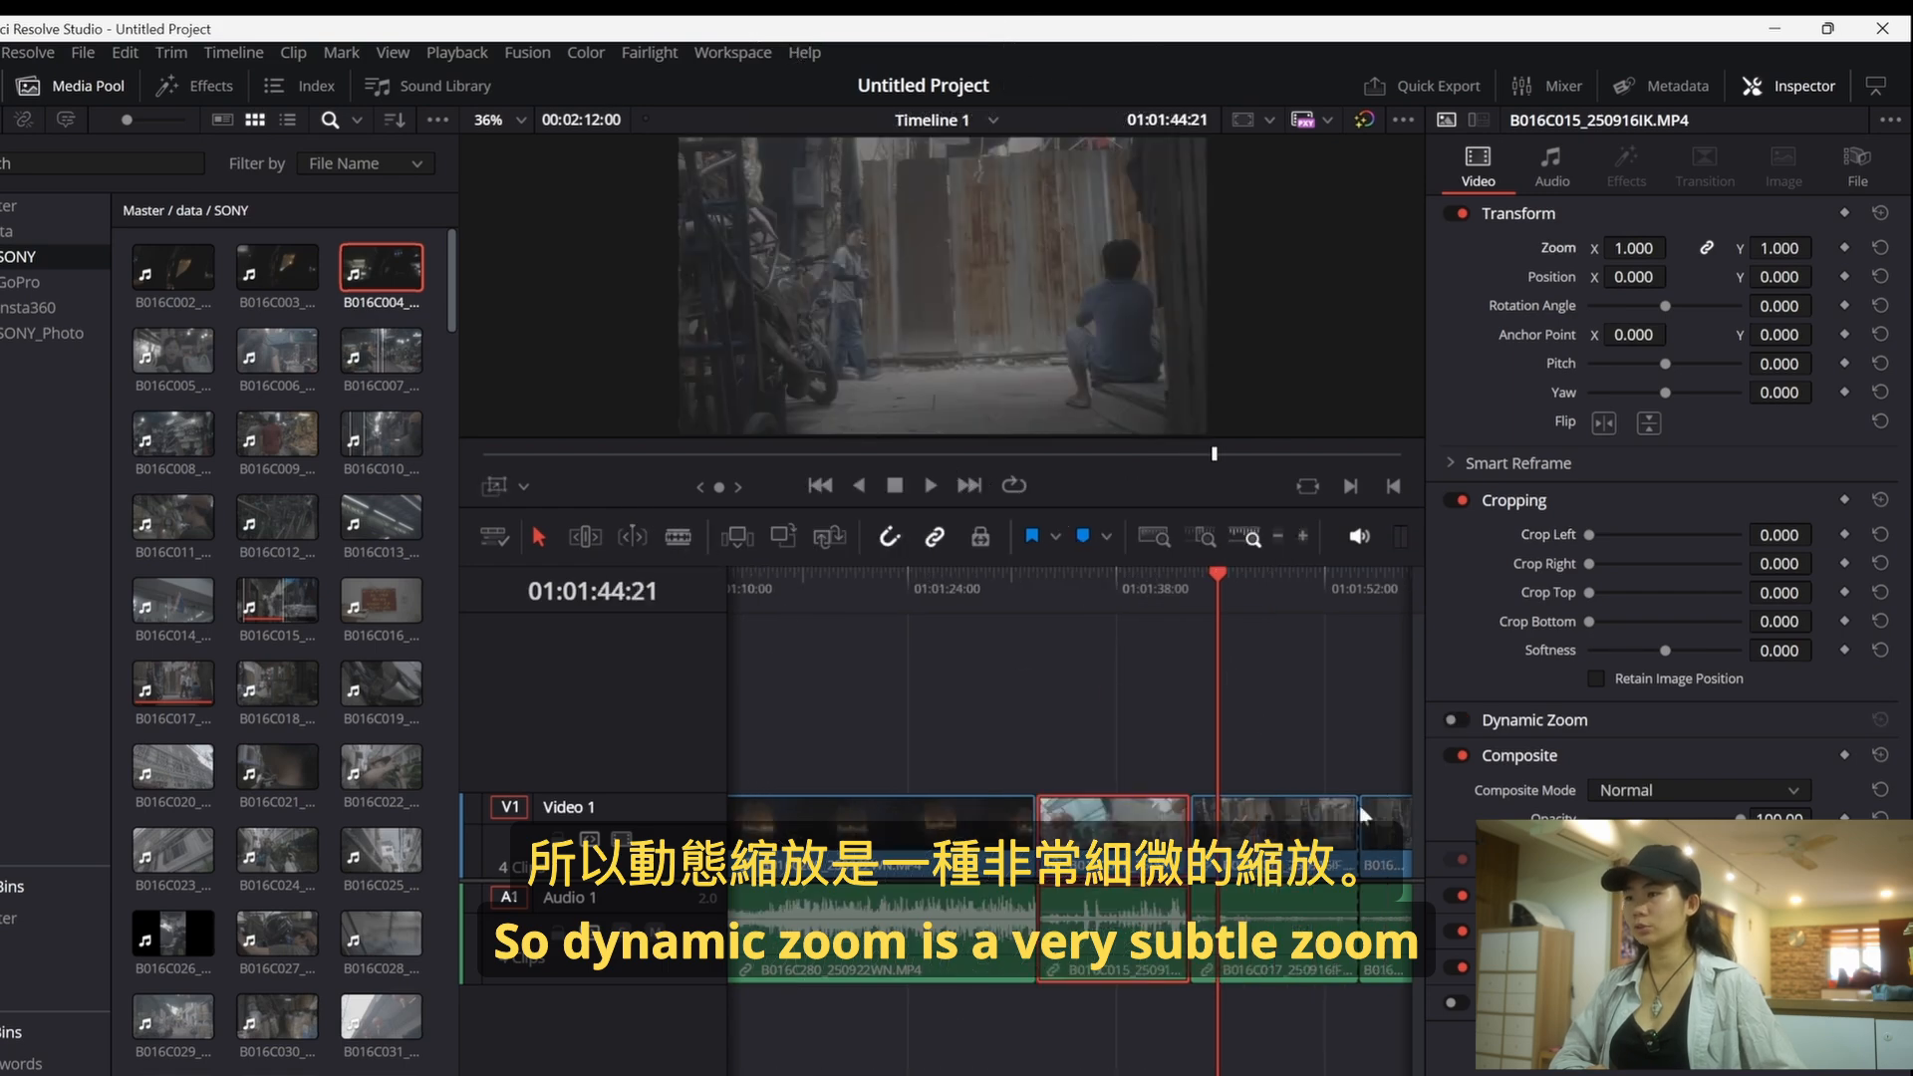
Step: Move the playhead to 01:01:43:00 and try switching Dynamic Zoom on and off for clip B016C017
{"action": "mouse_move", "coordinate": [1196, 590]}
{"action": "left_mouse_down"}
{"action": "mouse_move", "coordinate": [1063, 575]}
{"action": "mouse_move", "coordinate": [1190, 587]}
{"action": "left_mouse_up"}
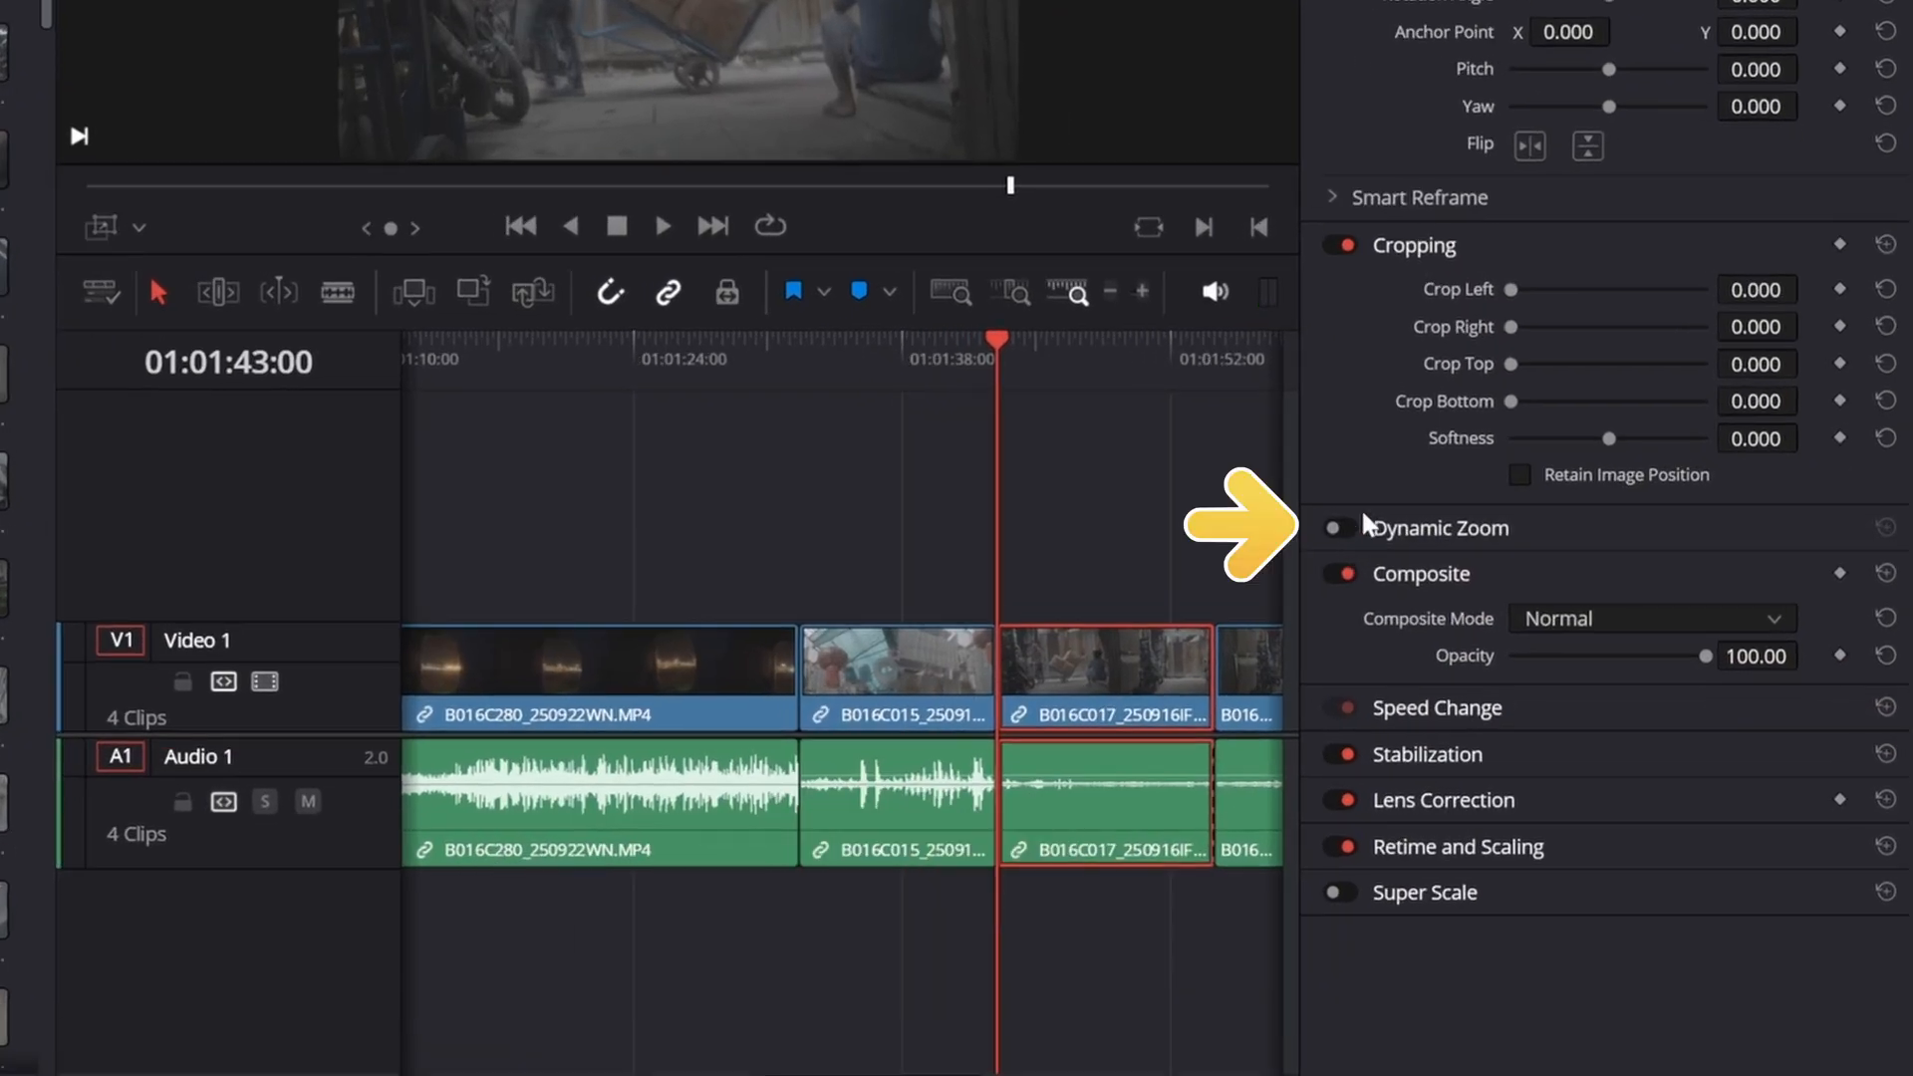
{"action": "left_click", "coordinate": [1340, 528]}
{"action": "left_click", "coordinate": [1465, 528]}
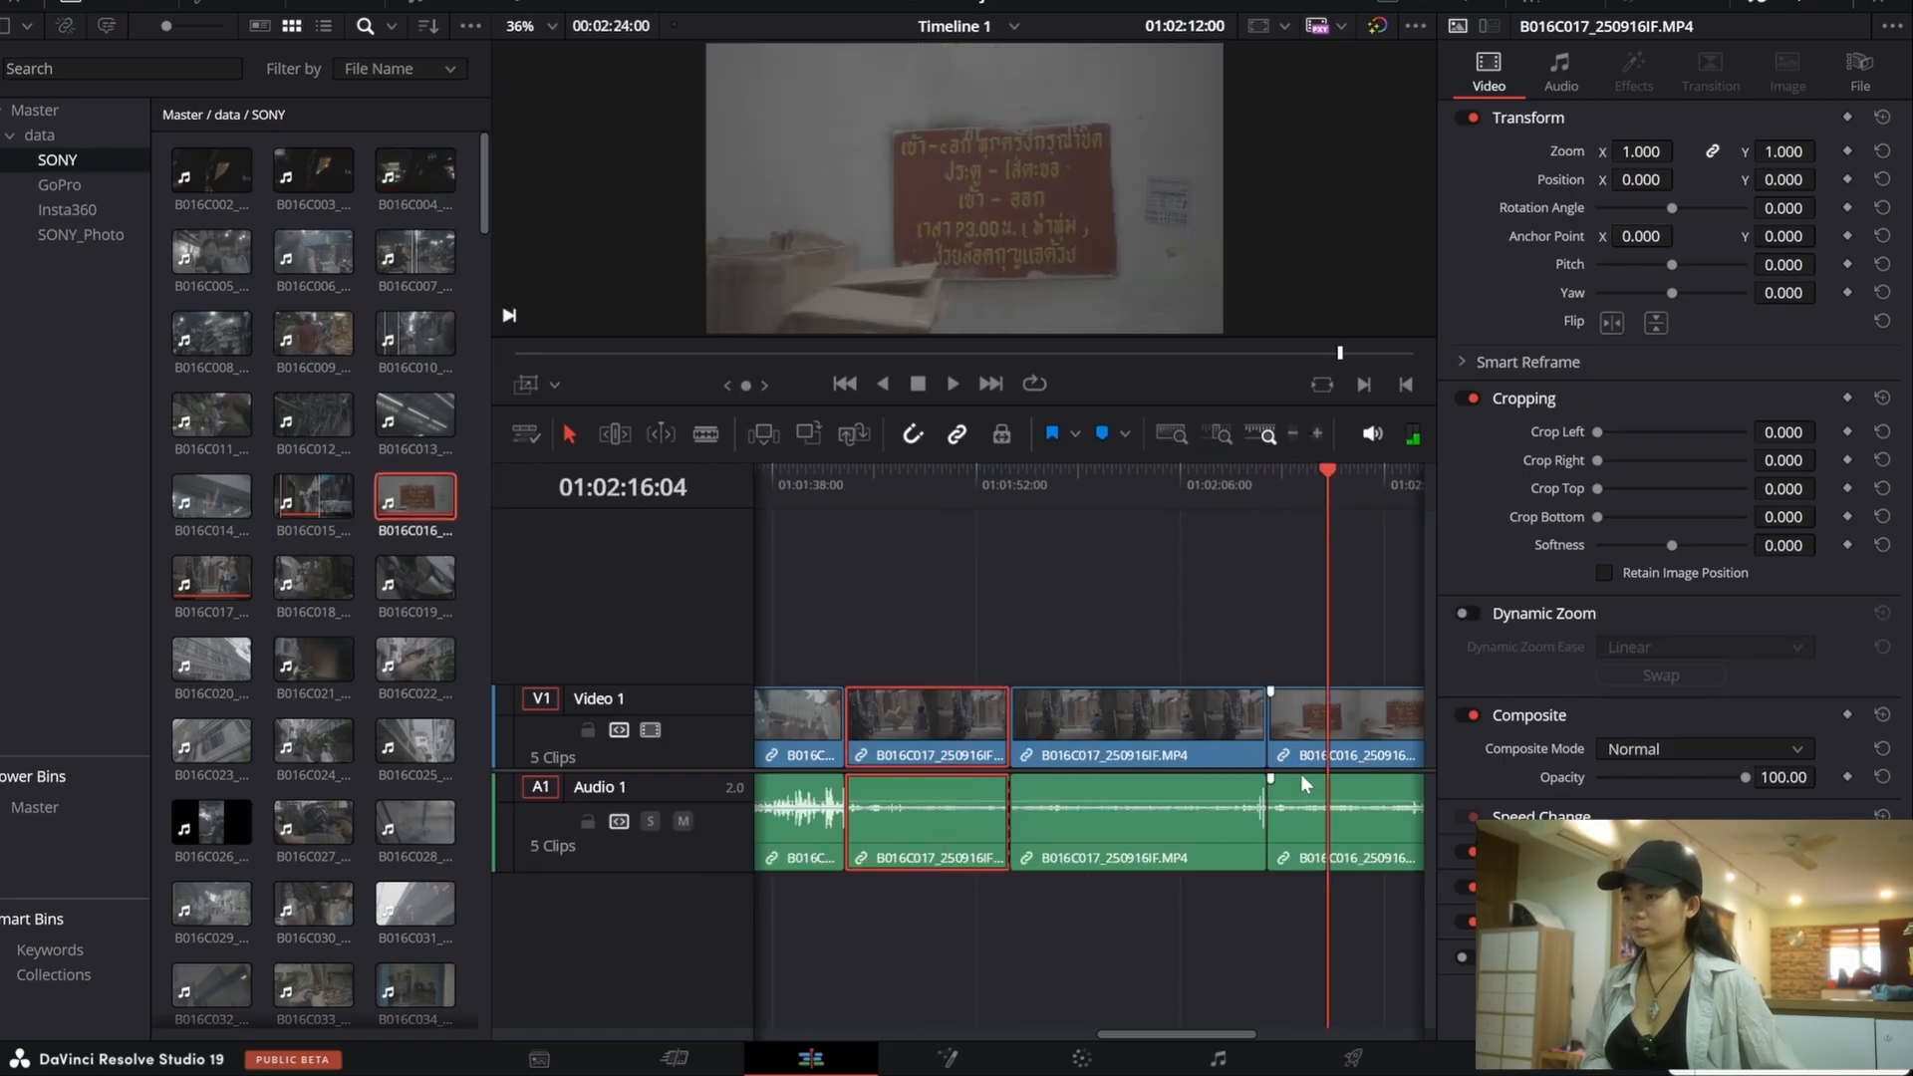
Step: Select the sign clip B016C016 at 01:02:12:00, turn on its Dynamic Zoom with Linear ease, and play it
{"action": "scroll", "coordinate": [1302, 775], "scroll_direction": "right", "scroll_amount": 2}
{"action": "scroll", "coordinate": [1285, 770], "scroll_direction": "left", "scroll_amount": 1}
{"action": "left_click", "coordinate": [1306, 524]}
{"action": "left_click_drag", "start_coordinate": [1344, 488], "coordinate": [1224, 558]}
{"action": "left_click", "coordinate": [1285, 720]}
{"action": "left_click", "coordinate": [1469, 615]}
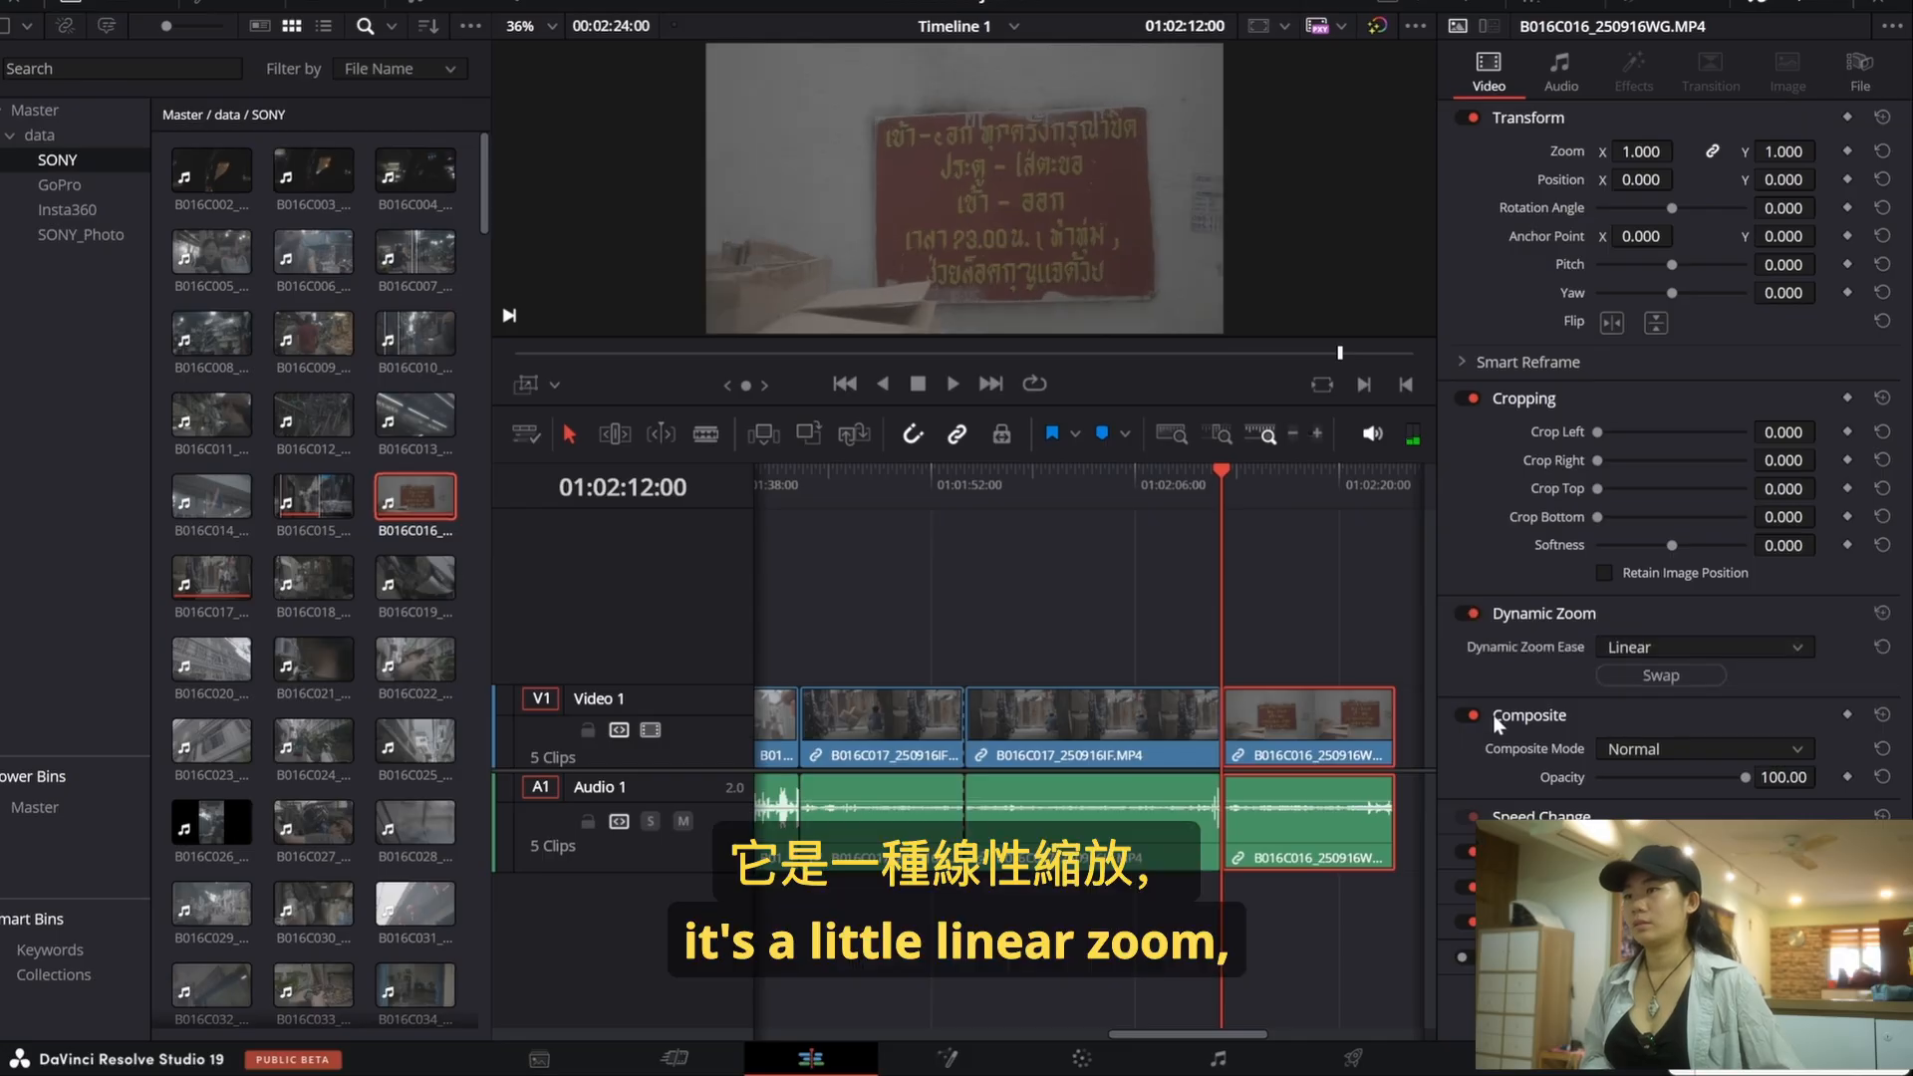
{"action": "key", "text": "space"}
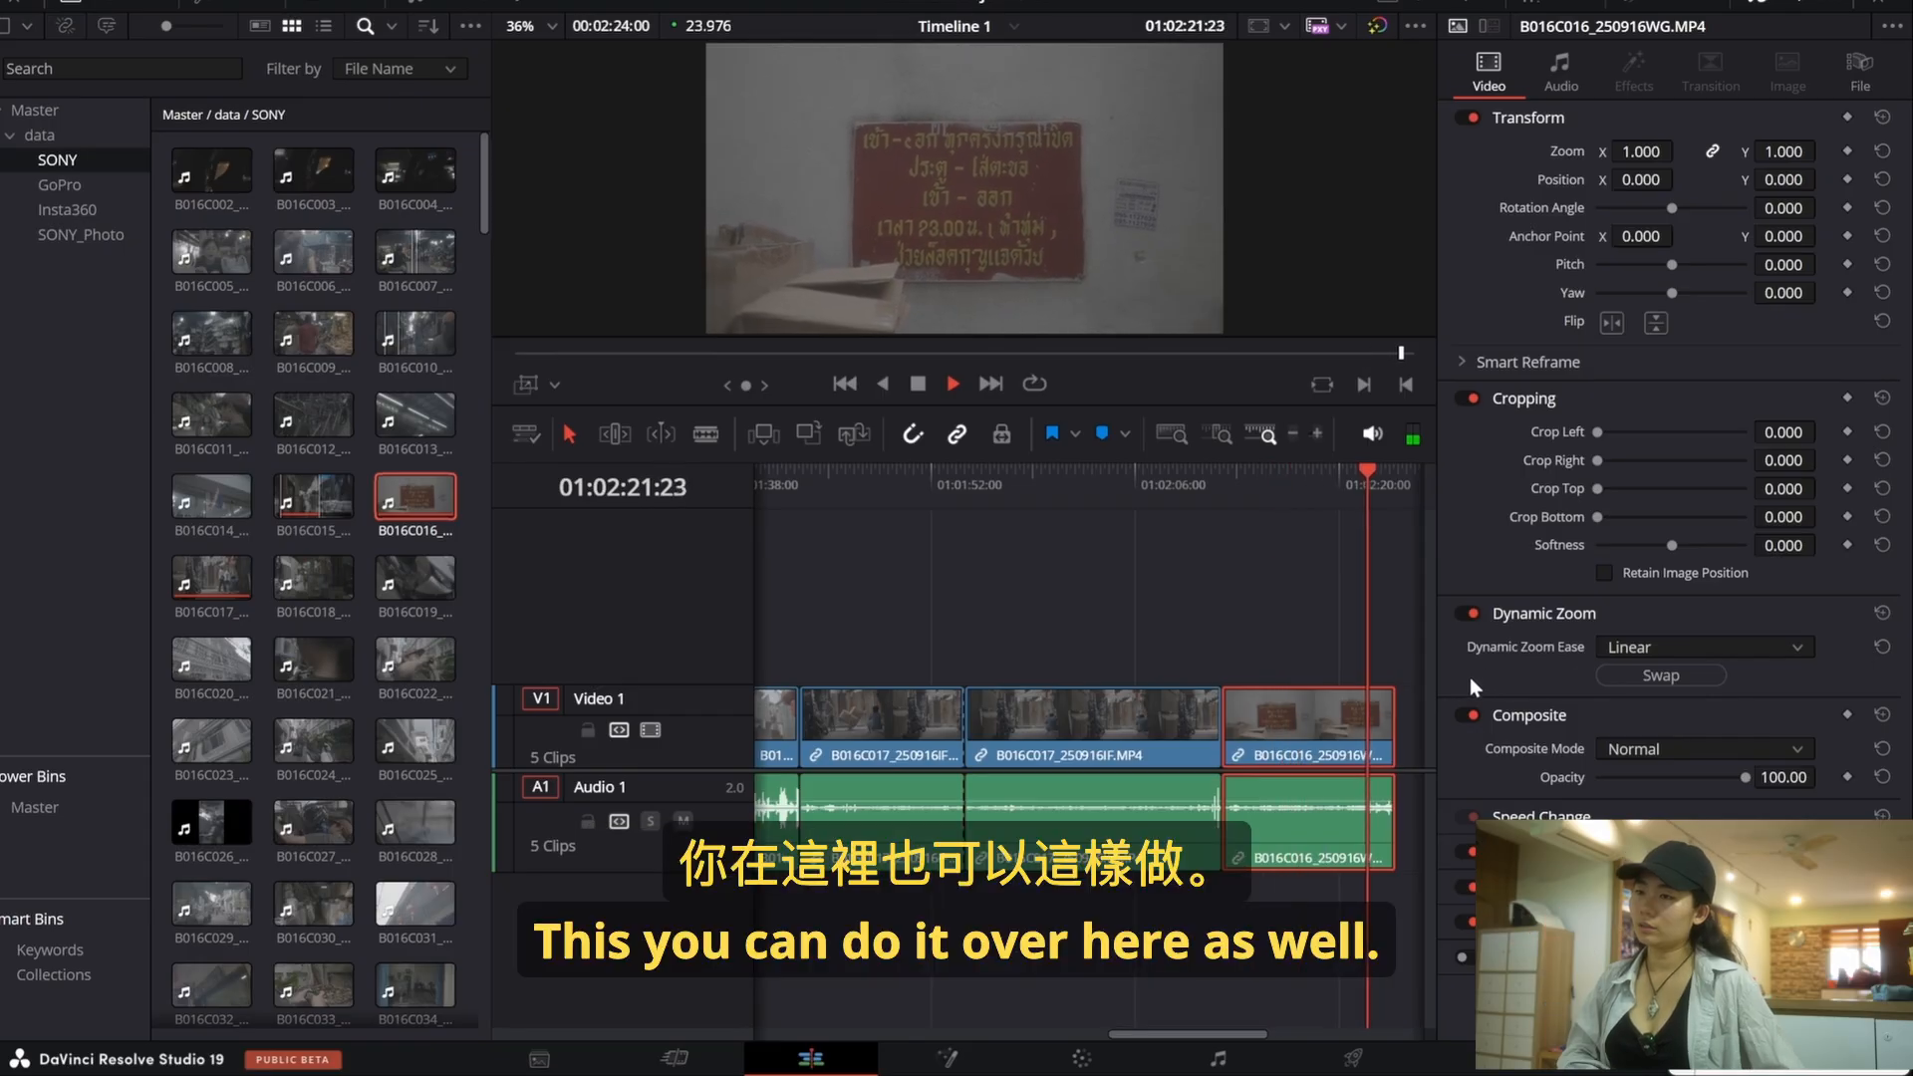
Step: Switch Dynamic Zoom off in the Inspector and adjust the sign clip's zoom rectangle with the viewer's Dynamic Zoom overlay
{"action": "left_click", "coordinate": [1467, 612]}
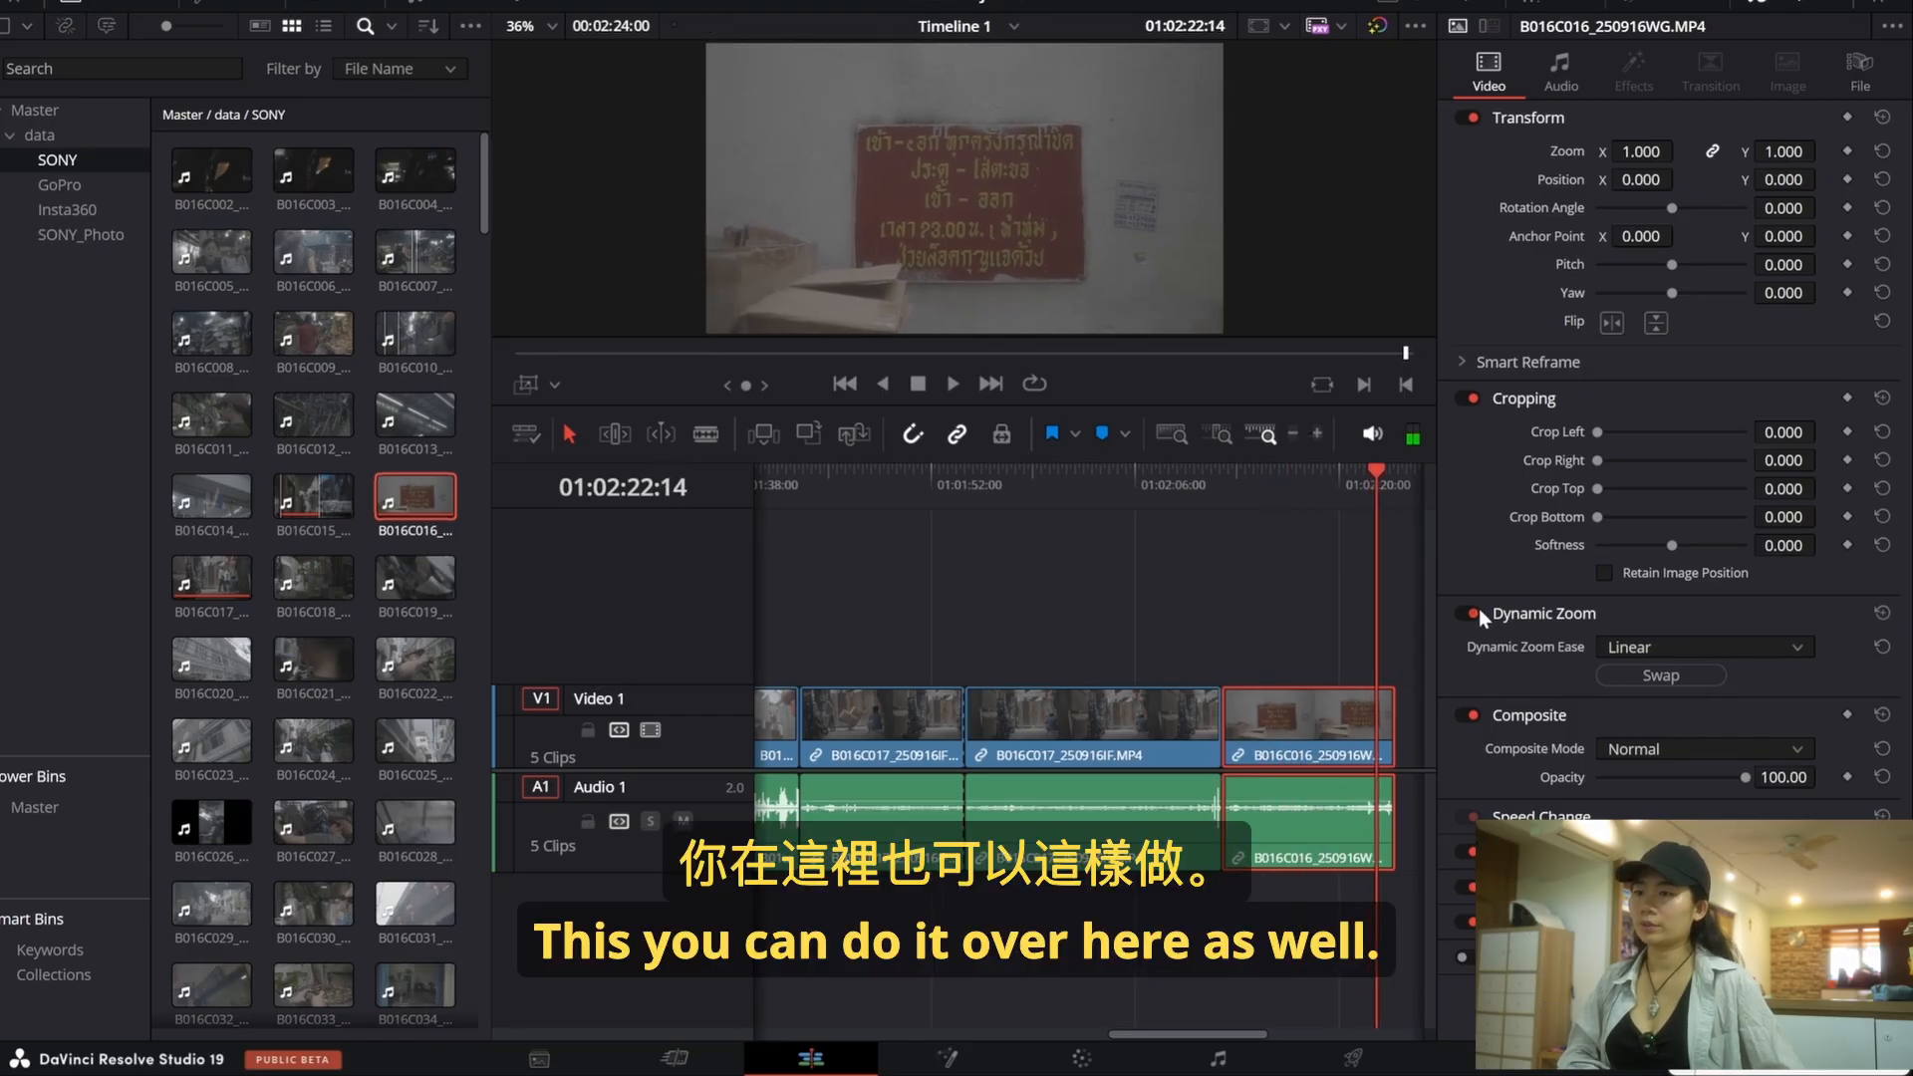
{"action": "left_click", "coordinate": [526, 381]}
{"action": "left_click_drag", "start_coordinate": [1238, 482], "coordinate": [1226, 492]}
{"action": "key", "text": "space"}
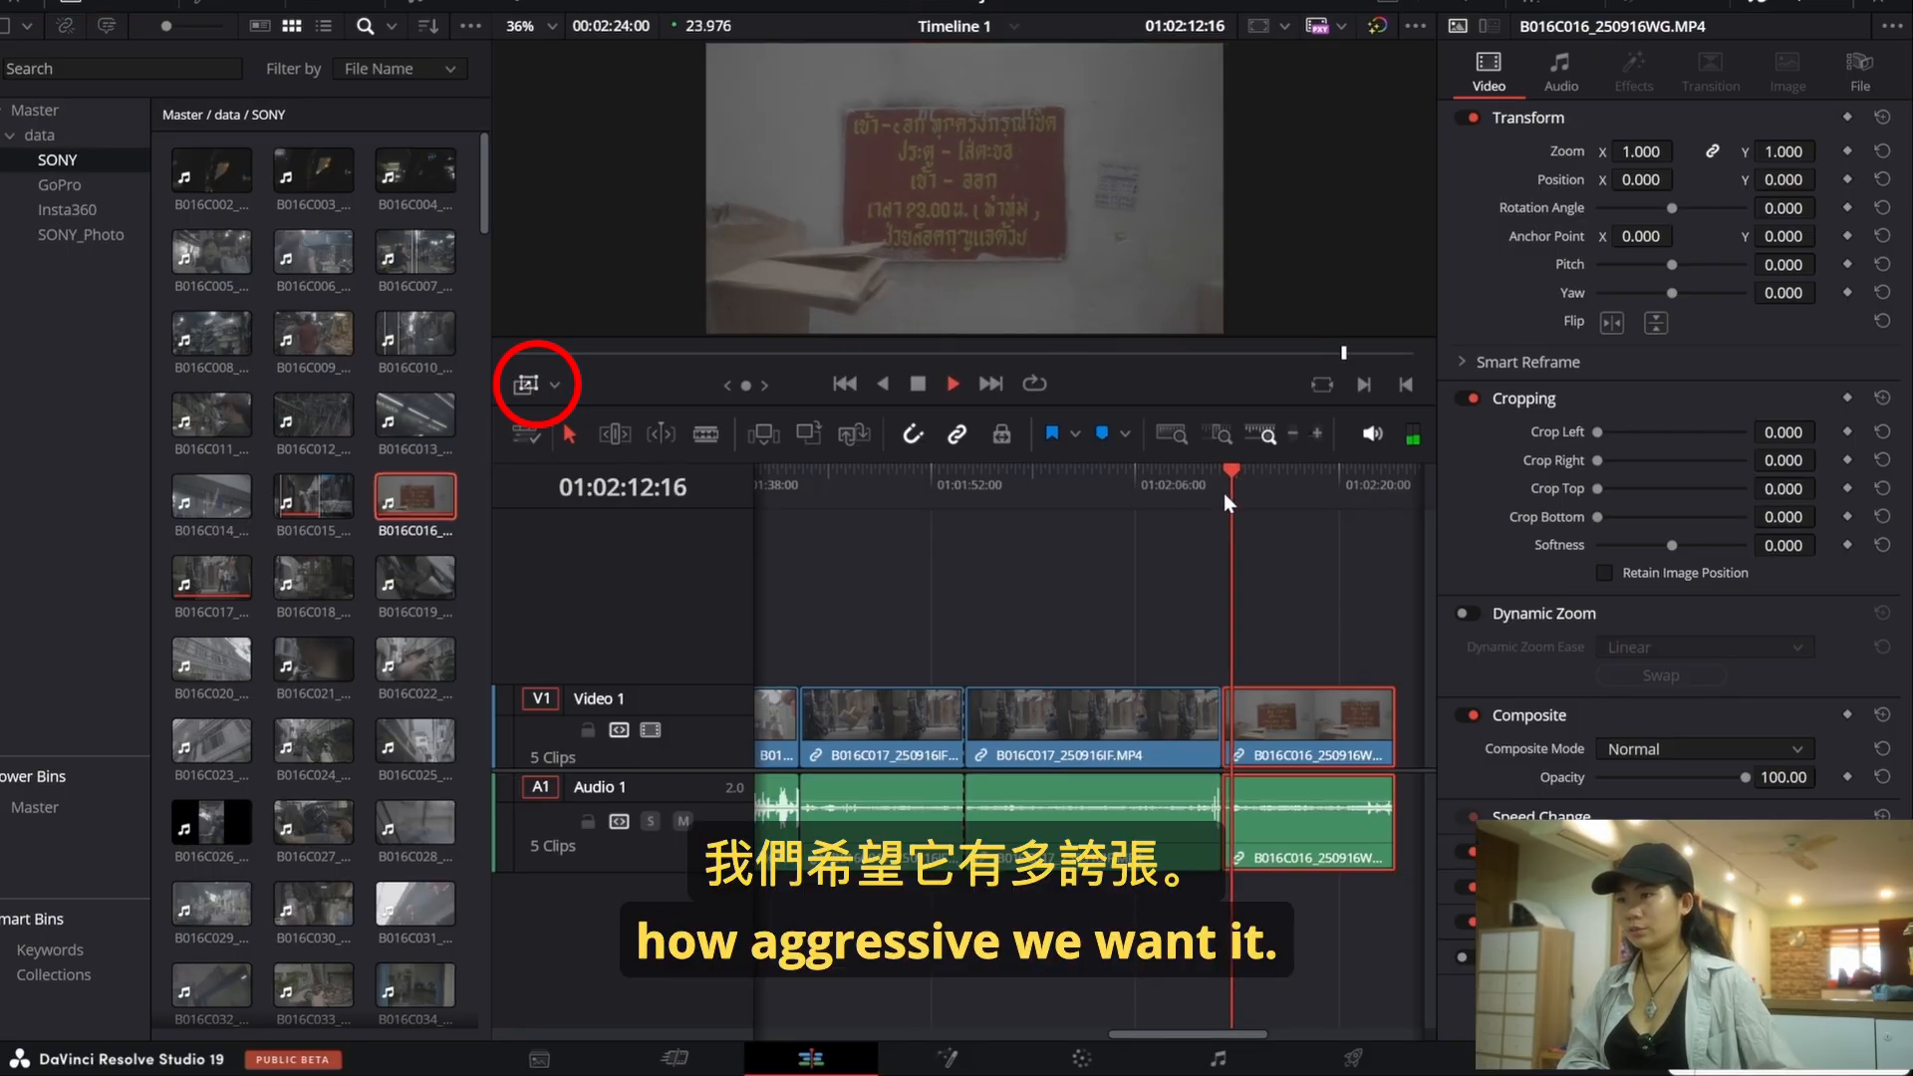
{"action": "key", "text": "space"}
{"action": "left_click_drag", "start_coordinate": [1176, 311], "coordinate": [1108, 261]}
Step: Preview the sign clip's dynamic zoom with the viewer at 28% and return to the selected clip's start at 01:02:12:00
{"action": "left_click_drag", "start_coordinate": [1226, 485], "coordinate": [1208, 483]}
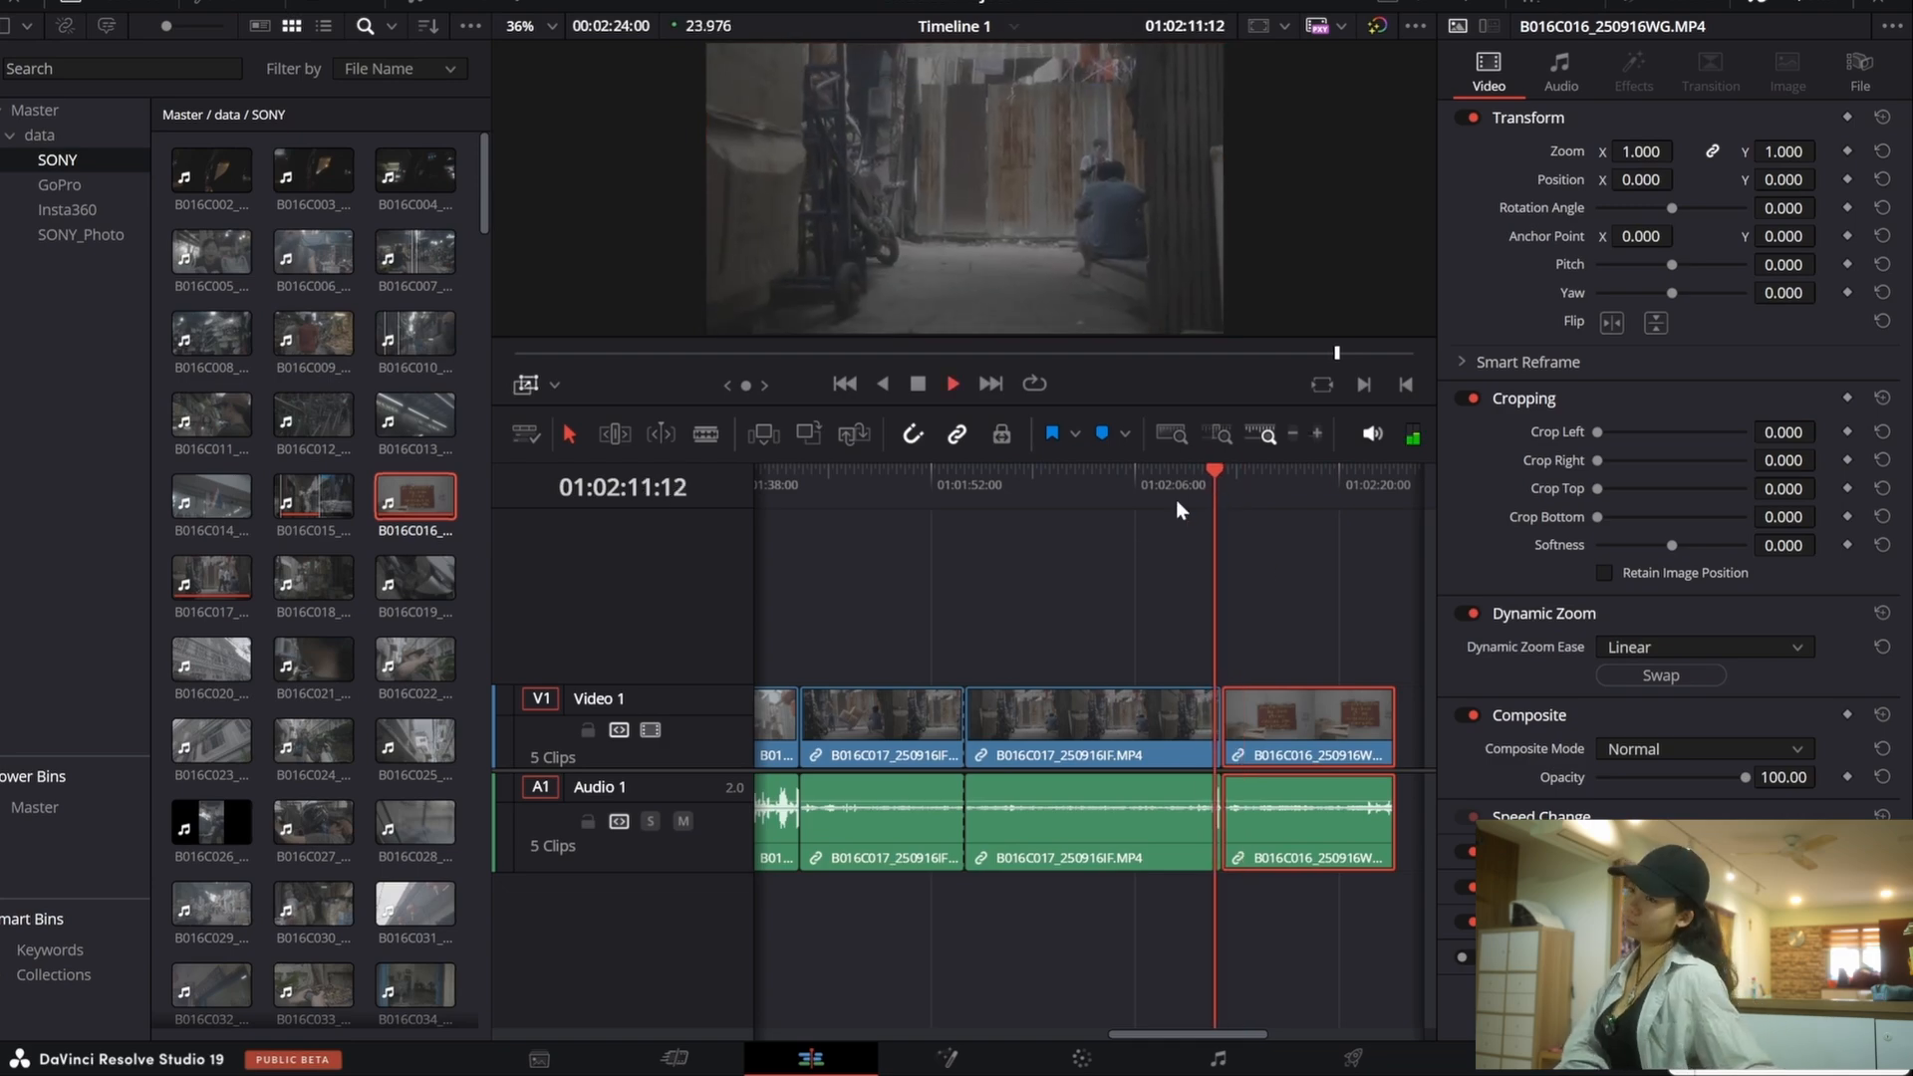
{"action": "left_click", "coordinate": [1130, 582]}
{"action": "scroll", "coordinate": [1100, 220], "scroll_direction": "down", "scroll_amount": 1}
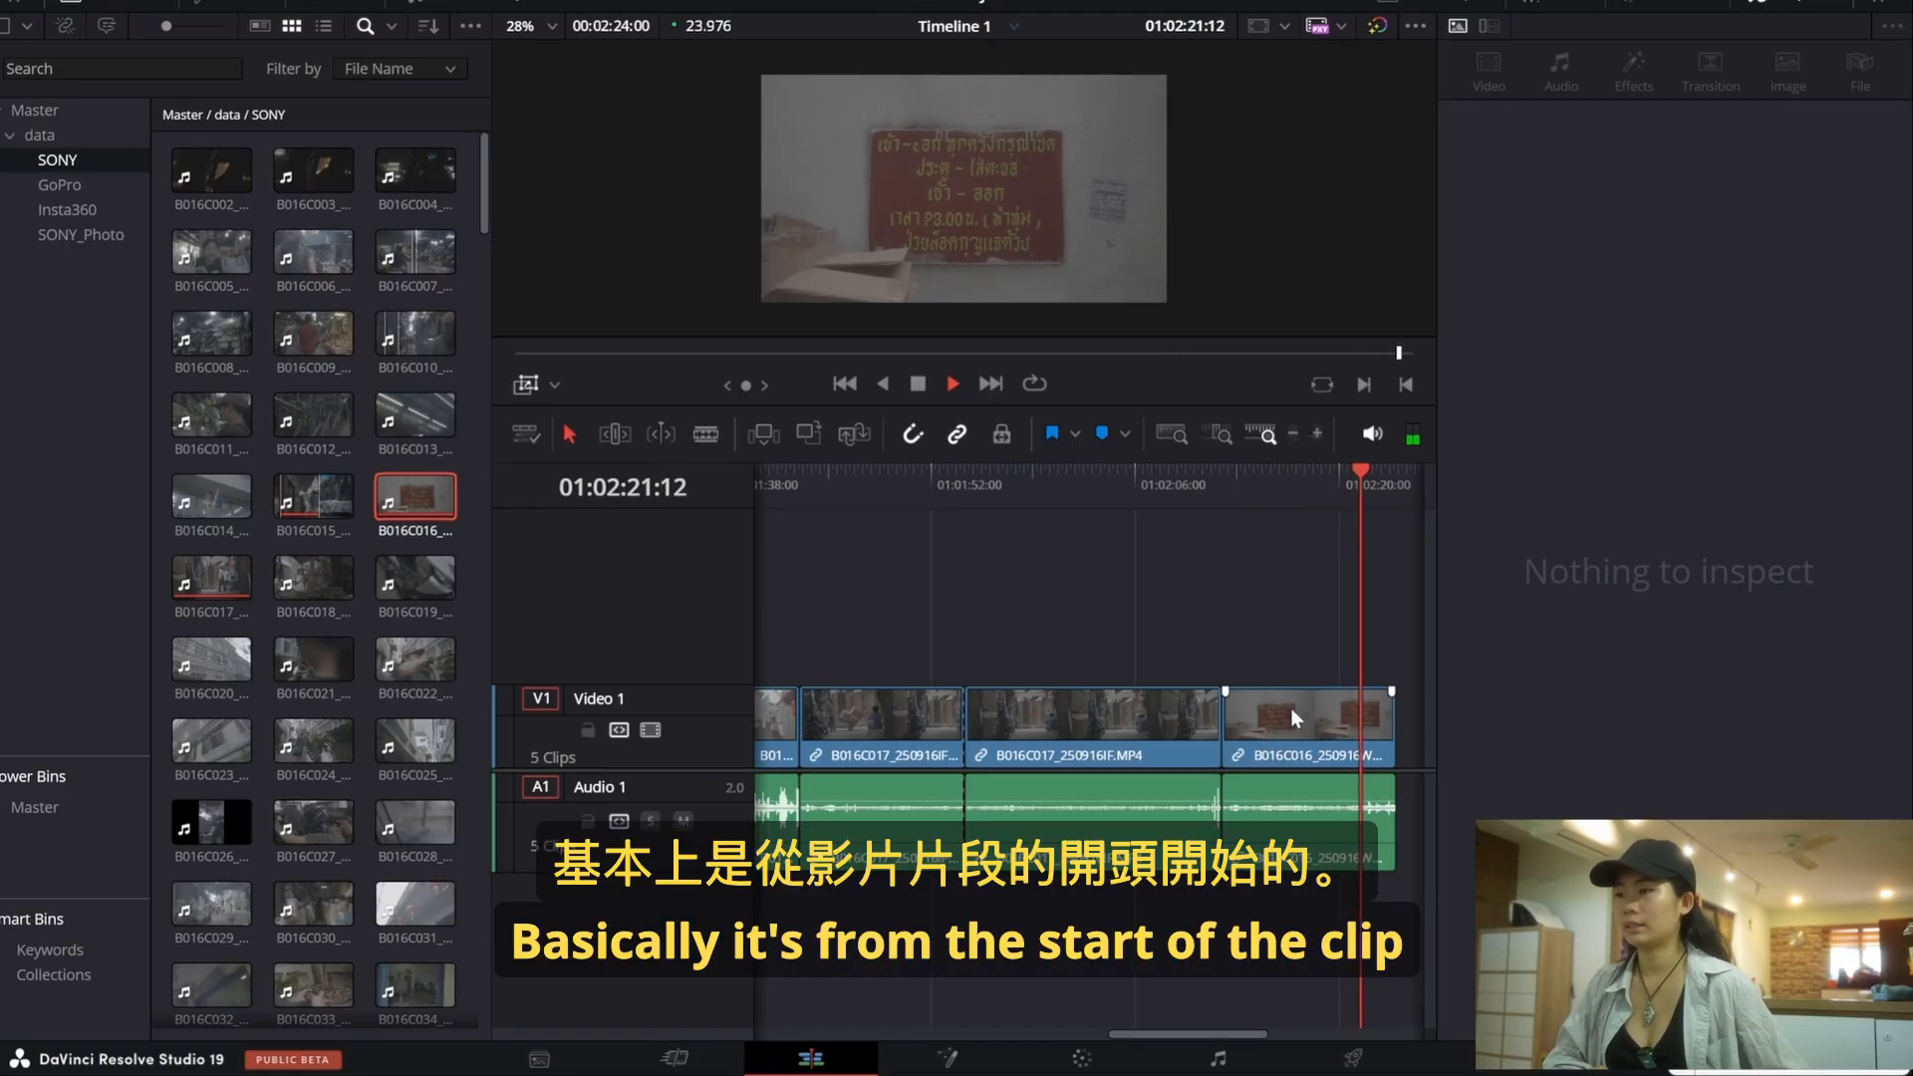
{"action": "left_click", "coordinate": [1292, 713]}
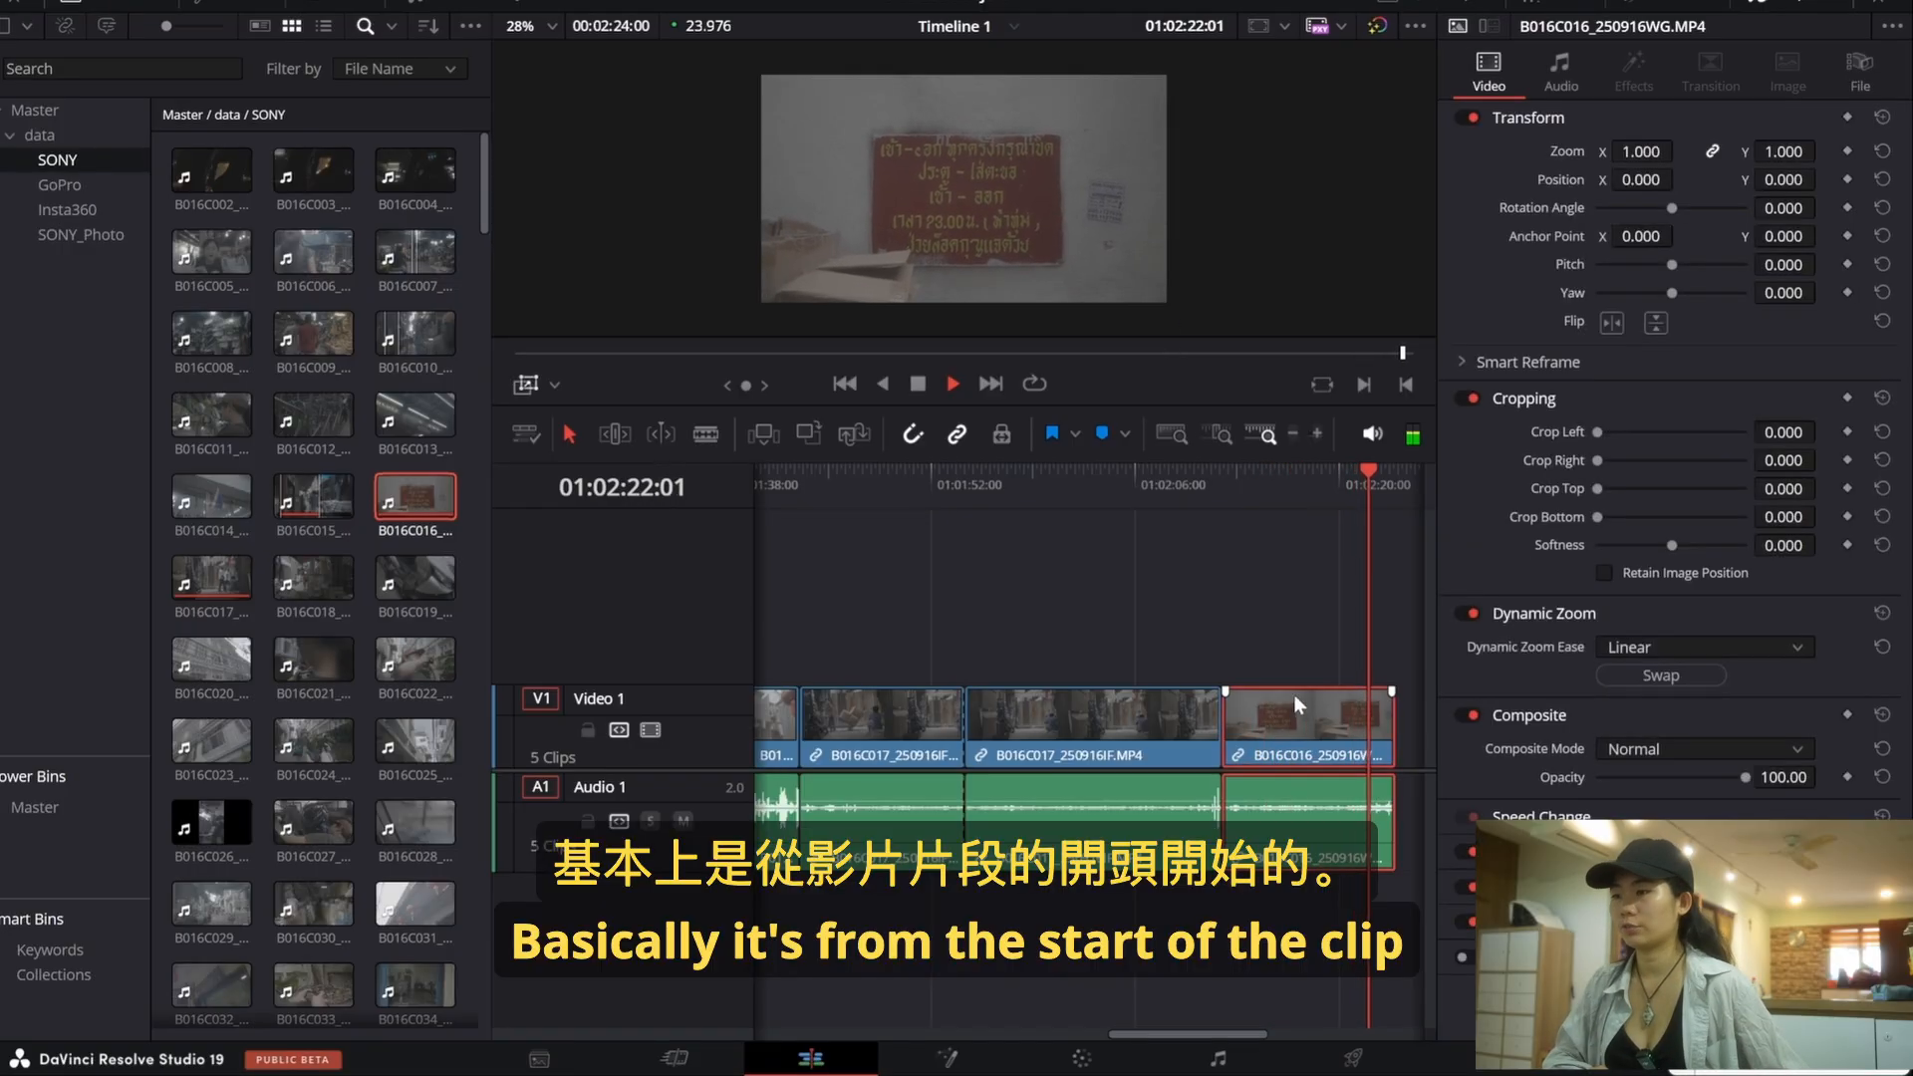
{"action": "left_click", "coordinate": [1241, 488]}
{"action": "left_click_drag", "start_coordinate": [1247, 486], "coordinate": [1227, 493]}
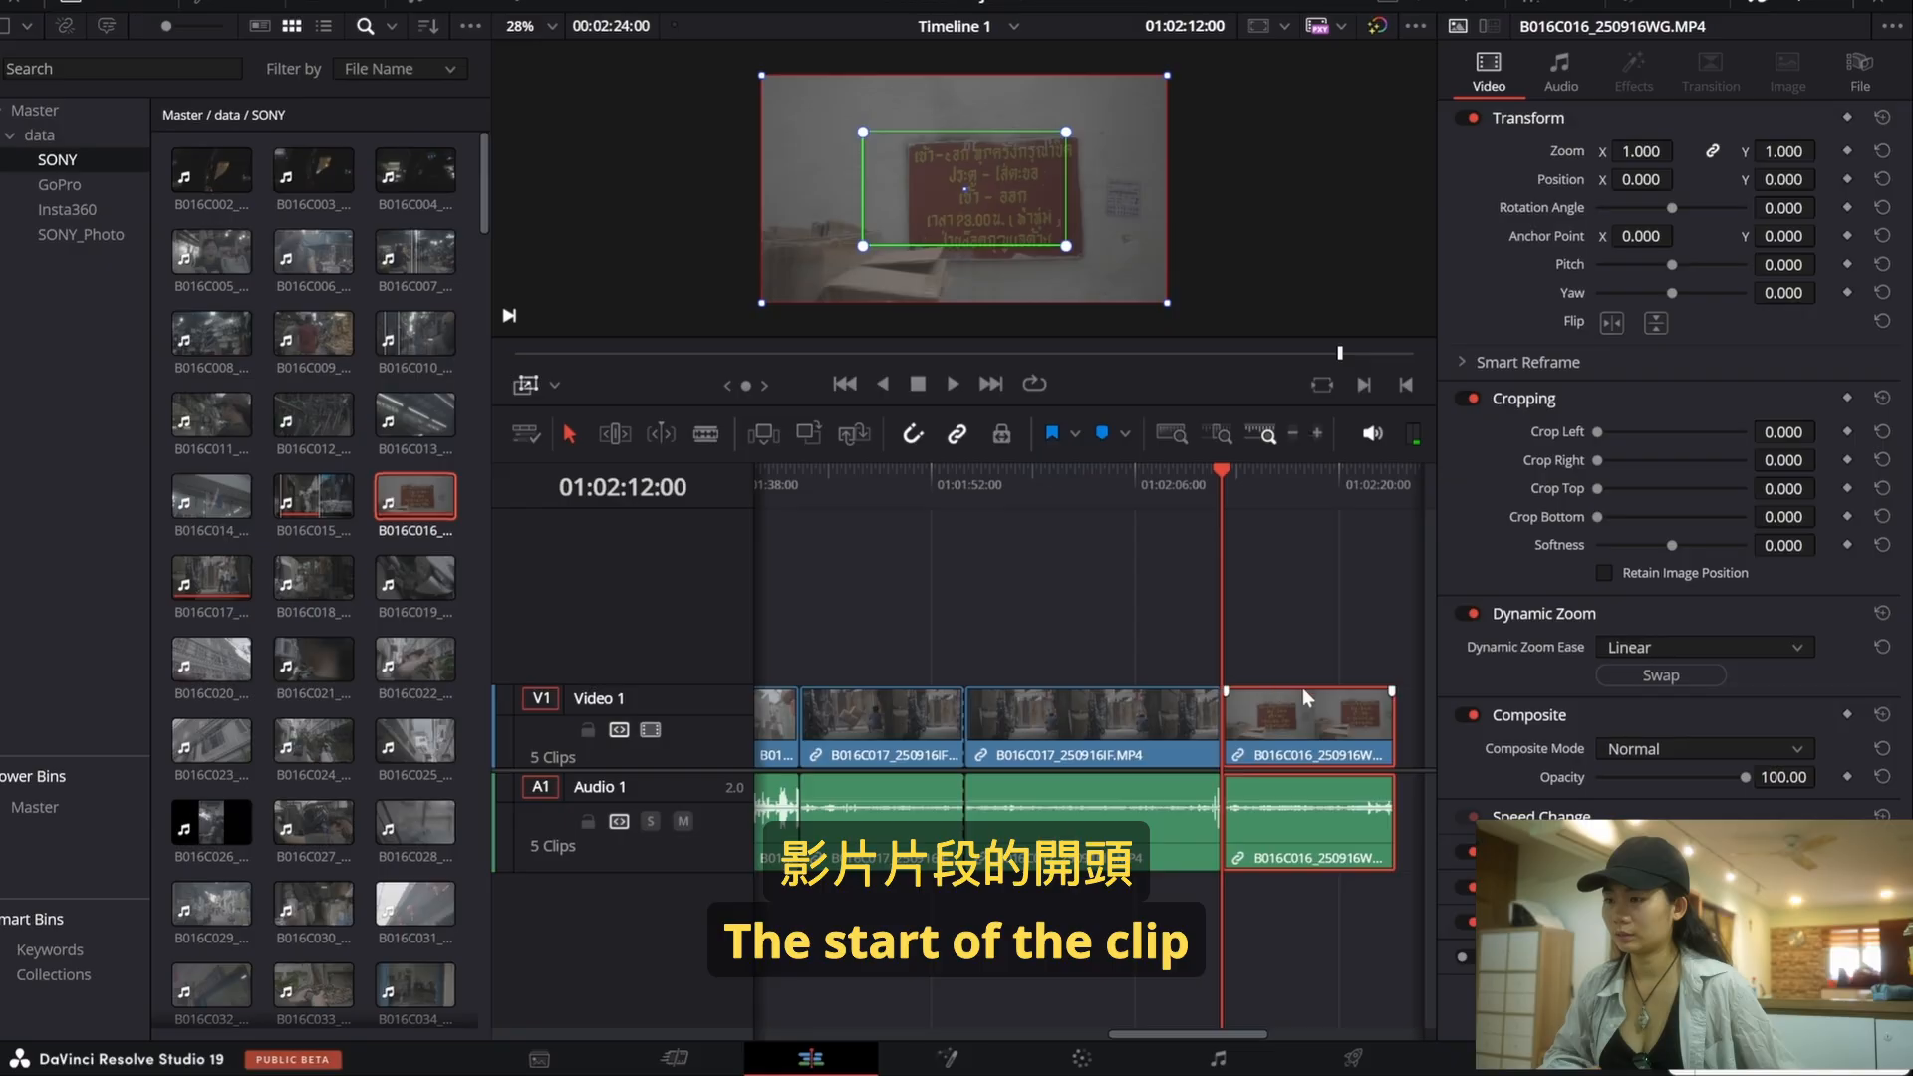
Step: Play sections near the start and end of the sign clip to compare the dynamic zoom's start and end framing
{"action": "key", "text": "XF86AudioMute"}
{"action": "left_click_drag", "start_coordinate": [1355, 491], "coordinate": [1002, 535]}
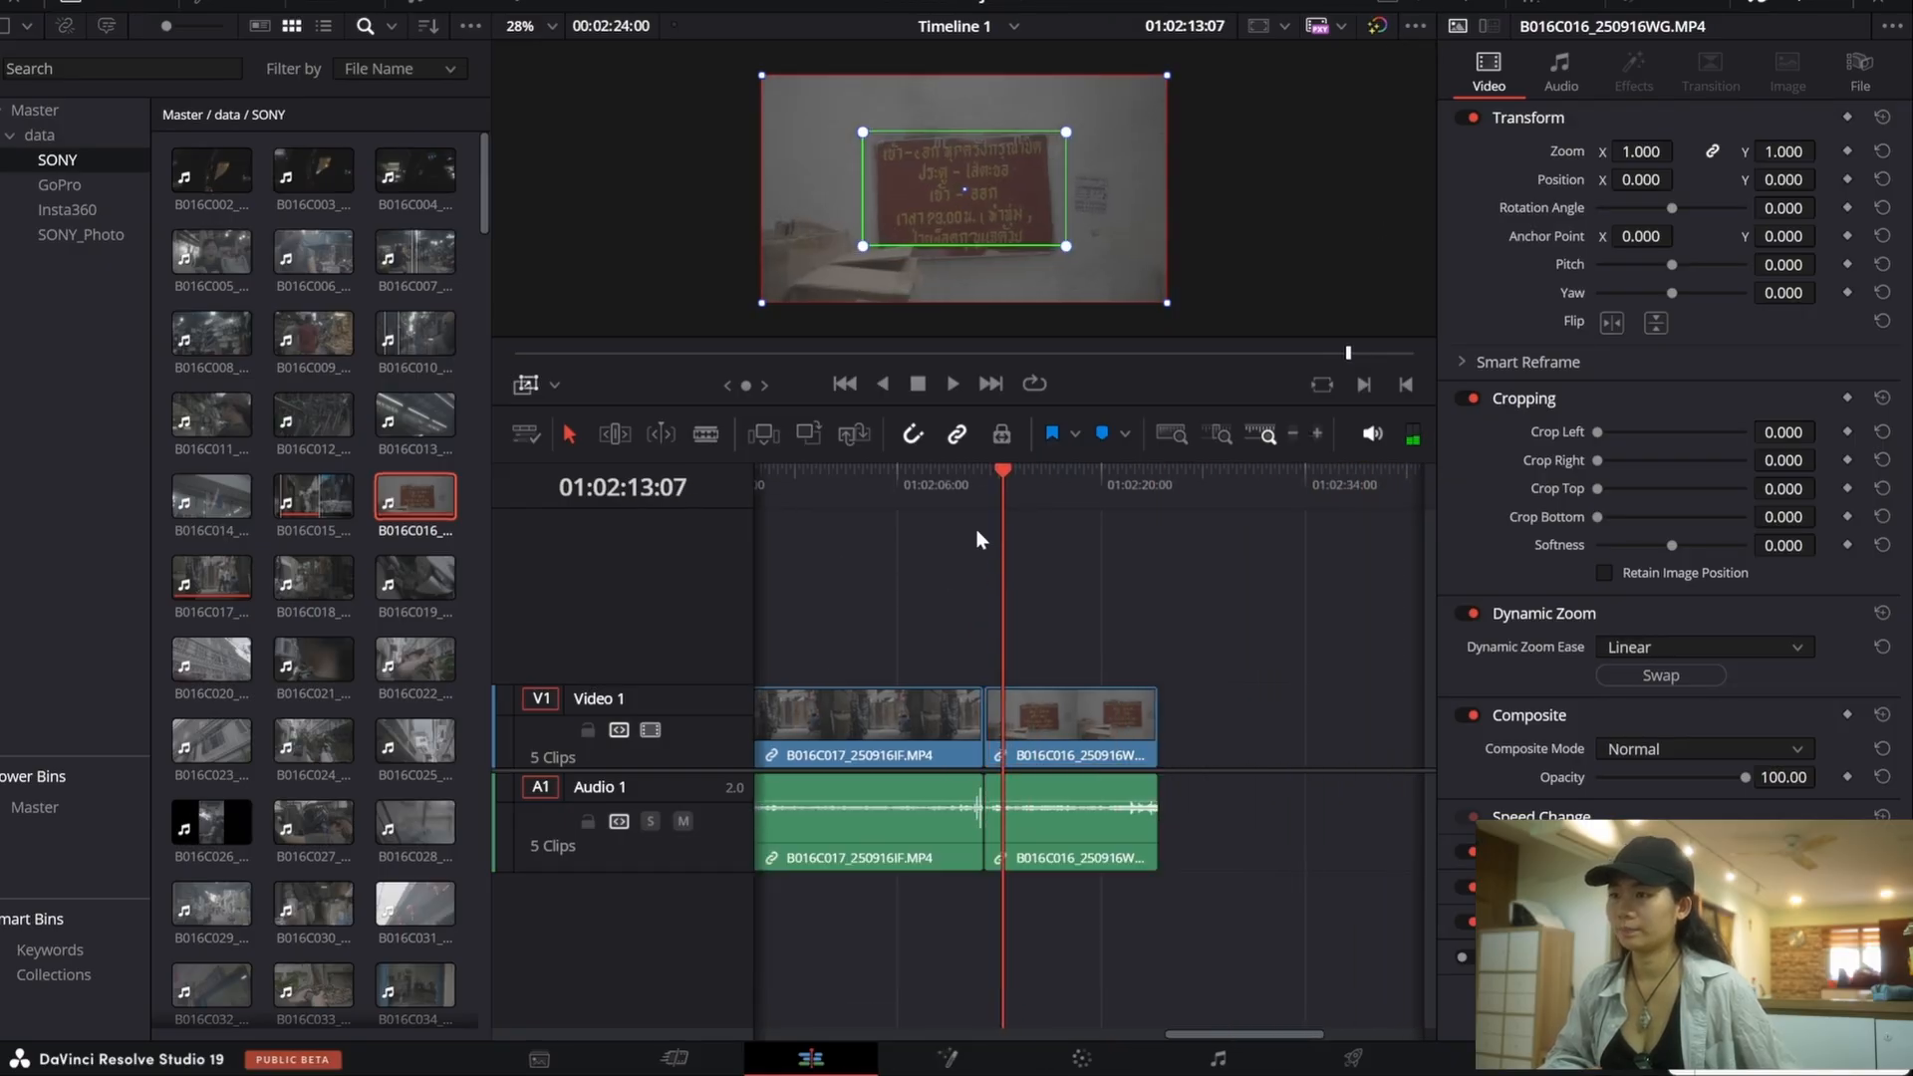
{"action": "key", "text": "space"}
{"action": "key", "text": "space"}
{"action": "left_click", "coordinate": [1140, 485]}
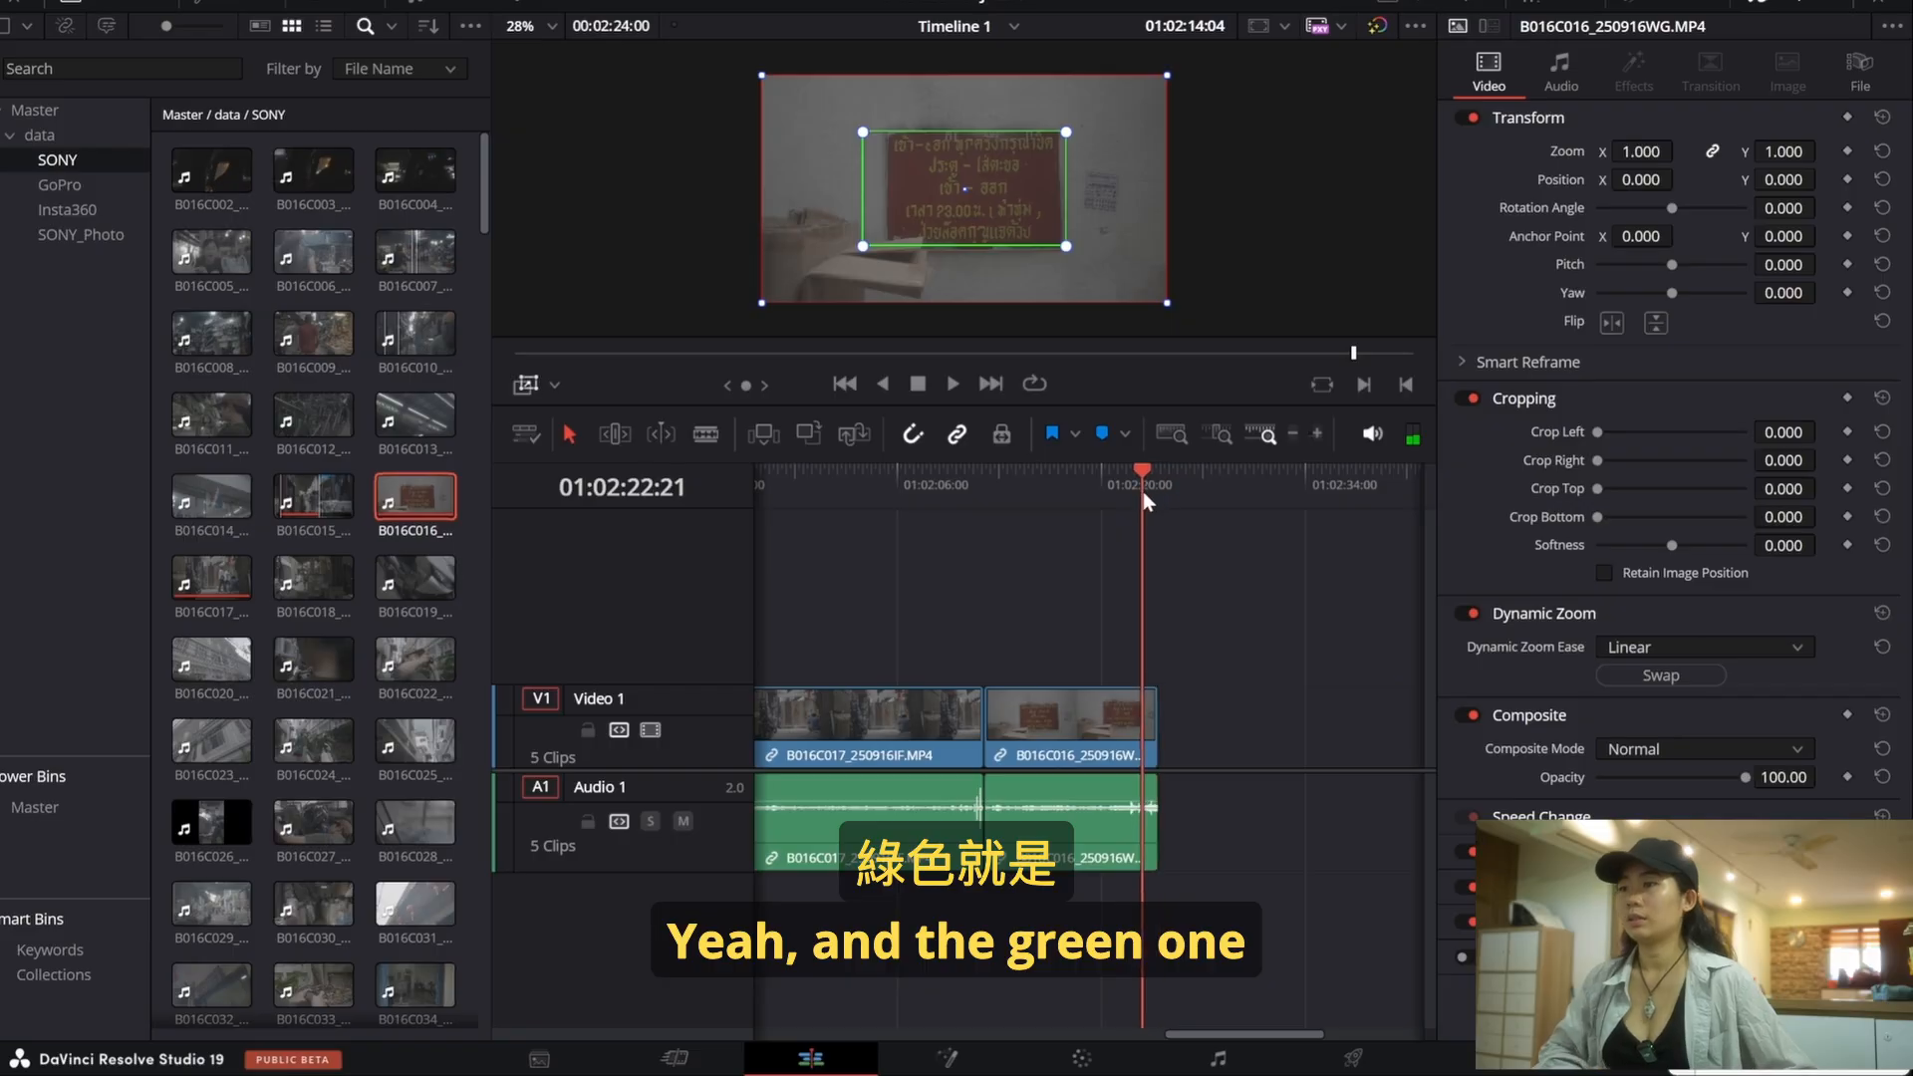
{"action": "key", "text": "space"}
{"action": "key", "text": "space"}
{"action": "left_click", "coordinate": [1046, 482]}
Step: Adjust the green and red dynamic zoom rectangles at their corners and play the sign clip from near its start
{"action": "mouse_move", "coordinate": [863, 132]}
{"action": "left_mouse_down"}
{"action": "mouse_move", "coordinate": [846, 122]}
{"action": "mouse_move", "coordinate": [869, 135]}
{"action": "left_mouse_up"}
{"action": "mouse_move", "coordinate": [764, 78]}
{"action": "left_mouse_down"}
{"action": "mouse_move", "coordinate": [869, 147]}
{"action": "mouse_move", "coordinate": [727, 79]}
{"action": "mouse_move", "coordinate": [763, 88]}
{"action": "mouse_move", "coordinate": [745, 85]}
{"action": "left_mouse_up"}
{"action": "left_click_drag", "start_coordinate": [966, 482], "coordinate": [996, 477]}
{"action": "key", "text": "space"}
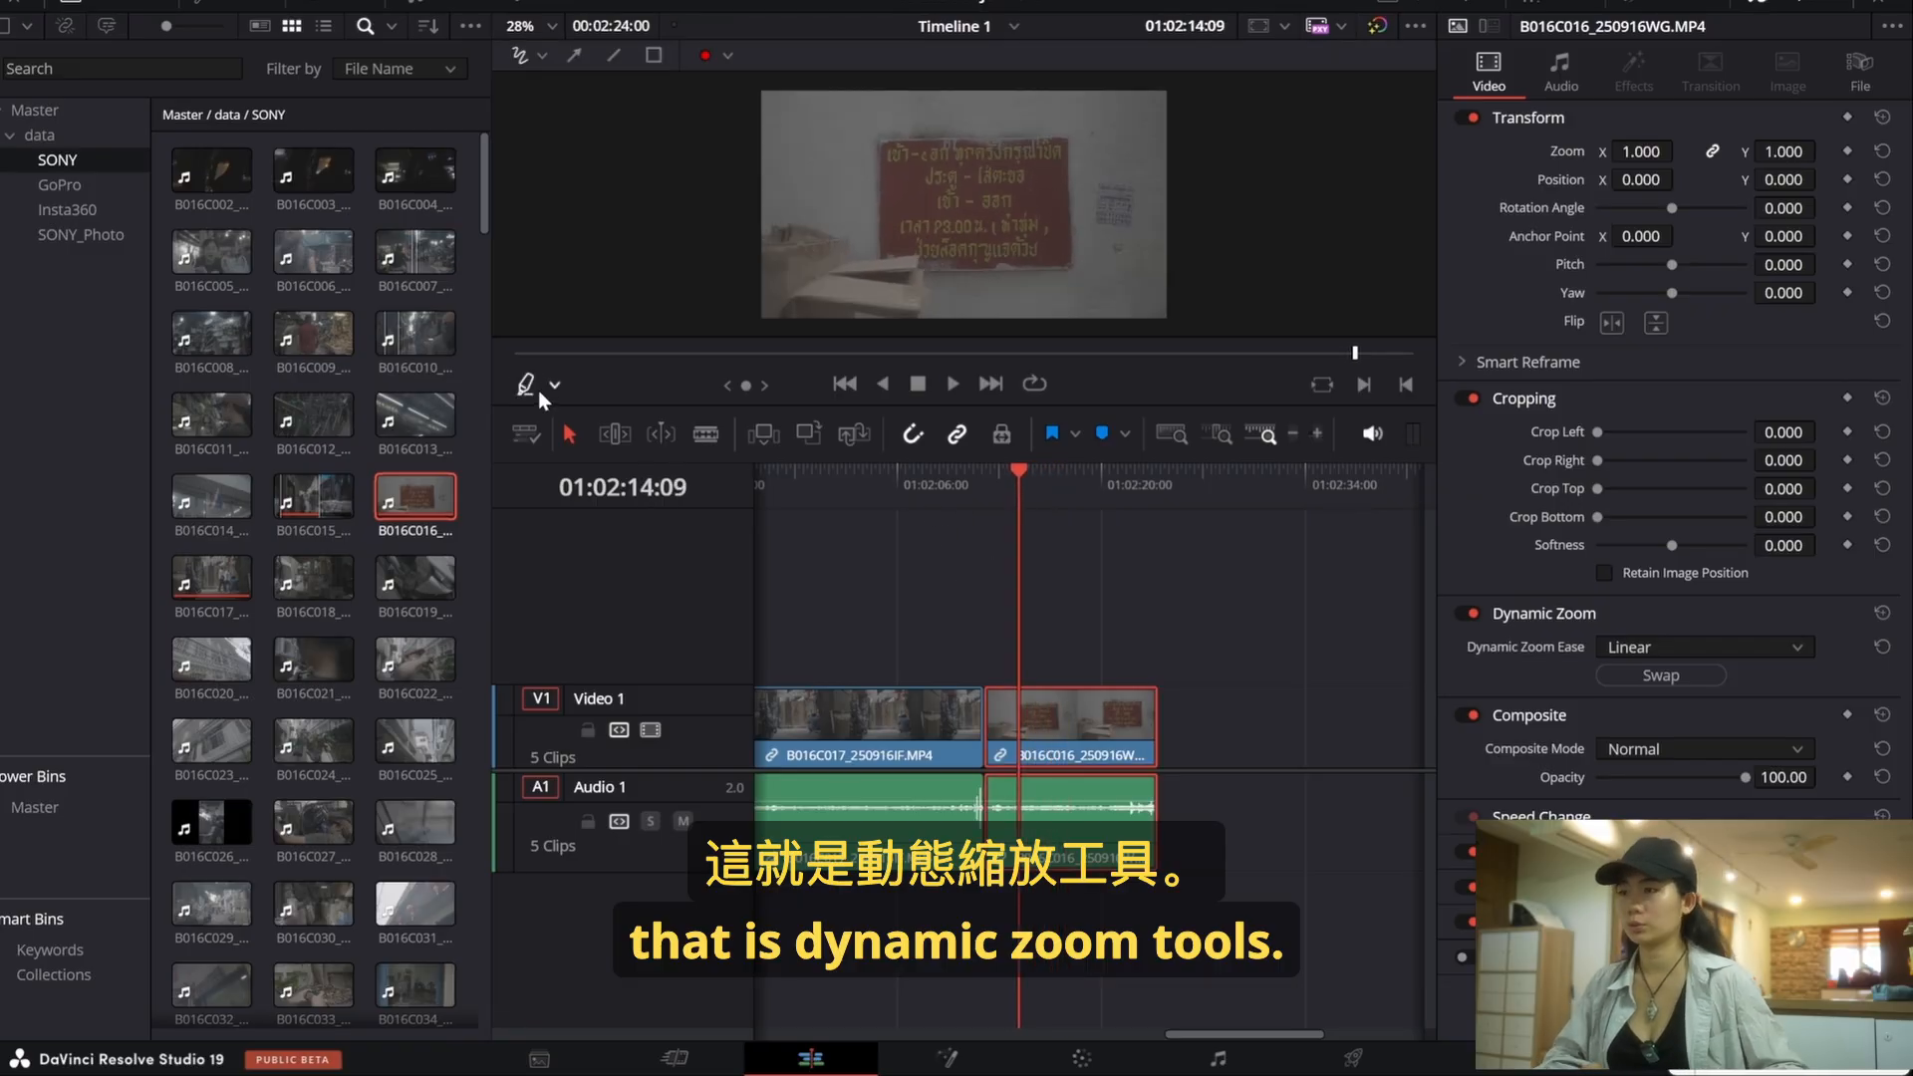
Step: Set the viewer overlay to Annotations and draw freehand red marks over the sign at 01:02:14:09
{"action": "left_click", "coordinate": [550, 384]}
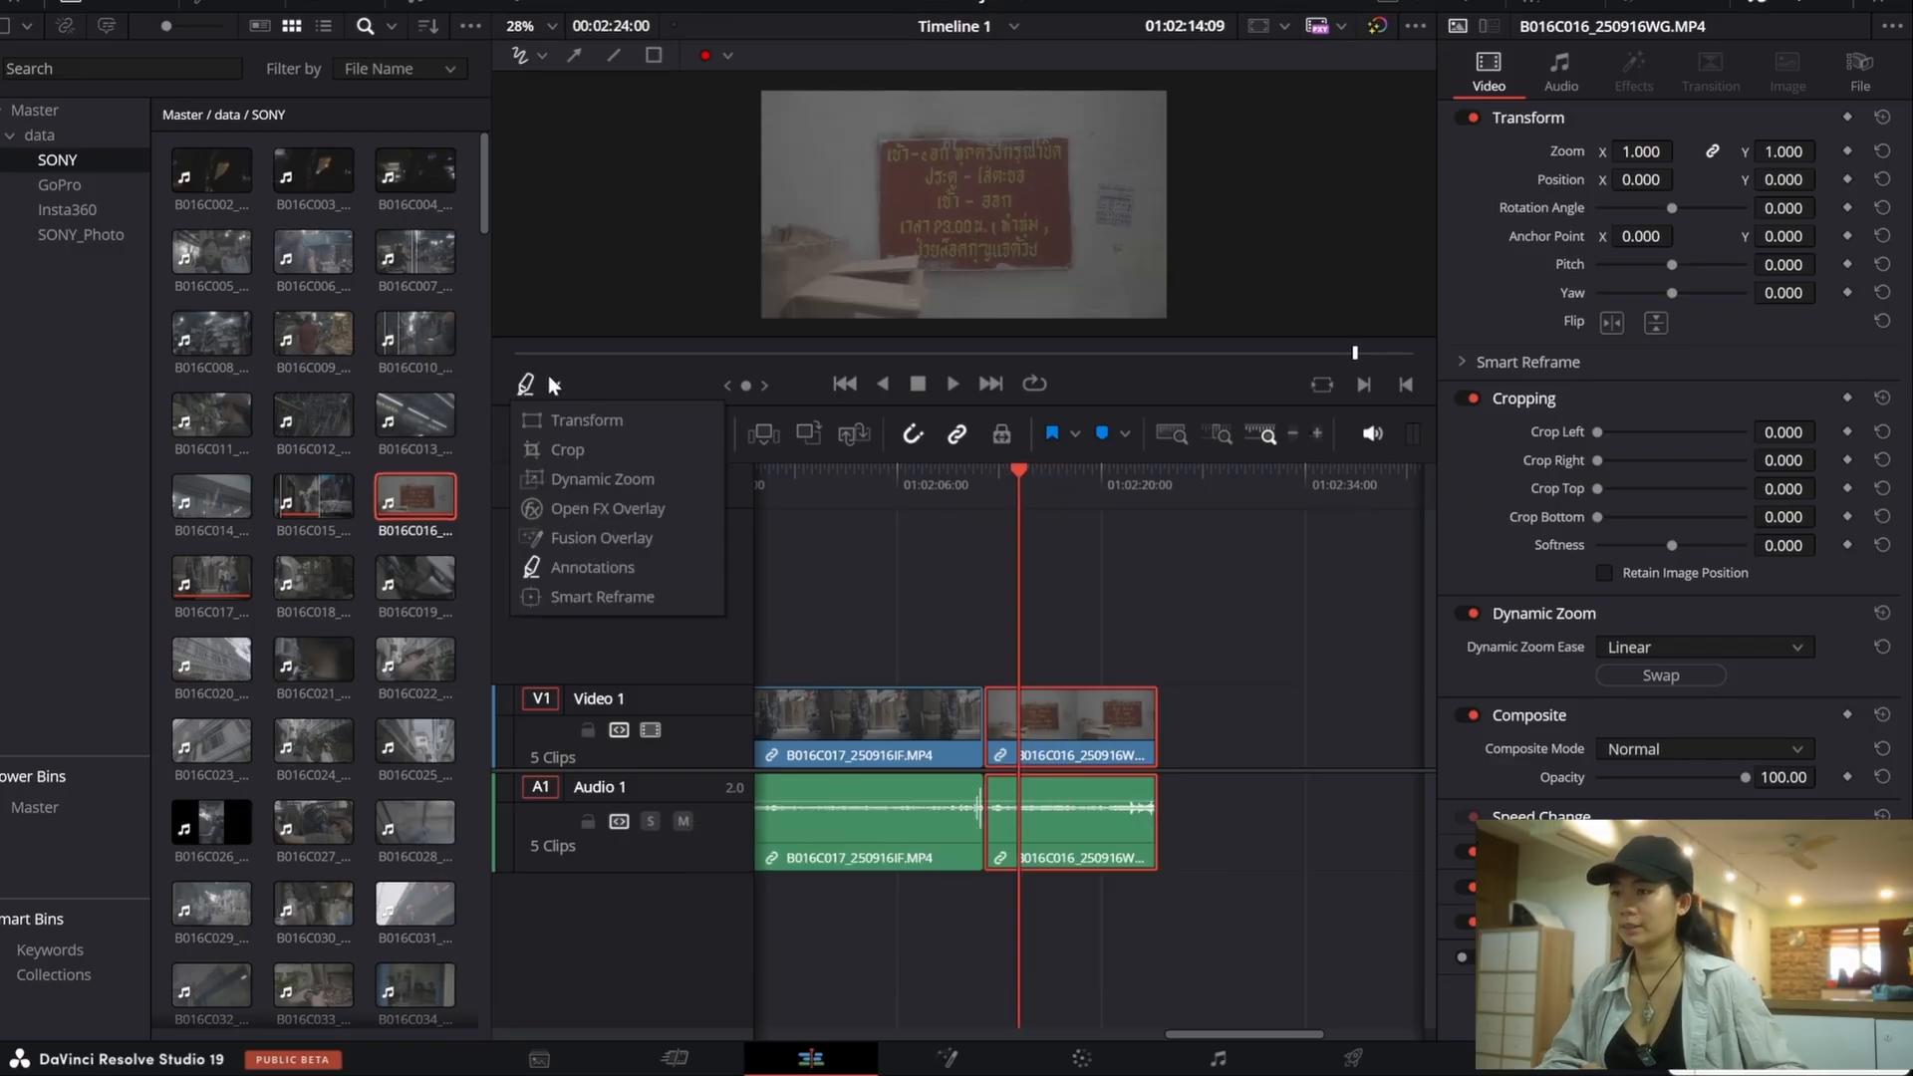
{"action": "left_click", "coordinate": [637, 567]}
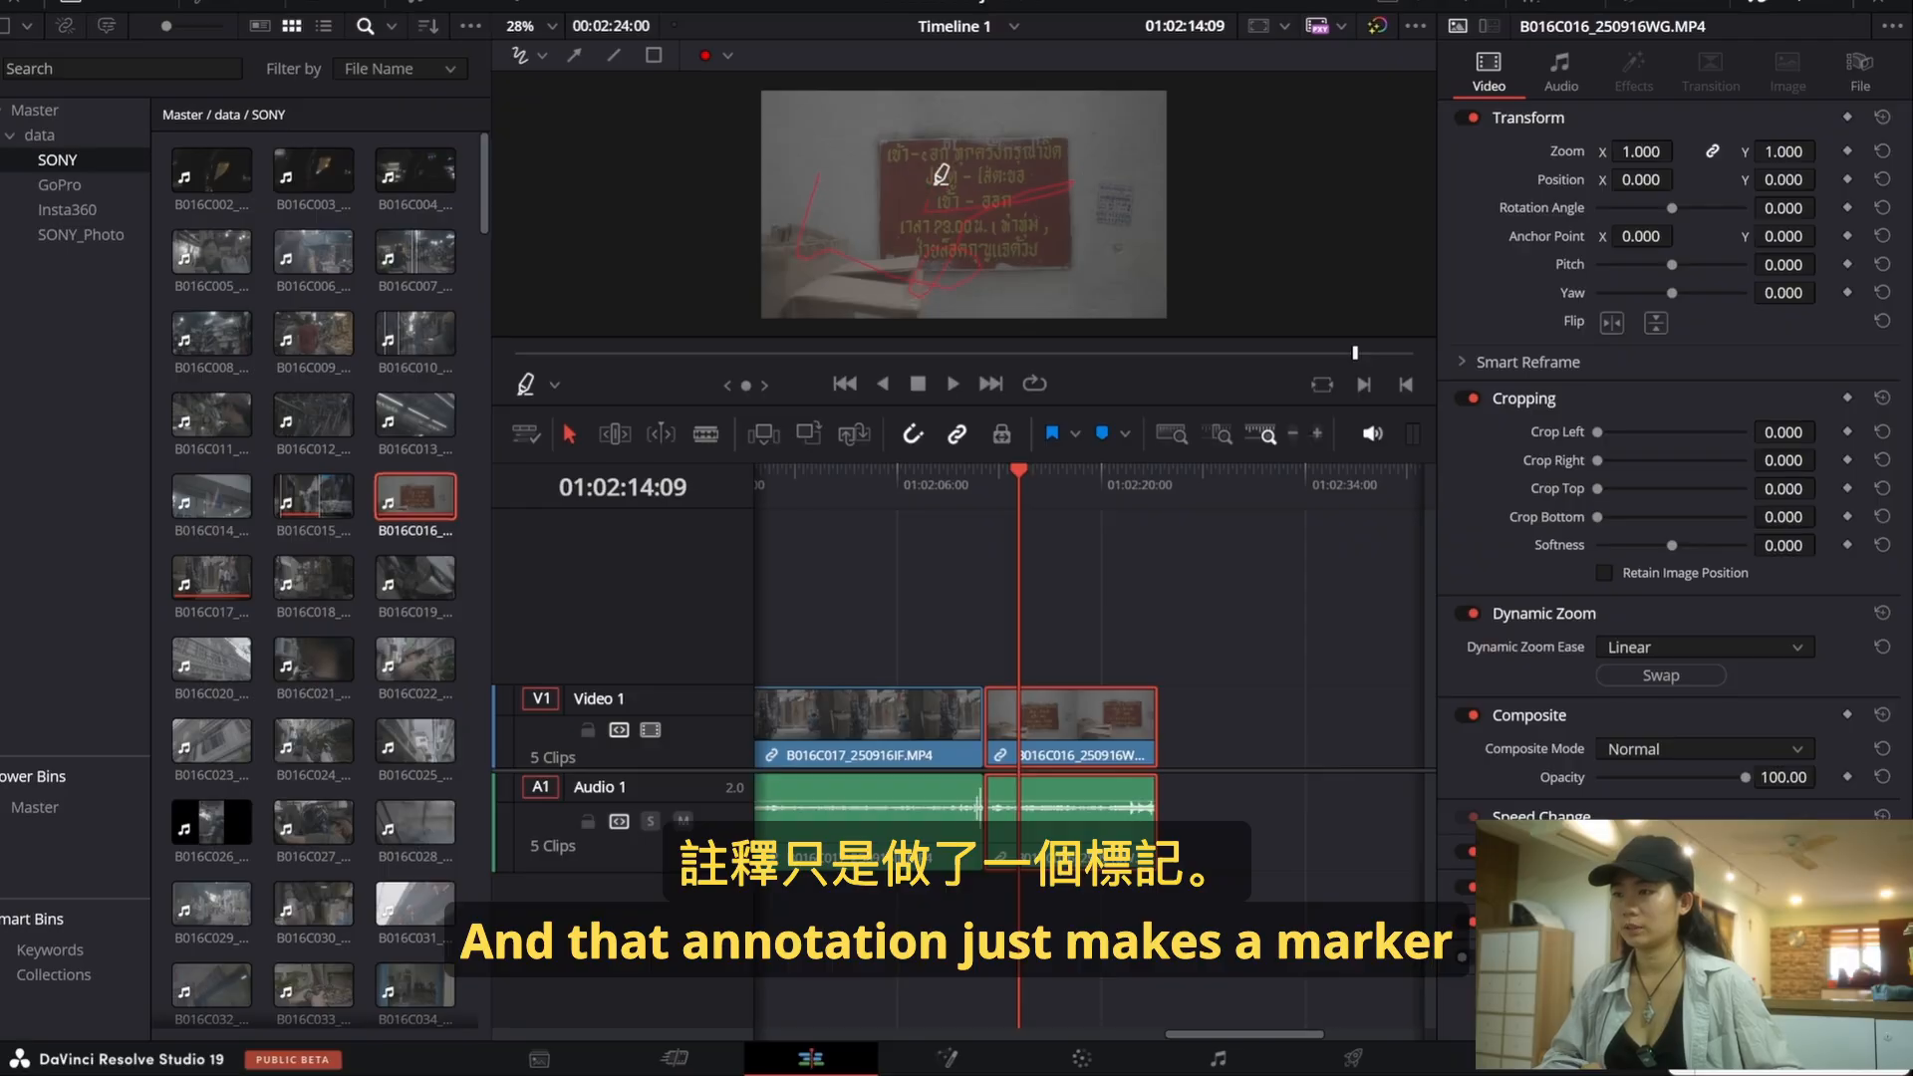
{"action": "left_click", "coordinate": [986, 516]}
{"action": "mouse_move", "coordinate": [986, 516]}
{"action": "left_mouse_down"}
{"action": "mouse_move", "coordinate": [1088, 530]}
{"action": "mouse_move", "coordinate": [1013, 572]}
{"action": "mouse_move", "coordinate": [1052, 570]}
{"action": "mouse_move", "coordinate": [1030, 577]}
{"action": "left_mouse_up"}
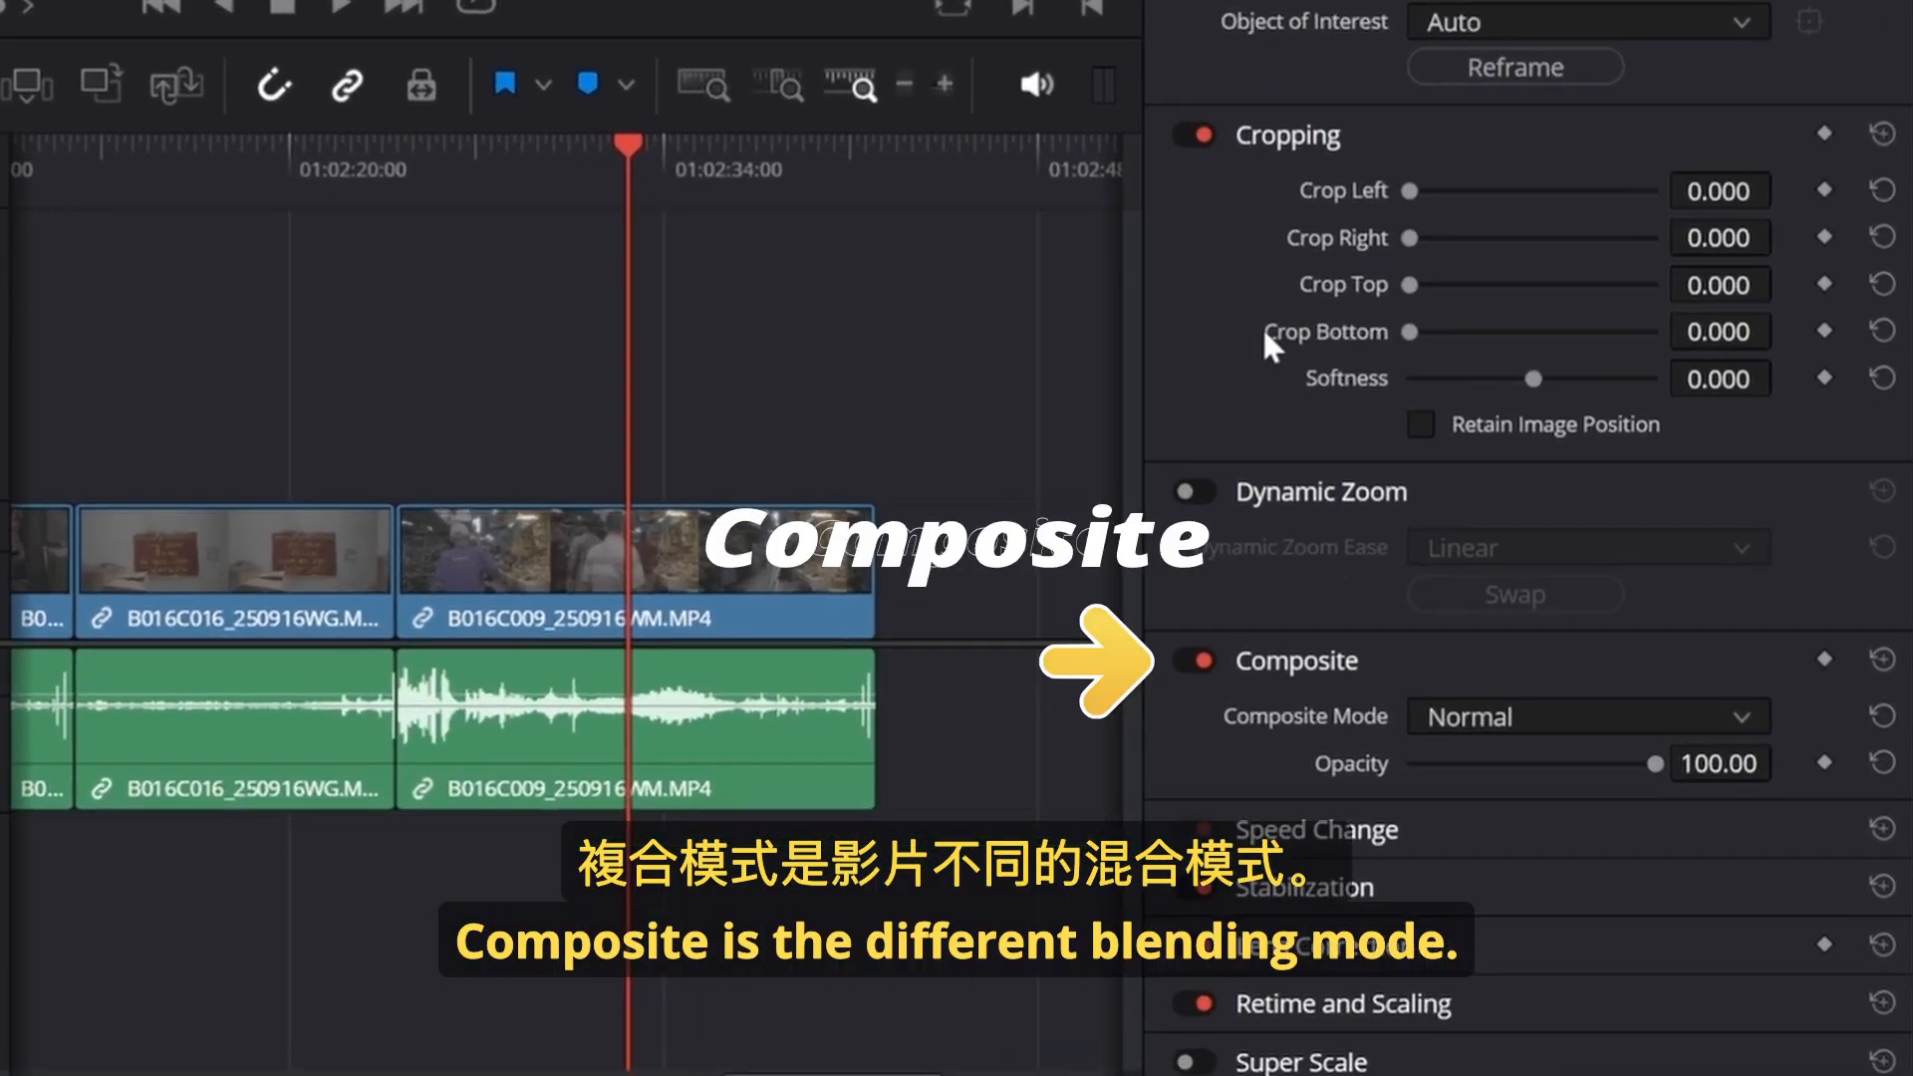
Step: Move the sign clip B016C016 onto Video 2 above clip B016C009 and keep its Dynamic Zoom Ease at Linear
{"action": "left_click", "coordinate": [549, 559]}
{"action": "left_click_drag", "start_coordinate": [203, 550], "coordinate": [624, 349]}
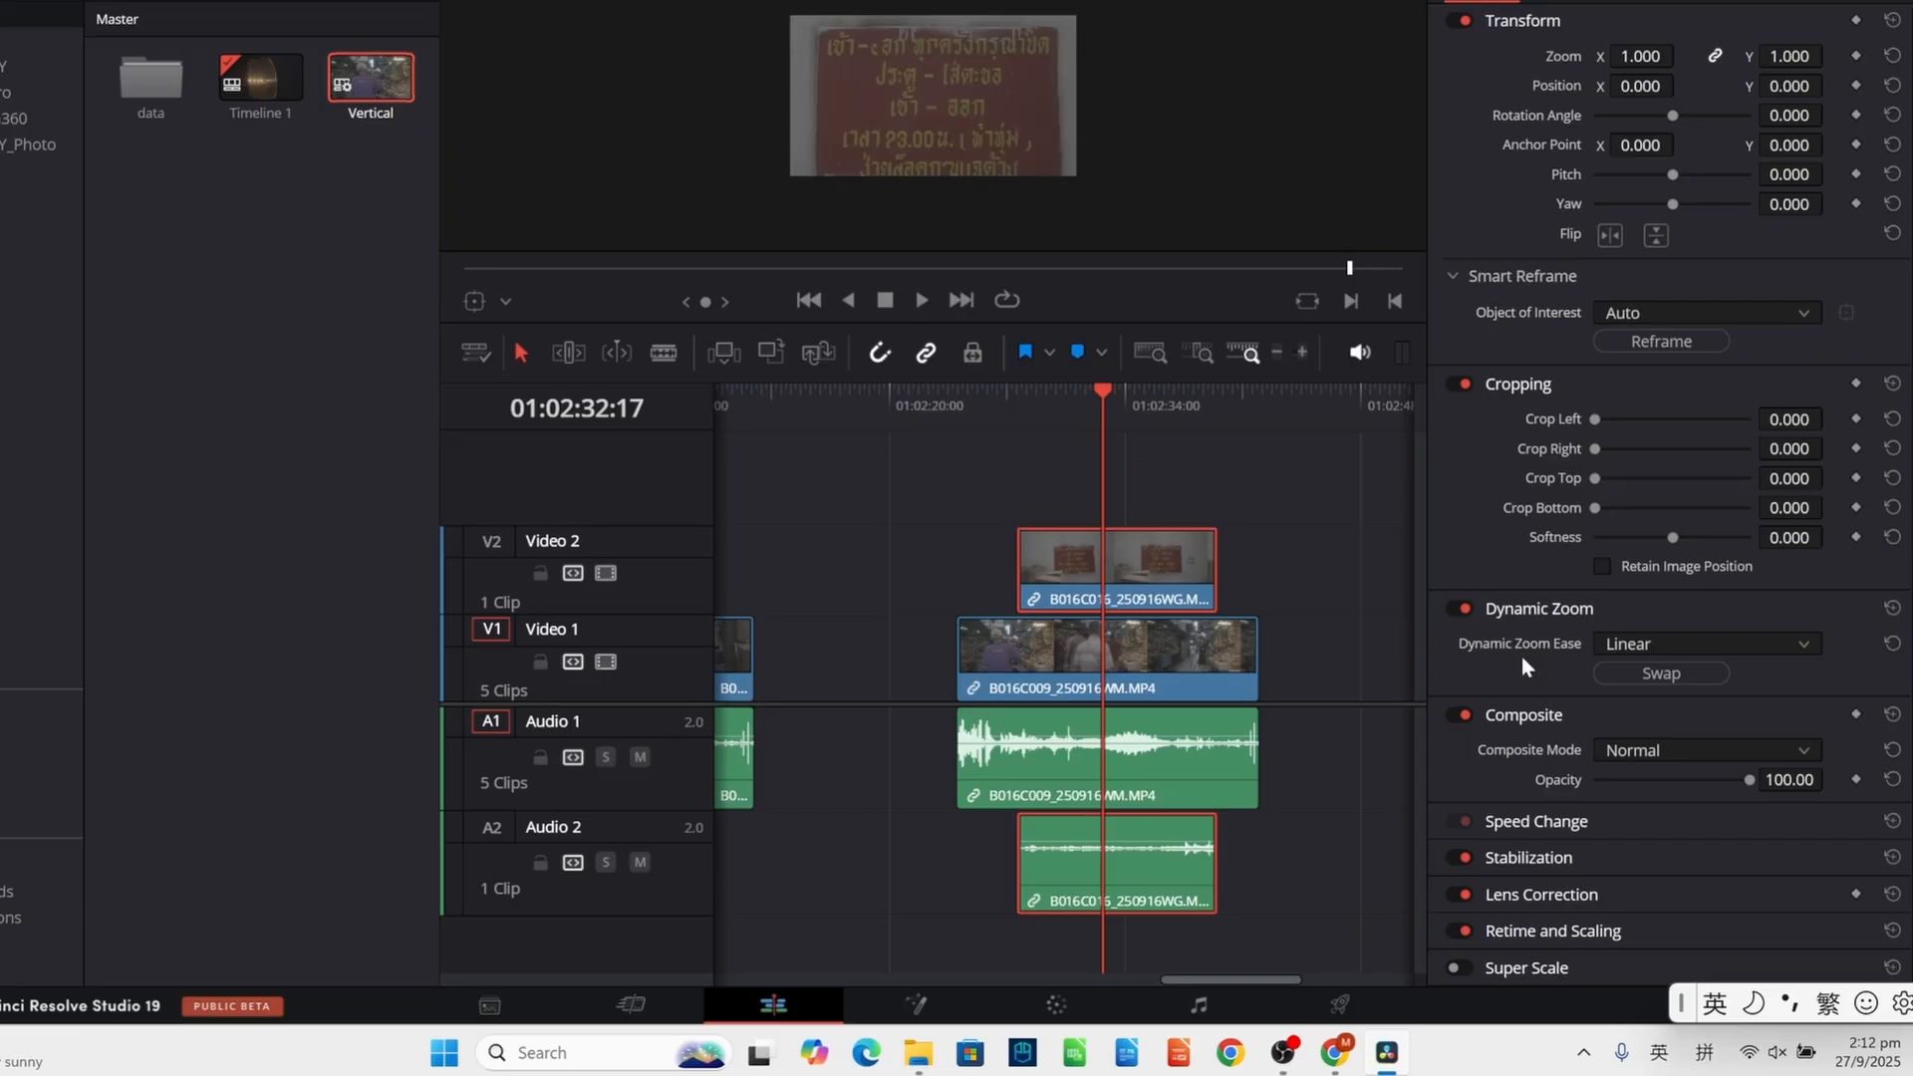
{"action": "left_click", "coordinate": [1689, 648]}
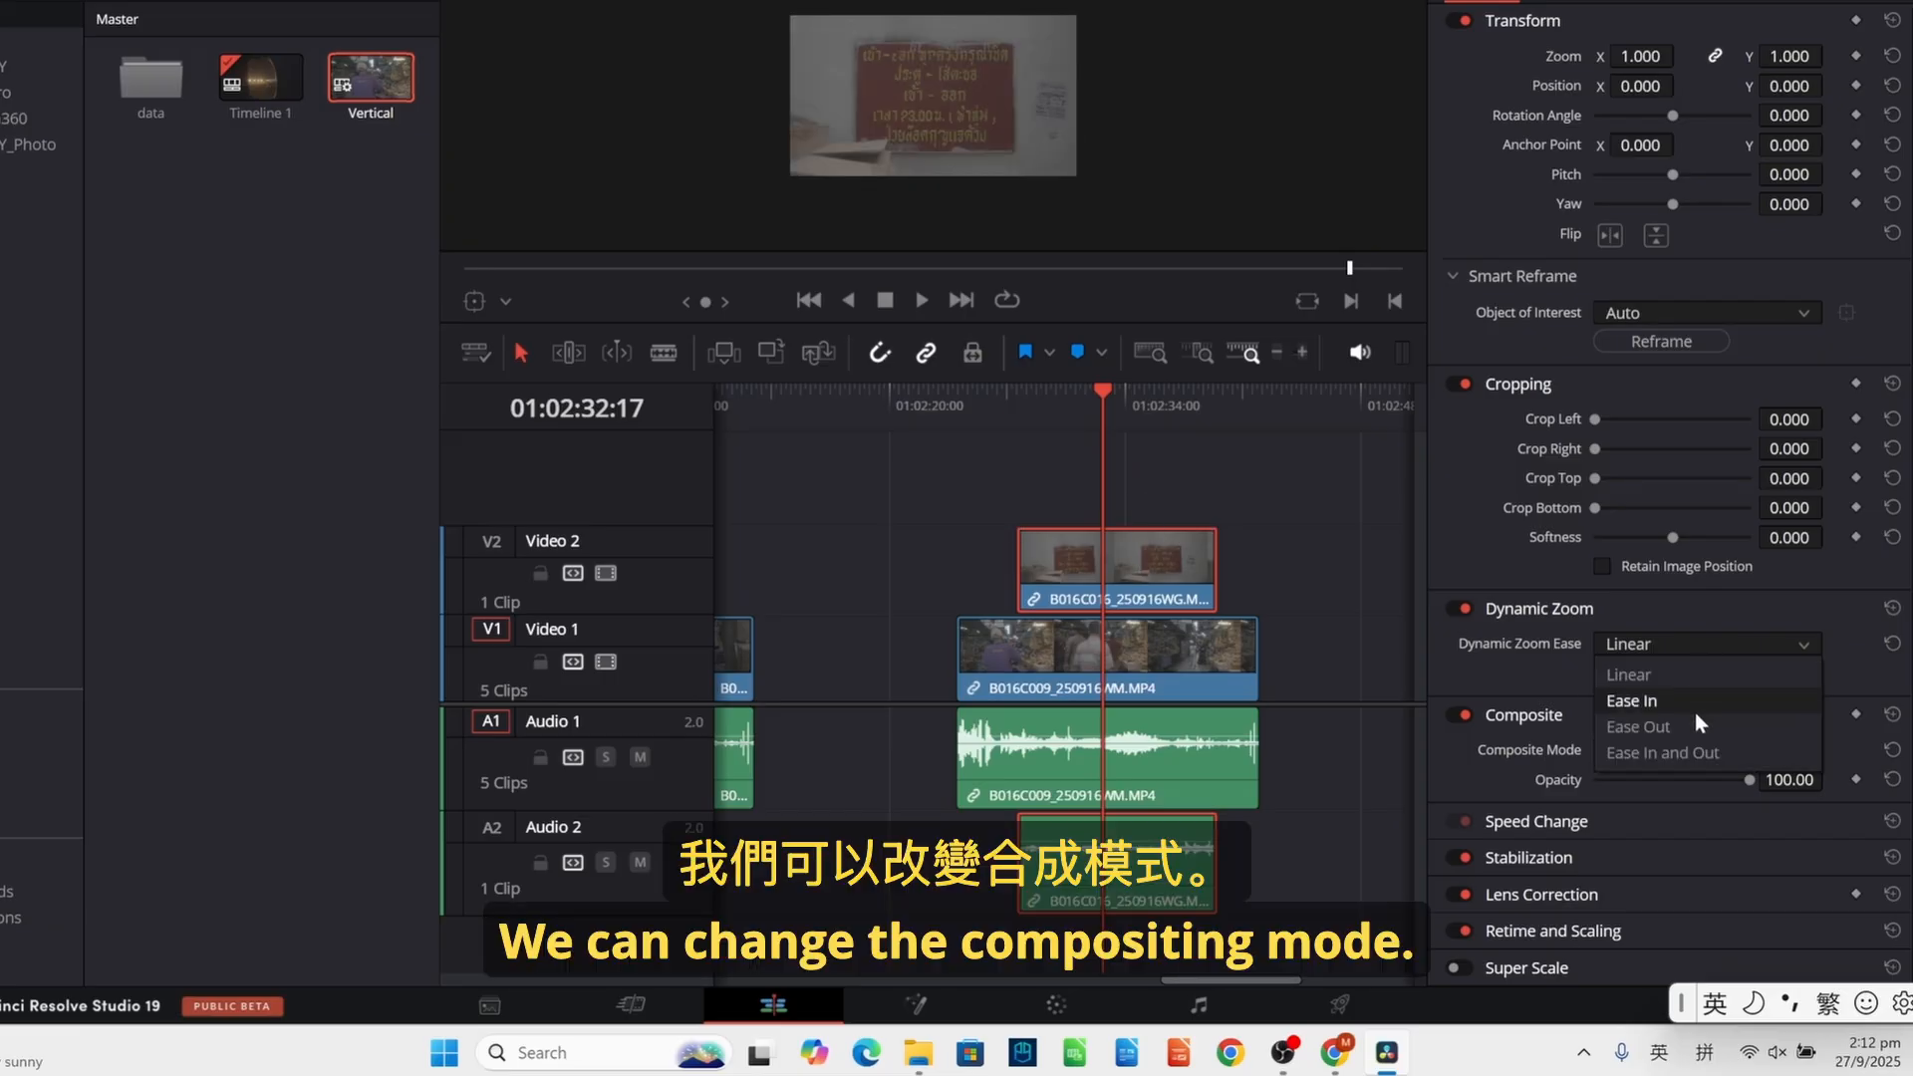
{"action": "left_click", "coordinate": [1684, 672]}
Step: Try the Add composite mode on the Video 2 sign clip and set its Composite Mode to Darken instead
{"action": "left_click", "coordinate": [1692, 751]}
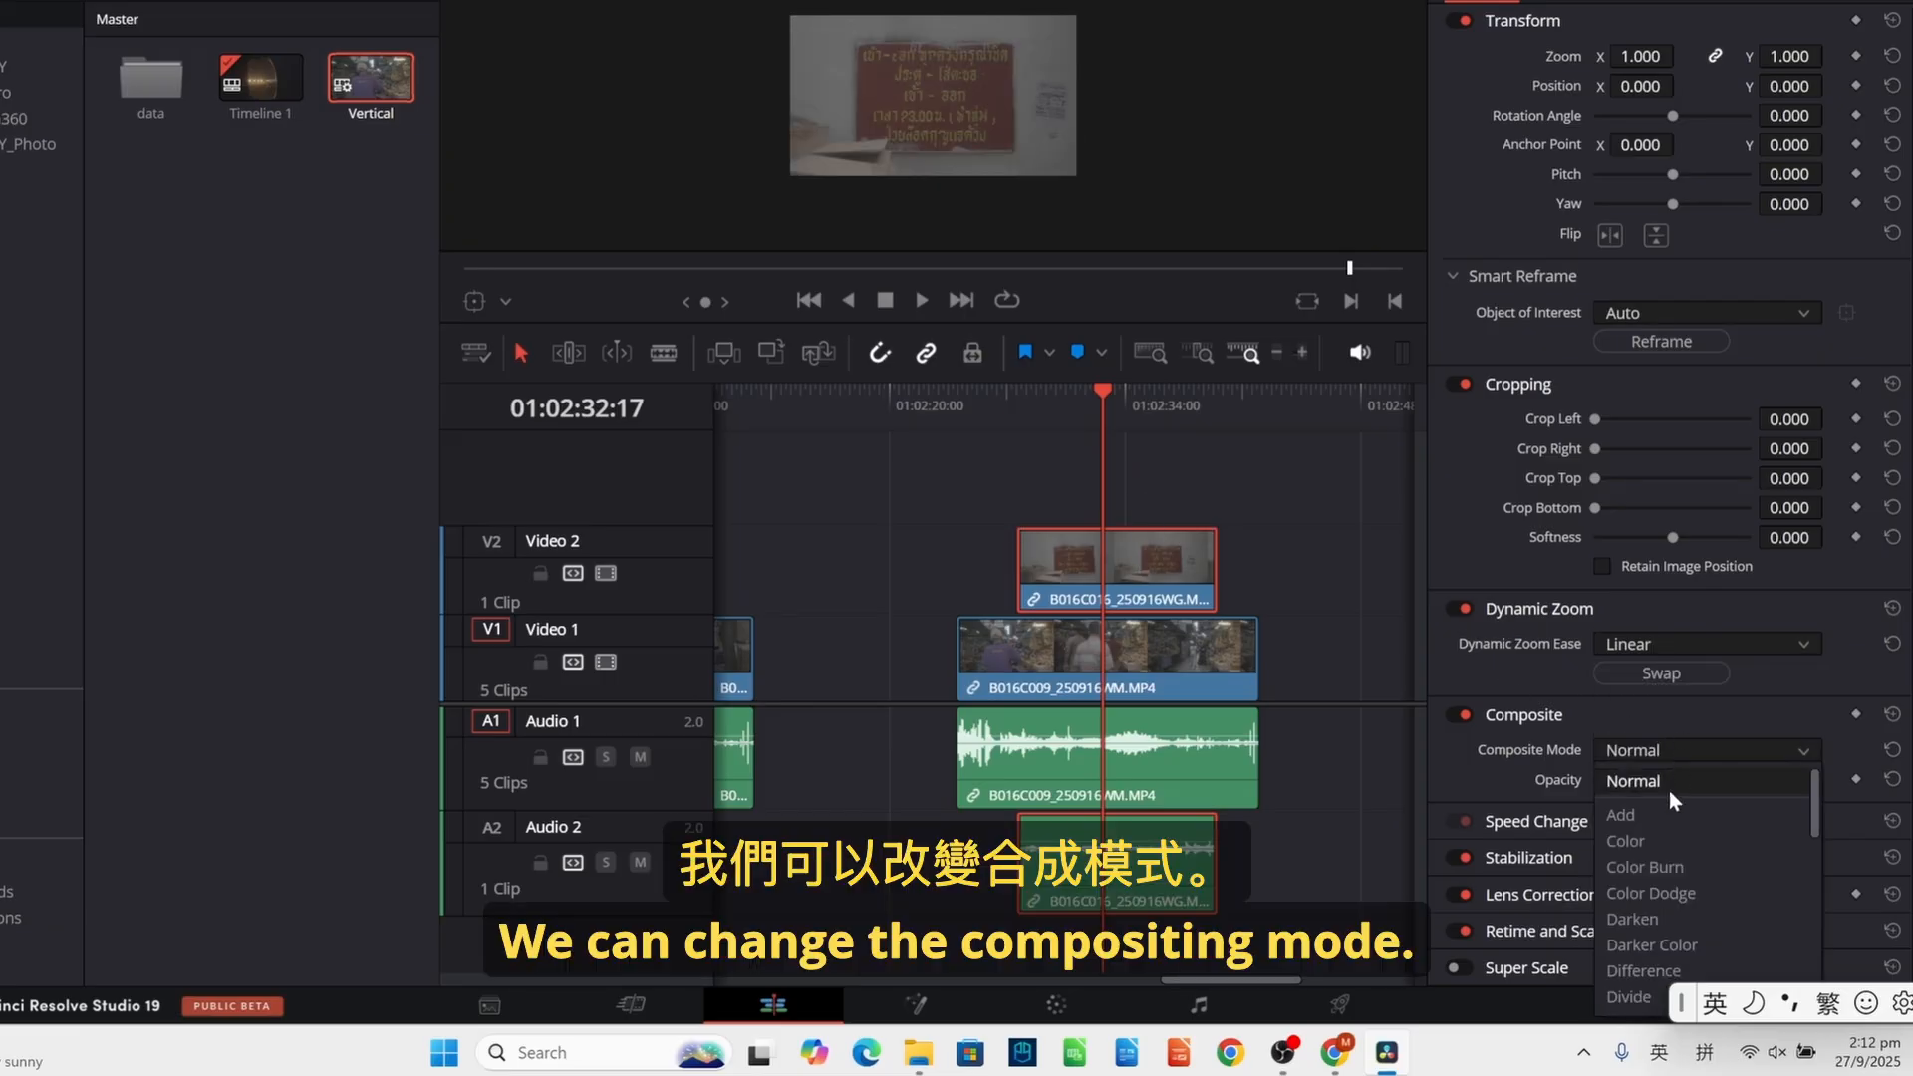
{"action": "left_click", "coordinate": [1641, 817]}
{"action": "left_click", "coordinate": [1636, 752]}
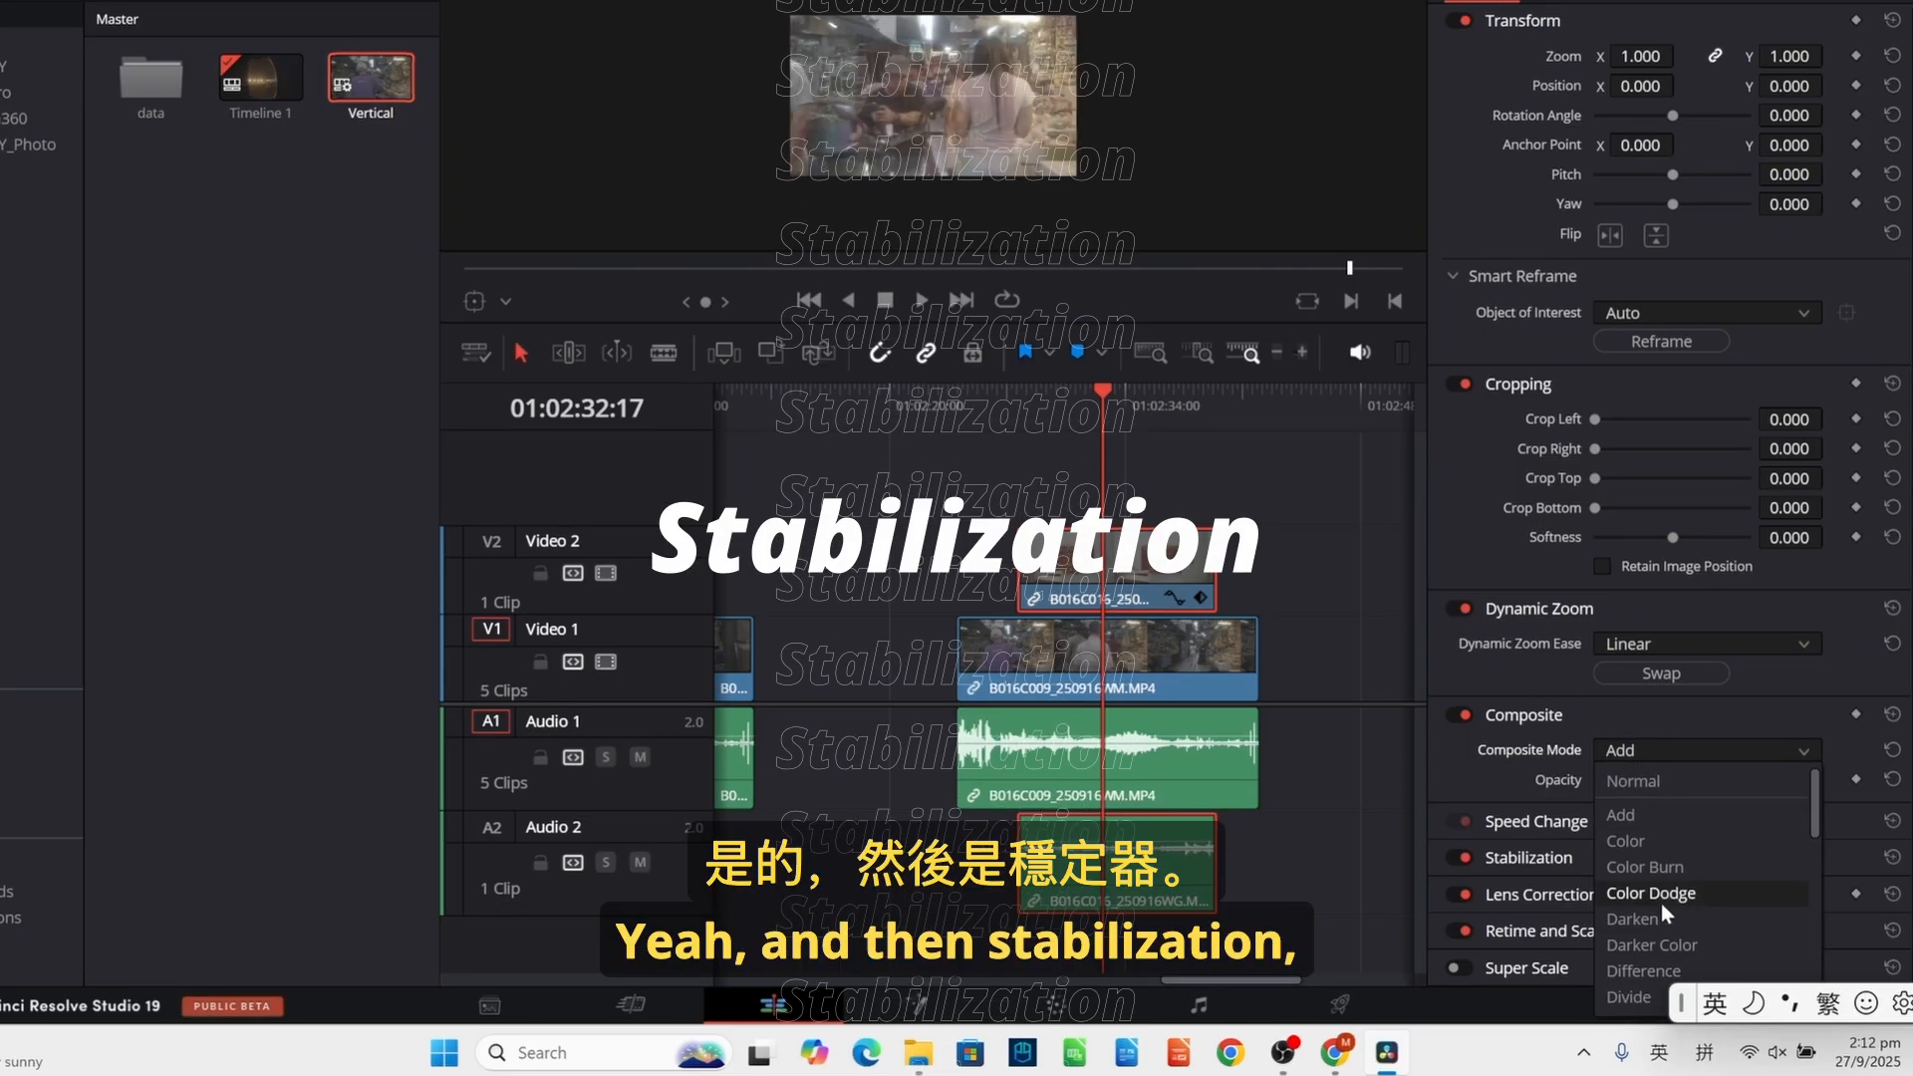
{"action": "left_click", "coordinate": [1654, 919]}
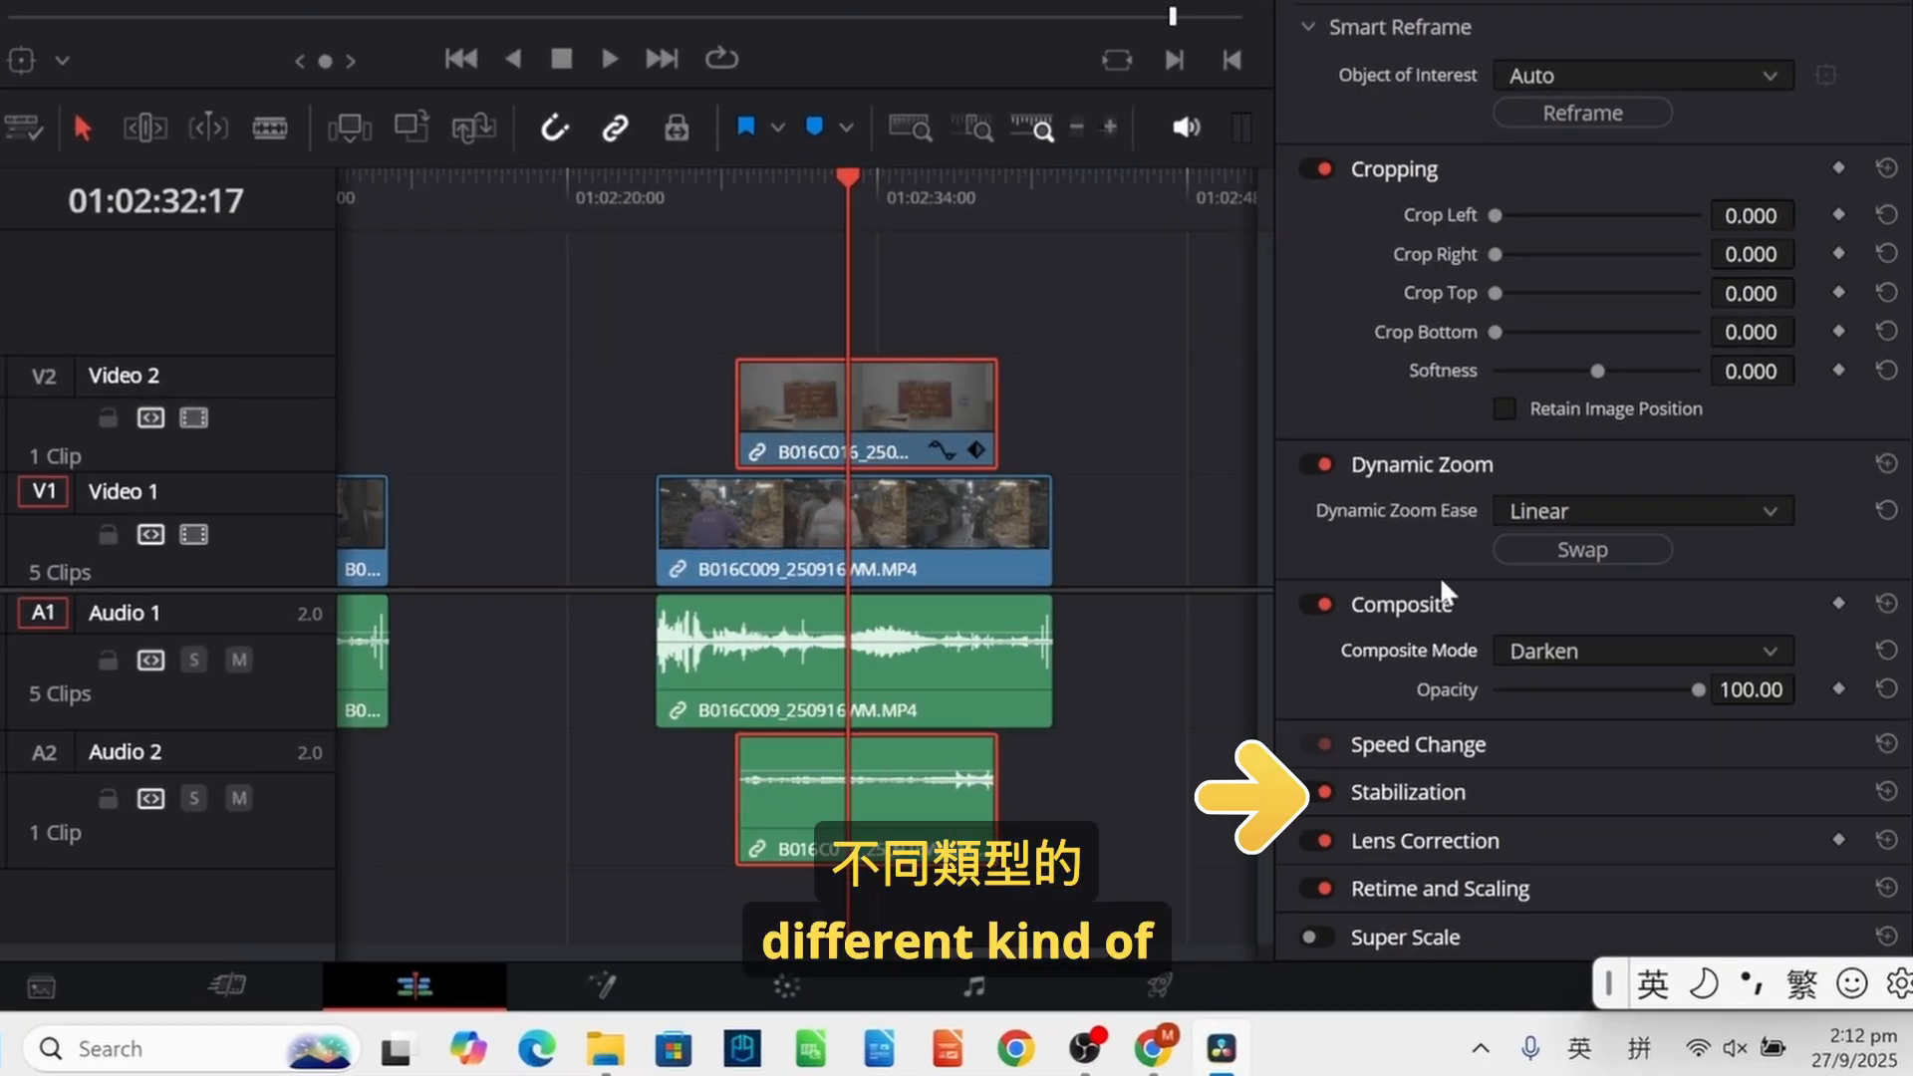
Step: Expand the sign clip's Stabilization settings and look through its Mode options, leaving Perspective selected
{"action": "left_click", "coordinate": [1538, 869]}
{"action": "scroll", "coordinate": [1425, 823], "scroll_direction": "down", "scroll_amount": 3}
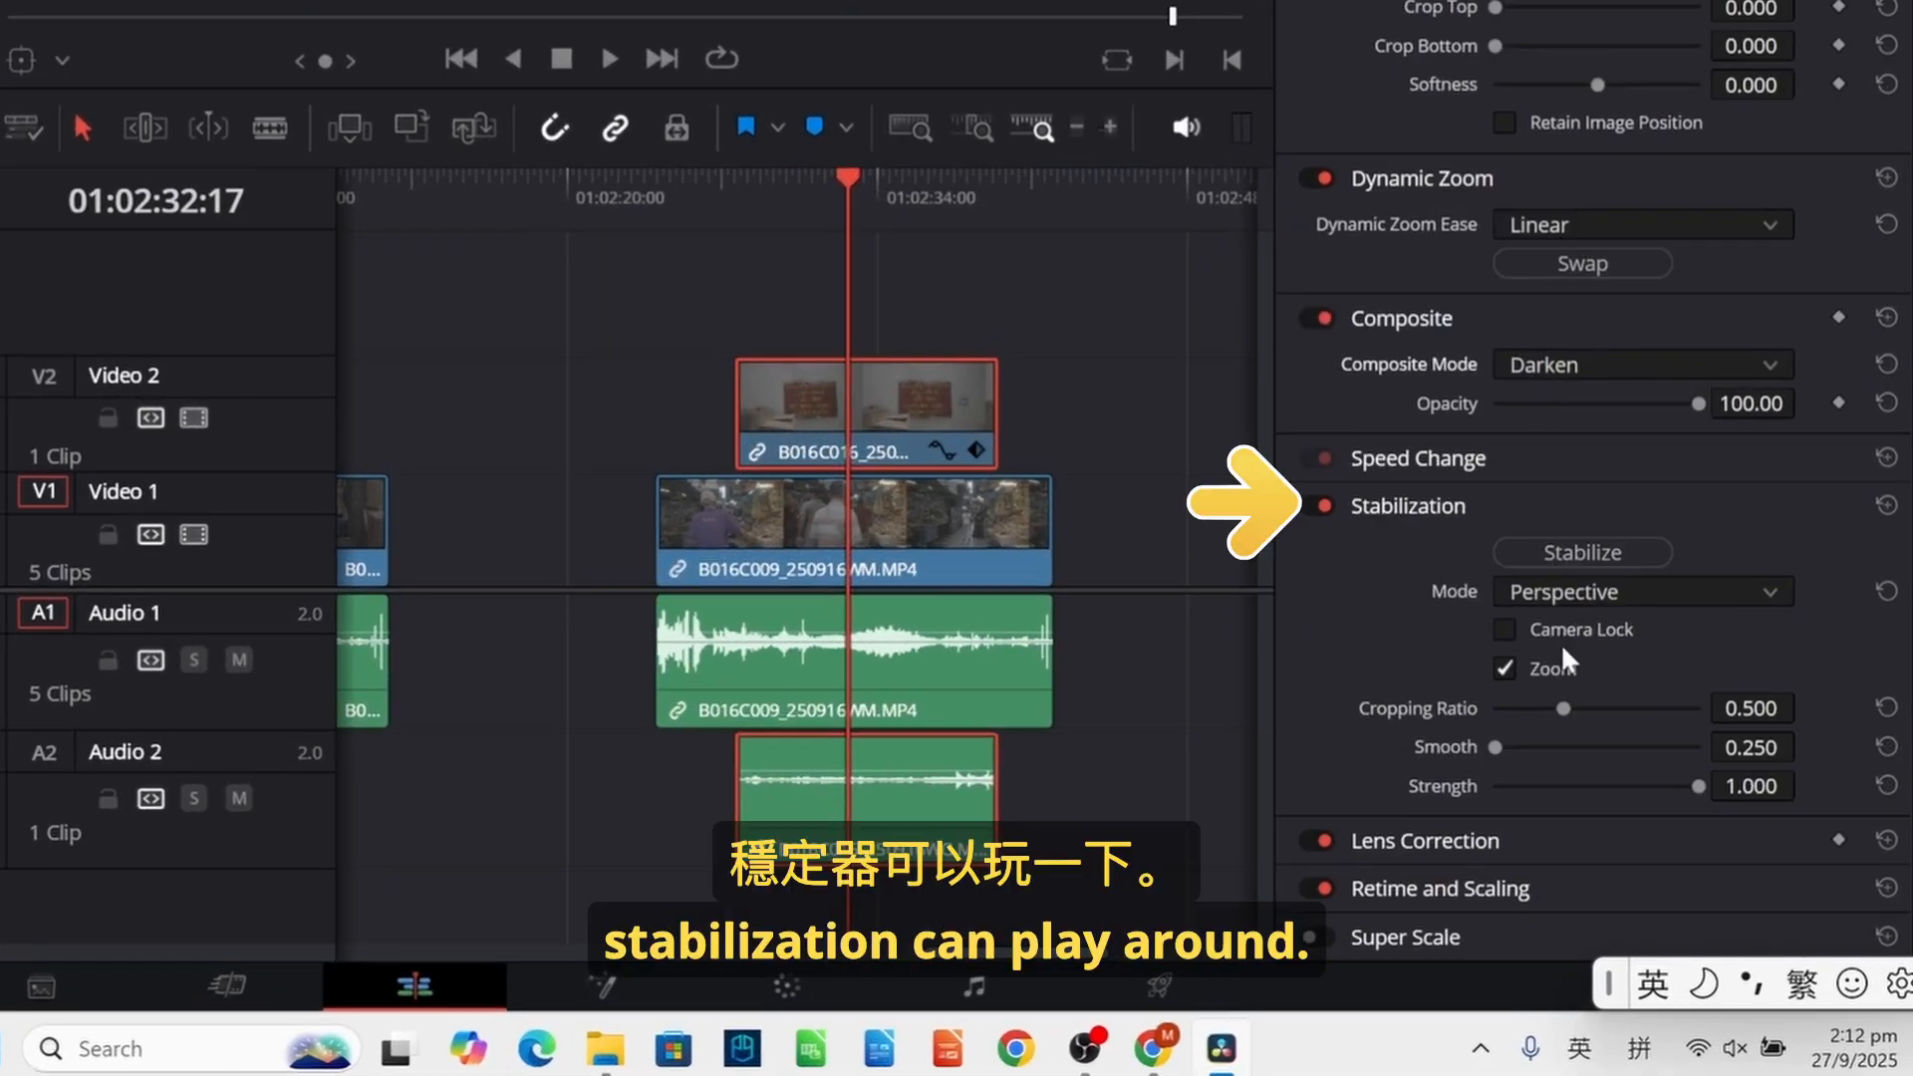
{"action": "left_click", "coordinate": [1522, 598]}
{"action": "left_click", "coordinate": [1384, 638]}
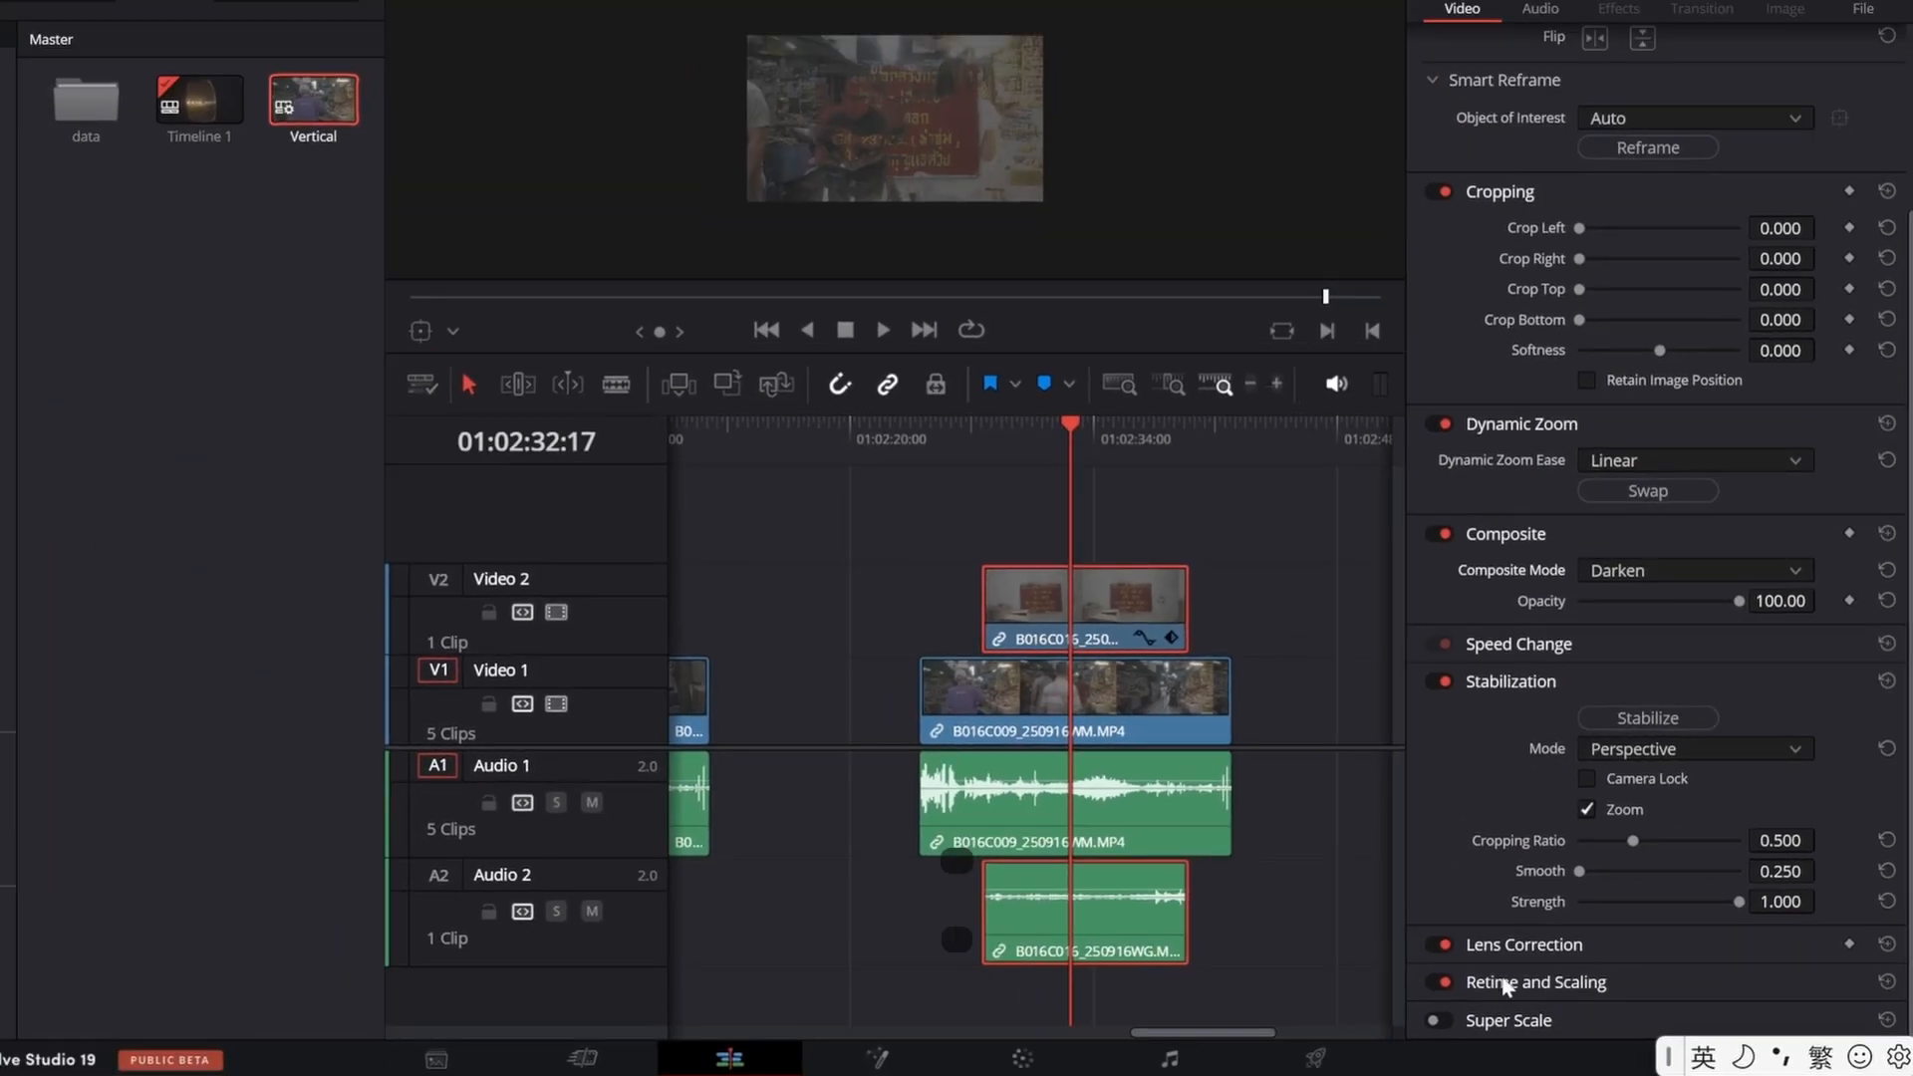
Step: Examine the Retime and Scaling and Lens Correction settings of the sign clip, and deselect the clip
{"action": "left_click", "coordinate": [1513, 983]}
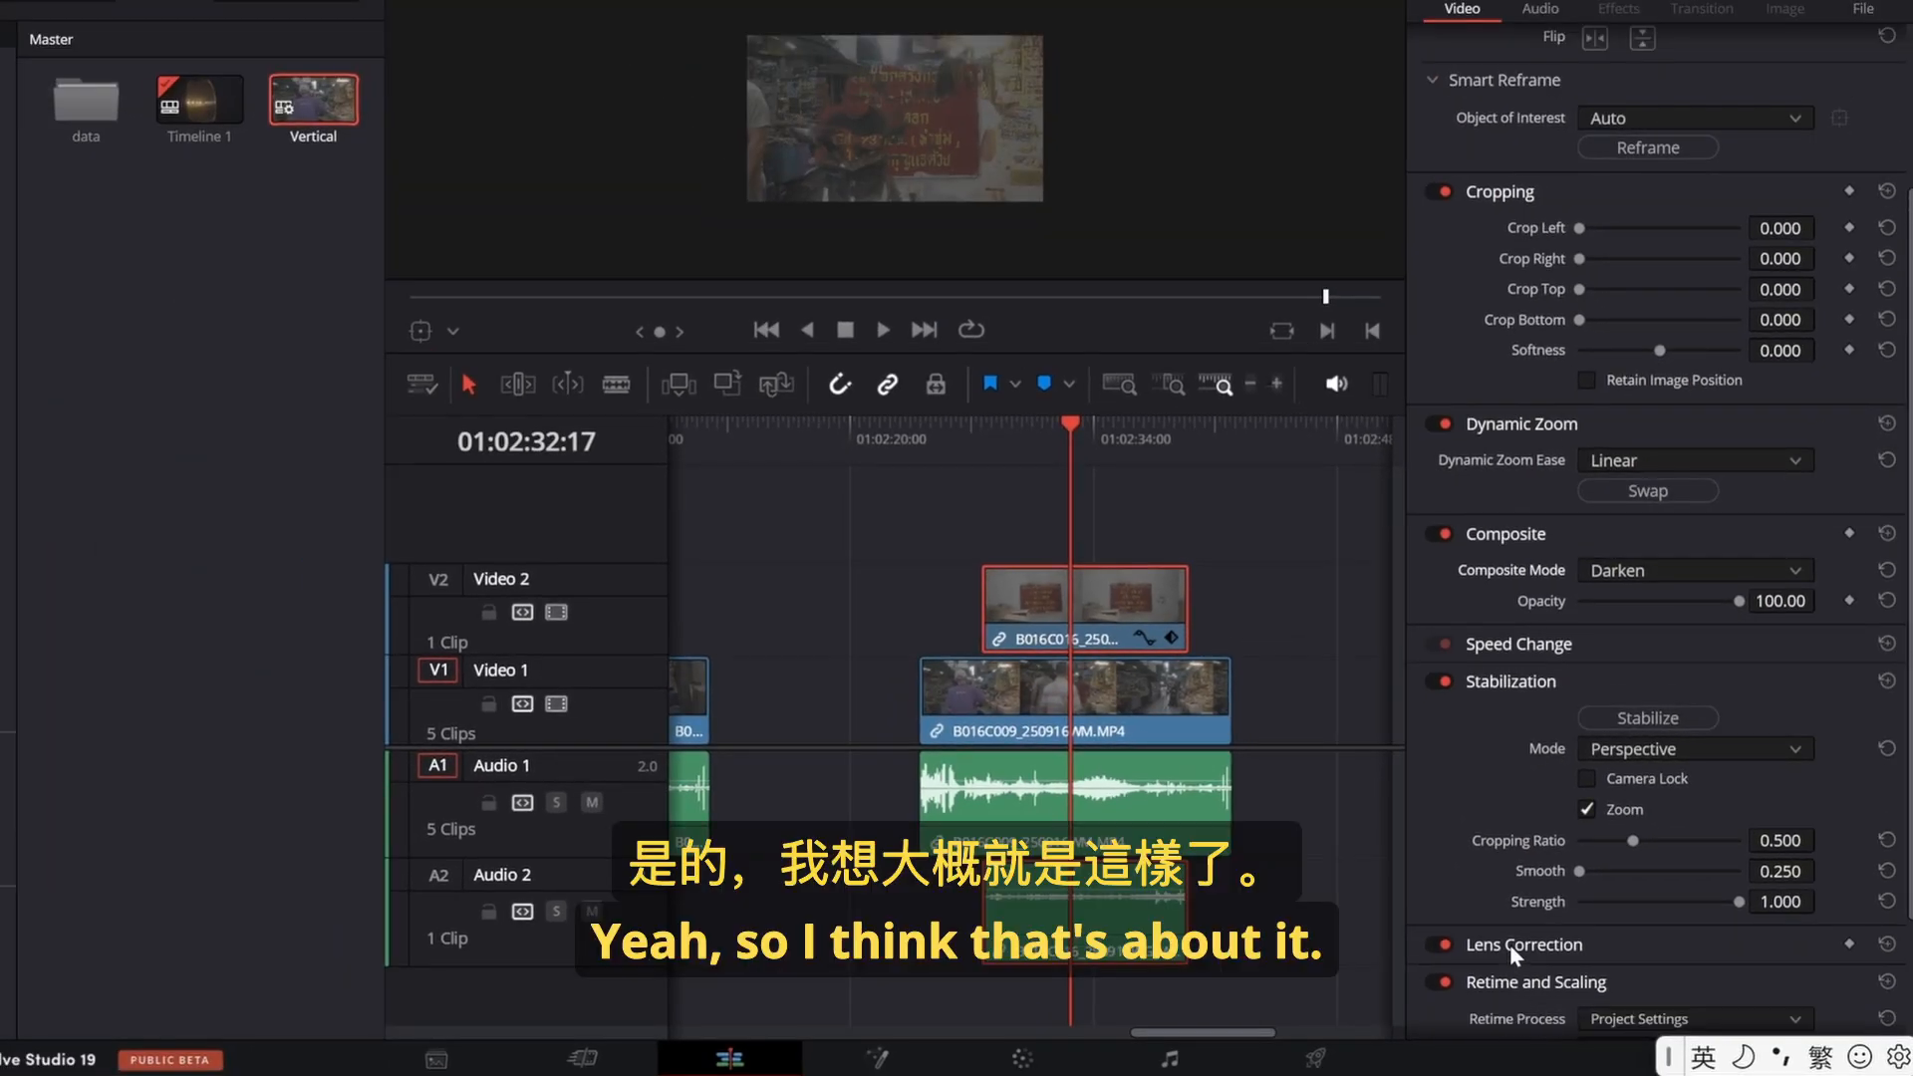
{"action": "left_click", "coordinate": [1509, 944]}
{"action": "scroll", "coordinate": [1485, 865], "scroll_direction": "down", "scroll_amount": 3}
{"action": "scroll", "coordinate": [1535, 657], "scroll_direction": "up", "scroll_amount": 5}
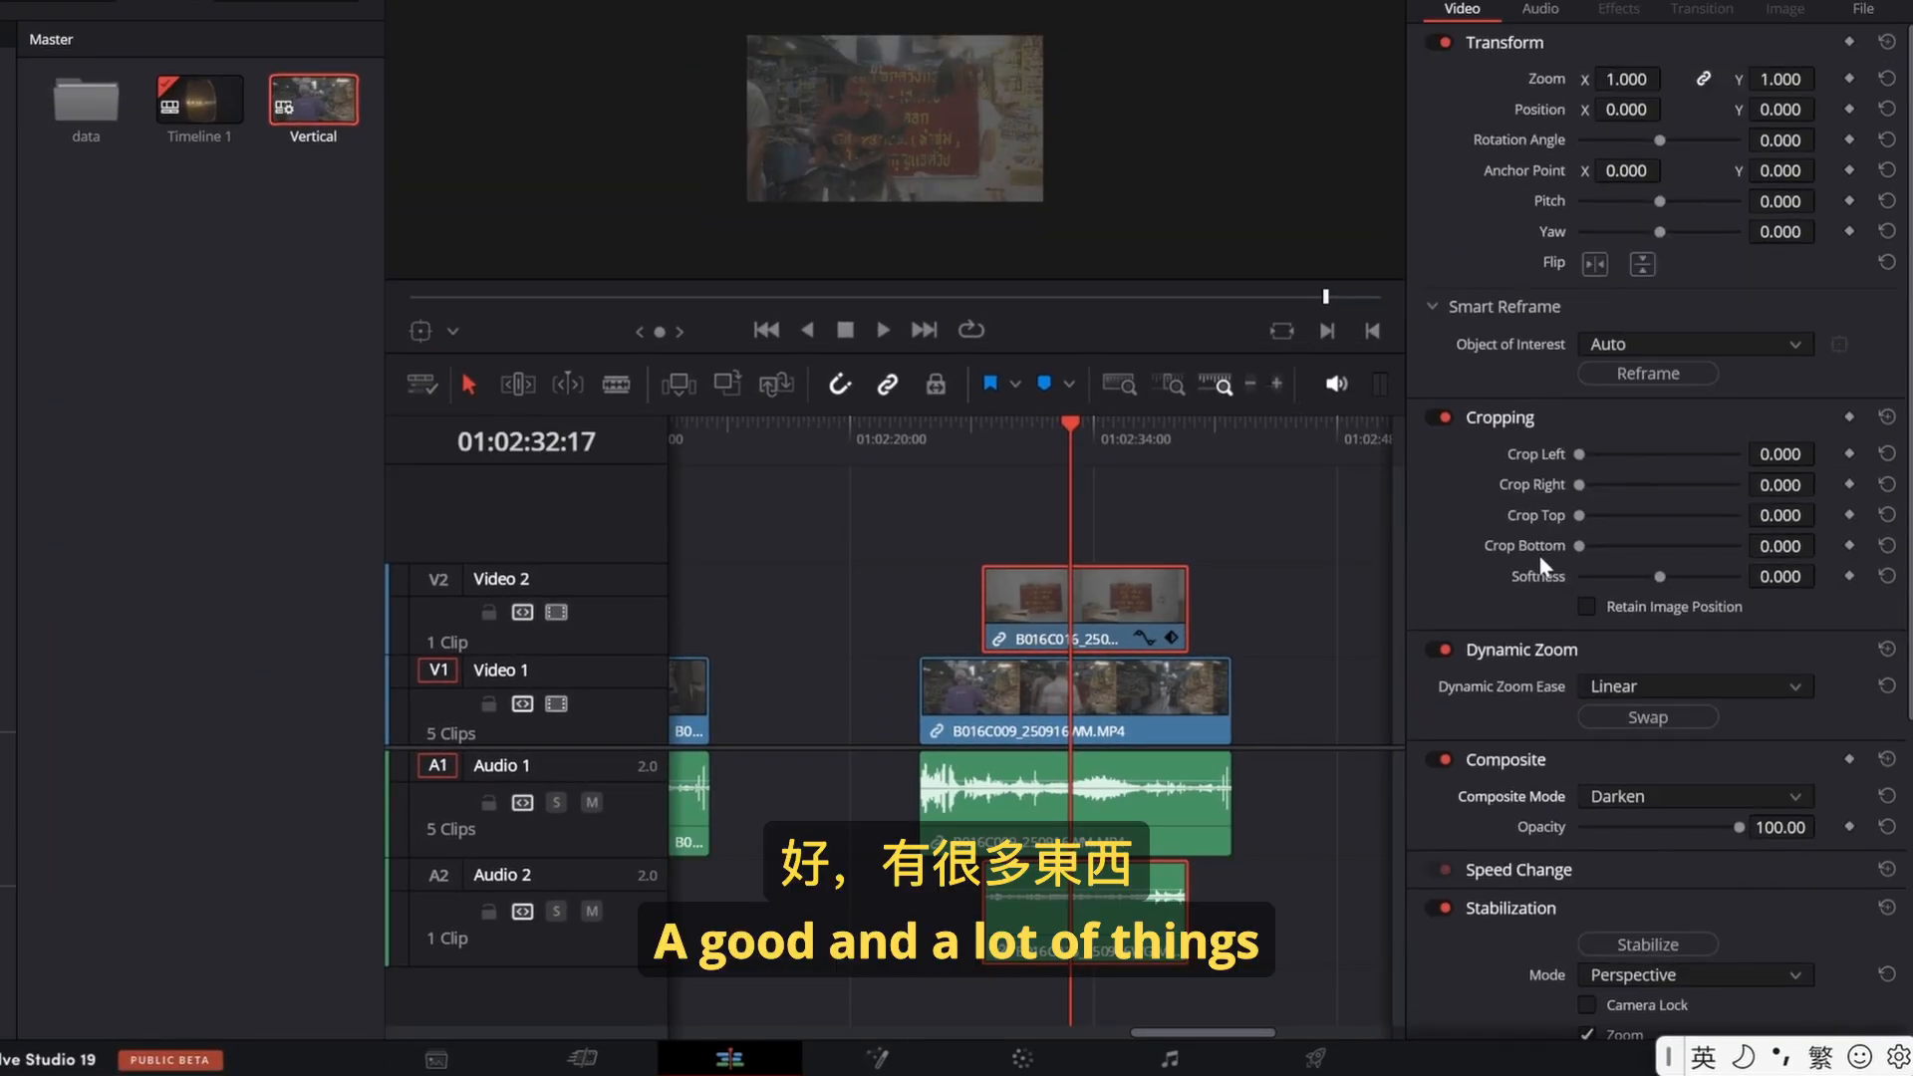
{"action": "left_click", "coordinate": [1219, 529]}
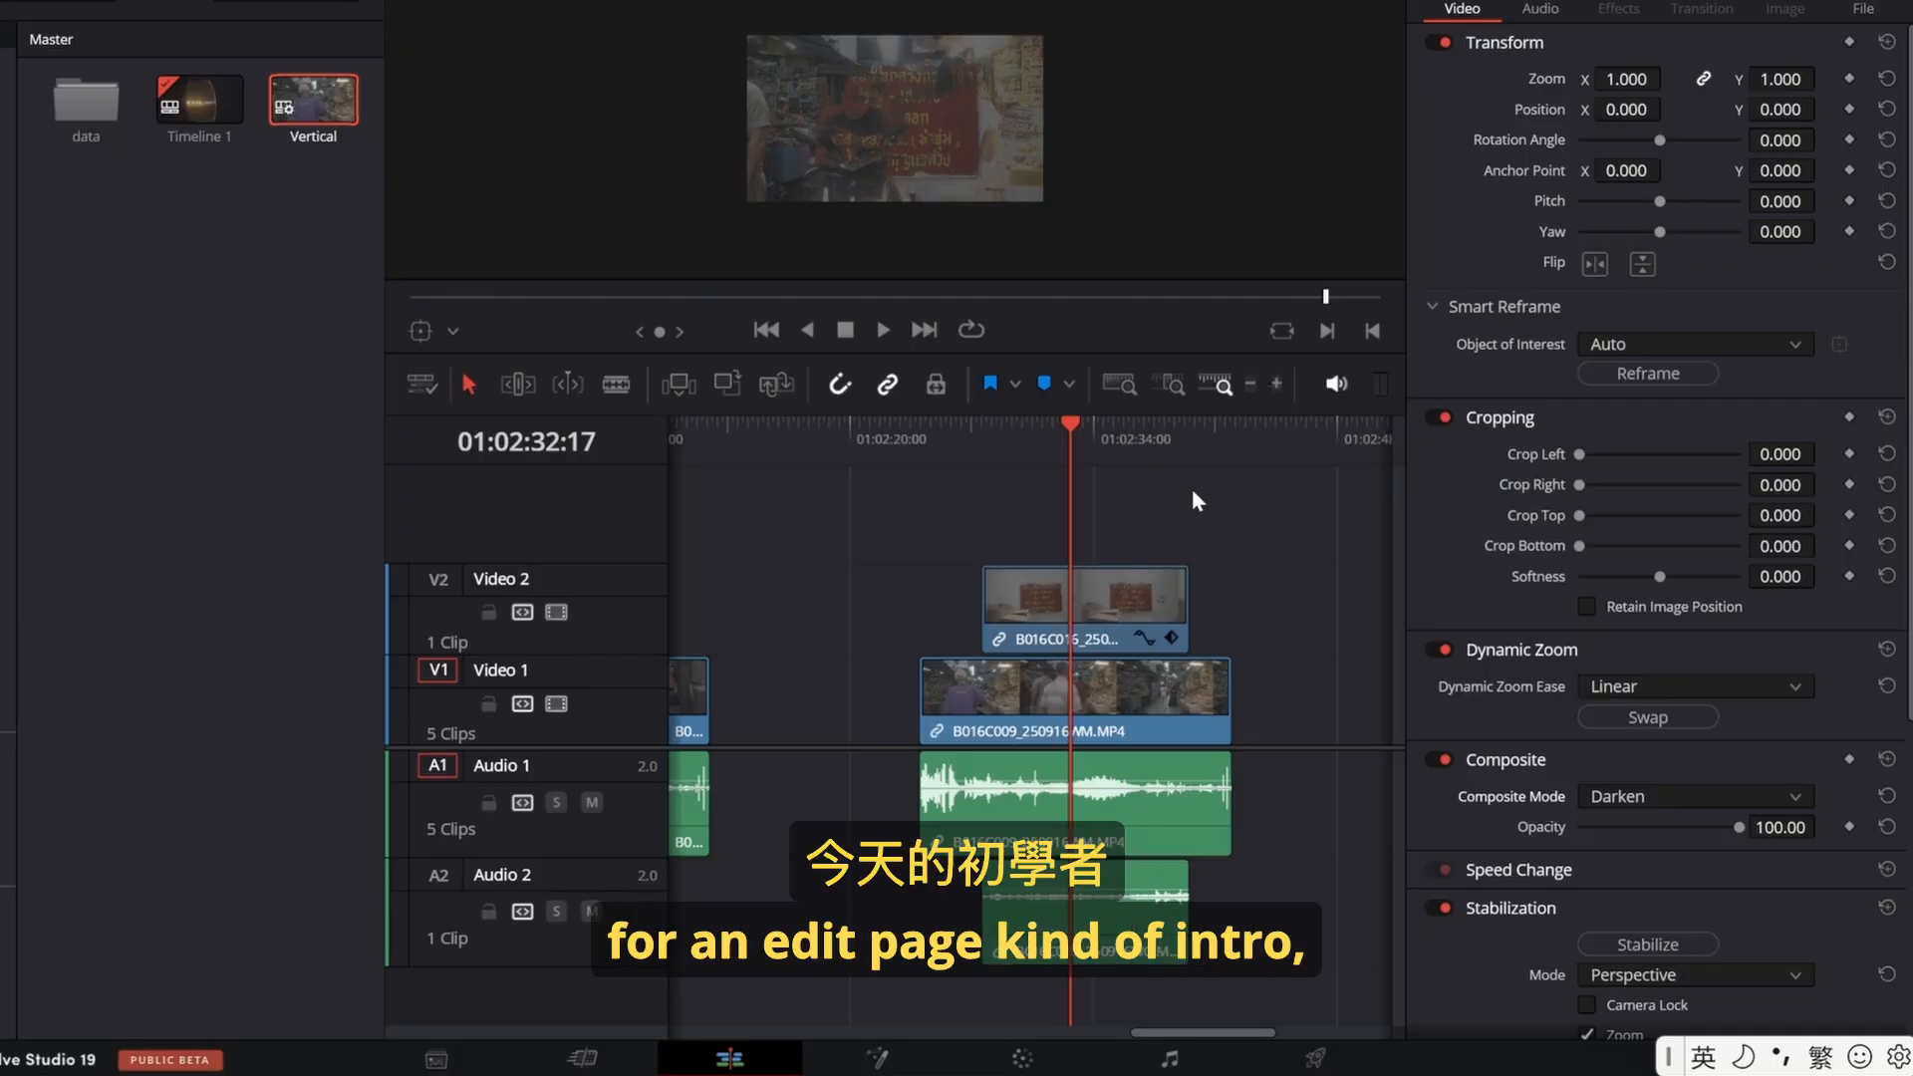